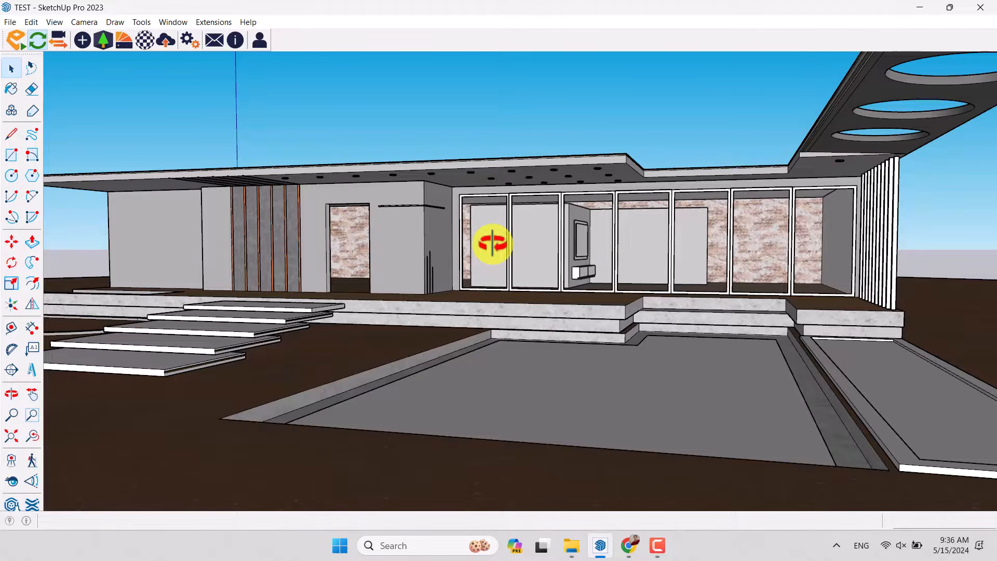
- Examine the house model from several sides, including the striped entrance wall, glazed facade, slab steps and pool
mouse_move(356, 229)
middle_mouse_down()
mouse_move(588, 243)
mouse_move(728, 237)
mouse_move(661, 227)
mouse_move(345, 254)
mouse_move(332, 240)
mouse_move(530, 258)
mouse_move(617, 364)
mouse_move(360, 247)
middle_mouse_up()
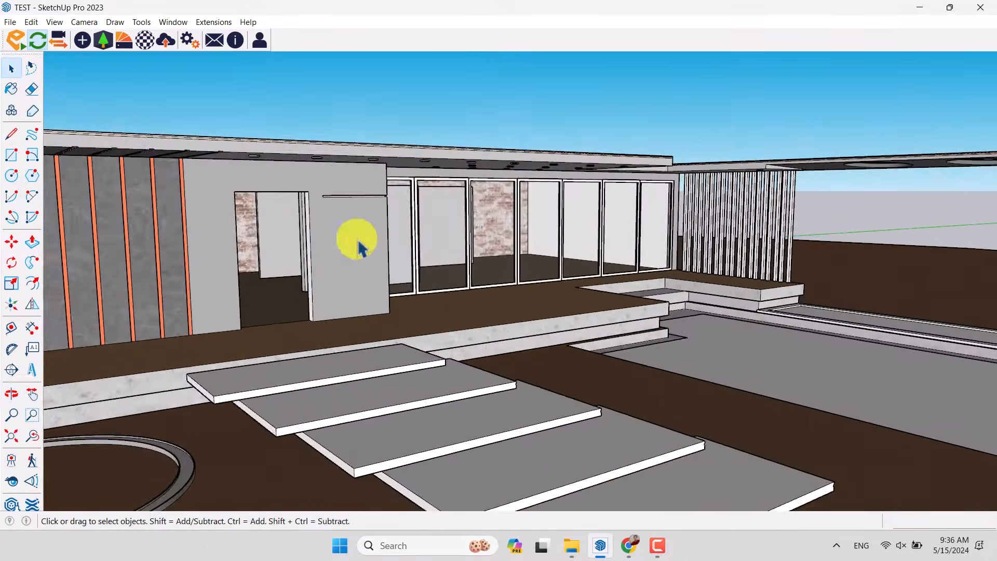
scroll(179, 205, "up", 3)
middle_click_drag(428, 272, 478, 302)
scroll(215, 196, "up", 2)
middle_click_drag(348, 257, 408, 177)
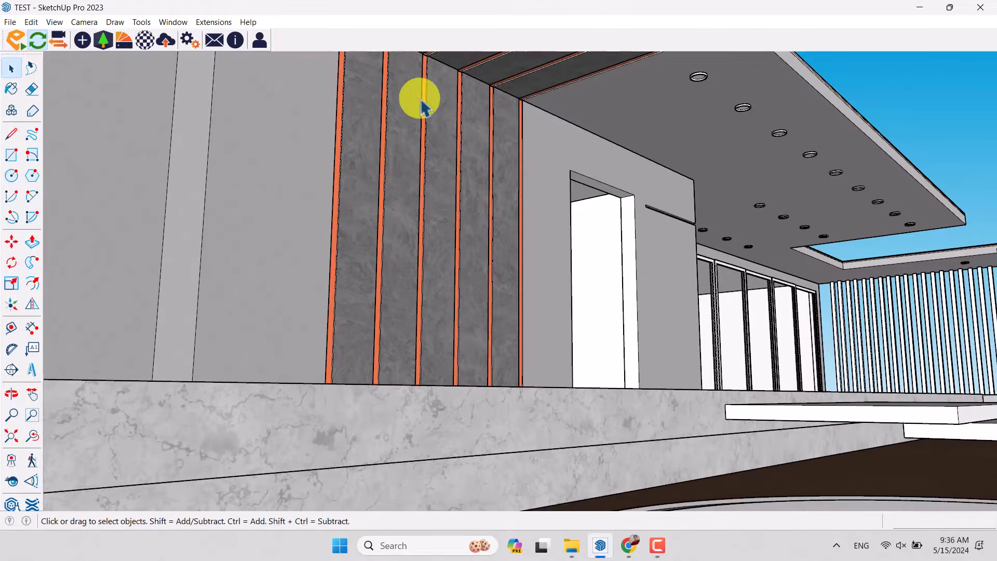
middle_click_drag(422, 107, 330, 227)
scroll(329, 227, "up", 1)
middle_click_drag(479, 200, 383, 173)
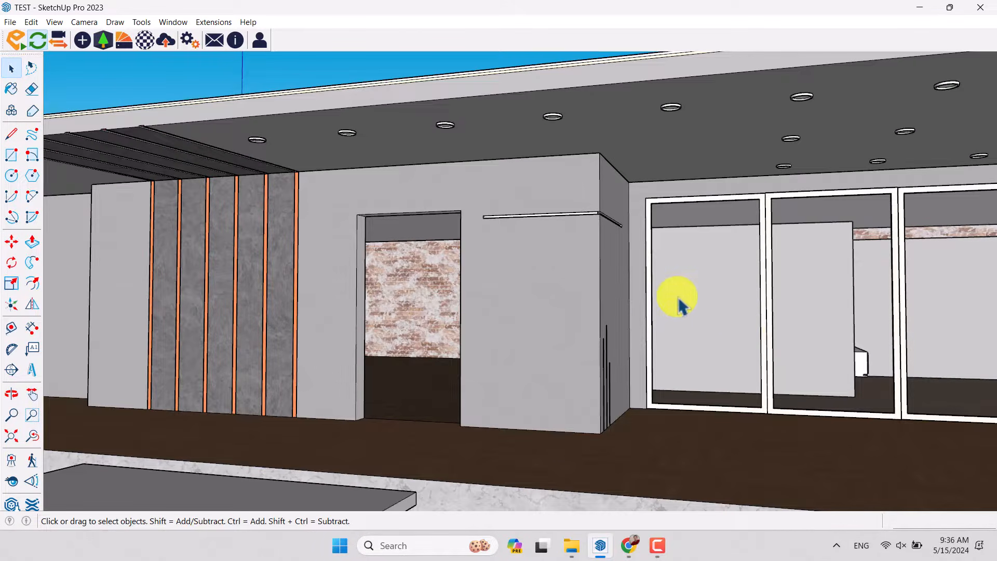
scroll(788, 336, "down", 3)
middle_click_drag(670, 307, 520, 400)
scroll(419, 202, "down", 3)
middle_click_drag(603, 353, 688, 404)
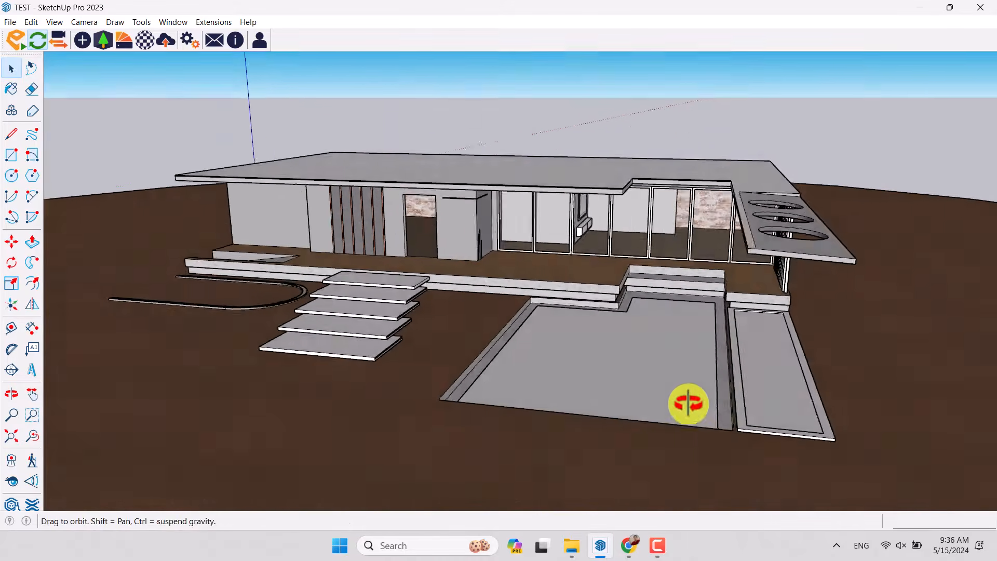
scroll(670, 332, "up", 3)
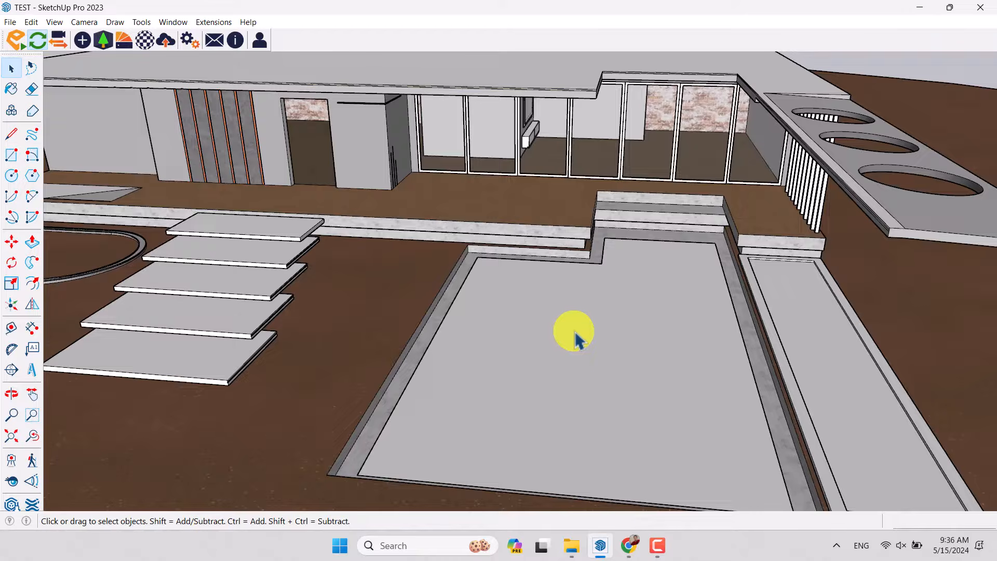
- Enable the NVIDIA Global Illumination Denoiser in Enscape's general rendering settings and close the settings
left_click_drag(6, 39, 26, 11)
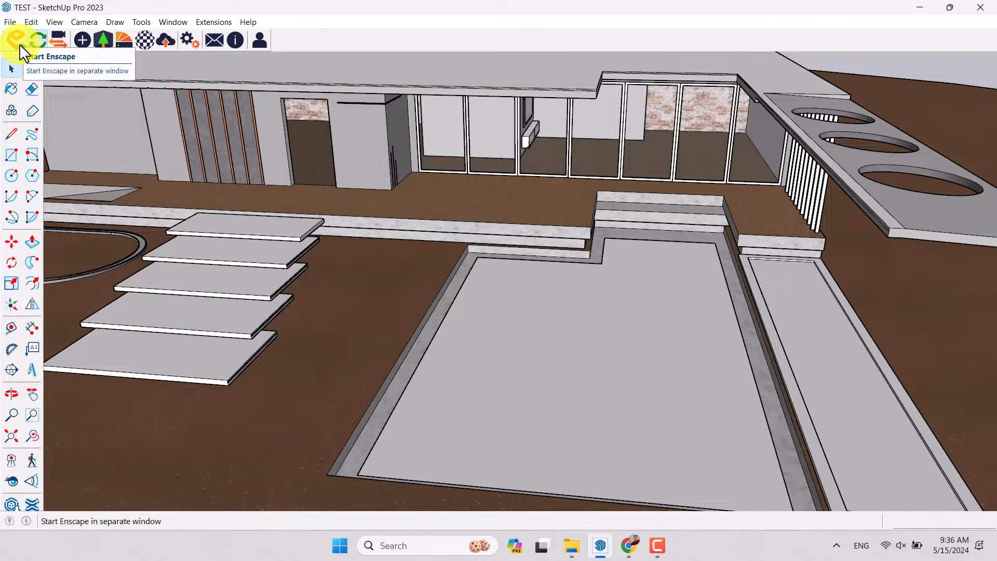
left_click(185, 45)
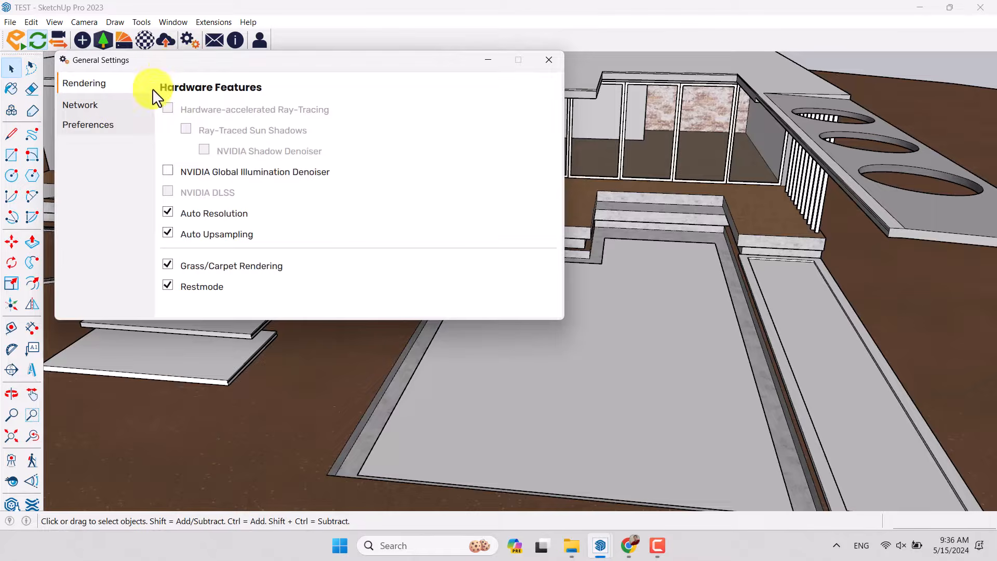
left_click(136, 107)
left_click(126, 127)
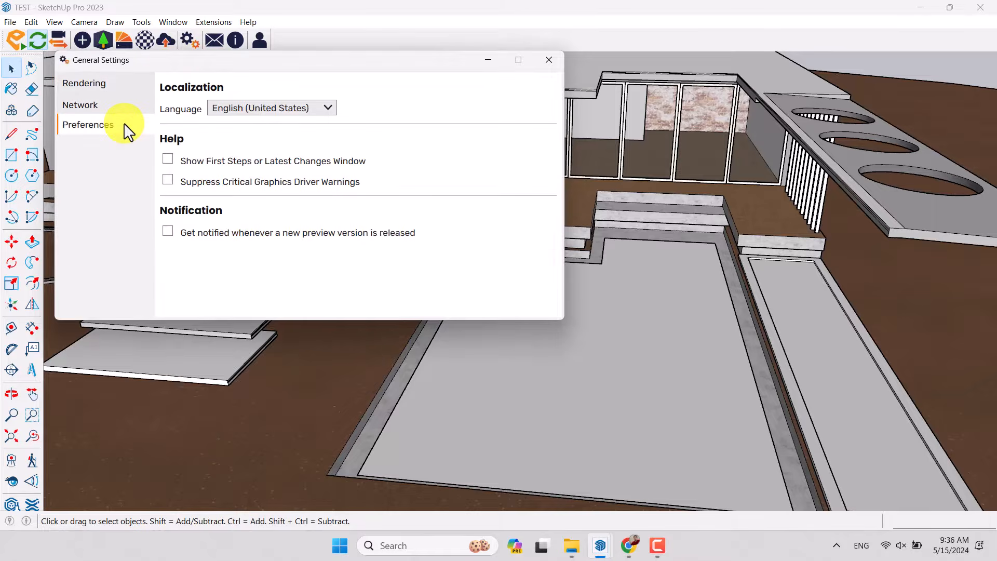
left_click(94, 87)
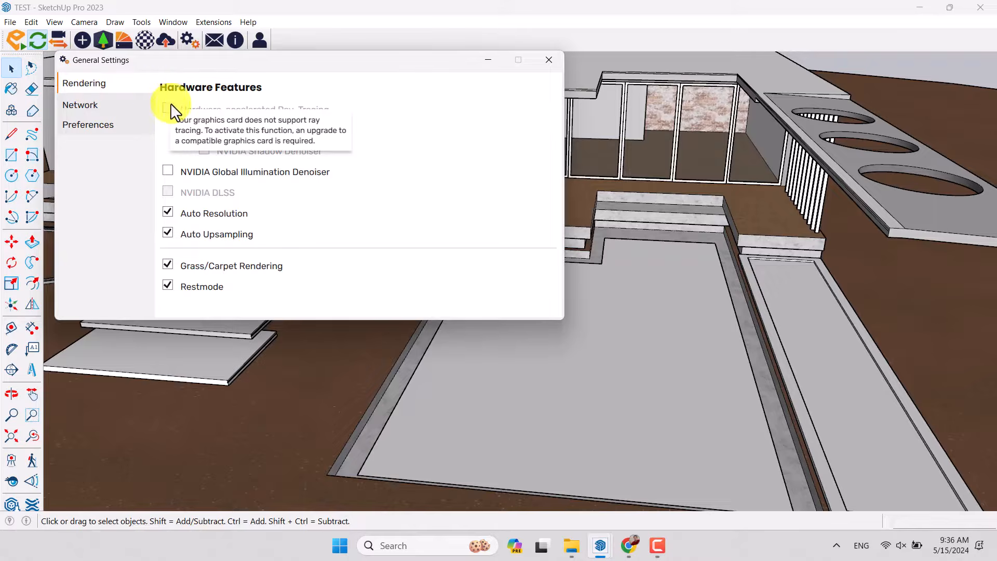
mouse_move(203, 148)
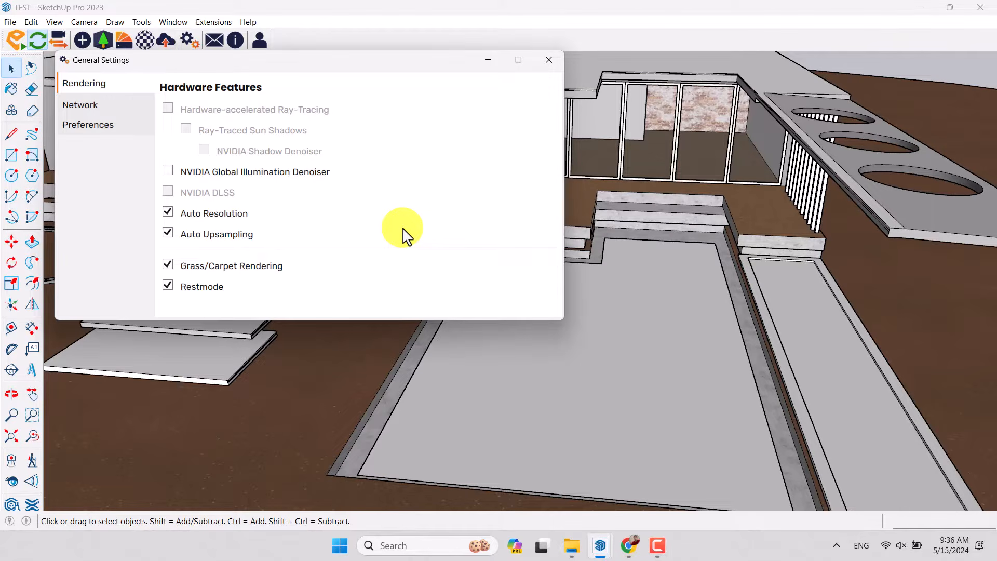
mouse_move(168, 183)
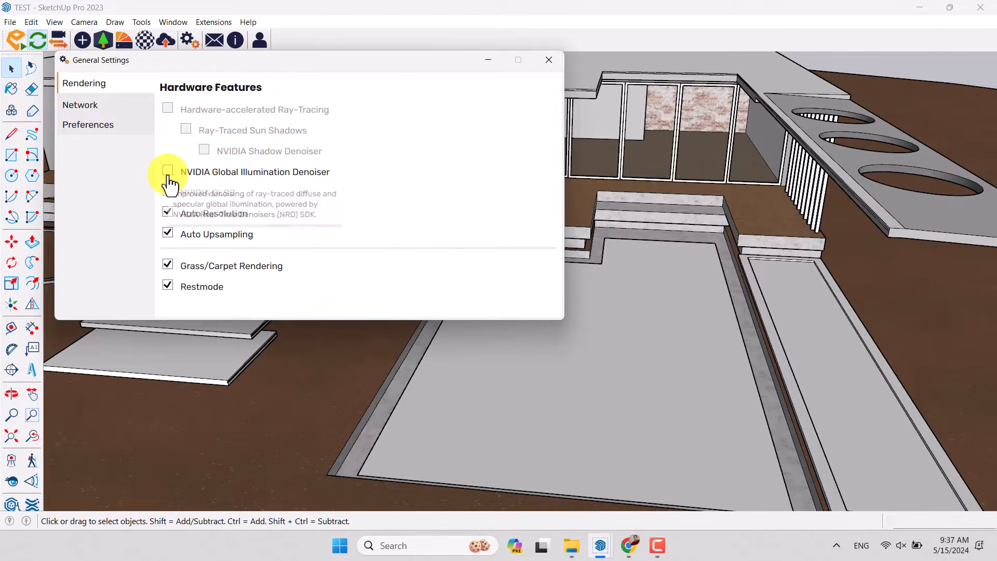
left_click(167, 173)
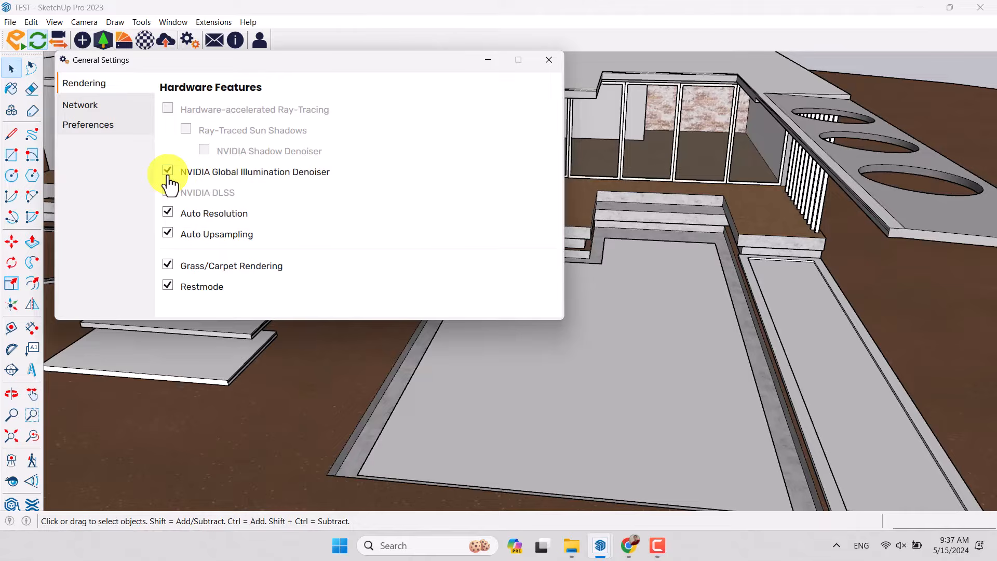
left_click(550, 61)
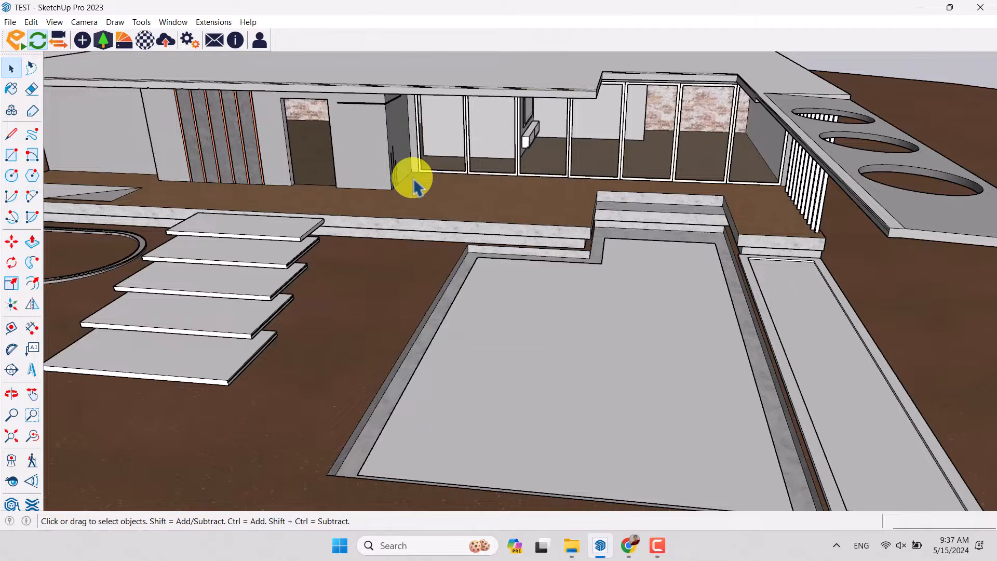
- Start Enscape in a separate window and view the rendered house exterior from several sides
left_click(16, 38)
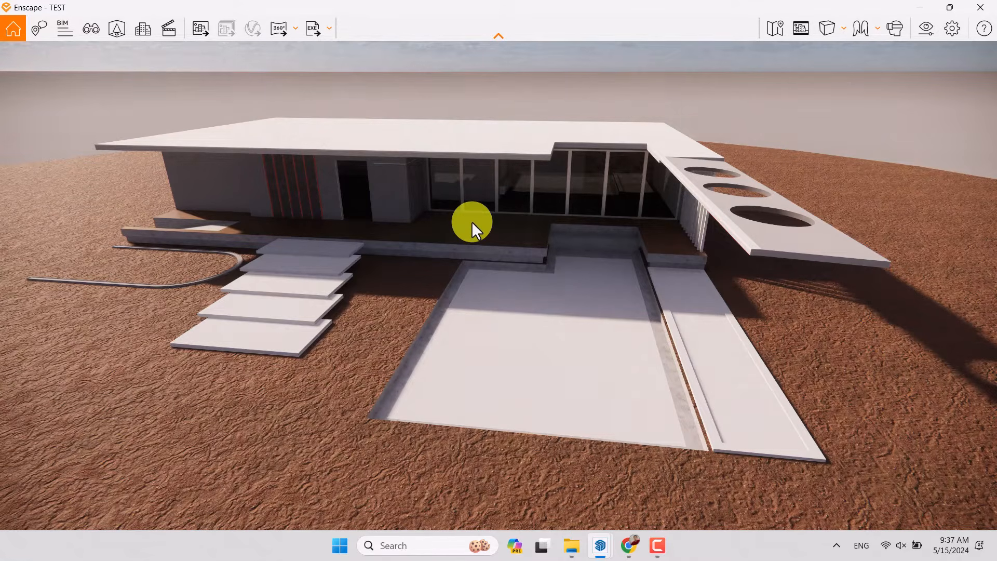
right_click_drag(472, 221, 472, 221)
key("w")
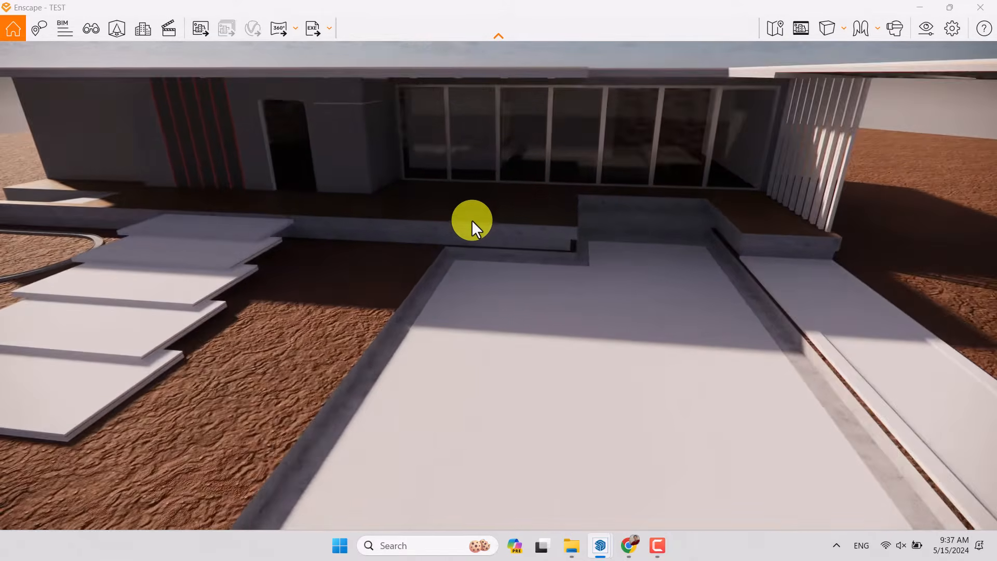
left_click_drag(471, 220, 455, 211)
key("s")
right_click_drag(455, 210, 454, 210)
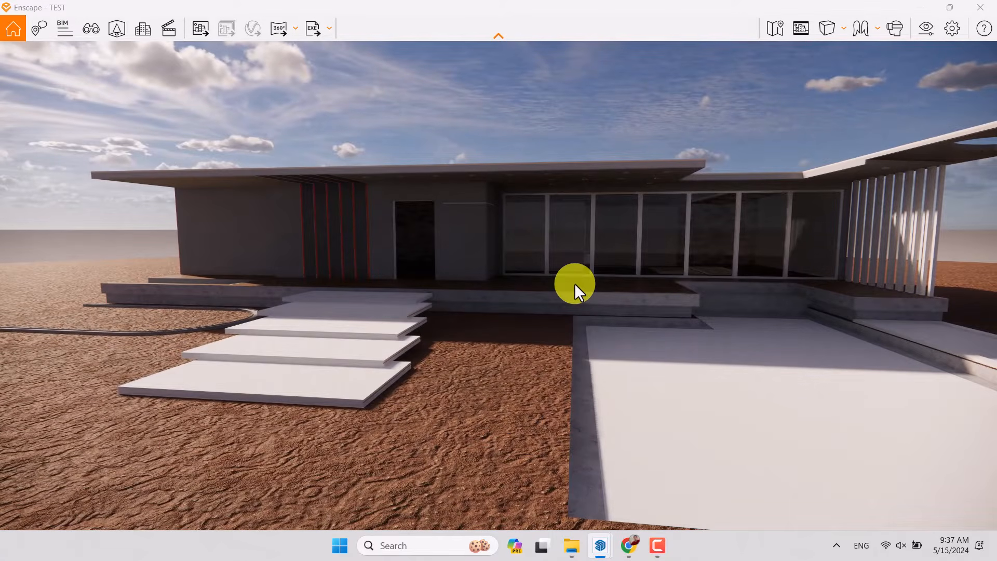
left_click_drag(574, 283, 534, 267)
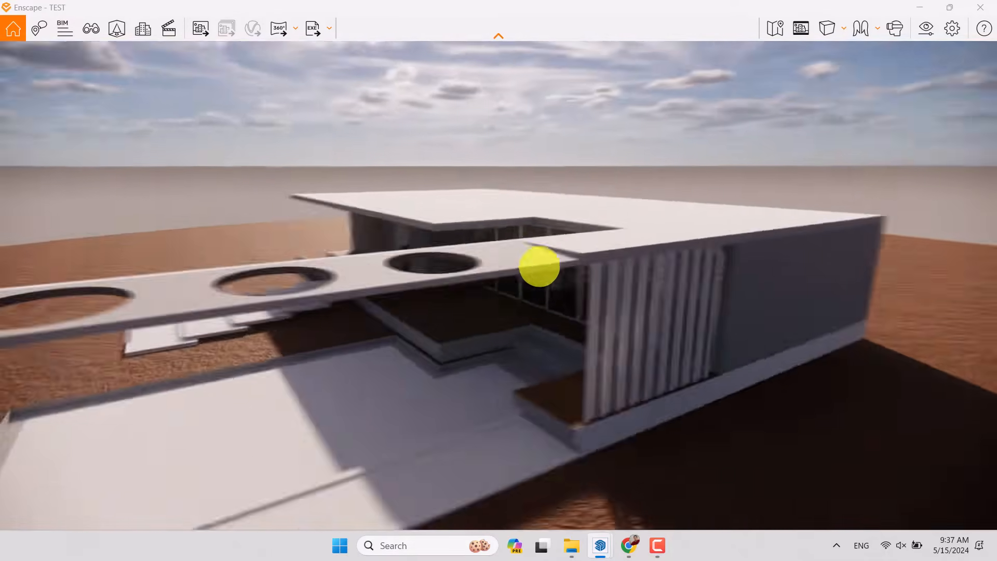
left_click_drag(539, 266, 556, 260)
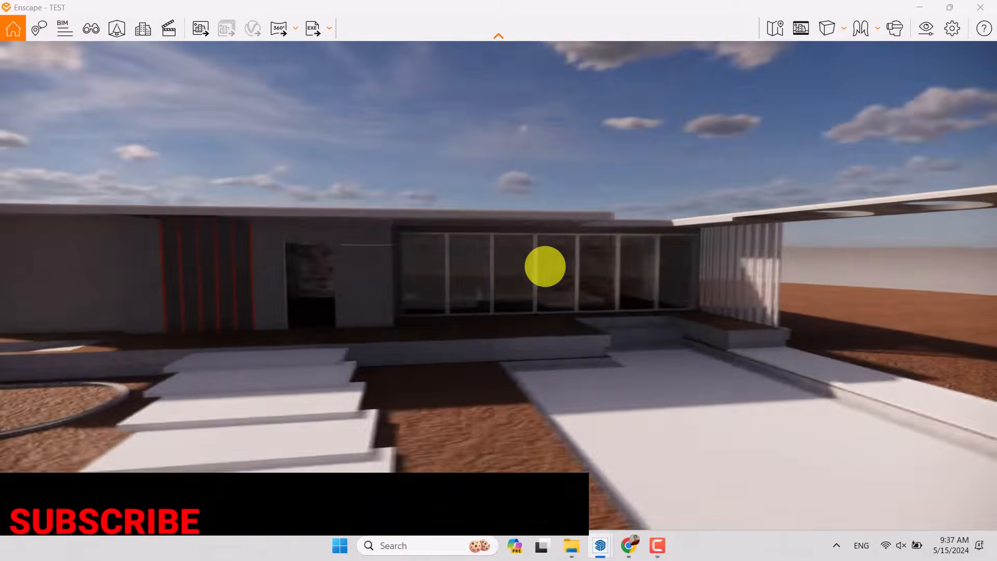
left_click_drag(545, 267, 535, 267)
right_click_drag(536, 267, 541, 266)
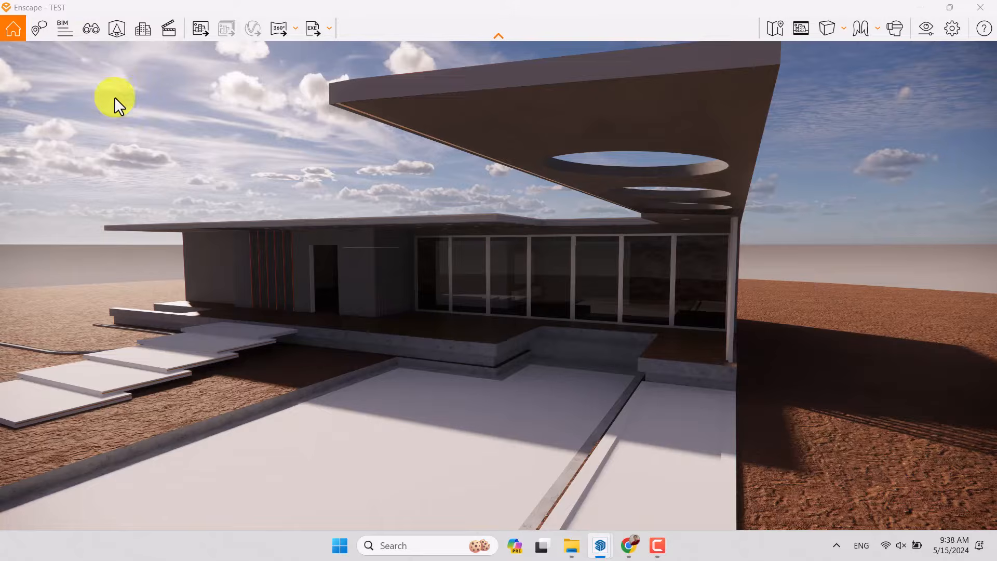
- Look at the asset categories offered in the Enscape Asset Library, and close the library
left_click(119, 36)
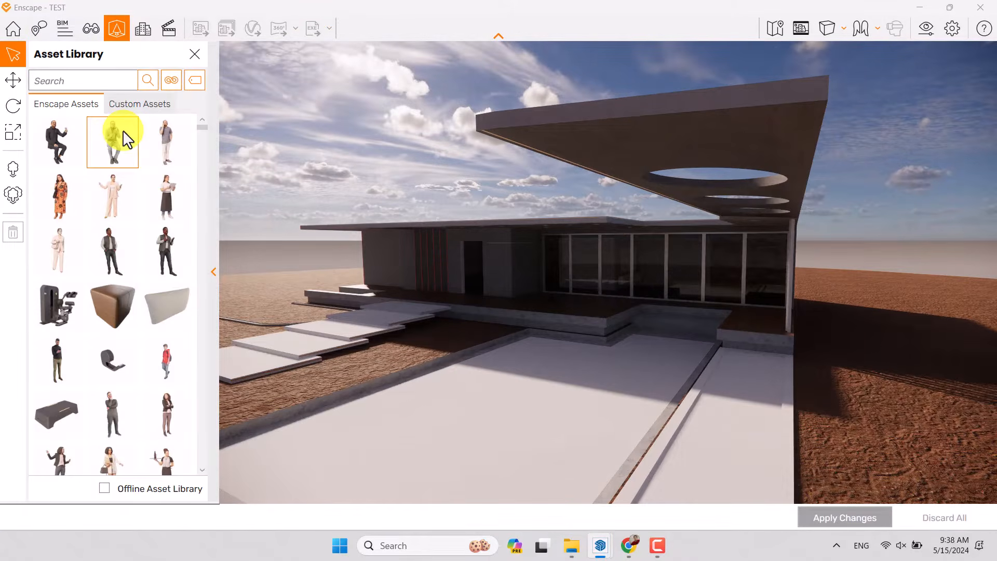
left_click(170, 80)
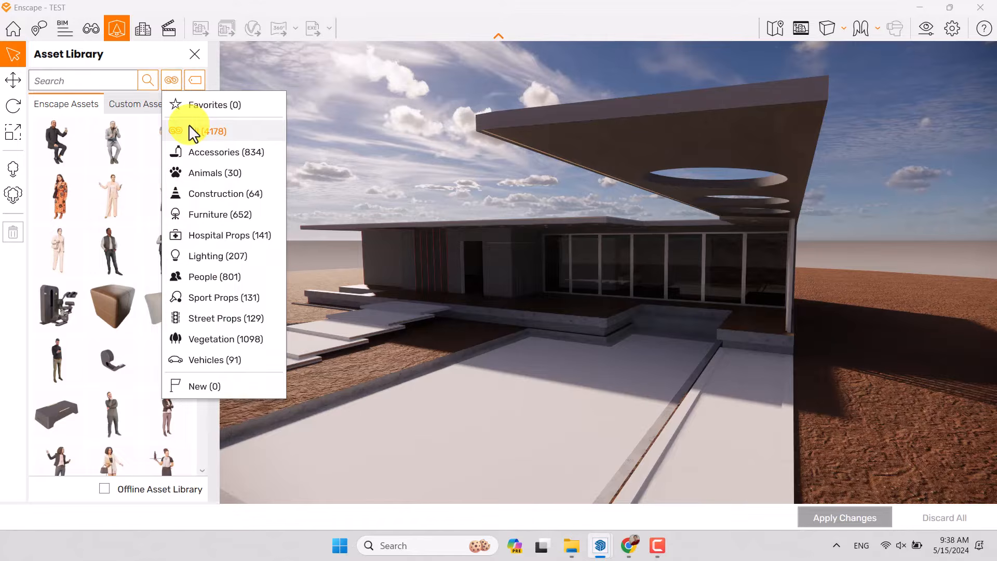
left_click(194, 54)
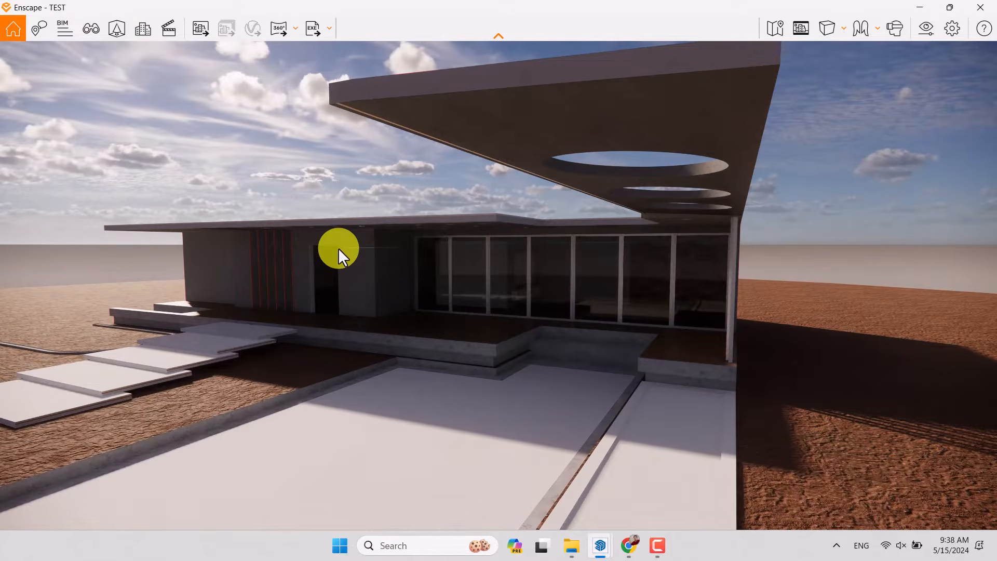
- Inspect the rendered entrance, terrace and pool up close, and shift the scene's time of day to 10:06
right_click_drag(338, 248, 341, 248)
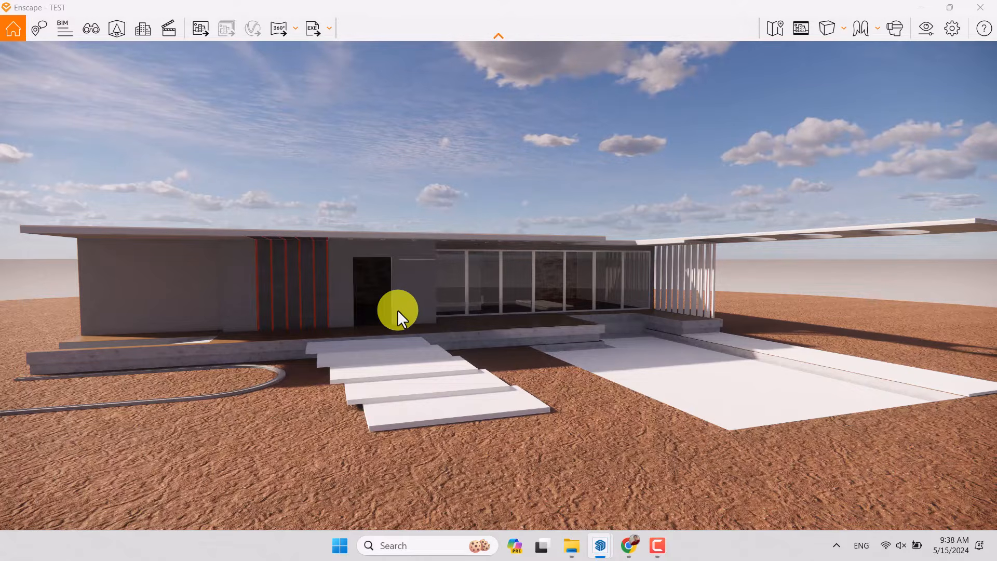
right_click_drag(397, 309, 330, 205)
scroll(330, 205, "up", 8)
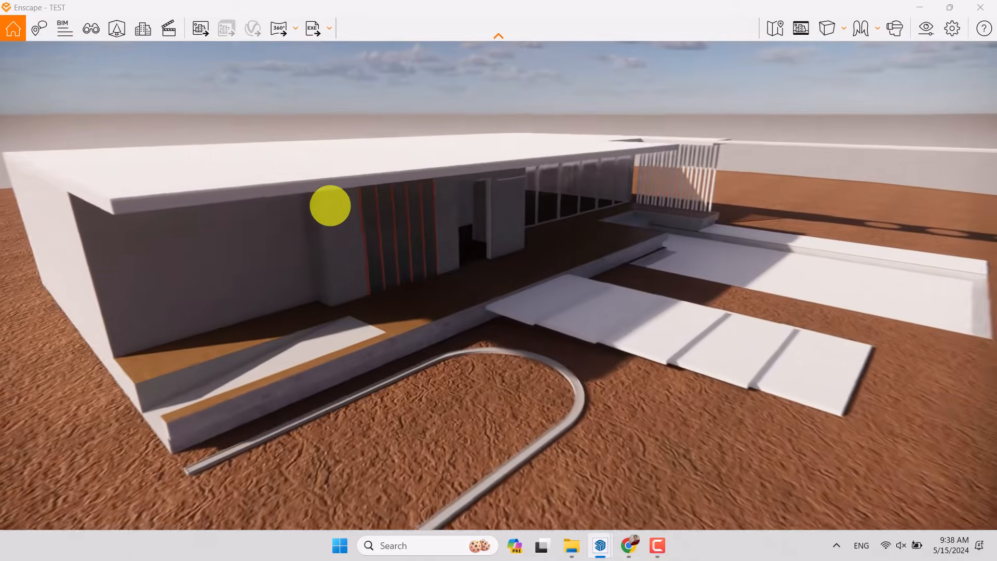
scroll(331, 206, "up", 10)
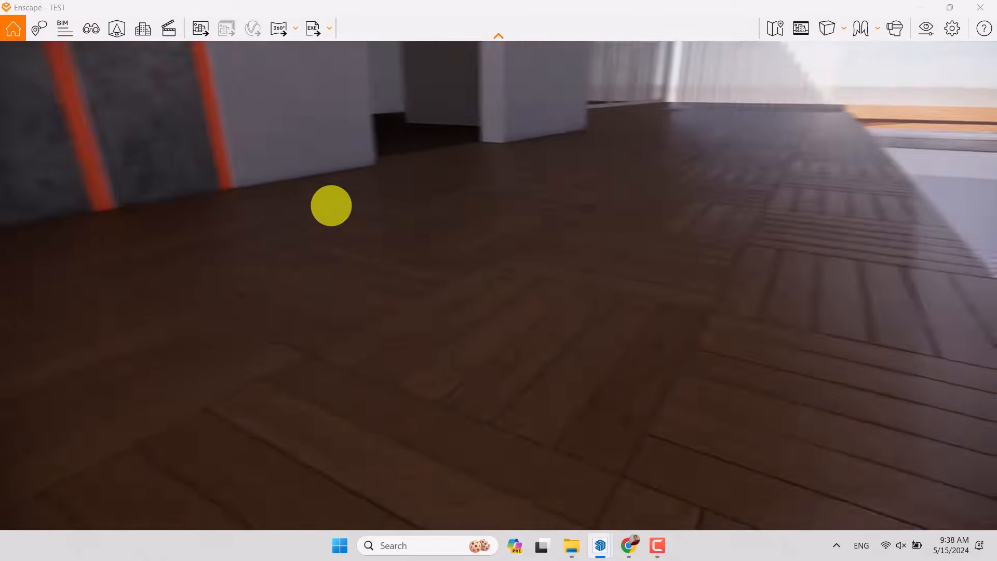
scroll(331, 206, "up", 10)
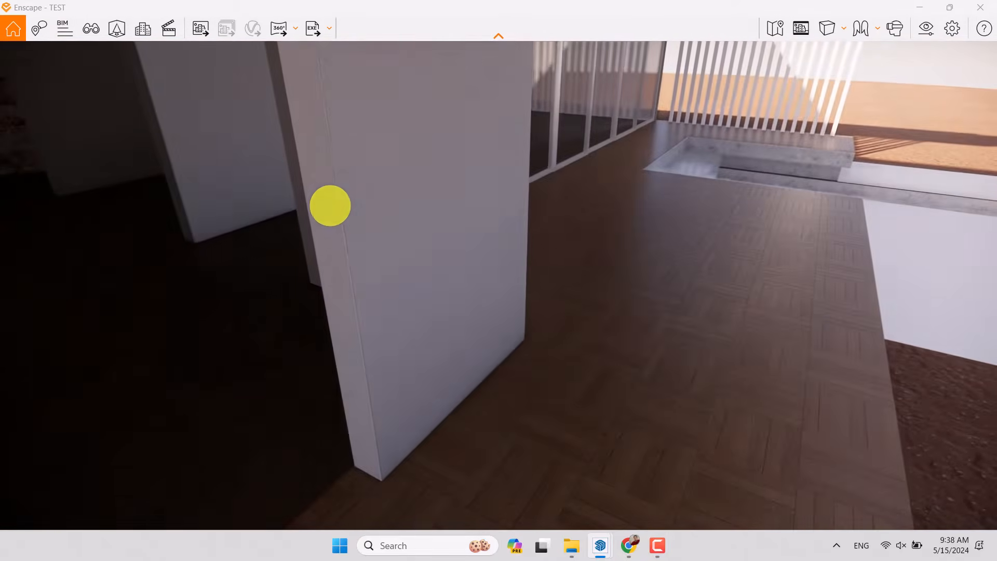
key("w")
mouse_move(331, 205)
left_mouse_down()
mouse_move(341, 205)
mouse_move(305, 209)
mouse_move(332, 204)
left_mouse_up()
key("w")
key("w")
key("w")
mouse_move(564, 212)
right_mouse_down("shift")
mouse_move(530, 221)
mouse_move(558, 212)
right_mouse_up("shift")
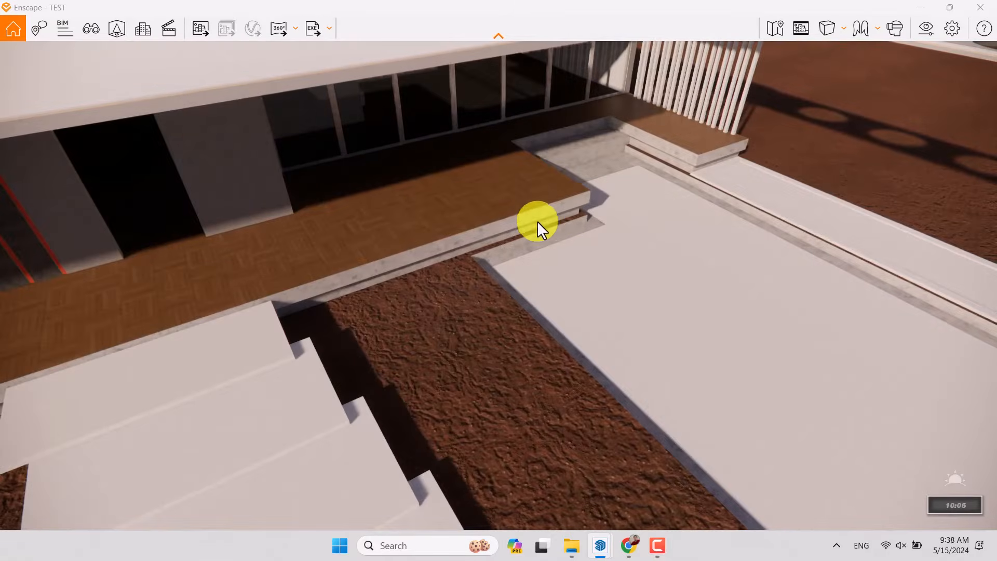
- Arrange the SketchUp and Enscape windows side by side, with the pool area in close view in SketchUp
left_click_drag(690, 7, 995, 224)
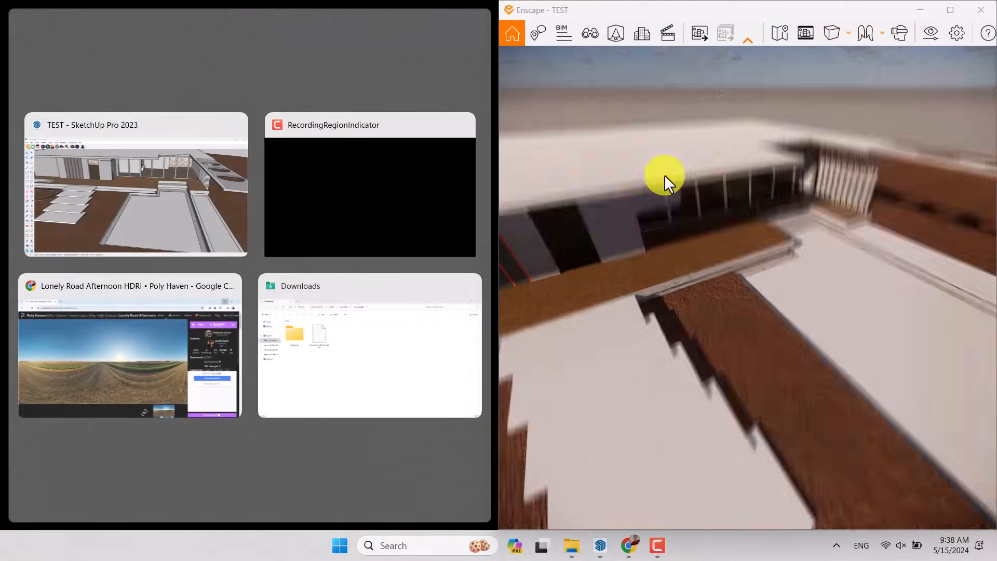
left_click(114, 185)
scroll(222, 247, "down", 5)
scroll(223, 305, "up", 5)
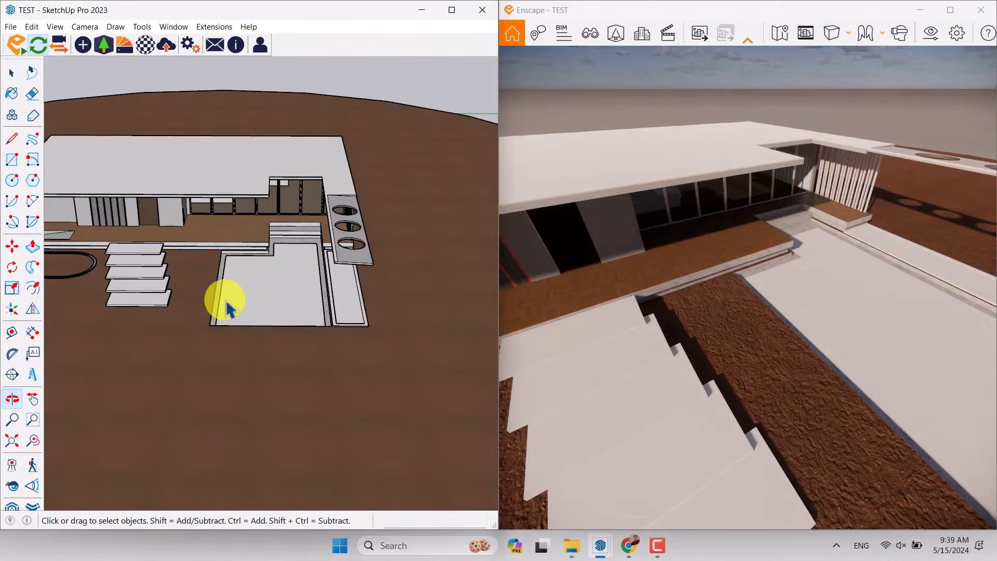
scroll(227, 309, "up", 2)
scroll(312, 275, "up", 2)
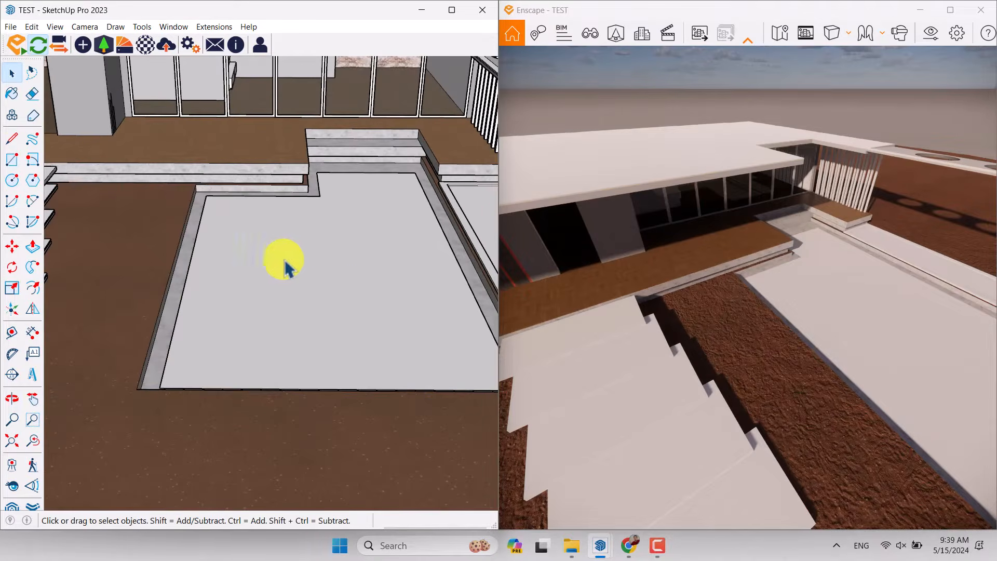
- Show the materials library with the Paint Bucket, and undo the accidental Brick 08, Worn fill on the ground
left_click(11, 94)
left_click(346, 163)
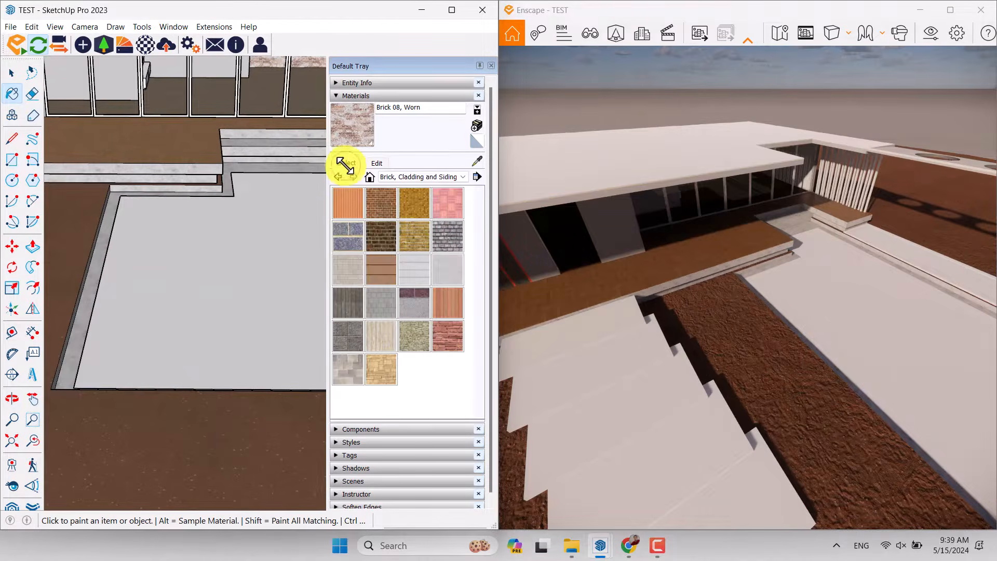
left_click(326, 167)
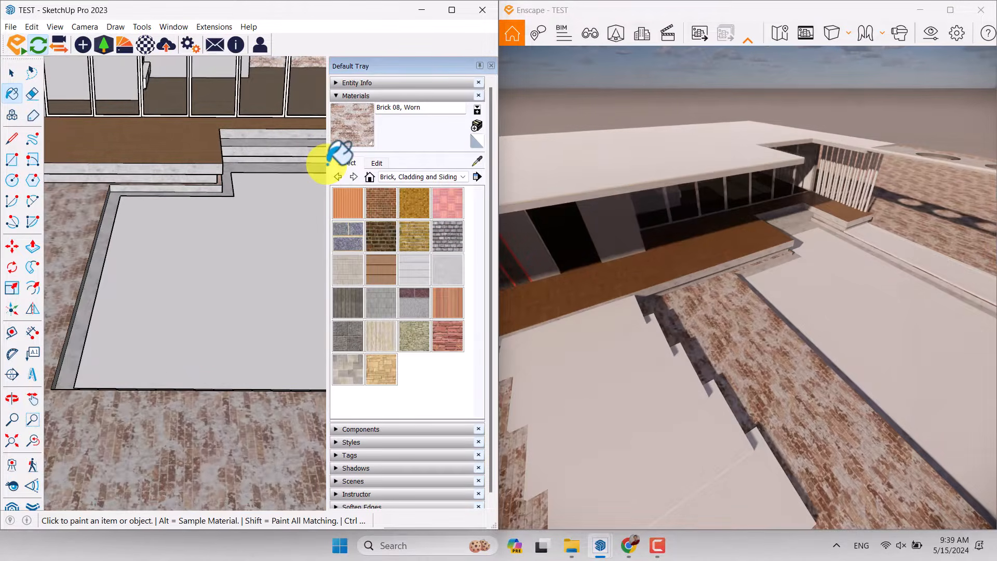
key("ctrl+z")
key("space")
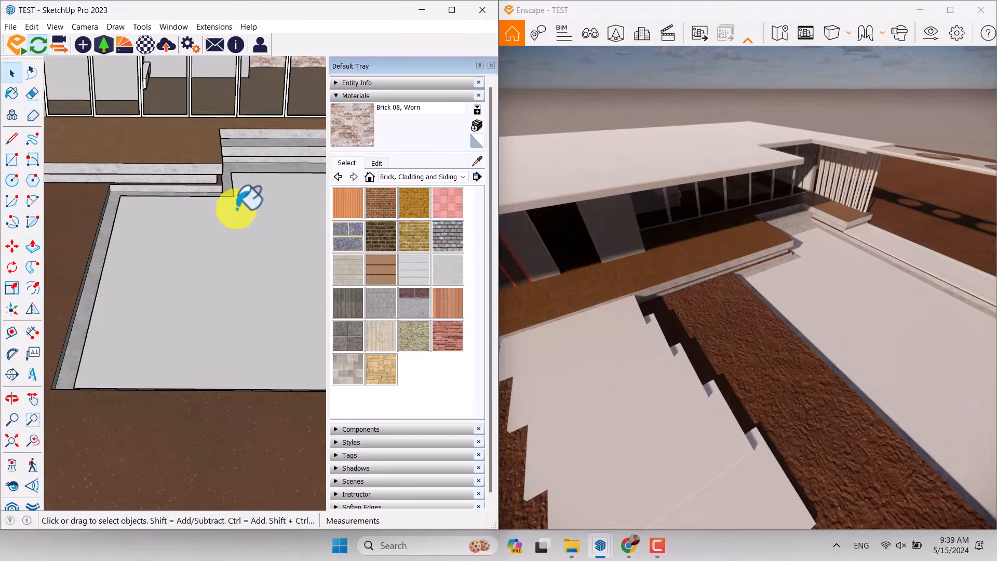
- Switch the materials library to the Colors-Named collection for painting the pool surface
scroll(253, 212, "down", 2)
middle_click_drag(254, 212, 280, 247)
scroll(201, 207, "down", 5)
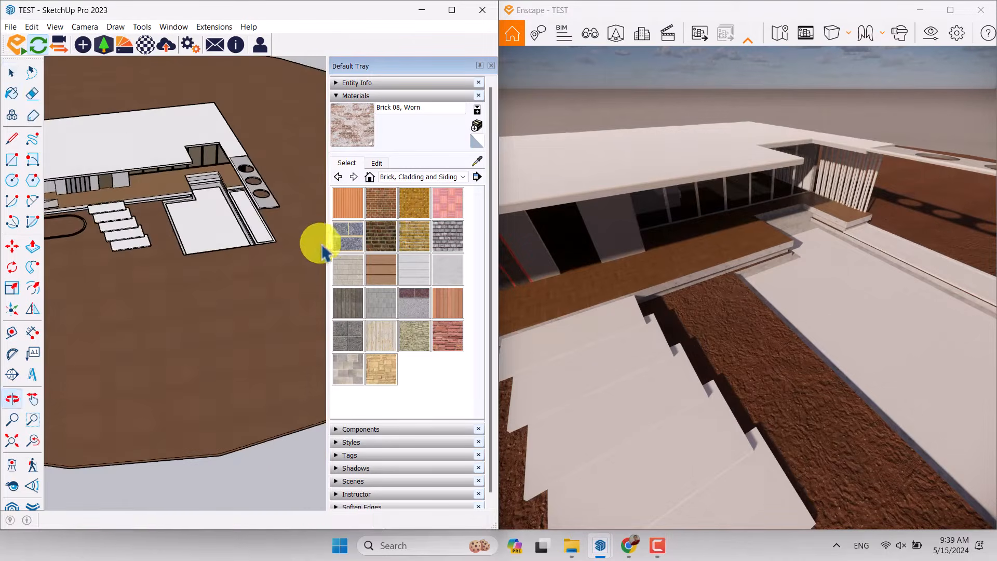
scroll(291, 239, "up", 4)
scroll(124, 211, "up", 3)
mouse_move(131, 215)
middle_mouse_down()
mouse_move(299, 203)
mouse_move(104, 276)
middle_mouse_up()
scroll(105, 276, "up", 3)
left_click(434, 176)
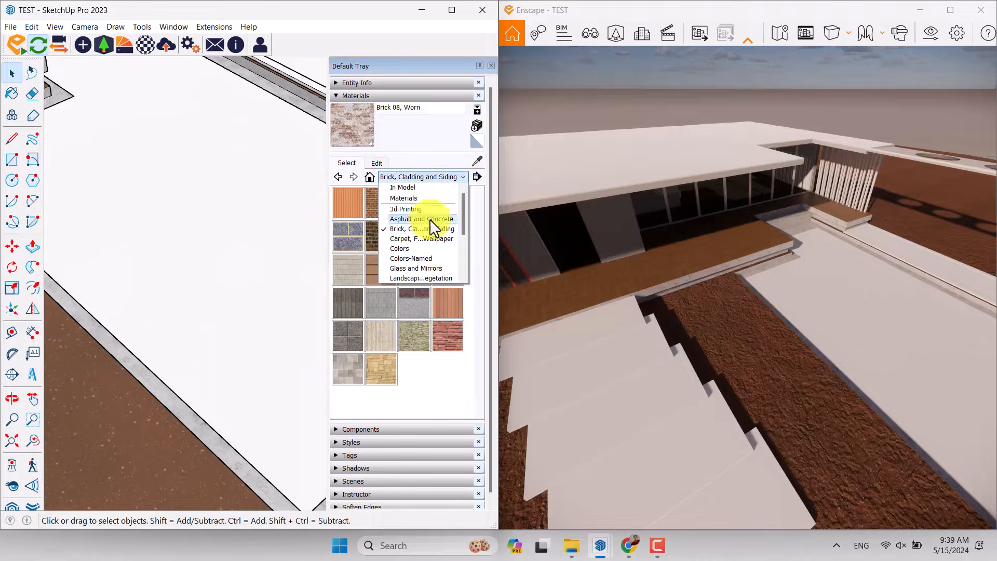
left_click(416, 258)
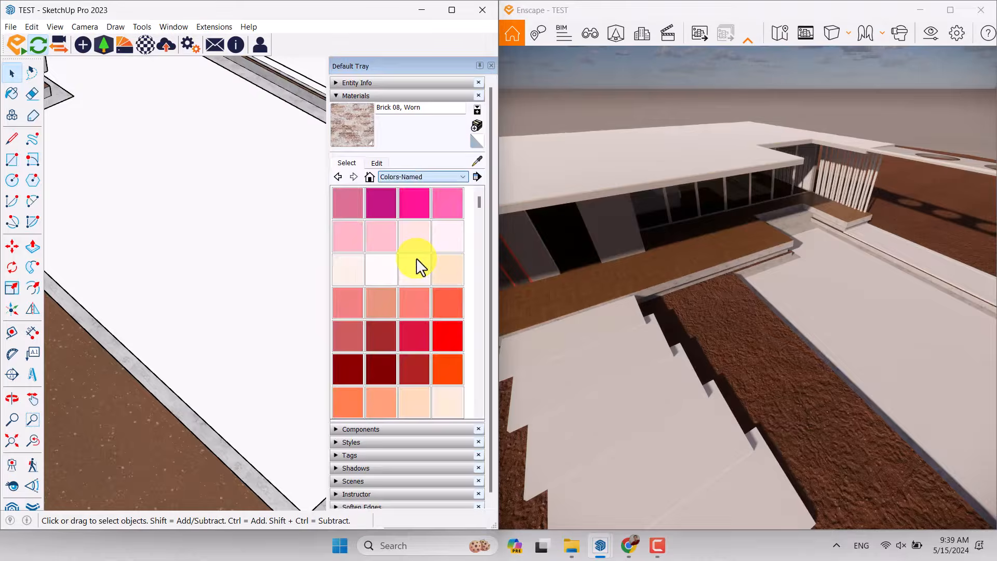
- Find the 0083_DarkTurquoise colour in the collection and paint the pool's surface with it
scroll(420, 258, "down", 5)
scroll(421, 258, "down", 6)
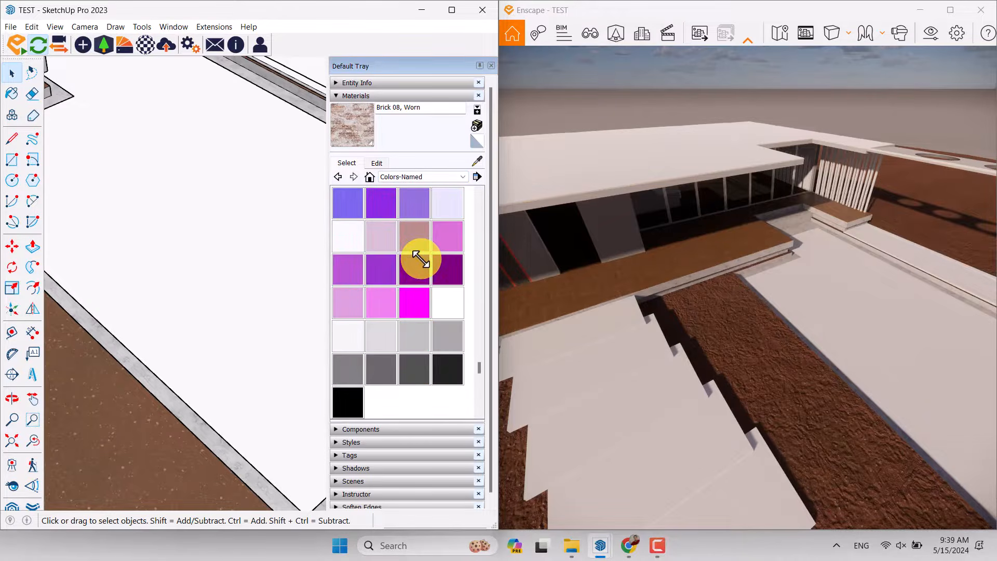
scroll(423, 269, "up", 3)
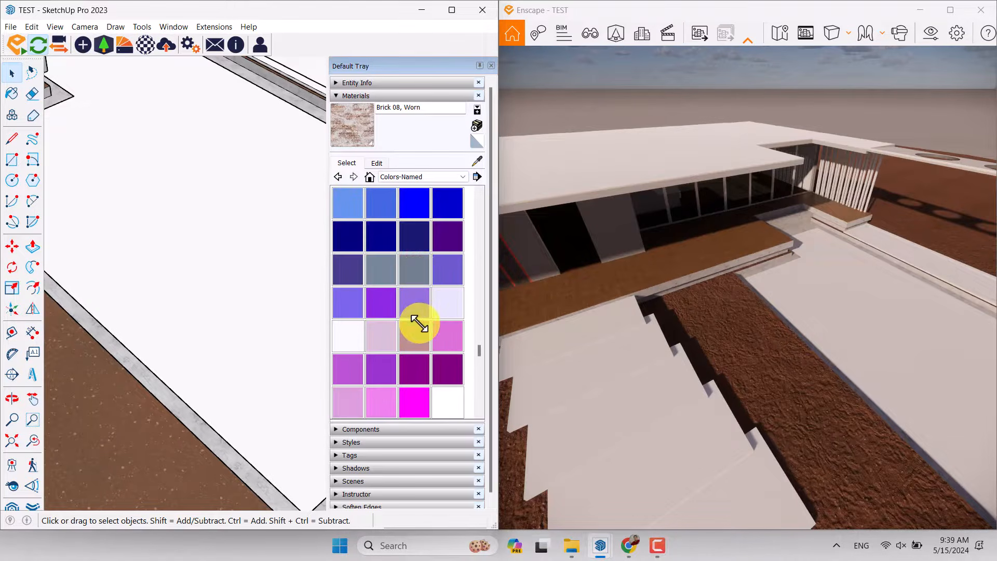
scroll(419, 323, "down", 3)
scroll(418, 324, "up", 6)
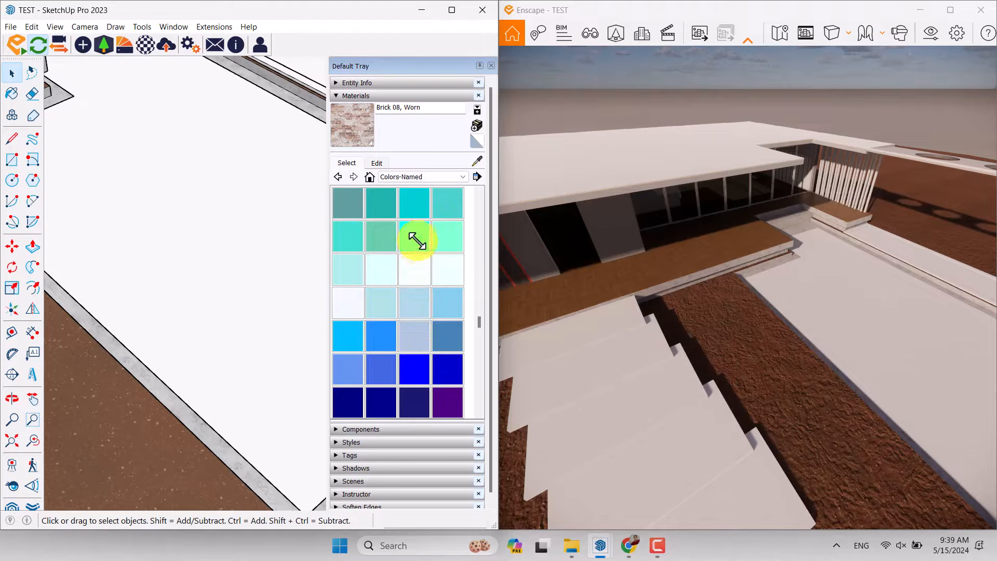
left_click(412, 211)
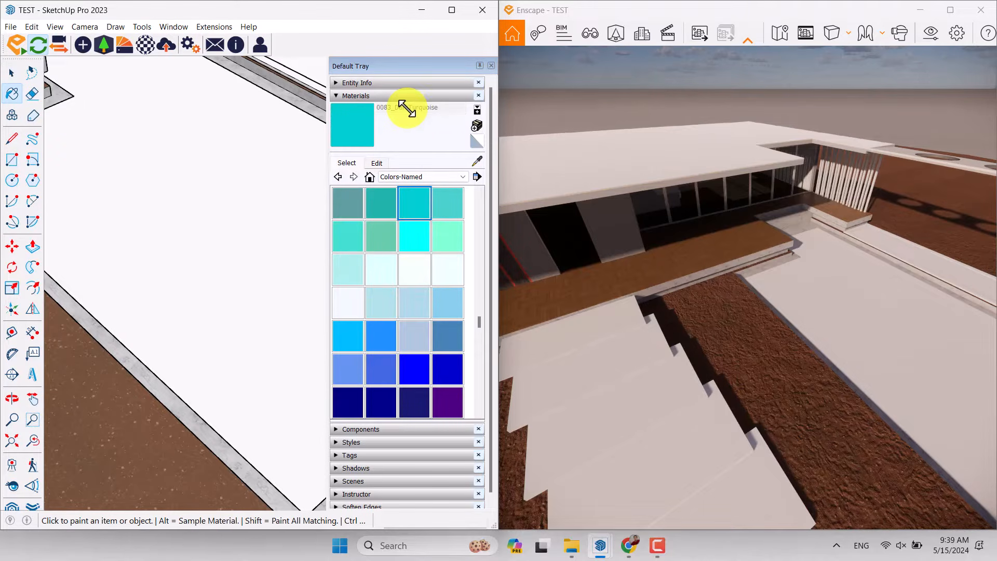
left_click(222, 186)
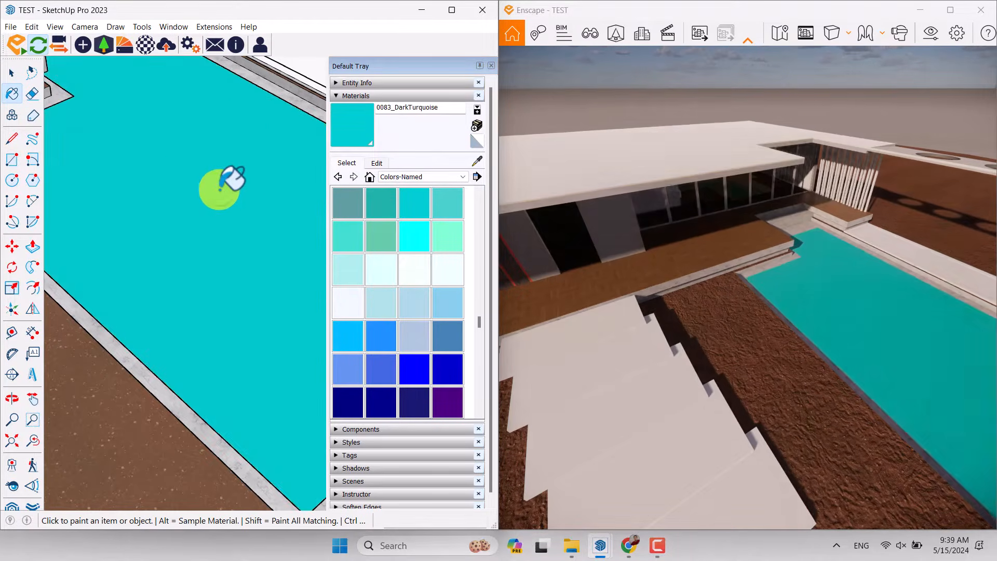
- Show the pool's 0083_DarkTurquoise material in the Enscape Material Editor
scroll(240, 201, "down", 3)
middle_click_drag(240, 200, 145, 145)
scroll(251, 192, "up", 3)
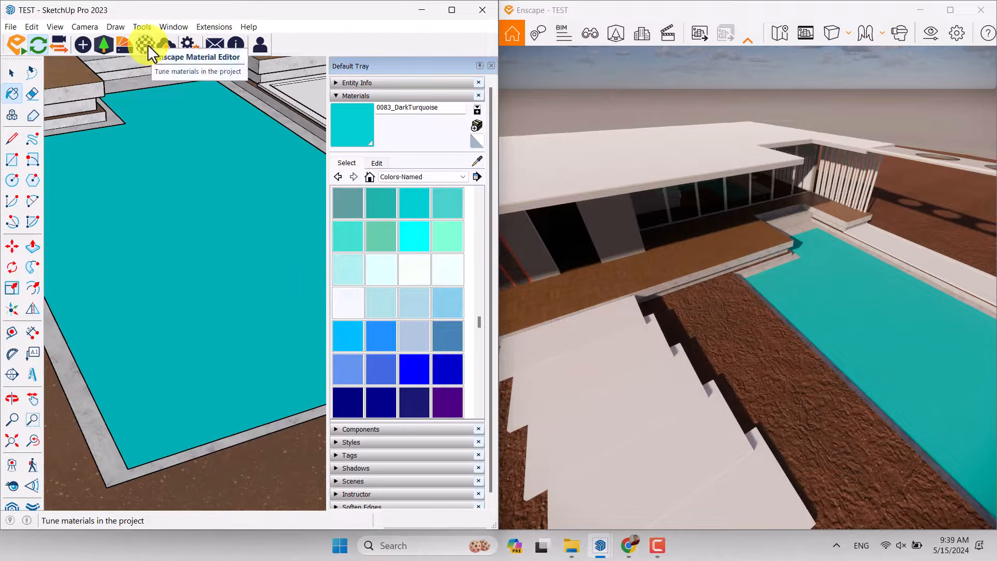
left_click(147, 45)
left_click_drag(239, 74, 204, 26)
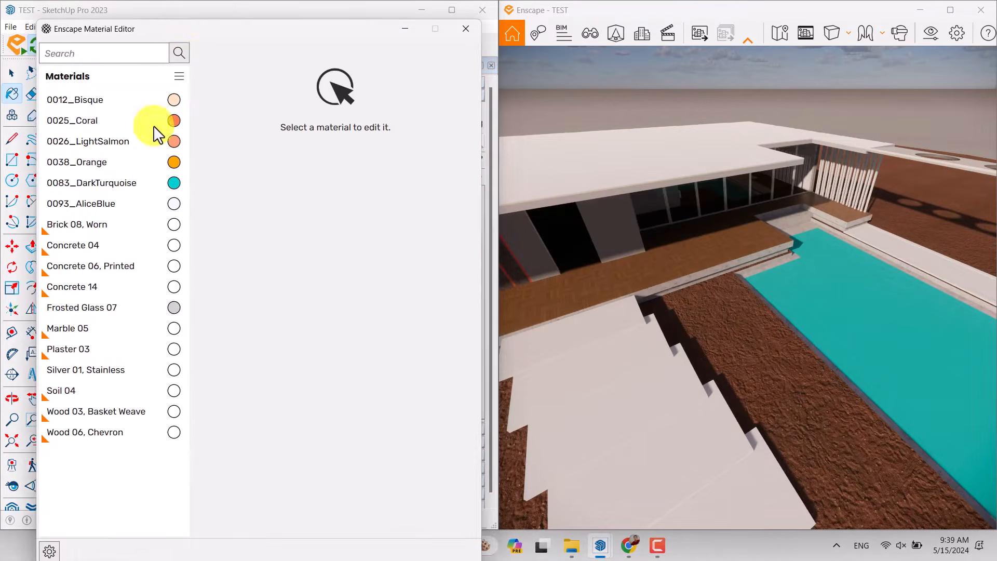
left_click(103, 182)
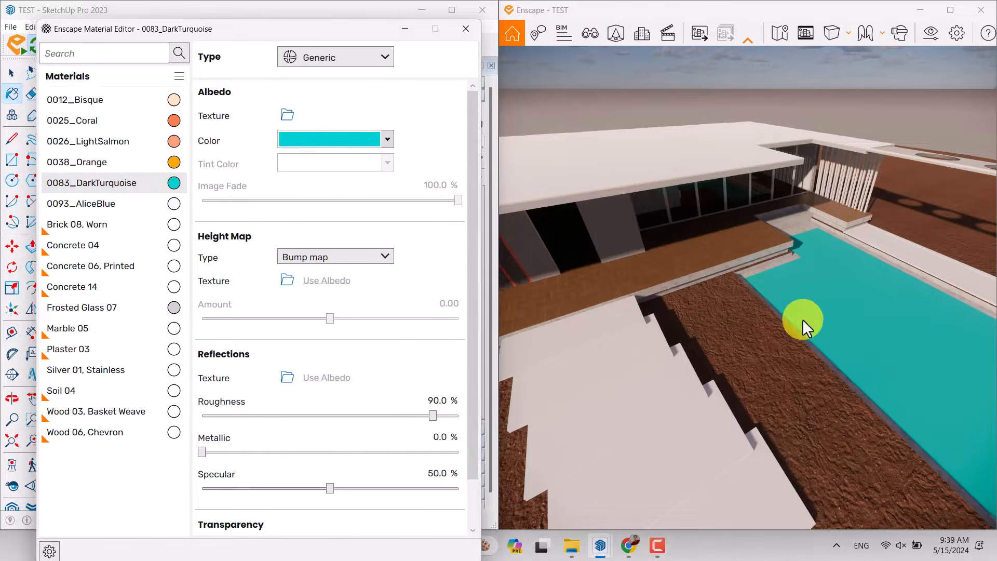
- Bring the pool into view in the render and set the 0083_DarkTurquoise material's type to Water
left_click_drag(839, 331, 838, 330)
key("w")
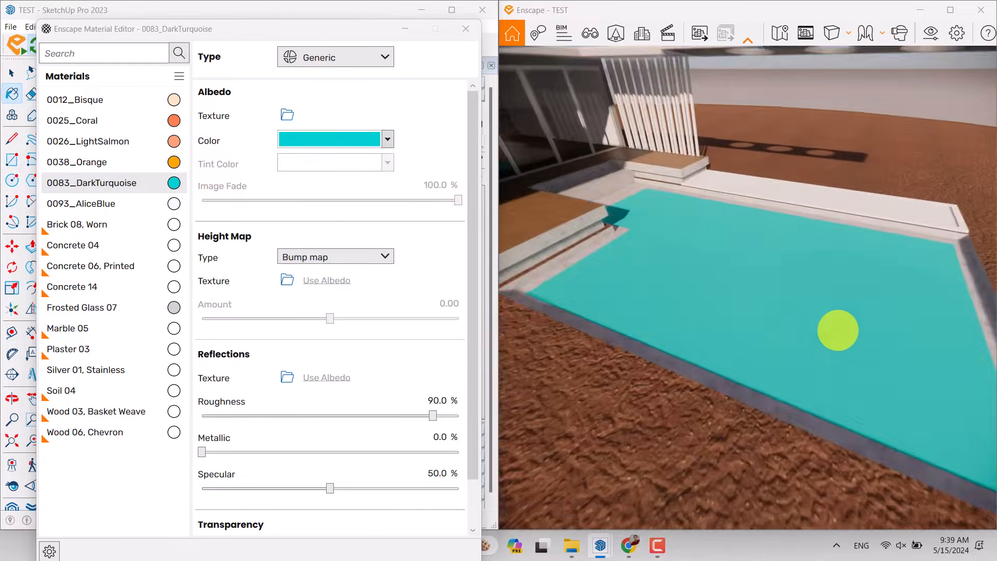
right_click_drag(839, 330, 841, 330)
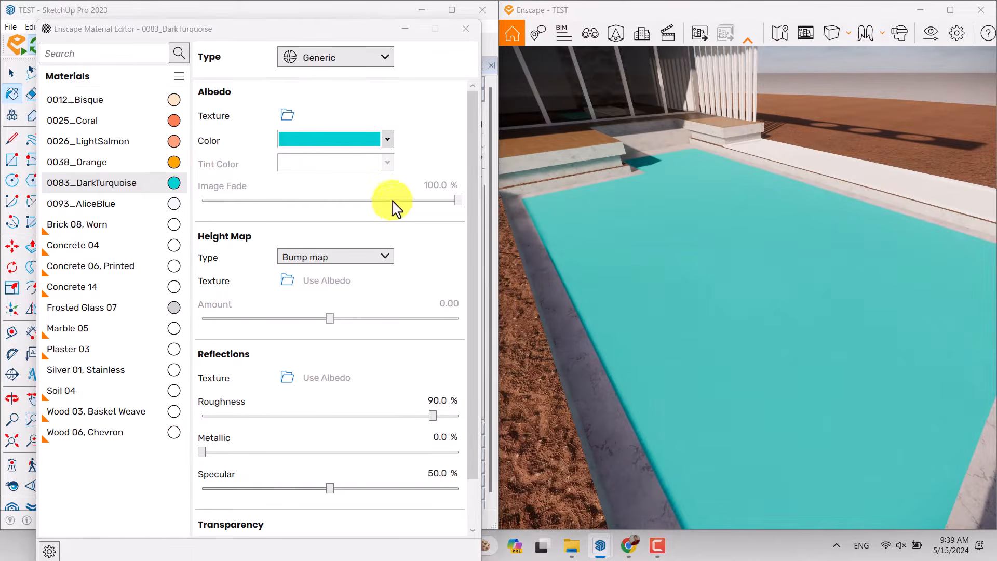
left_click(324, 57)
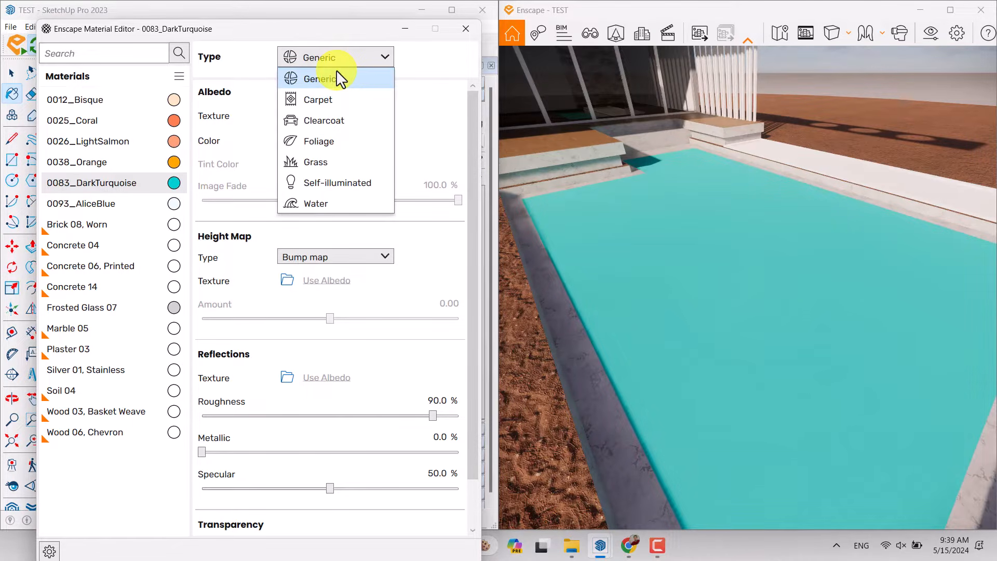
left_click(319, 204)
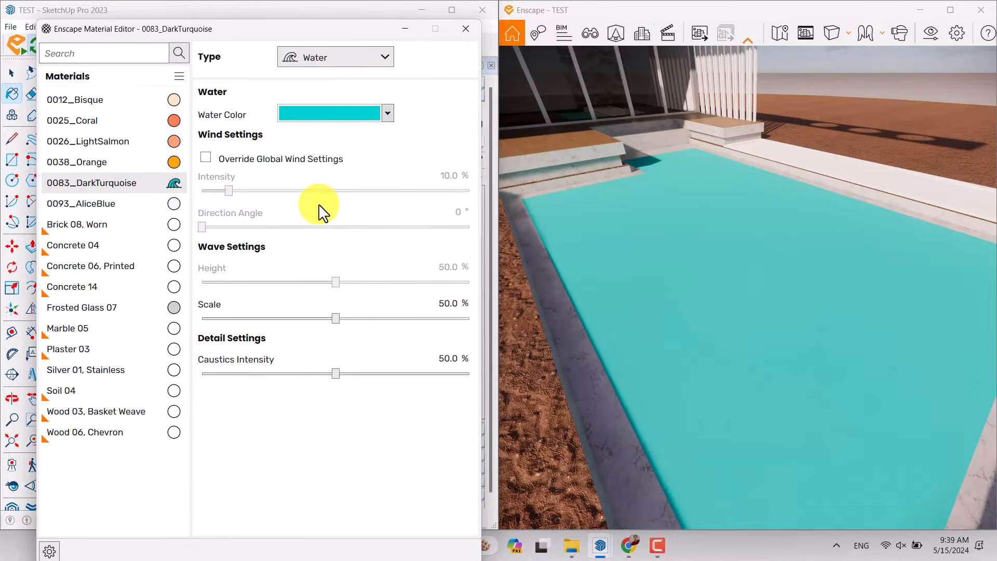
- Inspect the rendered pool water from different angles, and minimize the Enscape Material Editor
left_click_drag(690, 278, 715, 282)
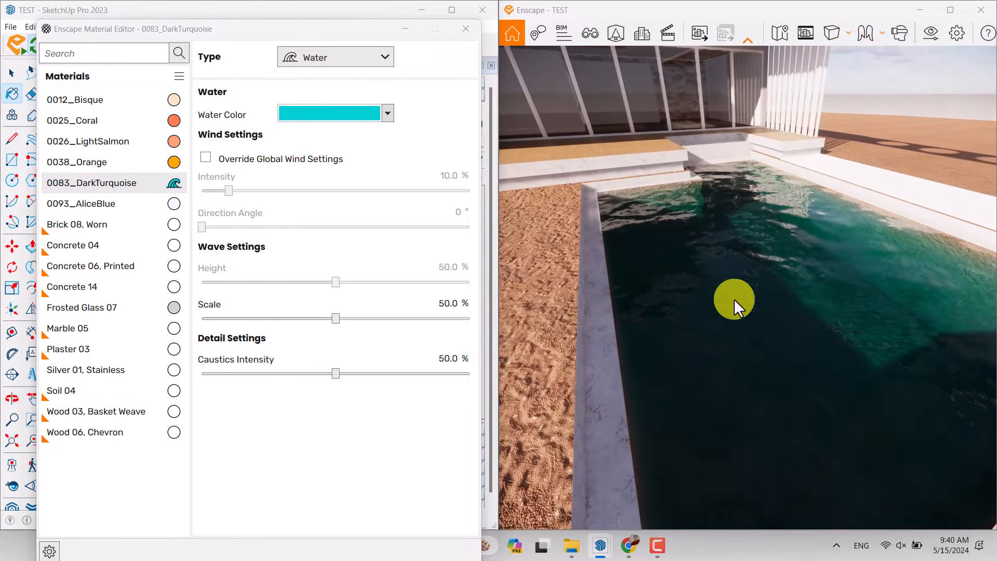
right_click_drag(764, 269, 769, 277)
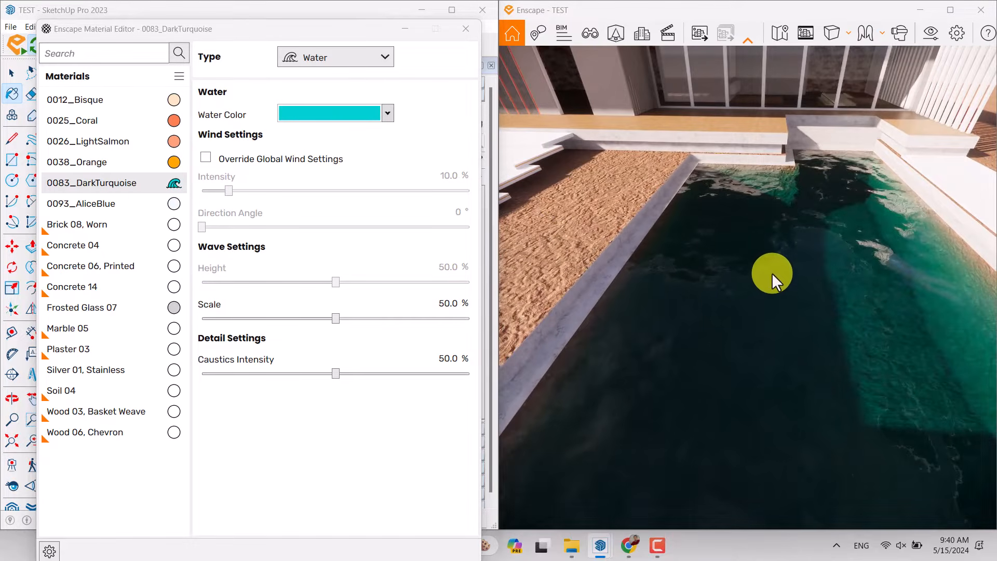
left_click(405, 29)
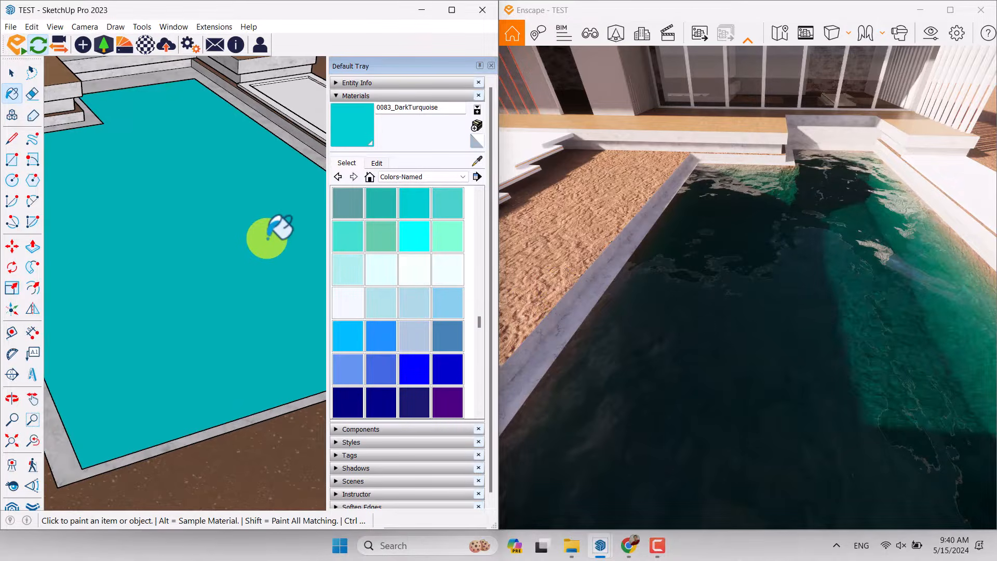
- Open the long planter group beside the pool for editing, with the planter also in view in the render
scroll(267, 240, "down", 5)
scroll(312, 208, "down", 2)
scroll(267, 178, "up", 6)
key("space")
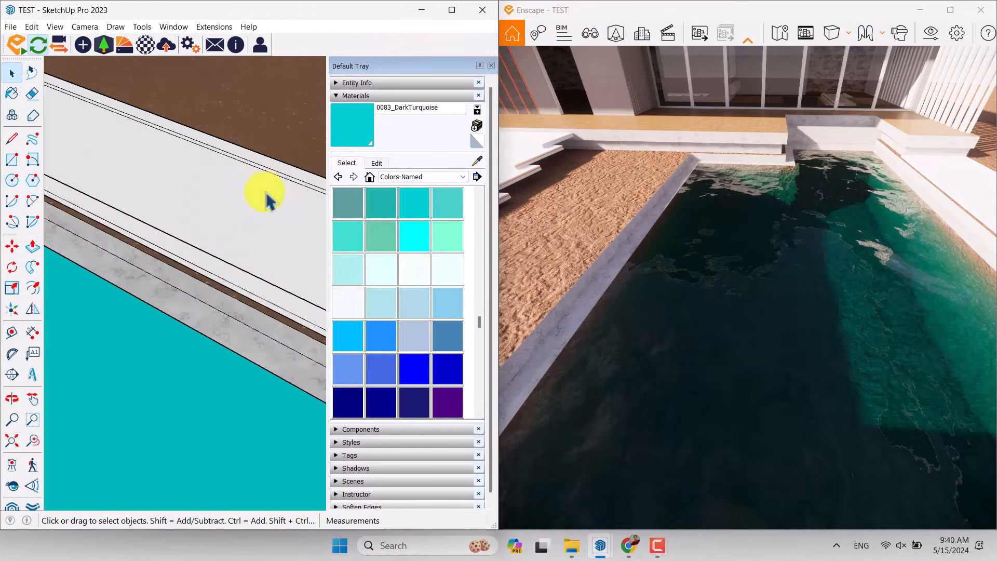
scroll(203, 266, "down", 4)
middle_click_drag(219, 285, 155, 217)
scroll(261, 258, "up", 4)
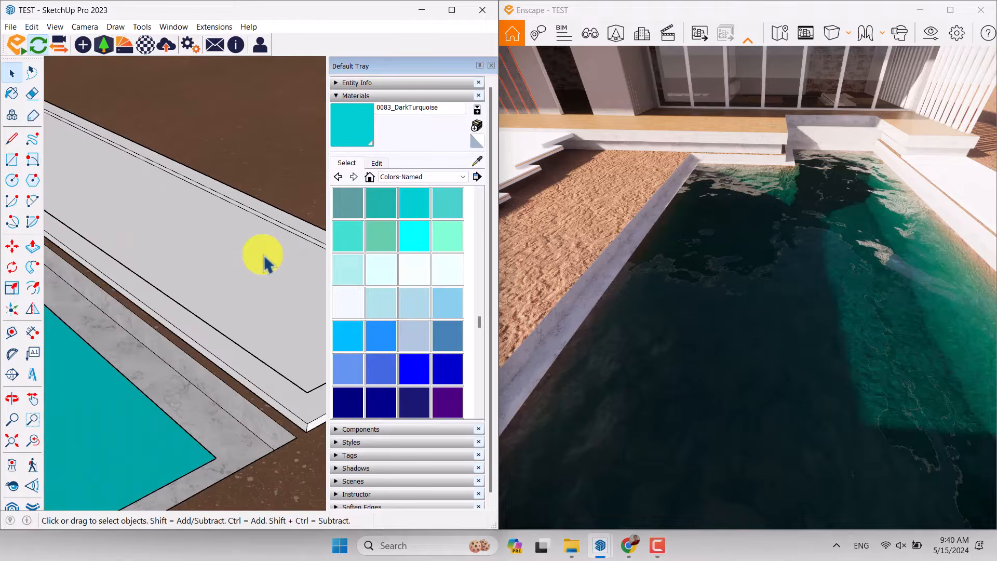
left_click(789, 299)
left_click_drag(808, 299, 762, 355)
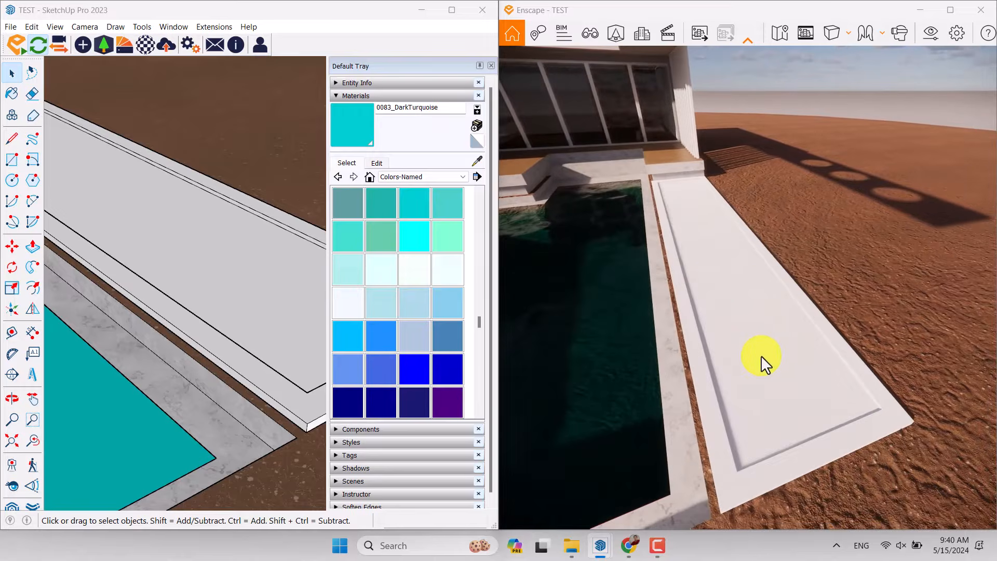
left_click(174, 311)
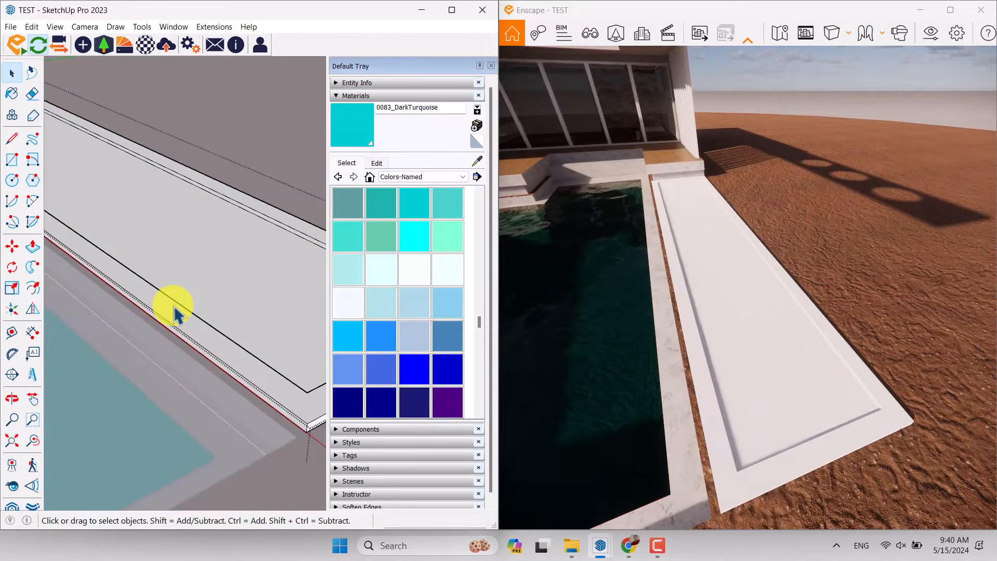
- Sample the Soil 04 material from the ground and paint the planter's recessed inner face with it
left_click(478, 161)
scroll(211, 285, "down", 3)
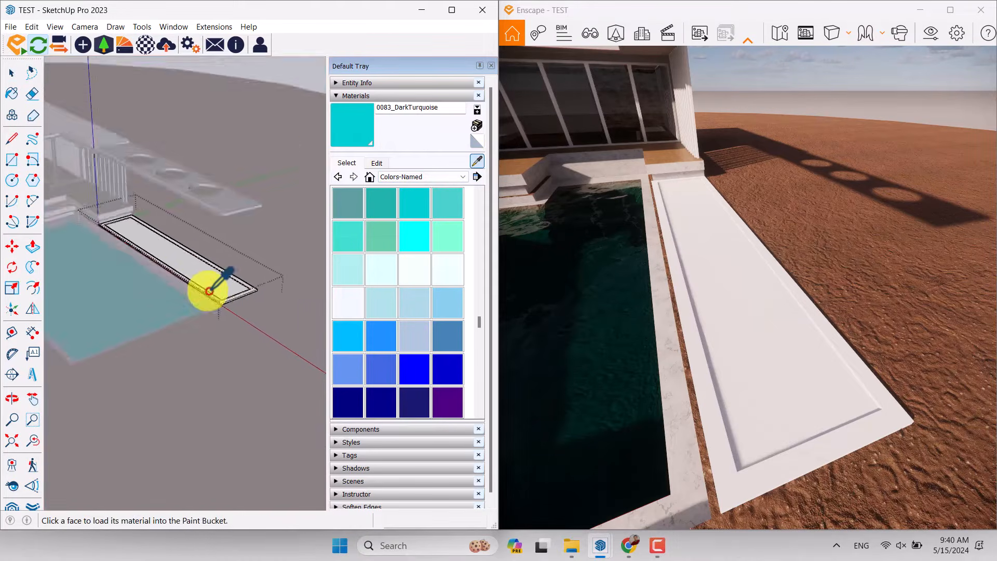
middle_click_drag(212, 285, 178, 244)
scroll(206, 223, "up", 5)
left_click(225, 276)
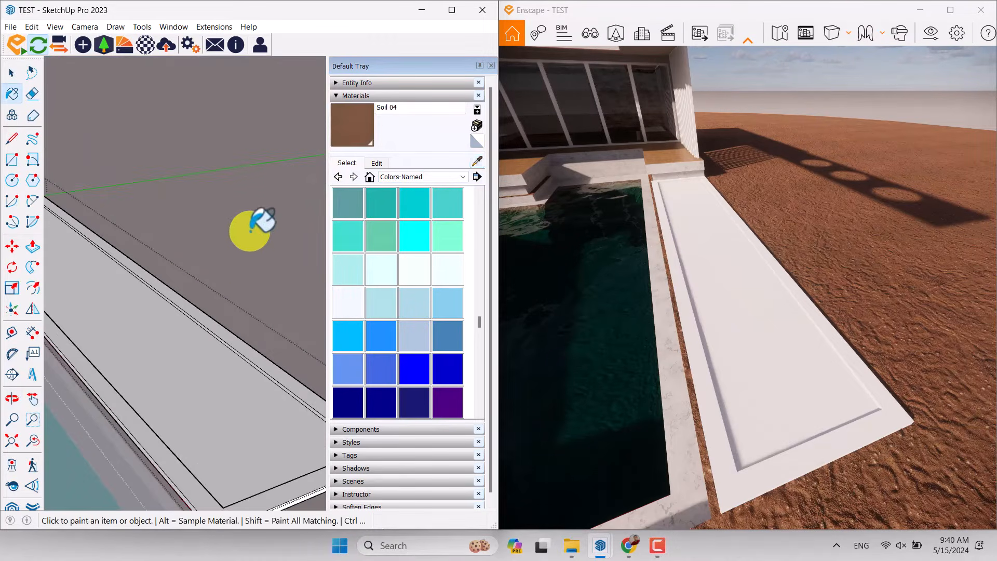
left_click(164, 343)
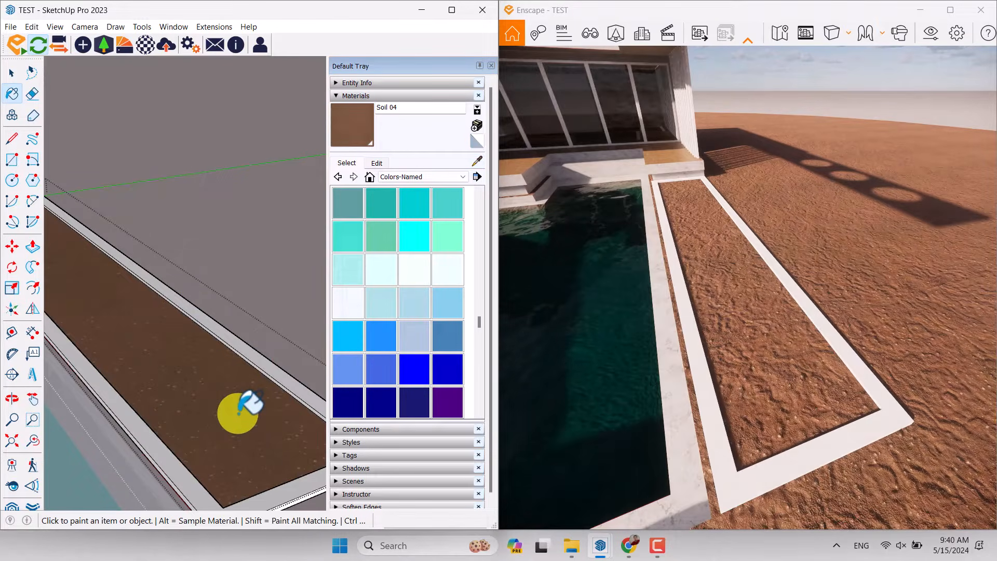
key("space")
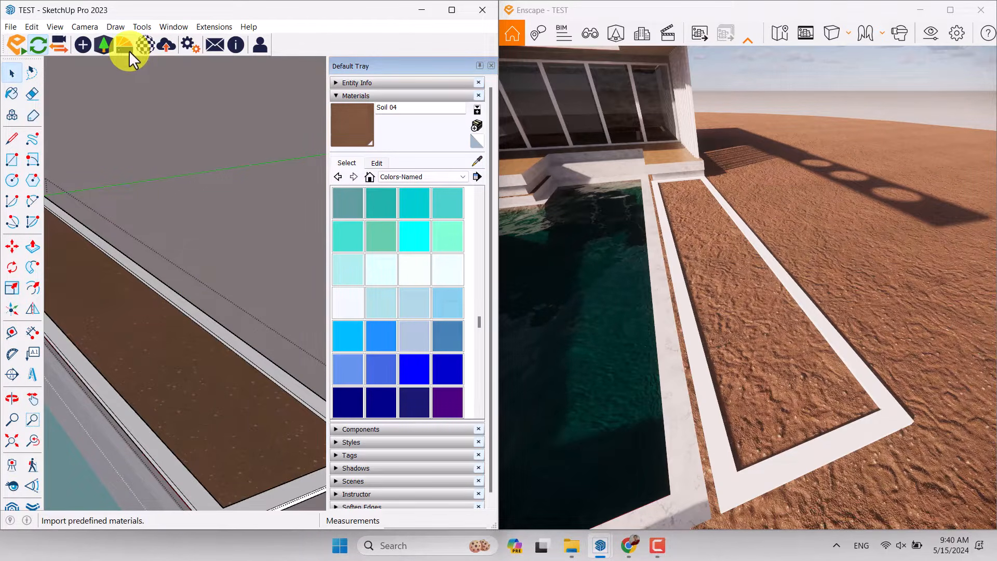
- Import Soil 03, Dry from the Grounds category of the Enscape Material Library, and close the library
left_click(129, 51)
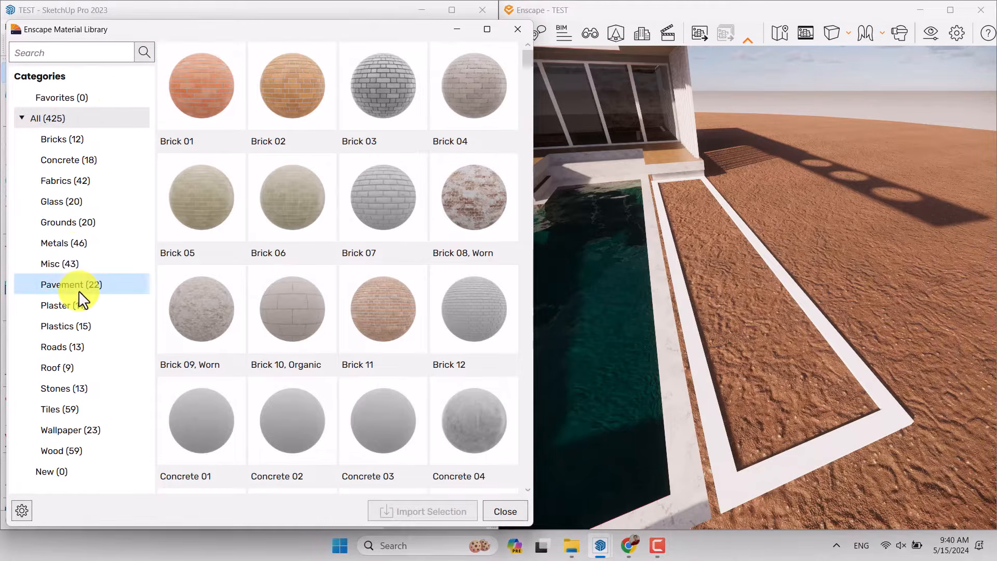
left_click(67, 223)
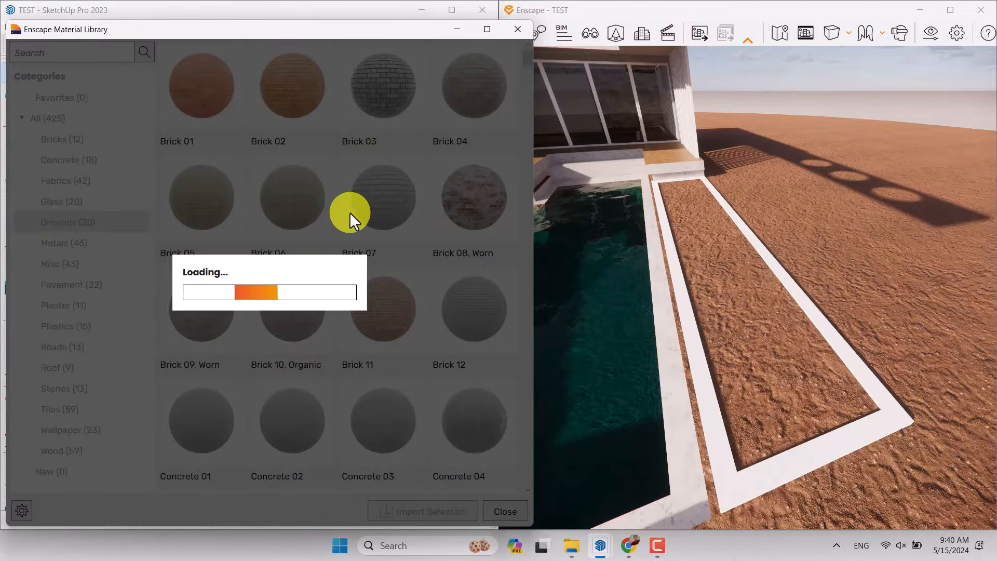
scroll(348, 213, "down", 2)
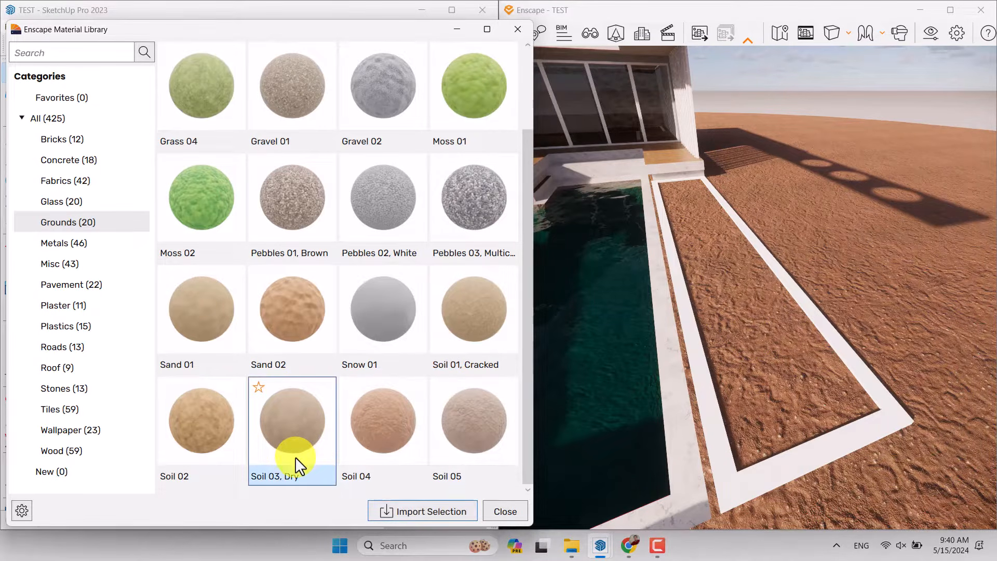
left_click(415, 515)
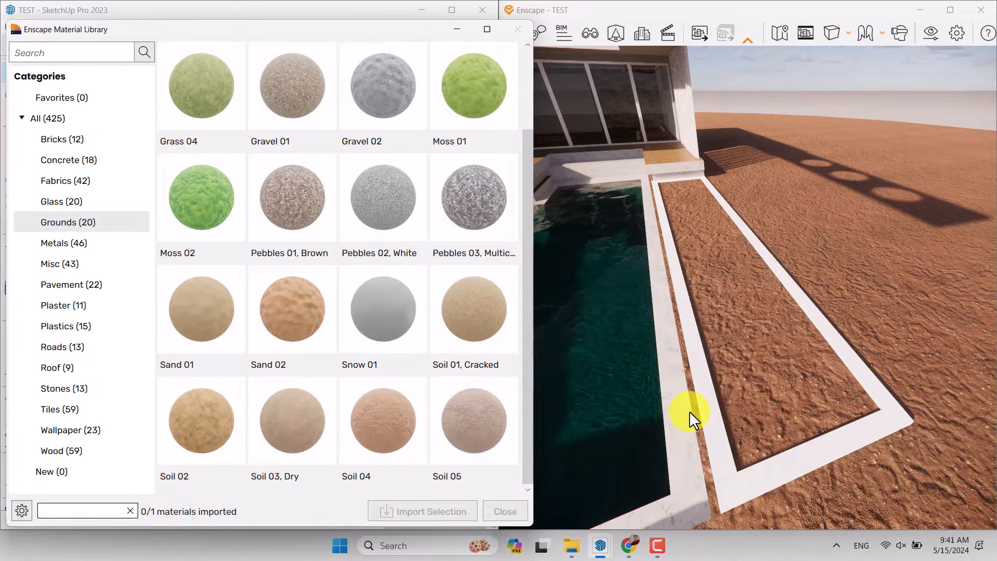
scroll(690, 409, "up", 5)
scroll(760, 347, "down", 5)
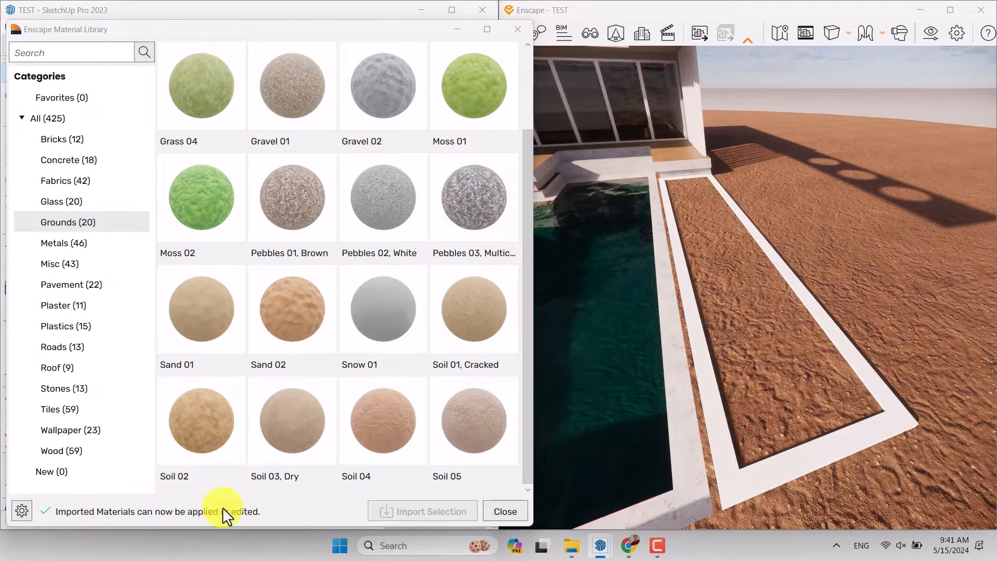
left_click(498, 511)
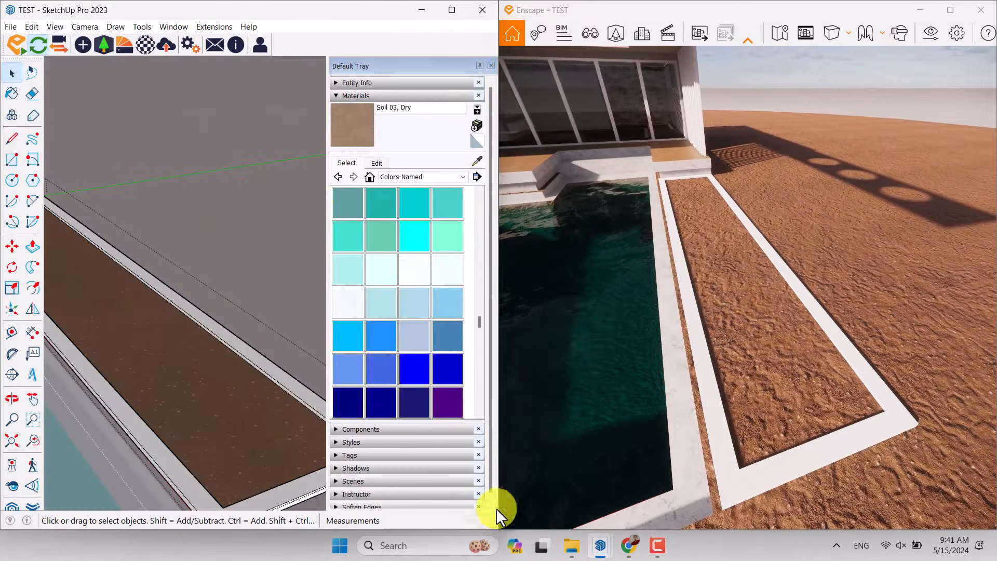
- Paint the planter's recessed inner face with Soil 03, Dry, and check it in the render
left_click(360, 126)
scroll(183, 382, "up", 3)
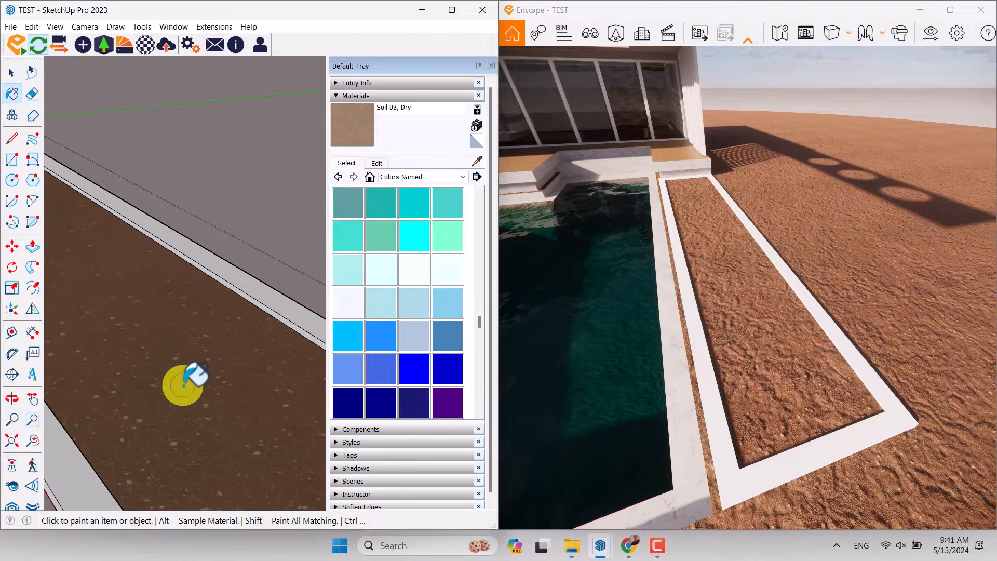
left_click(191, 292)
left_click_drag(741, 374, 789, 381)
right_click_drag(789, 381, 790, 381)
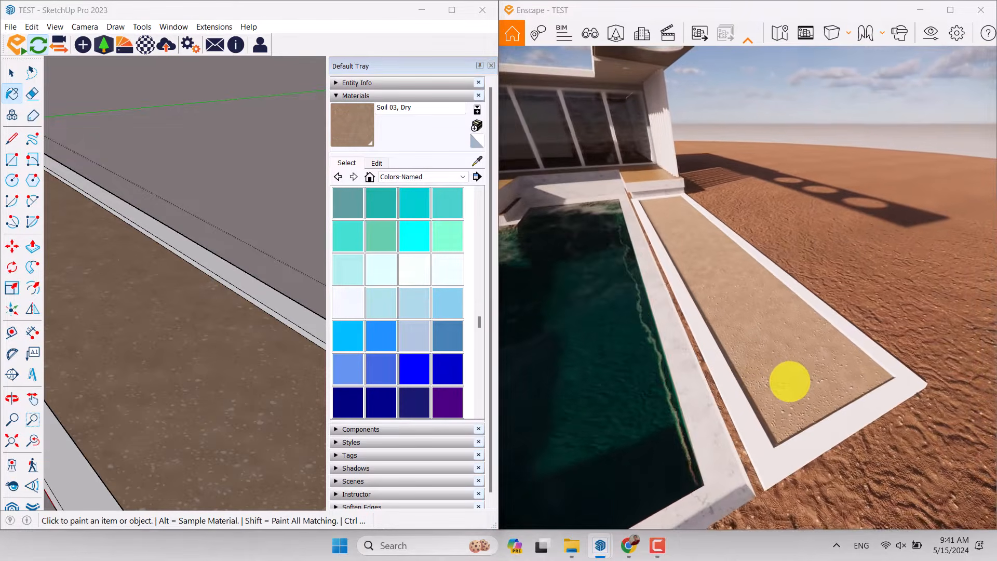
scroll(285, 328, "down", 4)
scroll(259, 470, "up", 4)
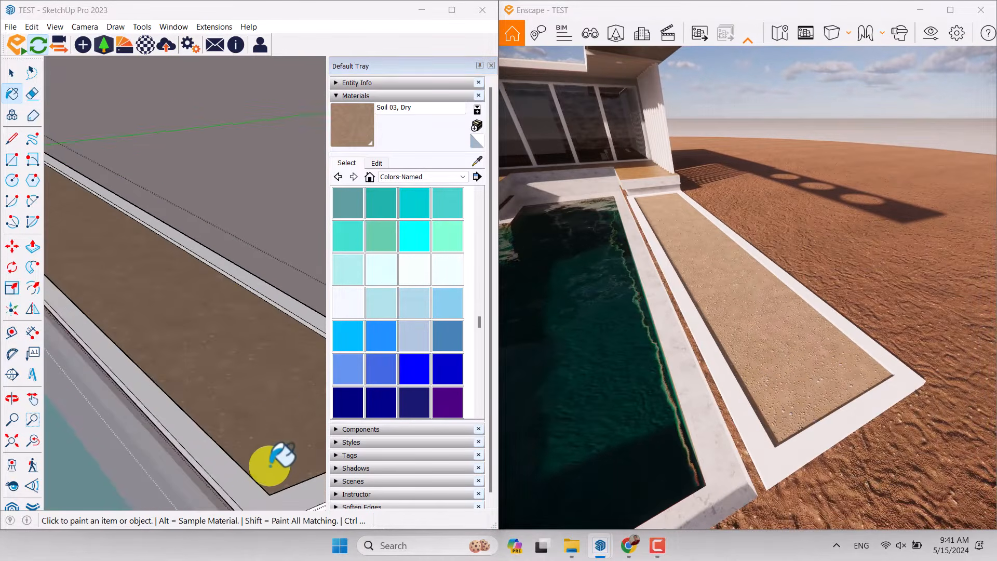
- Sample Marble 05 from the pool surround and paint the long planter's rim faces with it
mouse_move(219, 482)
middle_mouse_down()
mouse_move(249, 423)
mouse_move(211, 467)
middle_mouse_up()
scroll(270, 354, "down", 4)
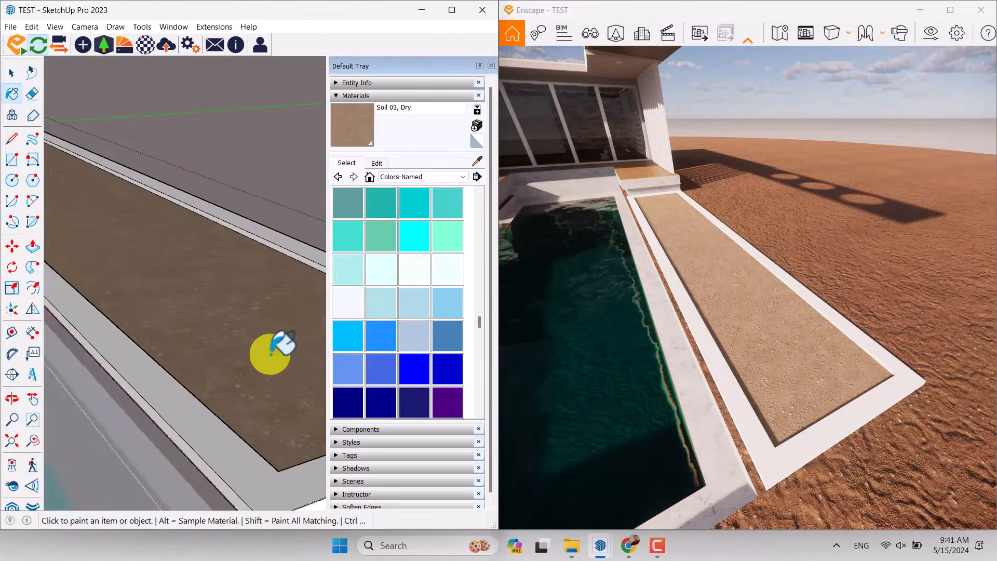
scroll(287, 270, "down", 8)
middle_click_drag(188, 277, 221, 271)
scroll(238, 267, "up", 9)
scroll(201, 208, "down", 2)
left_click(178, 171)
scroll(187, 171, "down", 1)
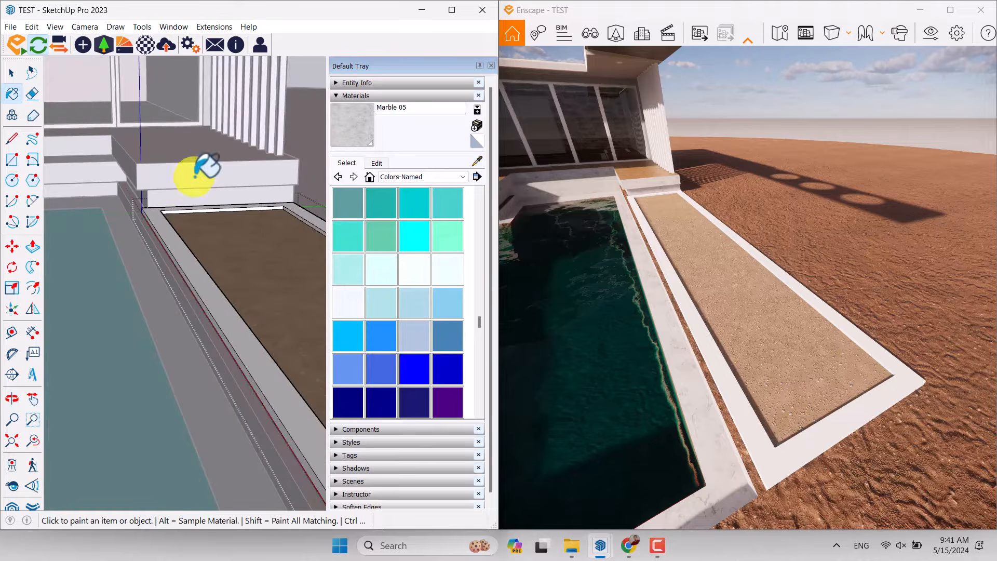
scroll(232, 318, "up", 2)
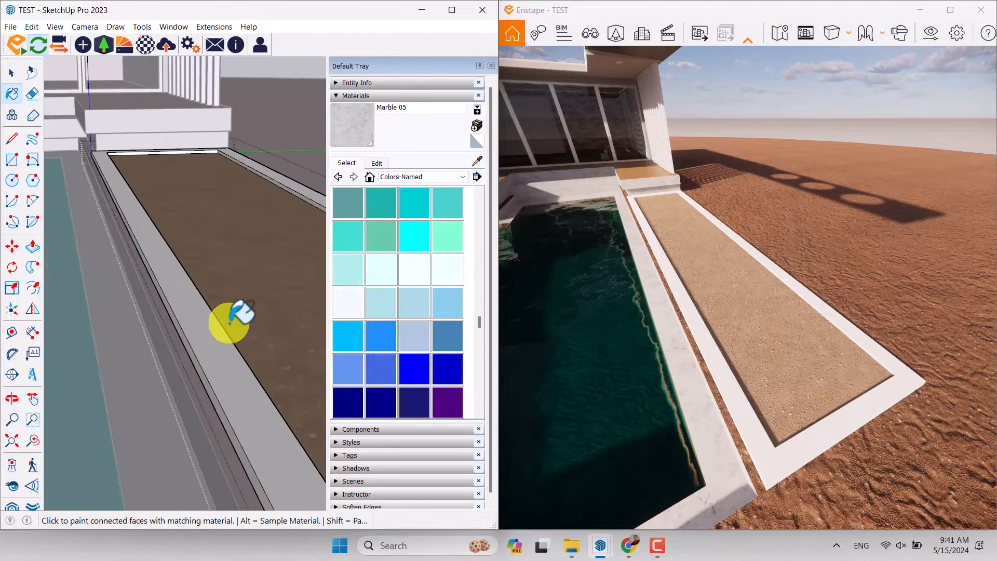
key("space")
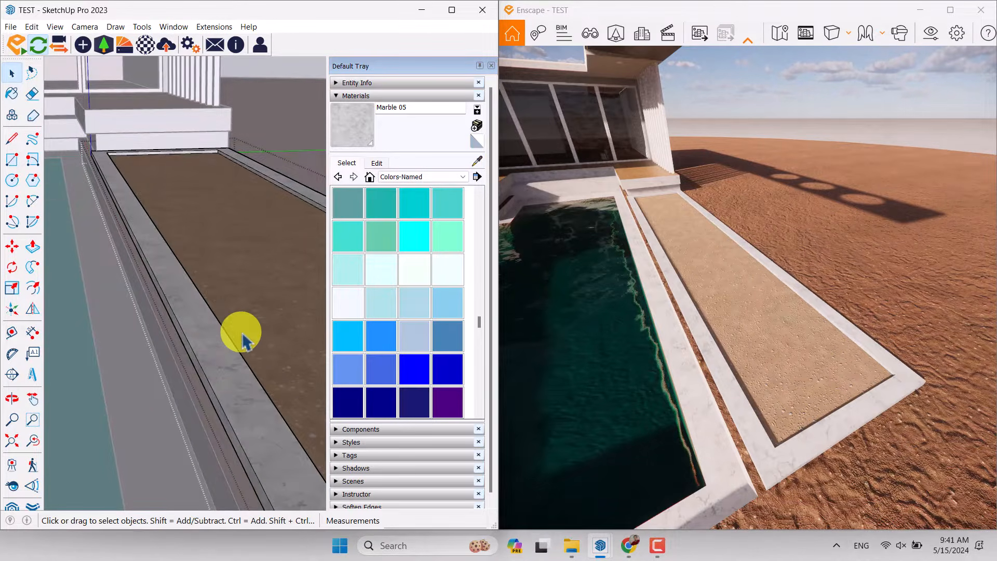
- Close the planter group and bring the entrance steps into view in both the model and the render
scroll(239, 337, "down", 2)
mouse_move(681, 306)
left_mouse_down()
mouse_move(669, 306)
mouse_move(681, 312)
left_mouse_up()
key("w")
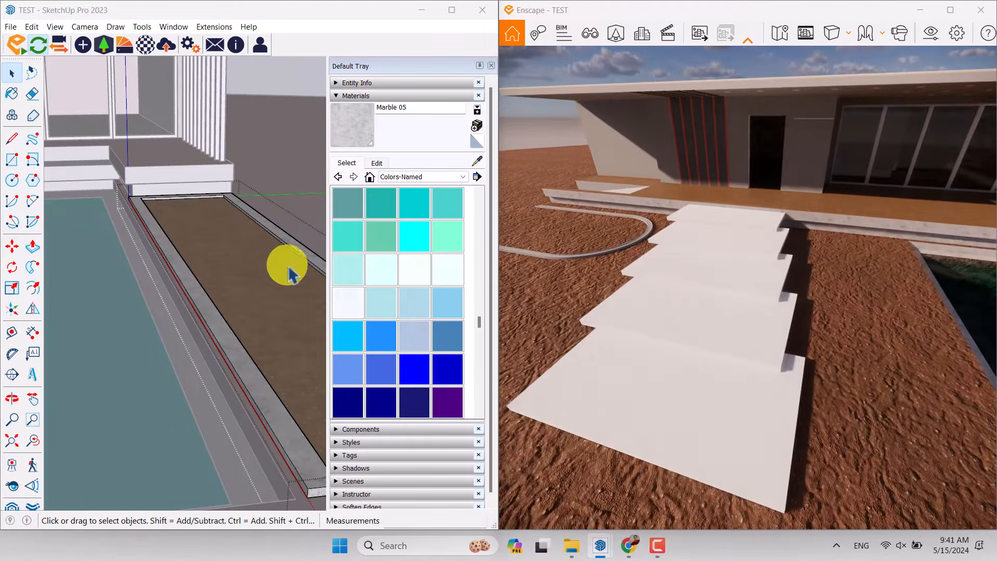
mouse_move(285, 267)
middle_mouse_down()
mouse_move(116, 311)
mouse_move(595, 411)
mouse_move(474, 412)
mouse_move(410, 400)
middle_mouse_up()
scroll(145, 357, "up", 4)
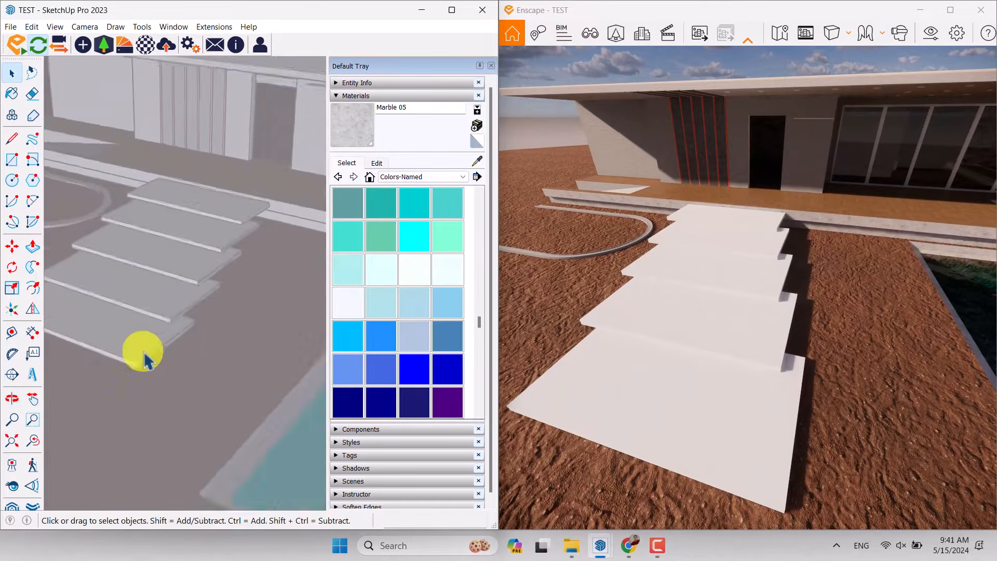
right_click(294, 279)
left_click(308, 286)
scroll(130, 200, "up", 3)
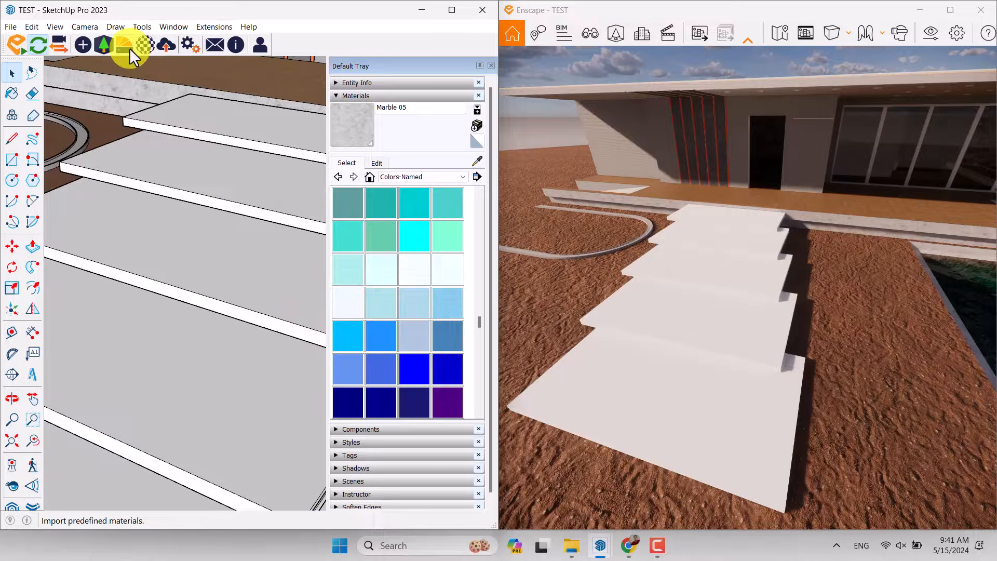
- Import Concrete 16 from the Concrete category of the Enscape Material Library, and close the library
left_click(130, 48)
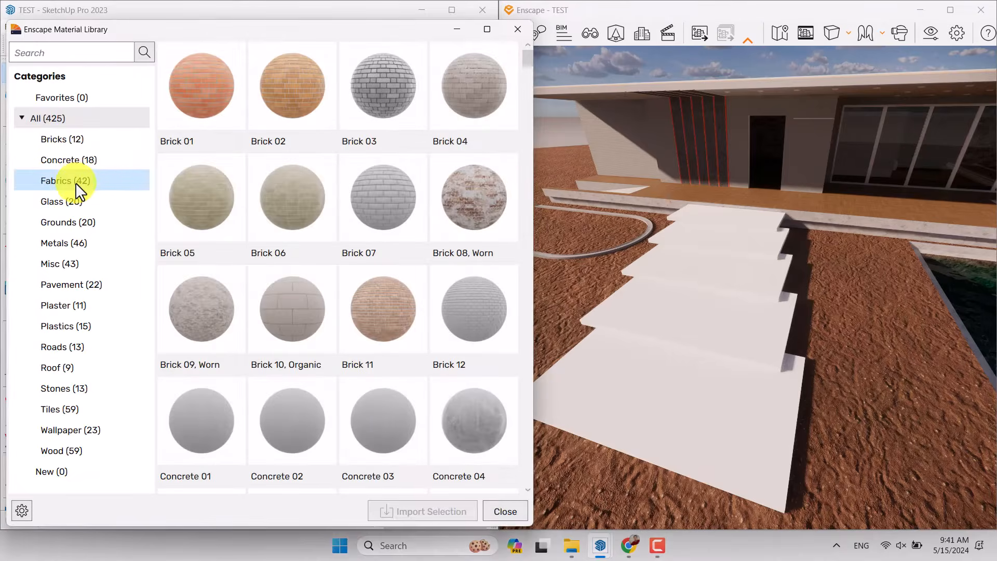
left_click(70, 160)
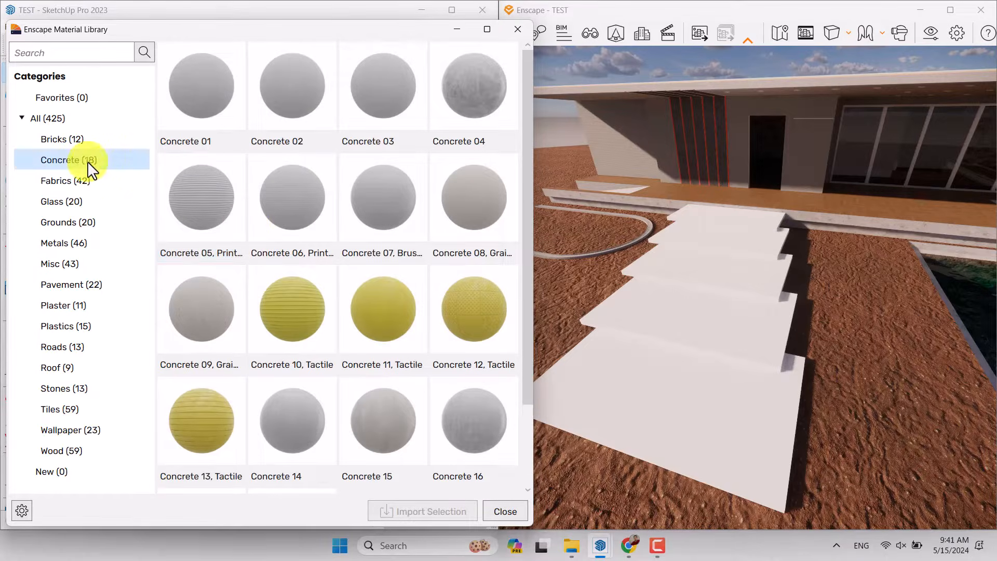
scroll(301, 238, "down", 1)
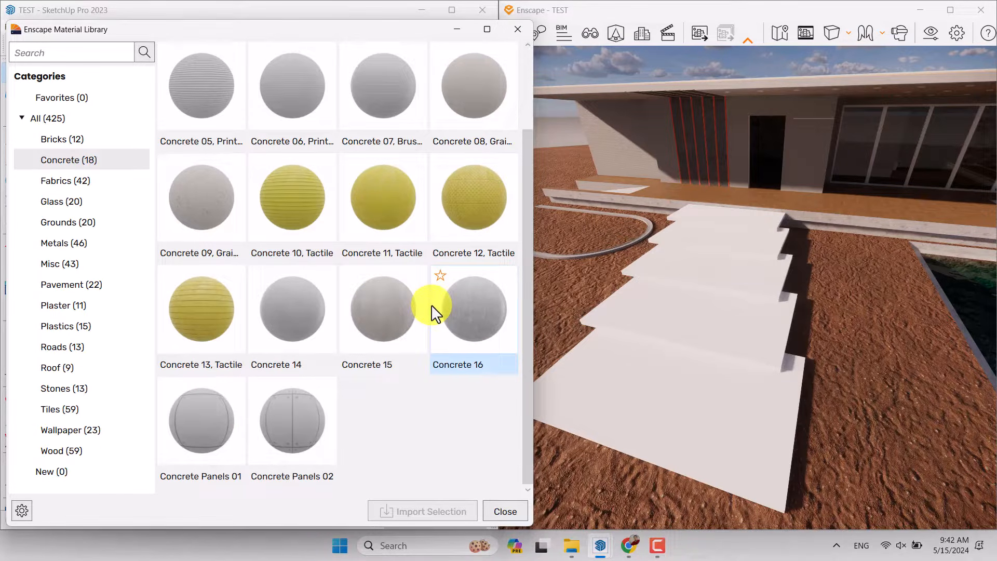
left_click(413, 510)
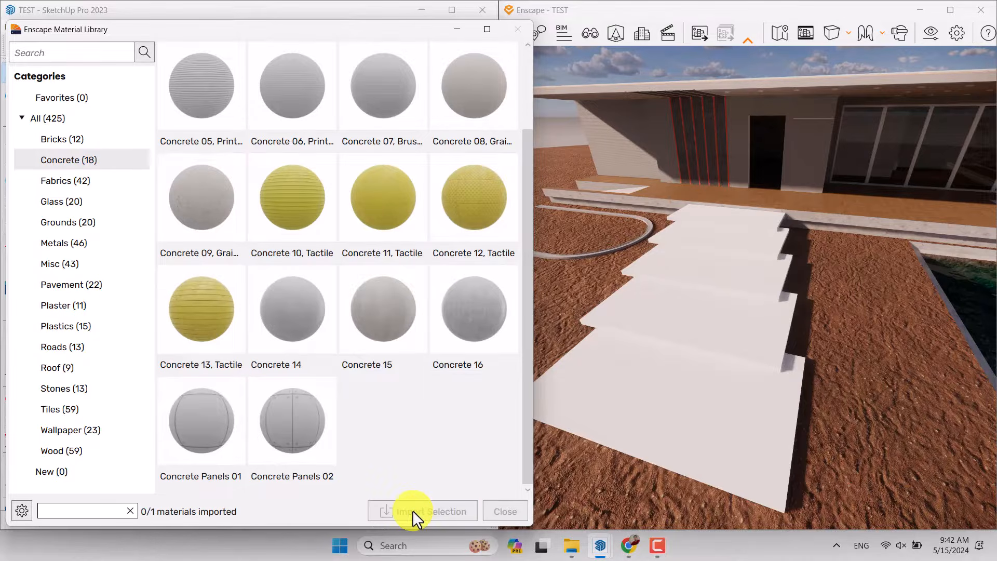
left_click(505, 512)
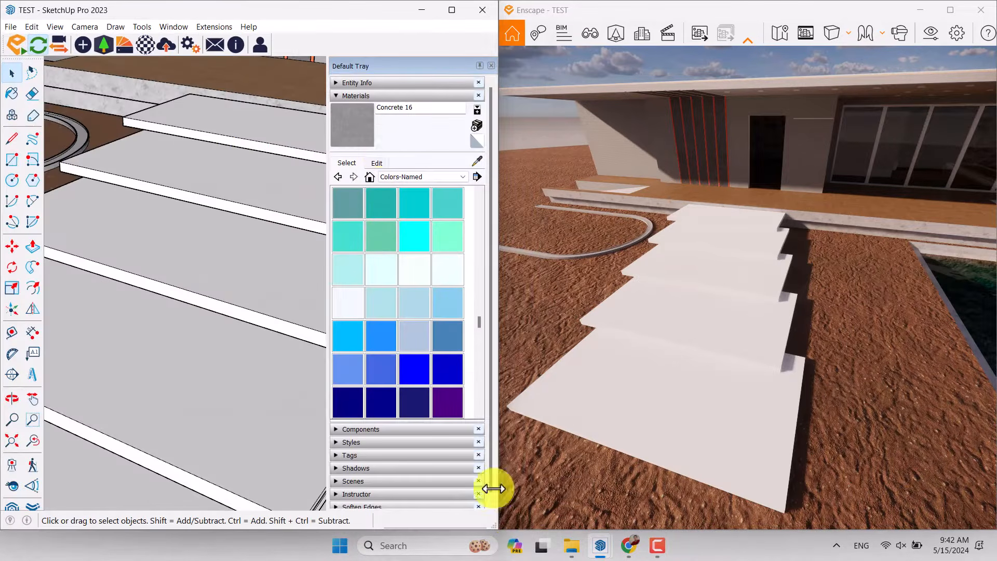
- Open a middle entrance step for editing and paint all its faces with Concrete 16
left_click(360, 112)
scroll(167, 189, "down", 3)
scroll(185, 208, "up", 3)
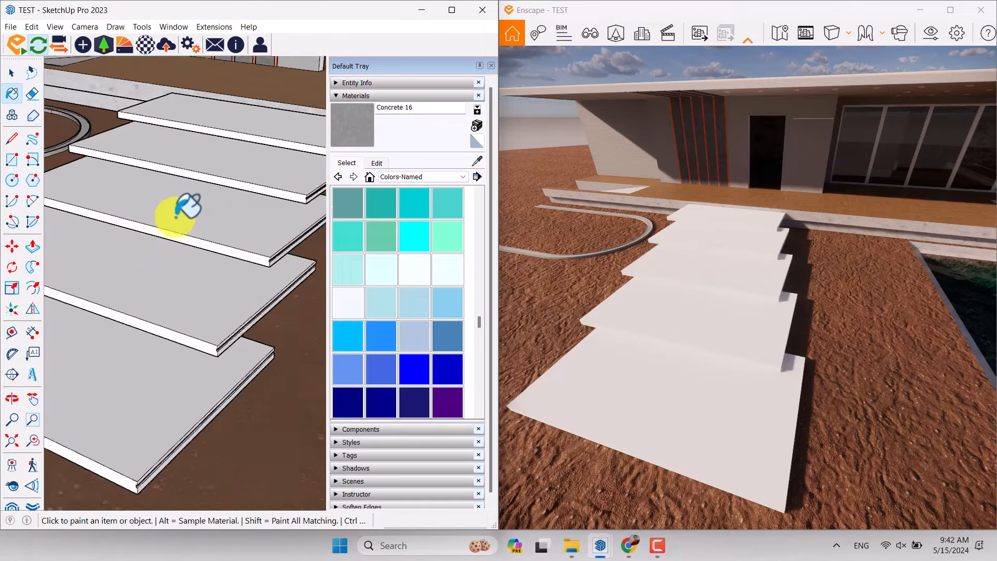
scroll(176, 217, "up", 1)
key("space")
double_click(196, 218)
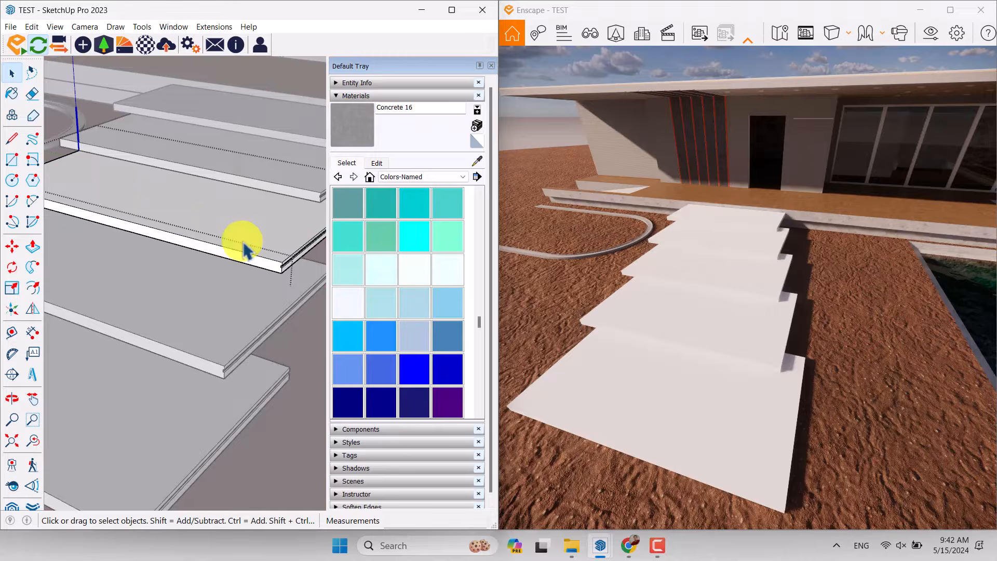
left_click(347, 136)
scroll(222, 229, "up", 2)
left_click(223, 229, "ctrl")
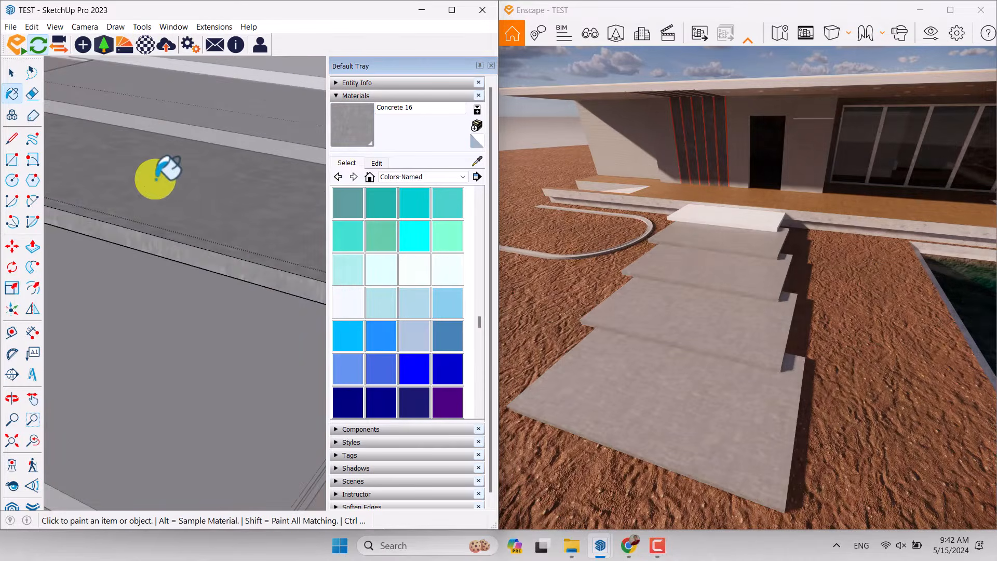
- Examine the concrete finish on the entrance steps from close up in the render
scroll(156, 179, "down", 4)
scroll(240, 229, "up", 5)
scroll(243, 237, "down", 5)
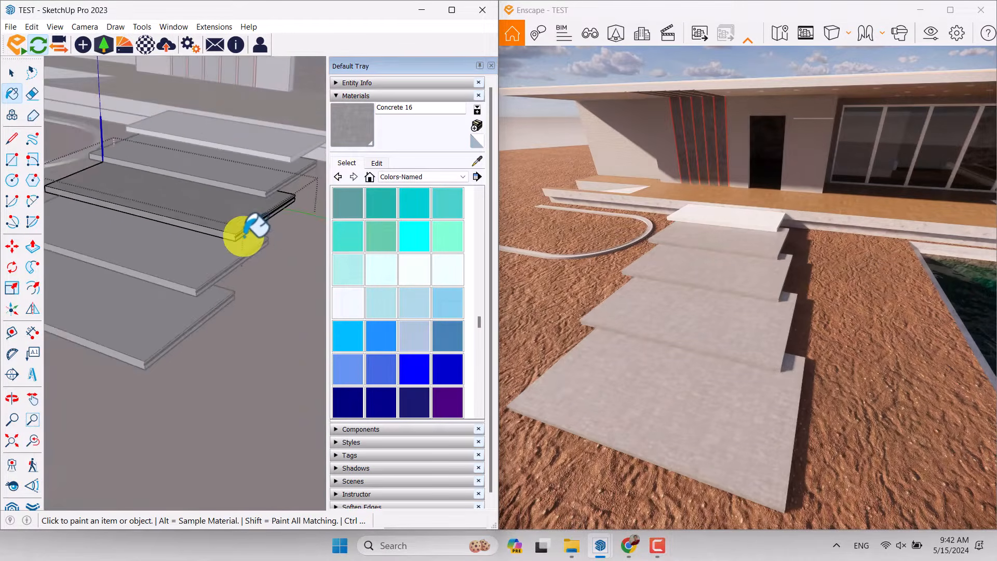
middle_click_drag(244, 236, 227, 265)
left_click_drag(740, 380, 735, 377)
scroll(735, 377, "up", 3)
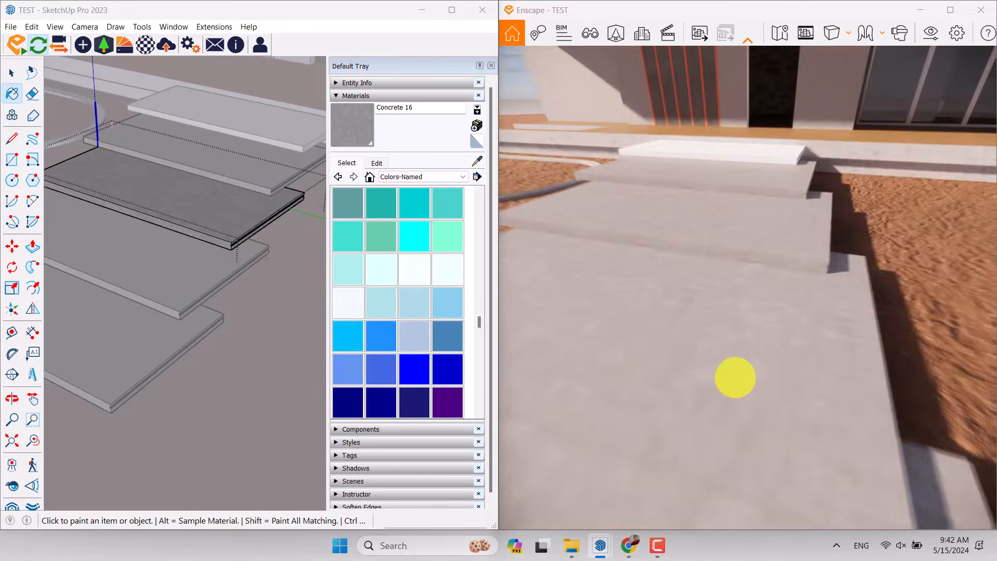
scroll(737, 377, "up", 3)
scroll(737, 377, "down", 2)
scroll(737, 374, "up", 3)
scroll(737, 374, "down", 3)
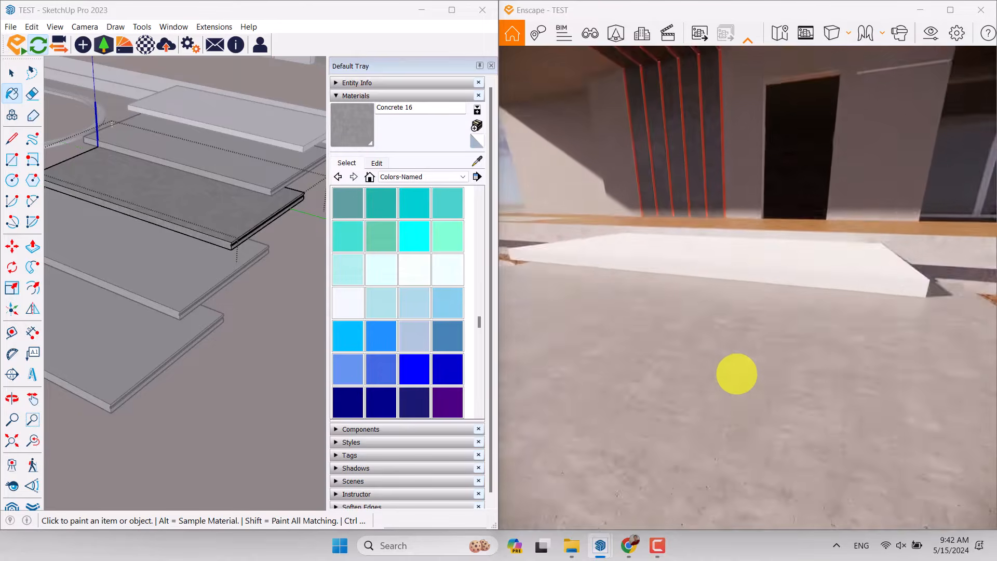
scroll(737, 374, "down", 5)
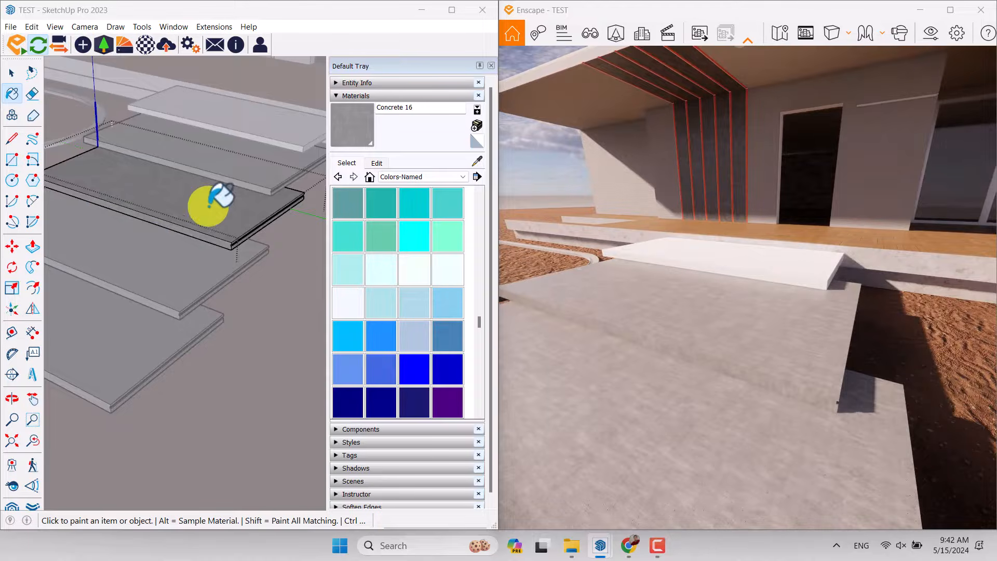
- Sample Plaster 03 from the entrance wall and paint the front edge of the open step with it
scroll(208, 207, "up", 3)
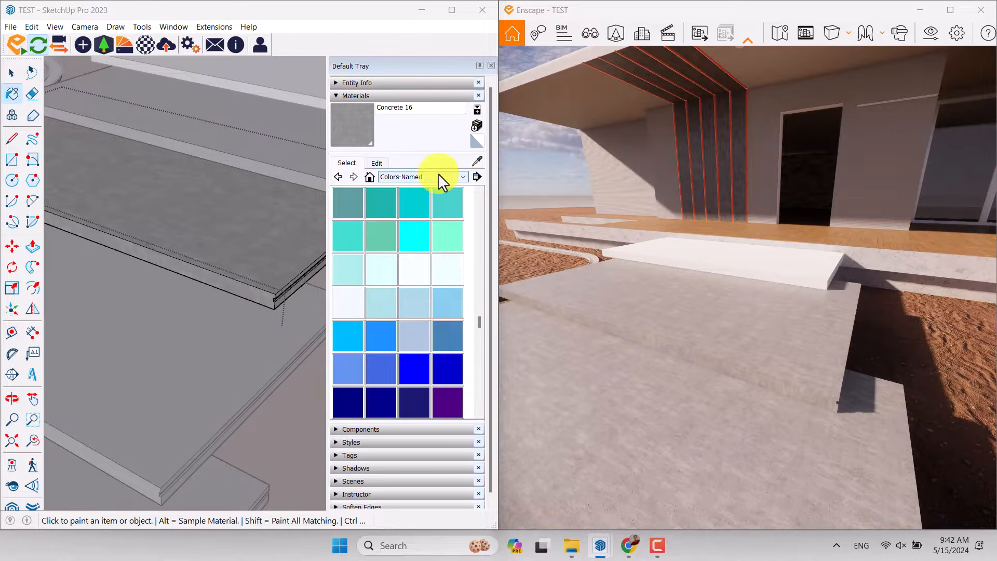
left_click(477, 162)
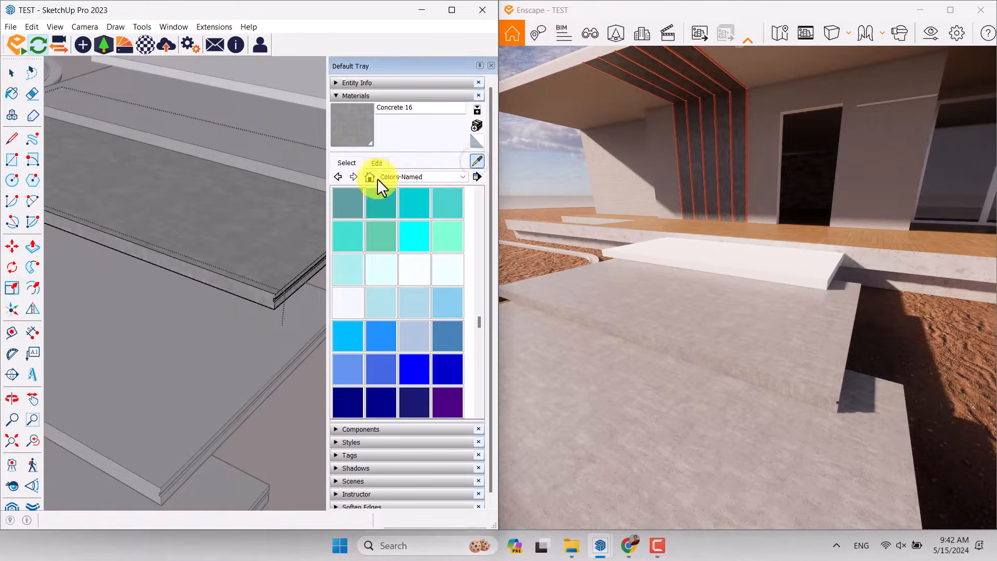
scroll(134, 259, "down", 8)
middle_click_drag(156, 244, 194, 214)
scroll(204, 136, "up", 5)
scroll(205, 136, "up", 2)
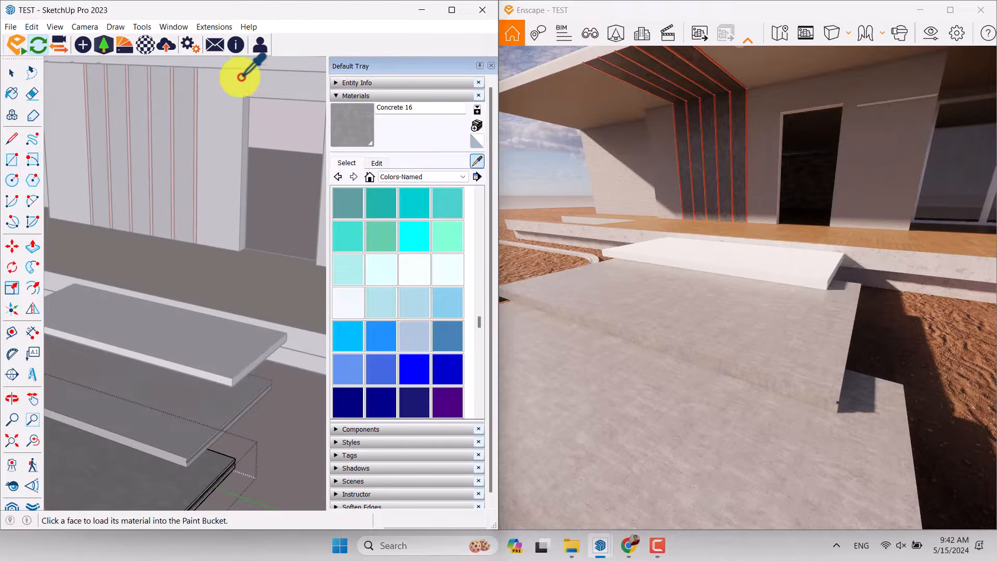
left_click(249, 129)
scroll(249, 178, "down", 5)
scroll(201, 270, "up", 10)
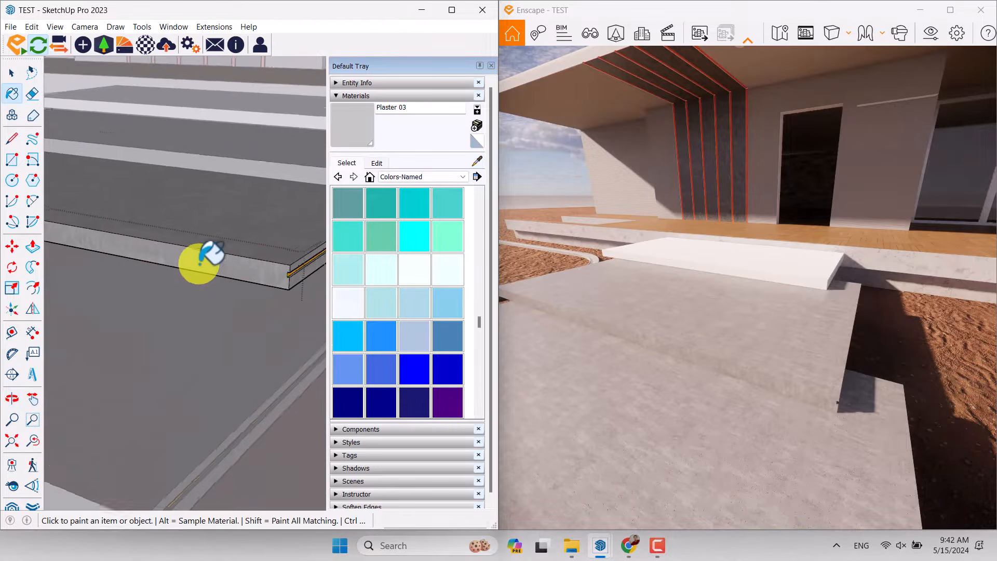
scroll(210, 303, "down", 7)
- Open the topmost entrance step for editing, sample Concrete 16 from a lower step and paint the slab with it
mouse_move(209, 303)
middle_mouse_down()
mouse_move(197, 338)
mouse_move(163, 333)
middle_mouse_up()
scroll(255, 259, "up", 6)
key("space")
scroll(259, 166, "up", 5)
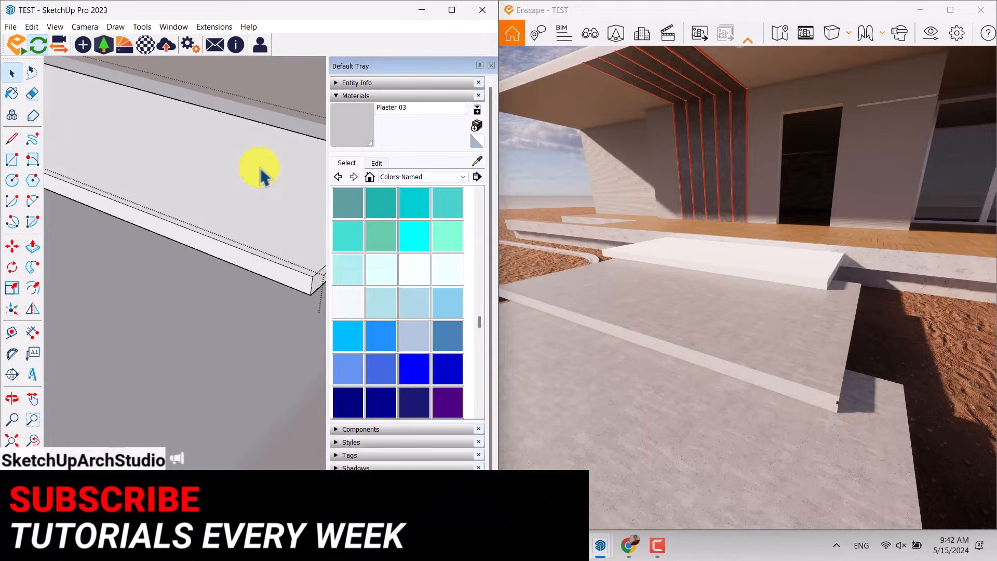
left_click(477, 160)
left_click(202, 355)
left_click(250, 208)
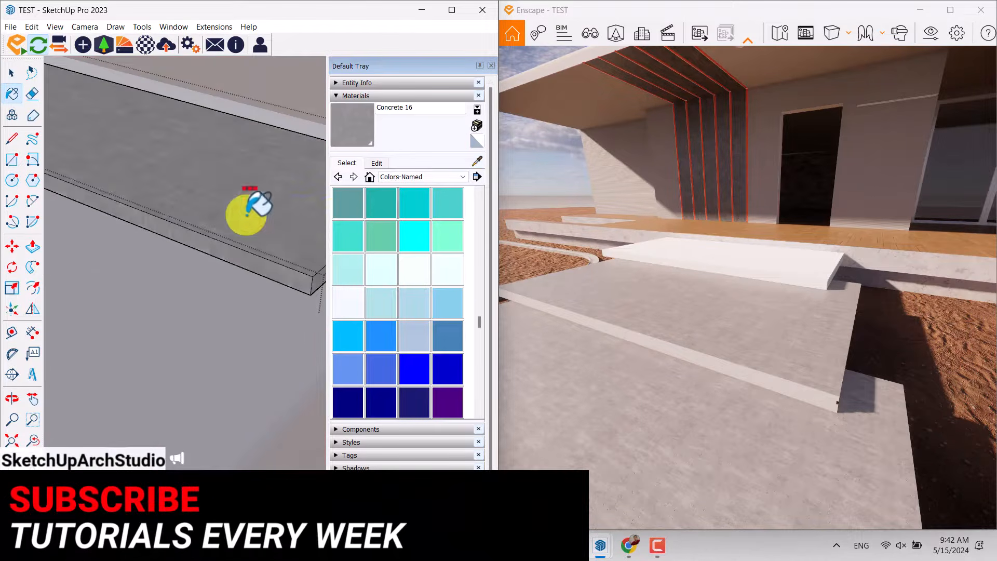
- Sample Plaster 03 from a lower step's edge, paint the topmost step's front edge with it, and leave the group
left_click(476, 161)
scroll(229, 380, "up", 2)
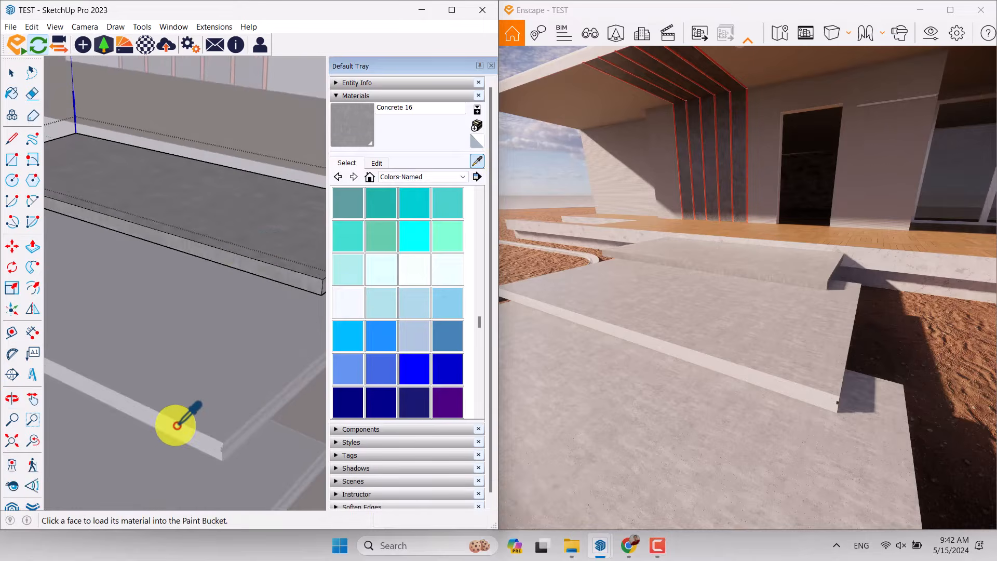
left_click(178, 423)
key("space")
scroll(236, 265, "down", 10)
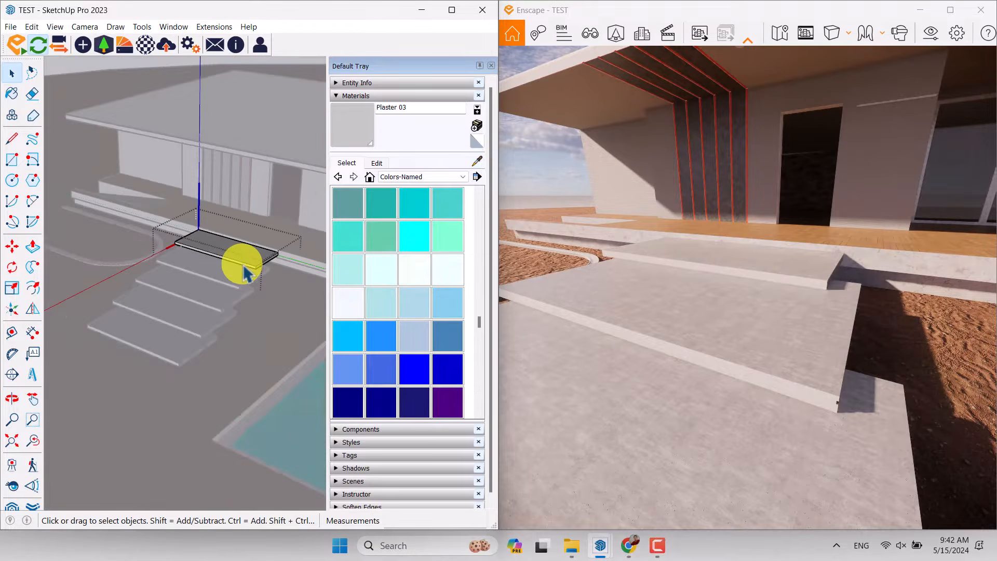
left_click(171, 200)
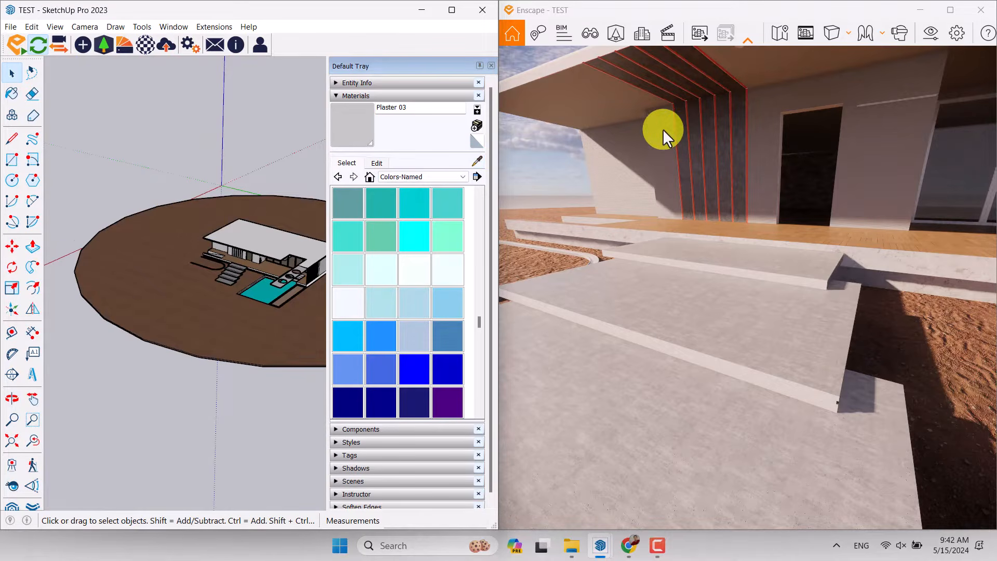
- Examine the pool's water and inner basin walls up close in the model and the render
left_click_drag(671, 232, 672, 232)
key("s")
key("w")
mouse_move(272, 234)
middle_mouse_down()
mouse_move(274, 290)
mouse_move(396, 296)
middle_mouse_up()
scroll(313, 241, "up", 9)
scroll(160, 249, "up", 5)
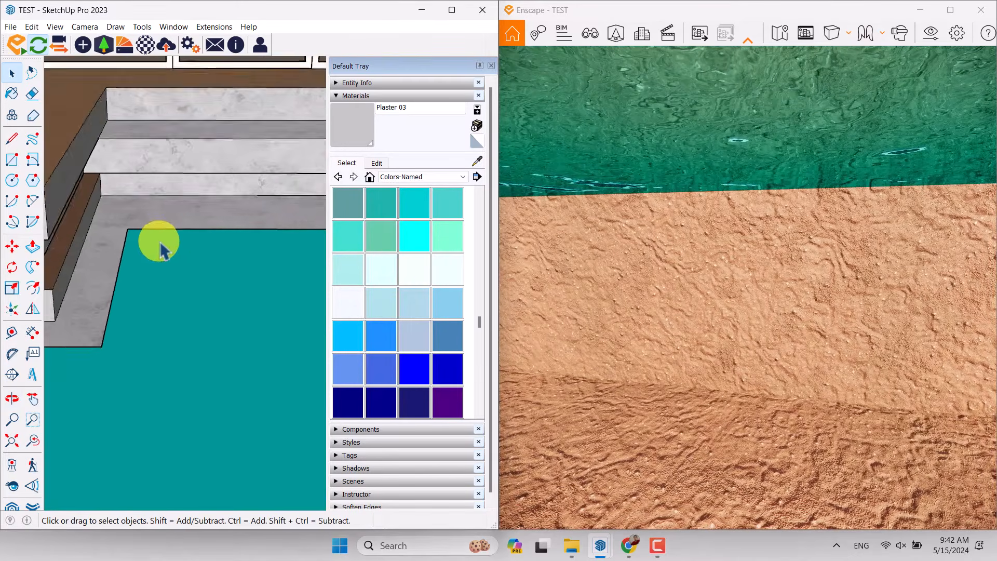
mouse_move(162, 249)
middle_mouse_down()
mouse_move(207, 135)
mouse_move(213, 150)
middle_mouse_up()
mouse_move(210, 322)
middle_mouse_down("shift")
mouse_move(227, 127)
mouse_move(191, 250)
mouse_move(261, 15)
mouse_move(213, 296)
middle_mouse_up("shift")
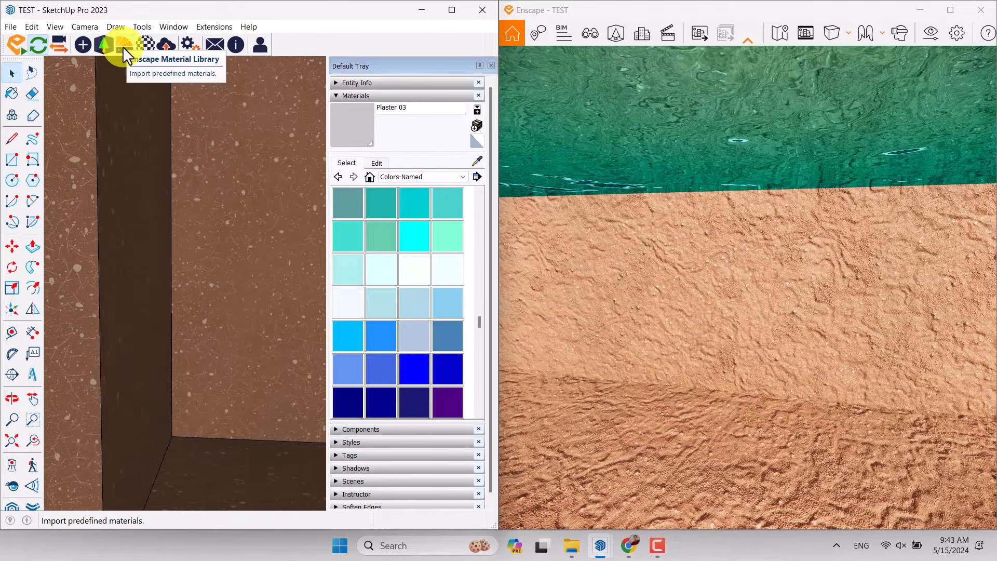
- Import Tiles 22 from the Tiles category of the Enscape Material Library and close the library
left_click(123, 46)
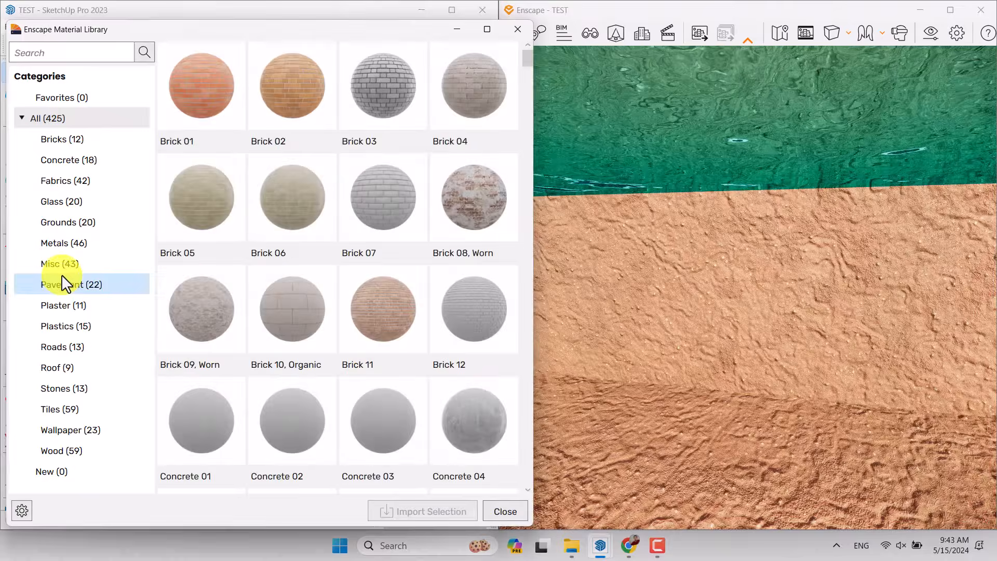
left_click(53, 411)
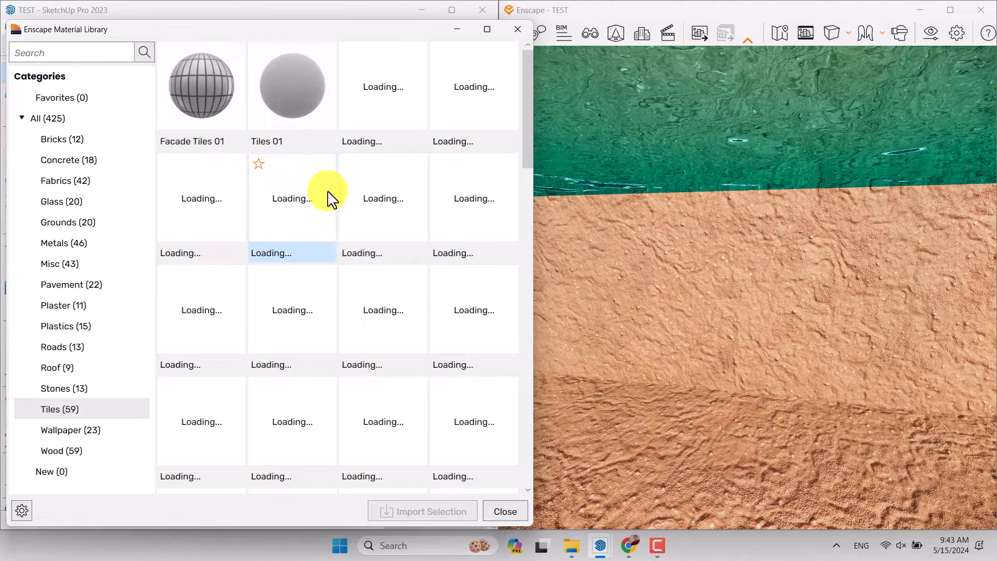
scroll(327, 191, "down", 5)
scroll(327, 191, "up", 5)
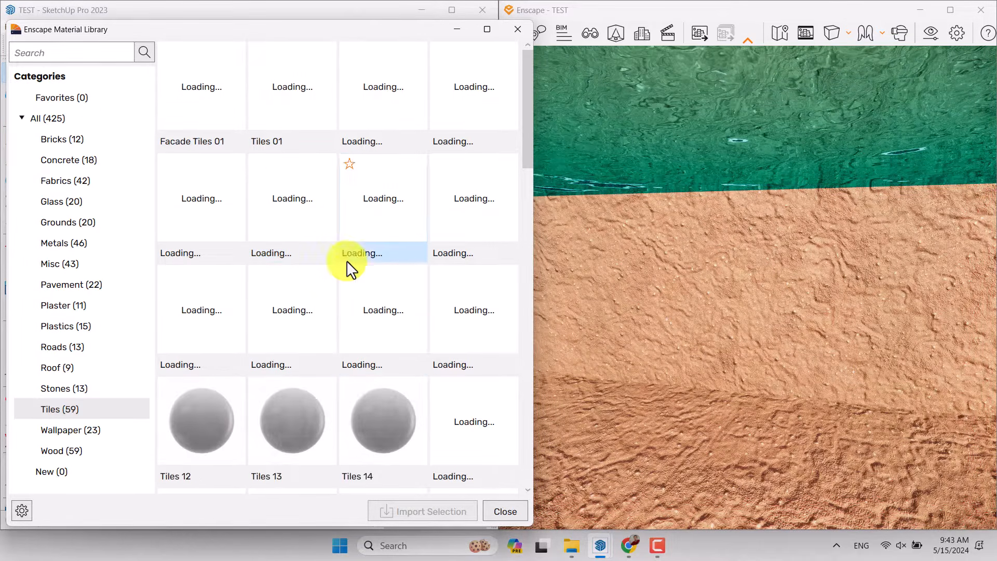
scroll(351, 273, "down", 3)
scroll(350, 285, "up", 3)
scroll(352, 286, "down", 3)
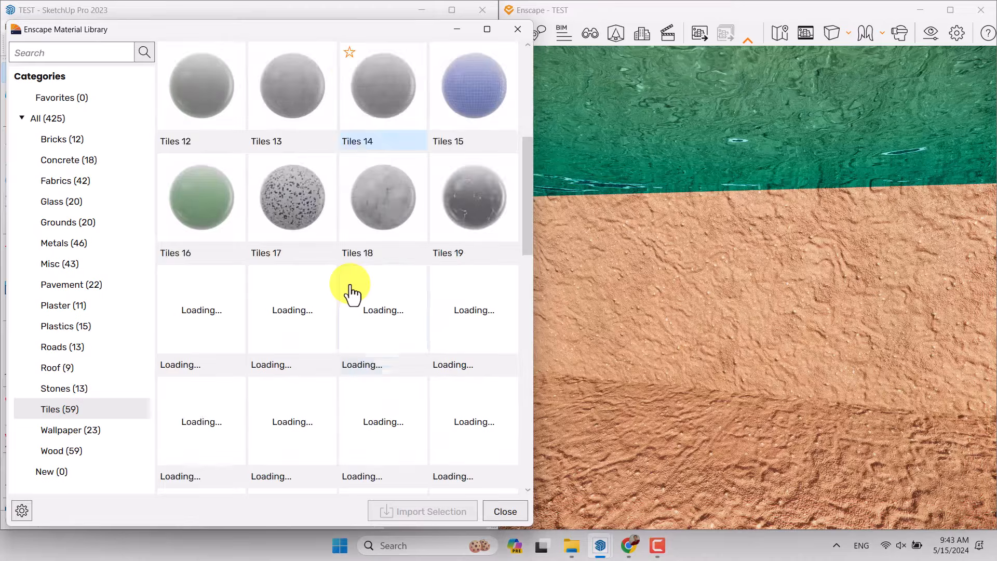
scroll(352, 289, "up", 1)
left_click(381, 310)
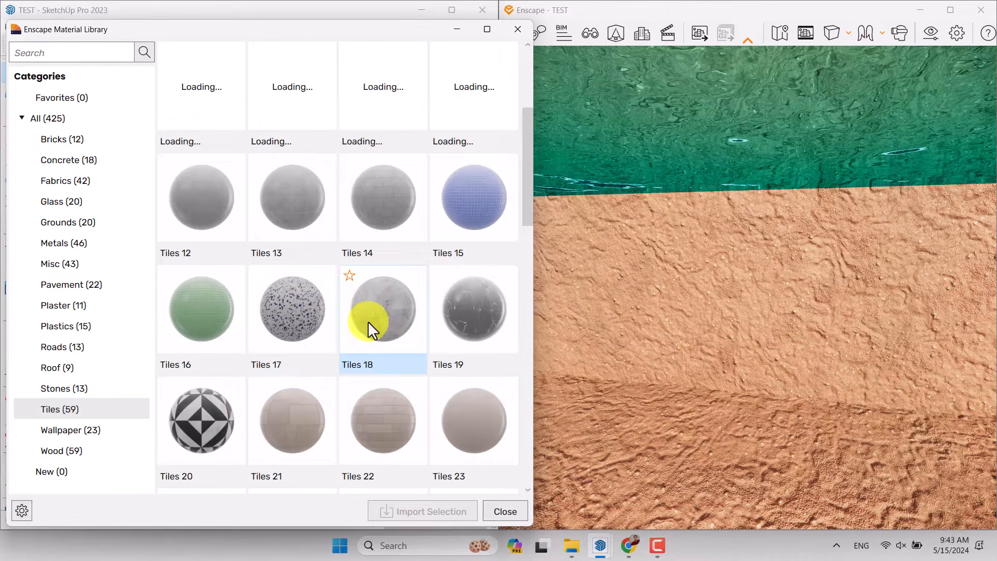
left_click(319, 419)
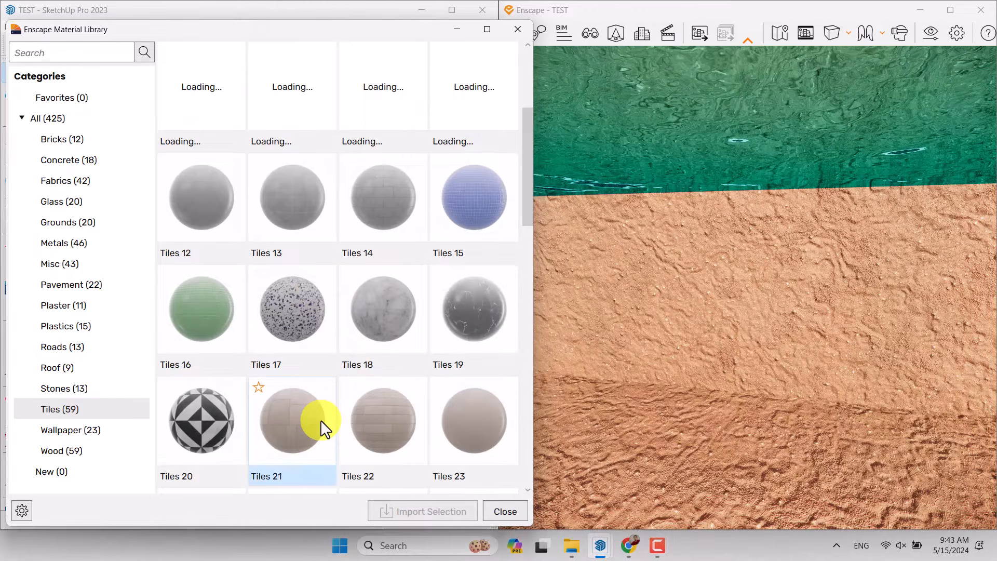
scroll(320, 420, "down", 1)
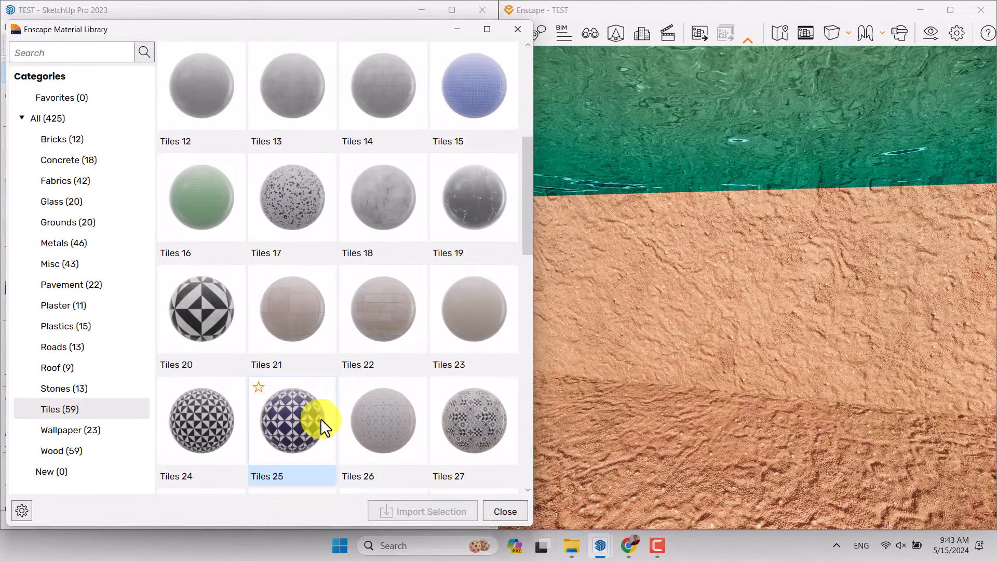
left_click(405, 335)
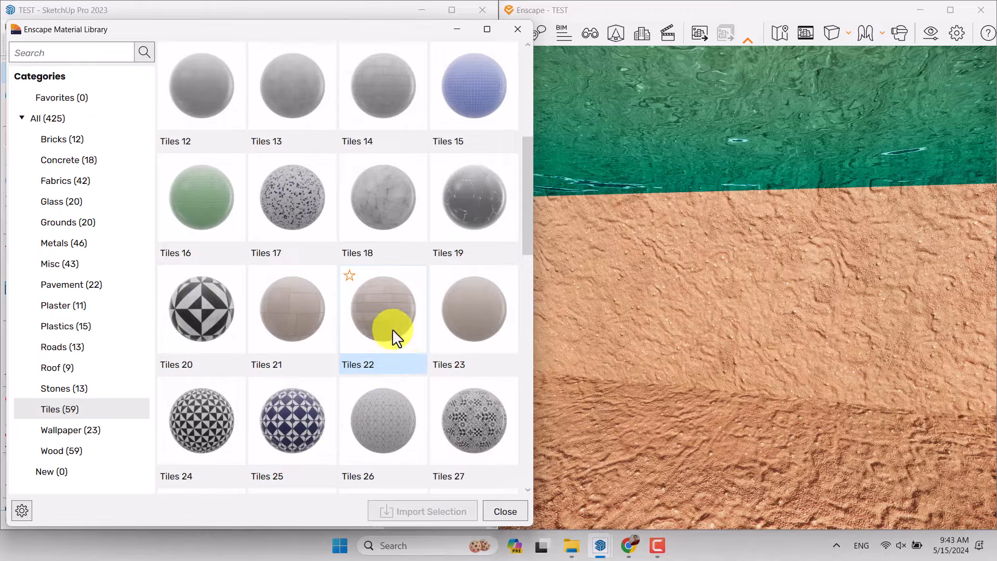
left_click(416, 507)
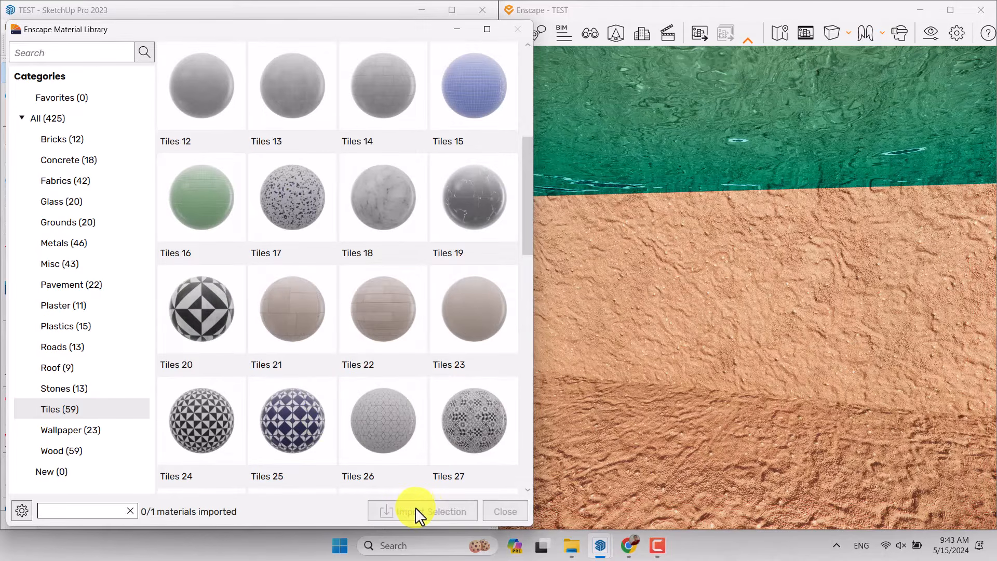
left_click(503, 512)
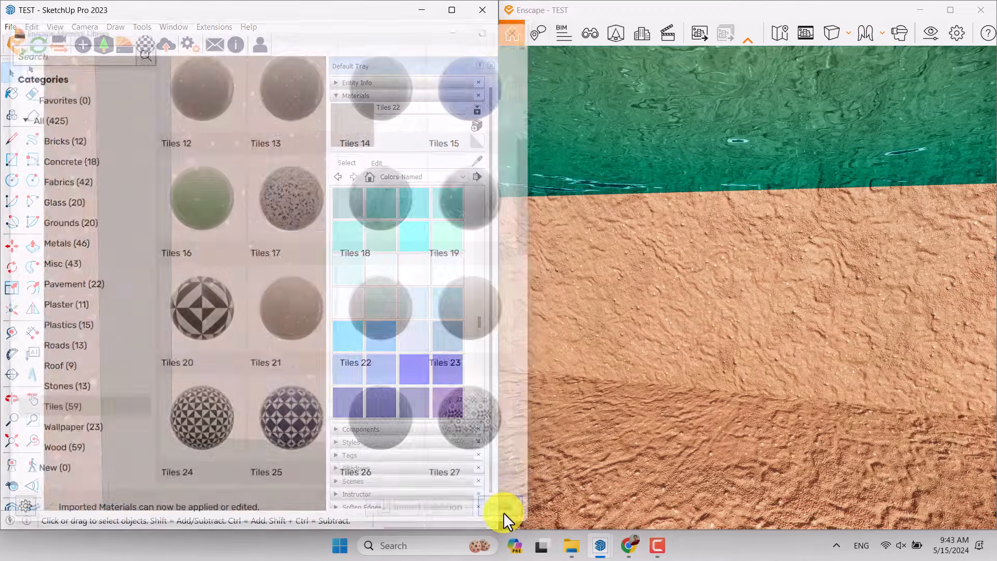
- Paint the visible inner walls and the floor of the pool basin with Tiles 22
left_click(357, 119)
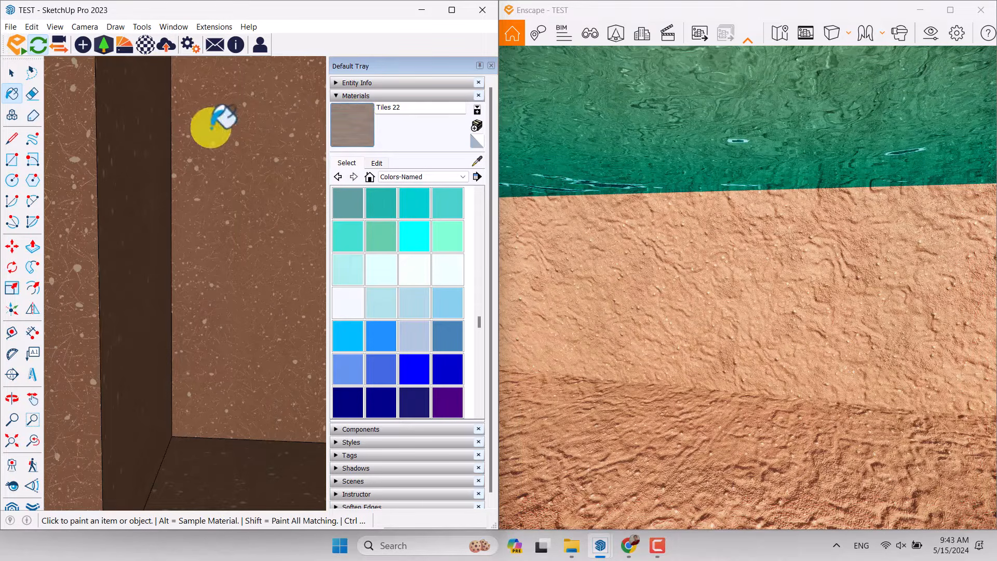
left_click(220, 163)
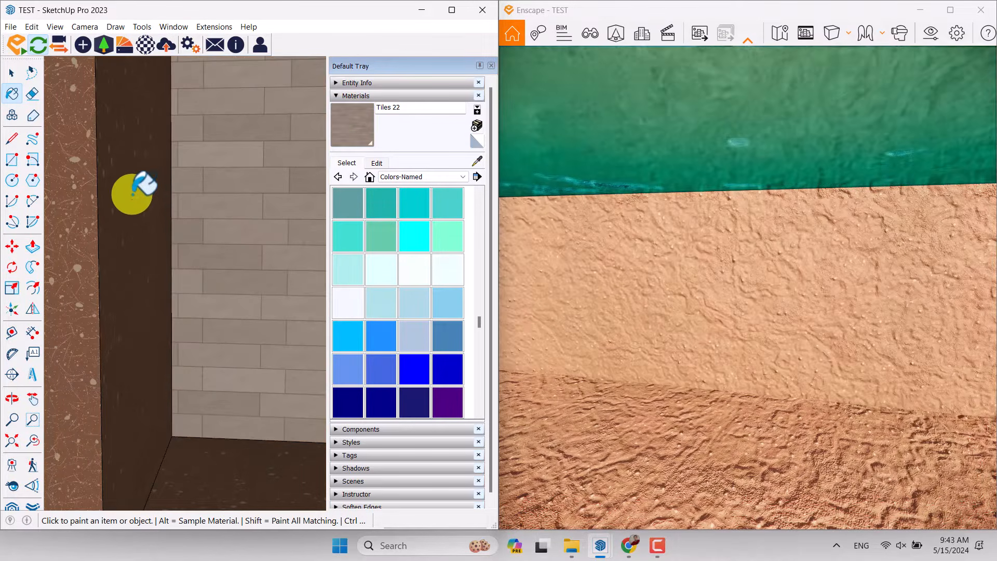
left_click(112, 200)
left_click(82, 212)
middle_click_drag(119, 208, 176, 228)
left_click(223, 357)
mouse_move(223, 357)
middle_mouse_down()
mouse_move(217, 296)
mouse_move(93, 294)
mouse_move(200, 290)
mouse_move(127, 290)
middle_mouse_up()
left_click(193, 262)
mouse_move(193, 262)
middle_mouse_down()
mouse_move(149, 267)
mouse_move(434, 238)
mouse_move(89, 278)
mouse_move(373, 247)
middle_mouse_up()
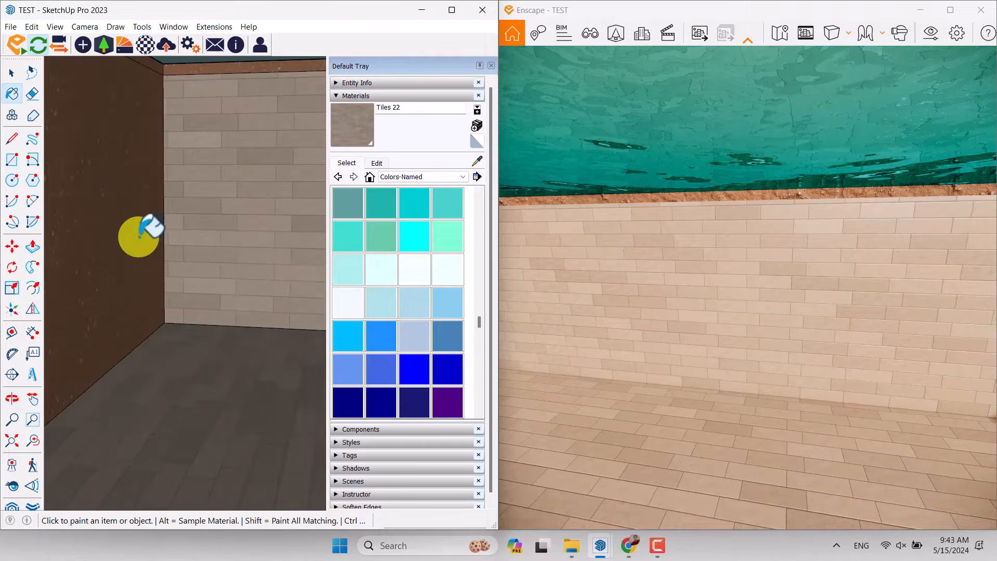
left_click(138, 237)
scroll(242, 185, "up", 5)
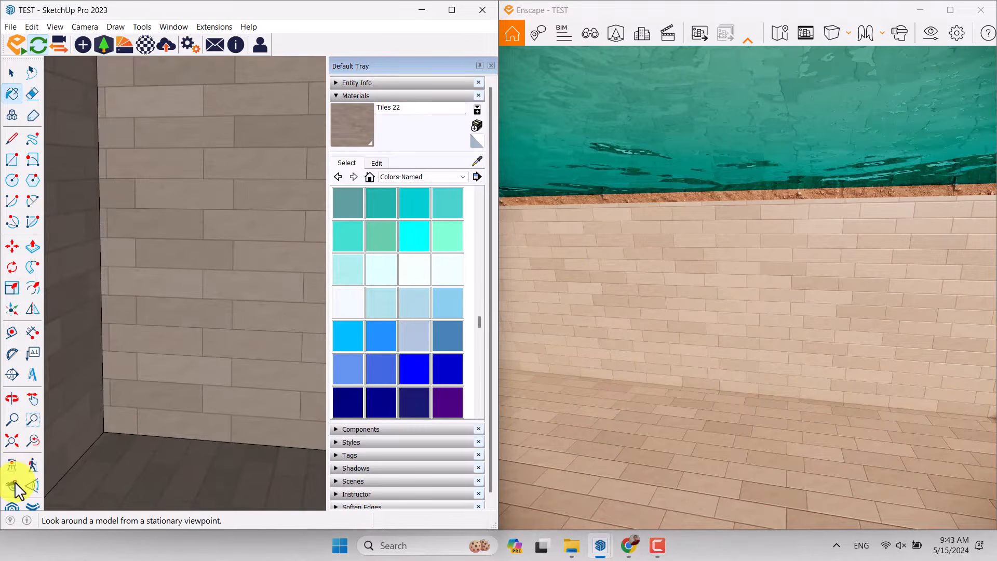
- Look around inside the basin to the remaining brown wall and paint it with Tiles 22
left_click(14, 482)
mouse_move(203, 283)
left_mouse_down()
mouse_move(635, 255)
mouse_move(265, 202)
mouse_move(484, 225)
left_mouse_up()
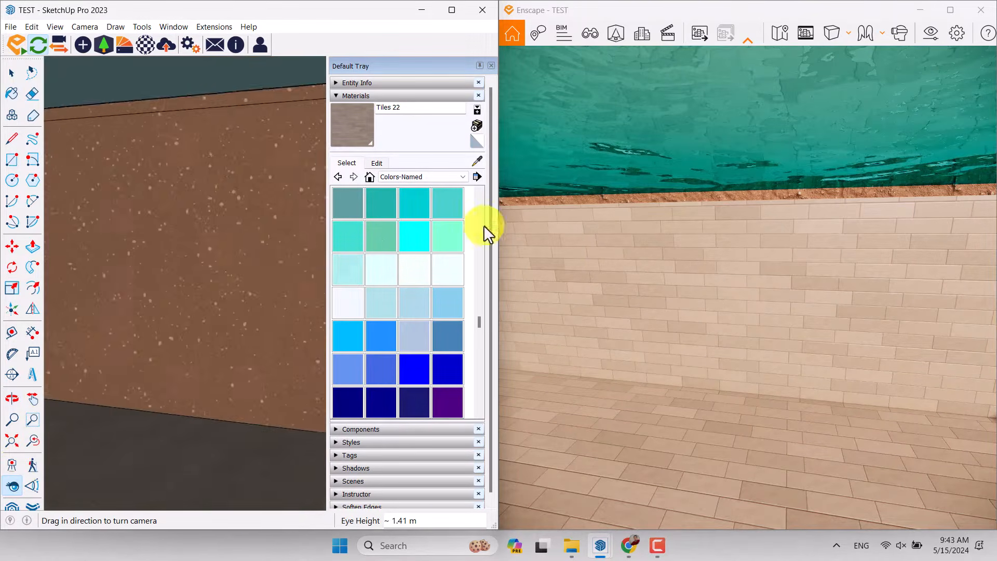
left_click(360, 123)
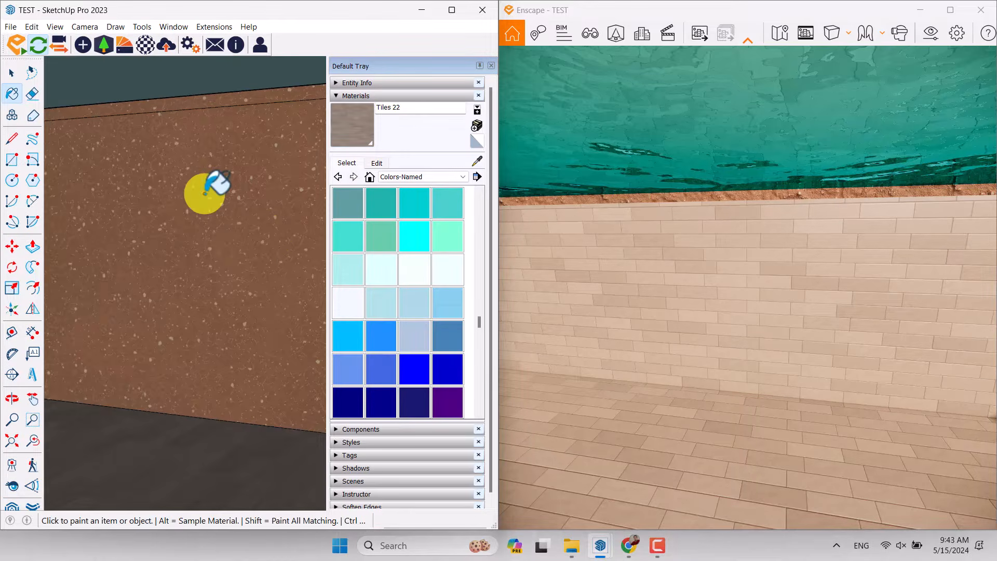
left_click(206, 192)
key("space")
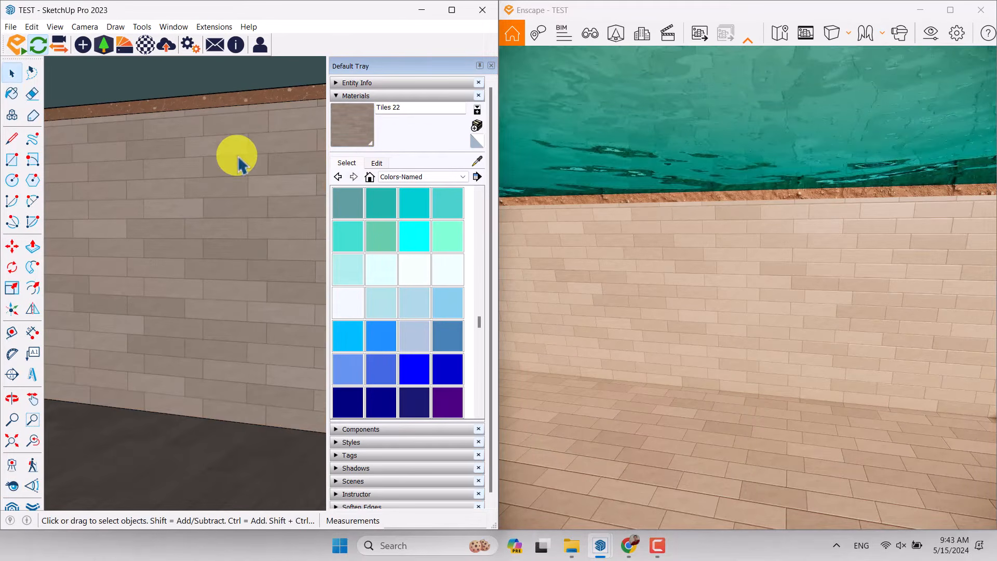
- Paint the narrow brown strip along the top of the pool wall with Tiles 22
left_click(345, 126)
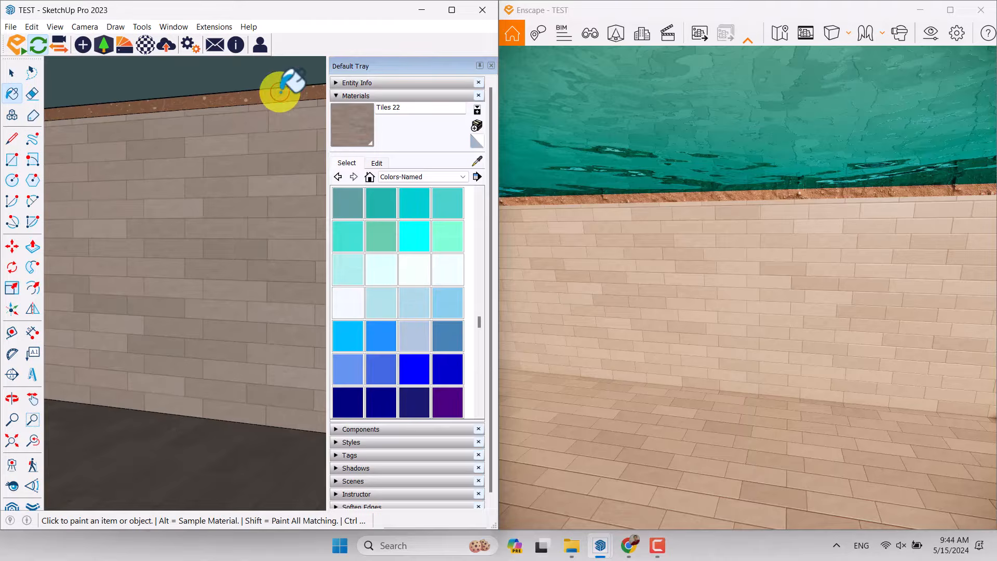
key("o")
left_click_drag(258, 178, 546, 196)
mouse_move(545, 196)
middle_mouse_down()
mouse_move(318, 198)
mouse_move(131, 367)
mouse_move(211, 245)
mouse_move(38, 252)
mouse_move(245, 208)
middle_mouse_up()
scroll(132, 368, "down", 5)
scroll(132, 374, "down", 5)
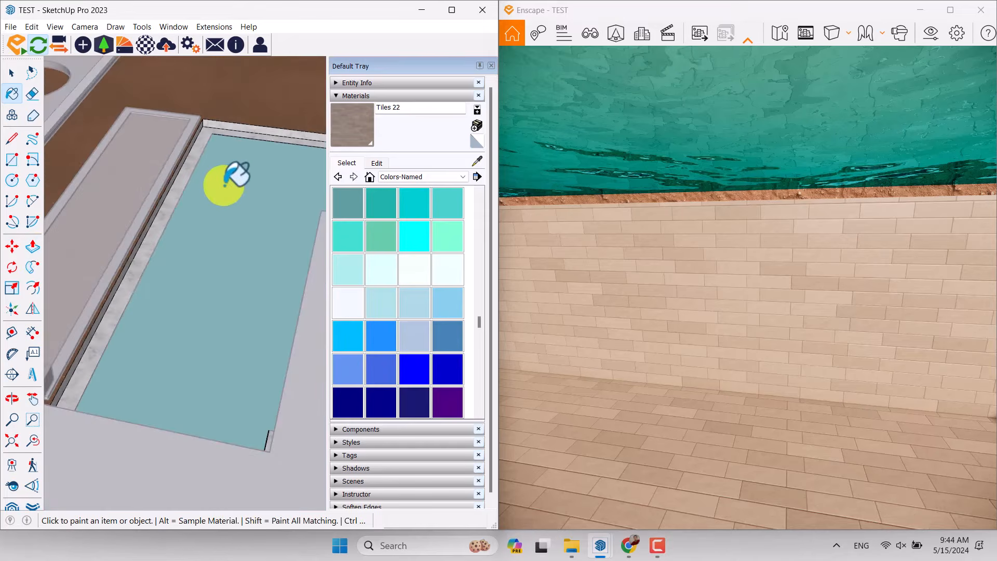
scroll(224, 174, "down", 3)
mouse_move(211, 172)
middle_mouse_down()
mouse_move(120, 147)
mouse_move(213, 191)
mouse_move(229, 167)
middle_mouse_up()
scroll(230, 164, "up", 3)
scroll(293, 164, "up", 8)
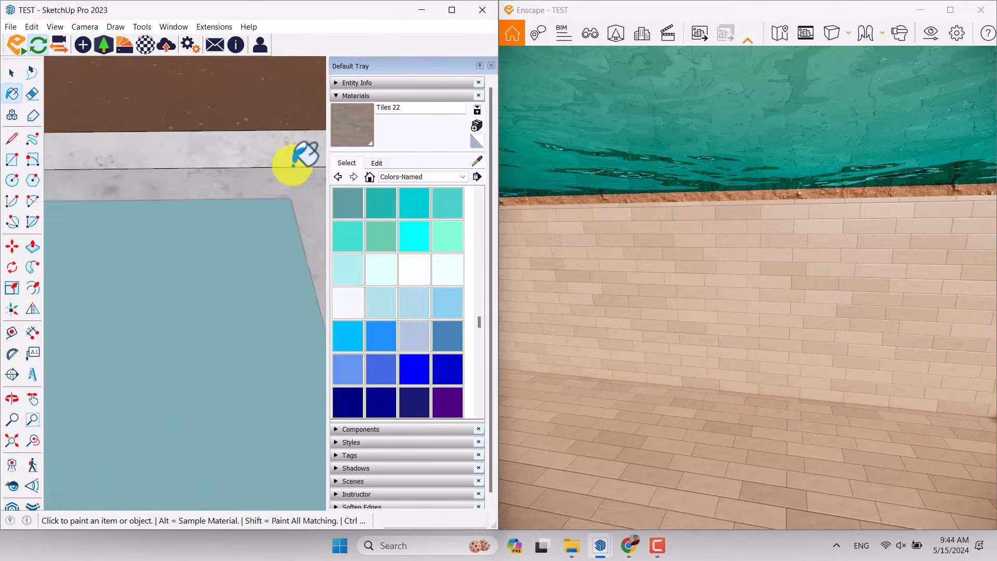
mouse_move(293, 167)
middle_mouse_down()
mouse_move(218, 169)
mouse_move(224, 105)
middle_mouse_up()
scroll(294, 249, "up", 3)
mouse_move(294, 249)
middle_mouse_down()
mouse_move(303, 263)
mouse_move(397, 274)
middle_mouse_up()
middle_click_drag(397, 274, 209, 247, "shift")
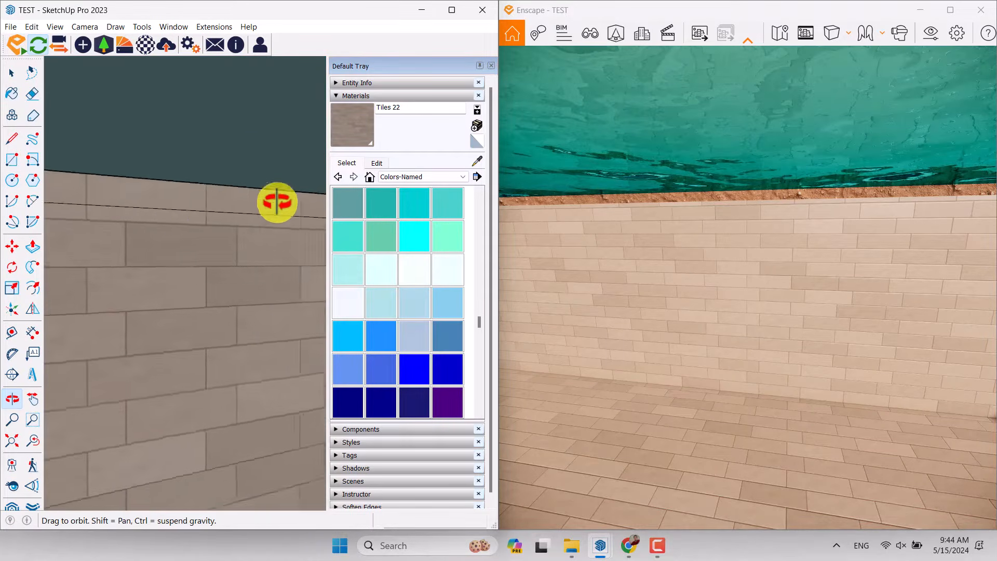
- Continue Tiles 22 along the narrow upper strips around the corners of the pool basin
mouse_move(277, 202)
middle_mouse_down()
mouse_move(180, 202)
mouse_move(198, 213)
middle_mouse_up()
scroll(199, 213, "up", 8)
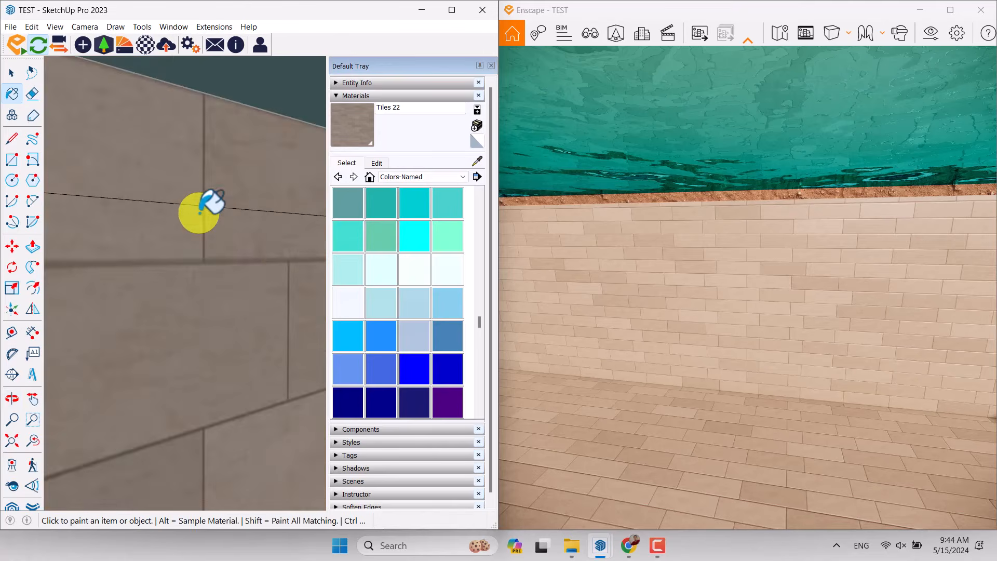
mouse_move(284, 265)
middle_mouse_down()
mouse_move(211, 256)
mouse_move(262, 276)
middle_mouse_up()
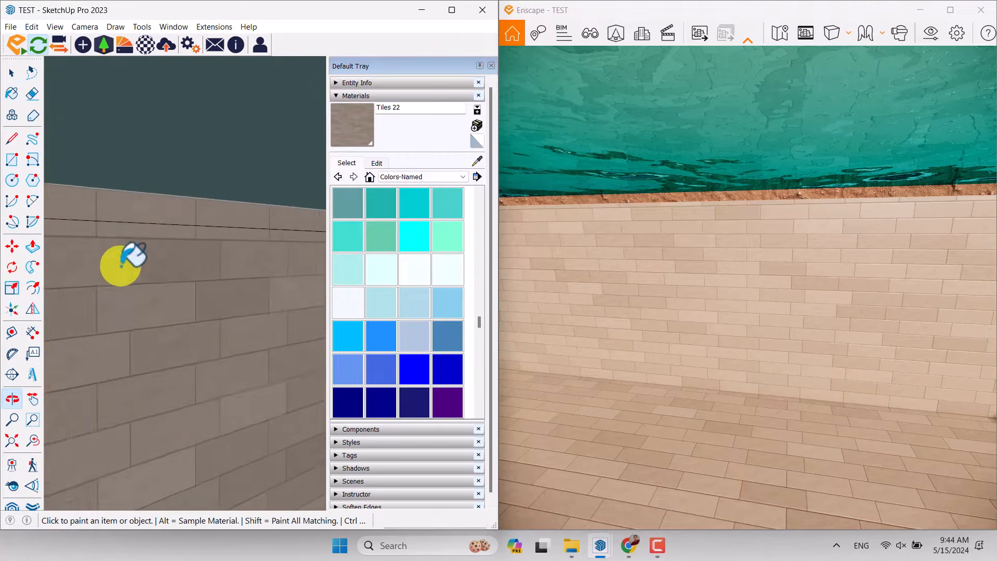
mouse_move(125, 259)
middle_mouse_down()
mouse_move(160, 267)
mouse_move(153, 262)
middle_mouse_up()
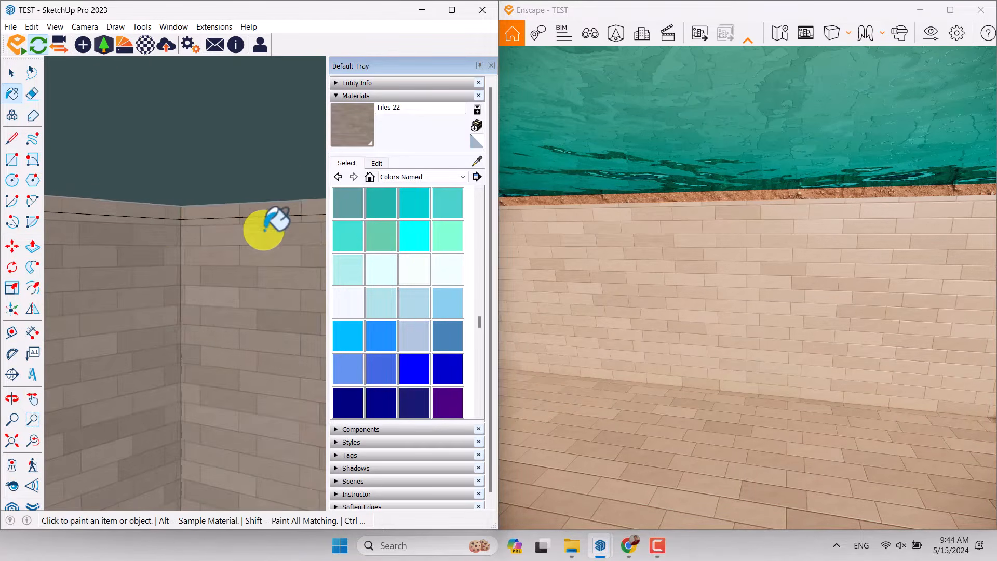
mouse_move(263, 230)
middle_mouse_down()
mouse_move(234, 252)
mouse_move(78, 245)
mouse_move(67, 234)
mouse_move(78, 231)
middle_mouse_up()
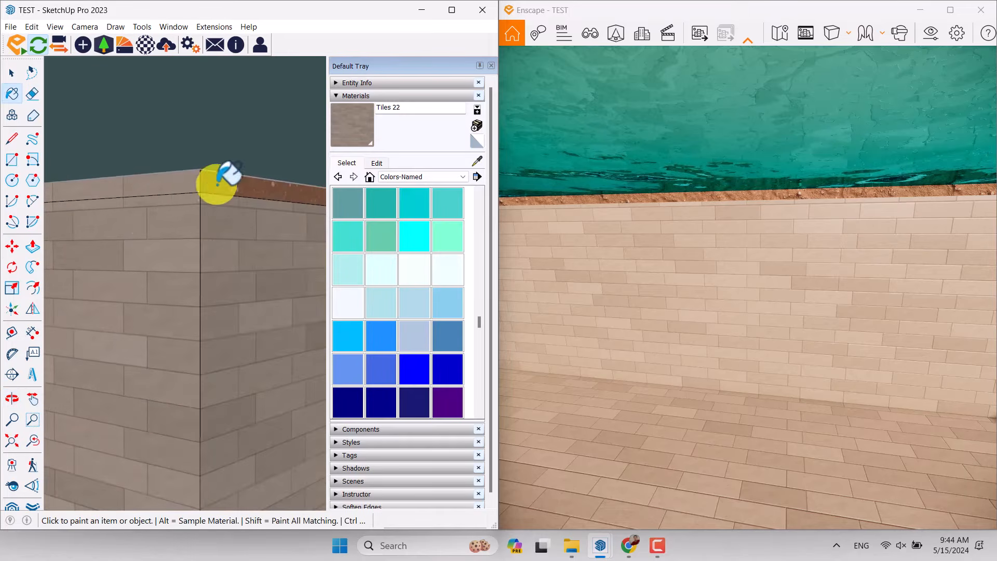
mouse_move(216, 185)
middle_mouse_down()
mouse_move(278, 229)
mouse_move(235, 227)
mouse_move(63, 82)
mouse_move(100, 246)
mouse_move(263, 269)
mouse_move(272, 160)
middle_mouse_up()
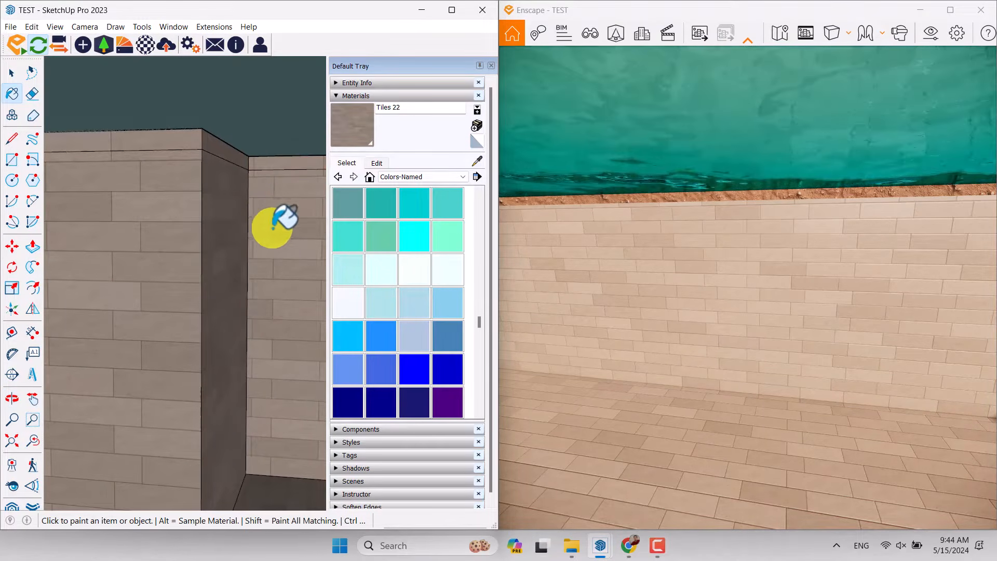
middle_click_drag(272, 228, 140, 338)
- Look around to the last untiled strip at the water line, paint it with Tiles 22 and leave the Paint Bucket tool
left_click(12, 486)
mouse_move(191, 367)
left_mouse_down()
mouse_move(489, 292)
mouse_move(634, 225)
left_mouse_up()
key("b")
left_click(289, 162)
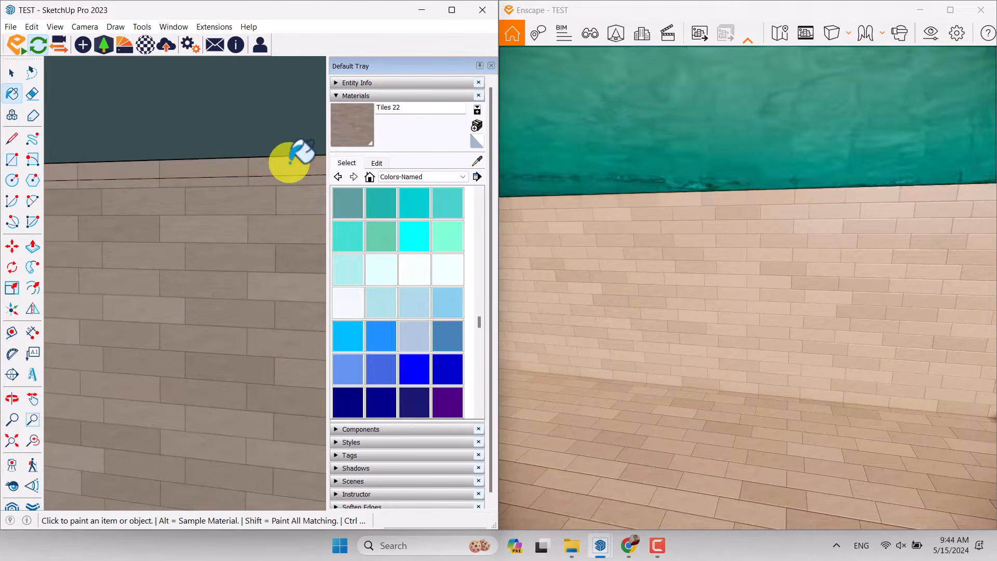
key("space")
- Examine the tiled pool together with the house from outside in the Enscape render
mouse_move(672, 253)
left_mouse_down()
mouse_move(654, 254)
mouse_move(682, 256)
left_mouse_up()
mouse_move(682, 257)
right_mouse_down()
mouse_move(730, 317)
mouse_move(756, 276)
right_mouse_up()
scroll(757, 276, "down", 6)
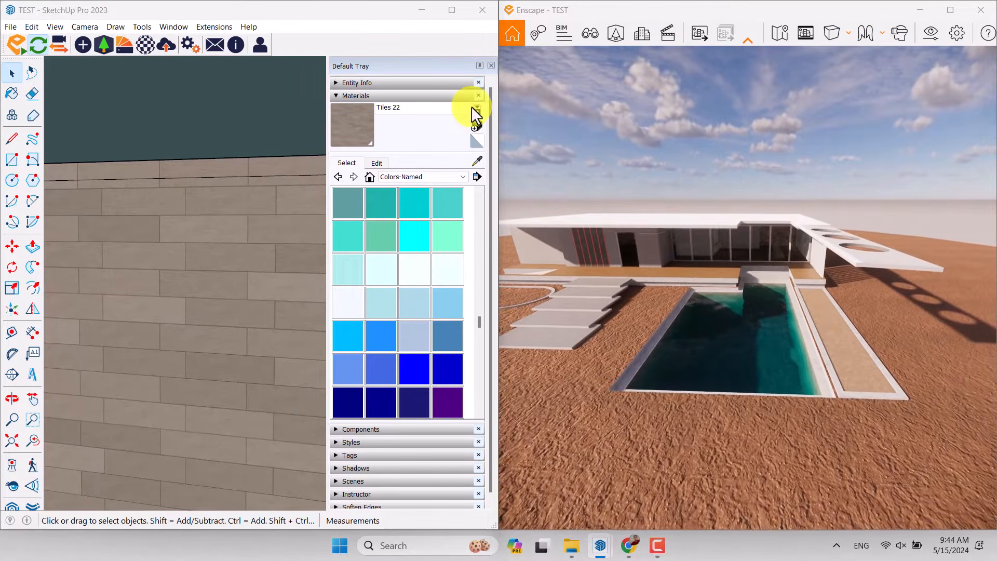
- Close the Default Tray, maximize the SketchUp window and frame the house front with the pool and entrance steps
left_click(491, 66)
left_click(451, 10)
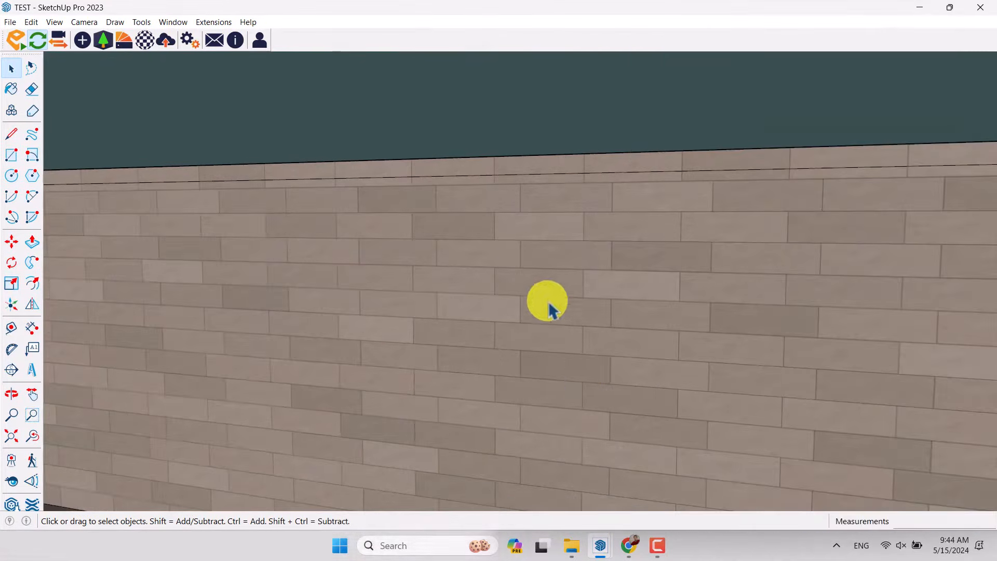
middle_click_drag(488, 255, 359, 252)
scroll(360, 253, "down", 10)
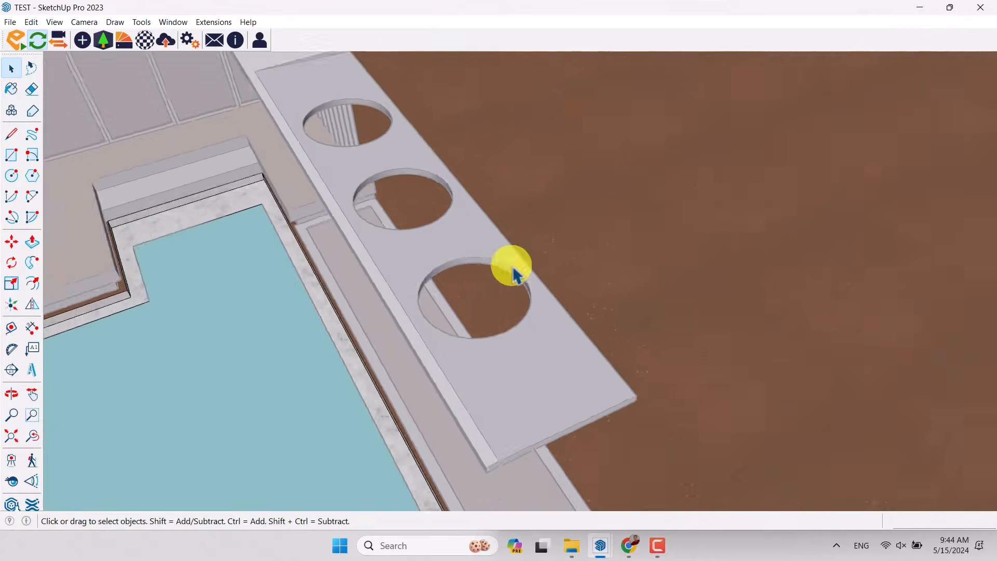
scroll(512, 266, "down", 5)
middle_click_drag(512, 266, 468, 146)
left_click(721, 80)
scroll(250, 263, "up", 5)
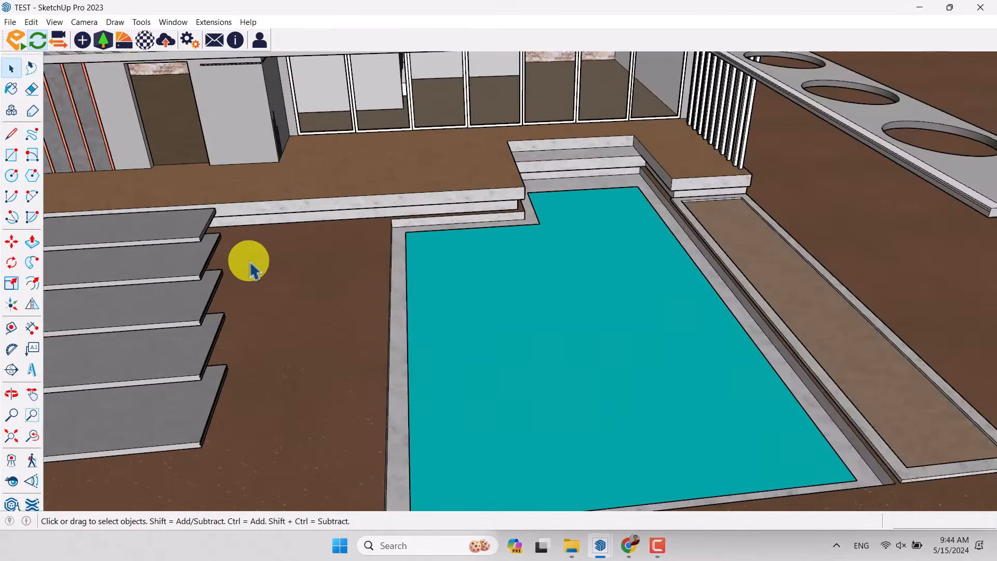
middle_click_drag(276, 262, 356, 221, "shift")
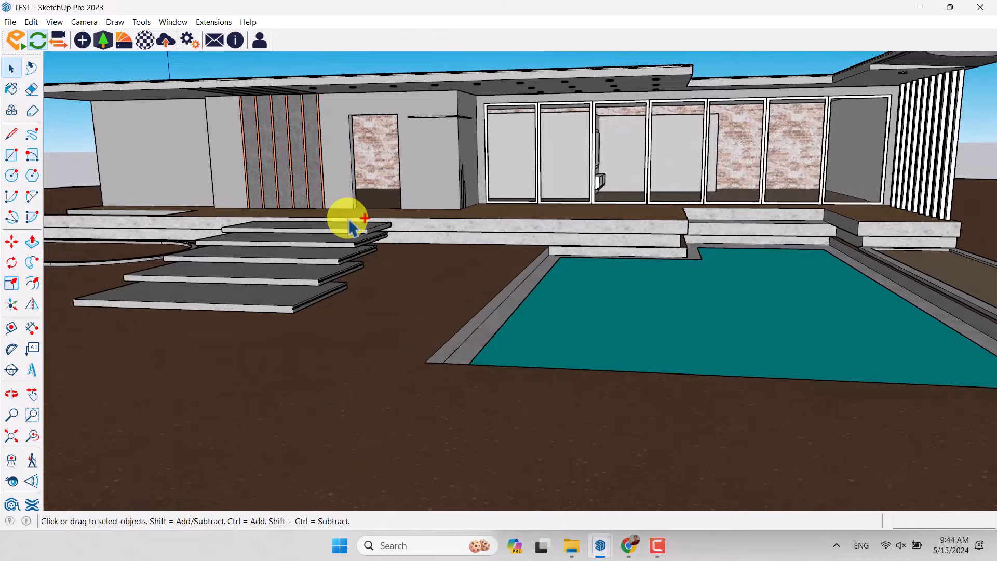
- Switch to the Enscape window, maximize it and frame the house front and pool in the render
mouse_move(602, 544)
left_click(653, 477)
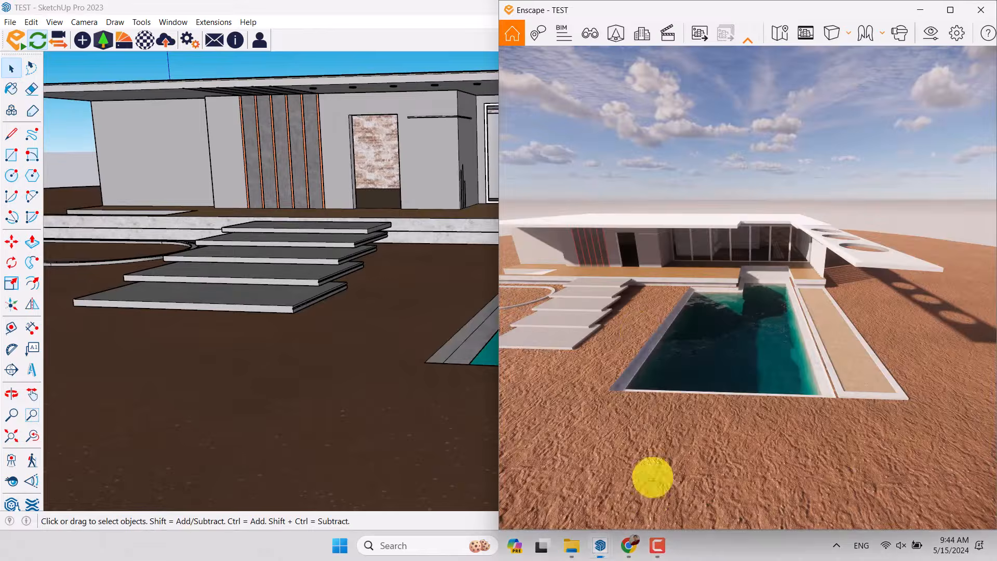
left_click(939, 10)
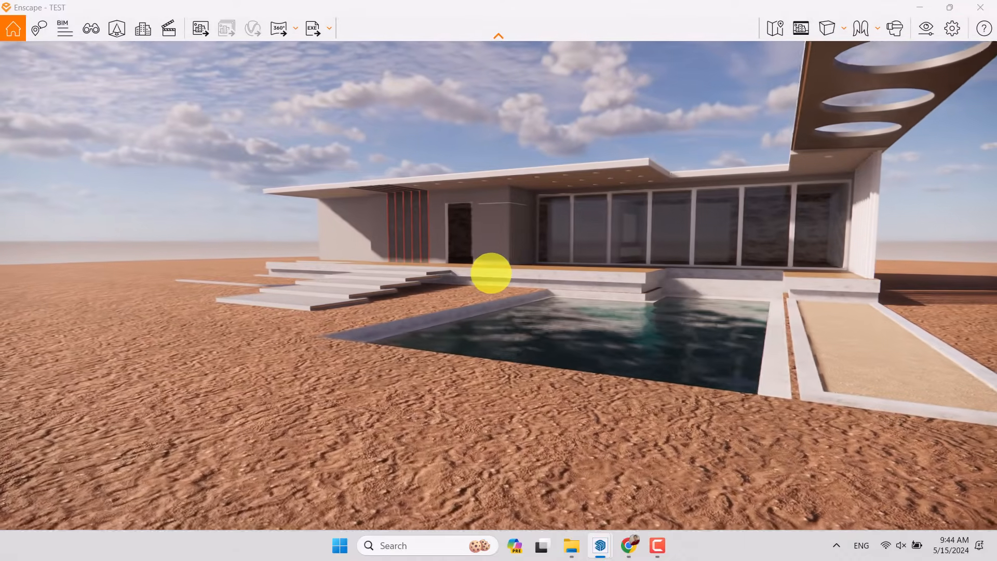
left_click_drag(510, 265, 512, 266)
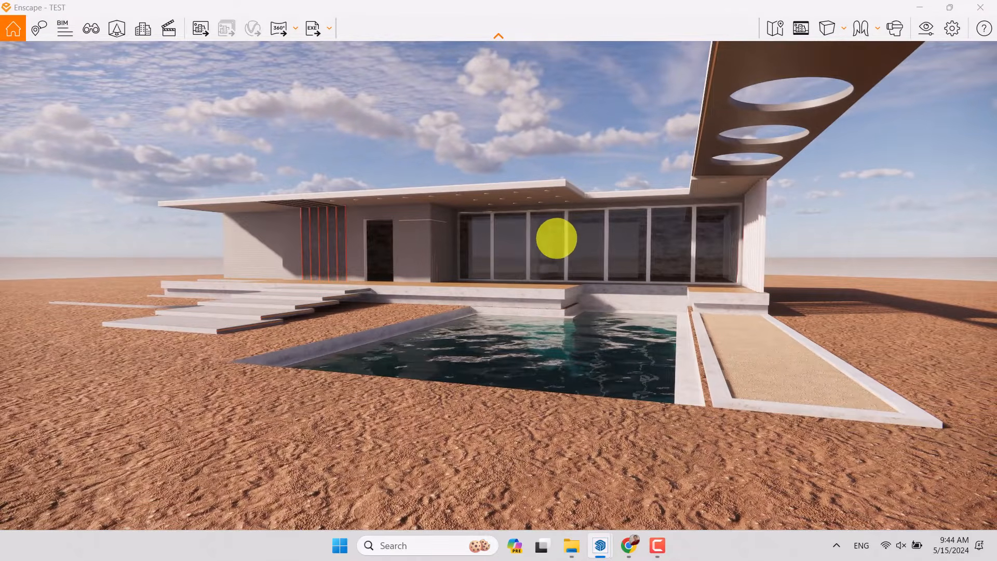
- View the house from above at the pool side, open the Asset Library and restrict it to the Vegetation category
right_click_drag(557, 239, 459, 272)
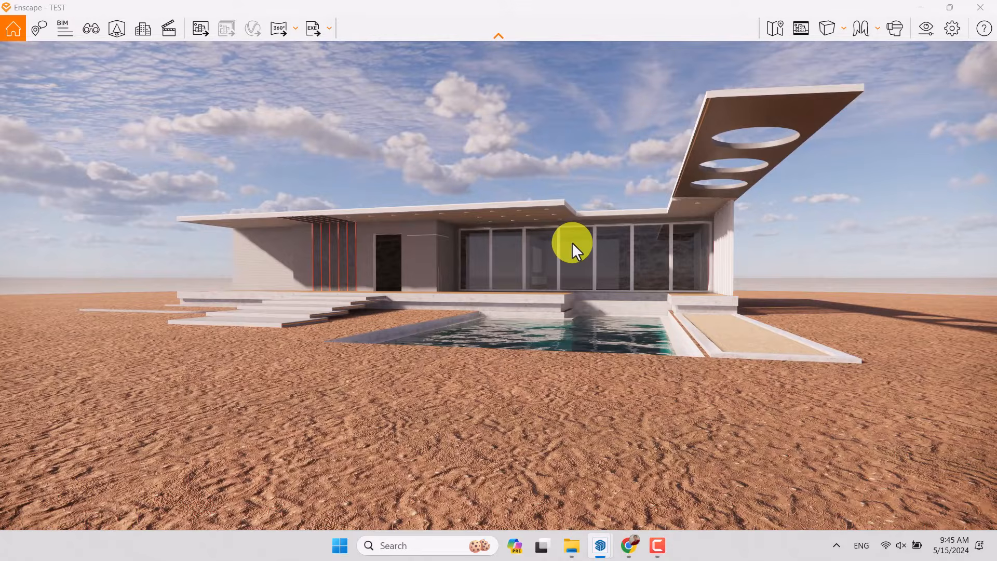
right_click_drag(587, 275, 588, 275)
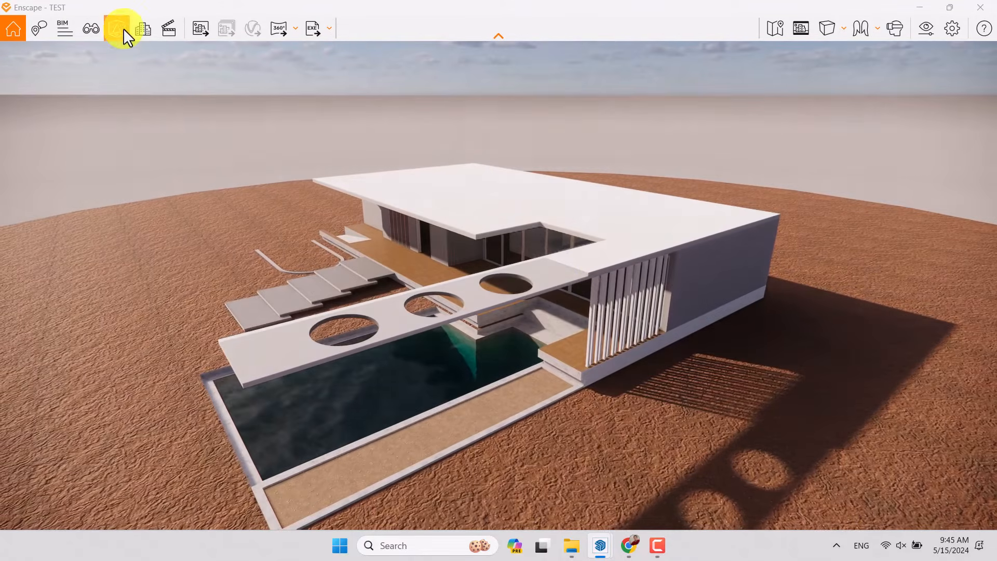
left_click(122, 27)
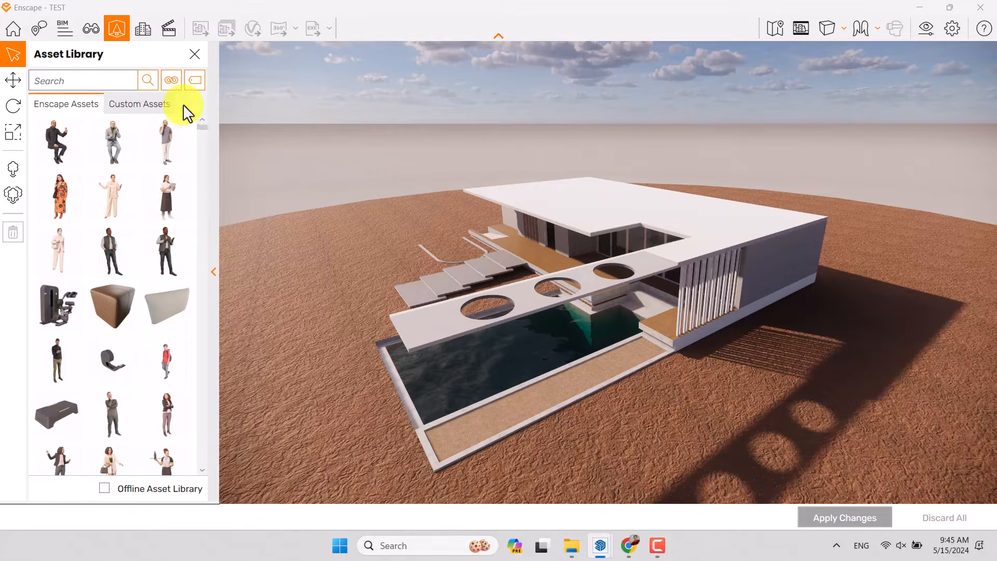
left_click(175, 82)
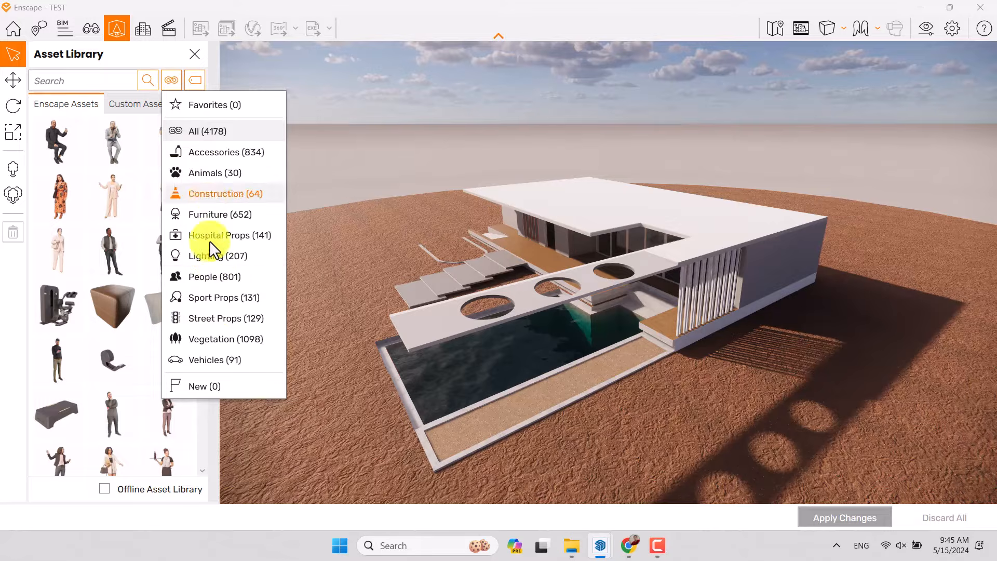
left_click(204, 338)
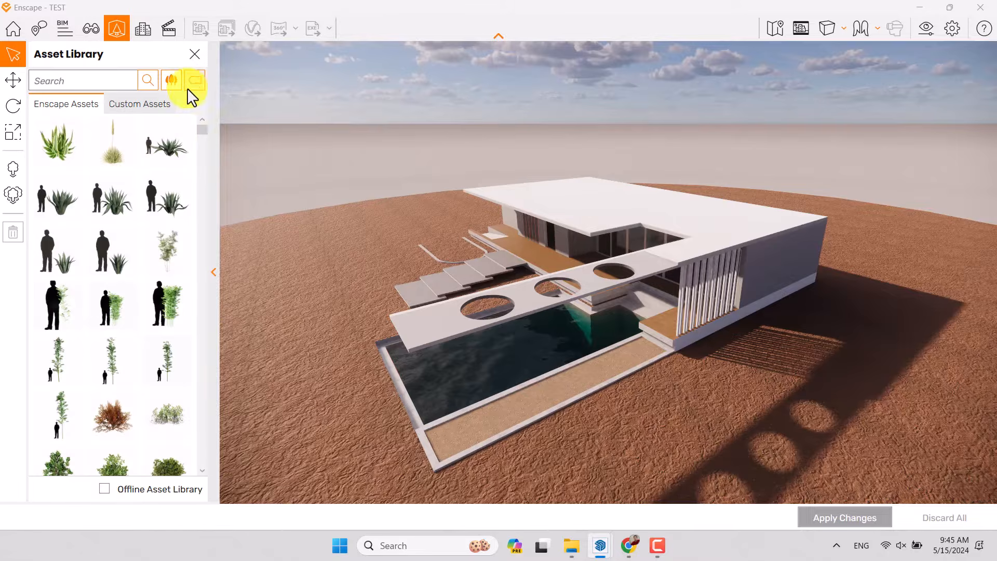
- Filter the vegetation assets by the Tree tag only
left_click(195, 82)
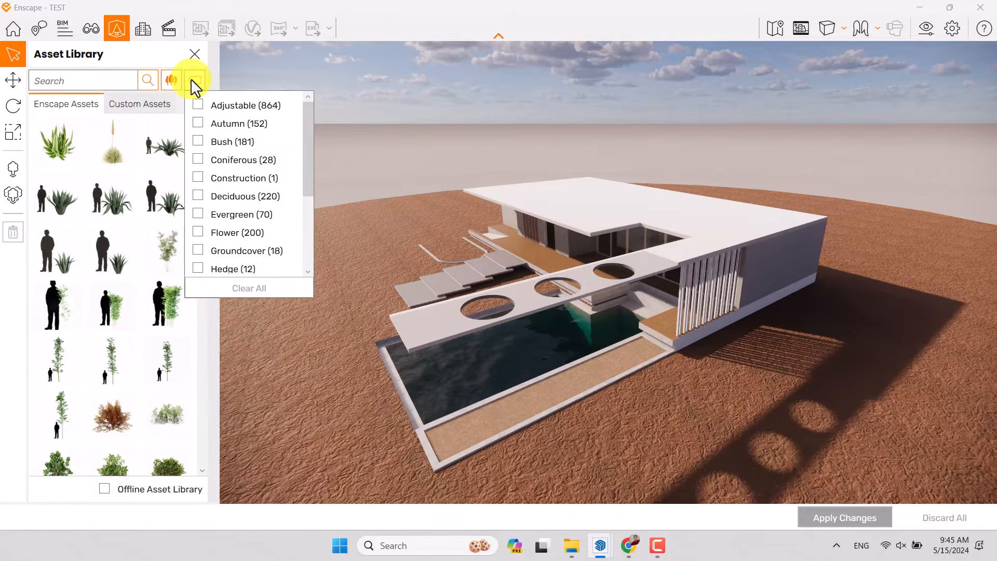
left_click(198, 142)
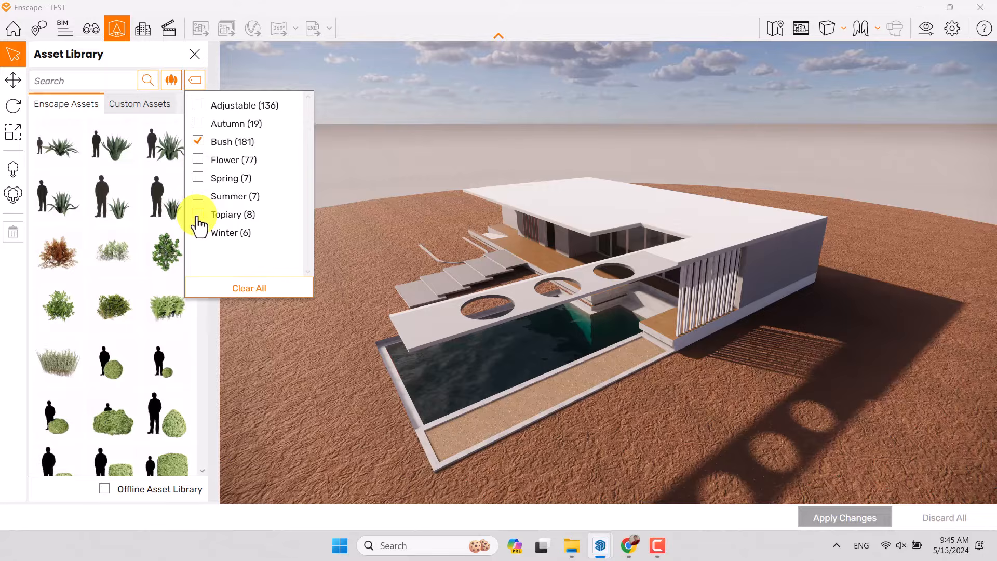
left_click(198, 142)
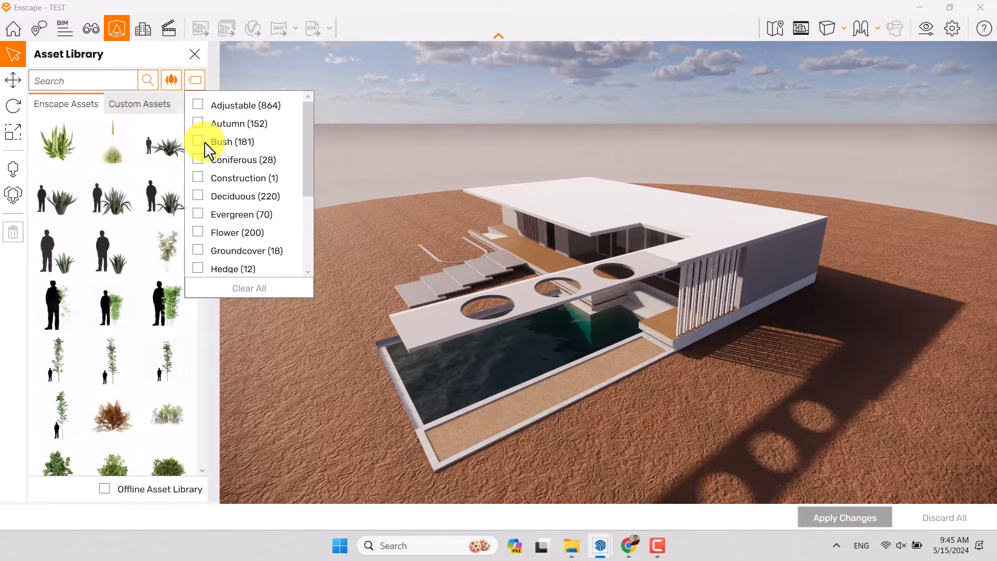
scroll(208, 208, "down", 3)
left_click(197, 247)
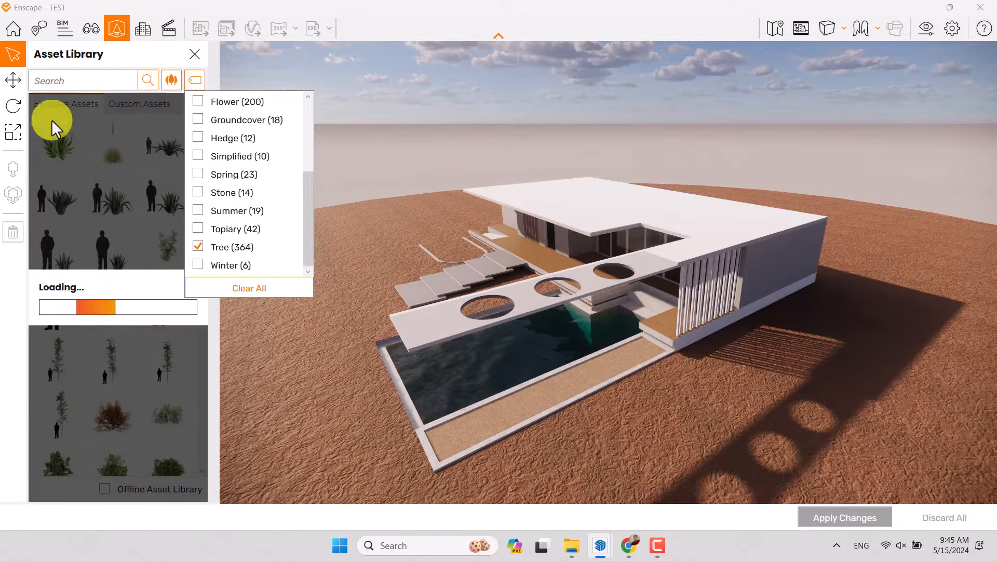
- Start multi-asset placement and use the fill option to define the whole sandy ground around the house as the placement area
left_click(15, 195)
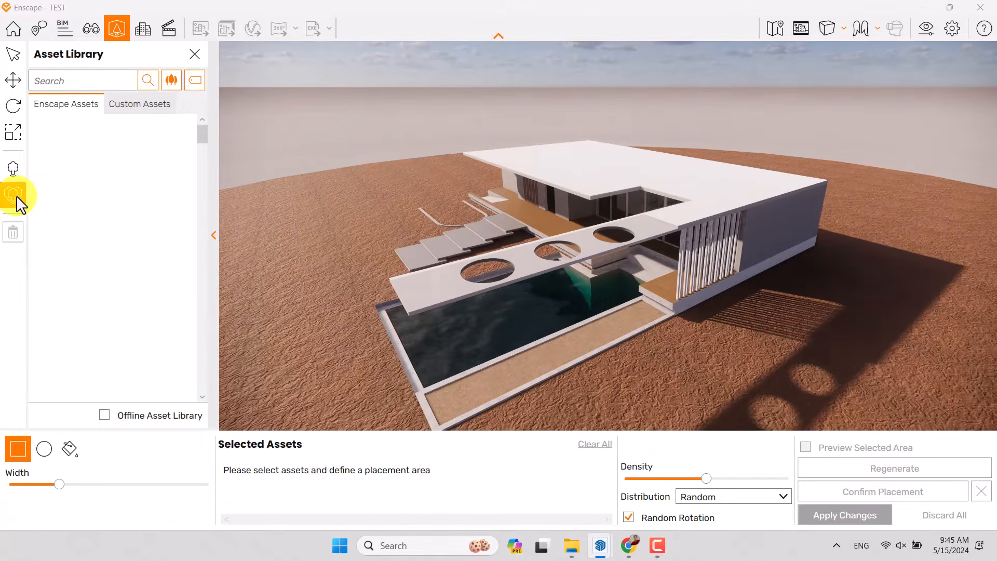
left_click(196, 81)
scroll(206, 135, "up", 1)
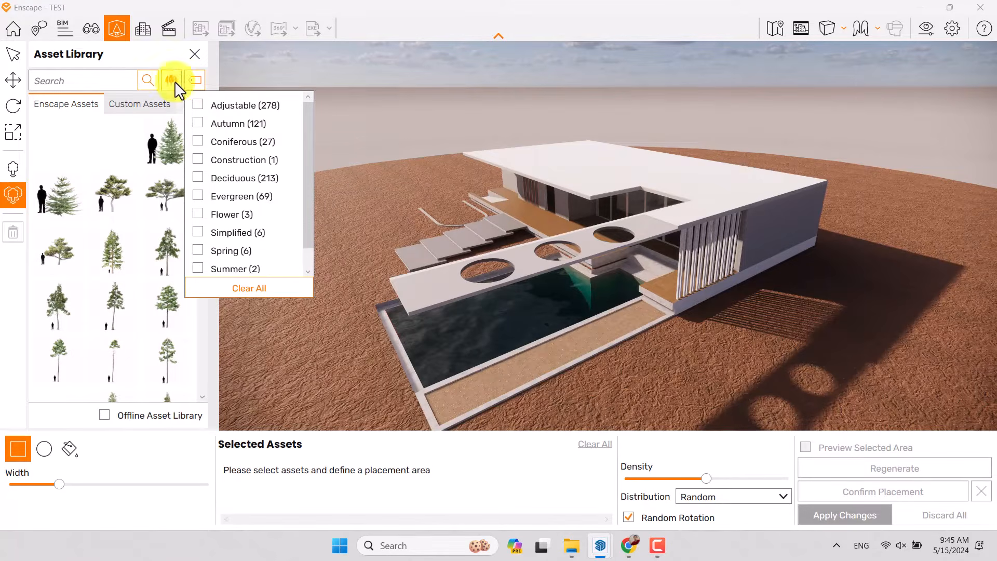
left_click(141, 56)
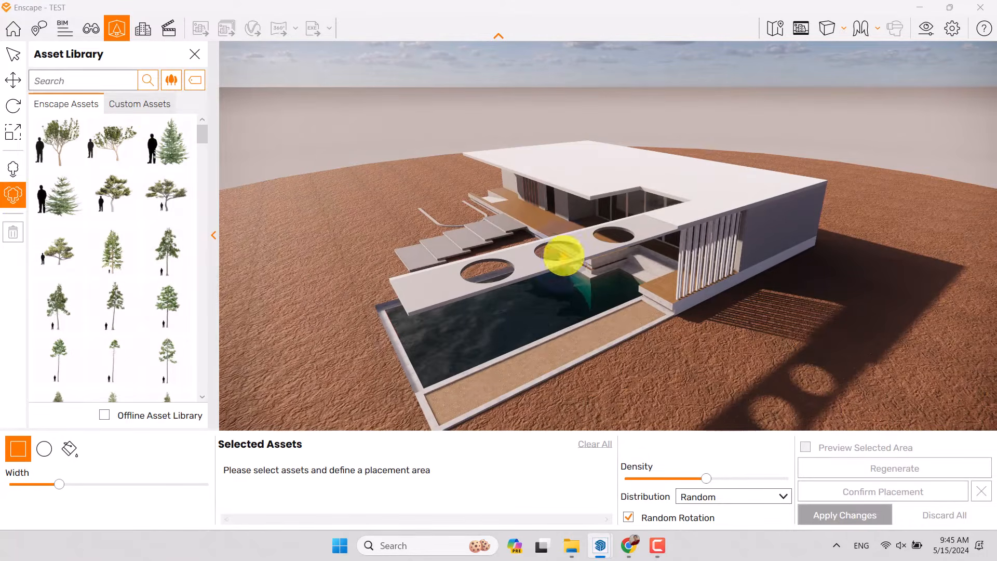
right_click_drag(479, 188, 474, 191)
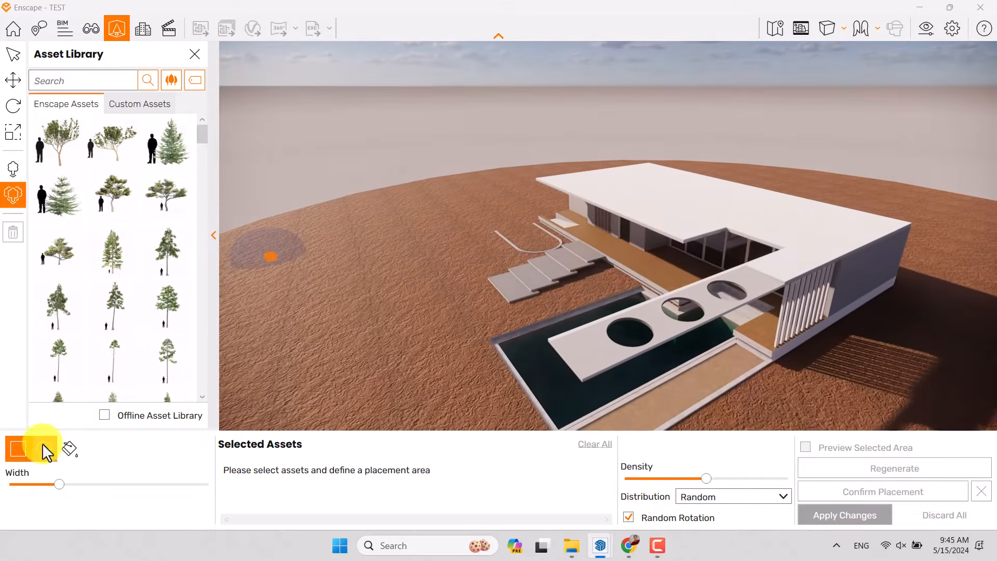
left_click(70, 448)
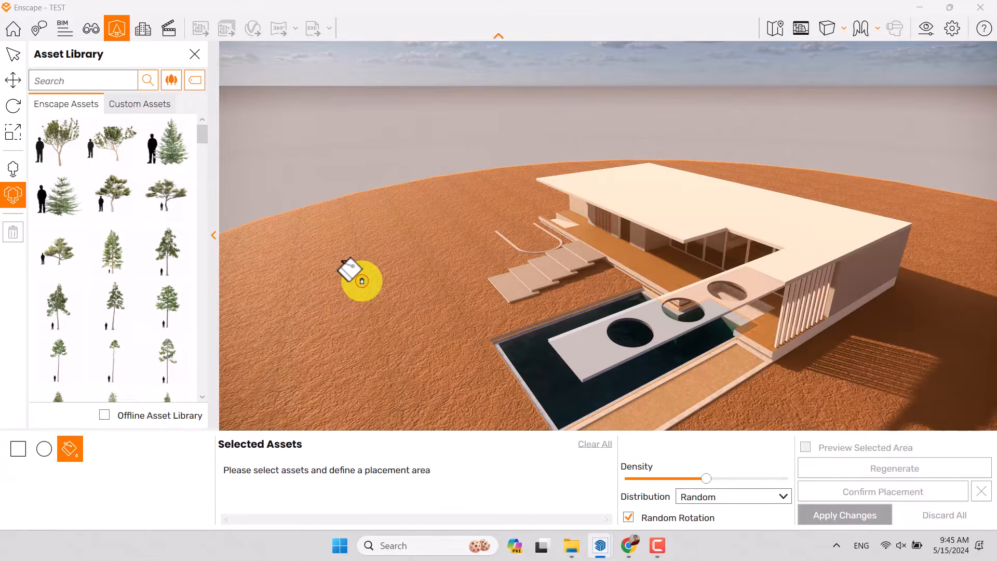
right_click_drag(494, 265, 494, 264)
right_click_drag(551, 223, 553, 224)
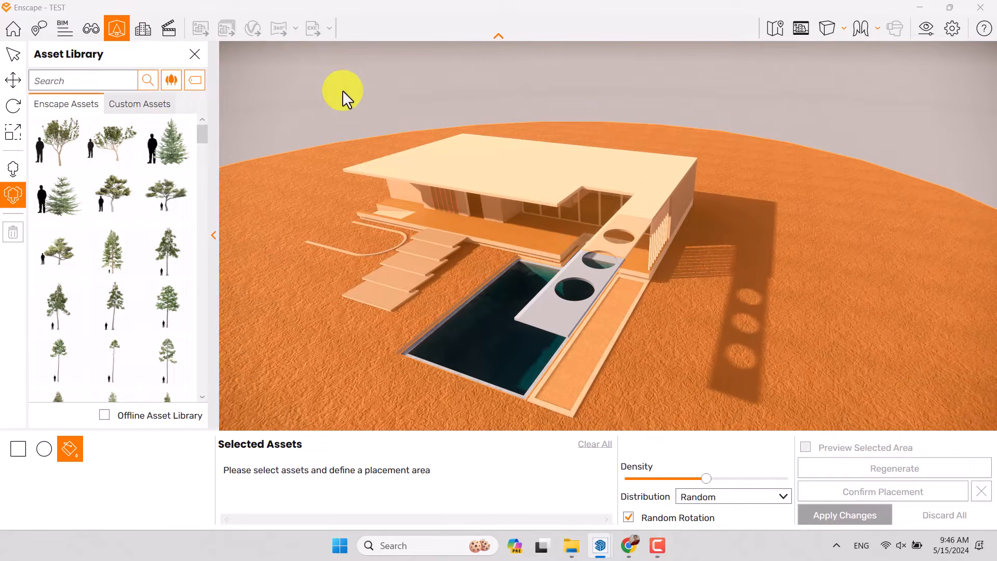
- Select three small broad-crowned trees for the ground area and raise the placement density slightly
left_click(132, 191)
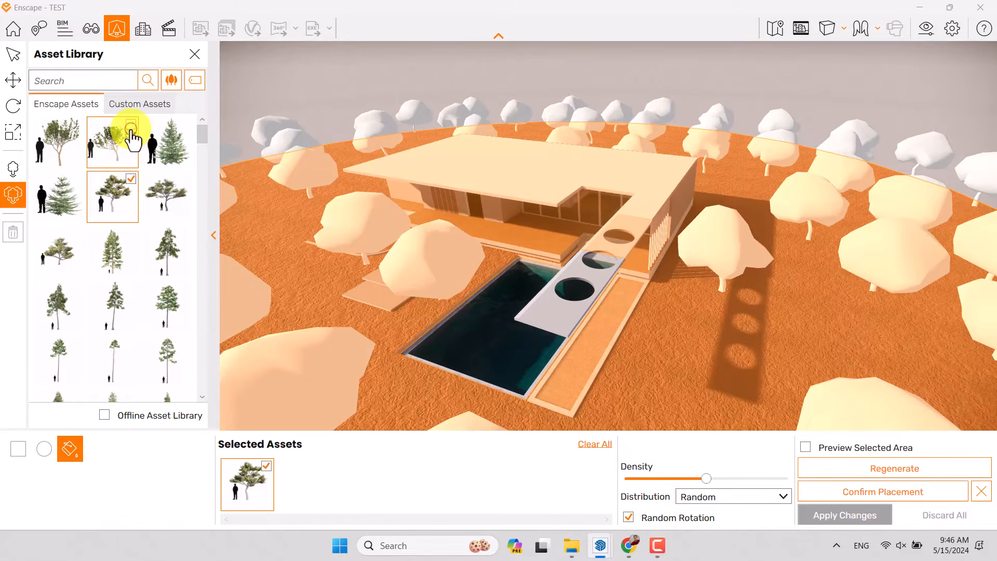
left_click(134, 139)
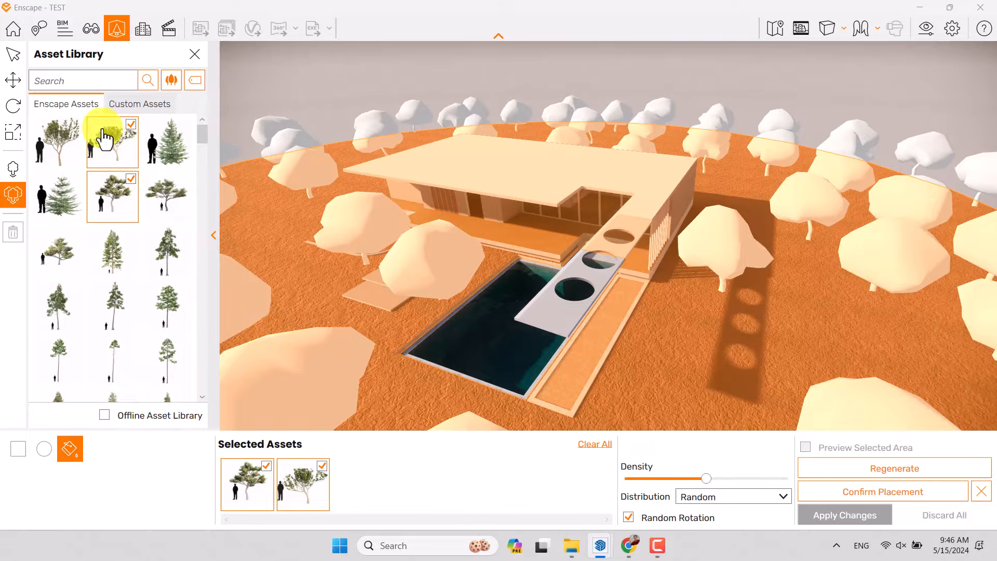
left_click(76, 138)
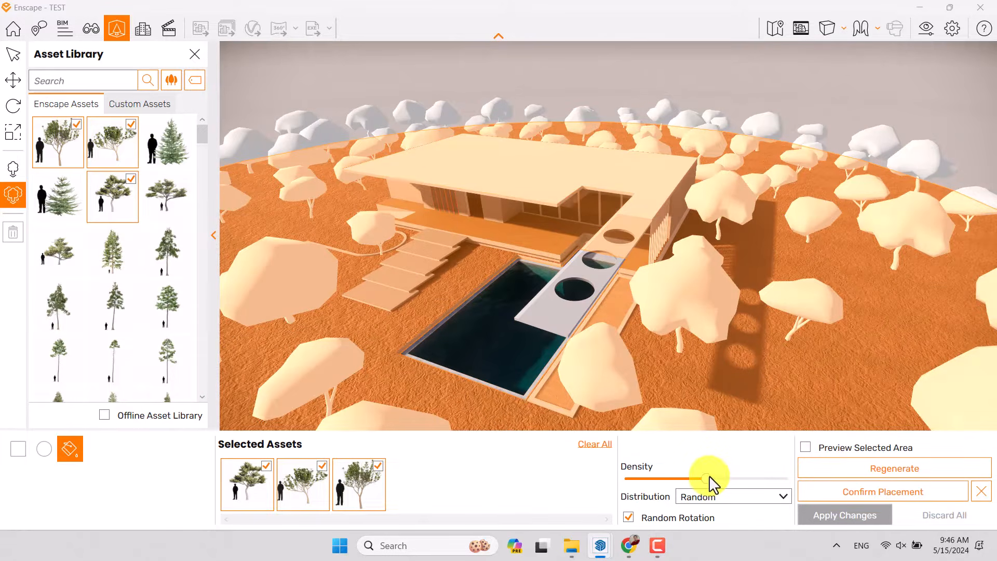
left_click_drag(710, 476, 738, 478)
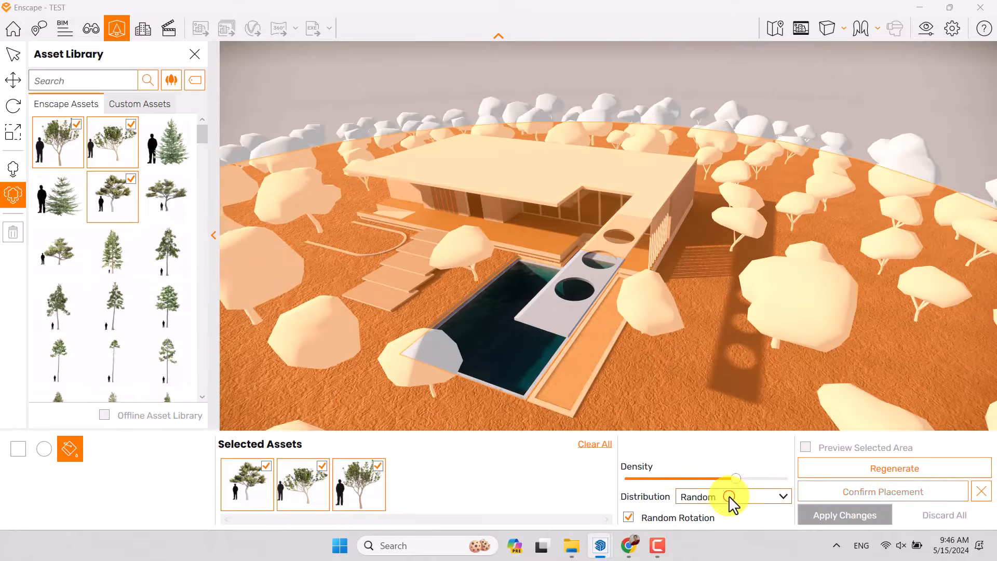
- Try the Jitter and Uniform distributions, set it back to Random and regenerate the tree layout
left_click(729, 499)
left_click(694, 526)
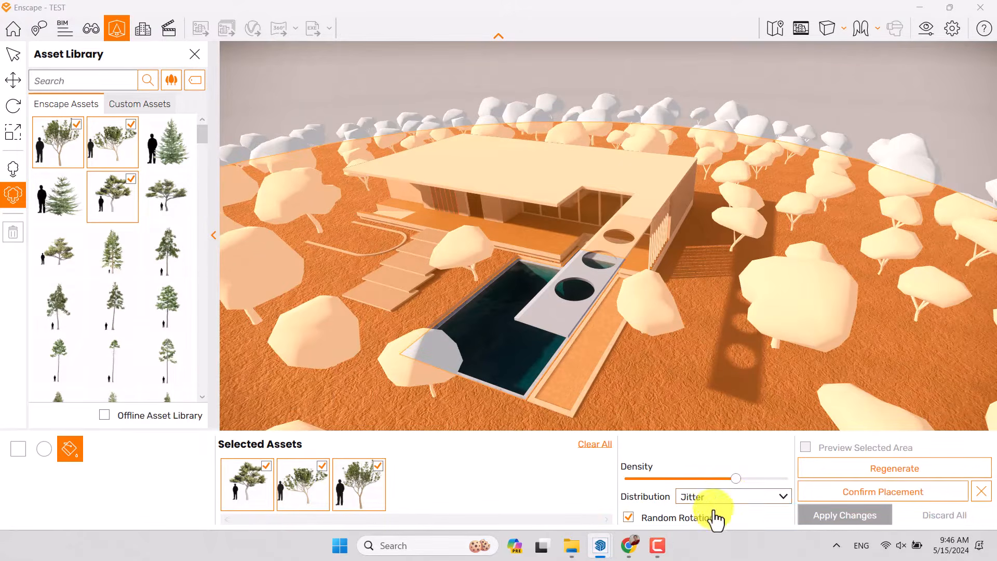
left_click(710, 498)
left_click(698, 541)
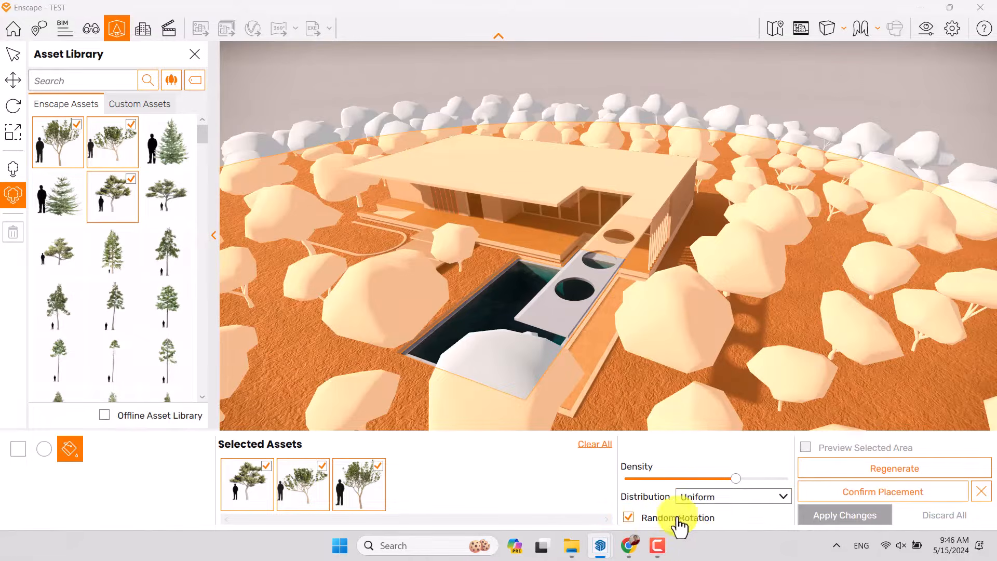
left_click(718, 499)
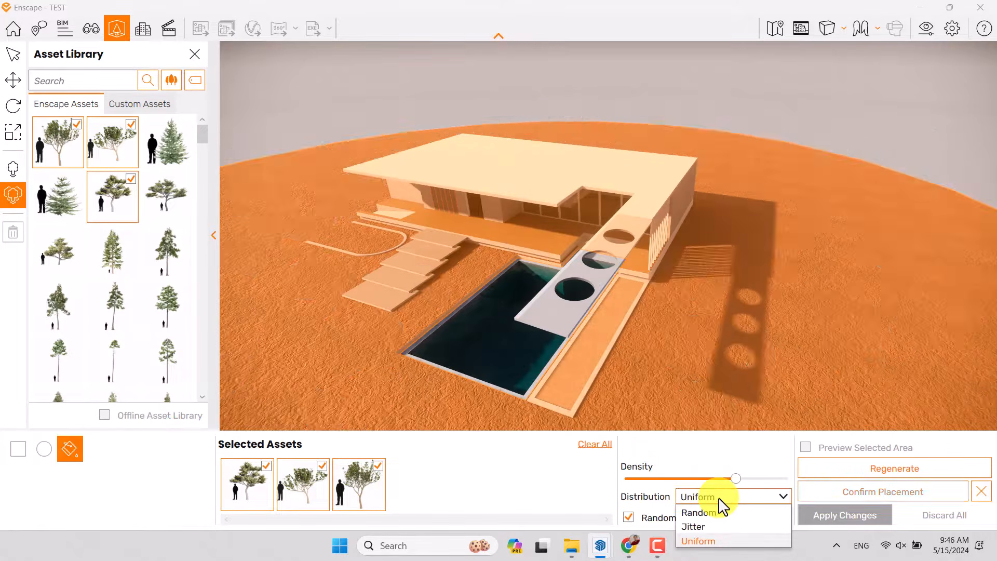
left_click(706, 508)
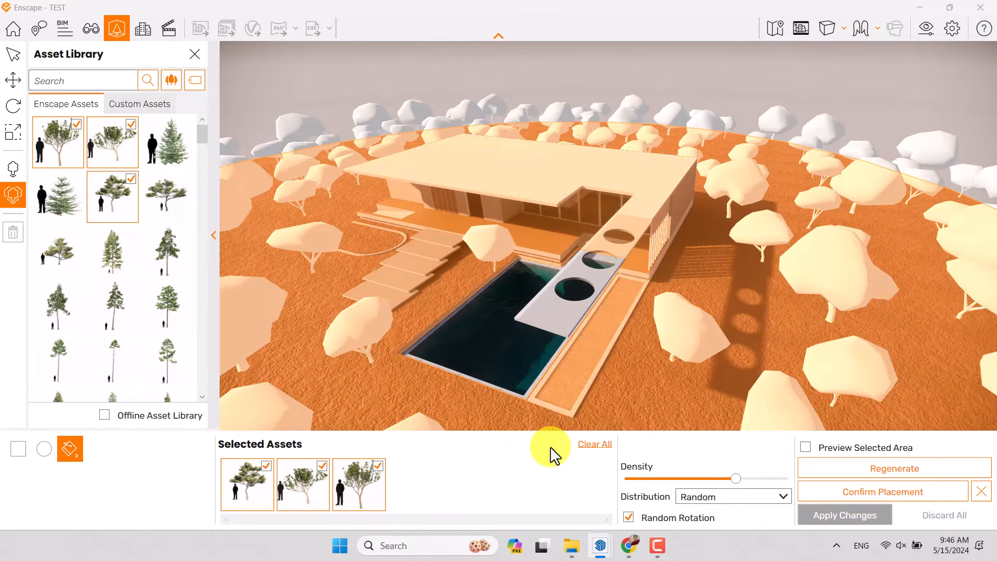
left_click(819, 468)
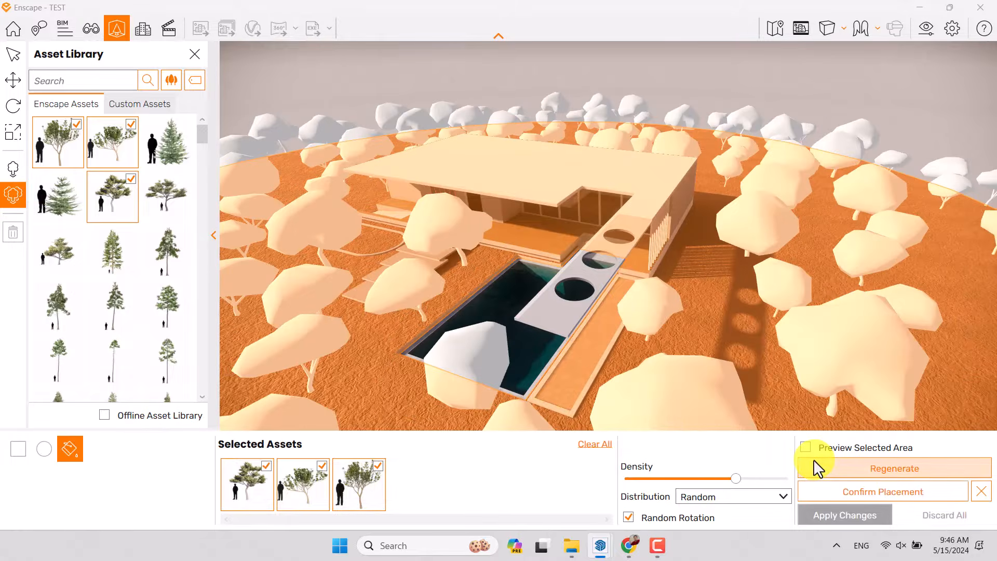
- Clear the Tree tag filter and add the tall-stalked grass tuft, the red-brown bush and Bush 004: Tiny to the selected assets
left_click(195, 81)
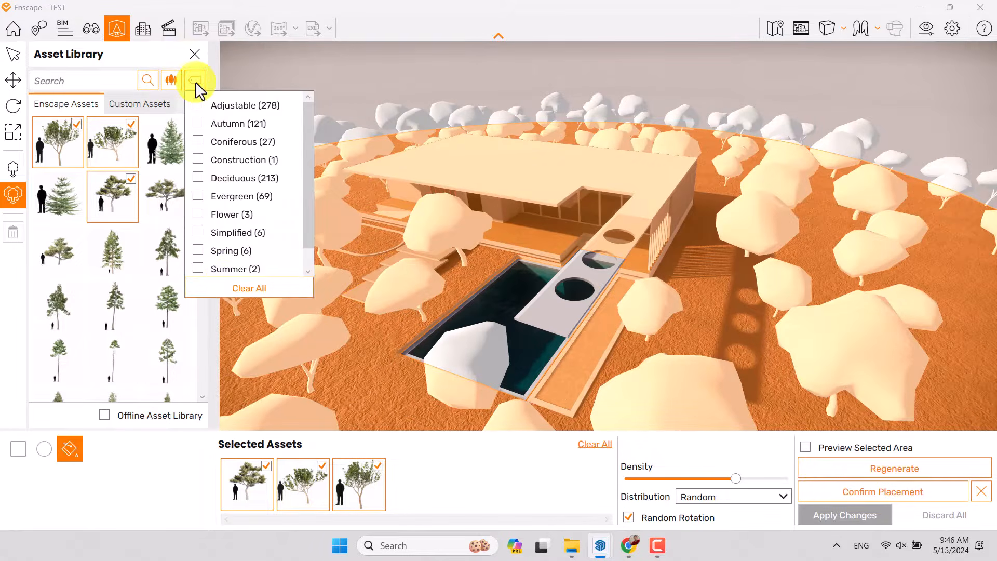
left_click(227, 283)
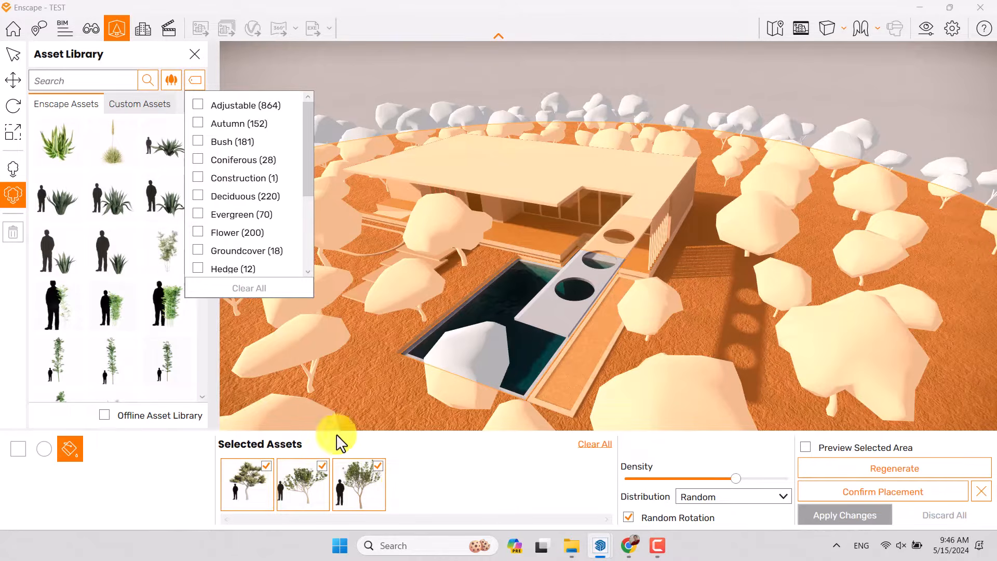
left_click(114, 78)
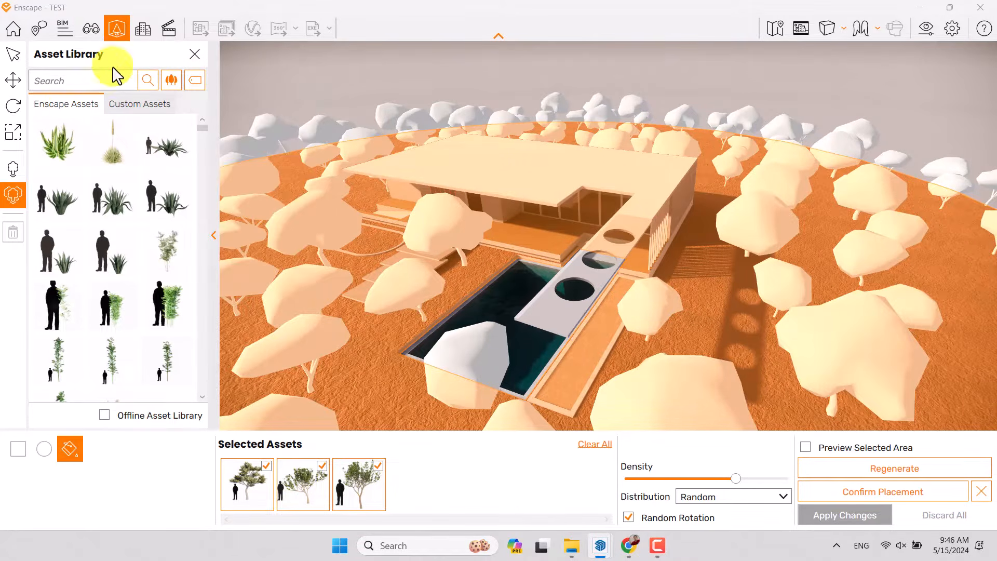
left_click(131, 139)
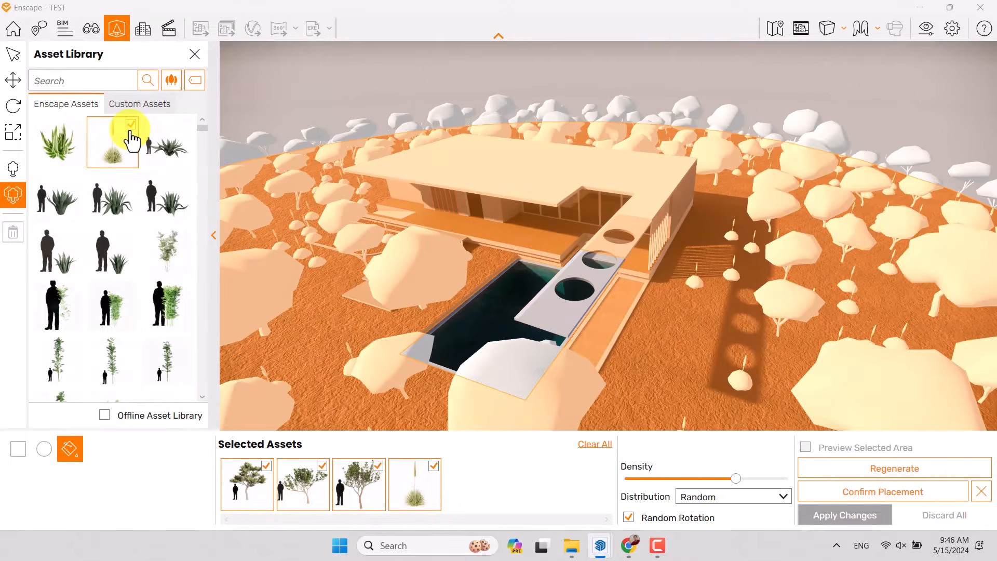
scroll(161, 246, "down", 3)
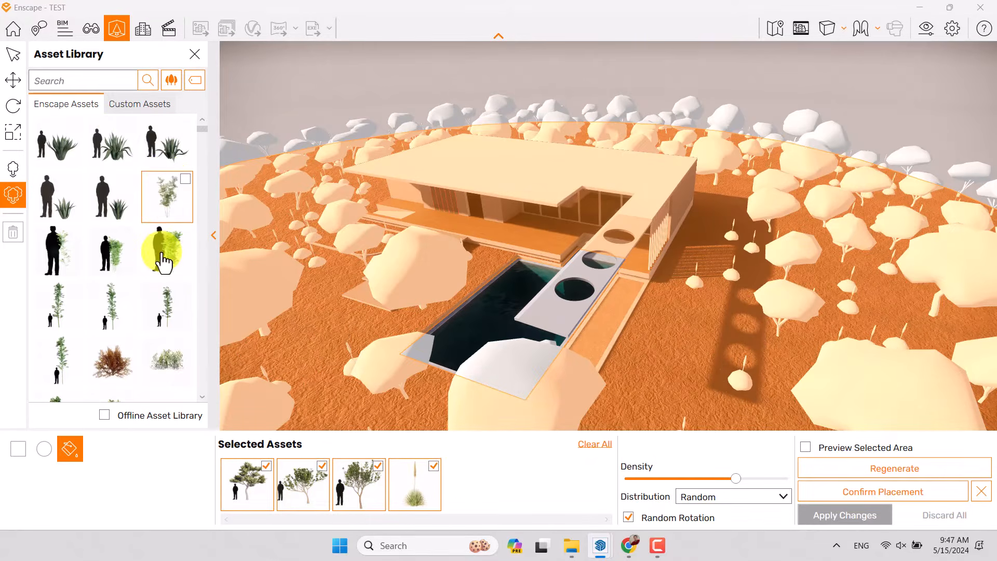
left_click(131, 243)
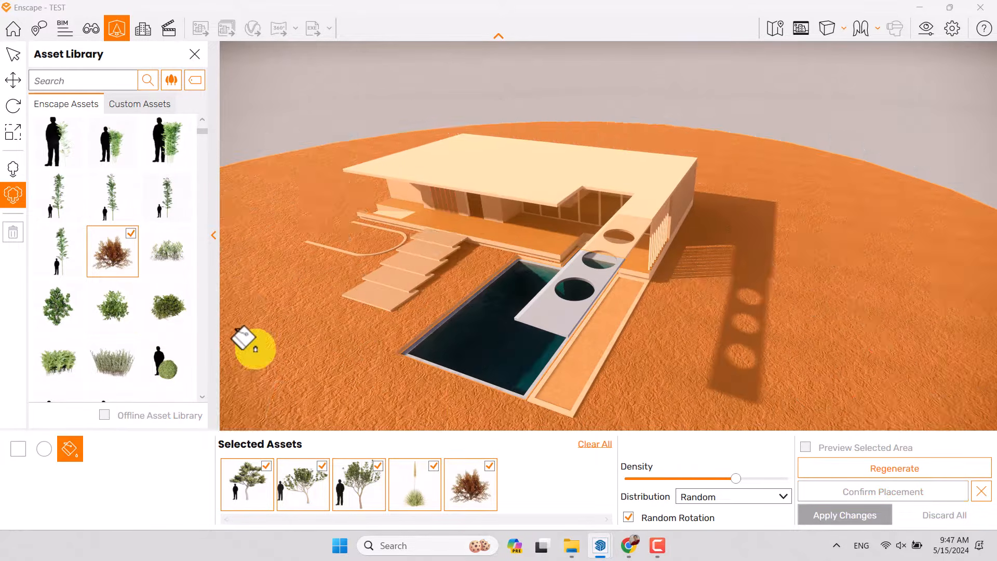
left_click(137, 307)
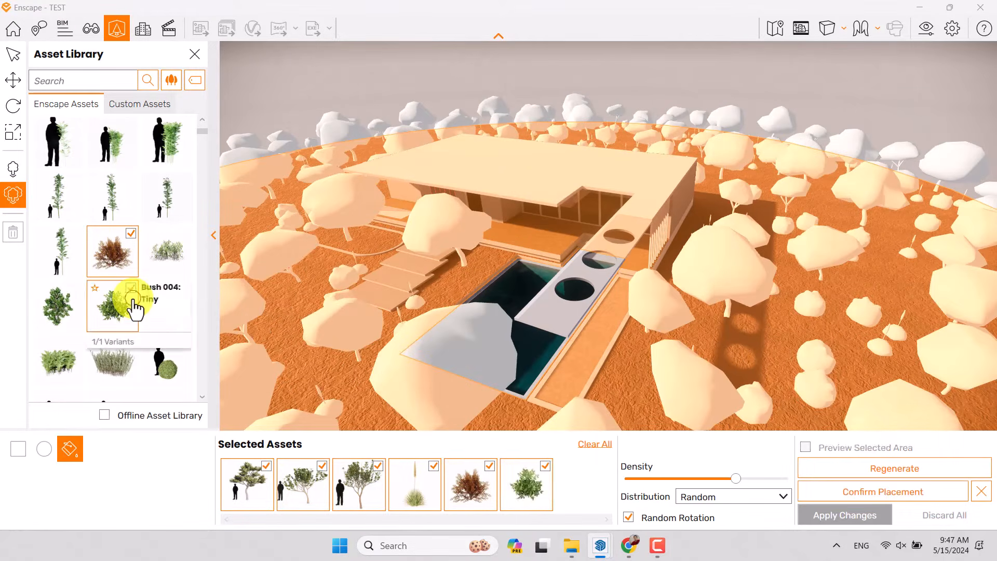
- Add the wide grey-green shrub and the tall upright ornamental grass to the selected assets
scroll(134, 363, "down", 2)
scroll(130, 364, "down", 1)
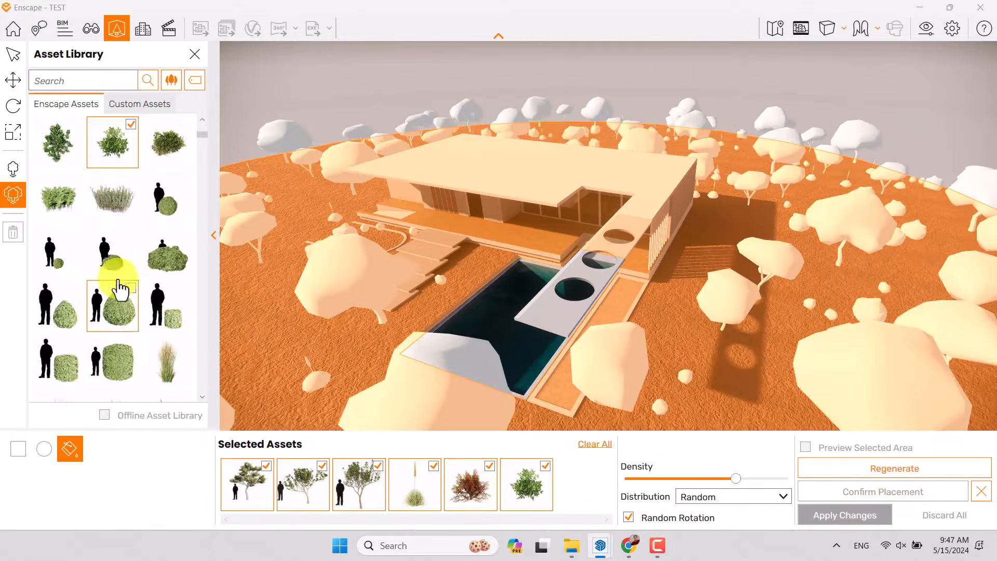
left_click(129, 195)
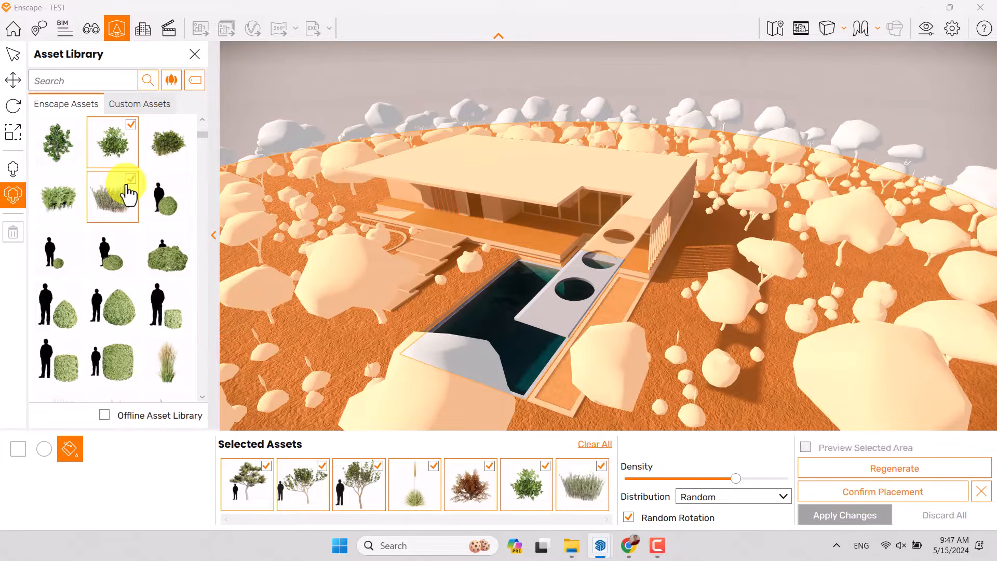
scroll(138, 334, "down", 1)
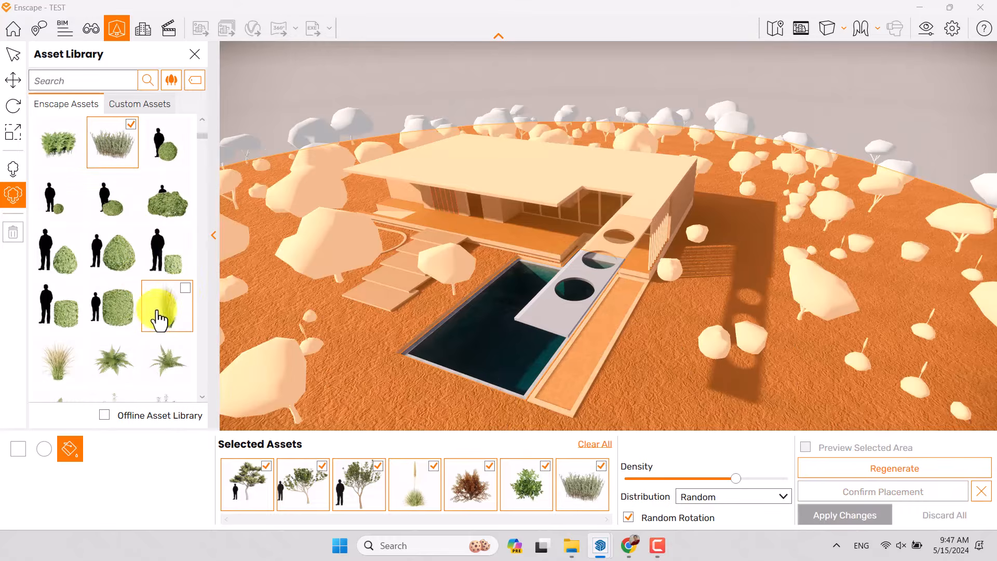
left_click(182, 304)
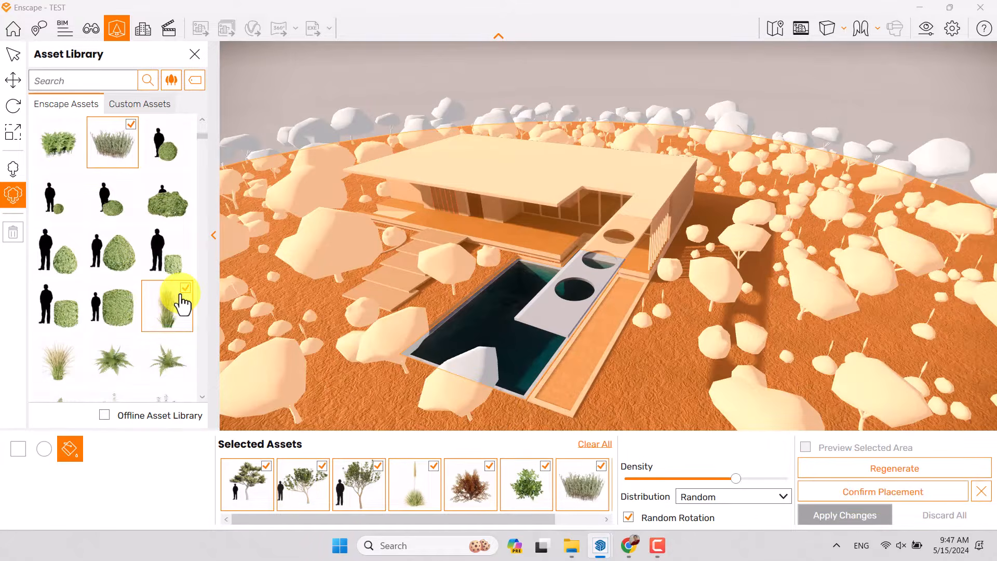
- Add Bush 019: Feather Reed Grass to the selected assets for the ground scatter
scroll(111, 312, "down", 2)
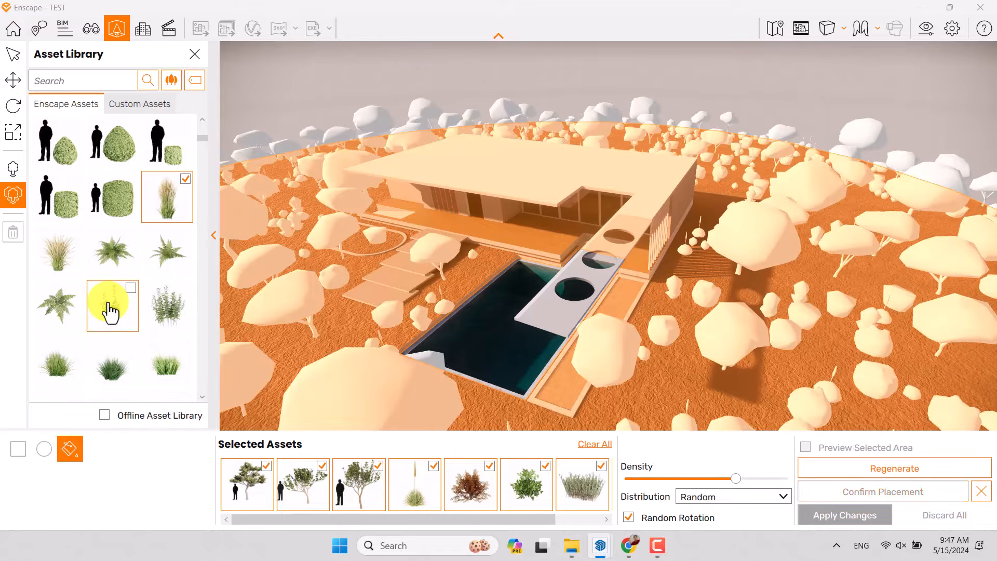
scroll(110, 312, "down", 2)
left_click(77, 152)
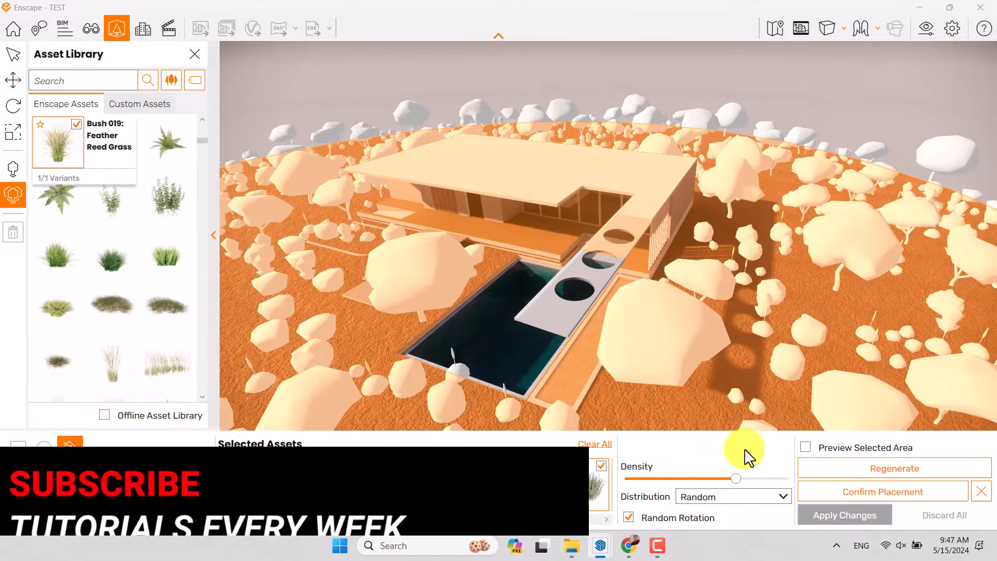
- Lower the scatter density slightly and regenerate the random plant layout
left_click_drag(735, 479, 701, 482)
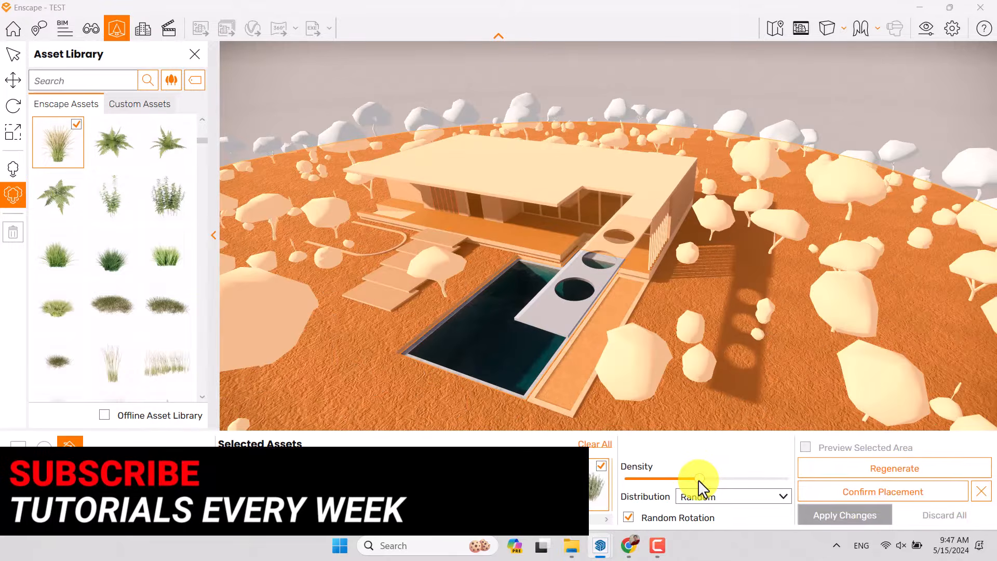
left_click_drag(701, 480, 707, 480)
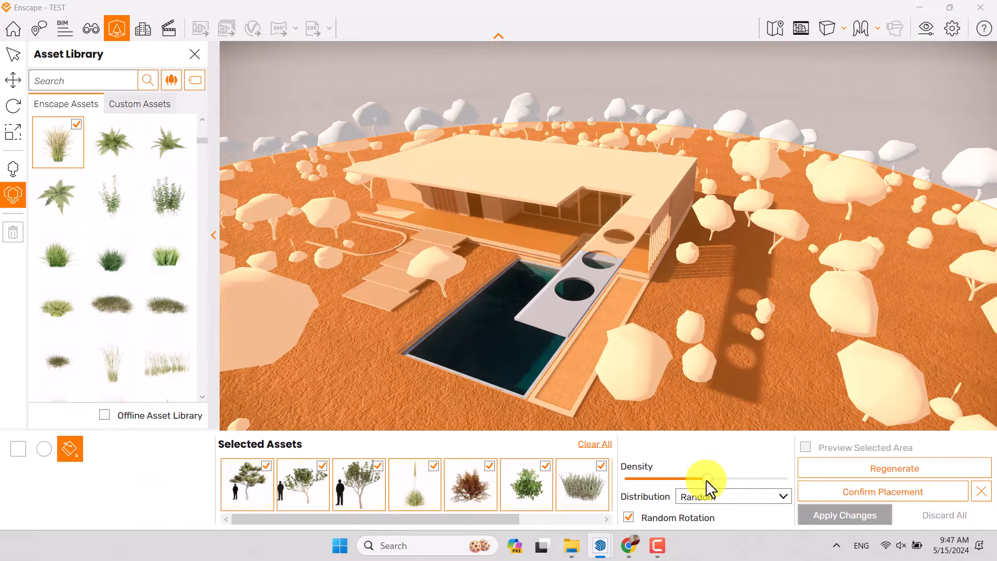
left_click_drag(707, 479, 727, 479)
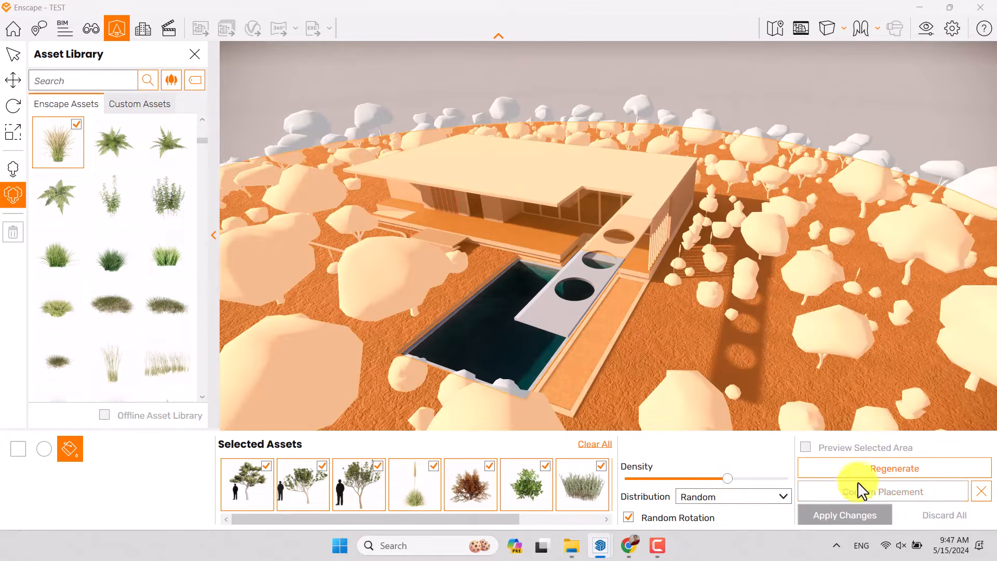
left_click(872, 473)
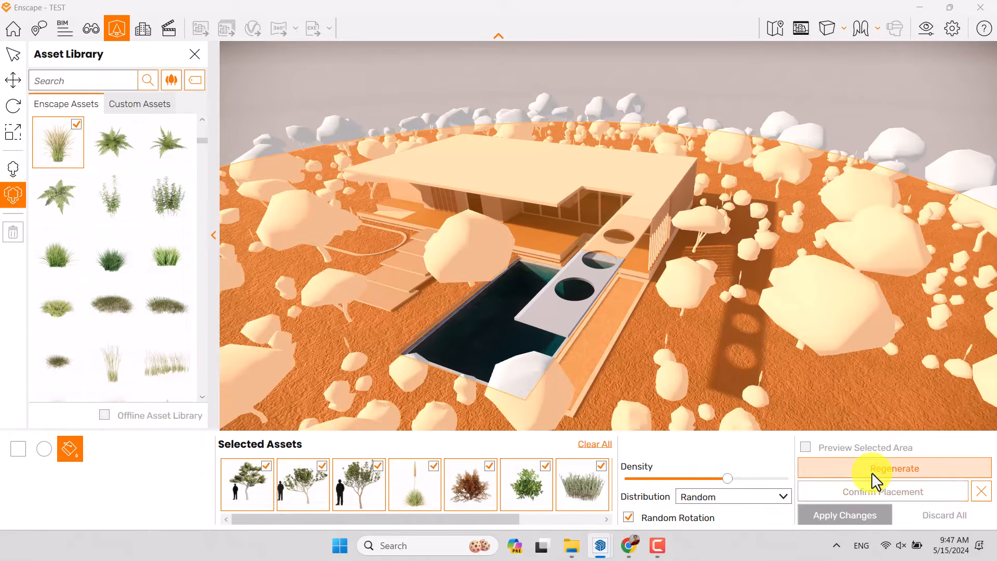
- Confirm the plant placement, apply the changes to the model and close the asset library
left_click(862, 491)
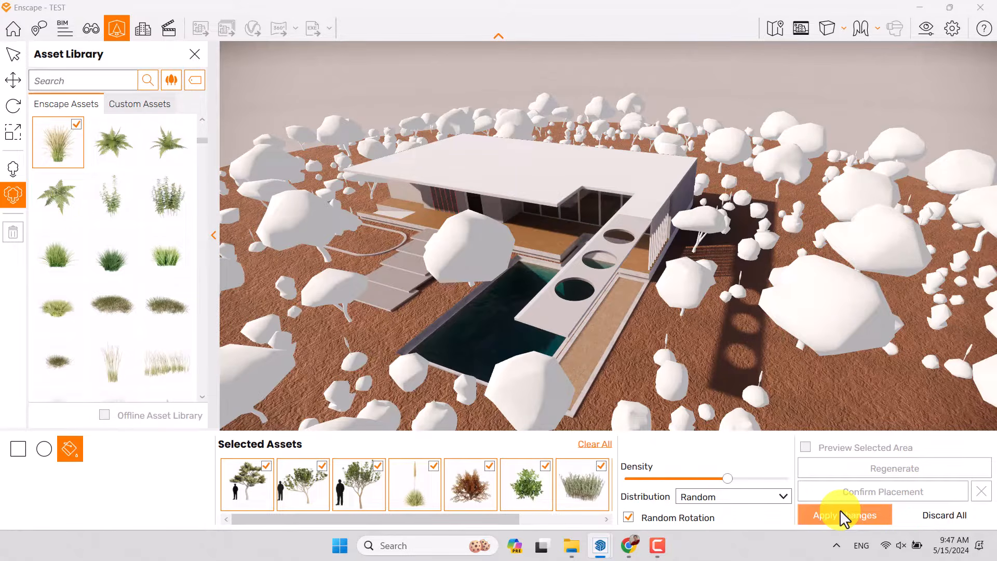
left_click(842, 512)
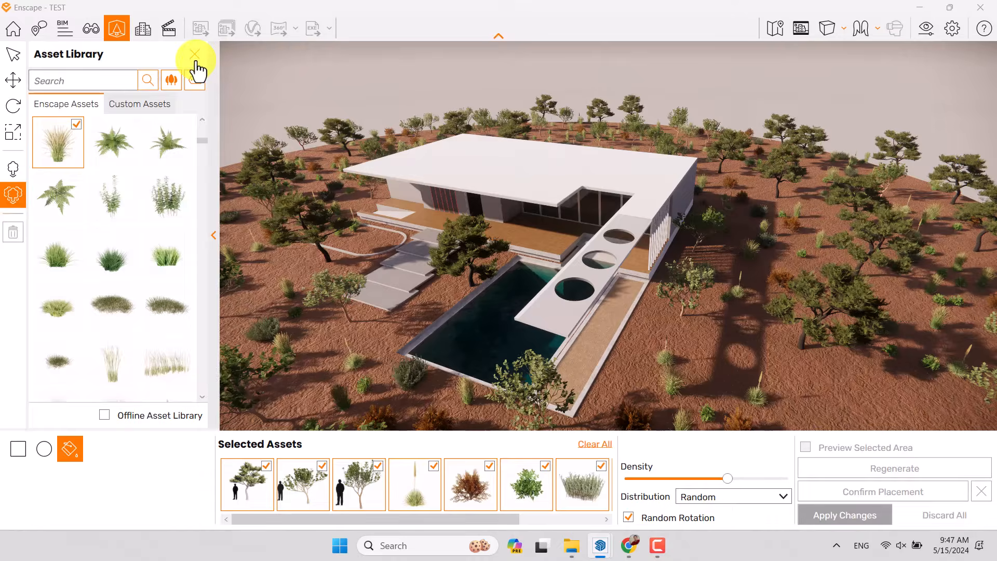
left_click(195, 54)
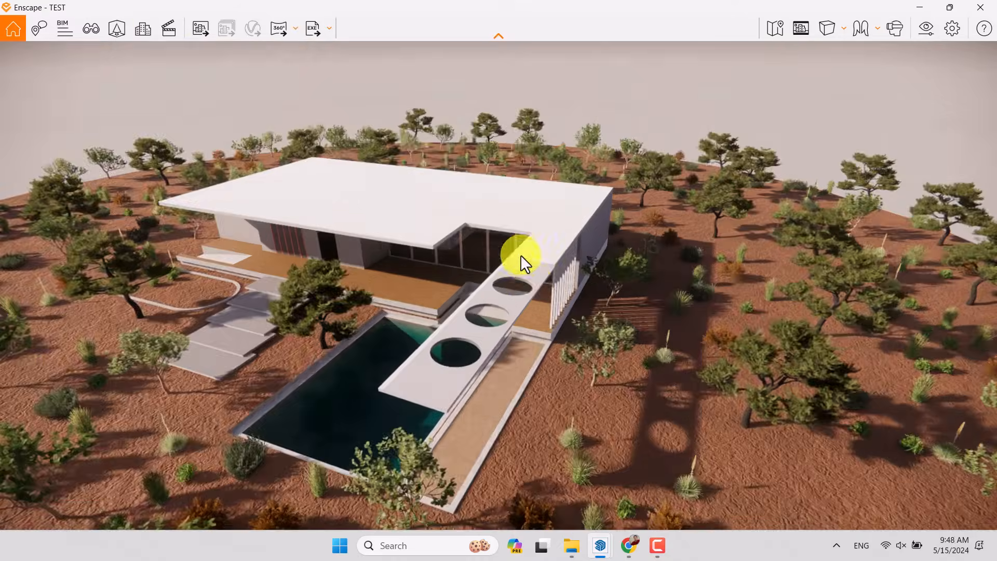
- Delete the small bushes and grasses around the open end of the U-shaped curb beside the terrace and apply the changes
right_click_drag(524, 286, 521, 285)
scroll(522, 285, "up", 5)
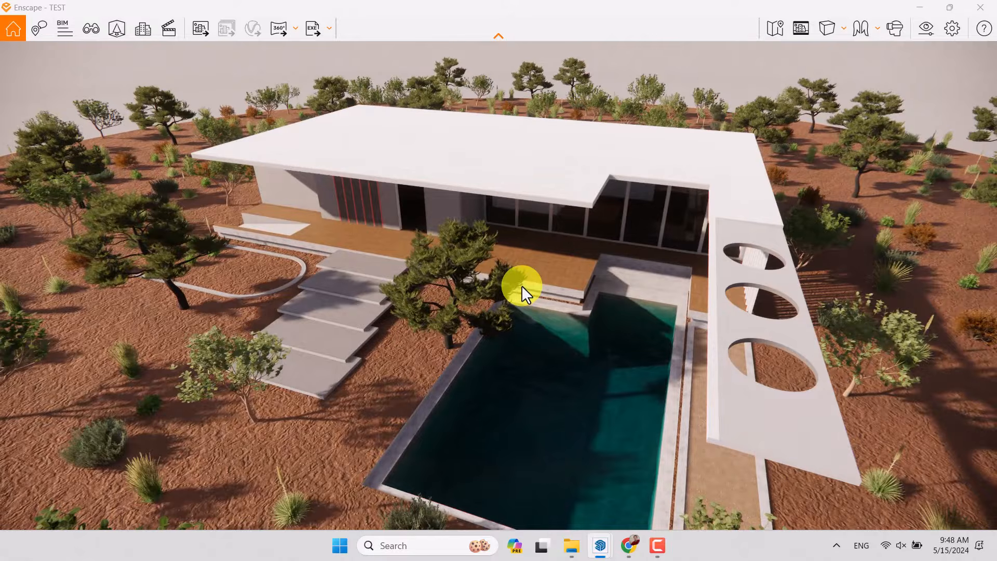
right_click_drag(531, 248, 525, 249)
left_click_drag(525, 250, 518, 218)
key("w")
left_click(111, 30)
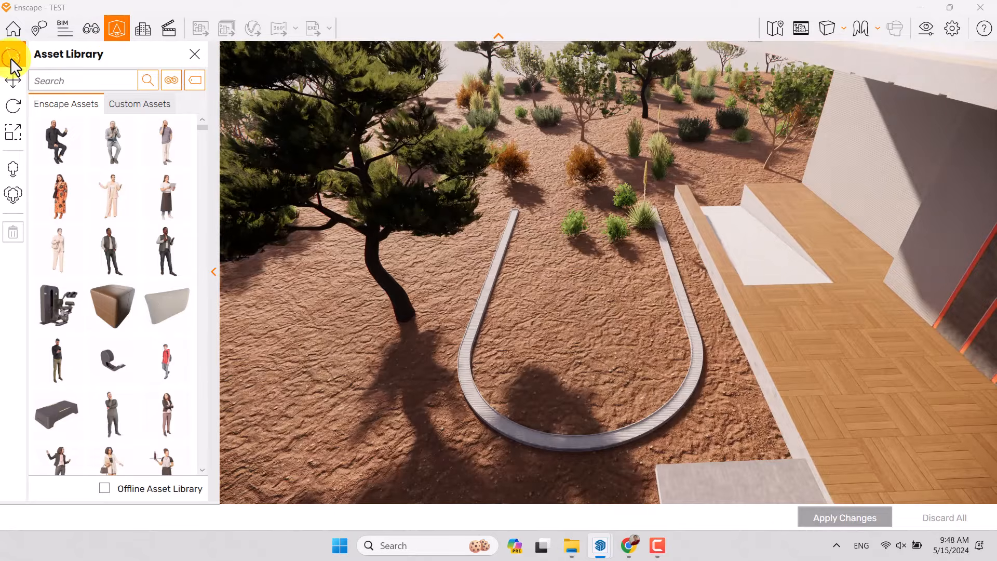
left_click(11, 57)
left_click(572, 231)
left_click(608, 229, "ctrl")
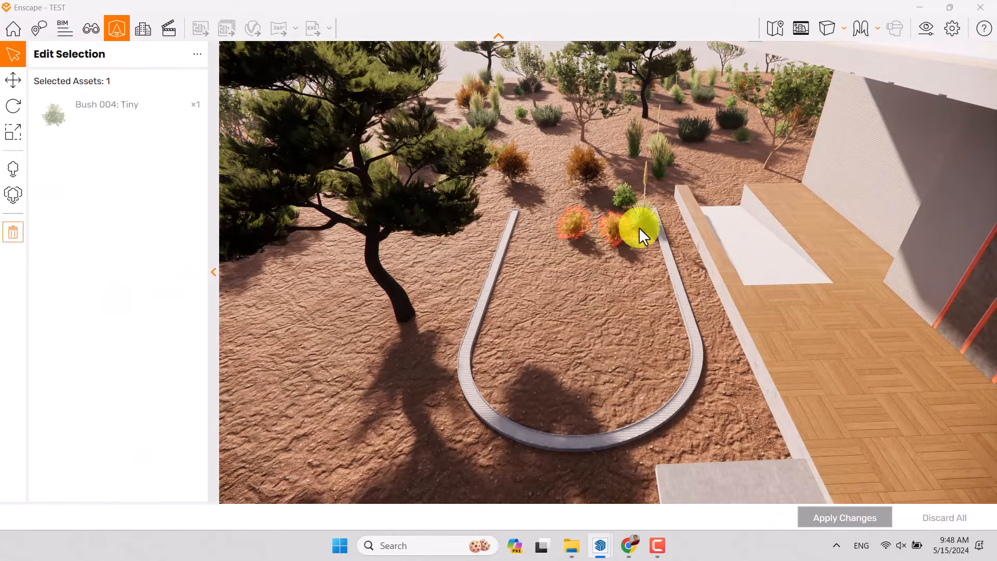
left_click(623, 192, "ctrl")
left_click(582, 172, "ctrl")
left_click(521, 173, "ctrl")
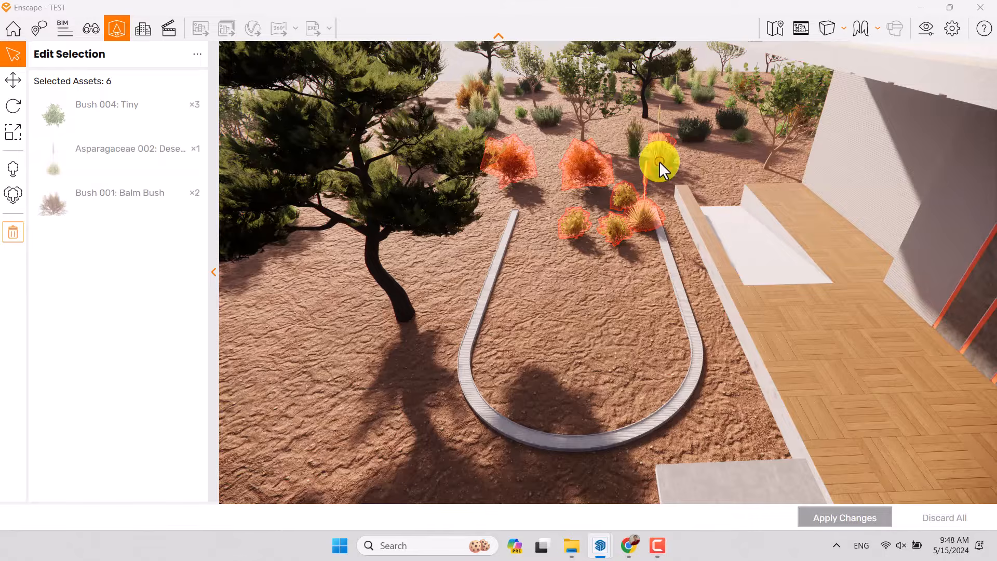
left_click(628, 132, "ctrl")
key("Delete")
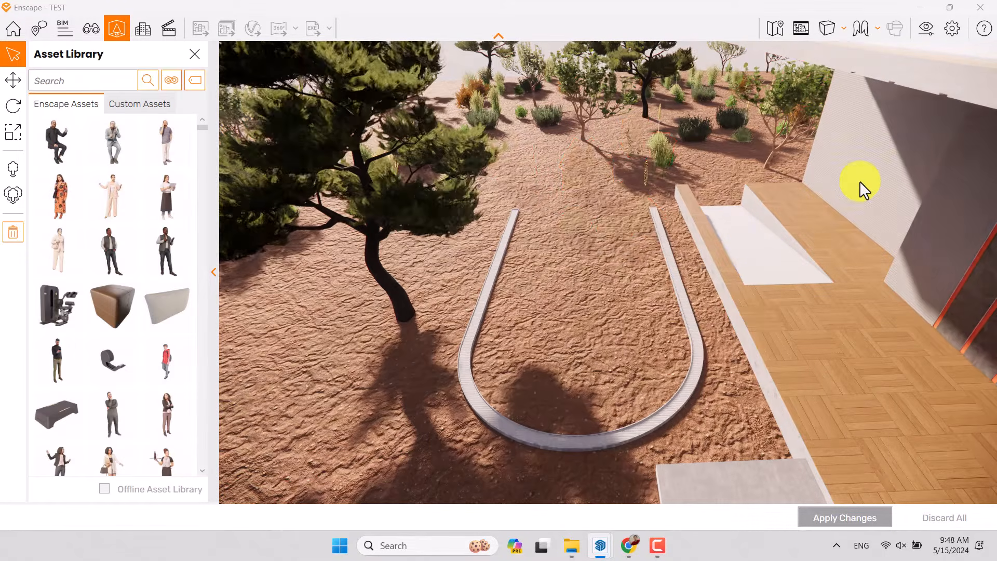
left_click(830, 519)
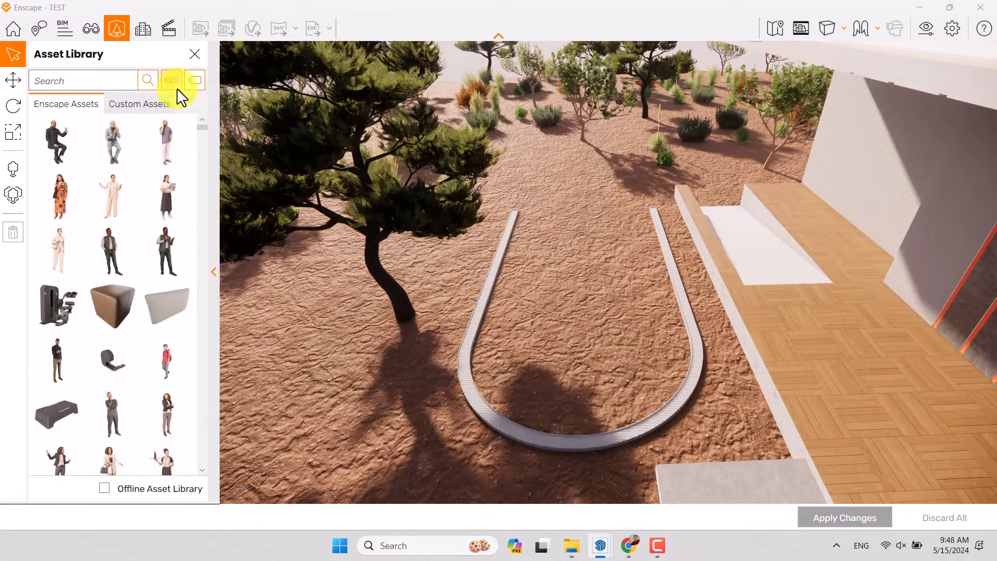
- Limit the asset library to the Vehicles category and browse the available models for a suitable car
left_click(174, 83)
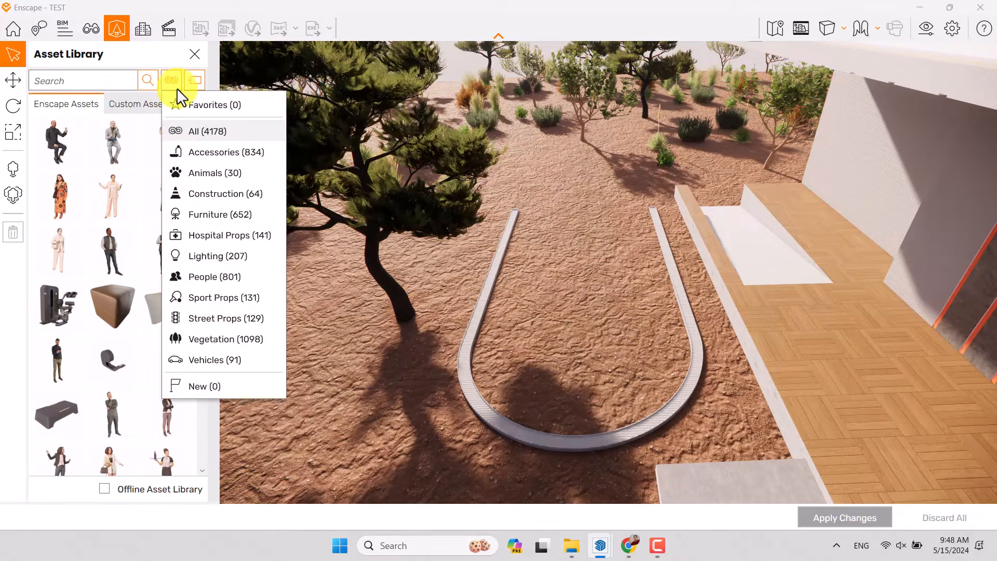
left_click(193, 362)
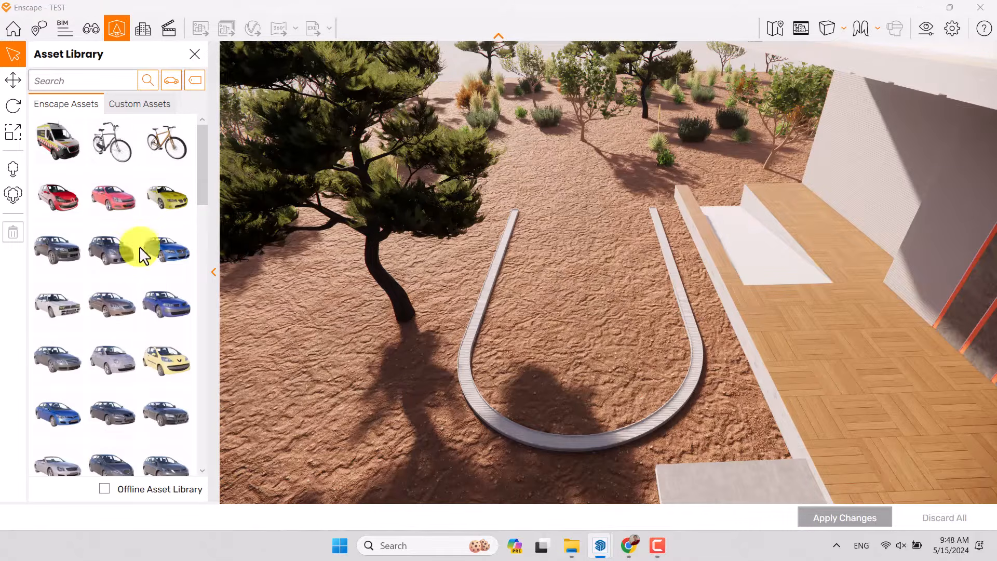
scroll(145, 272, "down", 2)
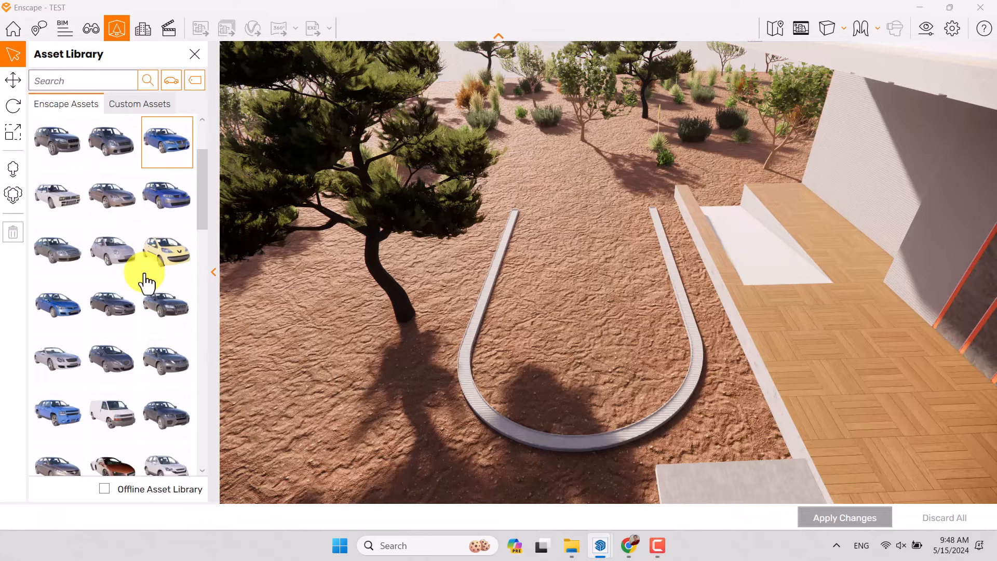
left_click(195, 81)
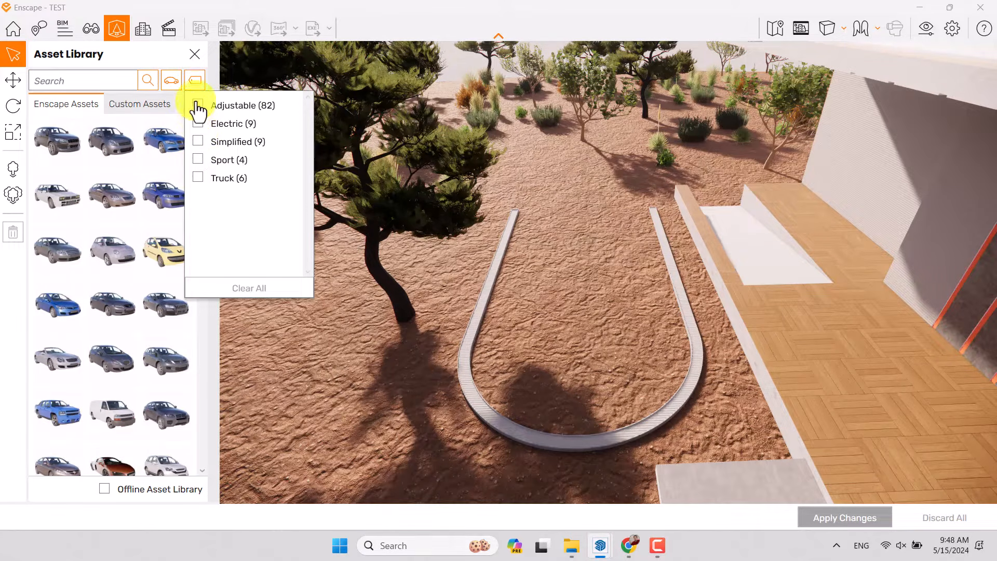
left_click(112, 63)
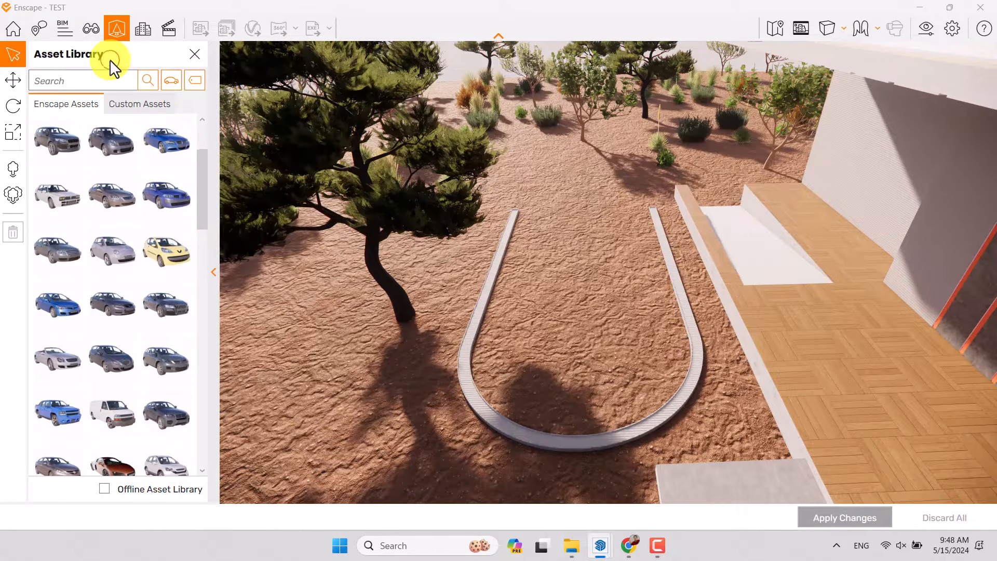
scroll(152, 255, "down", 4)
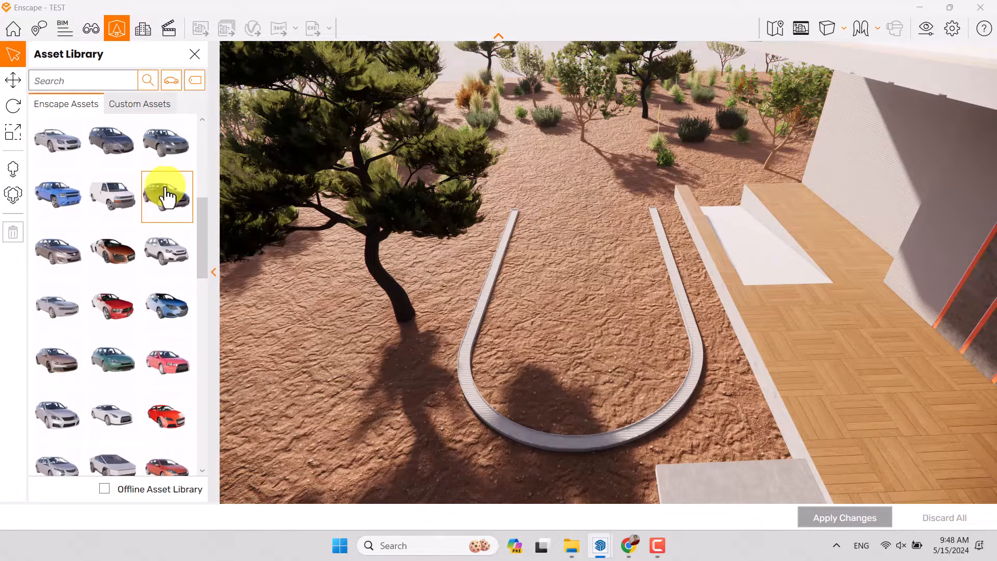
scroll(165, 196, "down", 4)
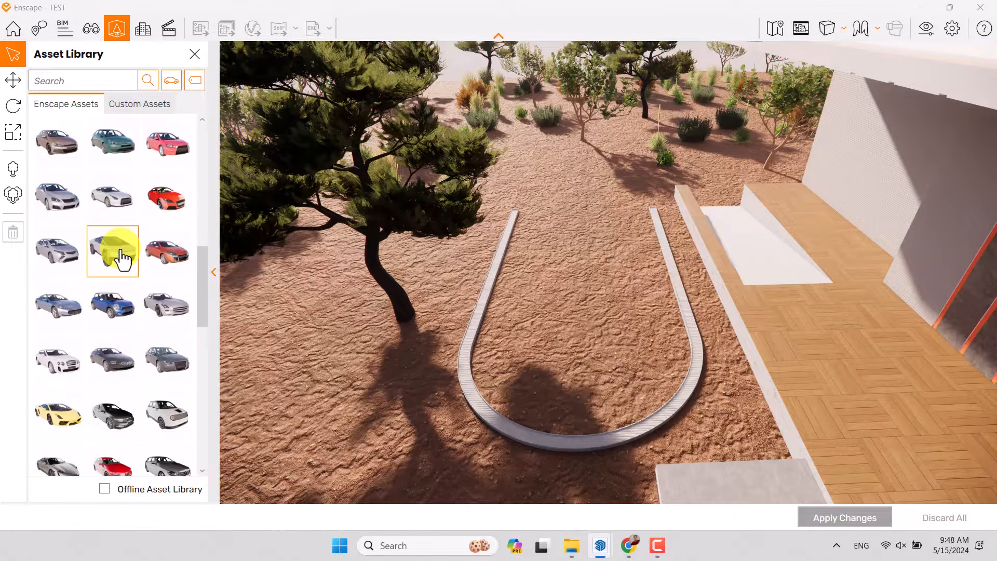
scroll(122, 257, "down", 5)
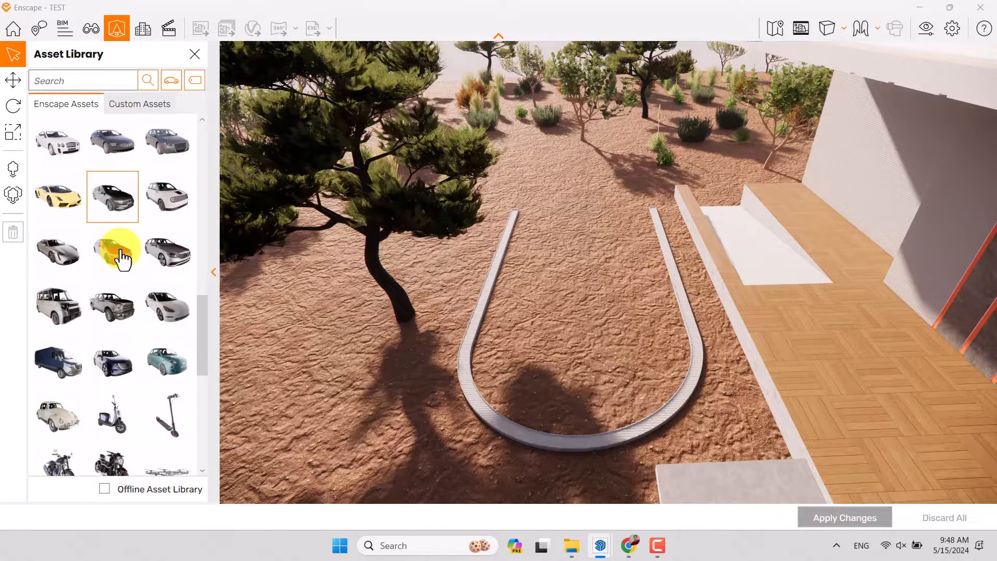
- Place the Car 052 pickup on the ground inside the U-shaped curb and apply the changes
left_click(123, 257)
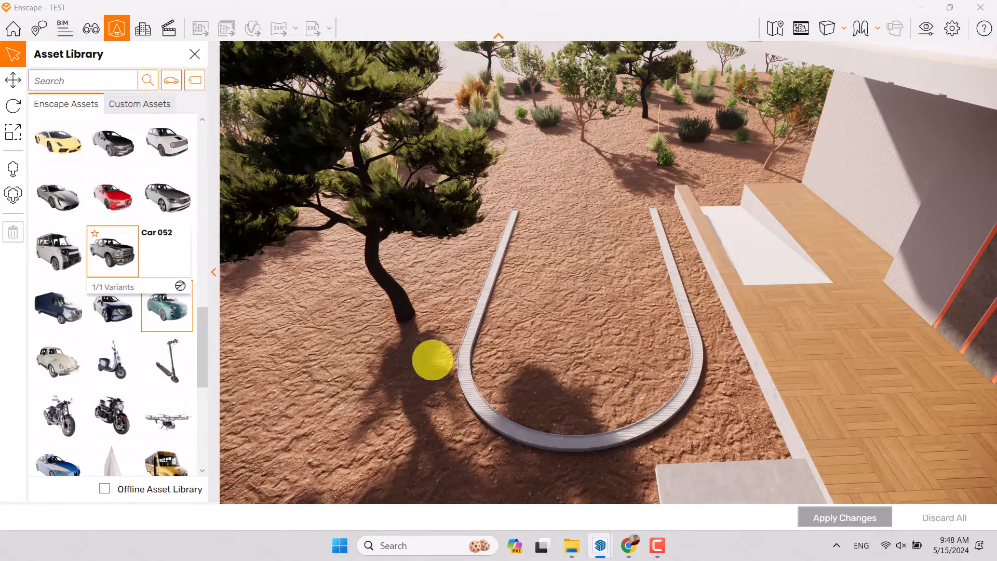
left_click(585, 273)
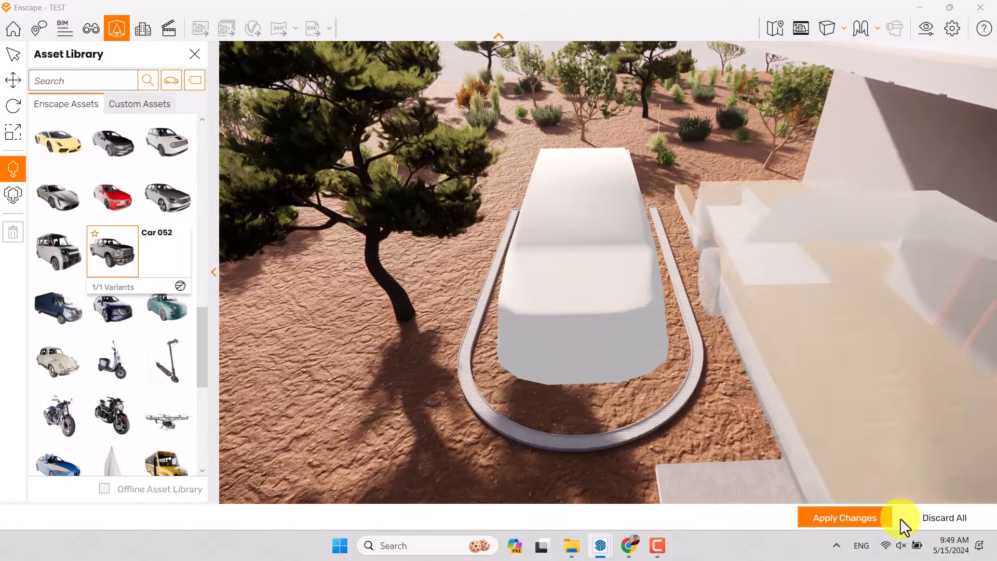
left_click(854, 511)
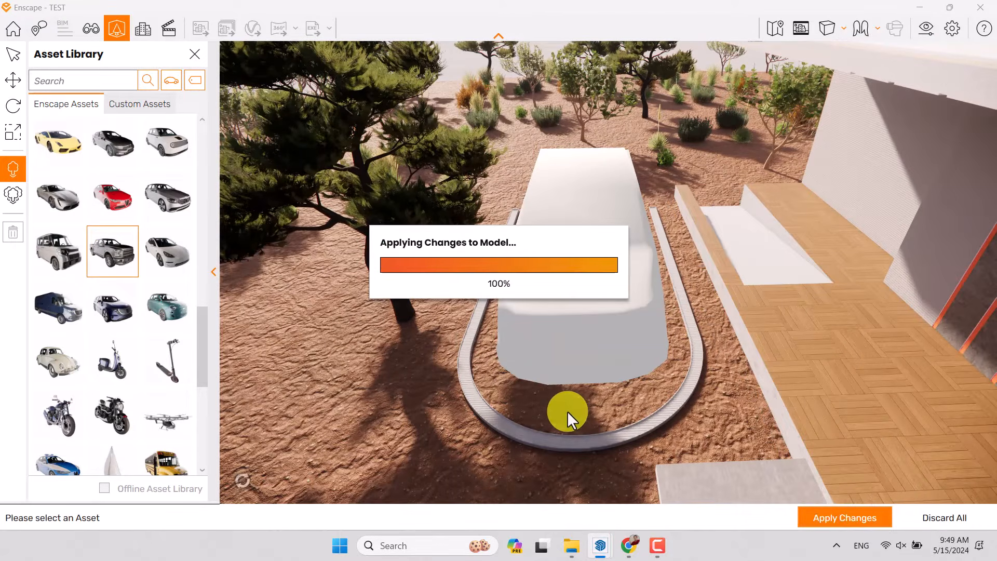
- Go to the wooden terrace and filter the asset library to Furniture with the Outdoorfurniture tag
right_click_drag(567, 407, 526, 387)
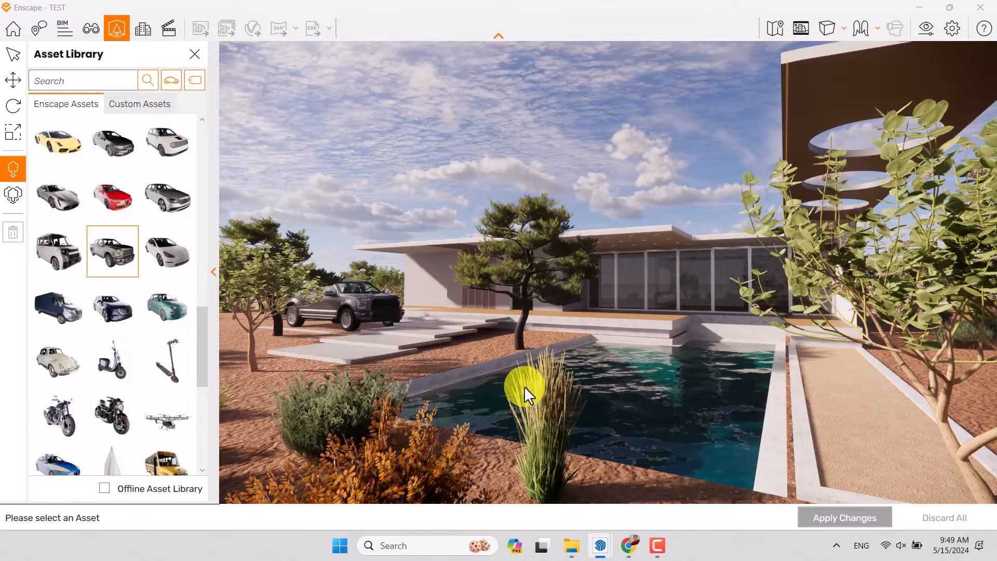
right_click_drag(524, 385, 632, 164)
key("w")
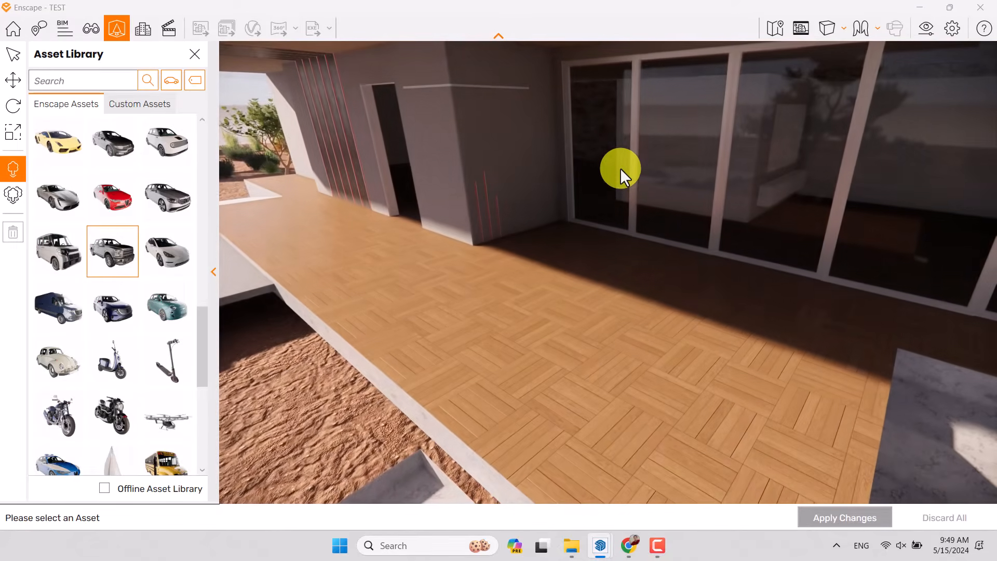
left_click(170, 81)
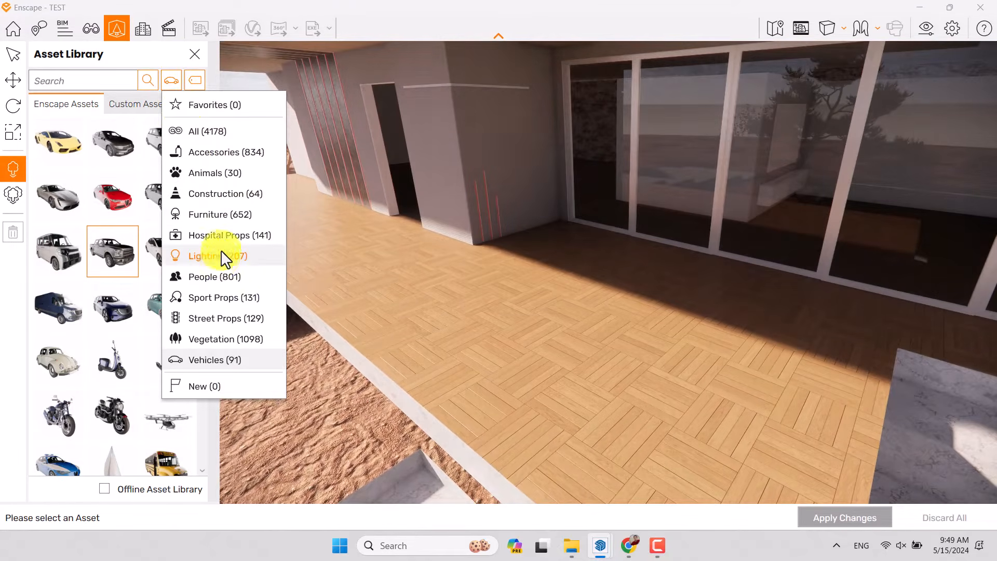
left_click(222, 215)
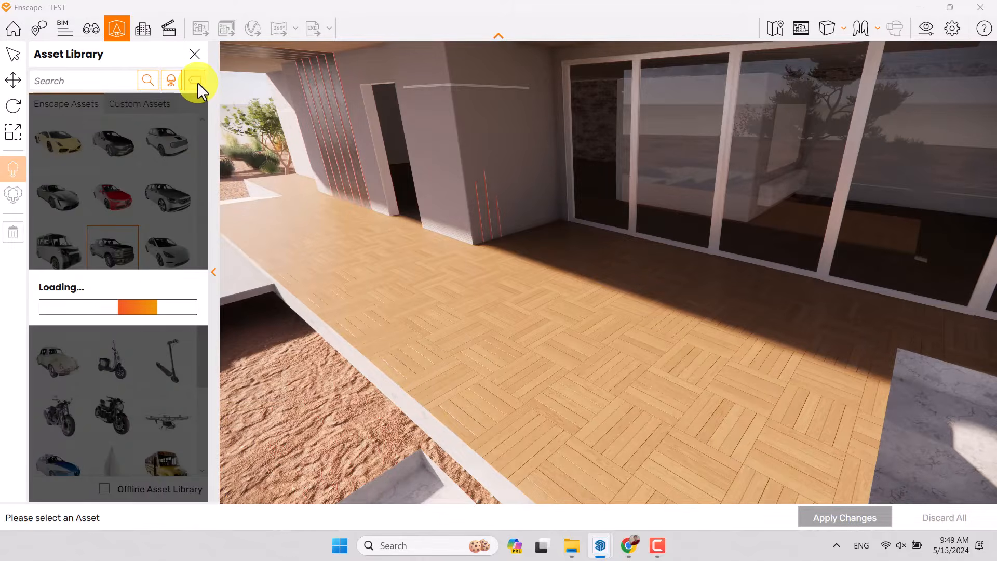
left_click(197, 82)
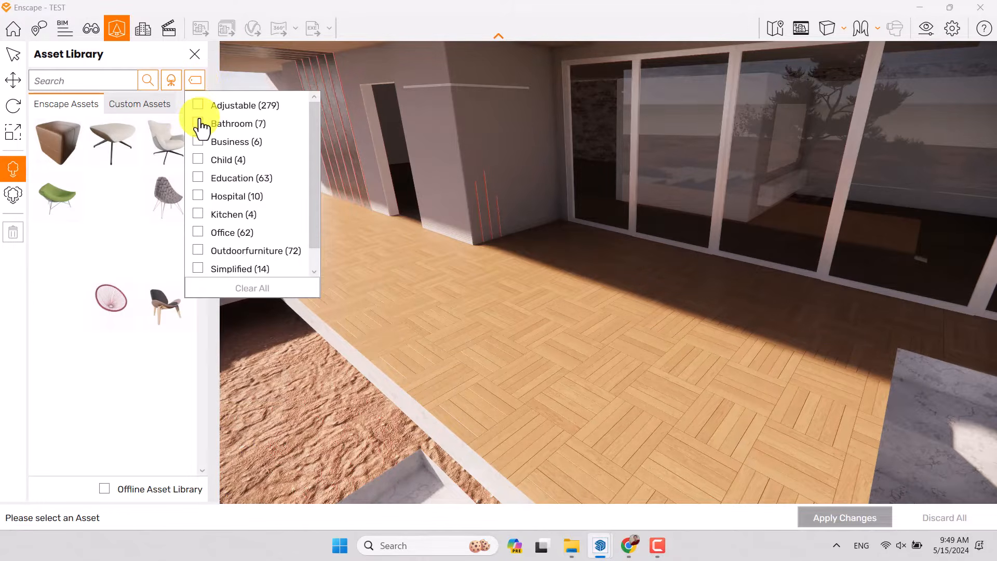
left_click(198, 251)
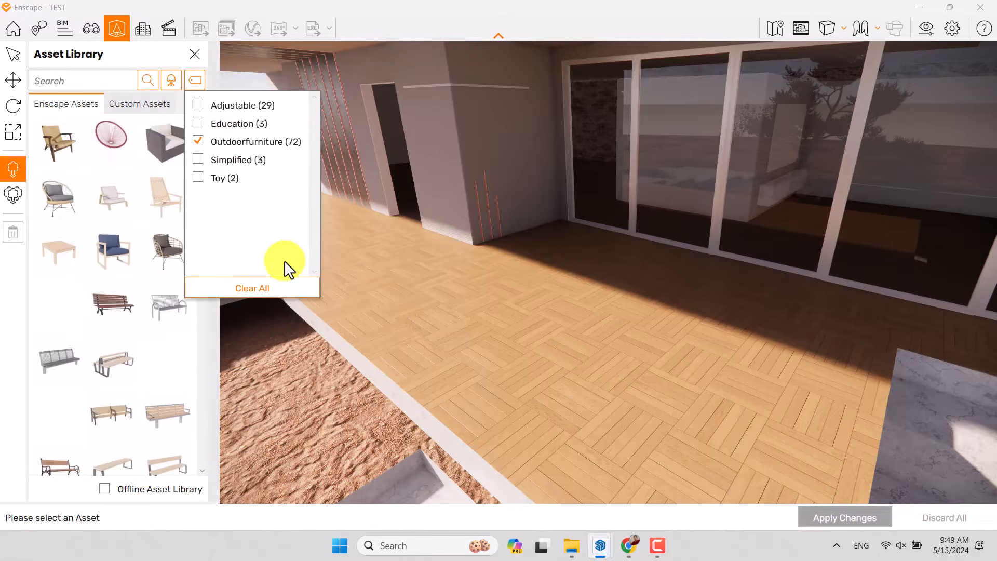
left_click(88, 61)
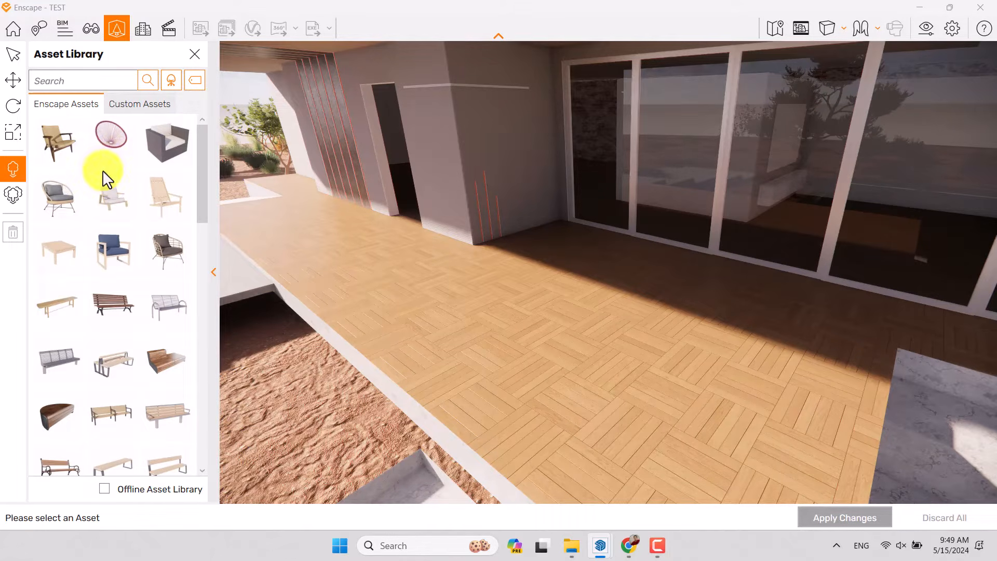
- Place Armchair 047: Outdoor on the terrace beside the grey wall, rotate it to 114° around Y and apply the changes
left_click_drag(63, 210, 559, 284)
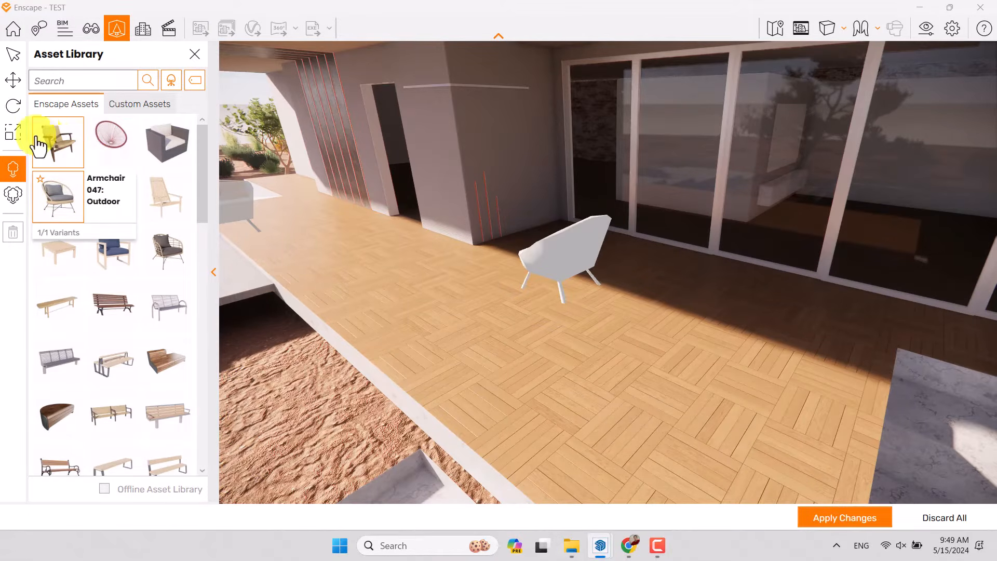
left_click(547, 263)
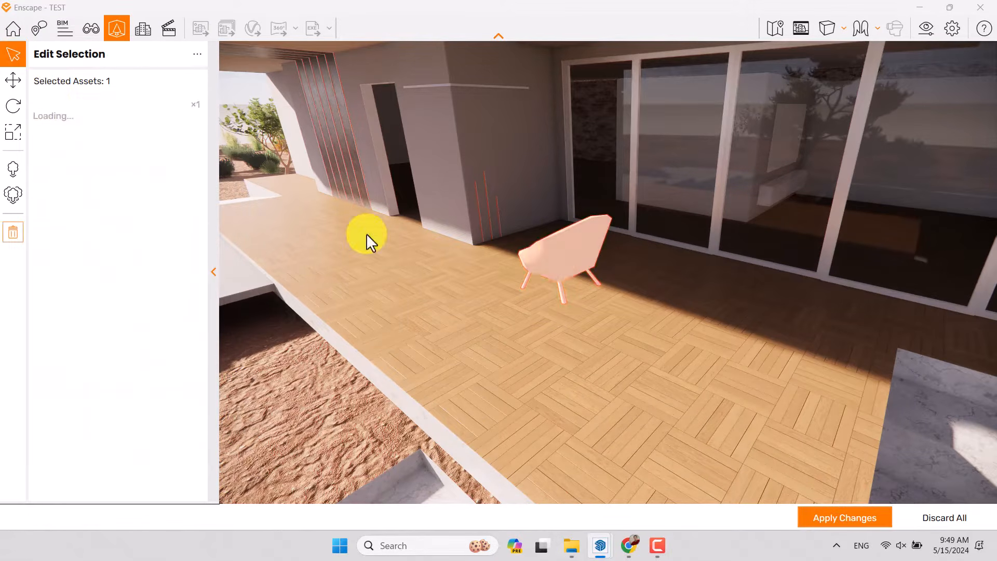
left_click(14, 106)
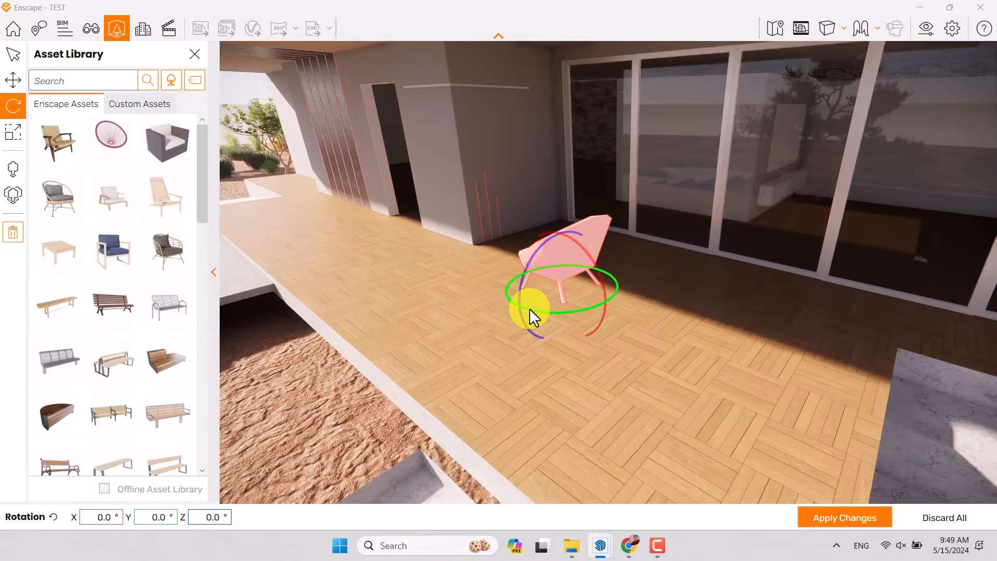
left_click_drag(529, 308, 532, 309)
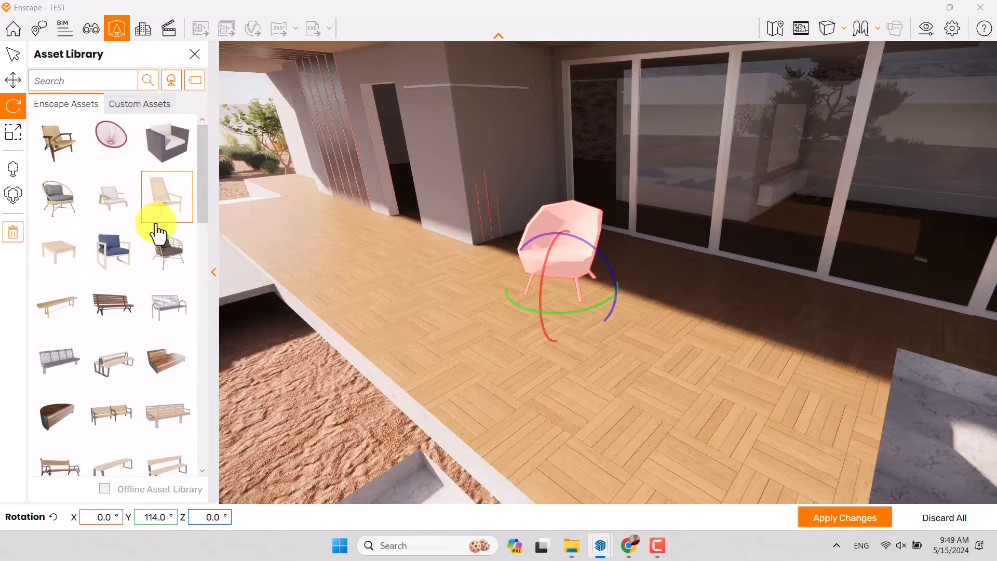
left_click(802, 515)
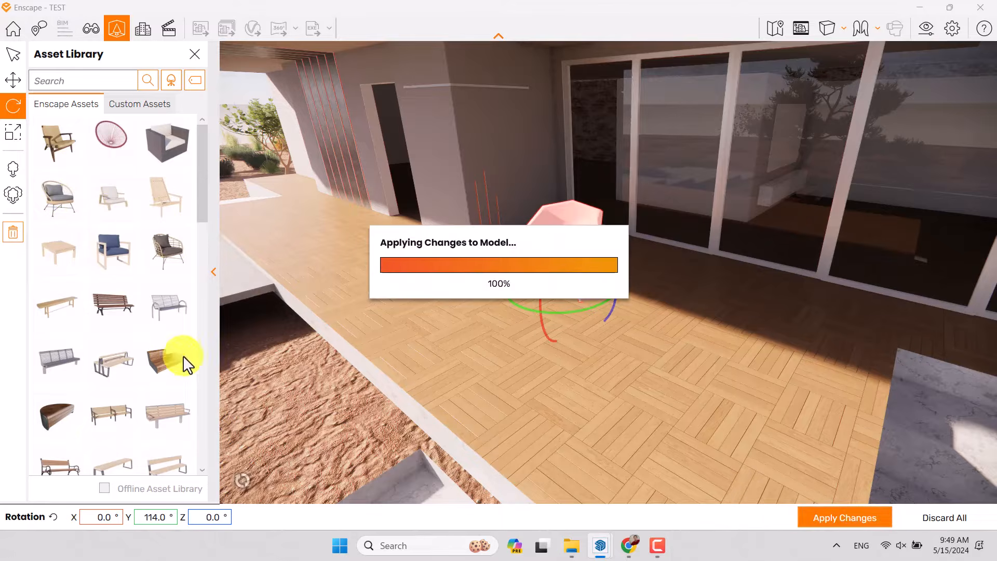
- Place Armchair 052: Outdoor on the terrace near the marble ledge, rotate it to about 72.2° around Y and apply the changes
left_click(181, 247)
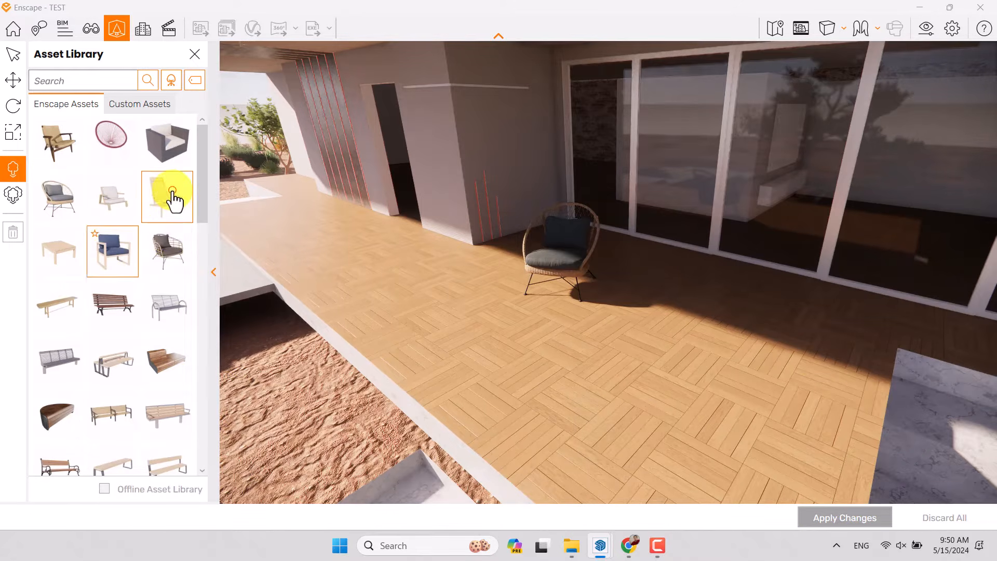
left_click(165, 262)
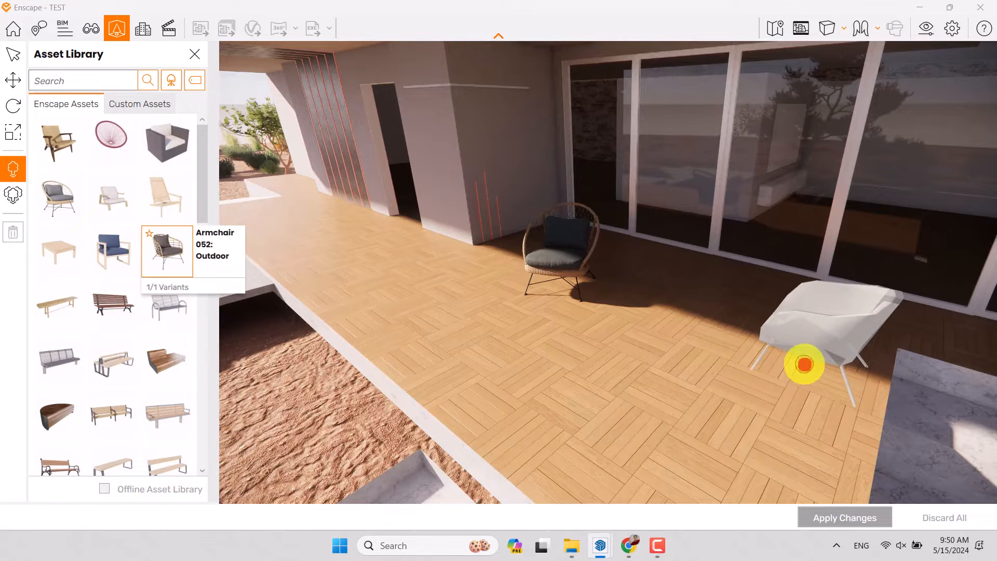
left_click(802, 363)
left_click(15, 55)
left_click(809, 319)
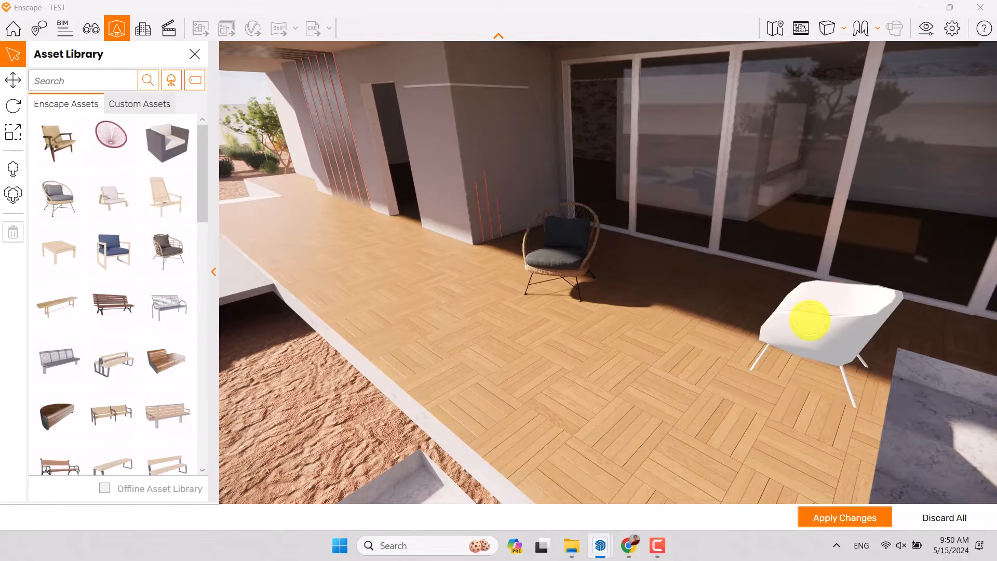
left_click(20, 106)
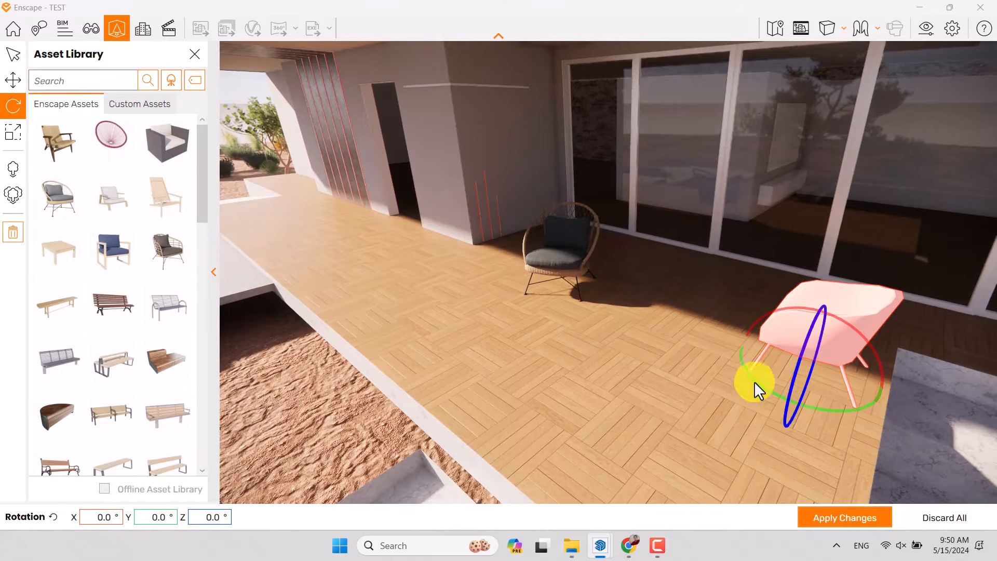
left_click_drag(753, 378, 754, 381)
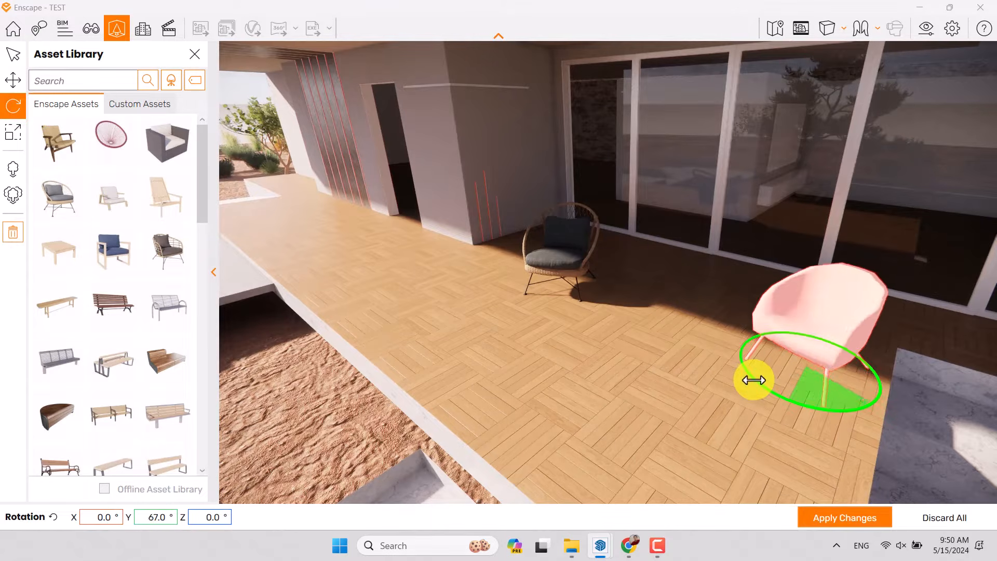
left_click(814, 515)
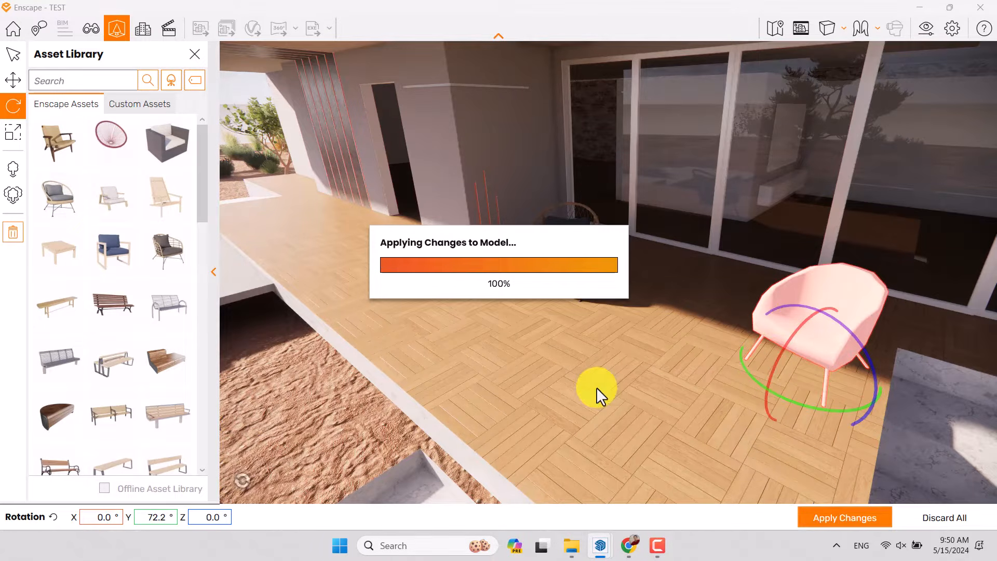
- Find Sunbed 001 among the outdoor furniture and place it on the terrace between the two armchairs
mouse_move(596, 387)
right_mouse_down()
mouse_move(623, 389)
mouse_move(584, 391)
mouse_move(603, 387)
mouse_move(591, 383)
right_mouse_up()
left_click(106, 356)
scroll(100, 345, "down", 4)
scroll(101, 347, "down", 4)
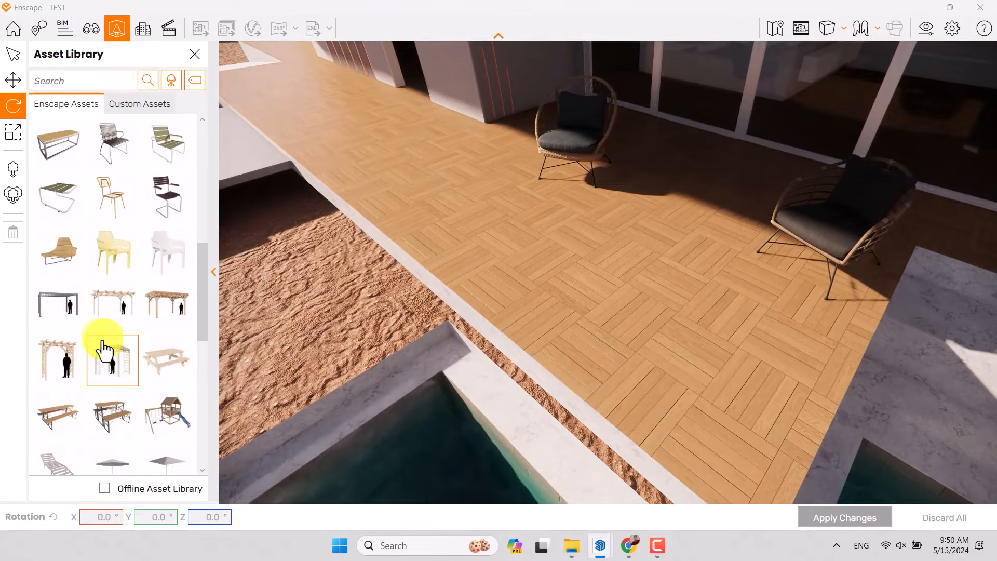
scroll(101, 346, "down", 4)
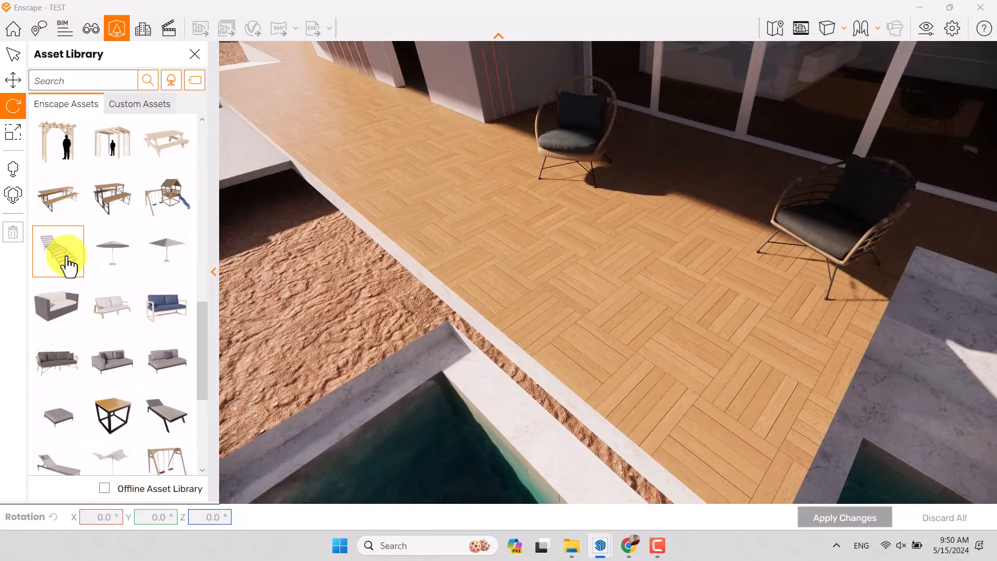
scroll(67, 265, "down", 1)
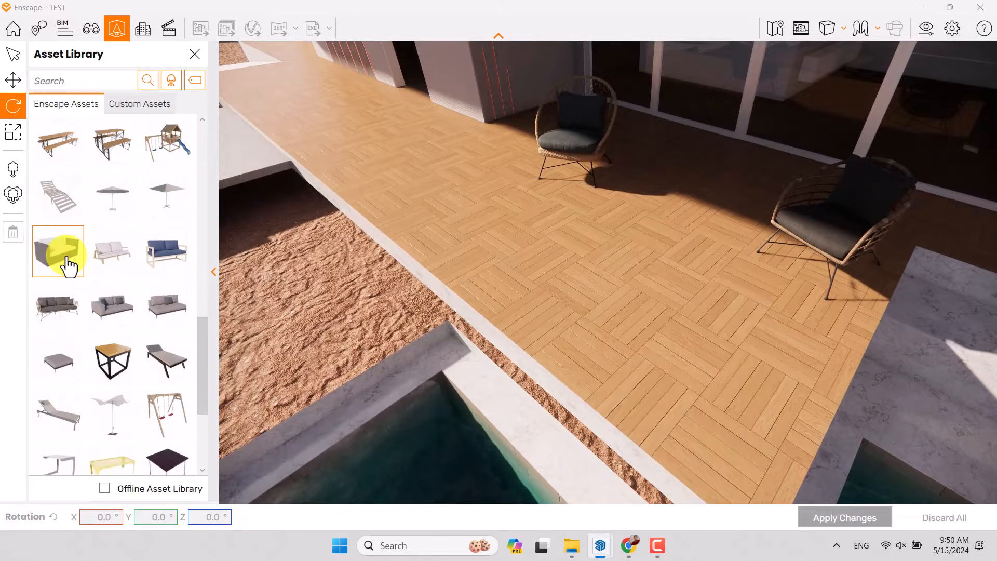
left_click(57, 416)
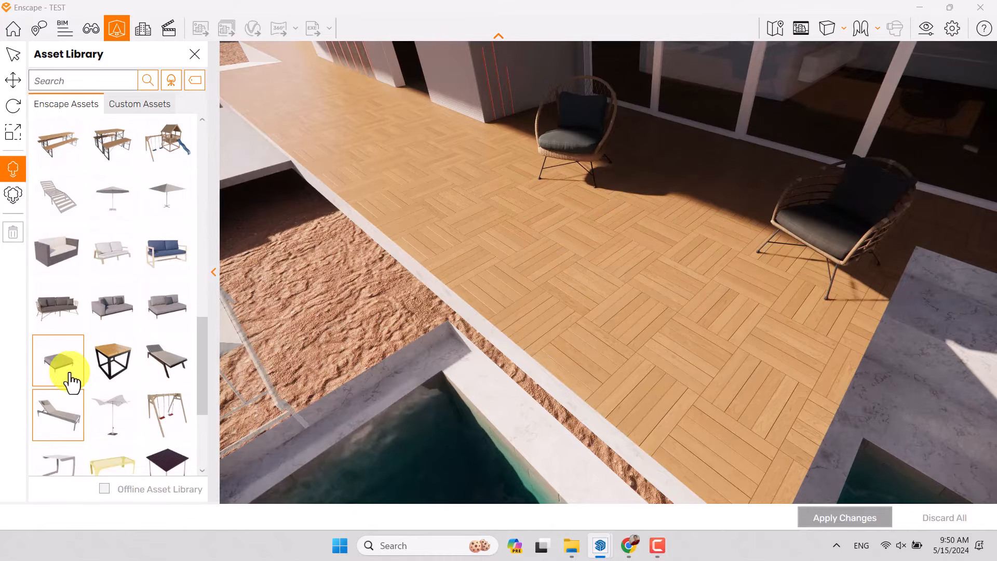
left_click(165, 365)
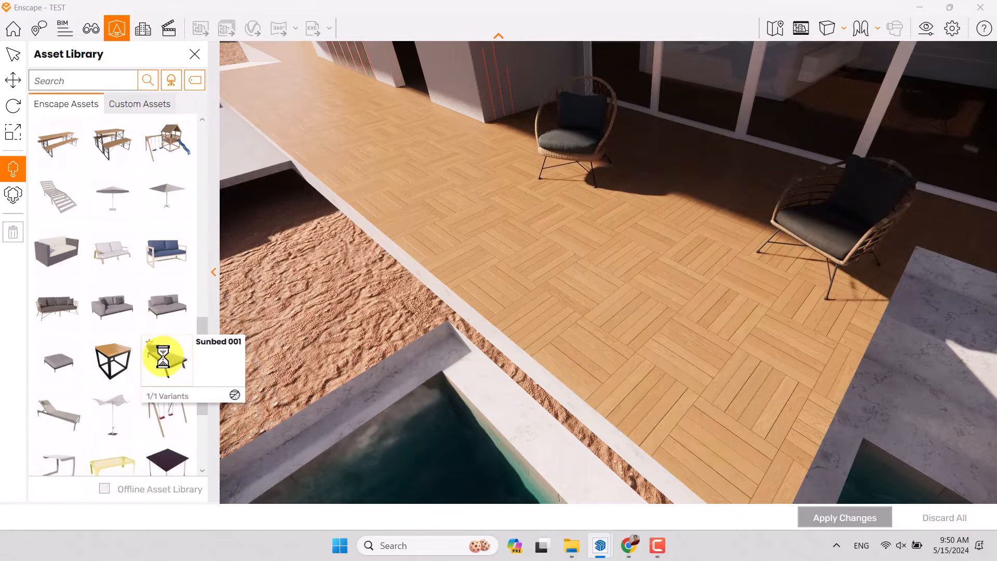
left_click(656, 225)
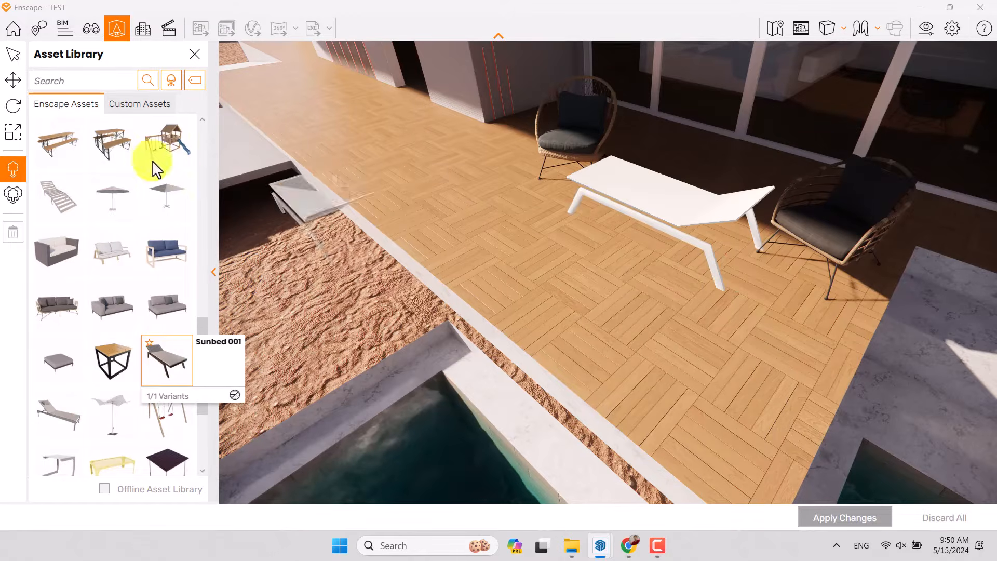
- Rotate the sunbed to about 109.4° around Y, shift it slightly towards the armchair by the grey wall and apply the changes
left_click(618, 207)
left_click(13, 106)
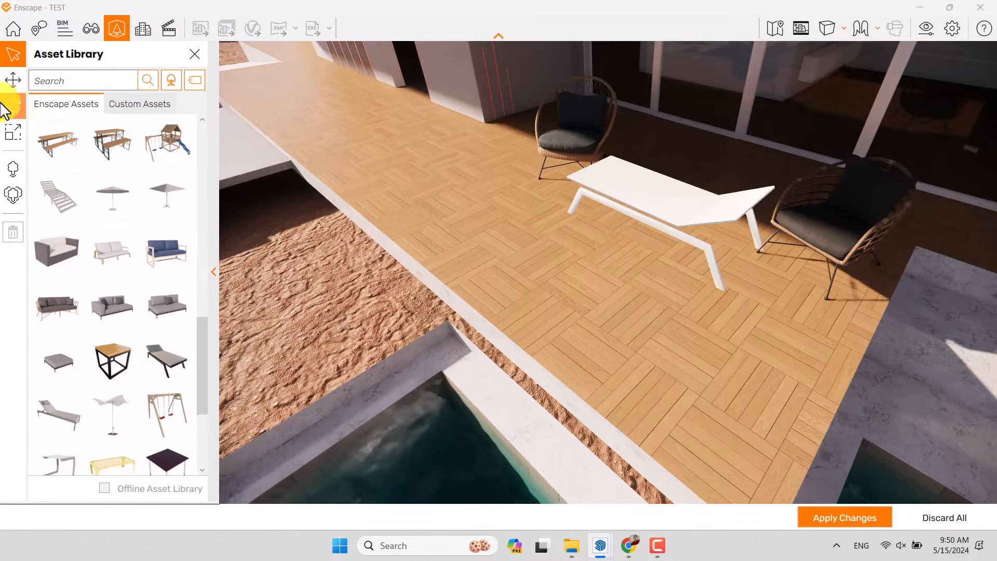
left_click(619, 198)
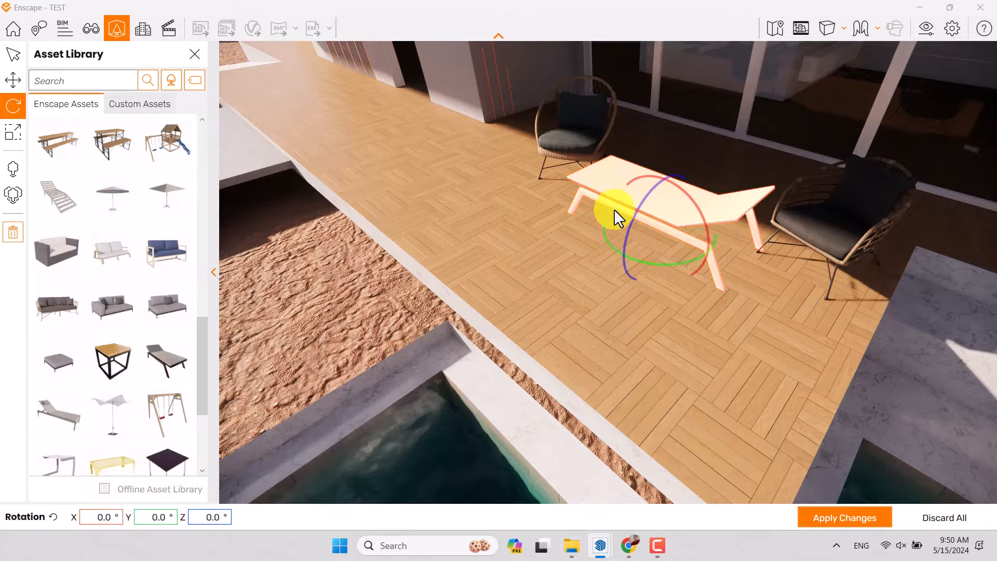
left_click_drag(606, 238, 415, 196)
left_click(13, 79)
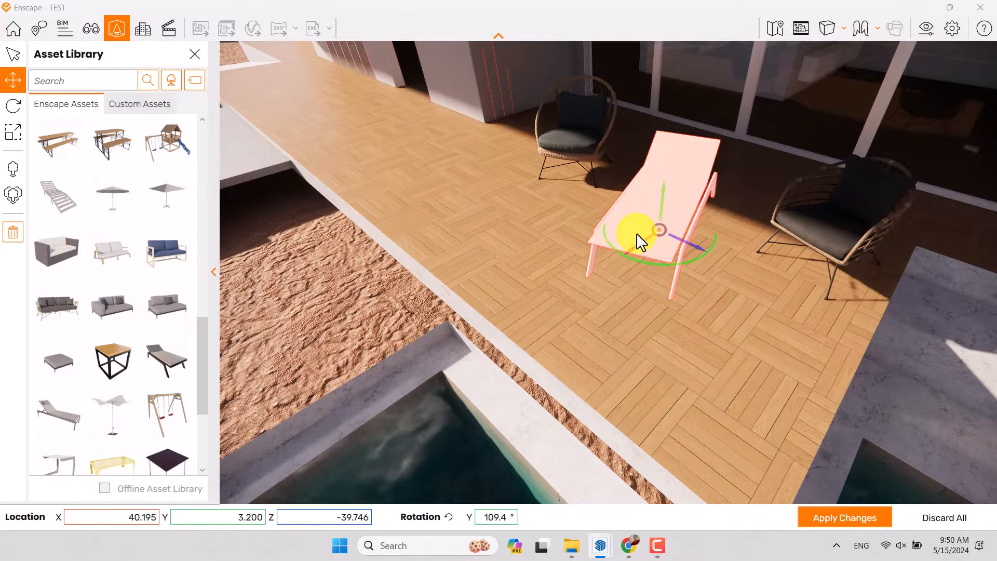
left_click_drag(658, 230, 635, 217)
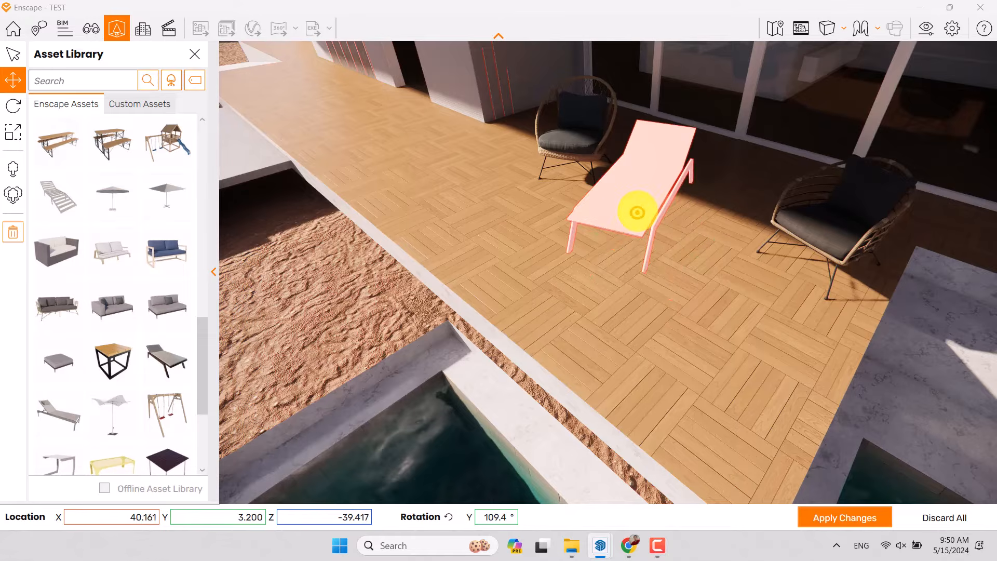
left_click(834, 516)
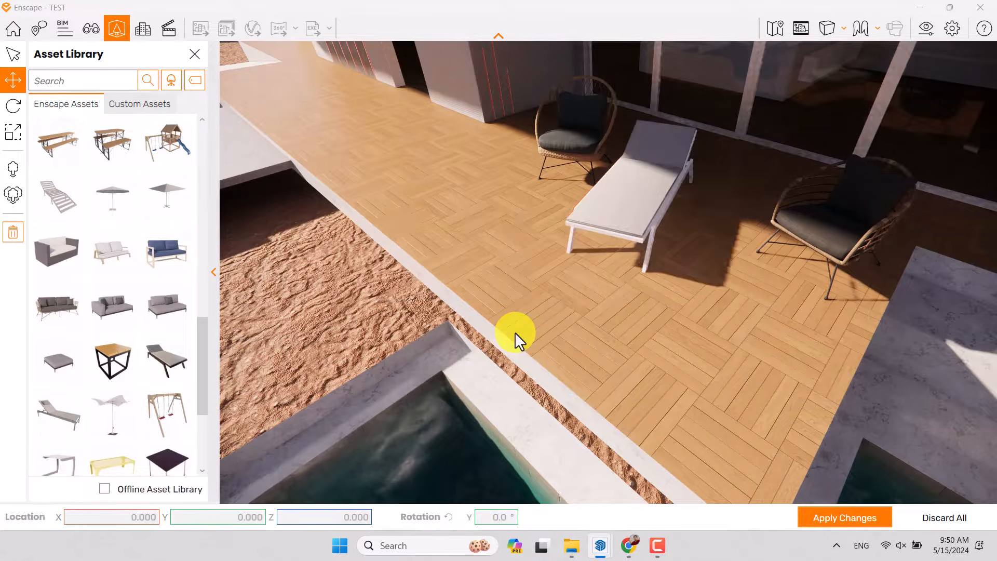
- Go close to the sunbed on the terrace, select it and open its material options
left_click_drag(530, 331, 411, 372)
right_click_drag(410, 372, 447, 402)
key("w")
key("s")
mouse_move(537, 321)
right_mouse_down("shift")
mouse_move(547, 323)
mouse_move(534, 324)
right_mouse_up("shift")
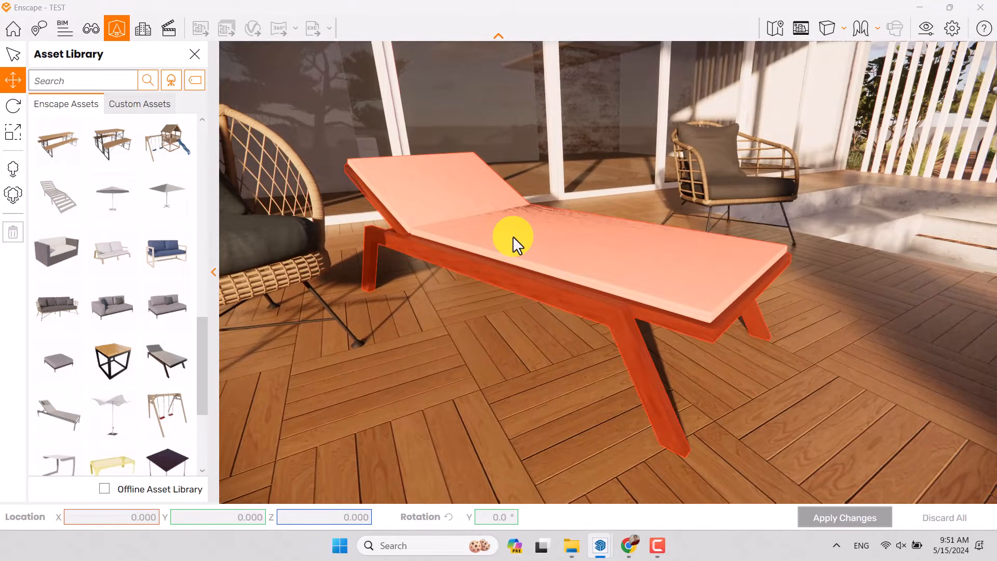
left_click(512, 215)
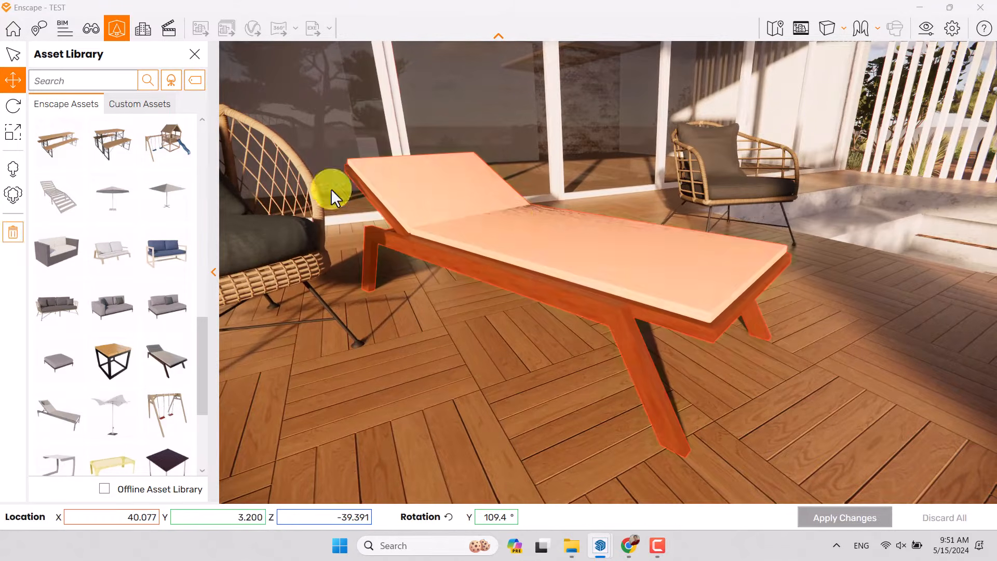
left_click(9, 54)
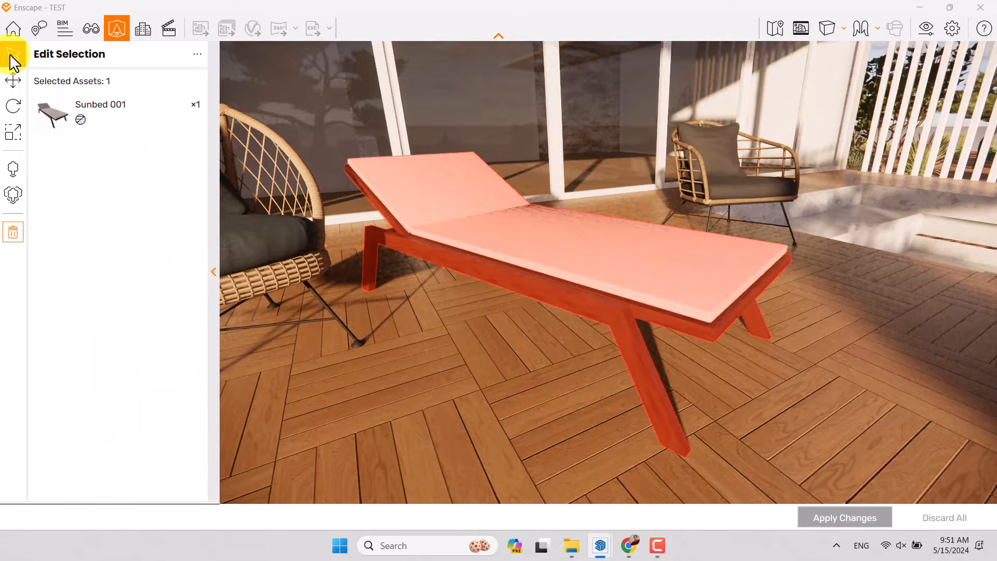
left_click(78, 119)
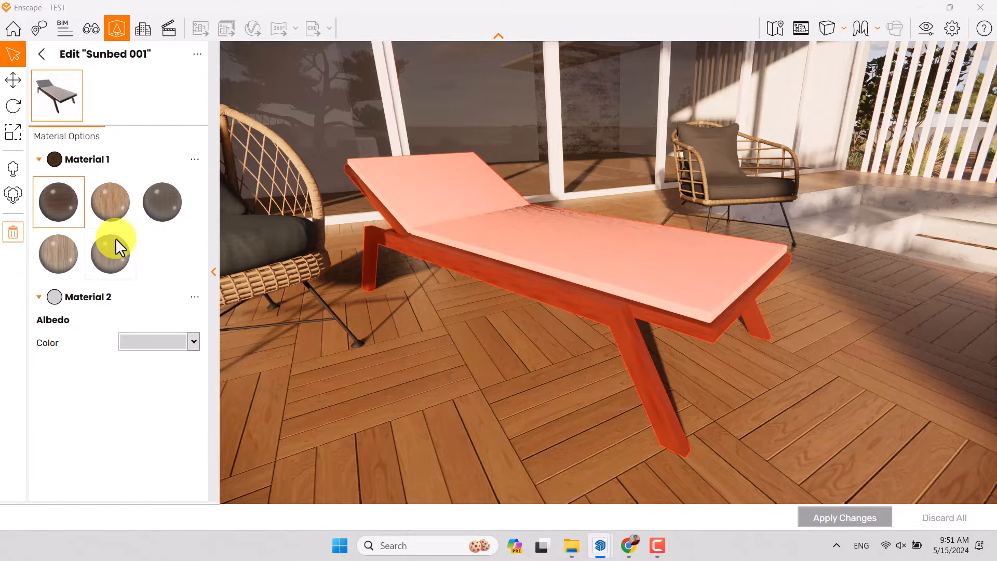
- Try the lighter wood finishes on the sunbed's frame, and turquoise and dark grey as its cushion colour
left_click(117, 207)
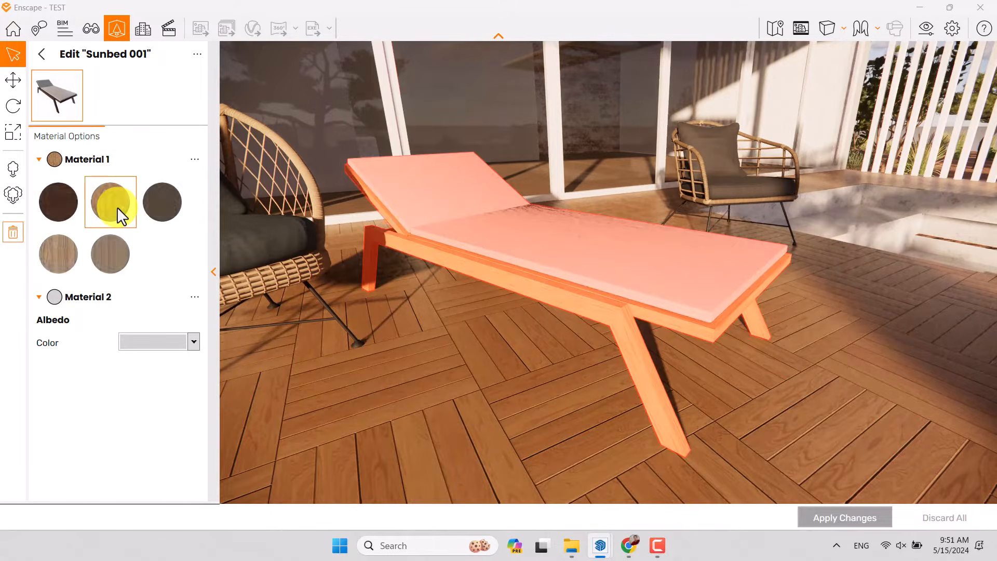
left_click(70, 257)
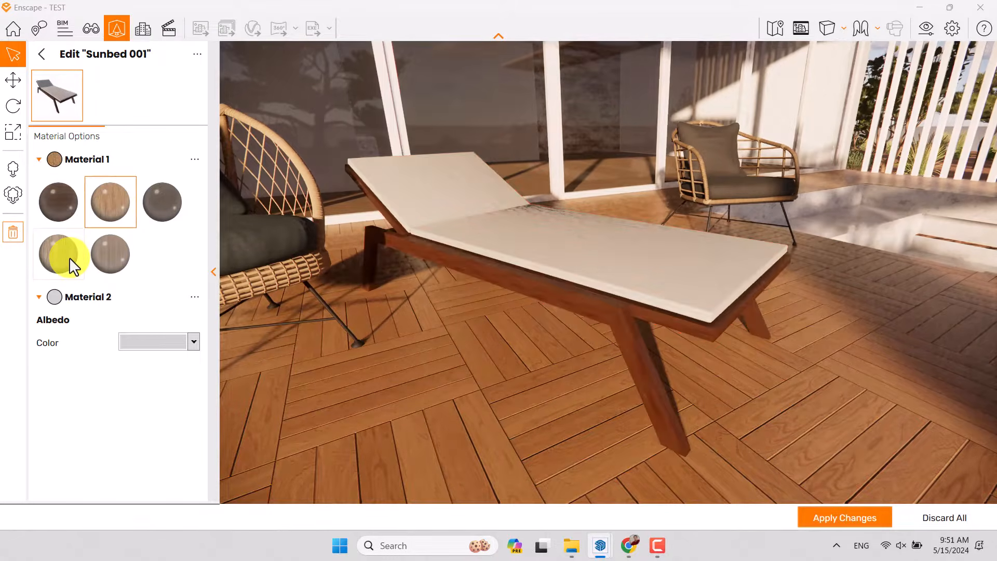
left_click(111, 257)
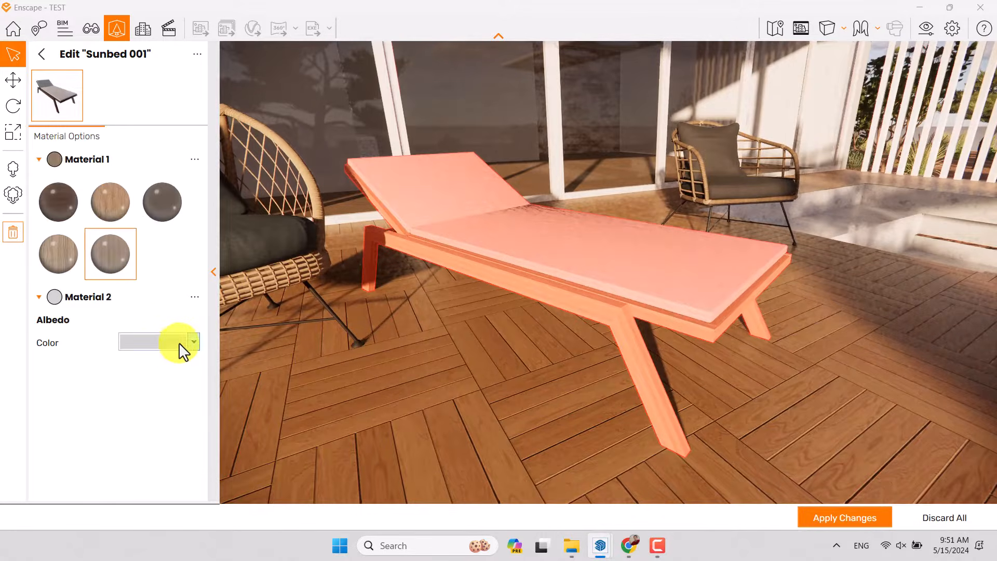
left_click(194, 342)
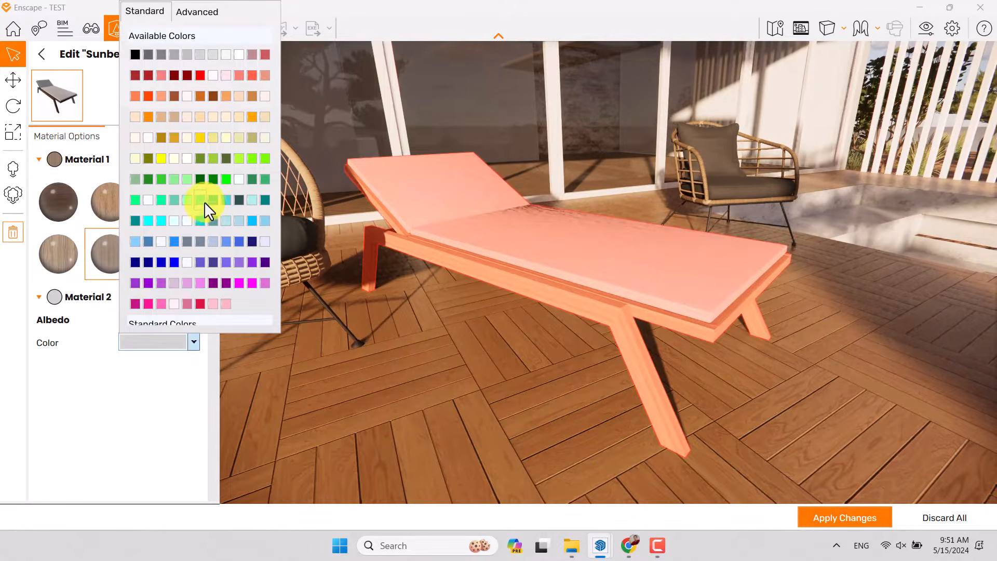
left_click(204, 201)
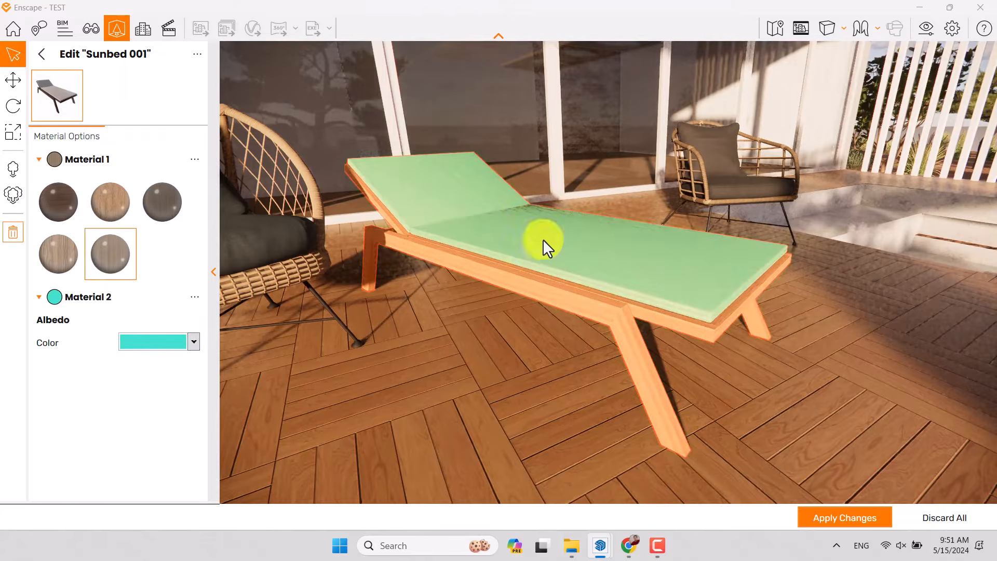
left_click(179, 342)
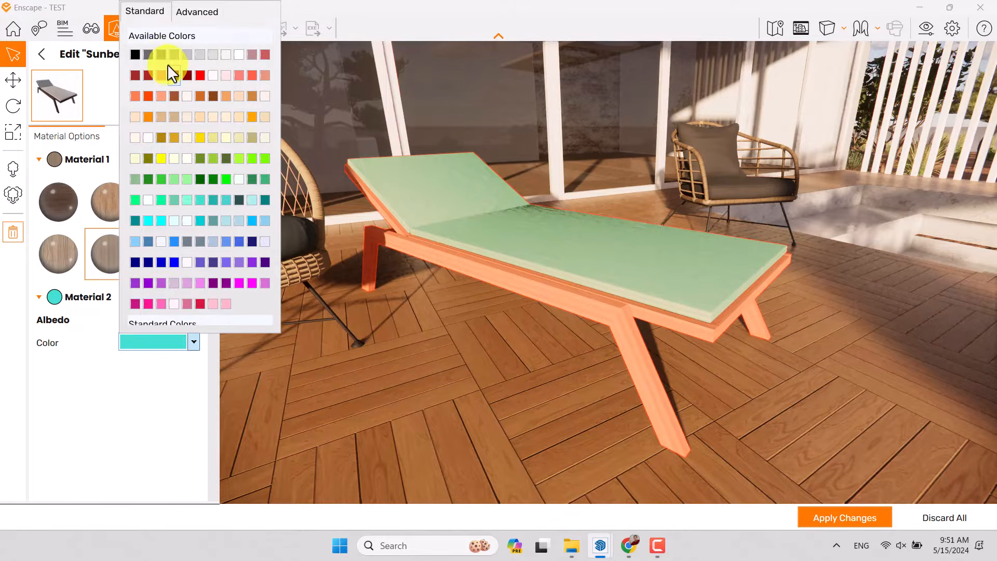
left_click(148, 54)
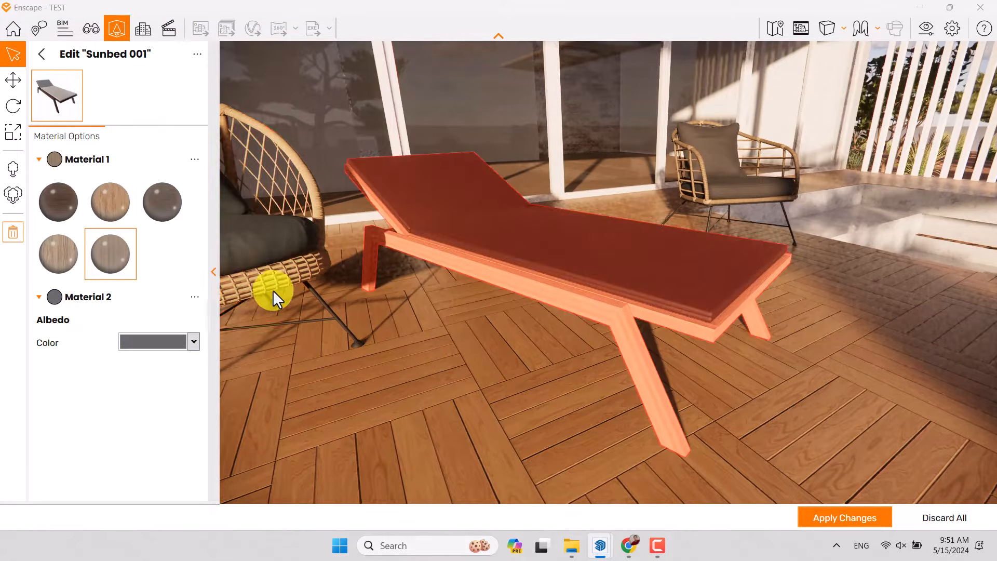
- Set the sunbed's cushion colour (Material 2) to medium grey and its frame (Material 1) to the dark grey-brown wood finish
left_click(166, 339)
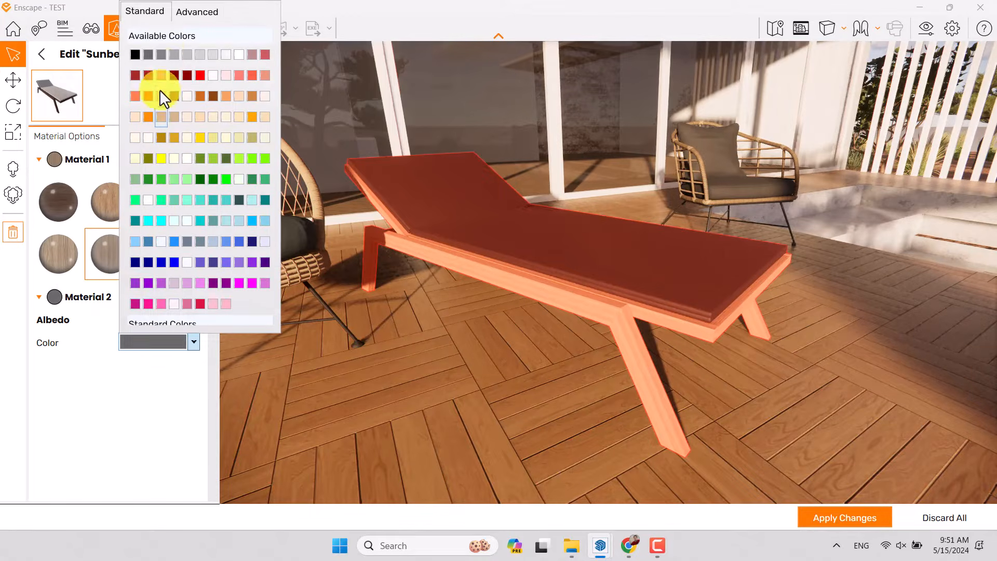
left_click(163, 49)
right_click_drag(445, 363, 450, 358)
left_click(169, 198)
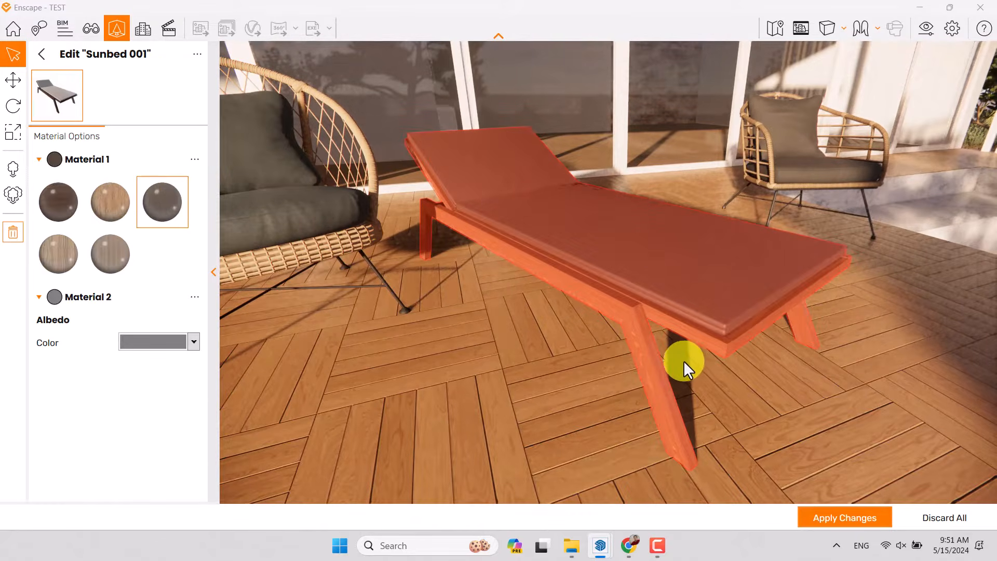
- Apply the sunbed's new cushion and frame materials to the model
left_click(831, 516)
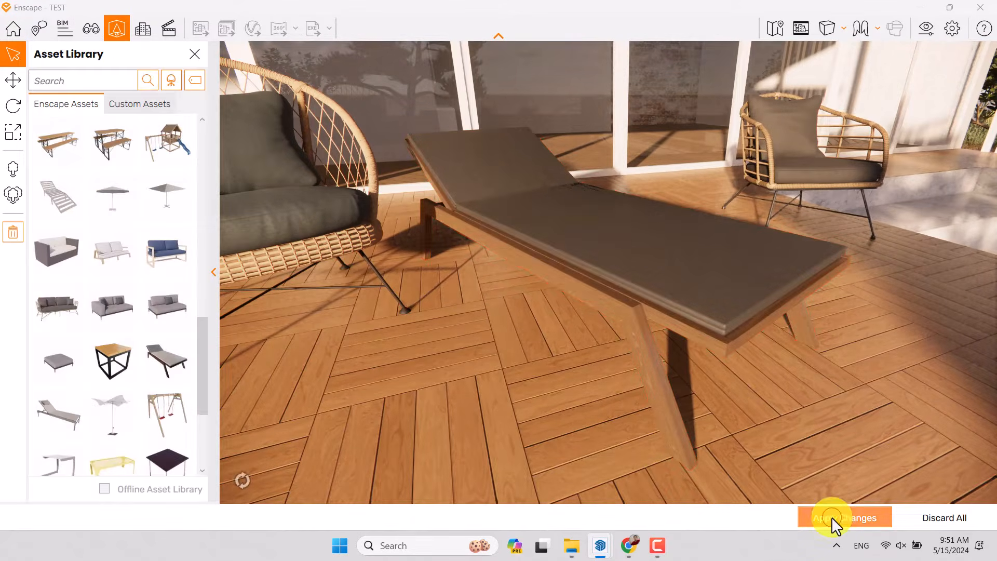
right_click_drag(479, 351, 471, 352)
scroll(469, 351, "down", 5)
scroll(471, 352, "up", 3)
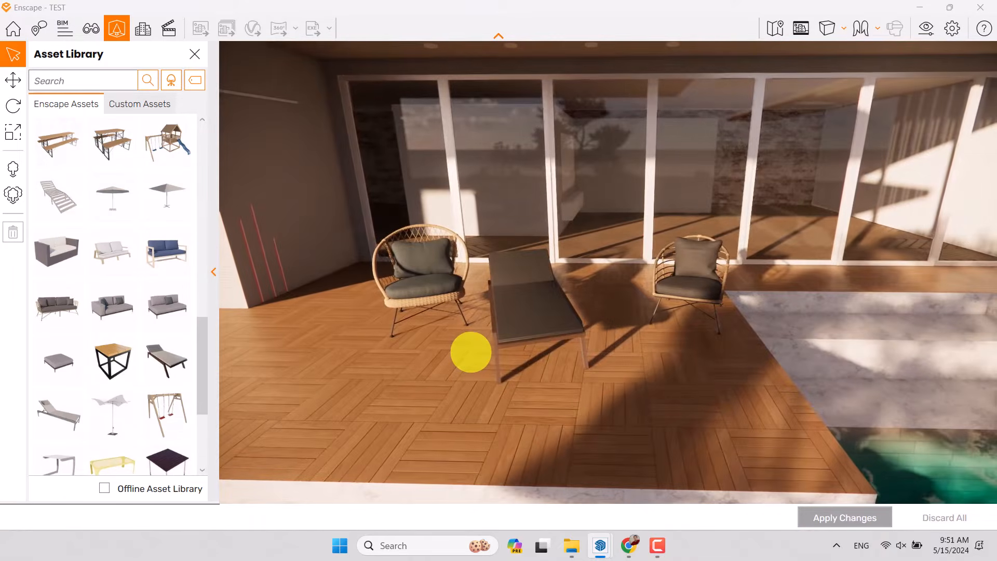
- Move the sunbed slightly towards the glass doors, to X 39.799, and apply the change
left_click(491, 343)
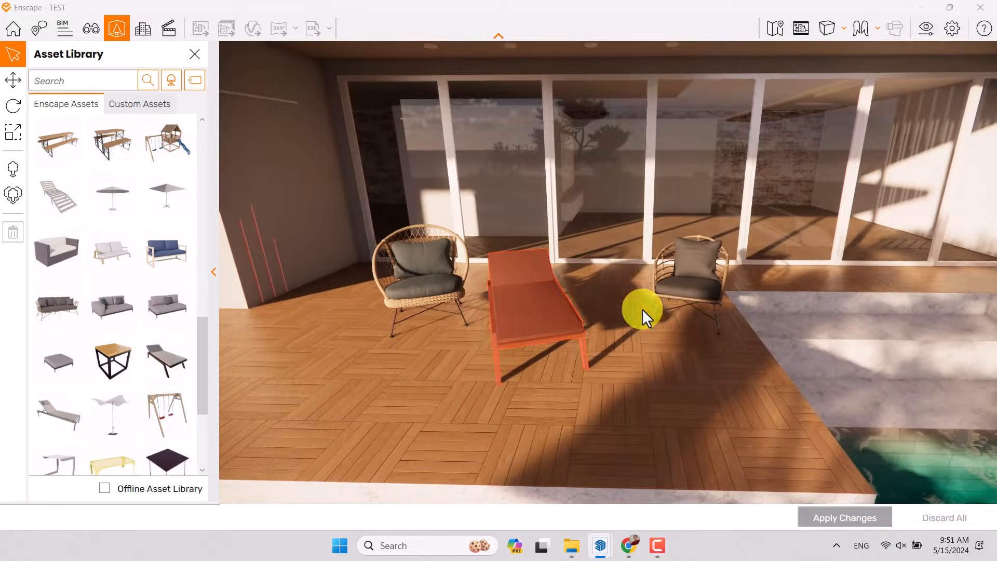
right_click_drag(645, 312, 716, 289)
left_click(13, 106)
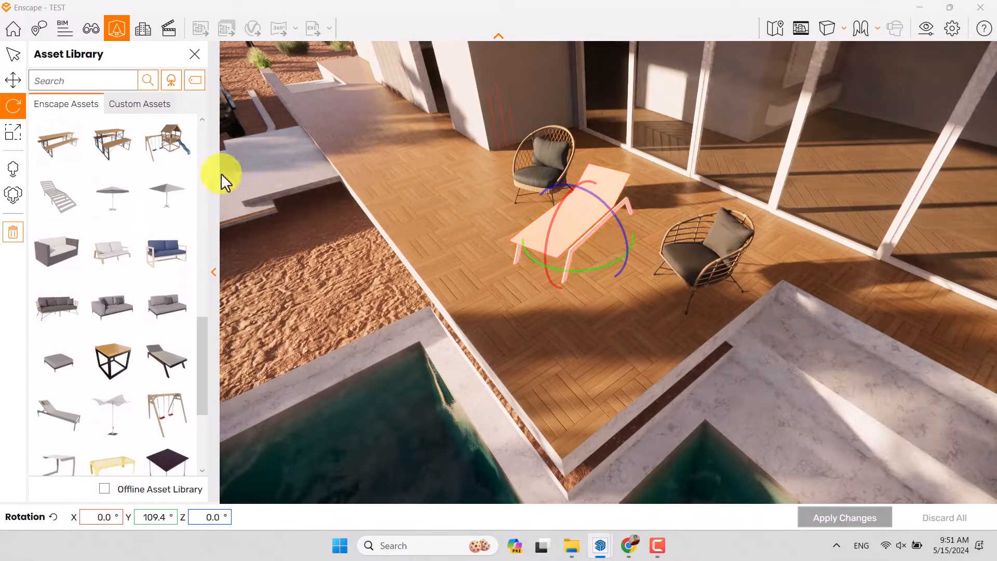
left_click(13, 80)
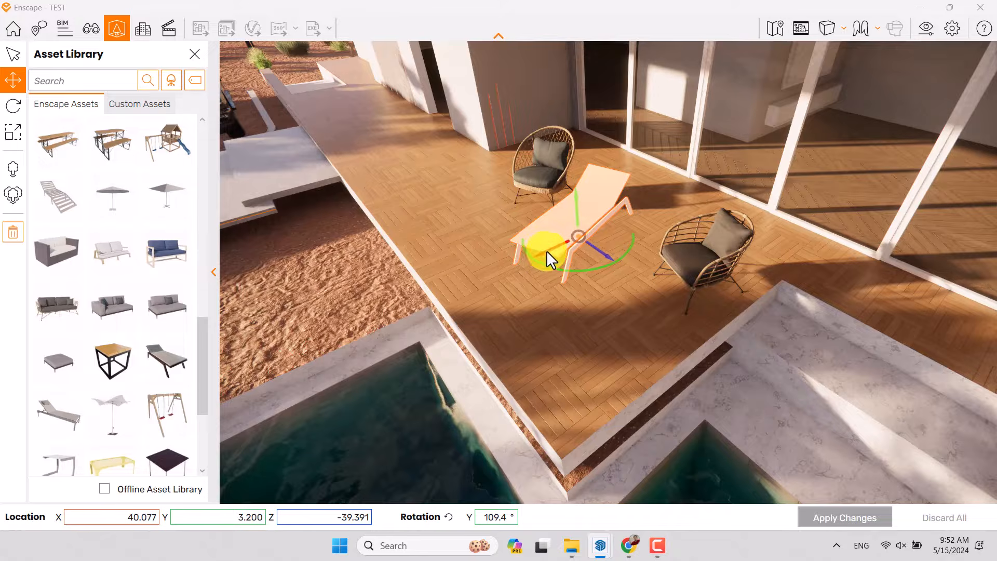
left_click_drag(546, 250, 566, 238)
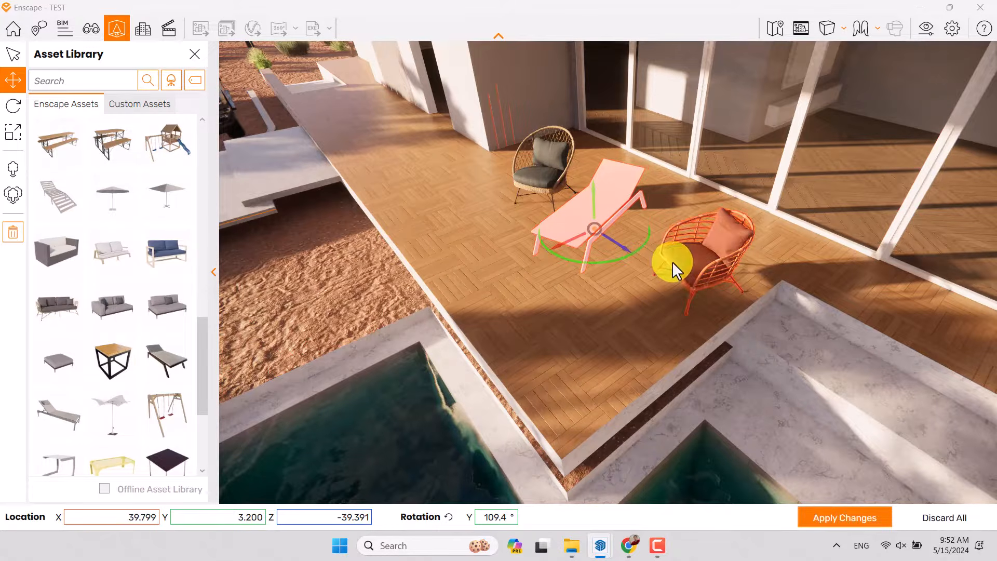
left_click(831, 511)
- Place the round rattan outdoor table (Table 053: Outdoor) between the sunbed and the armchair nearest the pool steps, and apply the changes
left_click_drag(624, 354, 630, 341)
key("w")
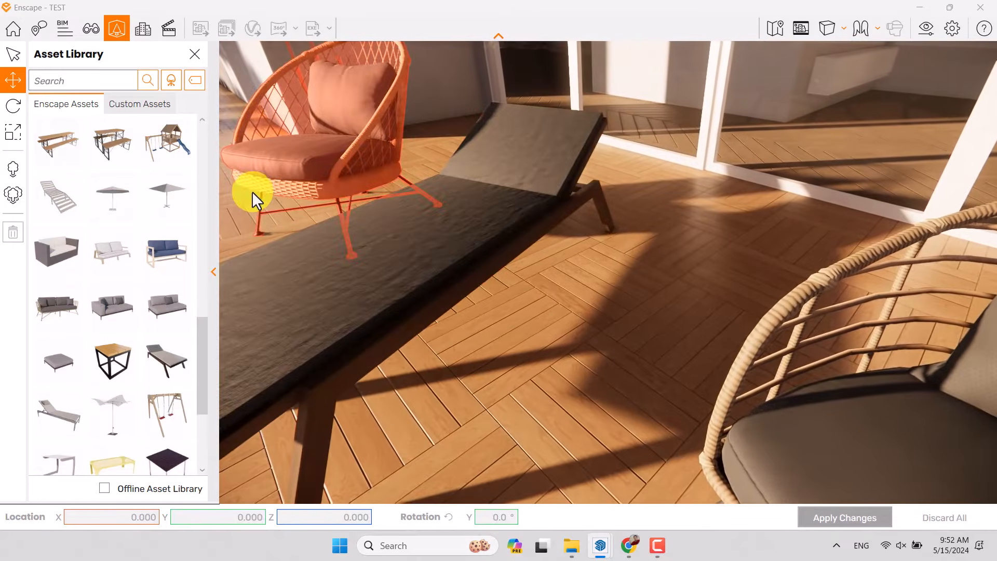
scroll(171, 283, "down", 3)
scroll(171, 291, "down", 1)
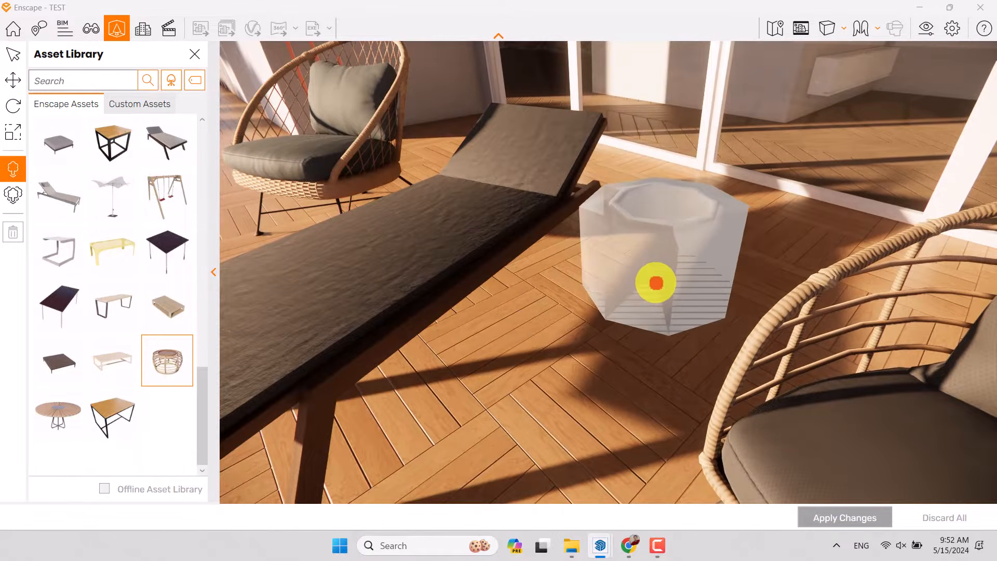
left_click(656, 283)
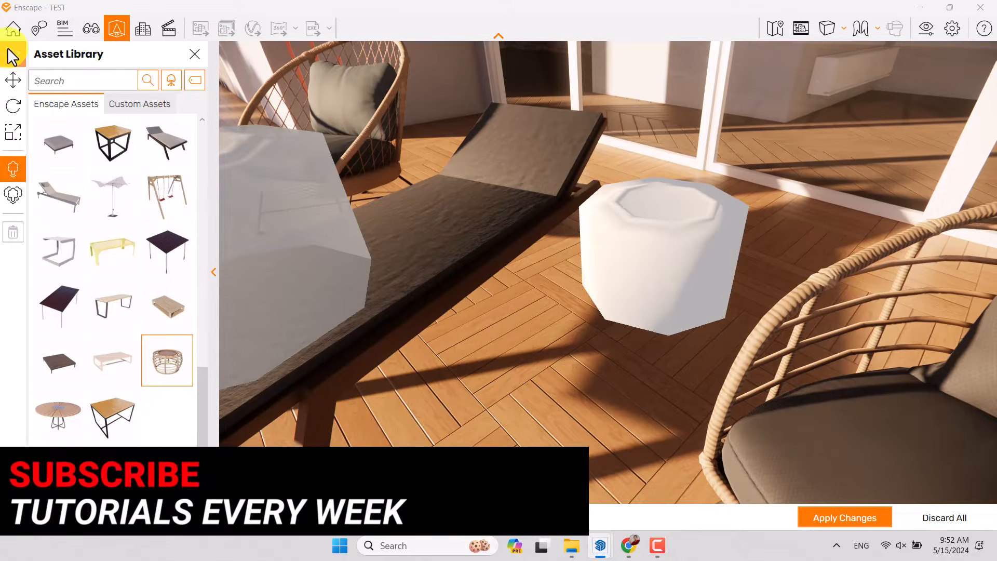
left_click(13, 54)
left_click(638, 244)
left_click(846, 520)
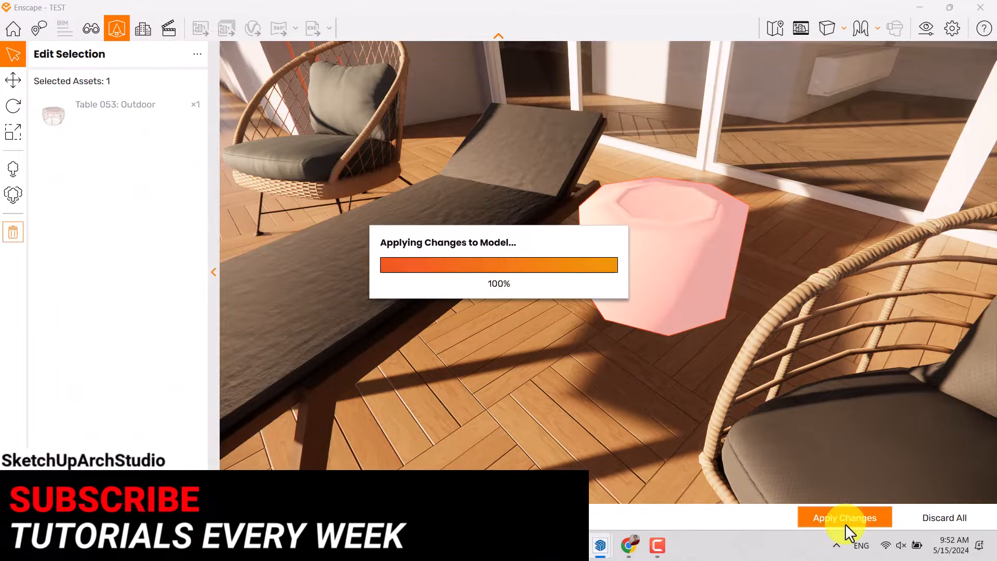
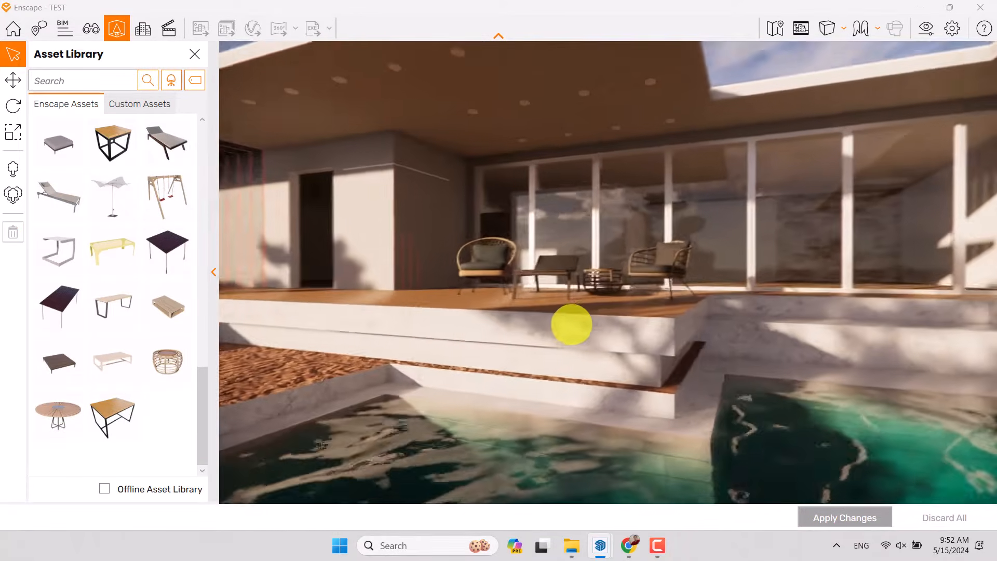
- Go close to the rattan table's top, clear the Outdoorfurniture tag and switch the asset library to the Accessories category
right_click_drag(572, 324, 574, 330)
right_click_drag(598, 230, 597, 232)
scroll(598, 236, "up", 3)
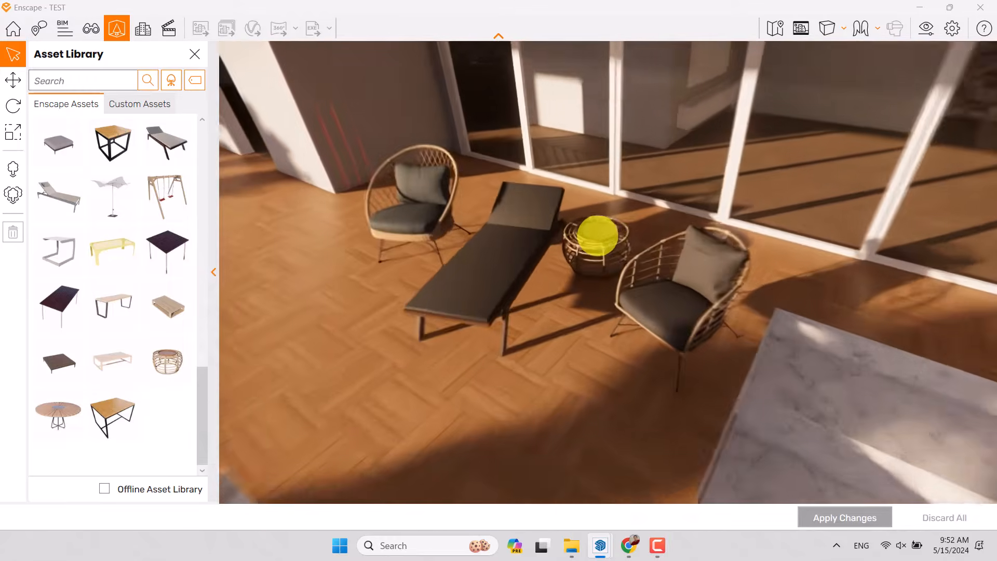
scroll(598, 236, "up", 5)
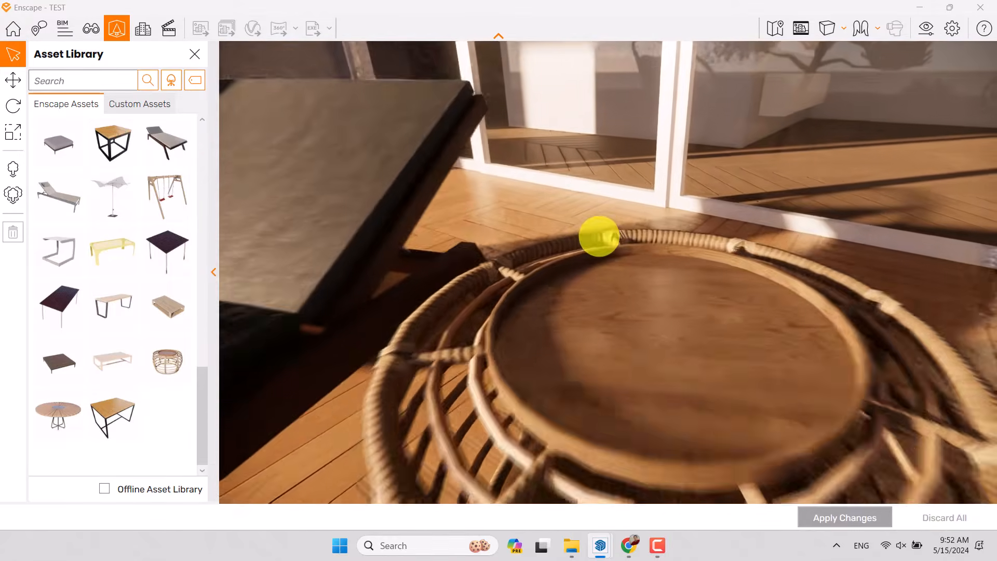
left_click(593, 240)
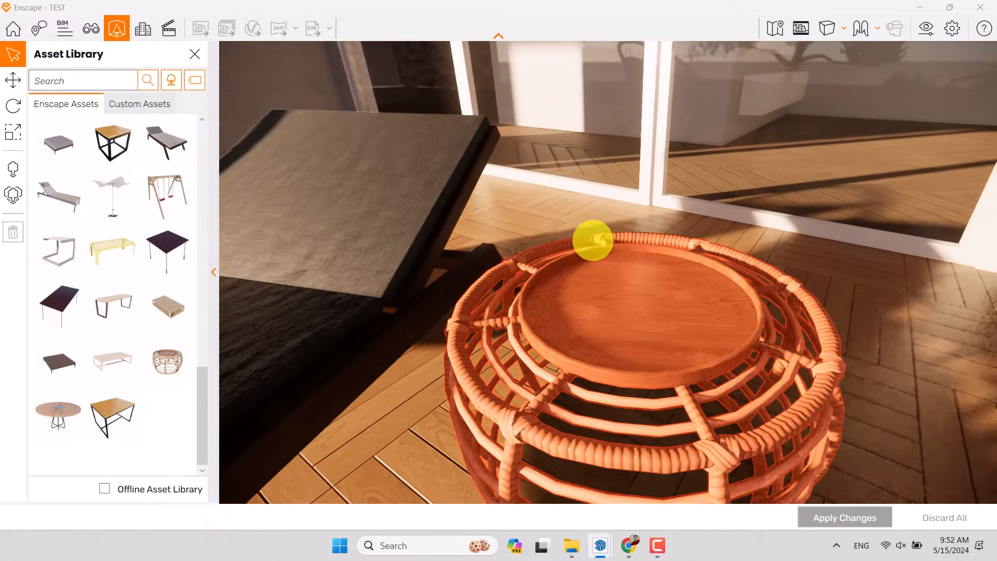
right_click_drag(593, 240, 597, 239)
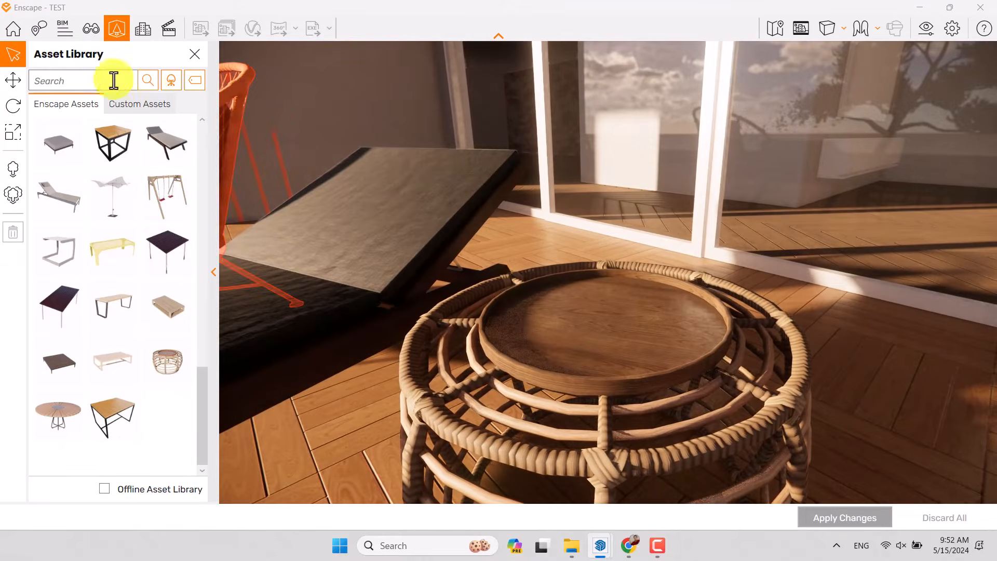
left_click(197, 80)
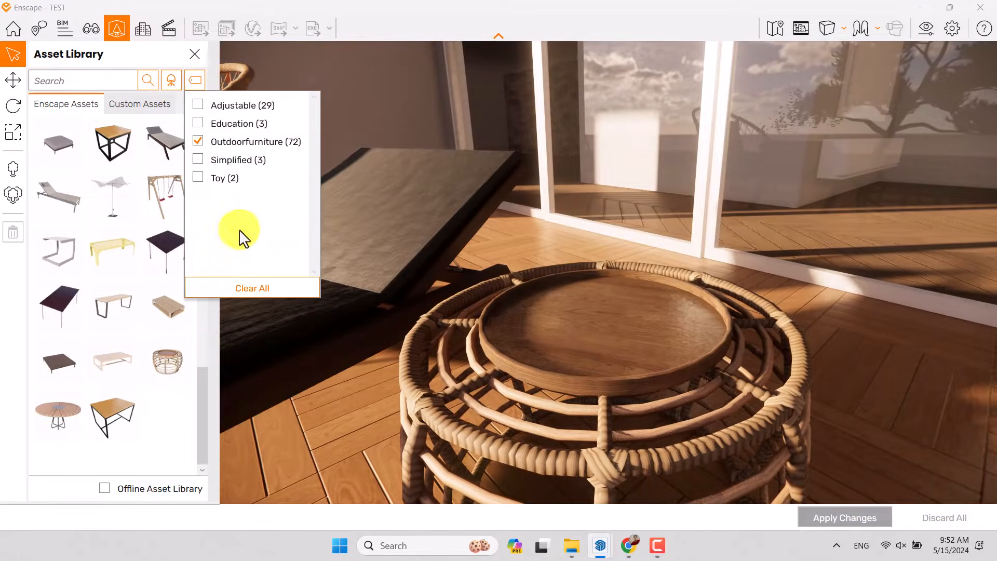
left_click(239, 287)
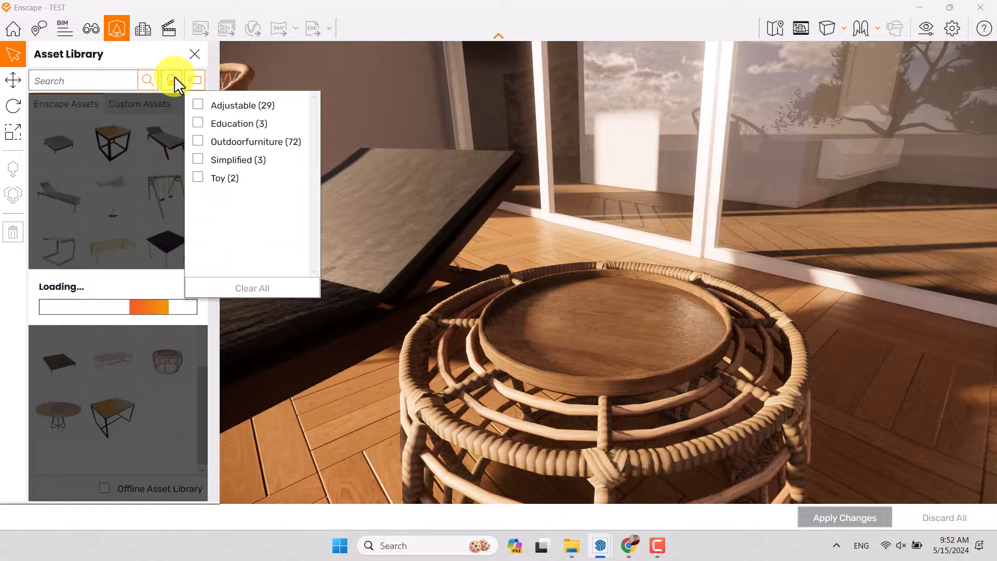
left_click(174, 76)
left_click(202, 152)
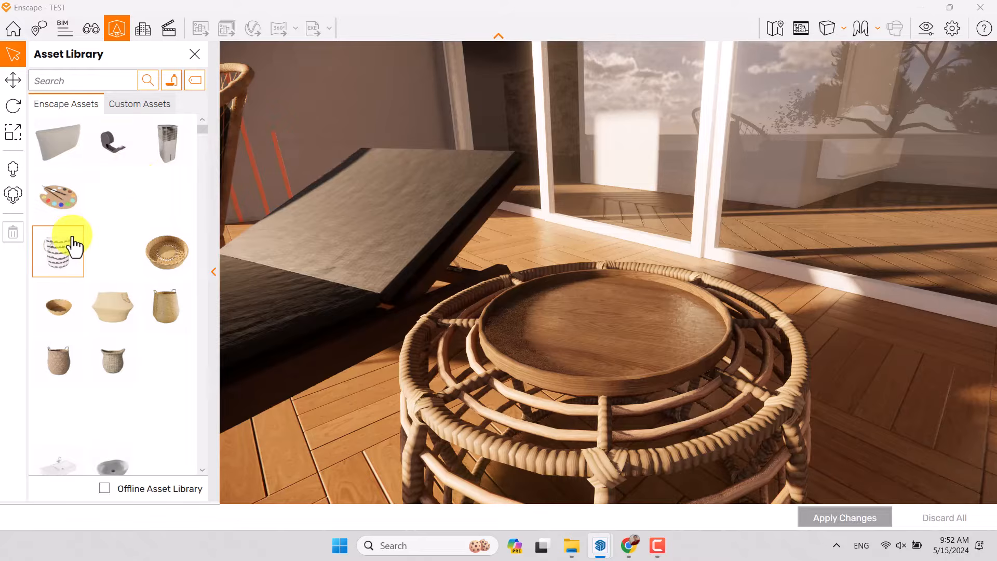
- Filter the accessories by the Food tag and place Beverage Can 001 on the rattan table's wooden tray
left_click(178, 79)
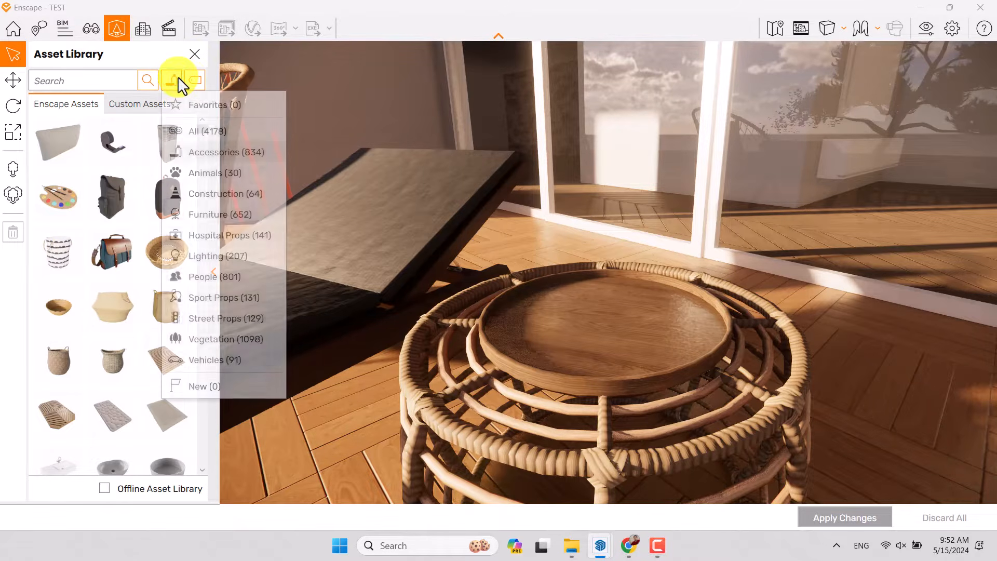
left_click(191, 80)
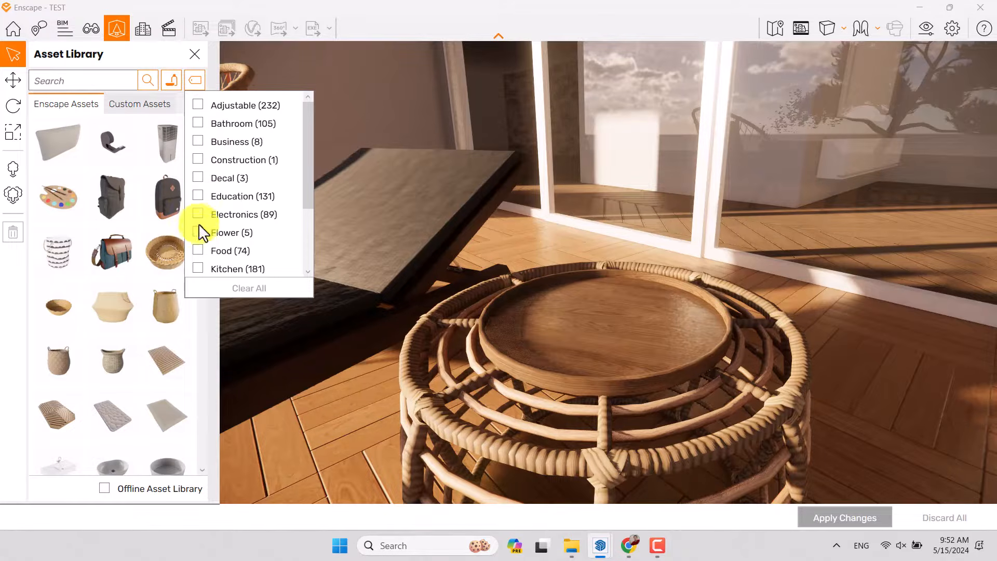
left_click(197, 251)
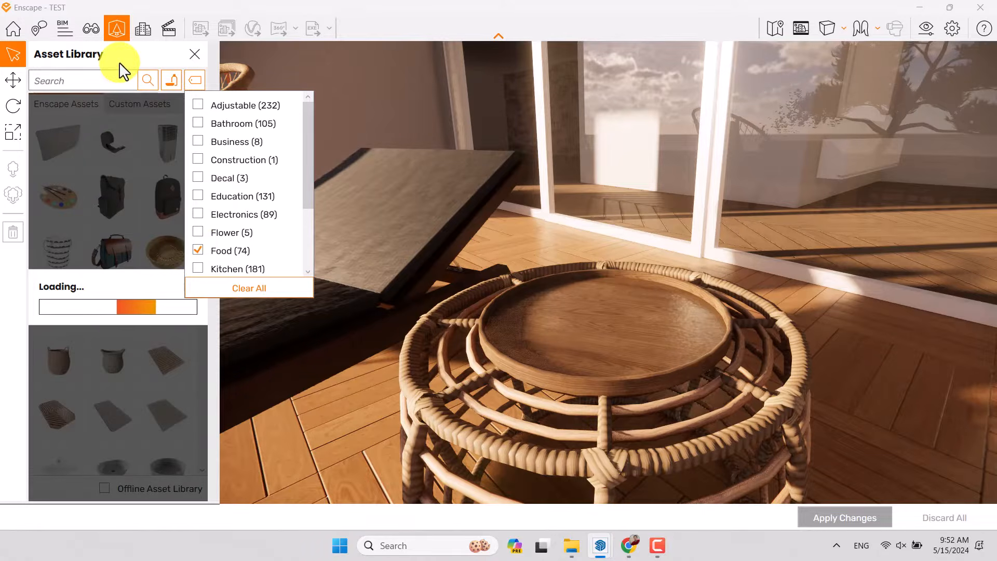
left_click(73, 145)
left_click(590, 279)
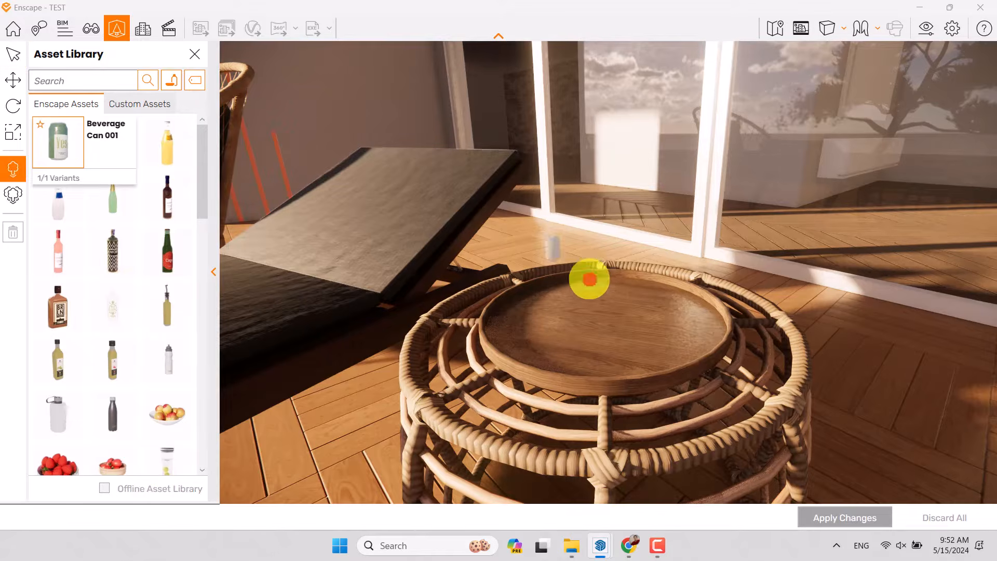
left_click(610, 292)
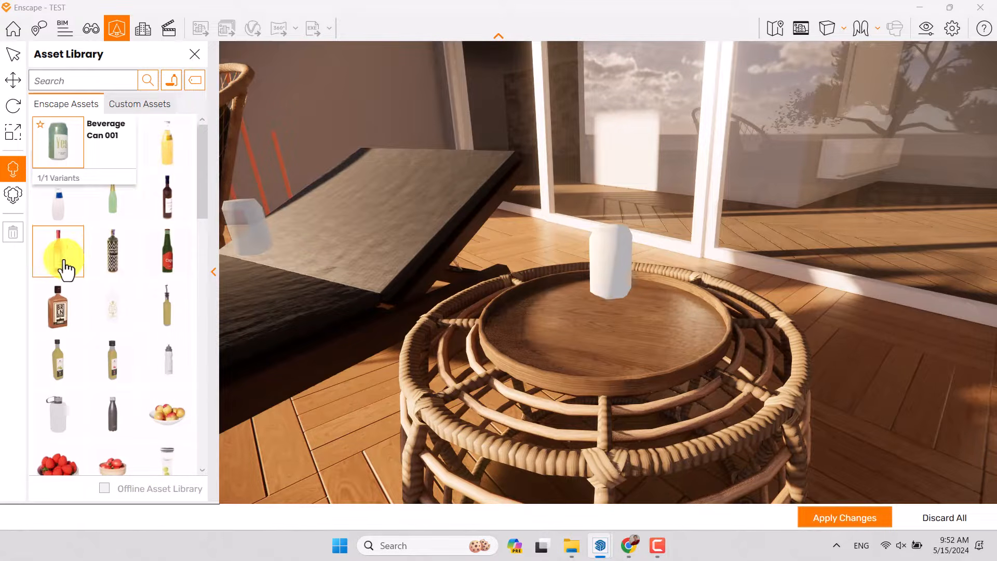
- Place the tall glass bottle with lime slices on the tray beside the beverage can
scroll(63, 262, "down", 2)
scroll(72, 276, "down", 3)
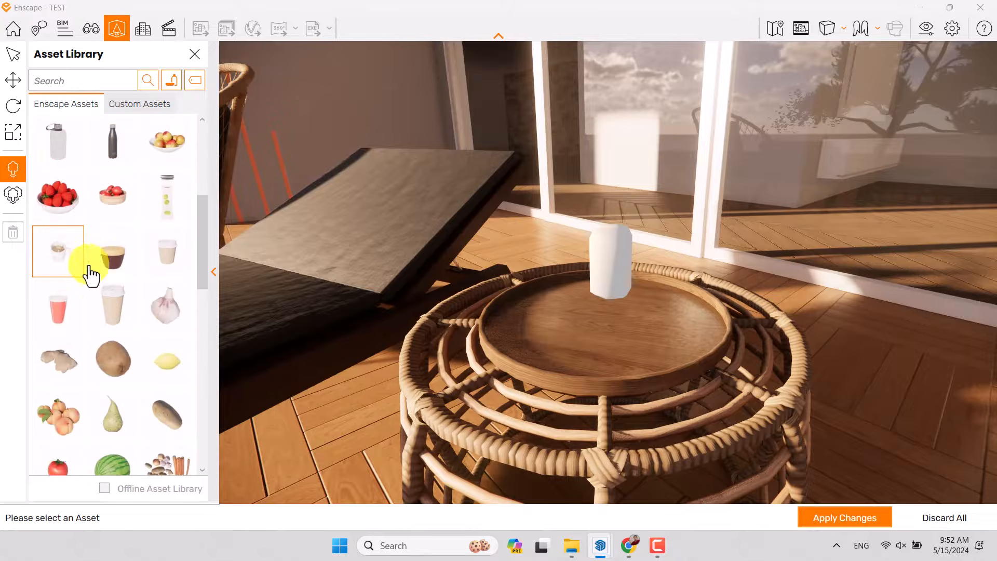
left_click(159, 208)
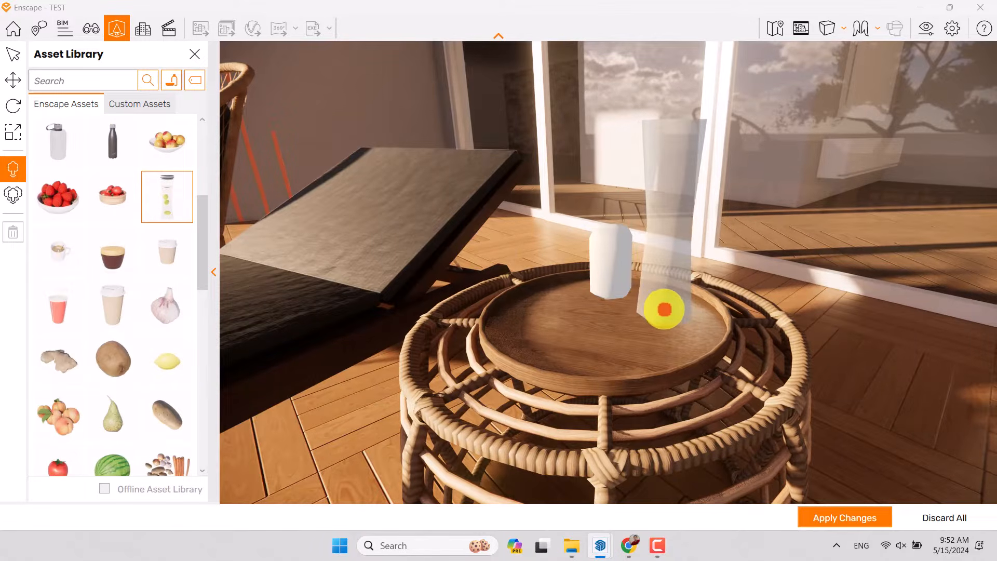
left_click(664, 304)
- Place the garnished cocktail glass on the tray in front of the can and apply the changes
scroll(94, 296, "down", 5)
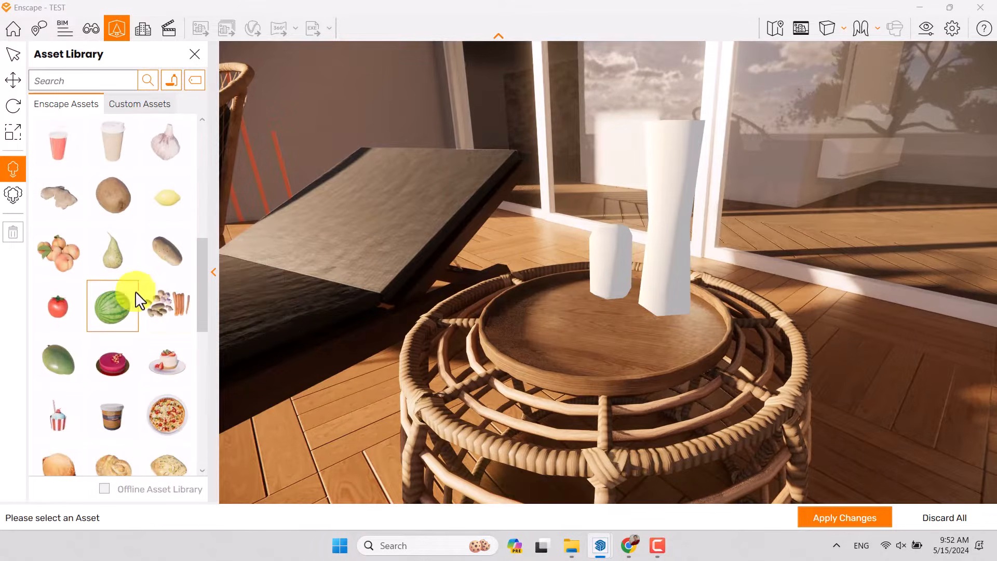
scroll(133, 301, "down", 2)
scroll(133, 300, "down", 6)
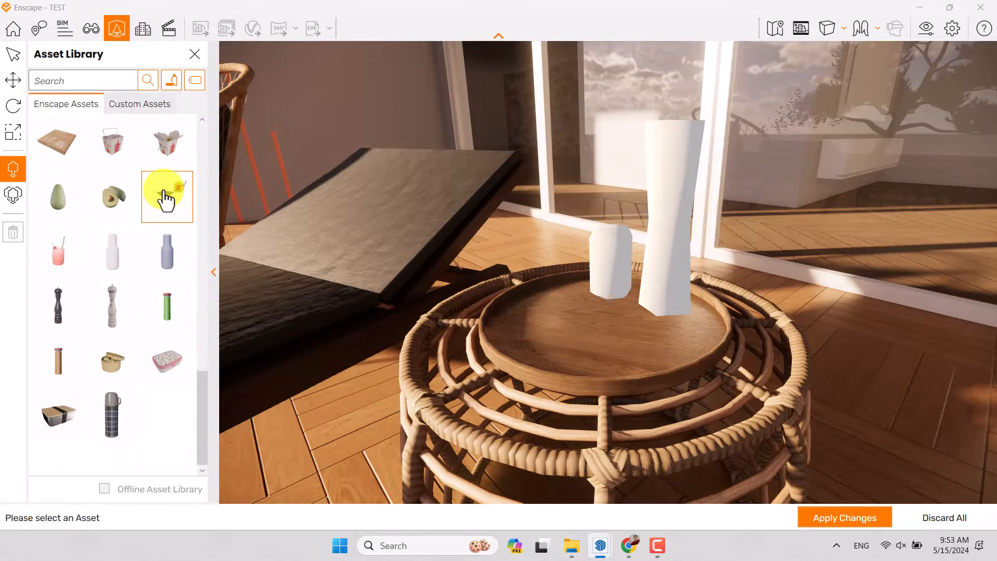
left_click(165, 196)
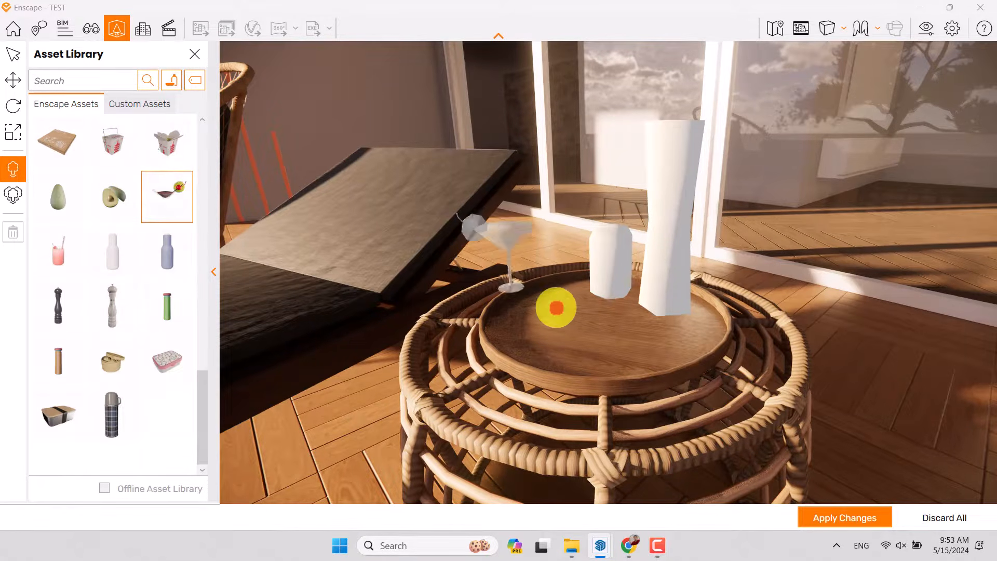
left_click(552, 334)
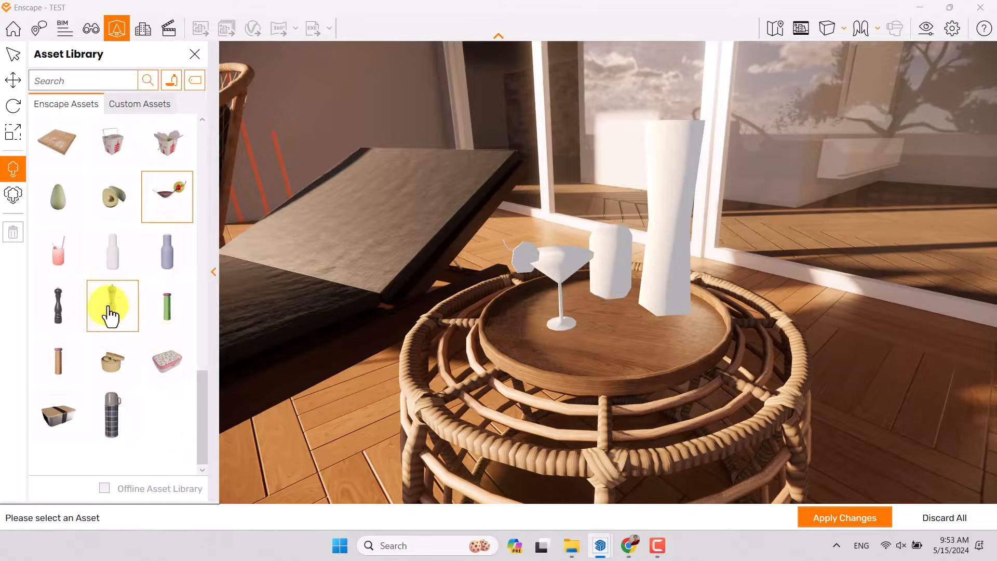
scroll(107, 309, "up", 12)
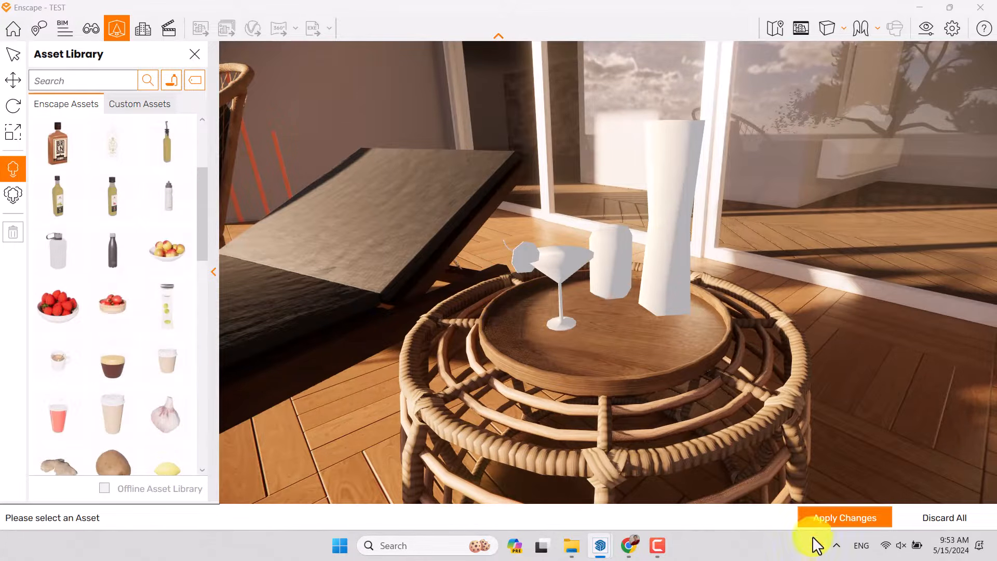
left_click(826, 522)
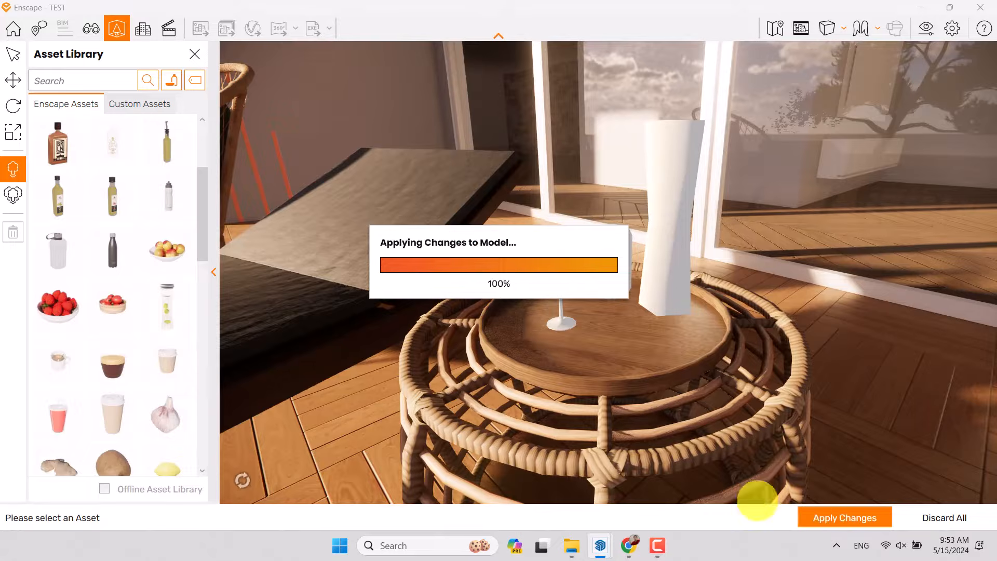
- Select the cocktail glass on the tray and rotate it to about 108.3° around Y
mouse_move(668, 354)
right_mouse_down()
mouse_move(652, 361)
mouse_move(660, 364)
right_mouse_up()
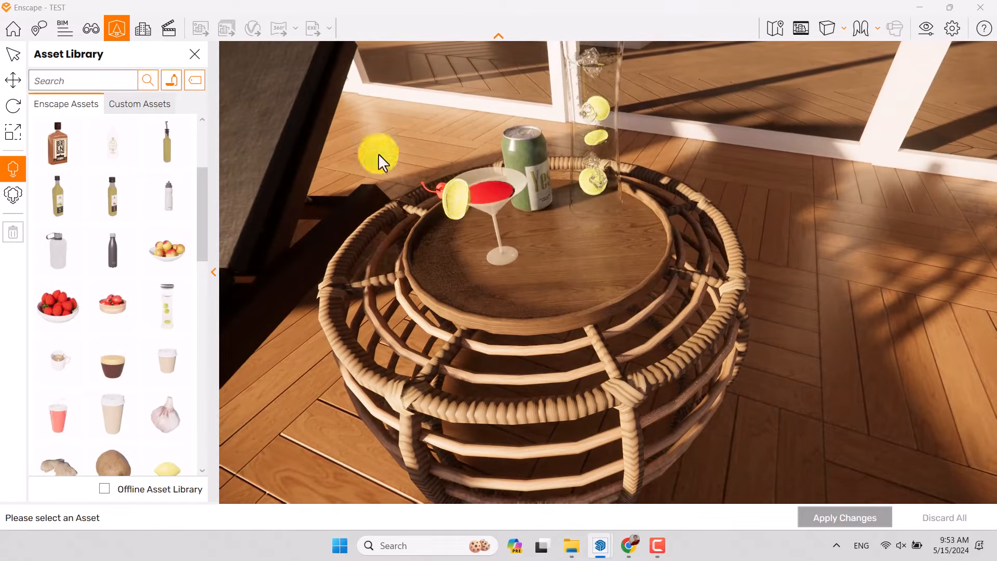
left_click(16, 57)
left_click(477, 208)
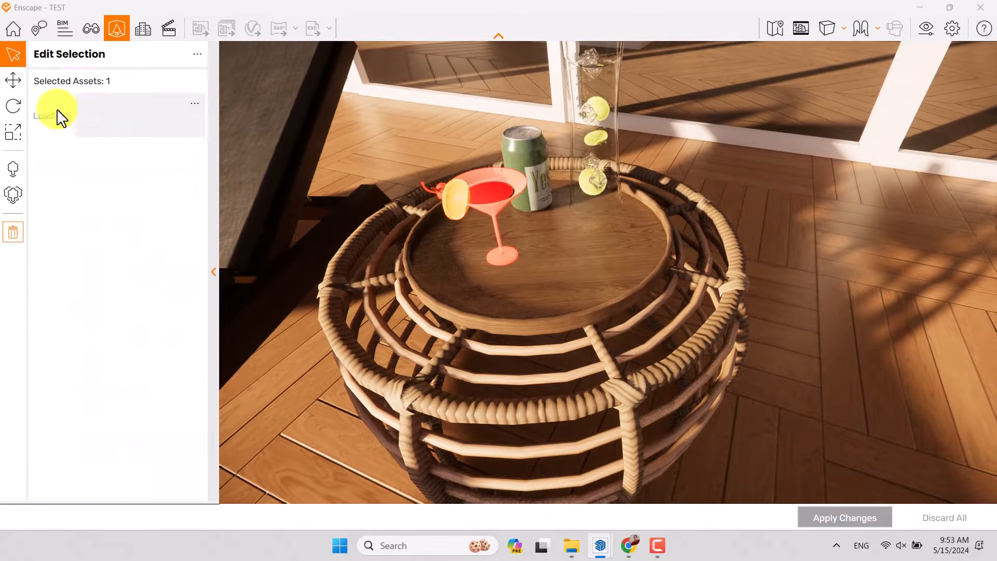
left_click(18, 108)
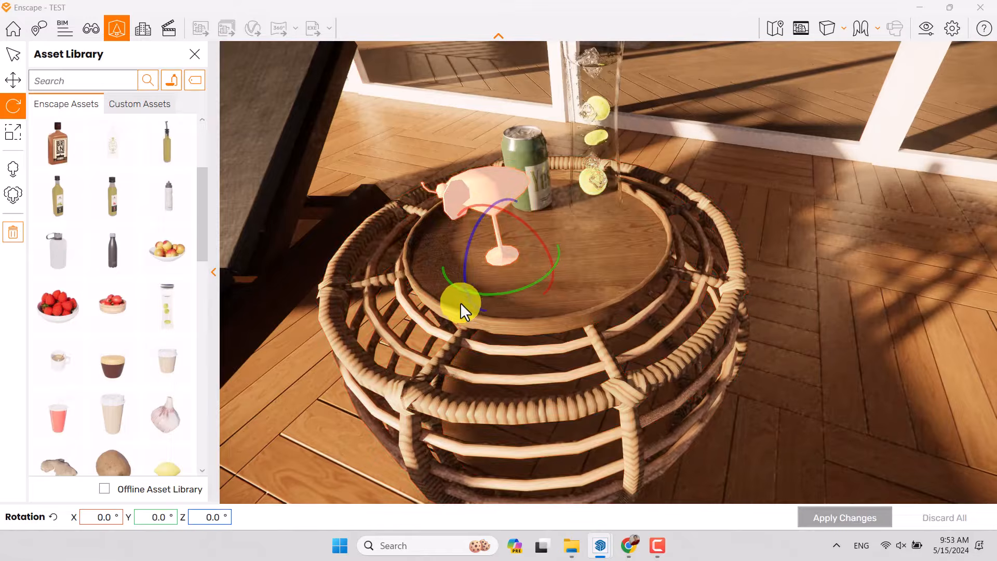
left_click_drag(456, 282, 455, 284)
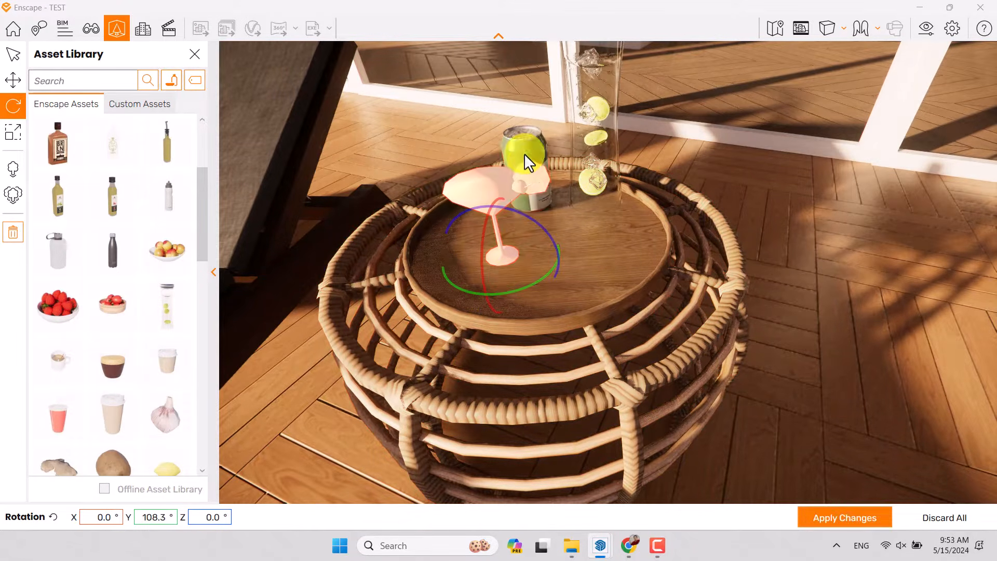
- Rotate the beverage can on the tray around its Y axis and apply the changes
left_click(515, 129)
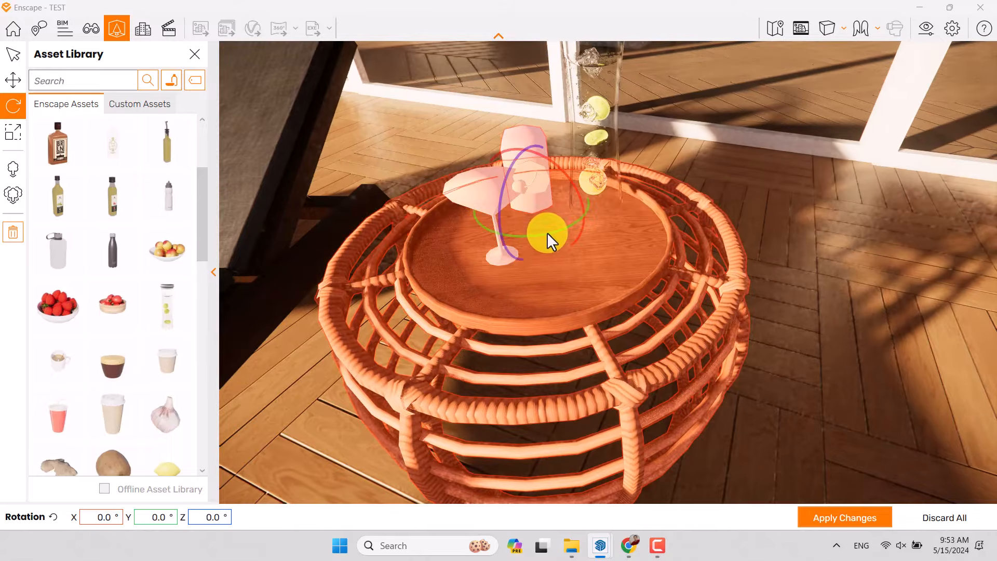
left_click_drag(547, 233, 547, 234)
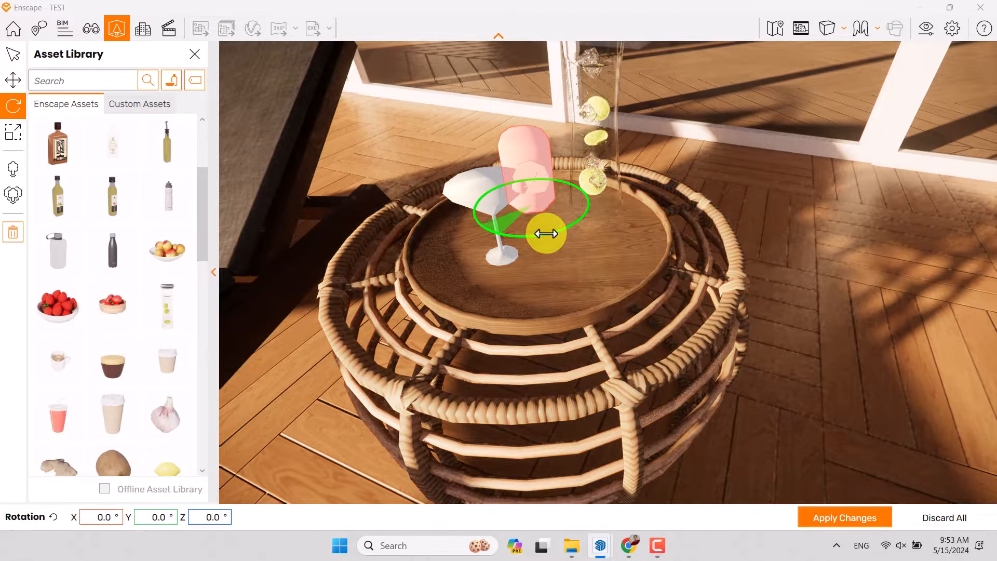
left_click(831, 514)
- Clear the Food tag filter and switch the Enscape asset category from accessories to people
key("s")
left_click_drag(646, 306, 646, 308)
key("w")
key("s")
left_click_drag(536, 265, 530, 267)
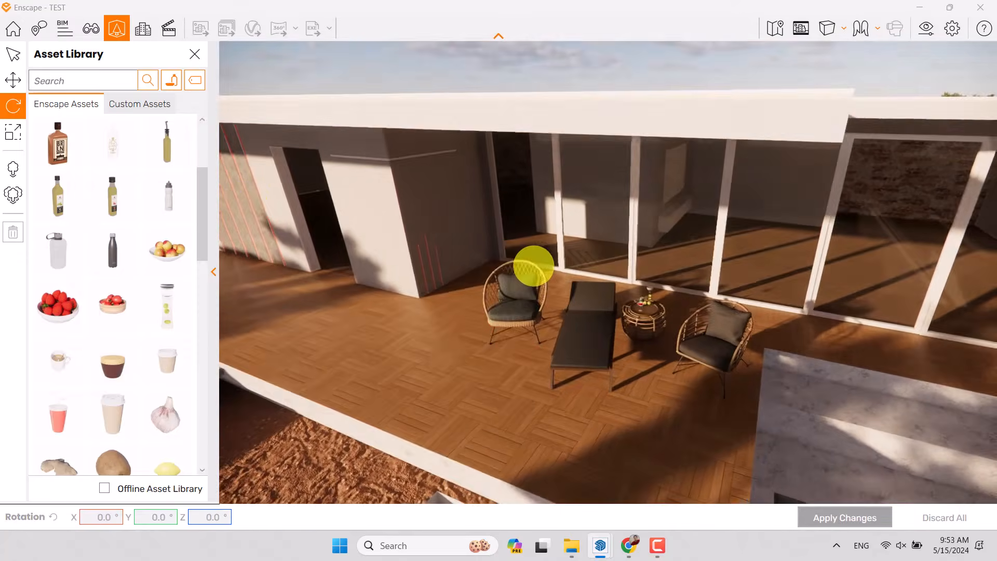
left_click(195, 82)
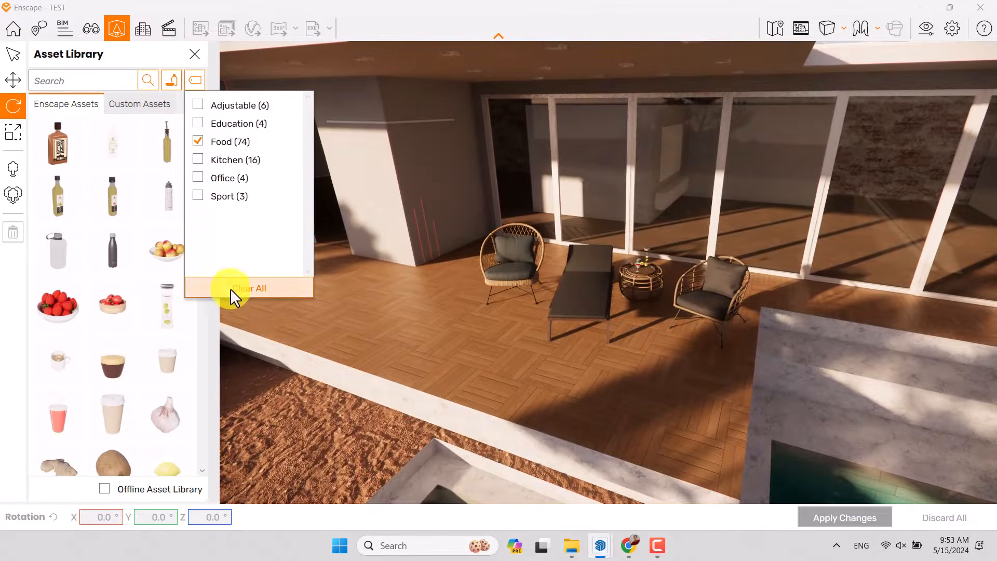
left_click(229, 289)
left_click(173, 81)
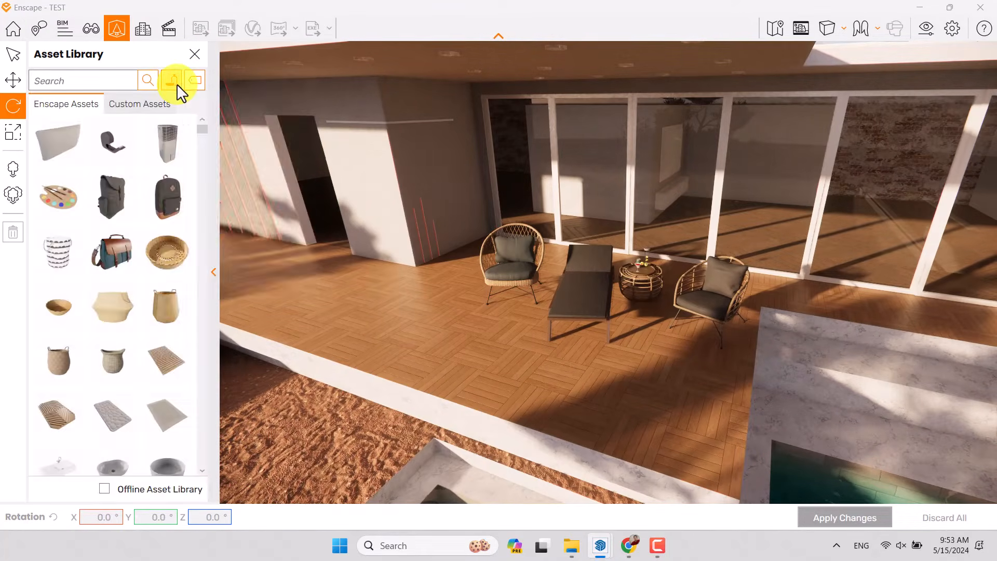
left_click(210, 275)
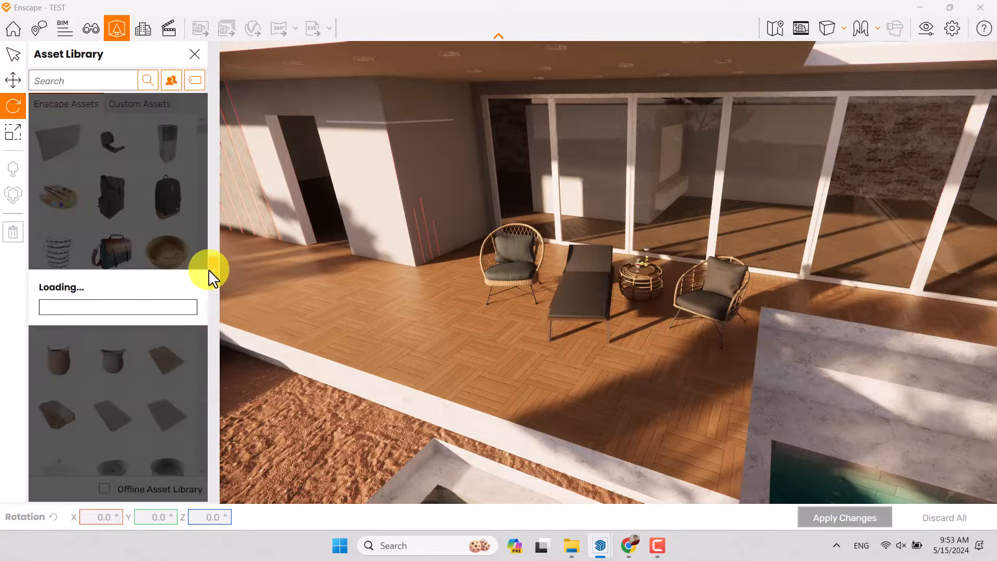
- Review the tag filters offered for the people assets
left_click(195, 80)
scroll(219, 161, "down", 3)
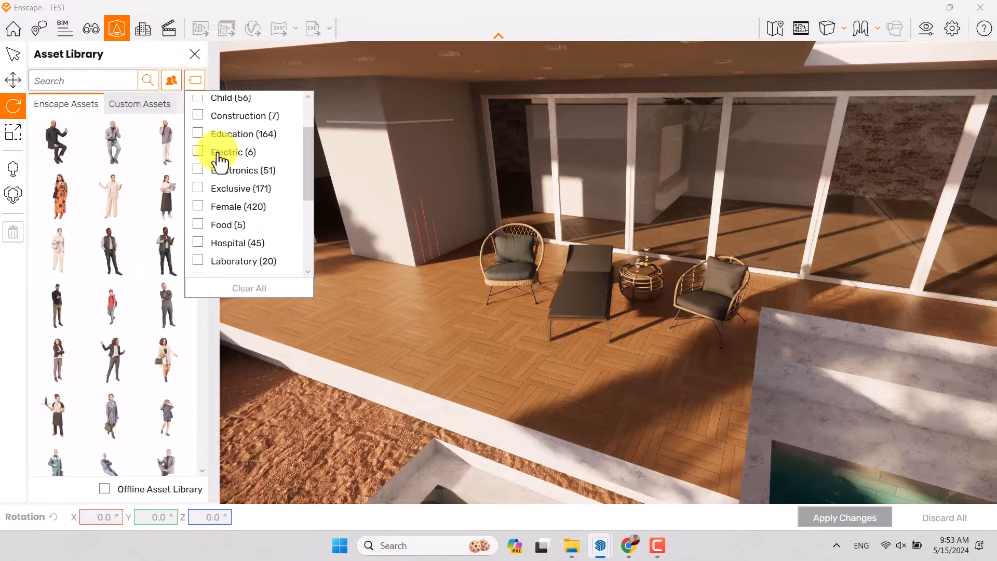
scroll(220, 165, "down", 3)
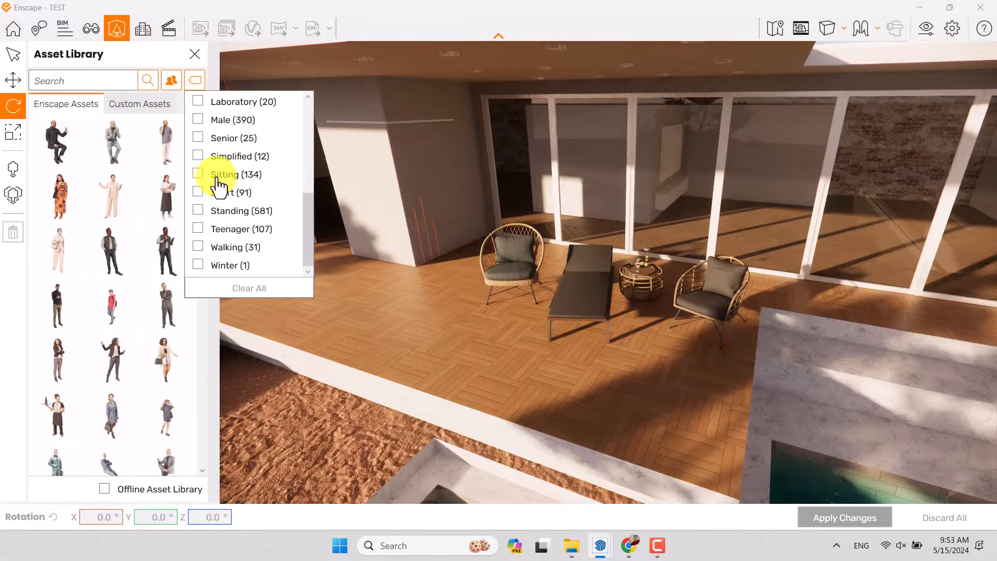
scroll(218, 183, "up", 1)
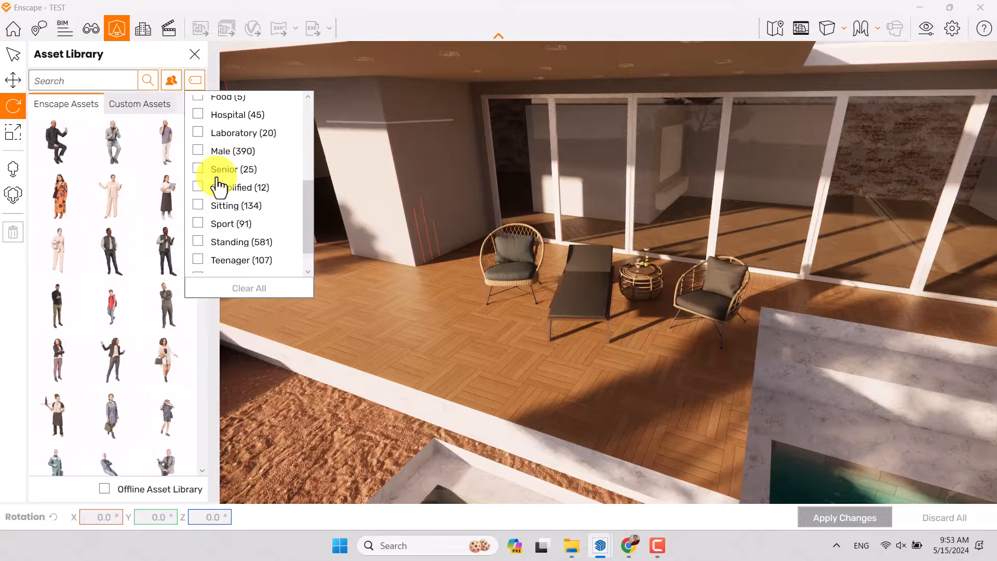
scroll(218, 186, "up", 3)
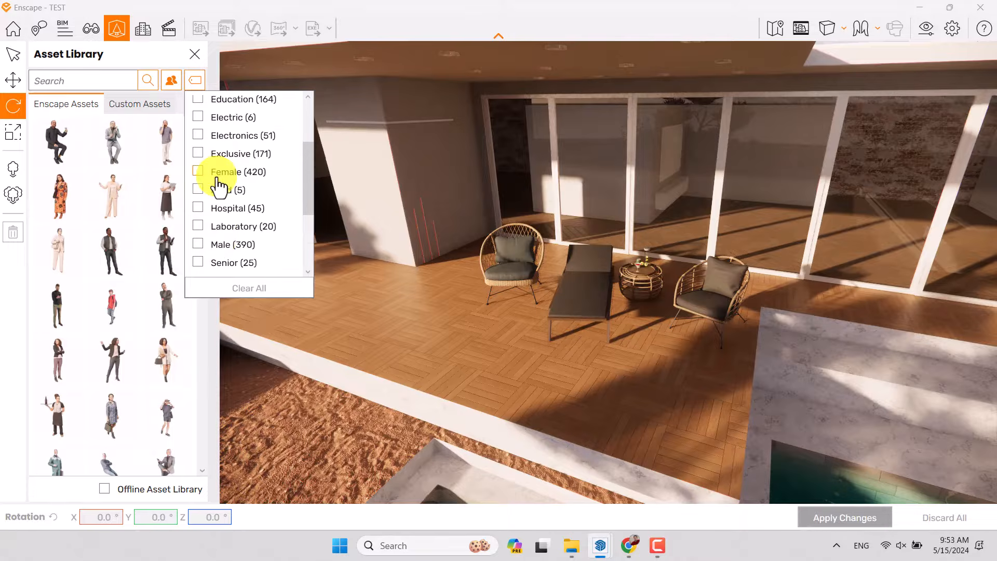
scroll(219, 183, "up", 3)
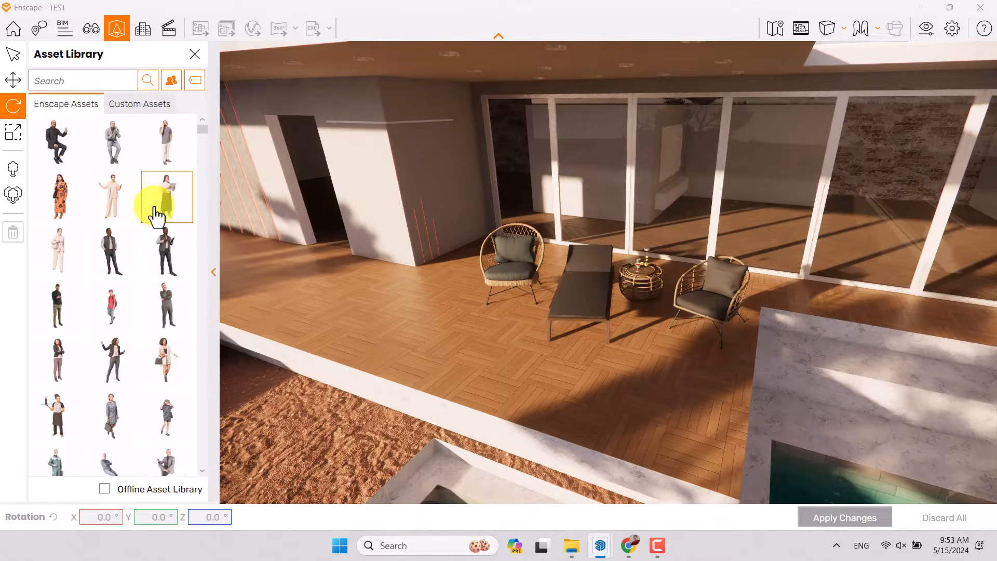
- Find the Laying Down woman asset among the people and place it on the dark sun lounger
scroll(152, 211, "down", 4)
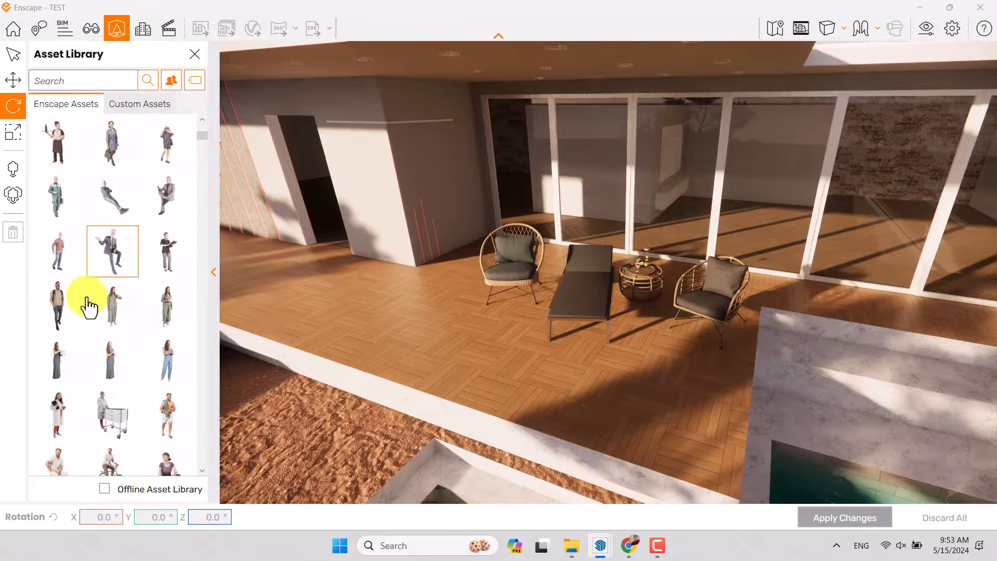
scroll(86, 305, "down", 3)
scroll(90, 306, "down", 2)
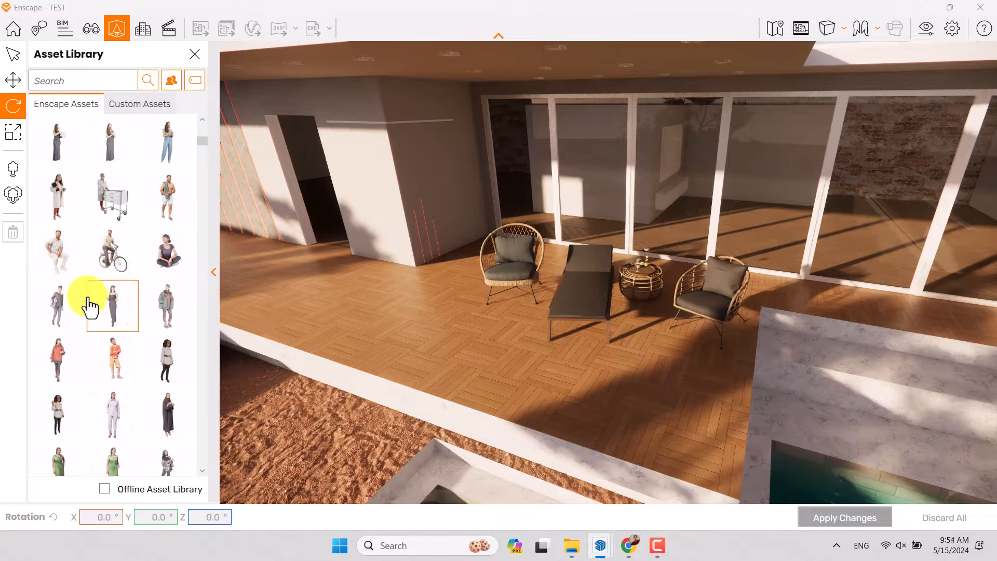
scroll(94, 305, "down", 5)
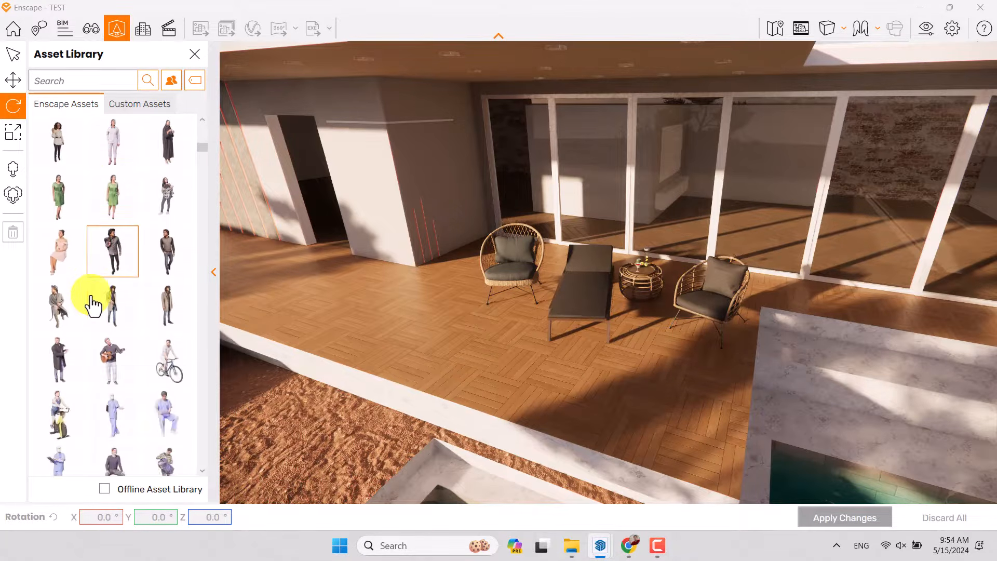
scroll(93, 306, "down", 6)
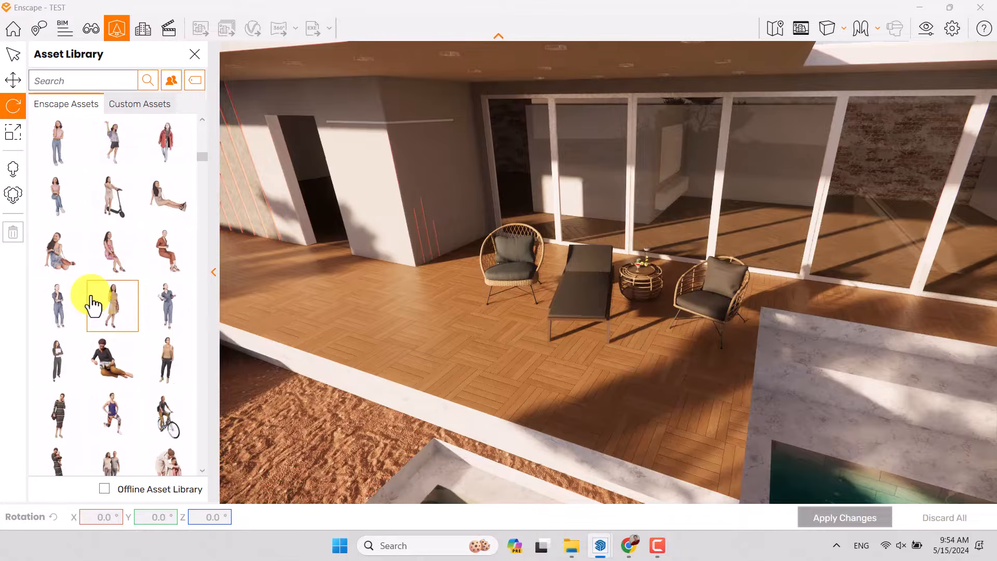
scroll(94, 305, "down", 3)
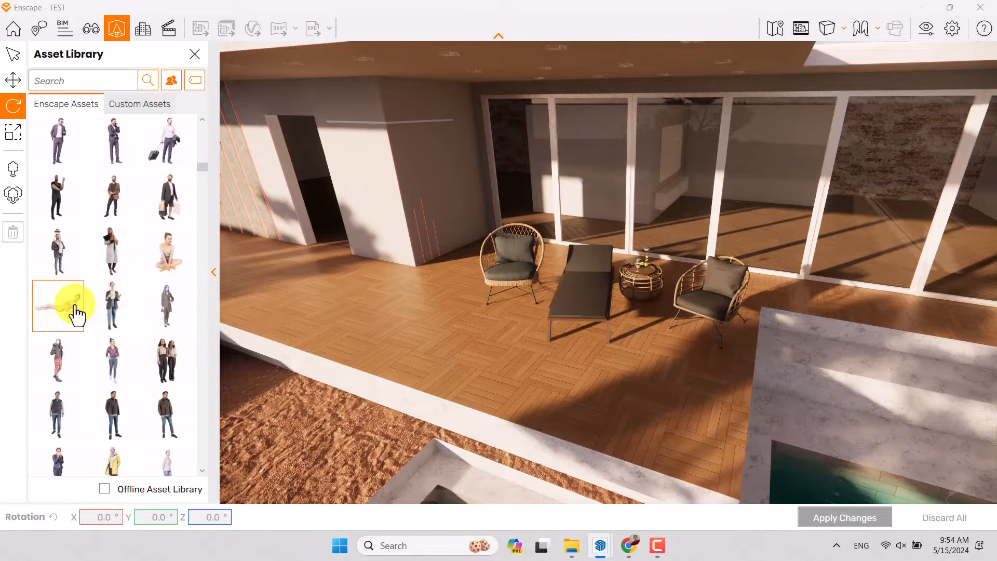
left_click(59, 316)
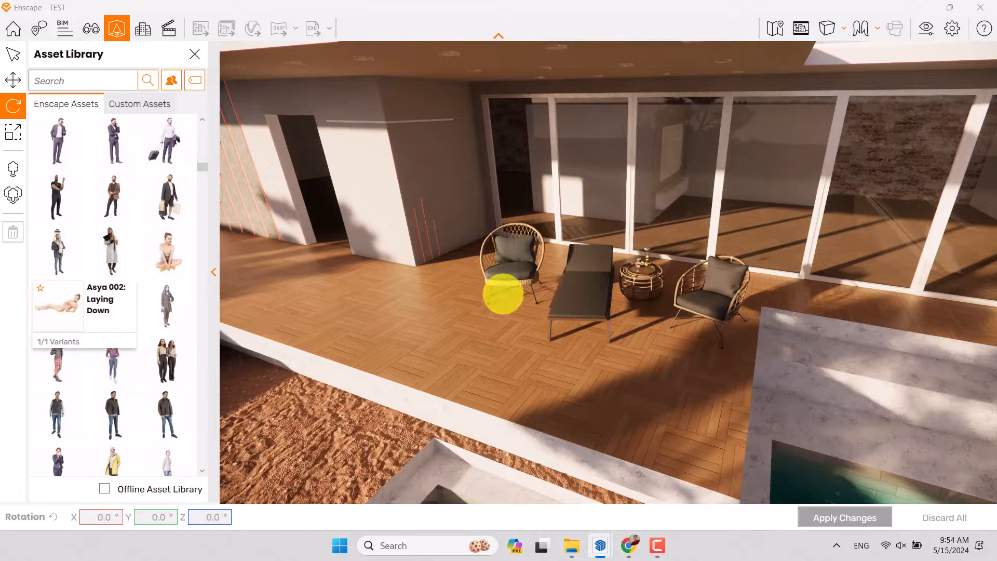
left_click(582, 287)
- Select the reclining woman on the lounger and rotate her to about 200.1° around Y
left_click(13, 55)
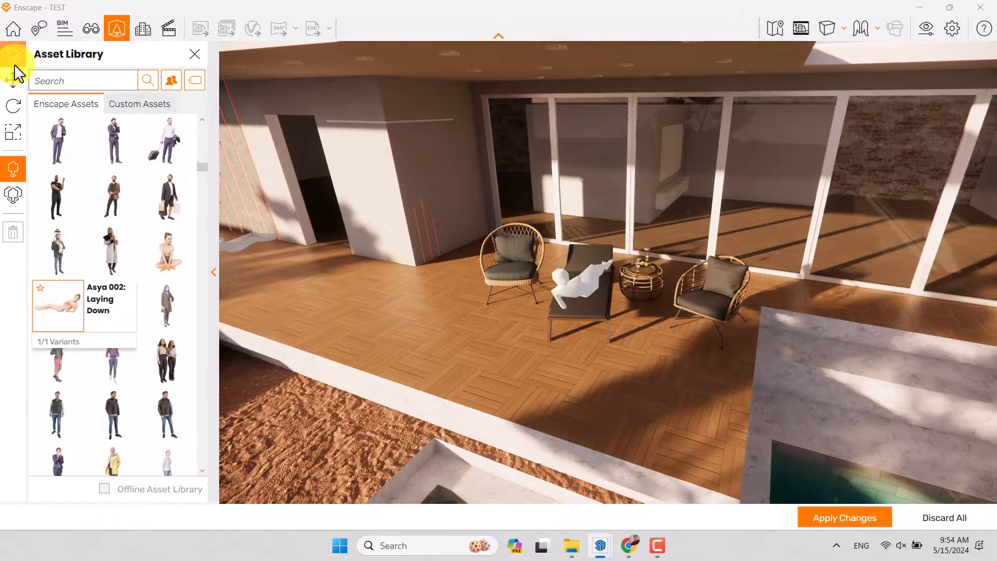
left_click(584, 282)
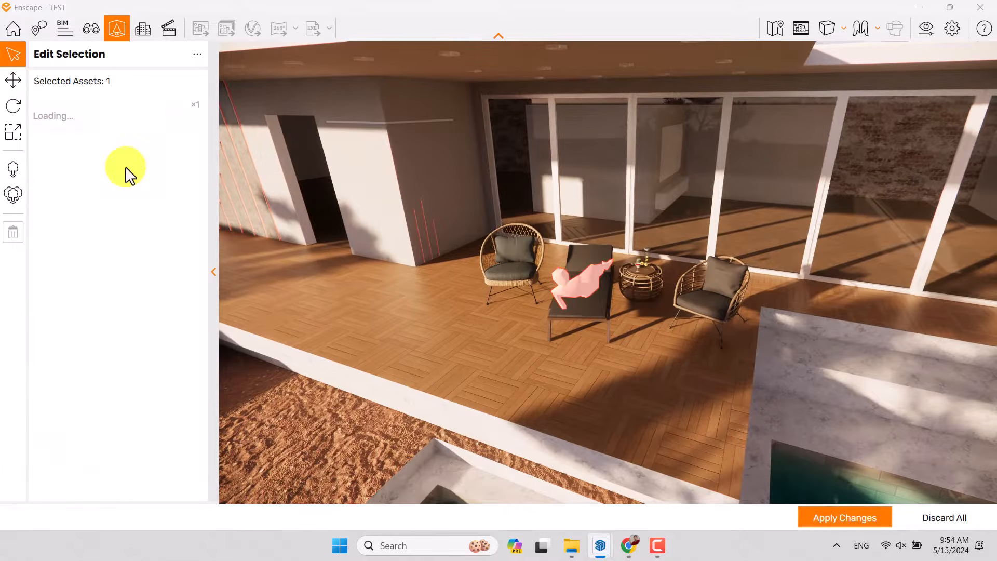
left_click(13, 106)
mouse_move(584, 316)
left_mouse_down()
mouse_move(574, 318)
mouse_move(582, 319)
left_mouse_up()
- Move the reclining woman toward the lounger's backrest, to about X 39.871 and Z -39.502, and apply the changes
right_click_drag(715, 360, 717, 372)
scroll(718, 363, "up", 4)
scroll(720, 371, "down", 2)
scroll(719, 370, "down", 3)
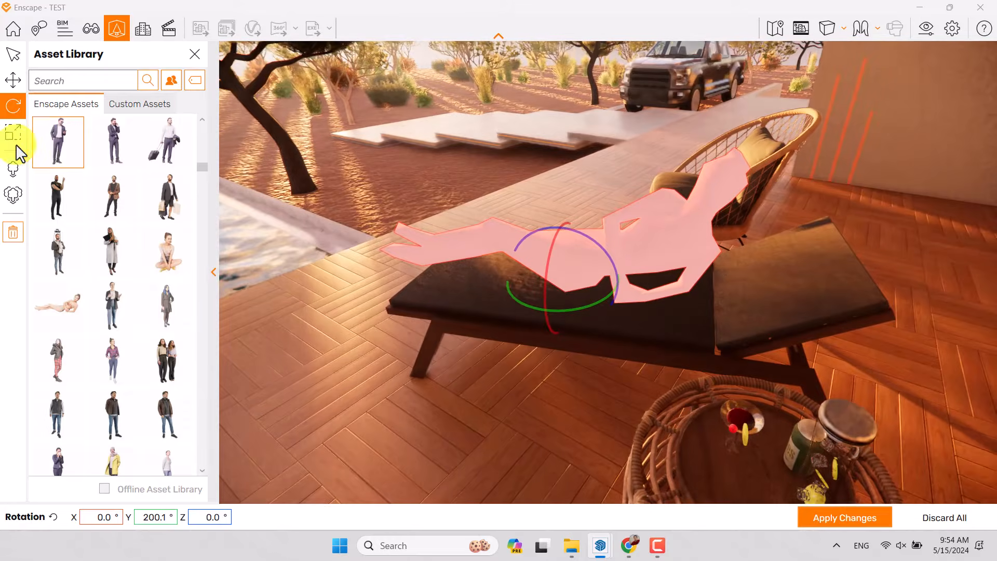
left_click(13, 80)
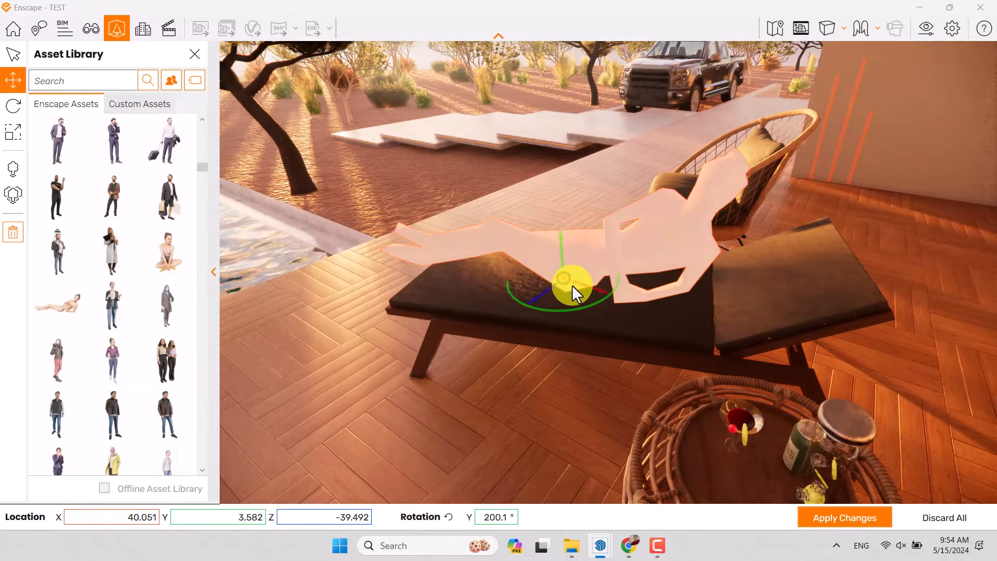
left_click_drag(565, 275, 597, 291)
left_click(846, 518)
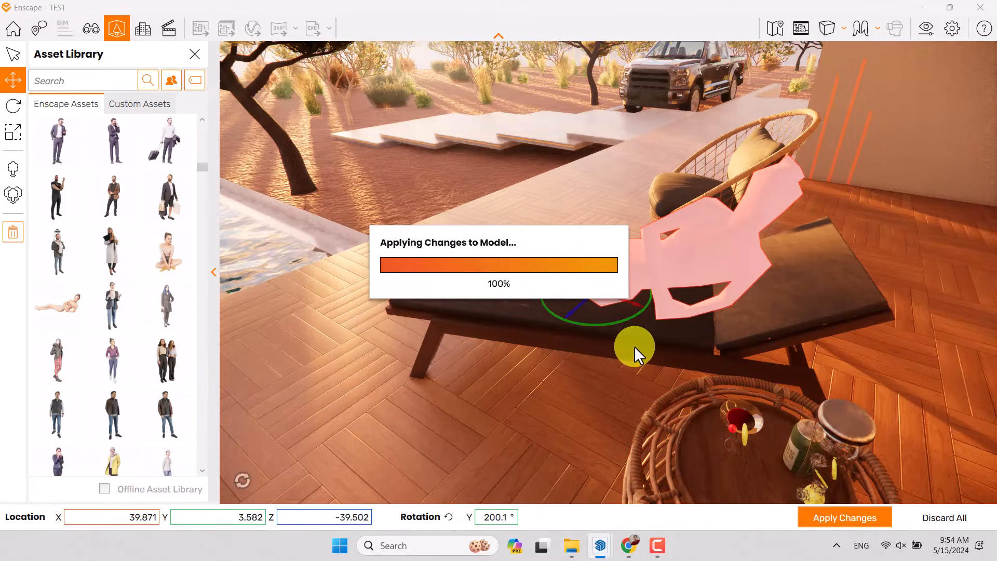
- Filter the people assets by the Standing and Male tags
right_click_drag(646, 355, 652, 356)
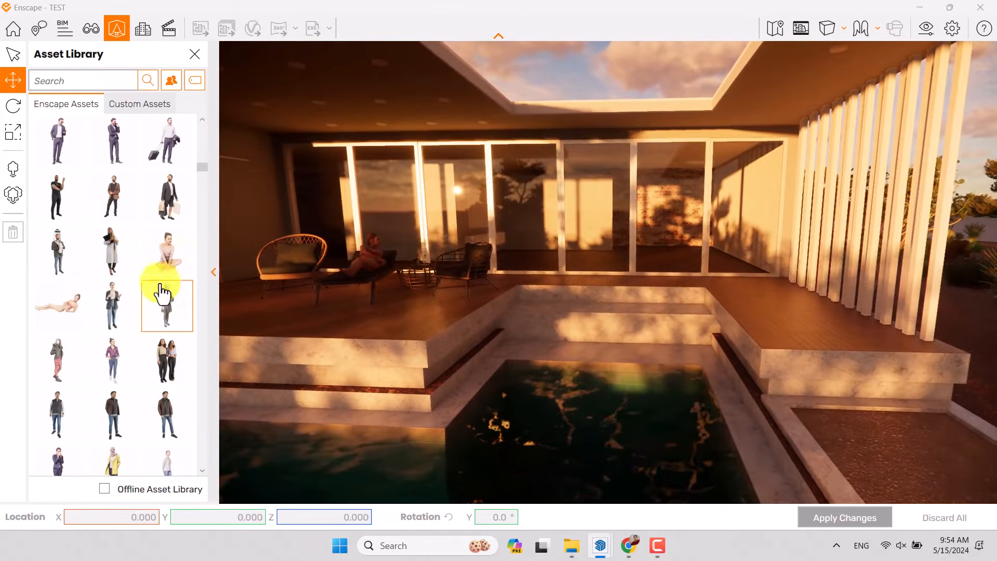
left_click(195, 80)
scroll(244, 218, "down", 5)
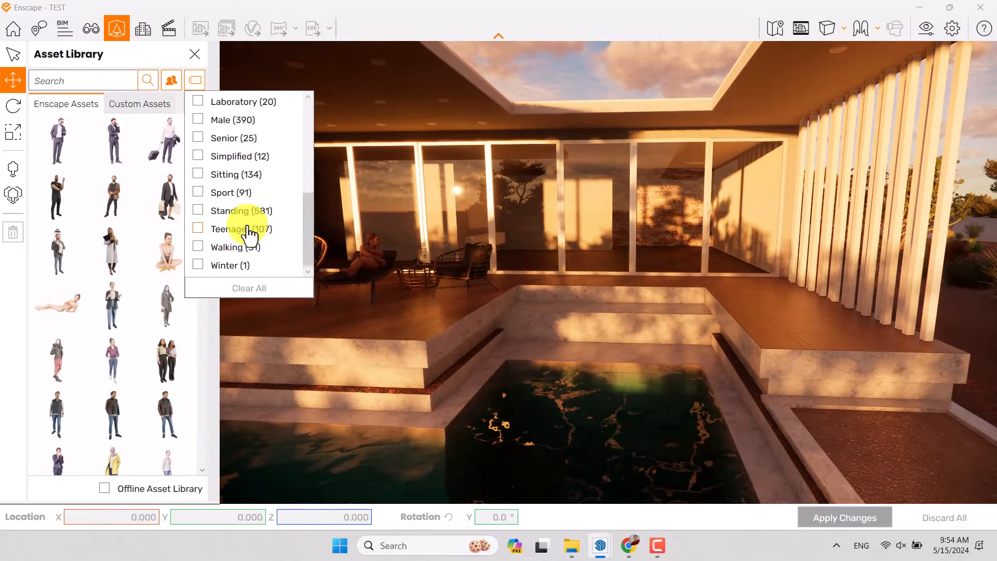
left_click(210, 212)
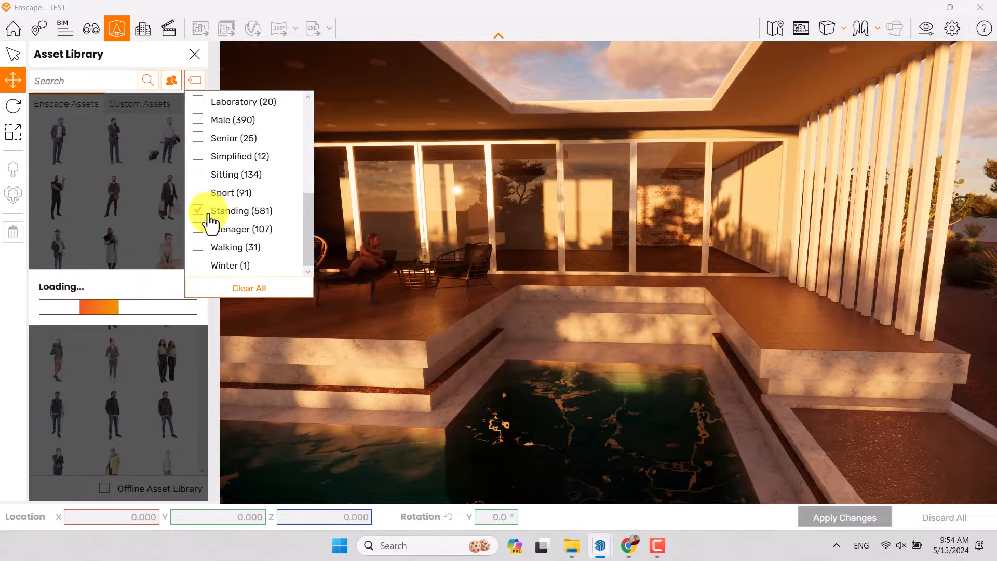
scroll(214, 210, "up", 5)
scroll(214, 211, "up", 1)
scroll(214, 210, "down", 2)
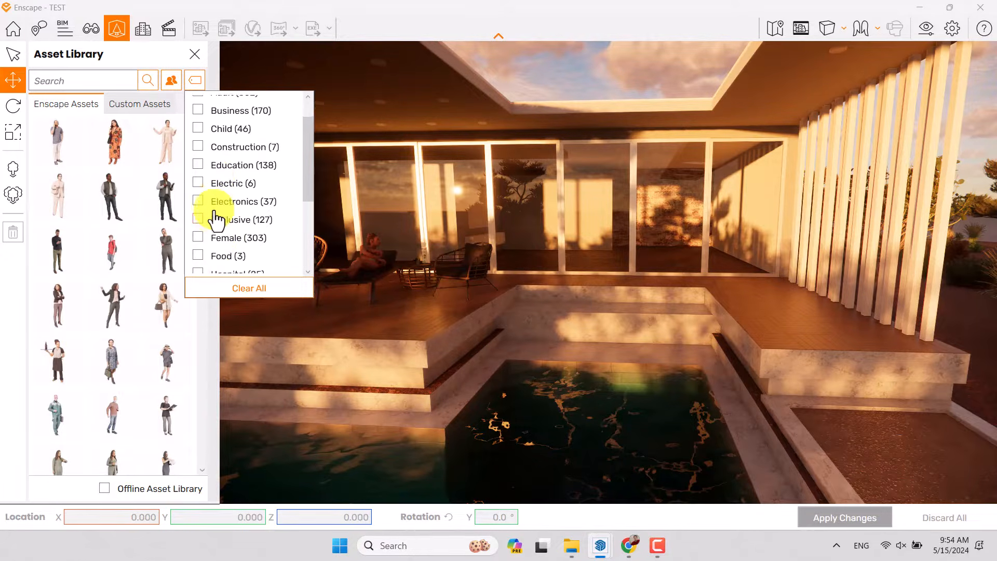
scroll(207, 202, "up", 2)
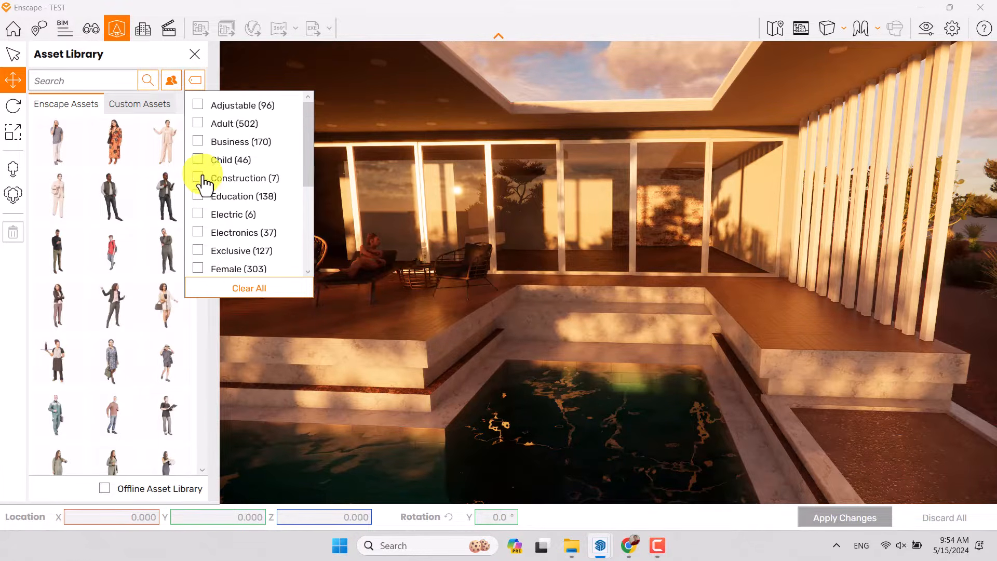
scroll(206, 198, "down", 2)
scroll(207, 218, "down", 1)
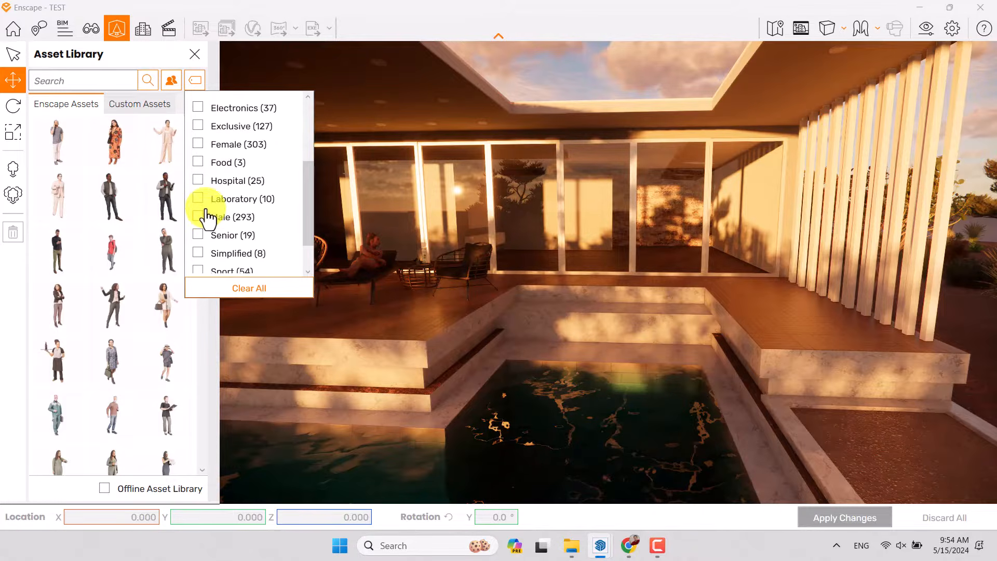
left_click(199, 217)
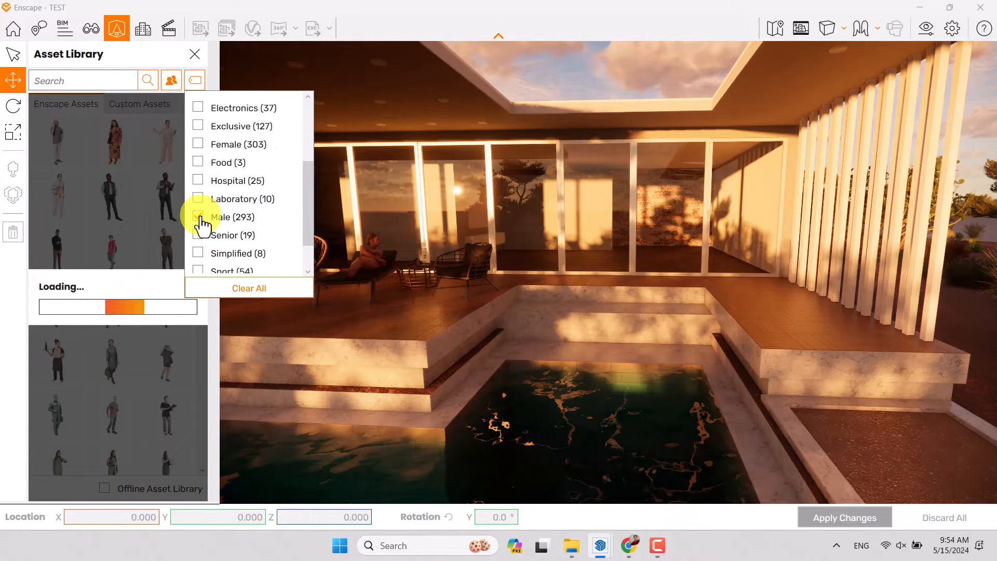
left_click(99, 43)
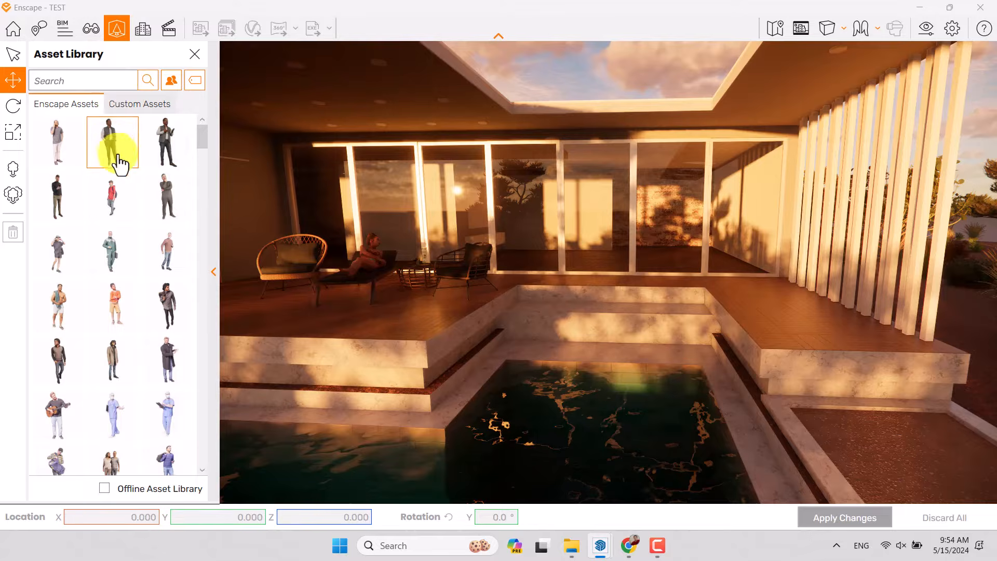
- Place the shirtless standing man in shorts on the deck behind the pool steps and apply the changes
scroll(127, 195, "down", 2)
scroll(127, 195, "down", 4)
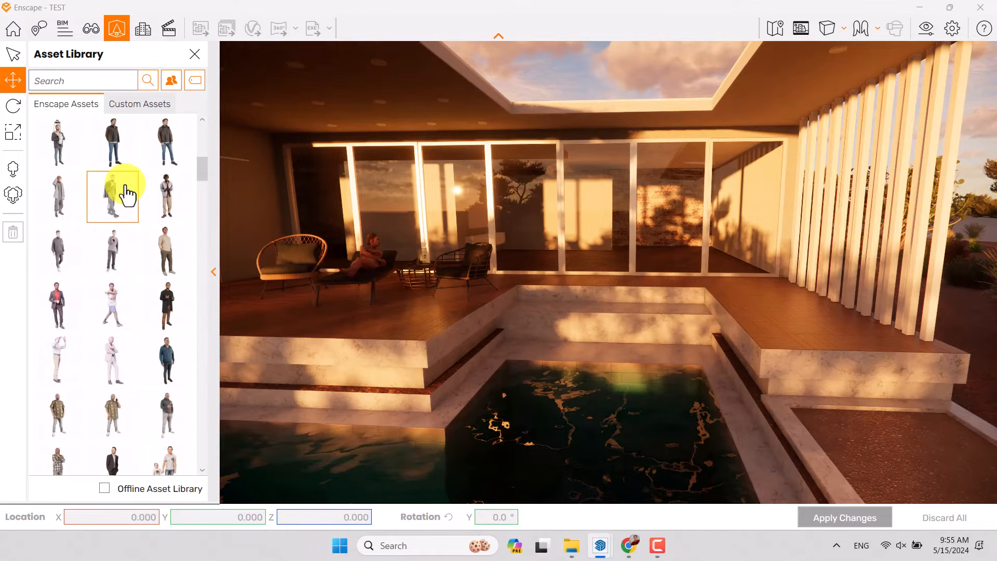
scroll(126, 195, "down", 5)
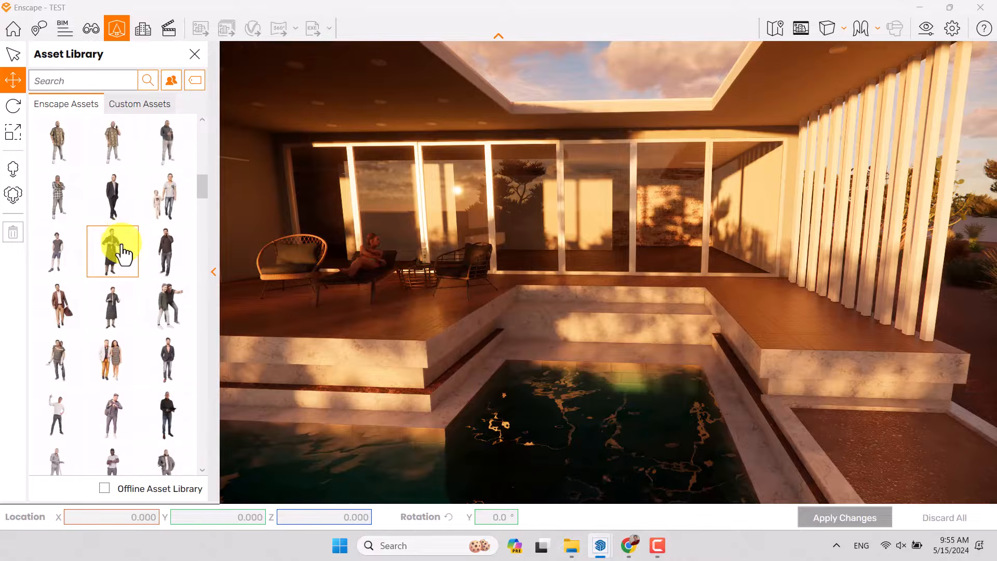
scroll(124, 253, "down", 2)
scroll(123, 255, "down", 5)
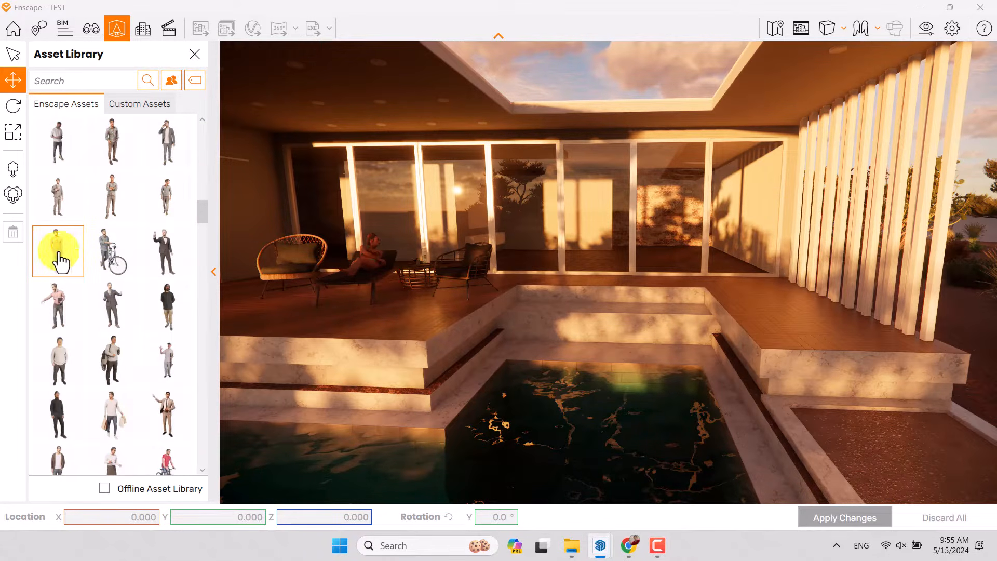
left_click_drag(60, 262, 670, 285)
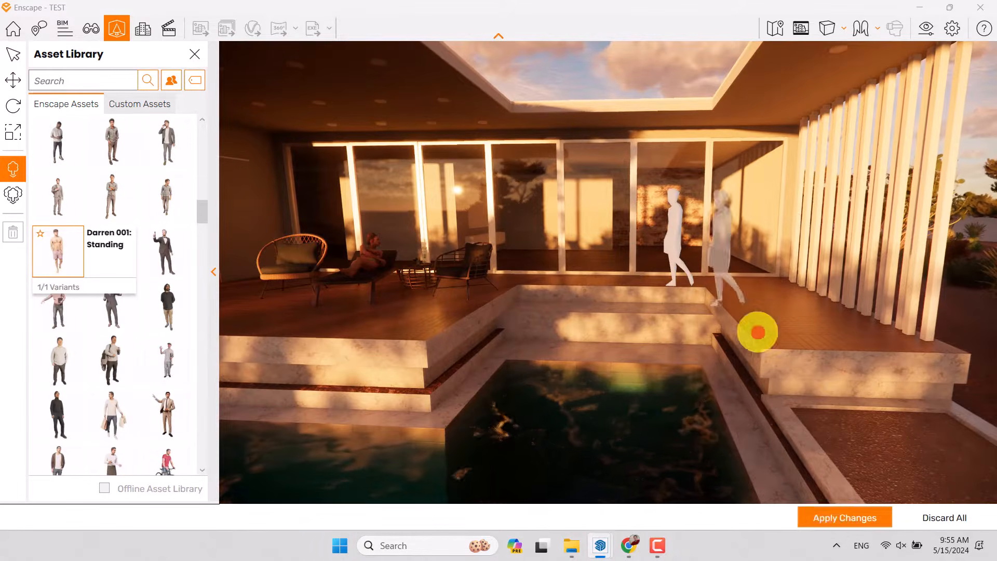
left_click(838, 516)
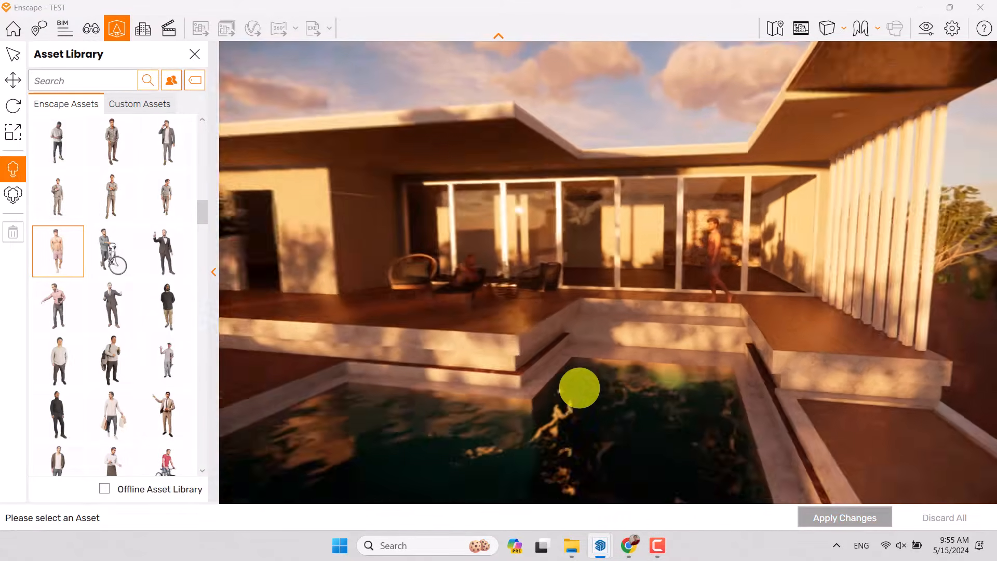
- Clear the Standing and Male tag filters and switch the asset library category to Vegetation
scroll(579, 388, "down", 5)
scroll(579, 389, "up", 2)
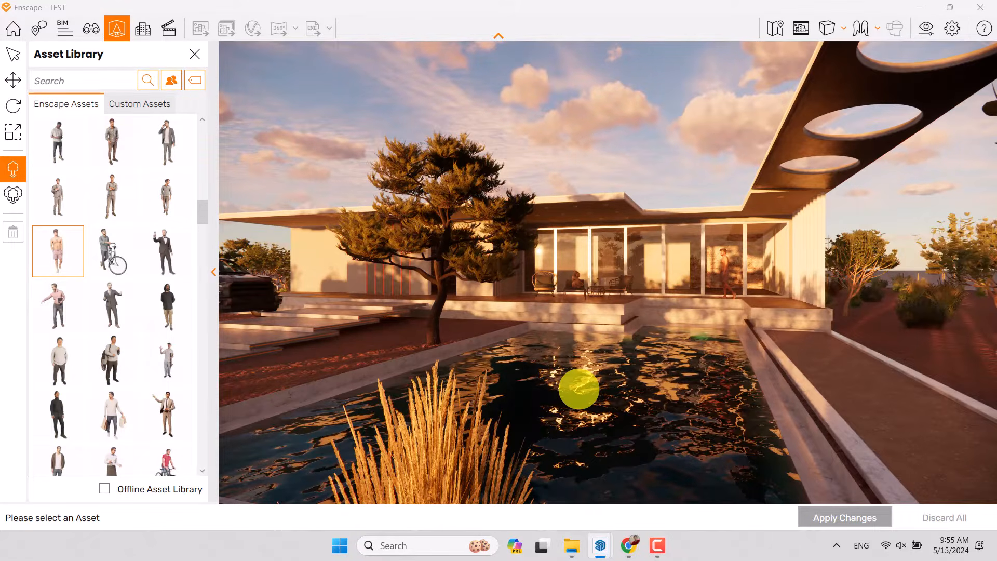
right_click_drag(582, 358, 622, 301)
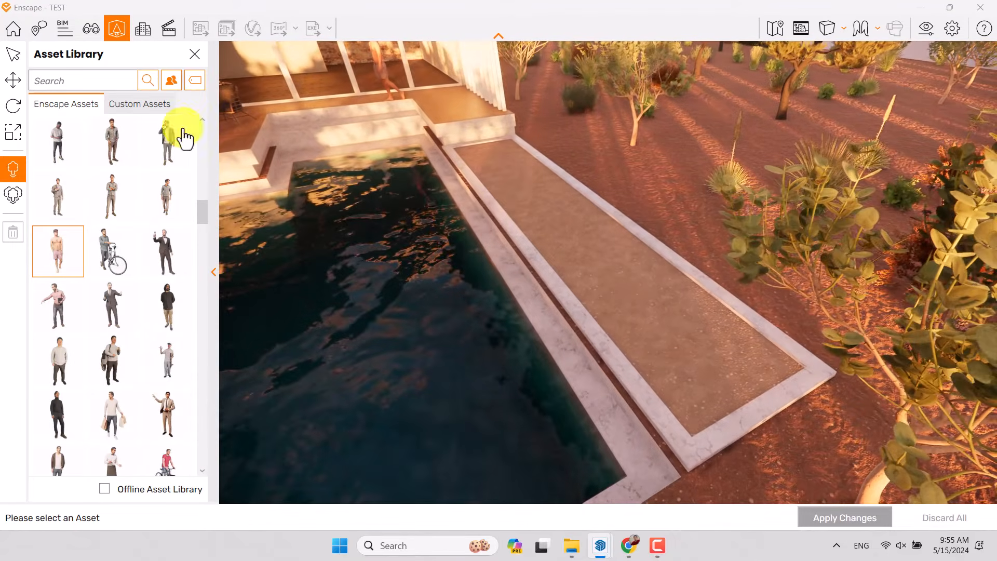
left_click(173, 81)
left_click(193, 81)
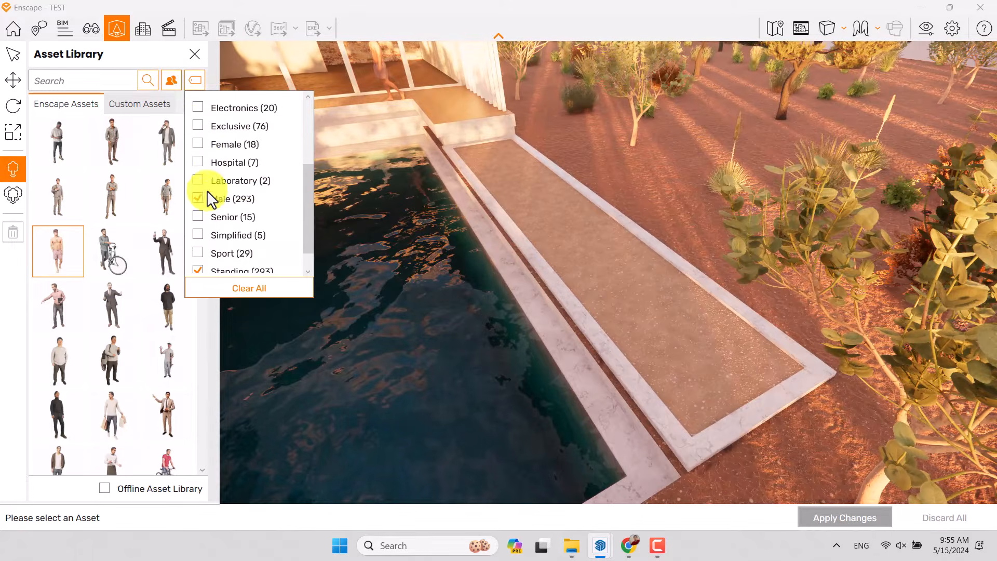
left_click(244, 288)
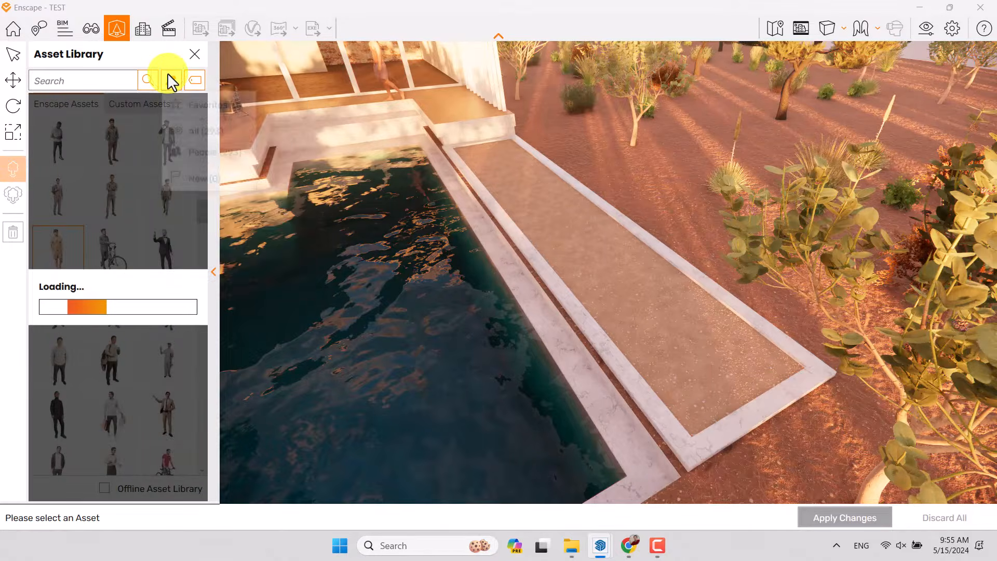
left_click(171, 80)
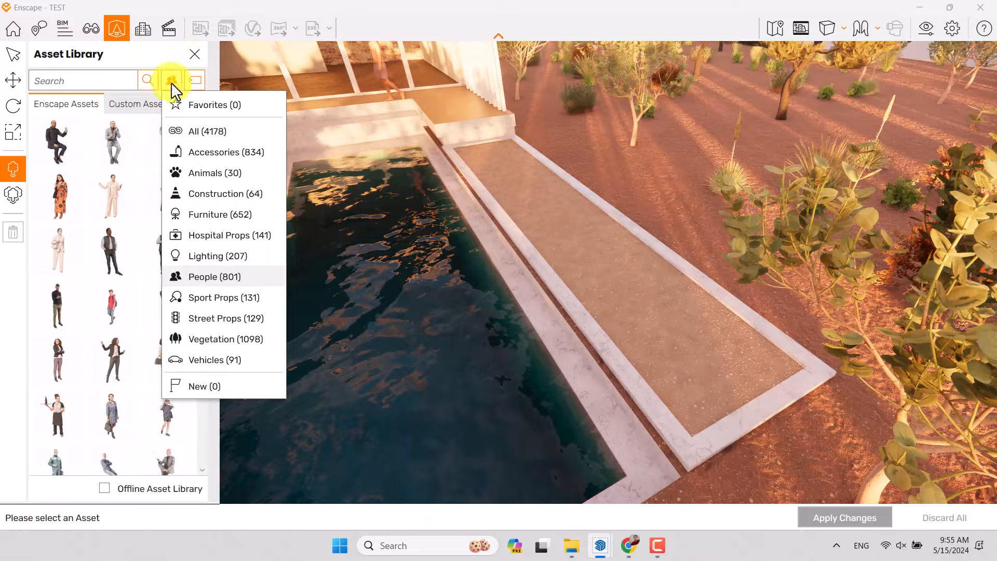
left_click(211, 341)
- Define a rectangular multi-asset placement area along the long gravel bed beside the pool and narrow it to fit the bed
left_click(13, 196)
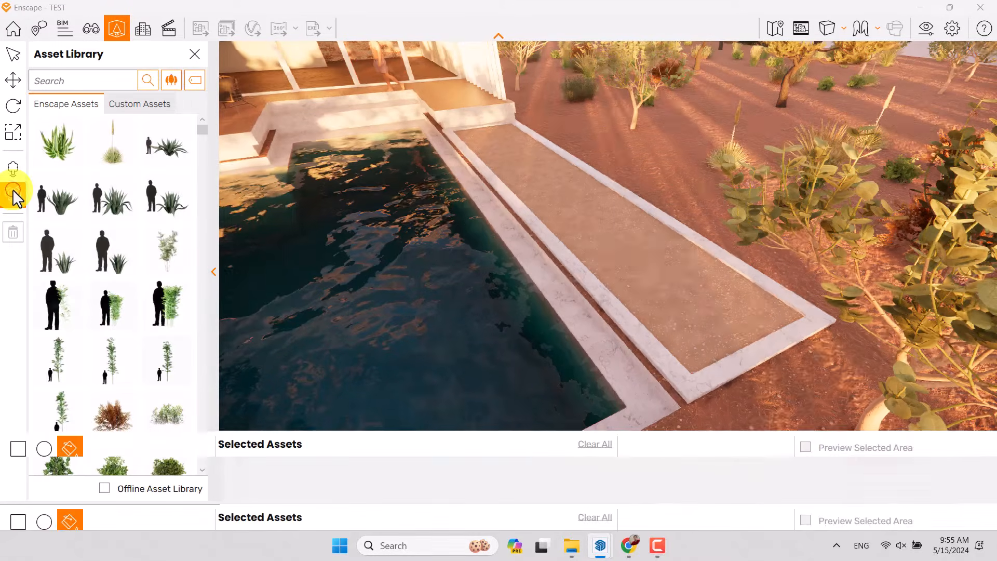
left_click(30, 451)
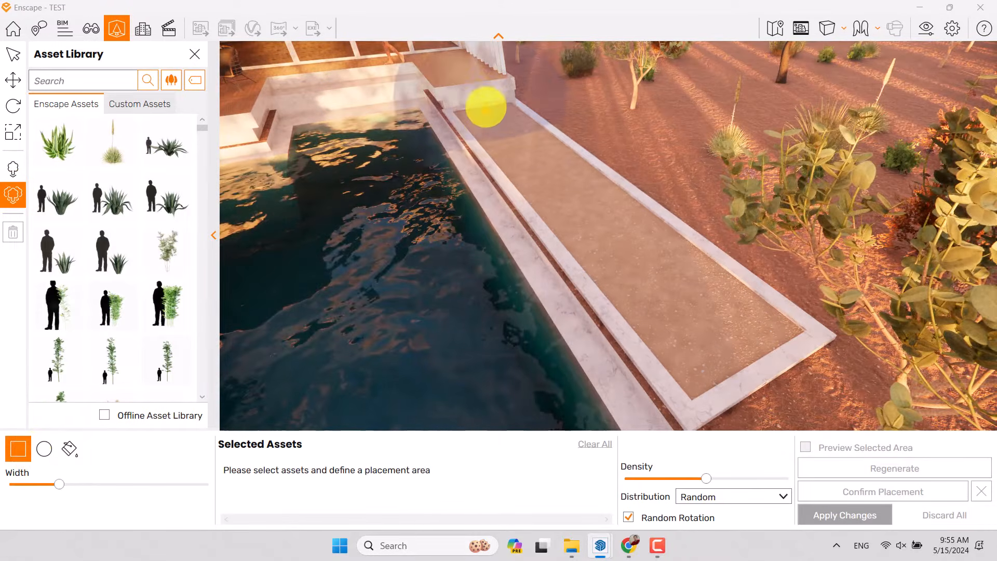
mouse_move(515, 138)
left_mouse_down()
mouse_move(699, 287)
mouse_move(753, 360)
mouse_move(626, 295)
mouse_move(725, 319)
mouse_move(745, 339)
mouse_move(747, 361)
left_mouse_up()
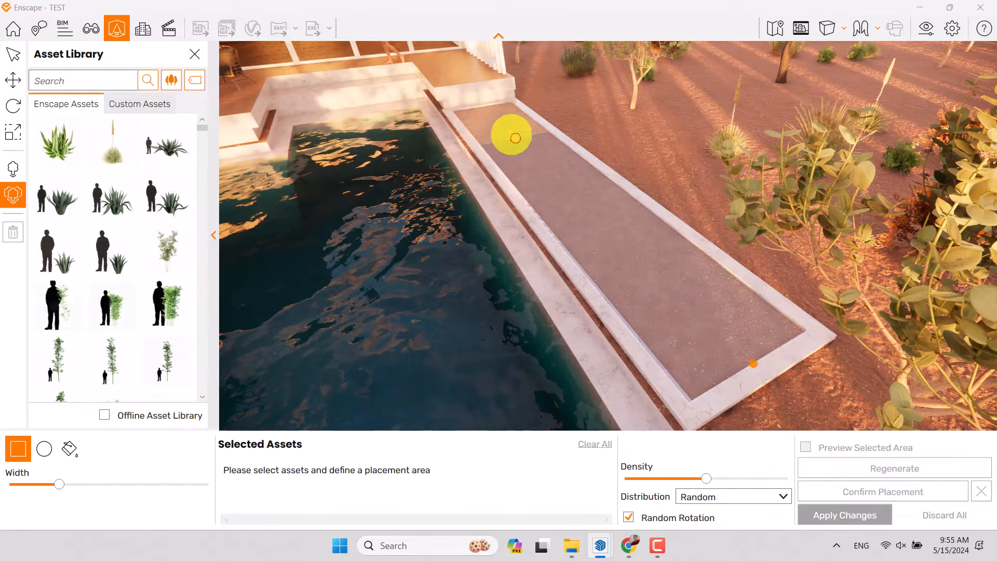
left_click_drag(515, 138, 484, 108)
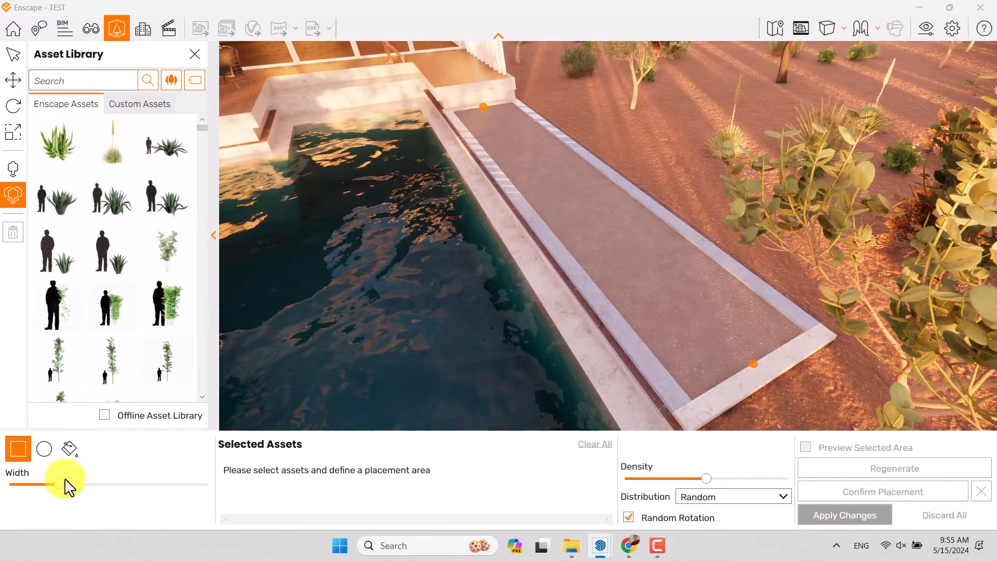
left_click_drag(55, 485, 51, 487)
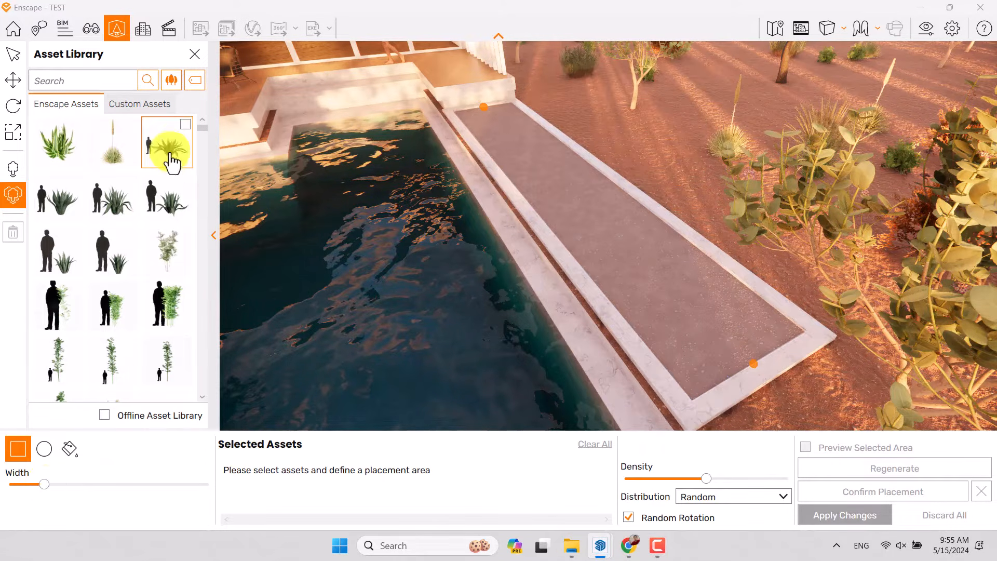
- Try Bush 084: Festuca Sunrise and a tall grass as planting for the gravel bed, removing each from the selected assets
scroll(172, 161, "down", 5)
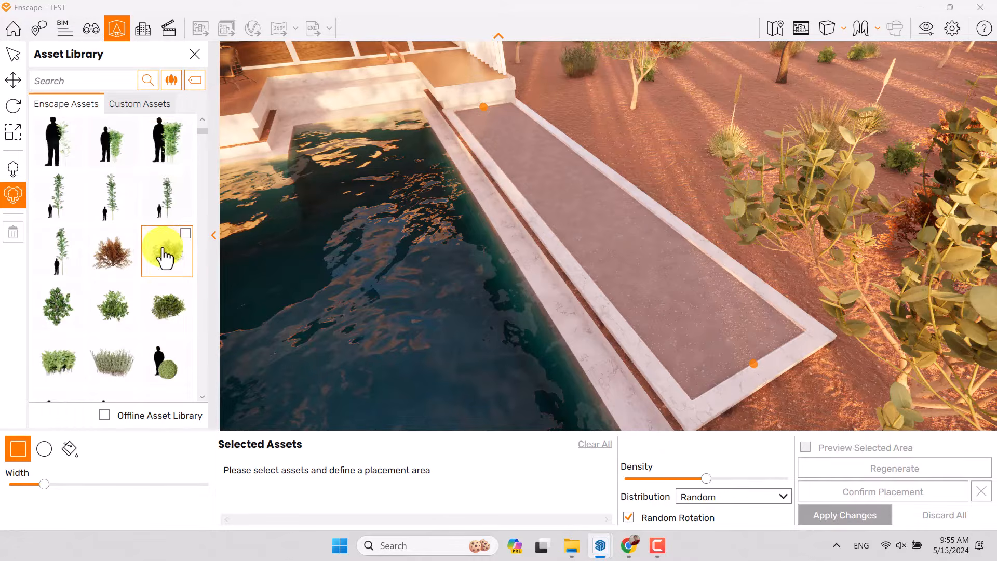
scroll(166, 256, "down", 4)
scroll(166, 256, "down", 5)
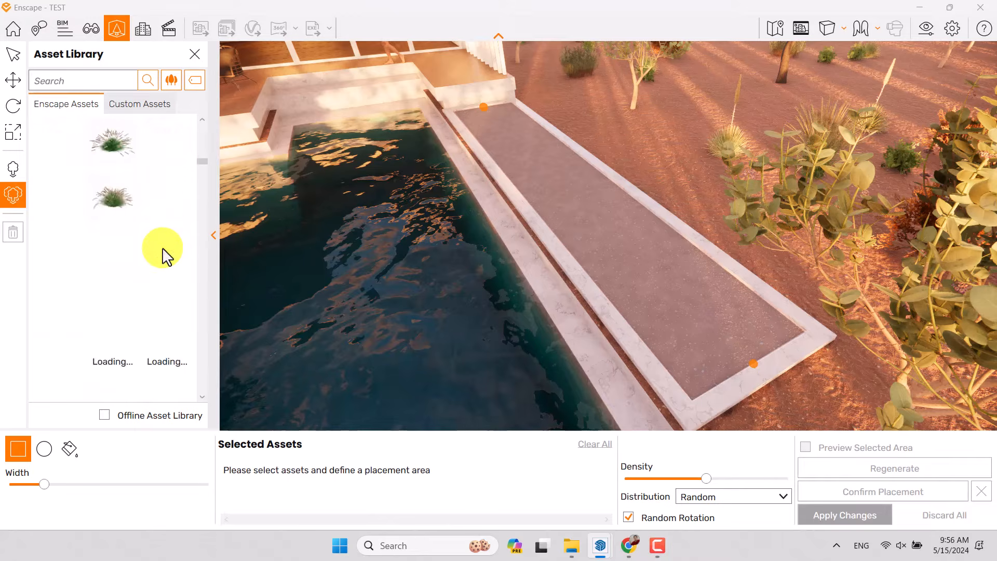
left_click(123, 199)
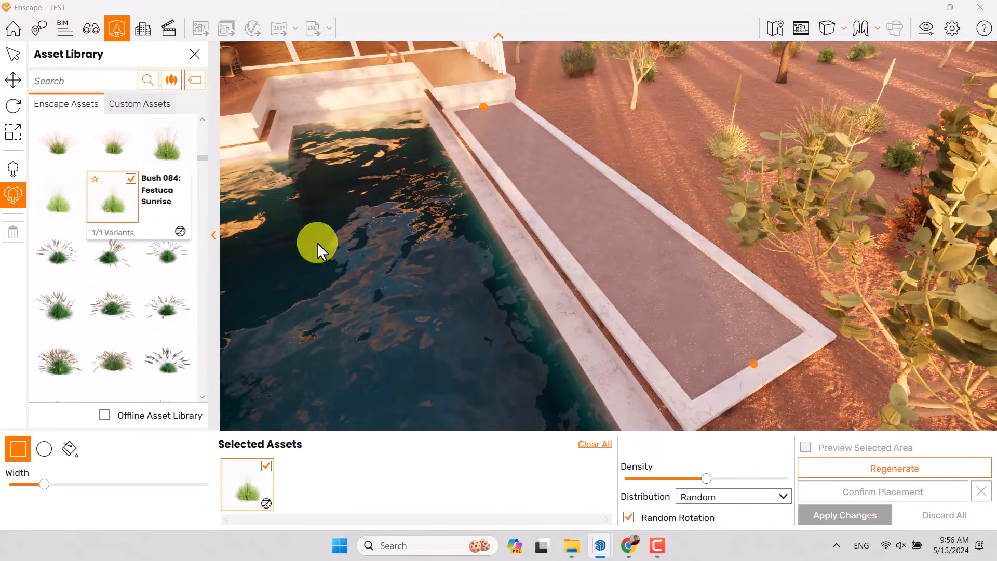
left_click(132, 180)
scroll(129, 300, "up", 2)
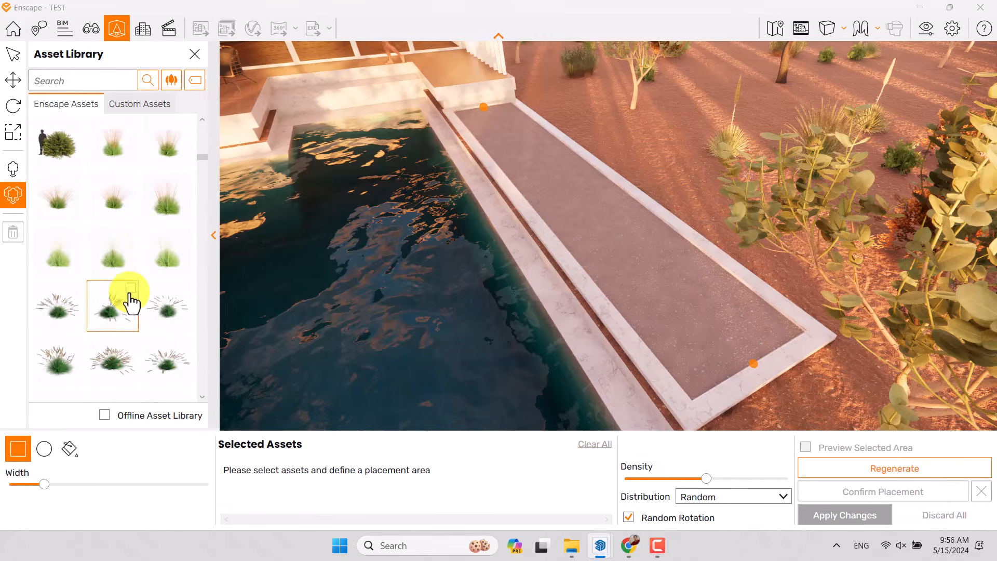
scroll(149, 244, "up", 5)
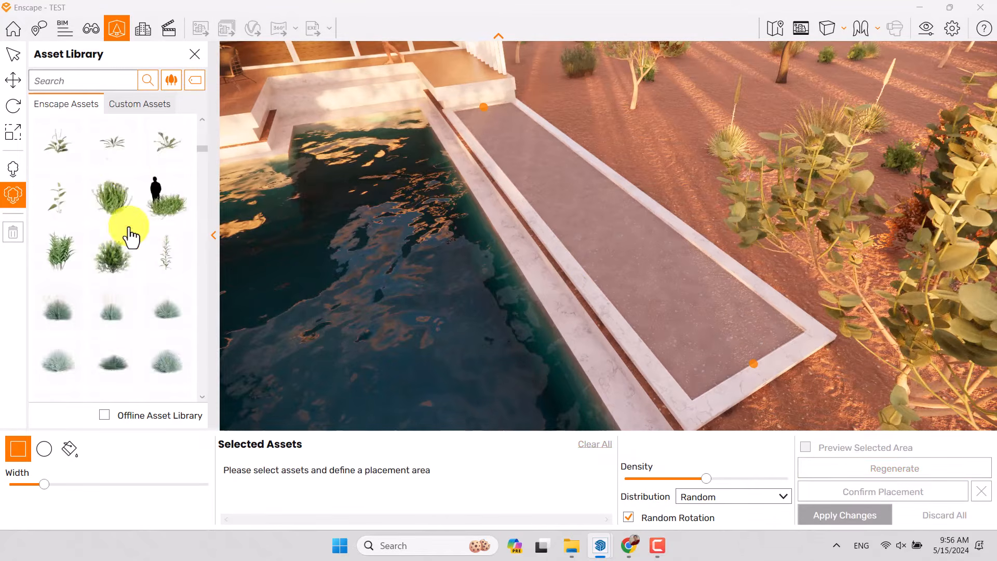
scroll(130, 236, "up", 2)
left_click(130, 234)
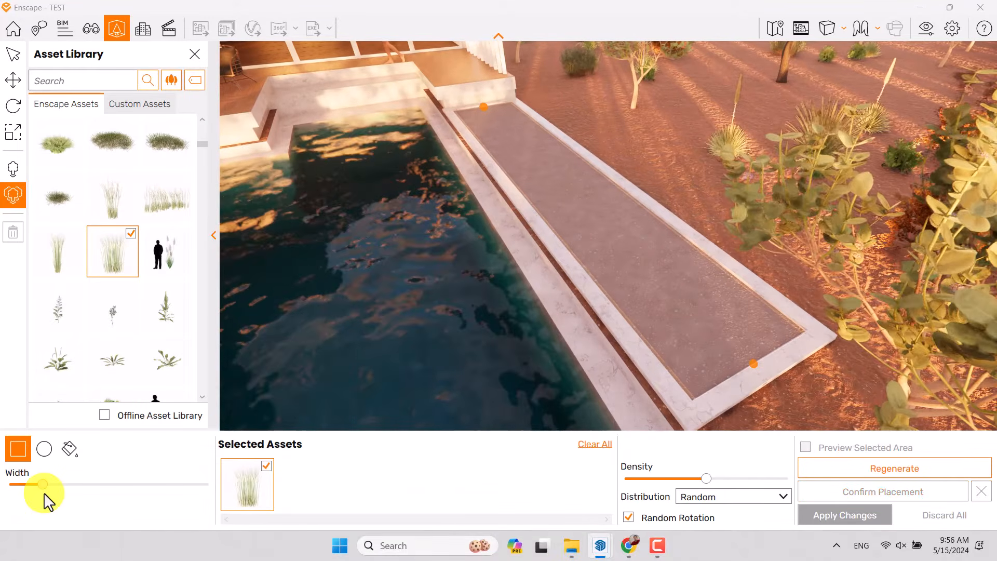
left_click(131, 237)
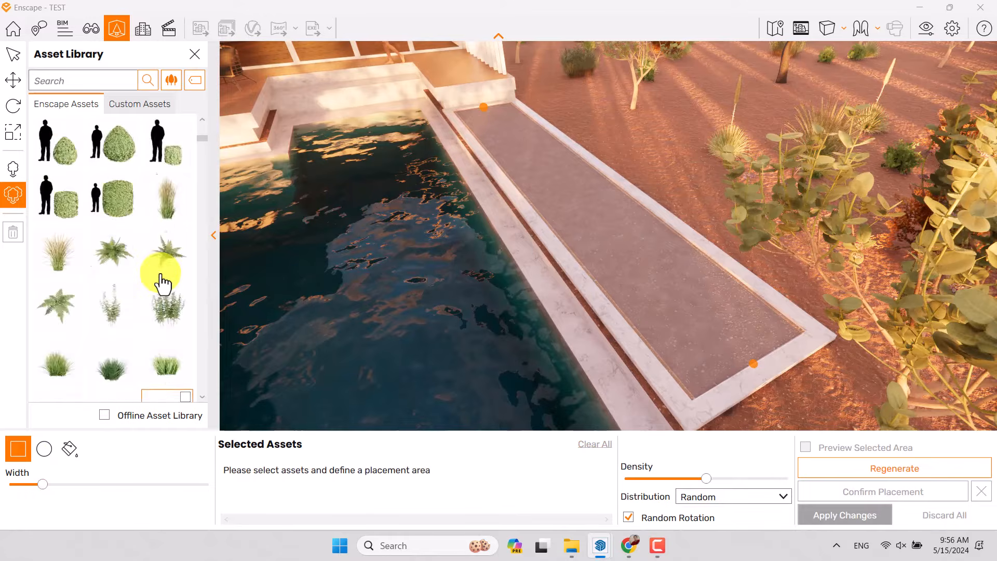
- Filter the vegetation assets by the Flower tag
left_click(195, 81)
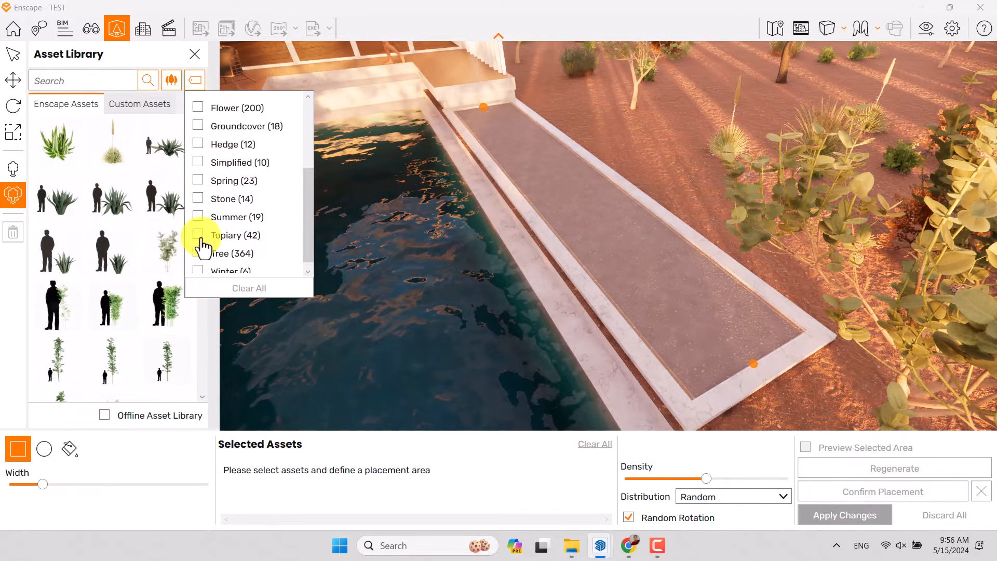
scroll(210, 189, "down", 1)
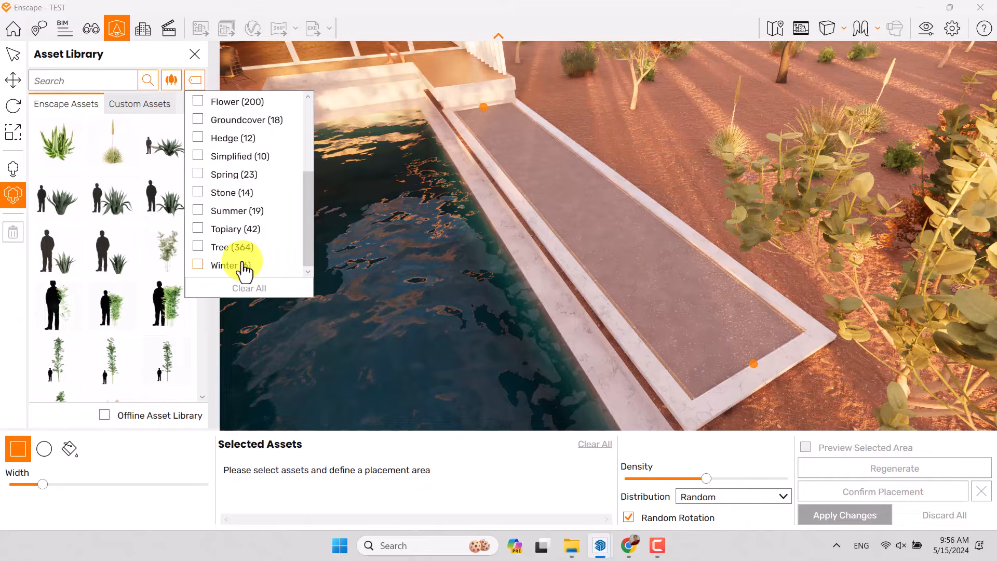
scroll(245, 262, "up", 5)
left_click(198, 233)
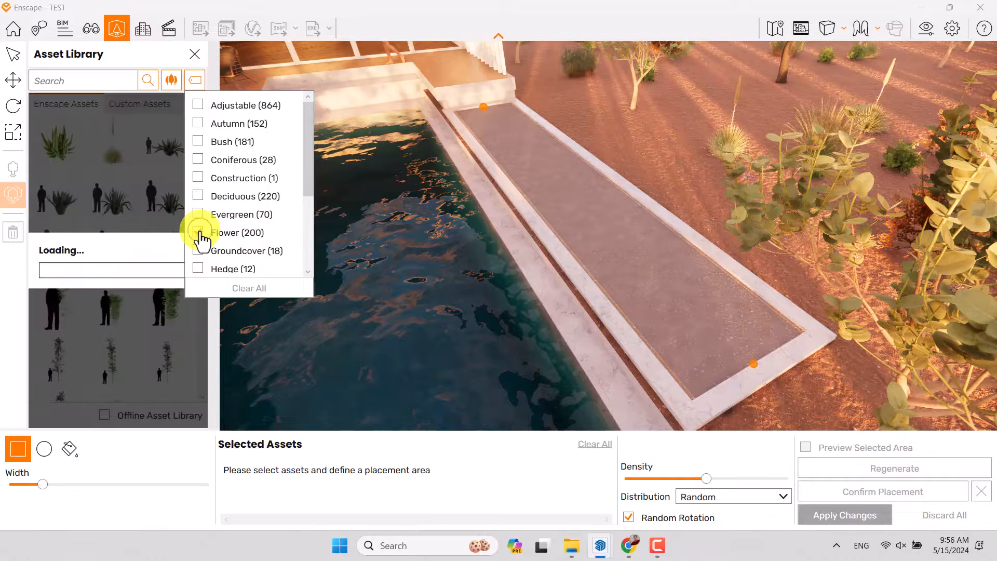
left_click(110, 66)
- Try a slender yellow-flowering plant for the gravel bed with a slightly wider placement area, and close the asset library without placing it
scroll(130, 179, "down", 5)
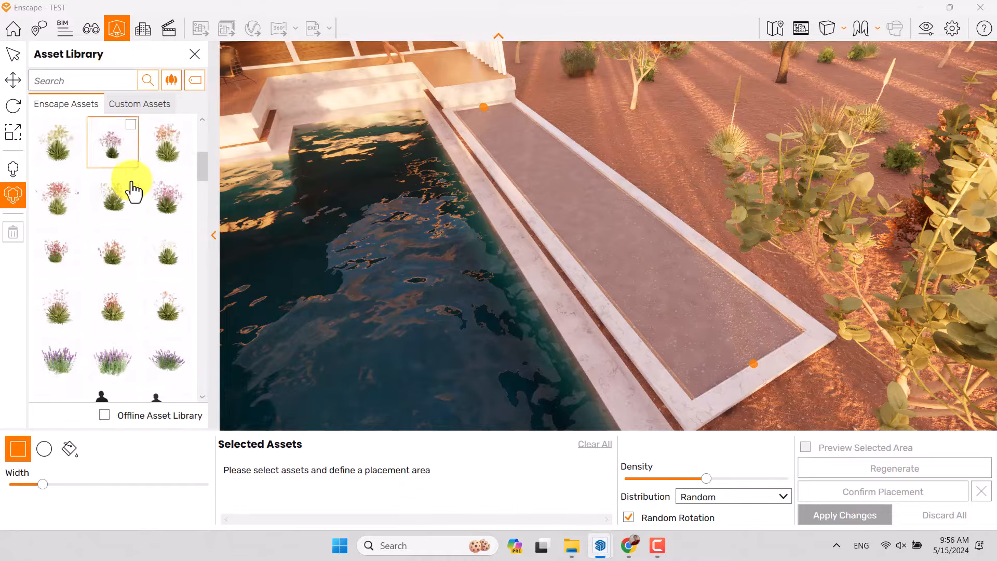
scroll(132, 184, "down", 10)
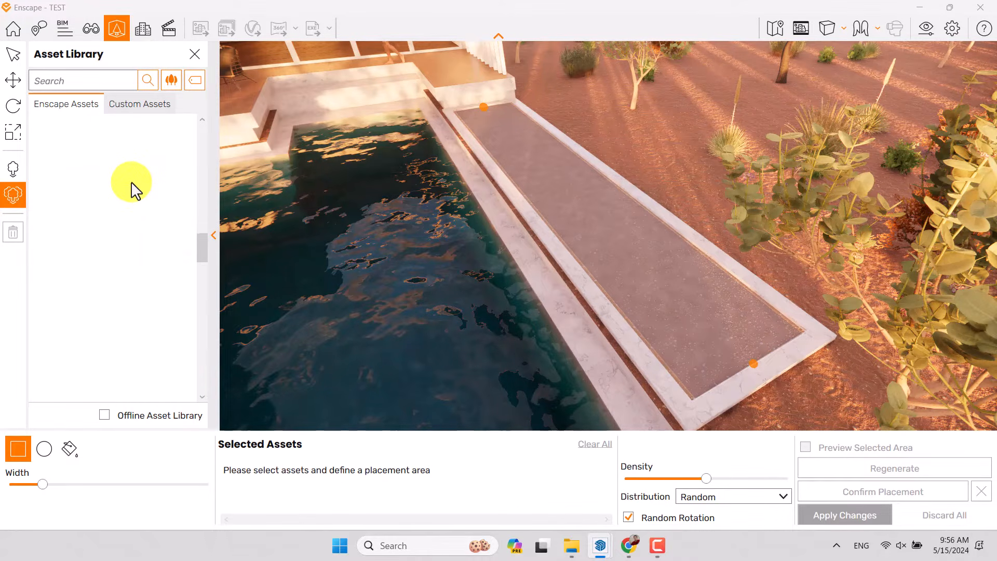
left_click(131, 304)
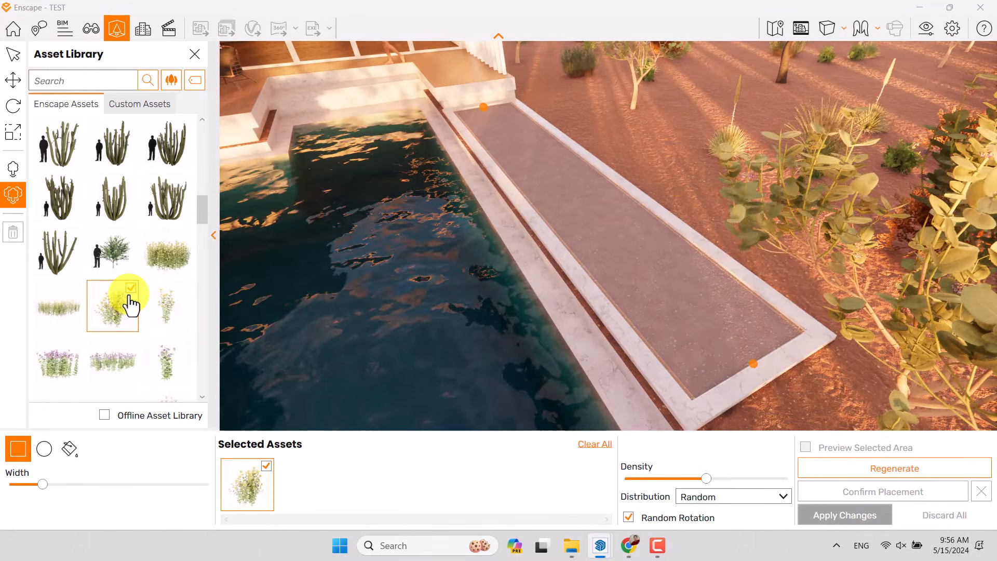
left_click(131, 299)
left_click(182, 300)
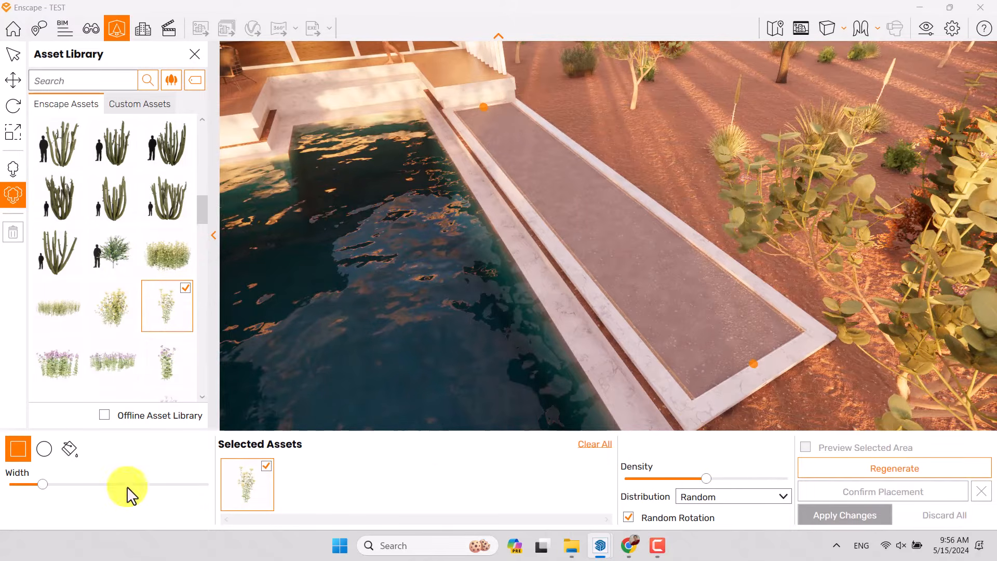
mouse_move(42, 484)
left_mouse_down()
mouse_move(82, 495)
mouse_move(45, 490)
left_mouse_up()
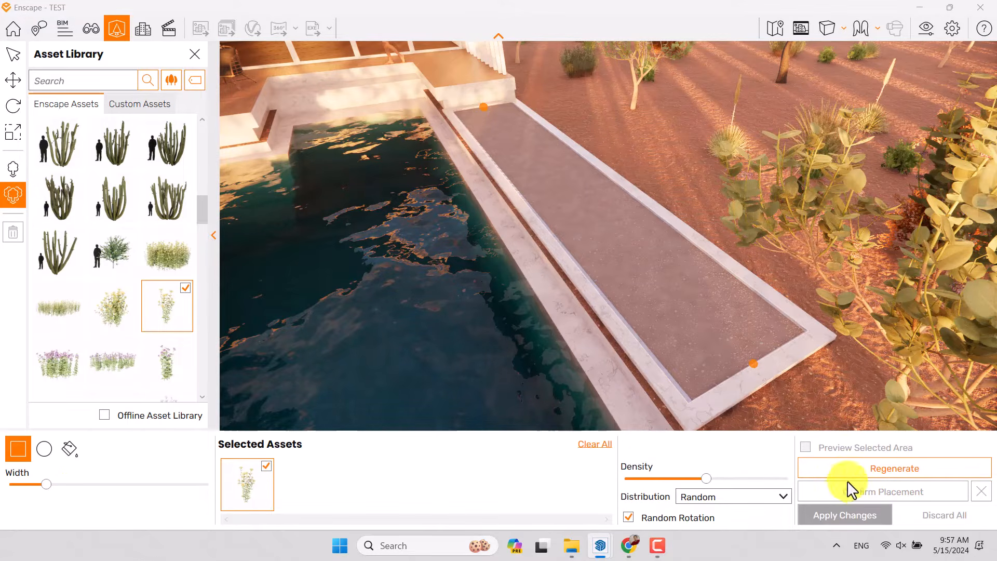
left_click(197, 54)
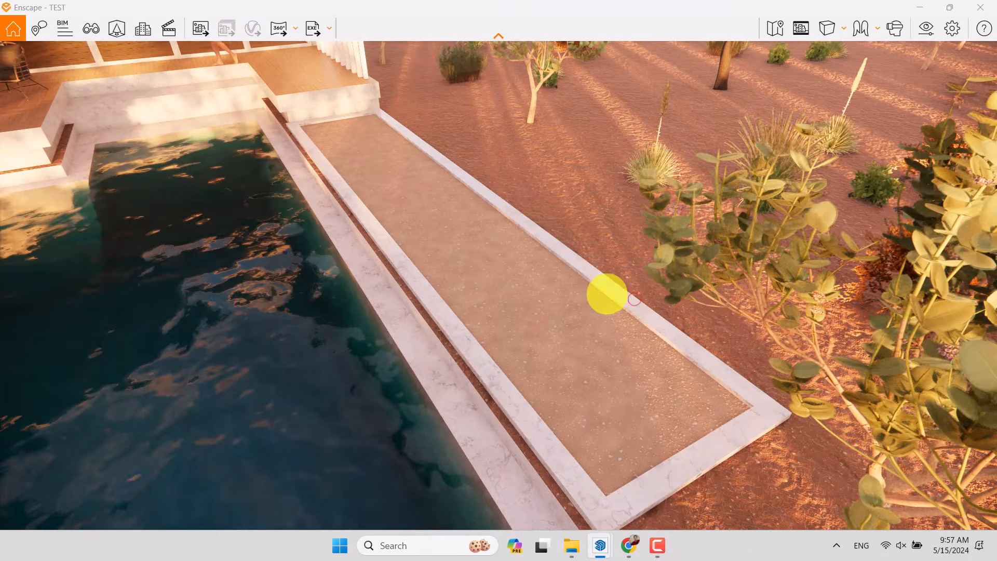
- Move the pine tree beside the pool closer to the camera along the planting bed and apply the change
left_click_drag(606, 294, 700, 424)
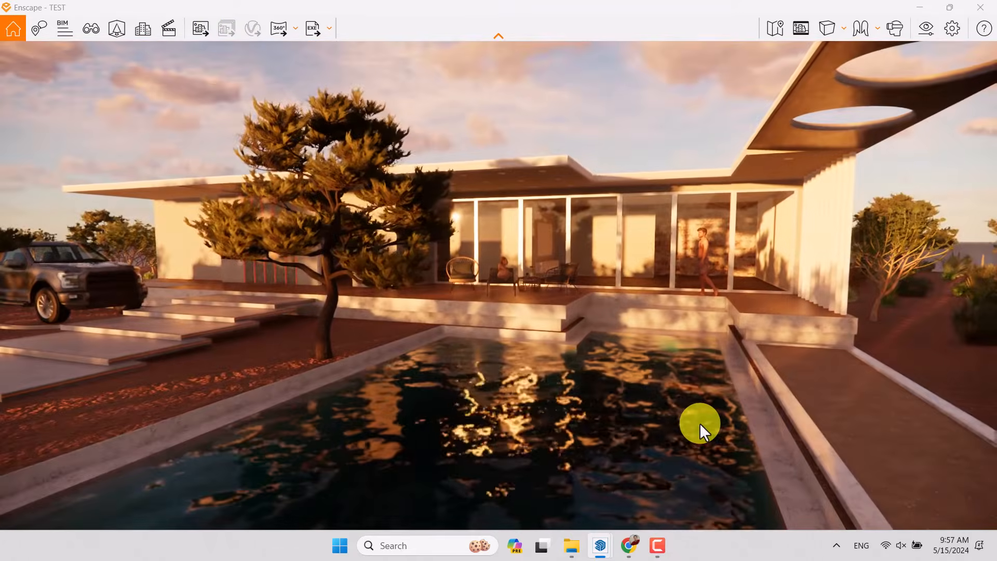
left_click(120, 28)
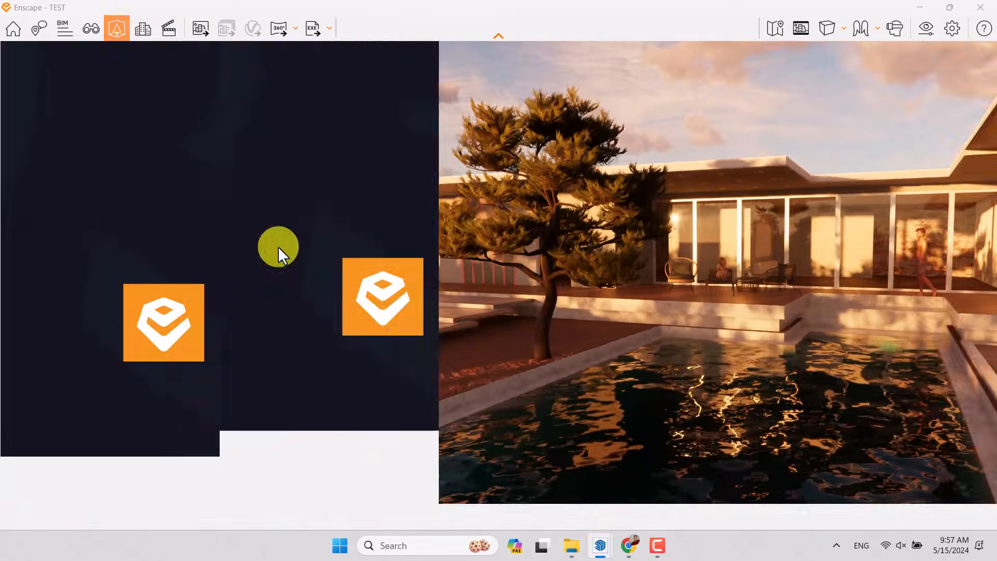
left_click(477, 253)
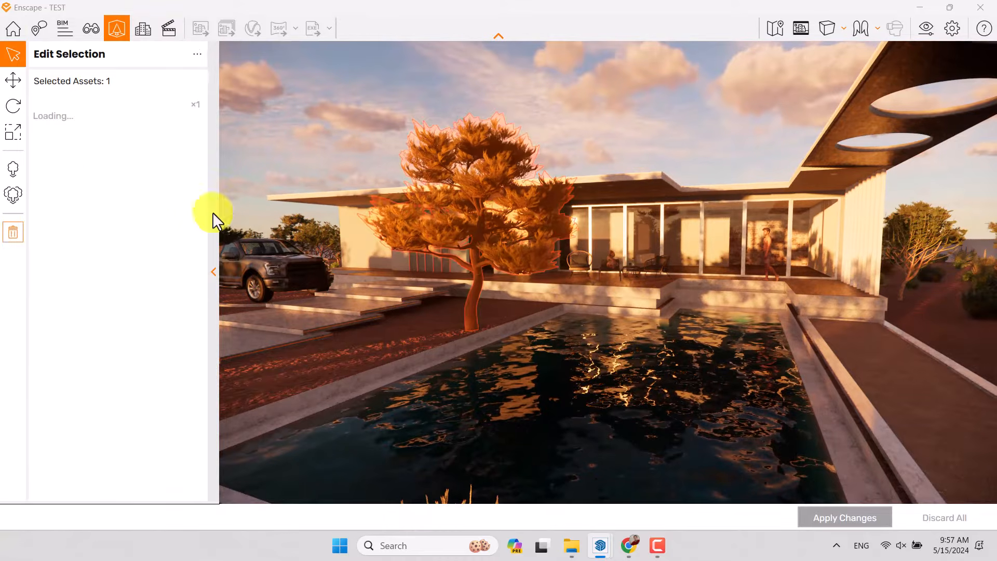
left_click(13, 79)
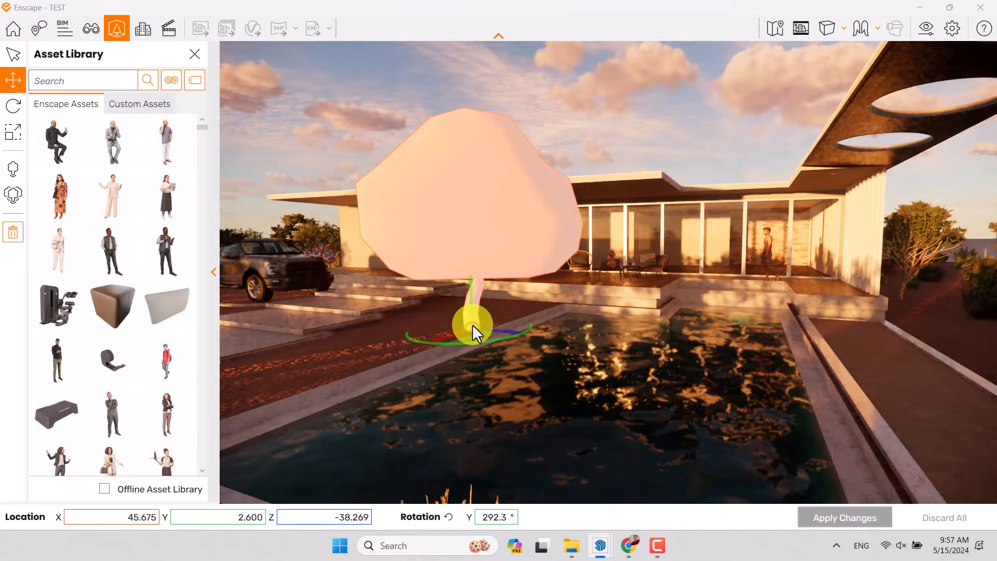
left_click_drag(471, 326, 237, 395)
left_click(824, 519)
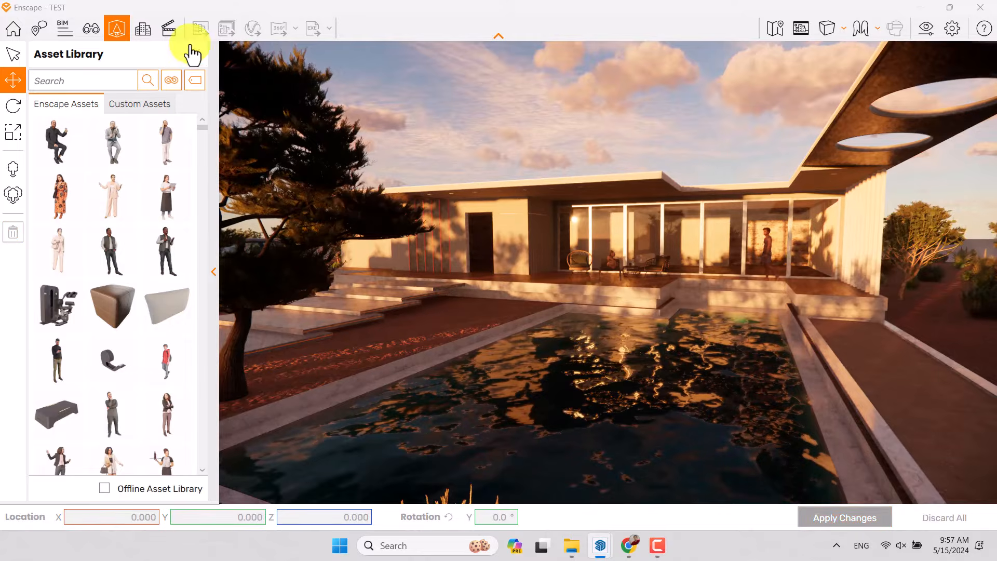
left_click(195, 54)
- Bring the wooden deck's seating area into view and arrange the Enscape and SketchUp windows side by side
right_click_drag(583, 283, 547, 304)
scroll(544, 303, "up", 4)
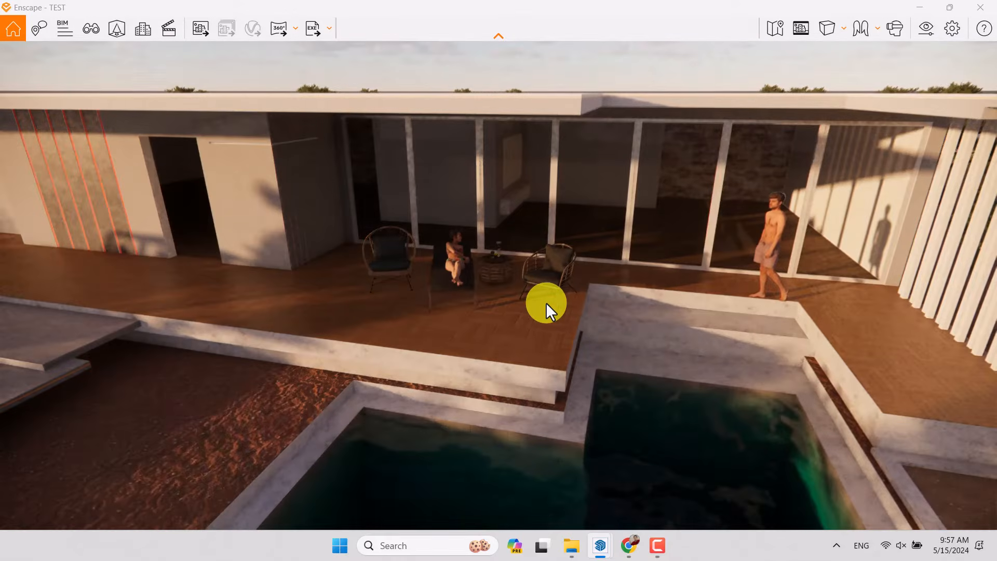
key("w")
left_click_drag(540, 301, 540, 301)
key("w")
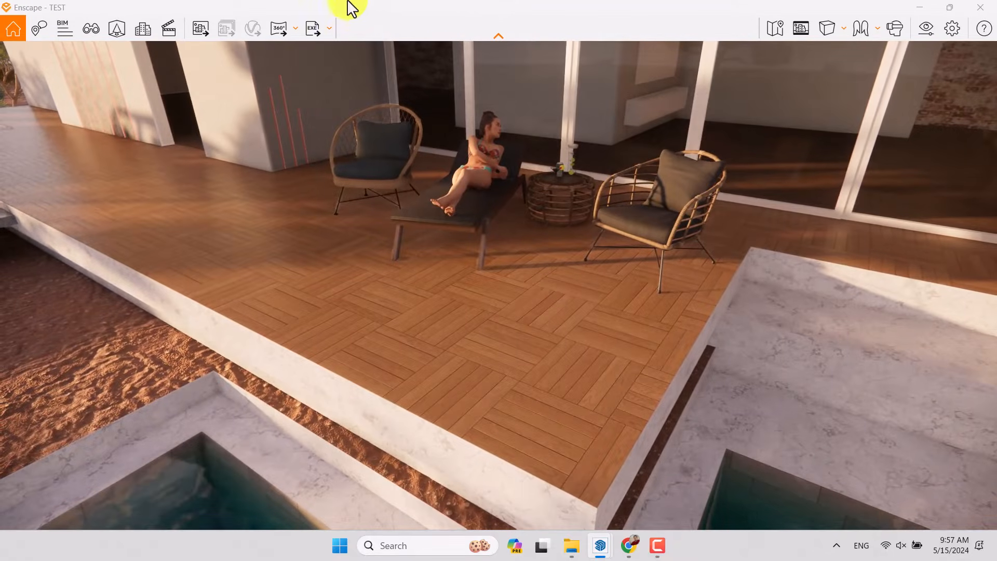
left_click_drag(353, 8, 995, 223)
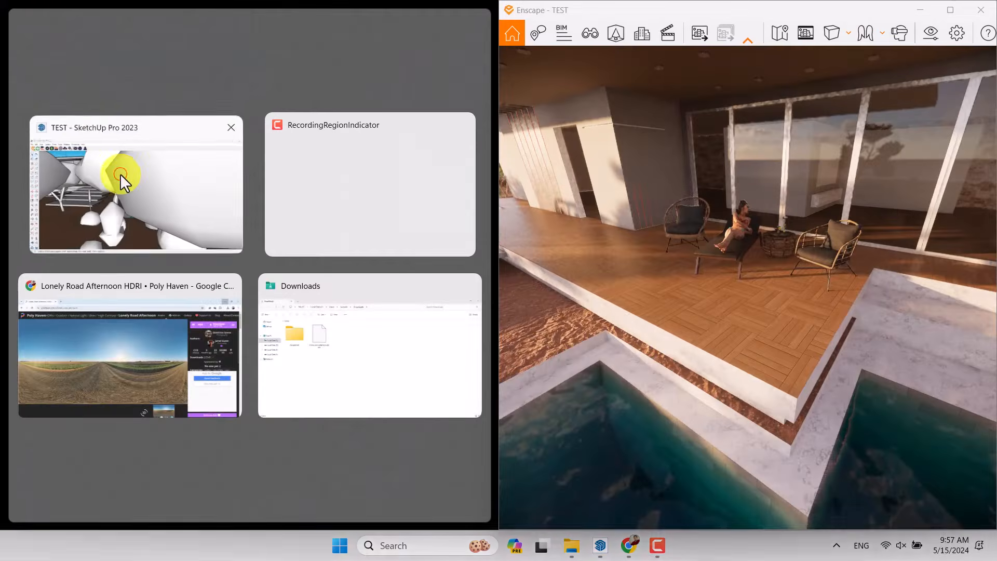
left_click(120, 174)
- Open the Wood 03, Basket Weave material in the Enscape Material Editor and bring the deck floor into close view
left_click(146, 45)
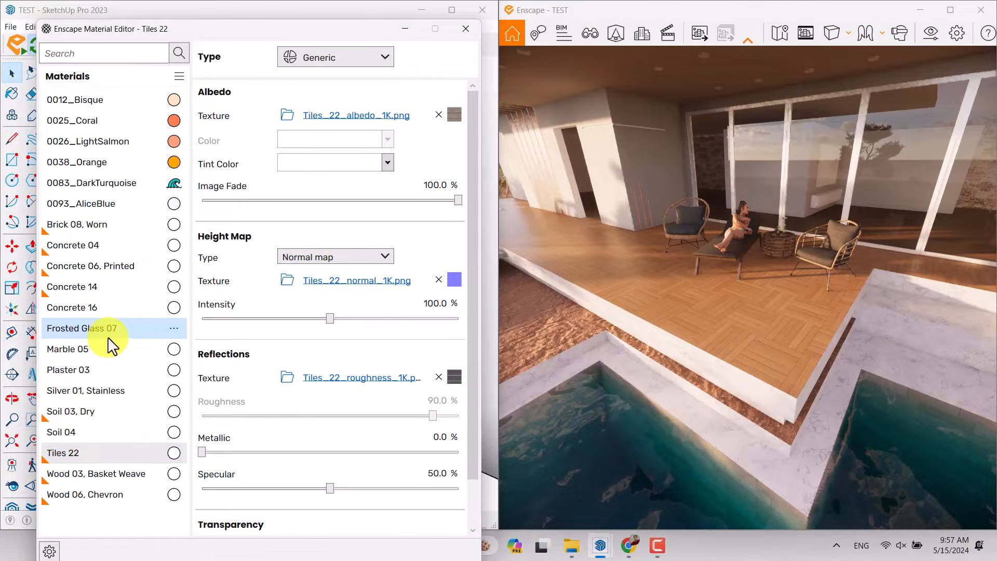
left_click(97, 483)
right_click_drag(698, 366, 745, 332)
scroll(744, 331, "up", 5)
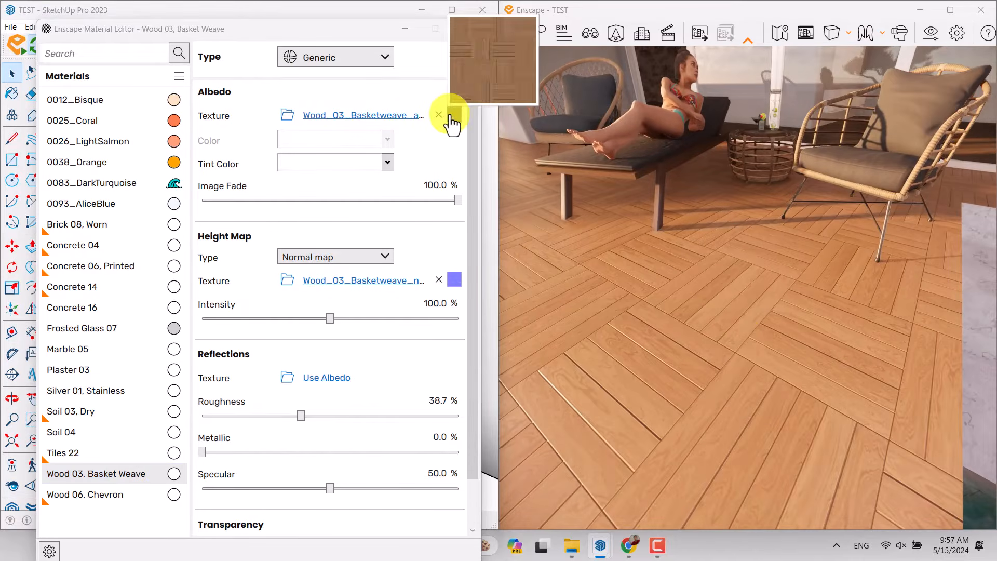
- Try rotating the basket weave wood's albedo texture by 39° and reset the rotation to 0°
left_click(452, 117)
left_click_drag(202, 453, 231, 454)
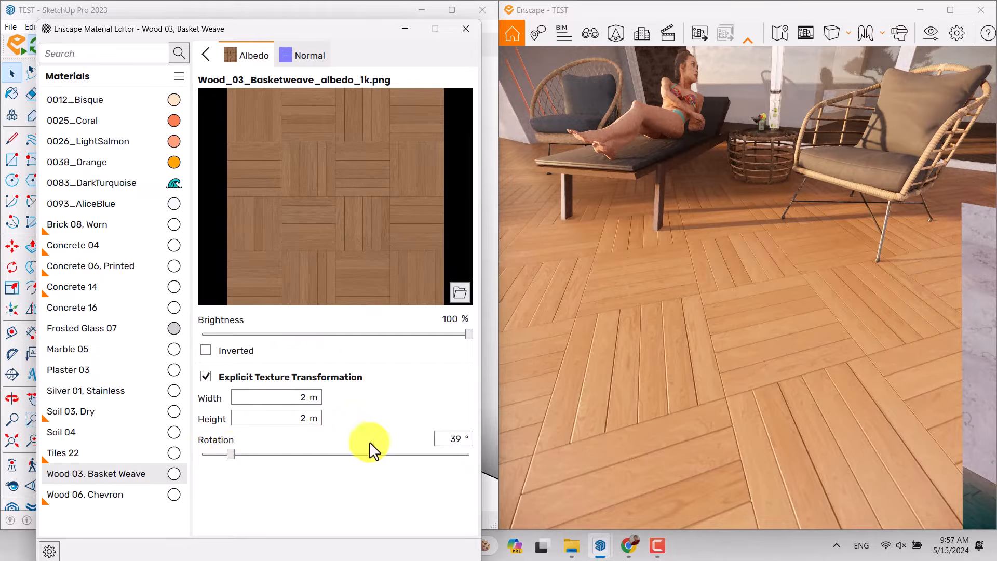
key("Return")
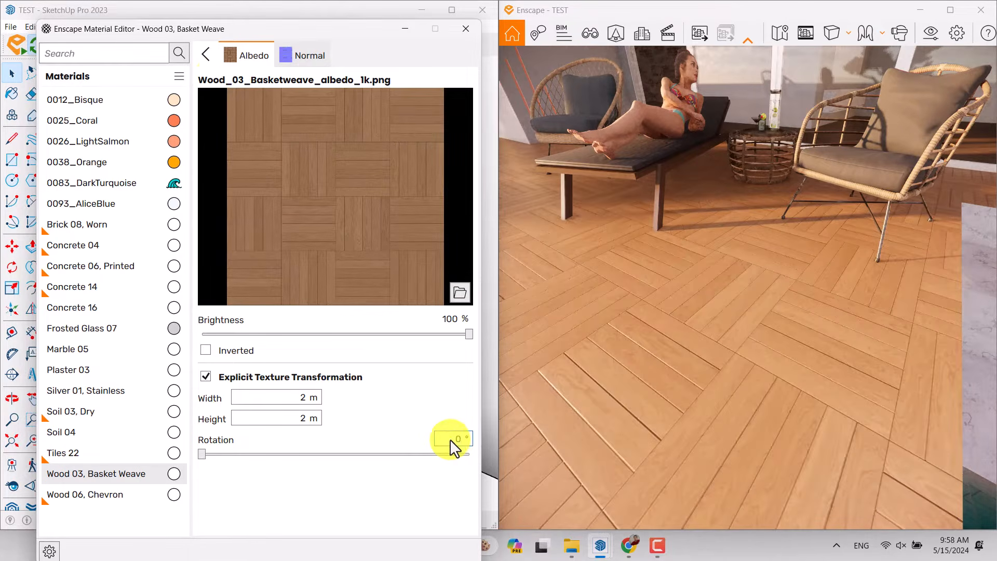
left_click(207, 55)
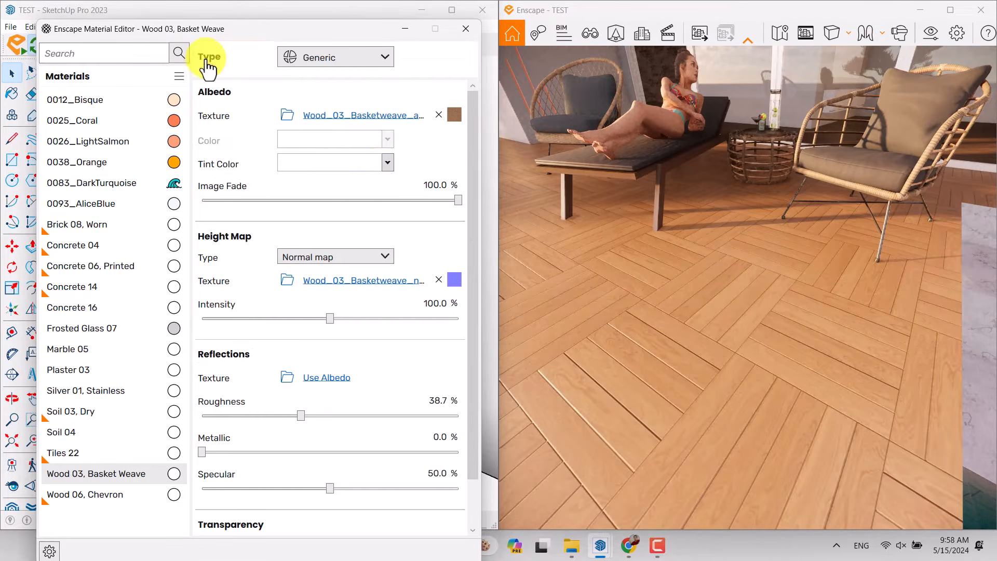
- Try a bright blue tint on the Wood 03, Basket Weave material
left_click(373, 165)
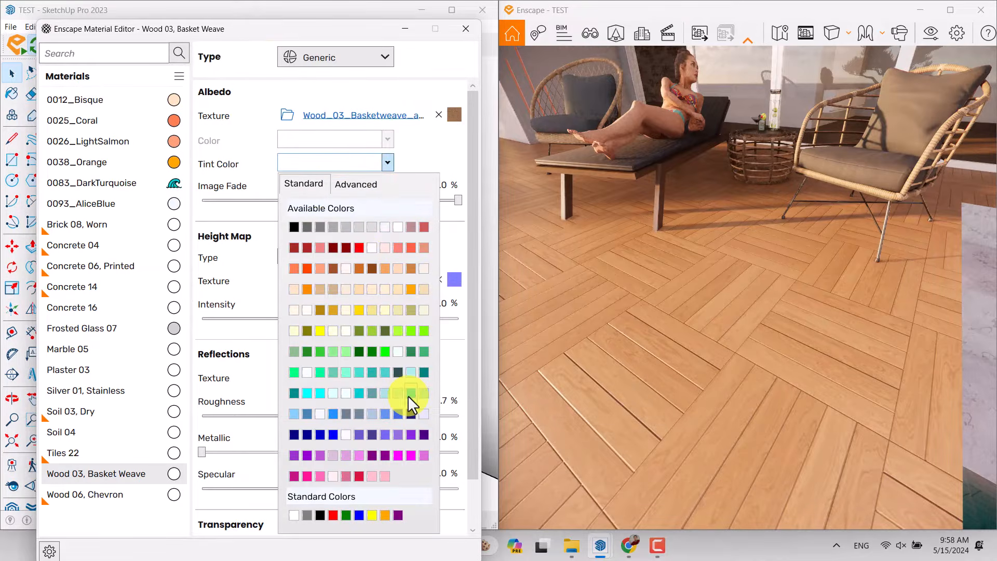
left_click(407, 395)
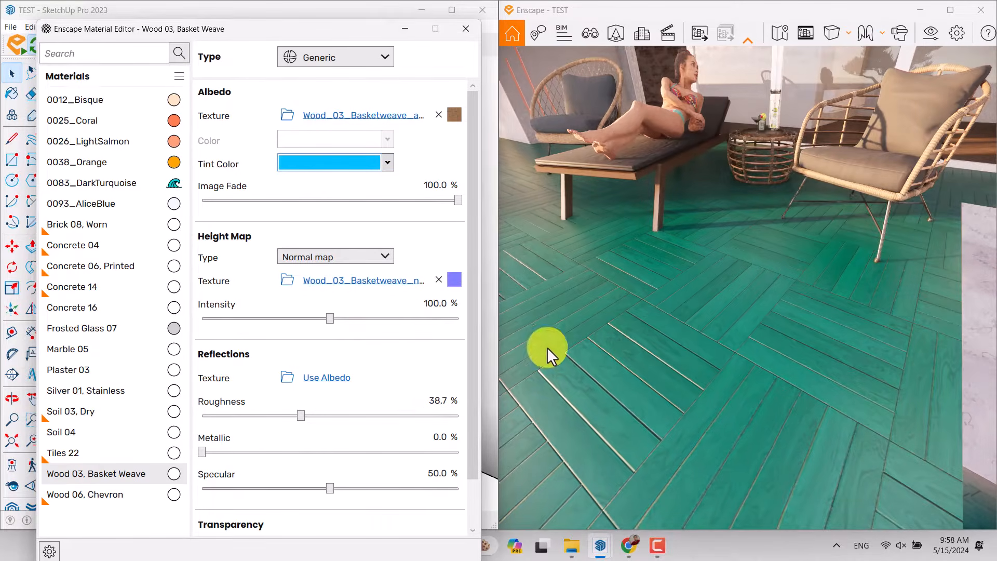
- Set the wood material's image fade to 96% and its tint color to white
left_click_drag(460, 202, 285, 205)
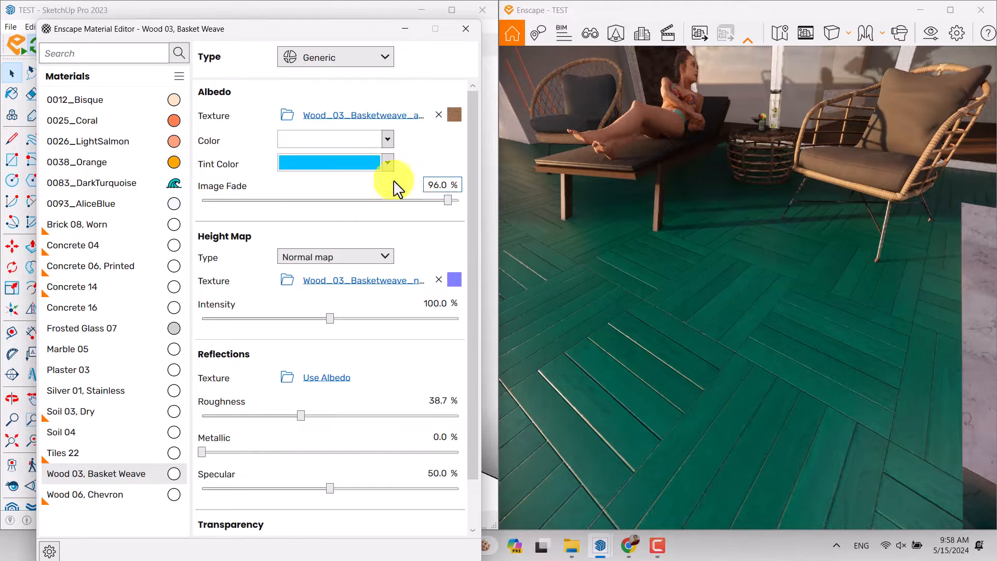
left_click(387, 162)
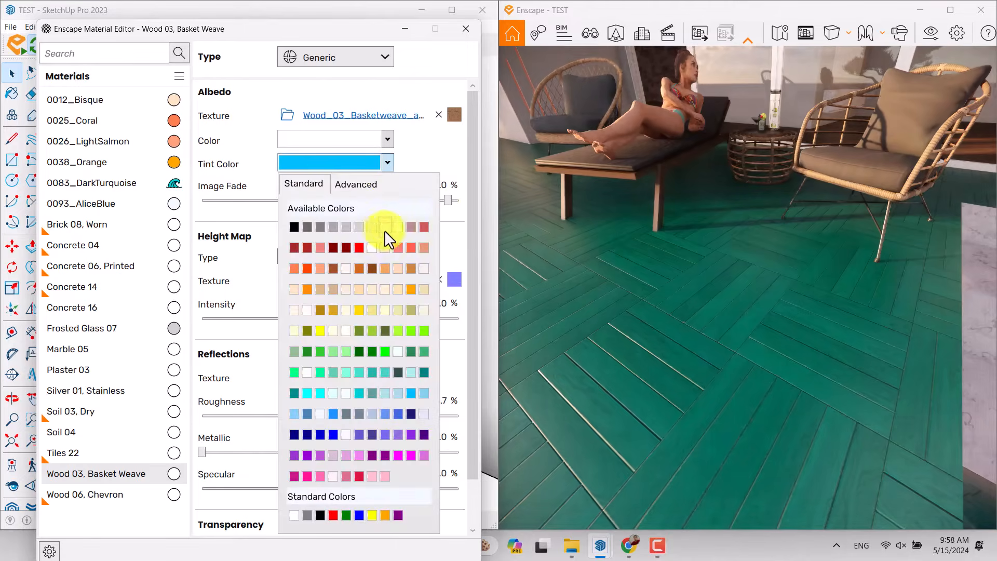
left_click(396, 232)
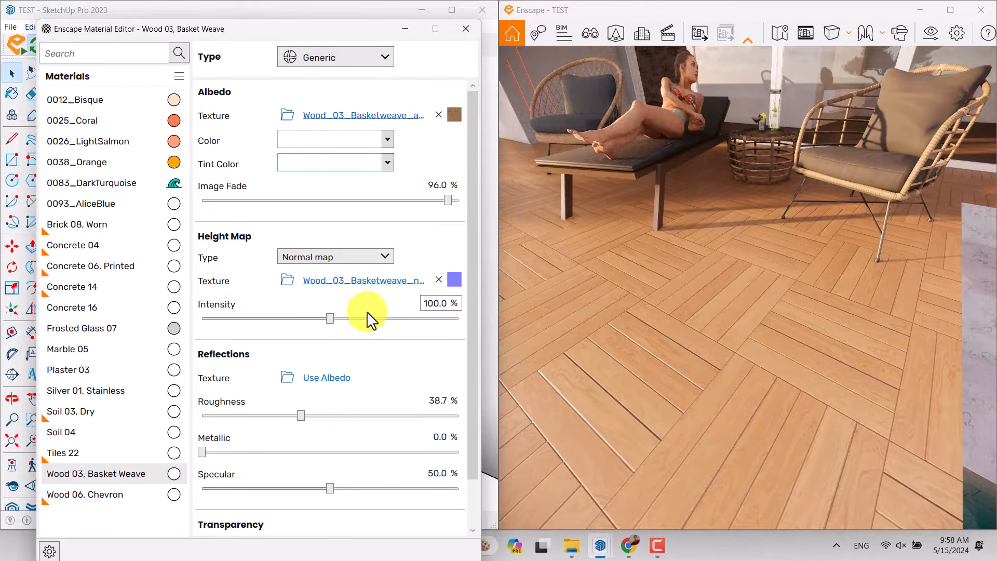
- Set the wood material's height map intensity to 88%, keeping the Normal map type
left_click(336, 259)
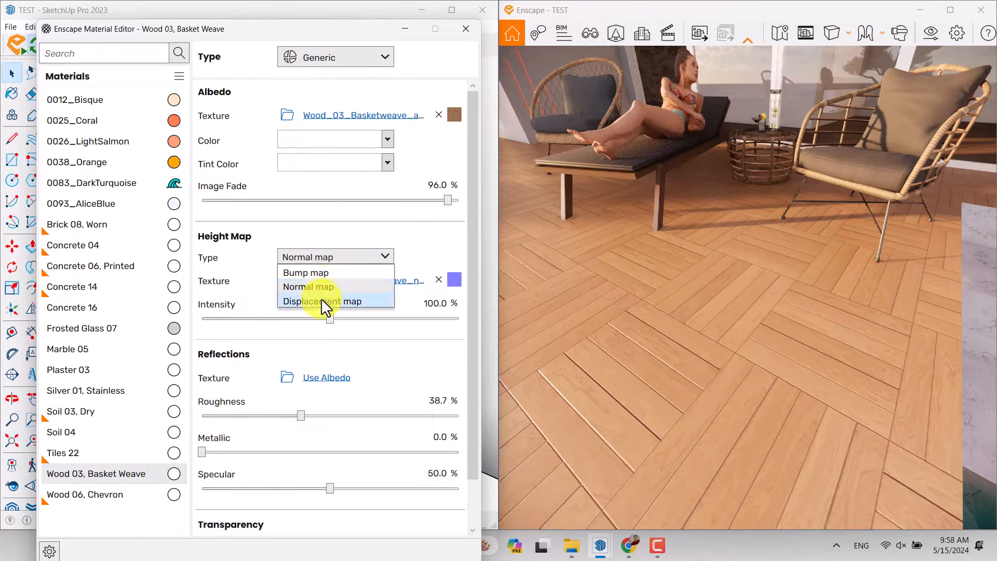
left_click(452, 261)
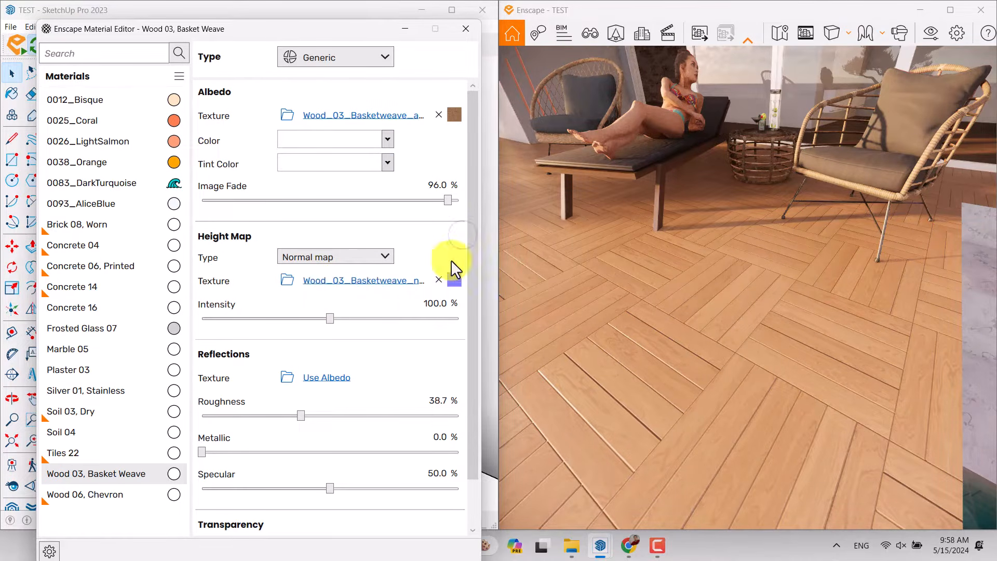
mouse_move(333, 325)
left_mouse_down()
mouse_move(390, 326)
mouse_move(347, 320)
mouse_move(351, 327)
left_mouse_up()
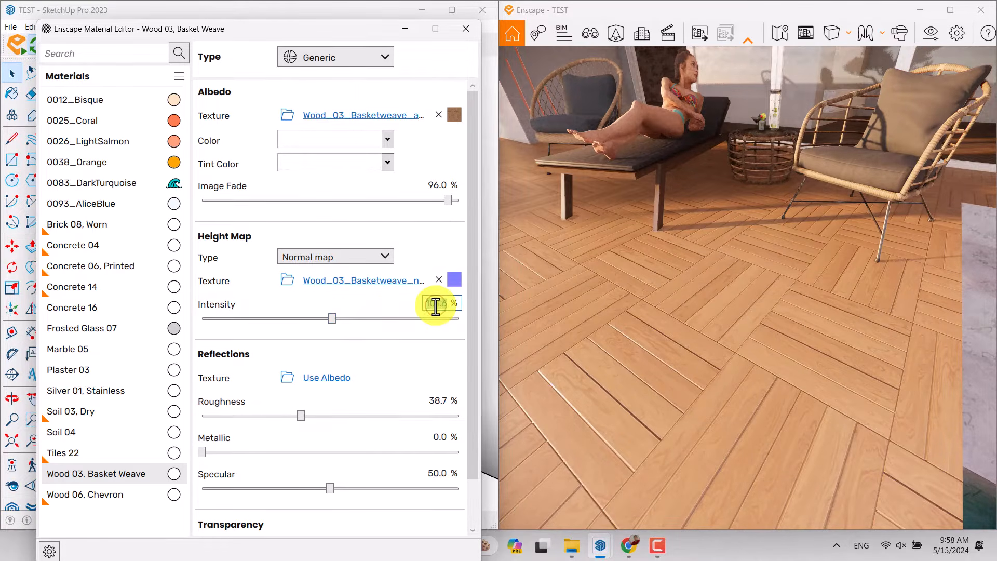
left_click(436, 307)
type("88")
key("Return")
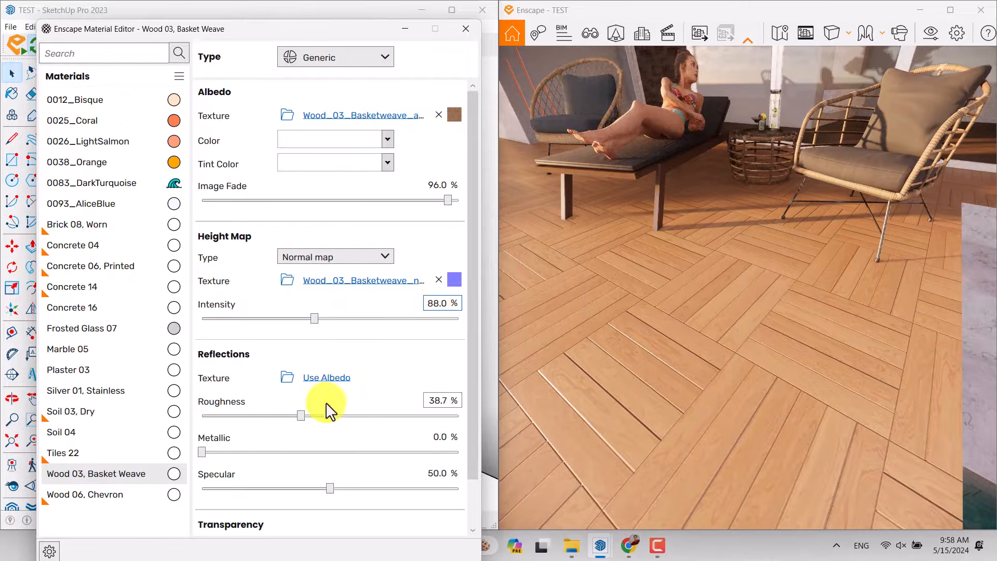
- Set the wood material's reflections to 6% roughness, 2% metallic and 56% specular
left_click_drag(299, 414, 212, 415)
mouse_move(678, 289)
left_mouse_down()
mouse_move(690, 294)
mouse_move(677, 285)
left_mouse_up()
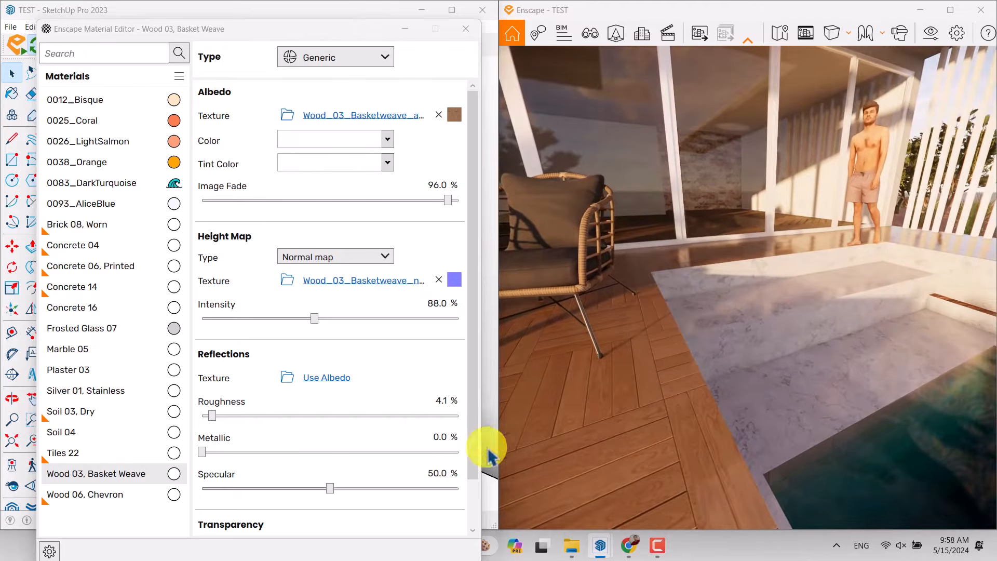
left_click(441, 399)
type("6")
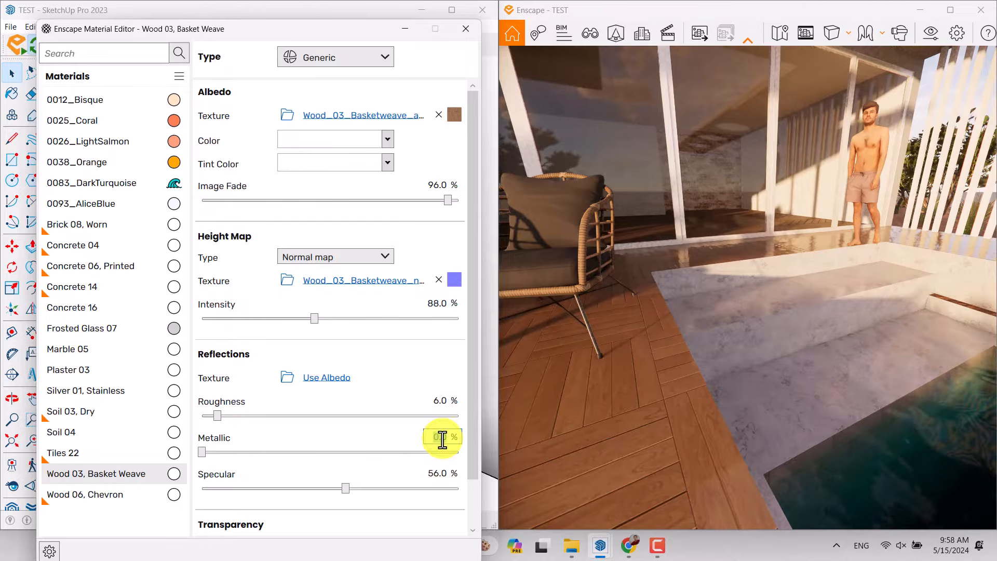
left_click_drag(774, 342, 773, 338)
key("s")
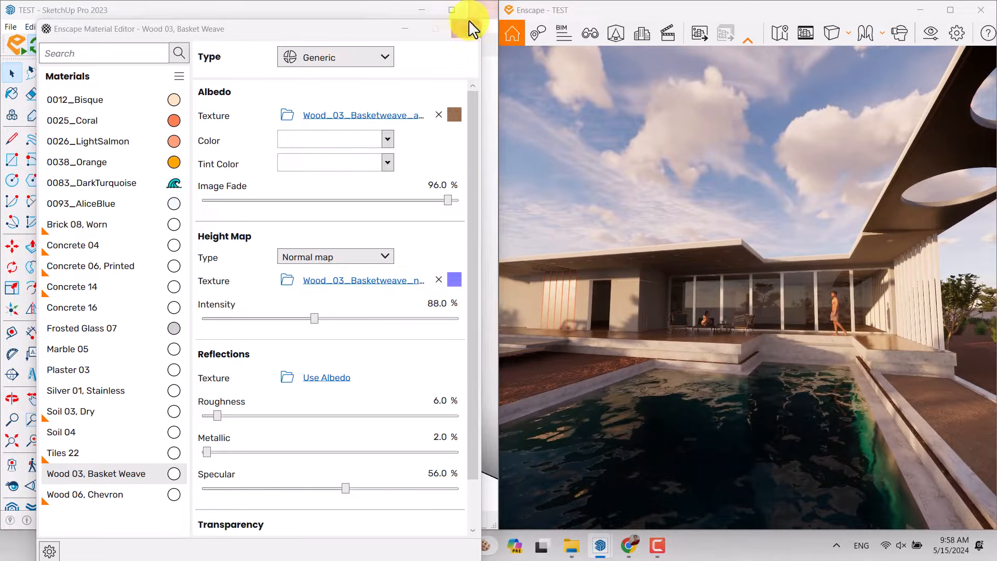
- Sample the marble on the pool steps in the SketchUp model to load Marble 05 for editing
mouse_move(299, 29)
left_mouse_down()
mouse_move(267, 223)
mouse_move(245, 260)
left_mouse_up()
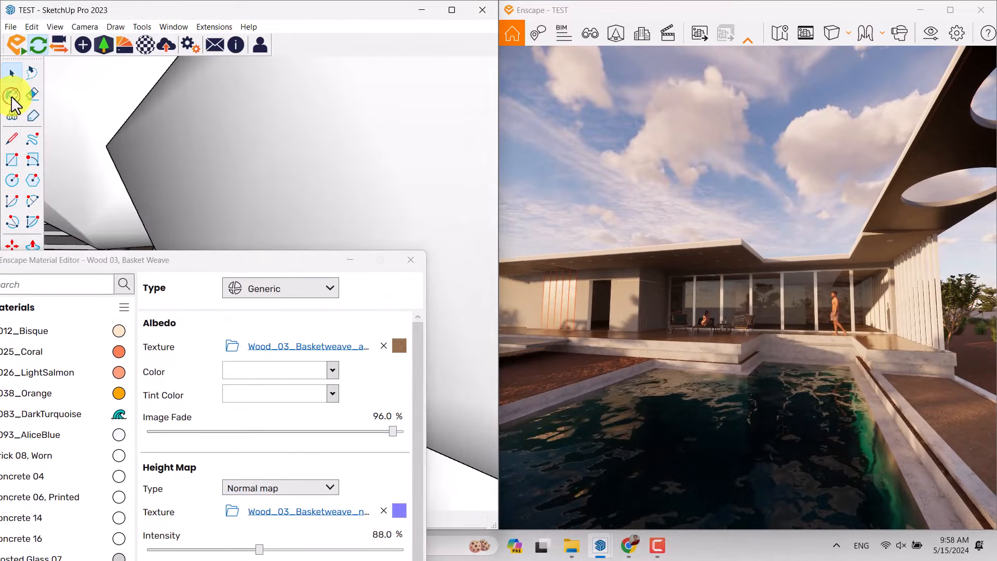
left_click(12, 97)
scroll(253, 196, "down", 10)
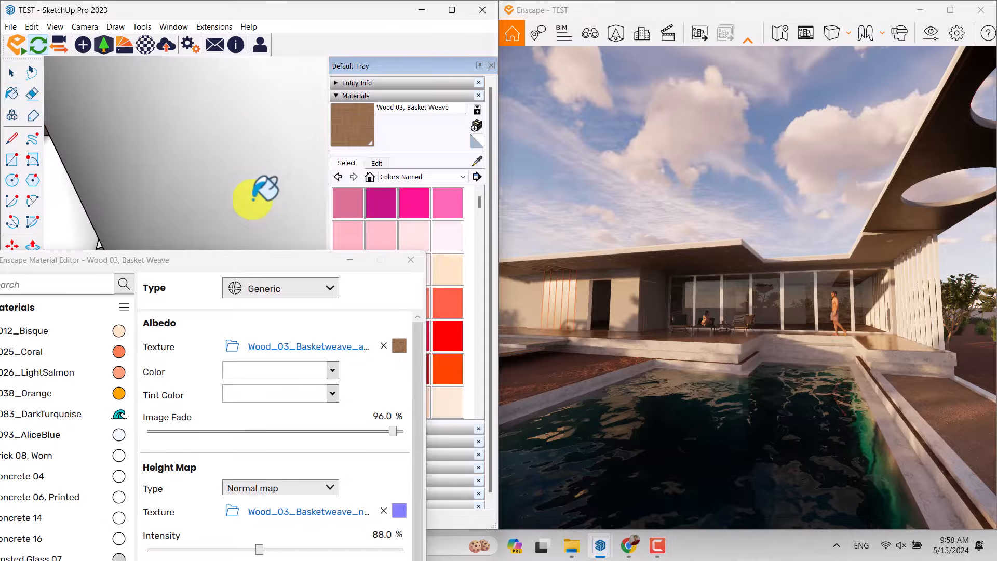
middle_click_drag(253, 196, 251, 219)
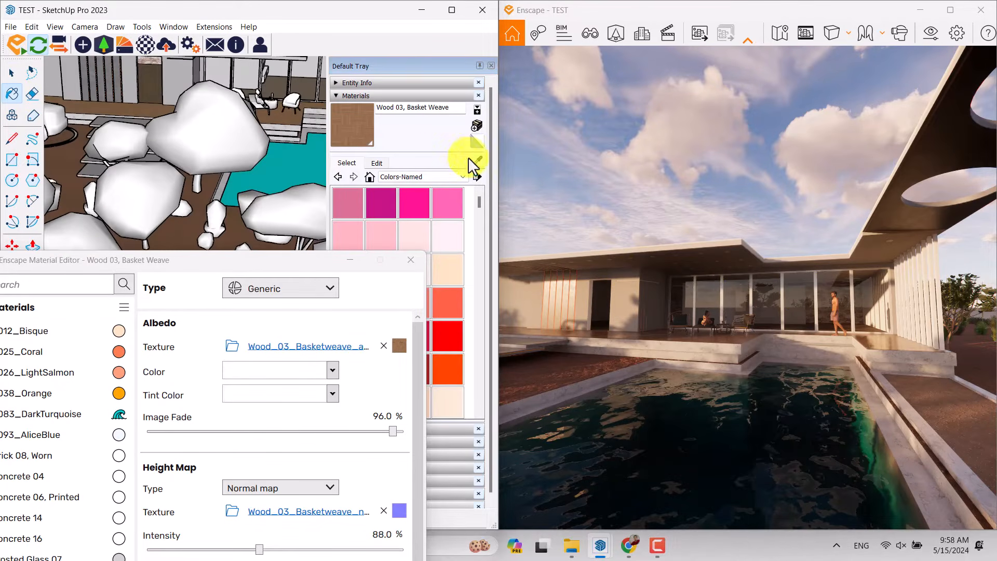
left_click(477, 161)
scroll(200, 223, "up", 8)
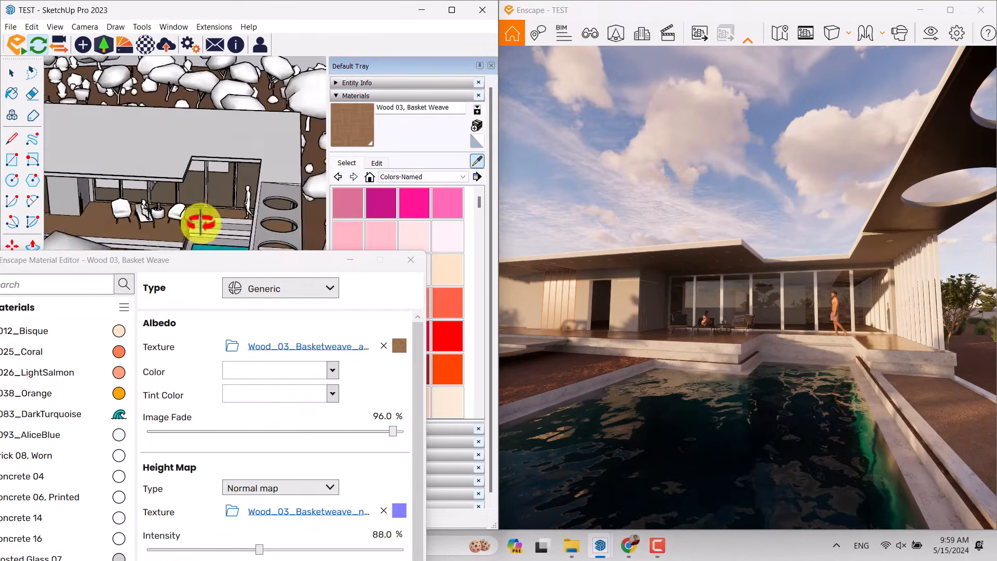
scroll(284, 231, "up", 5)
left_click(241, 139)
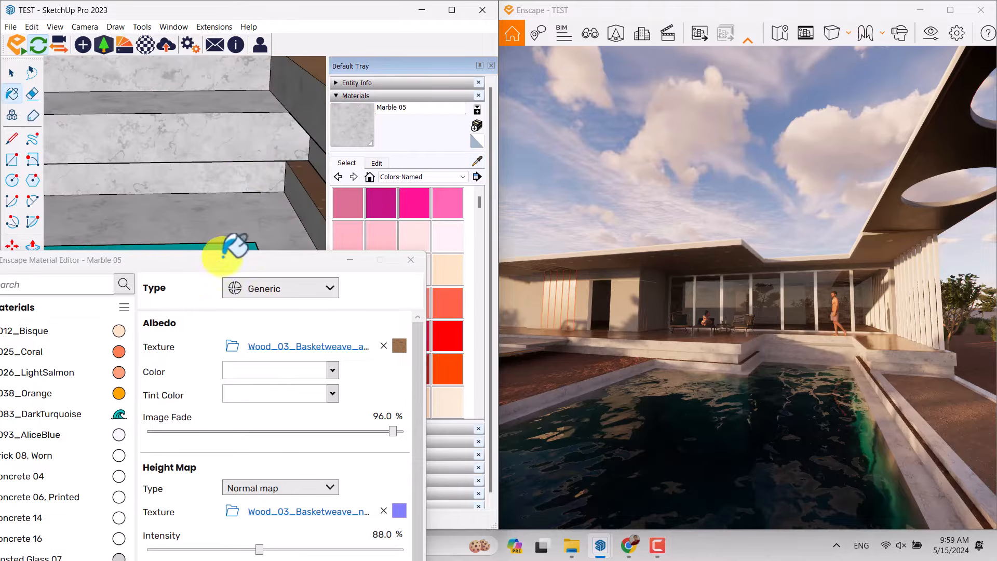
- Remove Marble 05's roughness texture and adjust its reflections with 6% roughness, 2% metallic and a new specular value
mouse_move(230, 258)
left_mouse_down()
mouse_move(223, 167)
mouse_move(233, 27)
mouse_move(229, 44)
left_mouse_up()
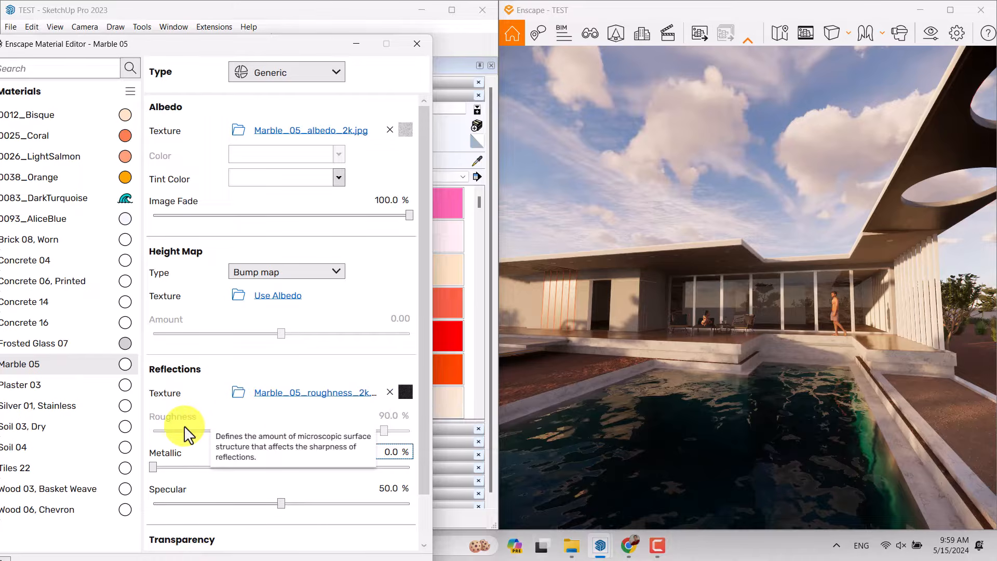
left_click(389, 392)
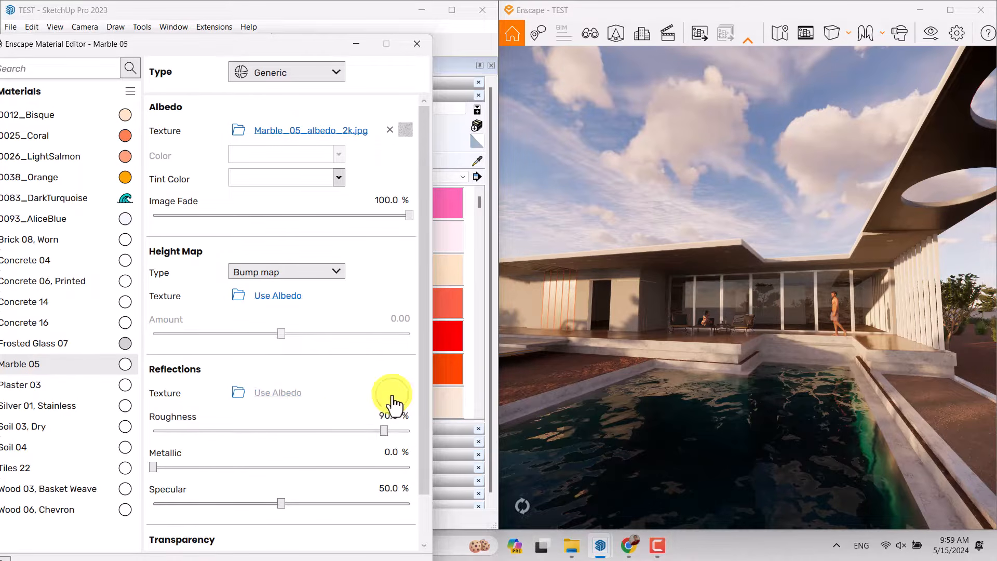
left_click_drag(382, 431, 168, 435)
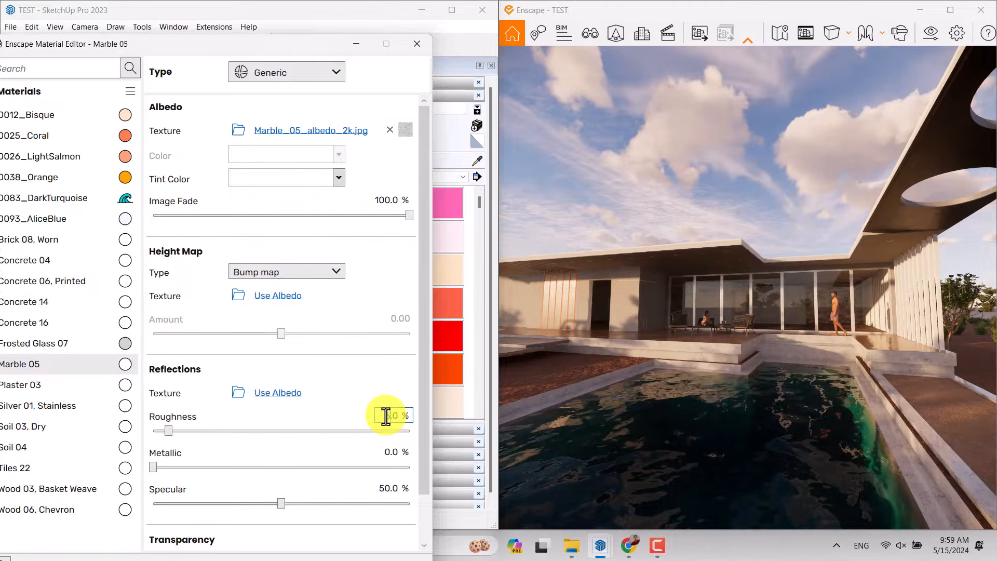
type("2")
key("Return")
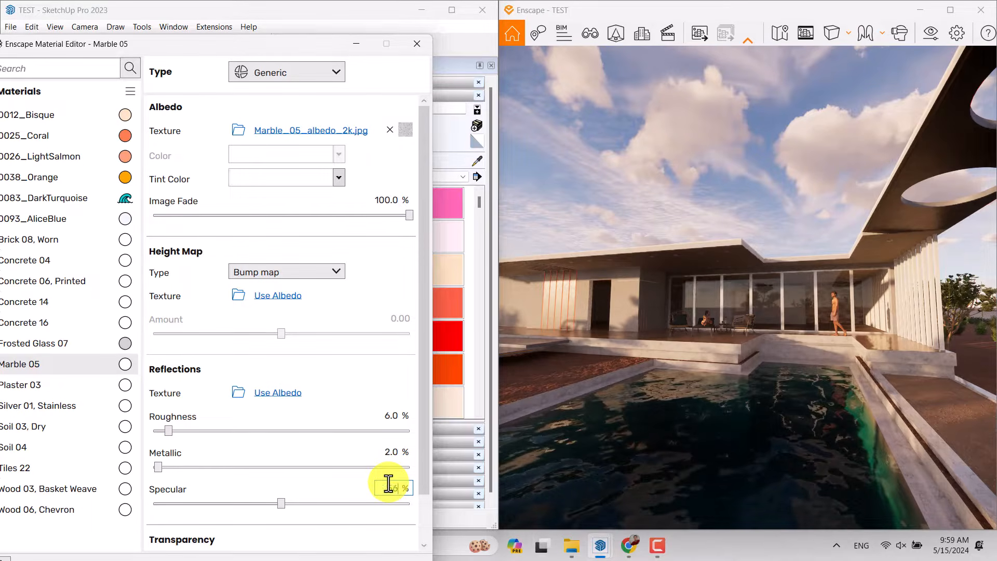
key("Return")
- Try a grey tint colour on Marble 05 and restore its white tint
left_click(339, 178)
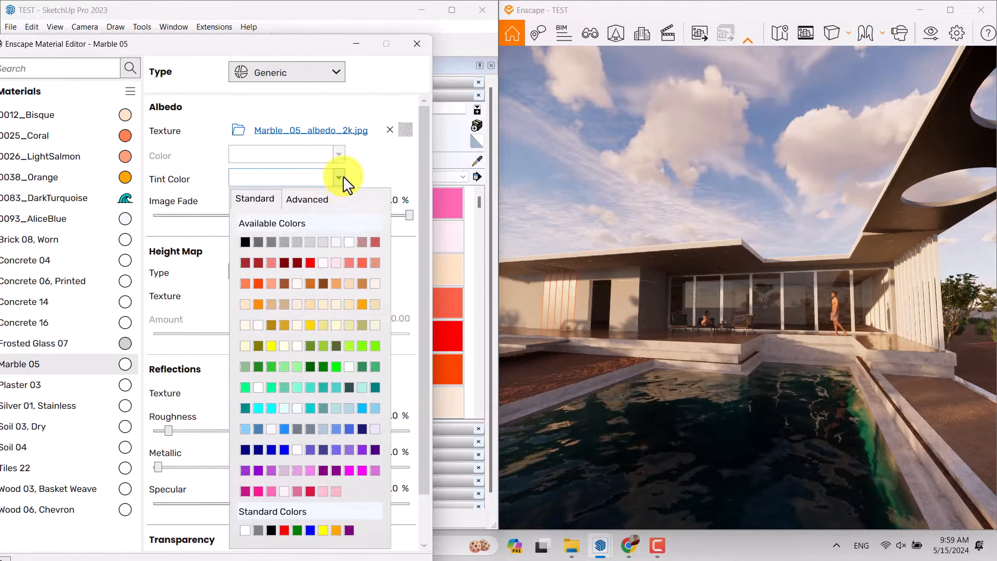
left_click(286, 241)
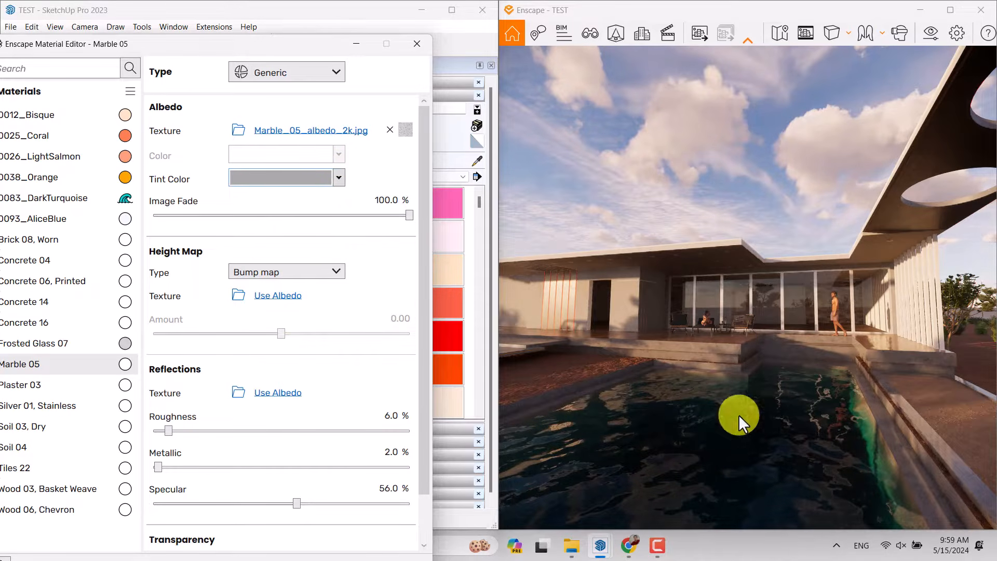
left_click(339, 179)
left_click(343, 242)
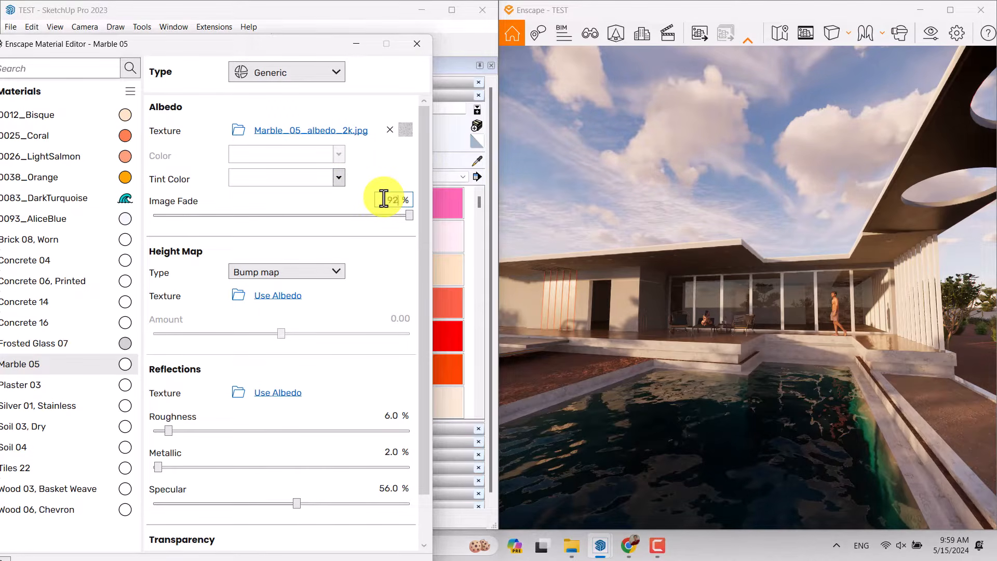
- Set Marble 05's albedo image fade to 92%
key("Return")
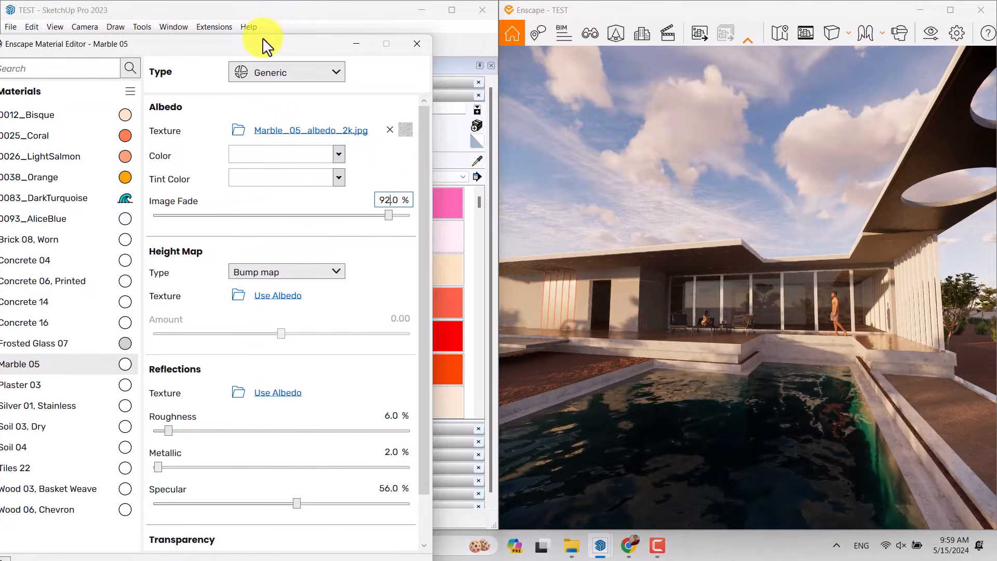
- Sample the brown soil beside the pool edge in the SketchUp model to load Soil 04 for editing
left_click_drag(263, 42, 265, 189)
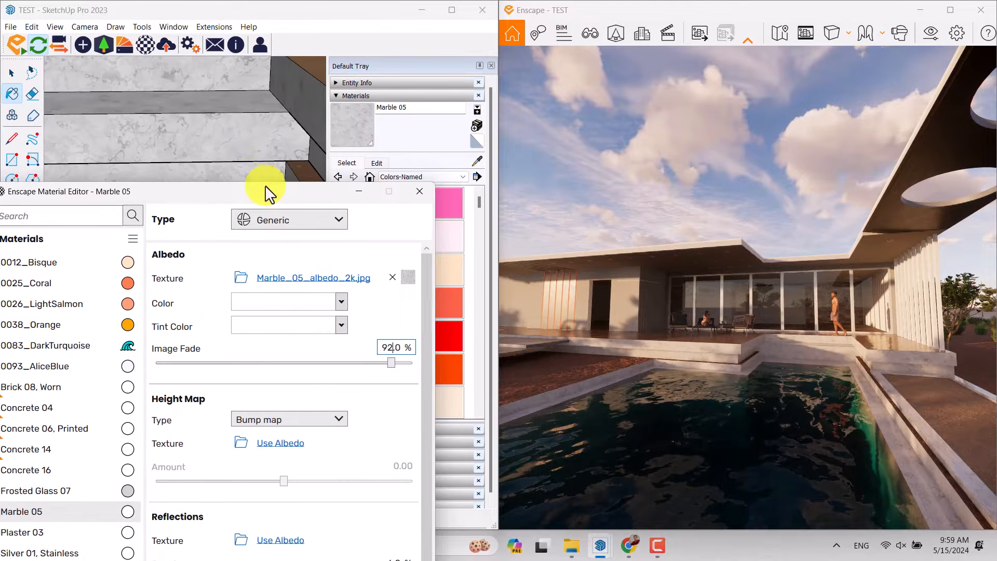
left_click(477, 161)
mouse_move(201, 138)
middle_mouse_down()
mouse_move(212, 151)
mouse_move(178, 182)
mouse_move(89, 229)
mouse_move(292, 56)
middle_mouse_up()
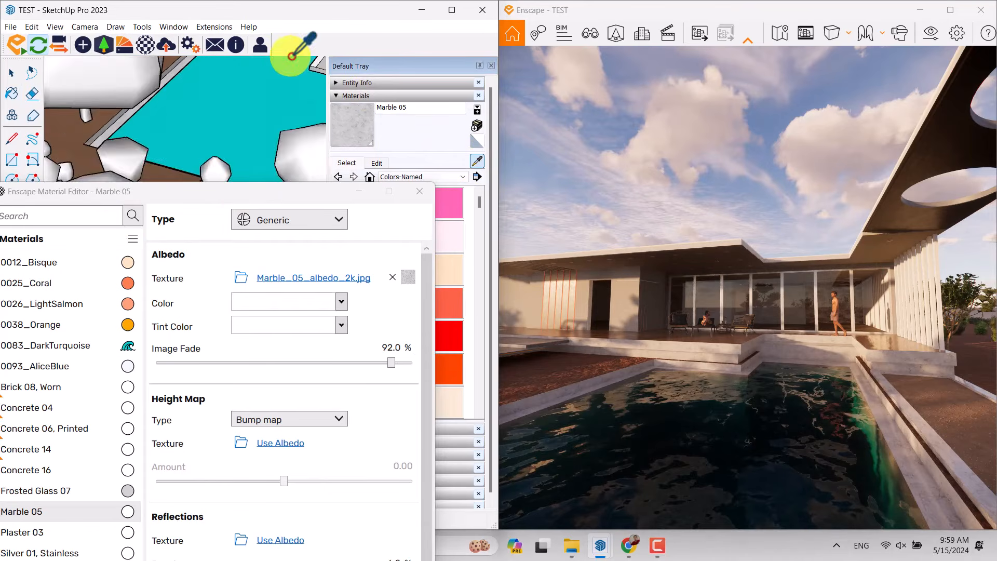
scroll(249, 87, "up", 3)
mouse_move(248, 87)
middle_mouse_down()
mouse_move(276, 272)
mouse_move(244, 229)
middle_mouse_up()
scroll(171, 140, "up", 3)
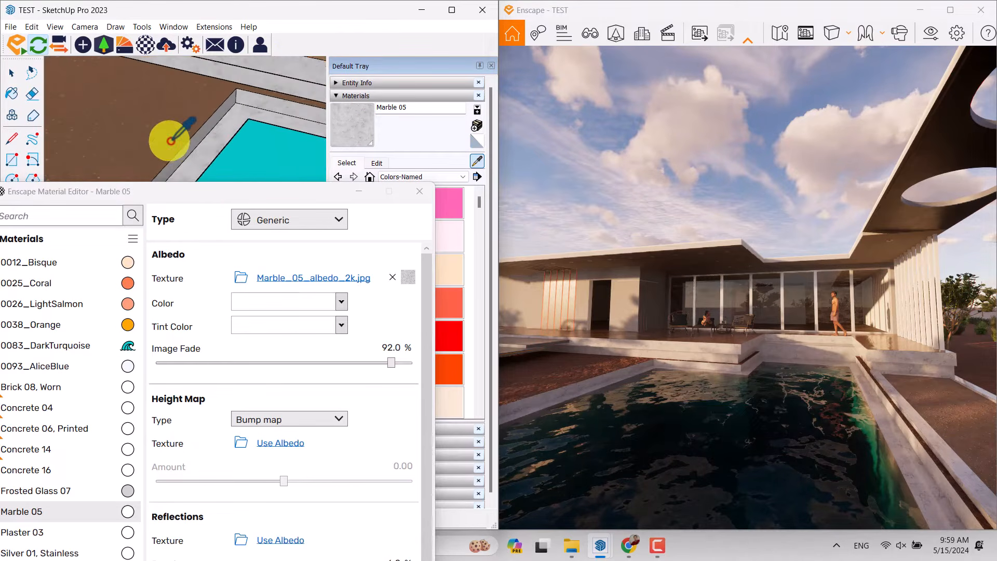
left_click(132, 121)
- Set Soil 04's normal map intensity to 144% and its roughness to 66%, checking the soil up close in the render
mouse_move(694, 296)
left_mouse_down()
mouse_move(696, 307)
mouse_move(621, 283)
mouse_move(514, 282)
left_mouse_up()
key("w")
left_click_drag(207, 196, 205, 76)
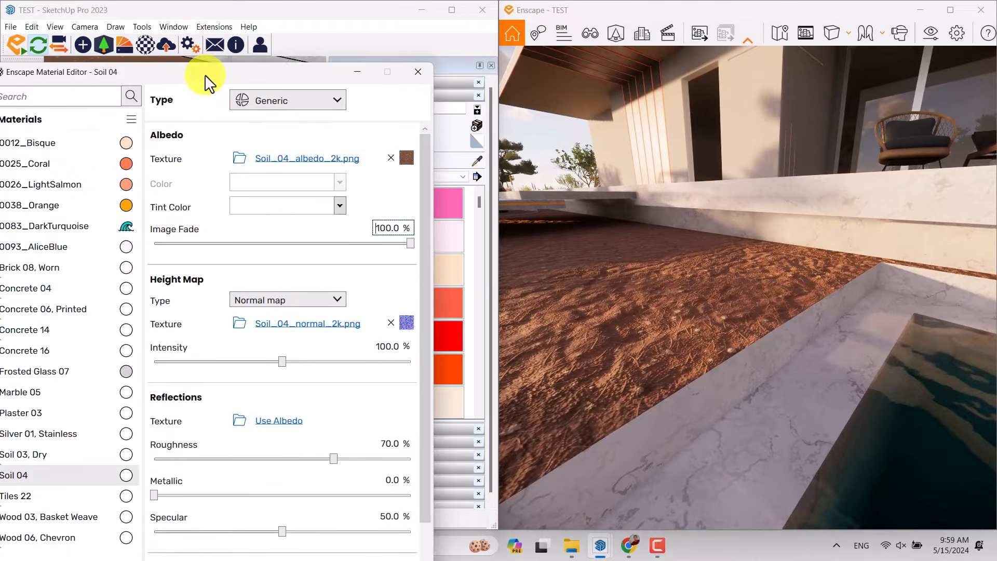
left_click_drag(285, 363, 340, 364)
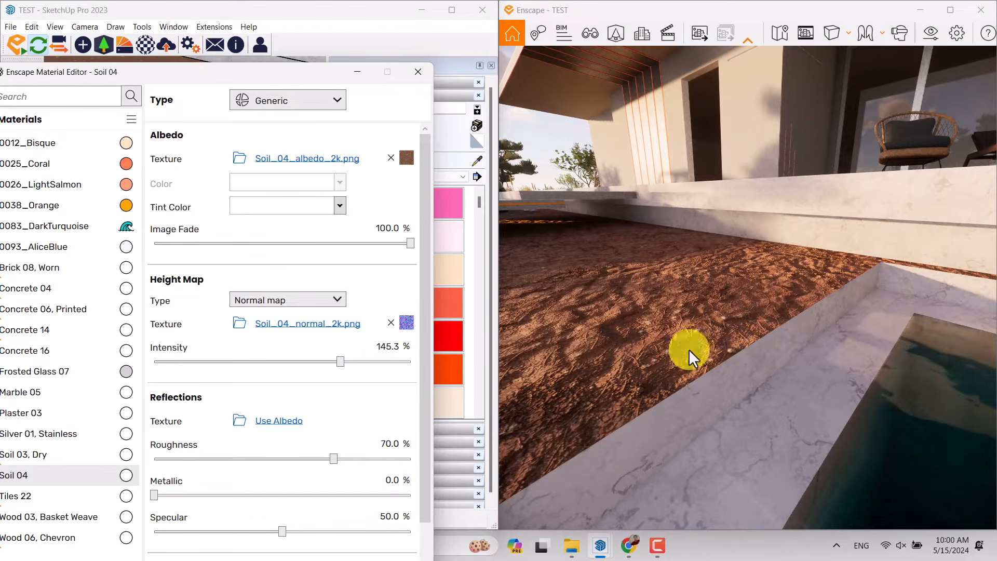
right_click_drag(619, 381, 673, 293)
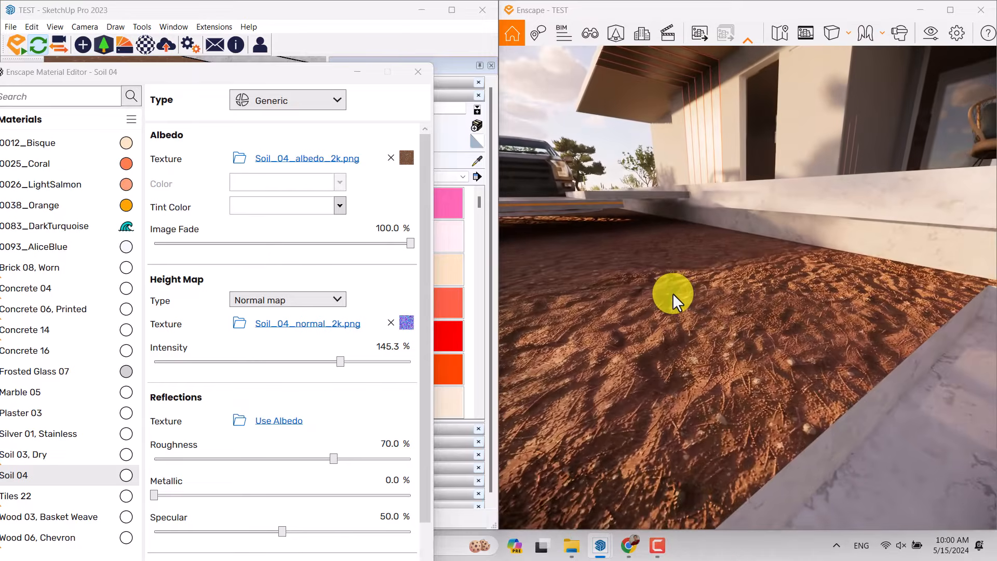
double_click(389, 346)
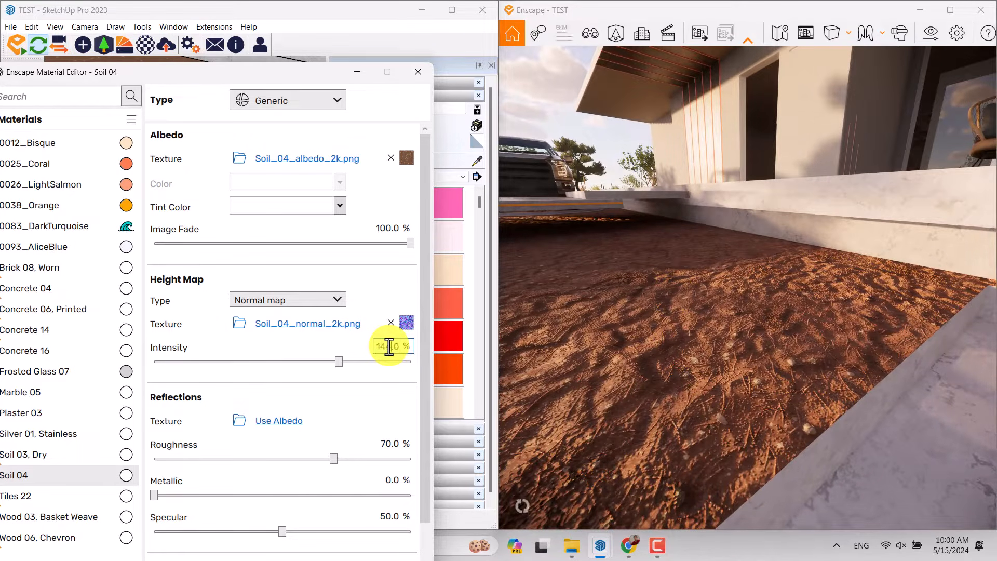
left_click(393, 448)
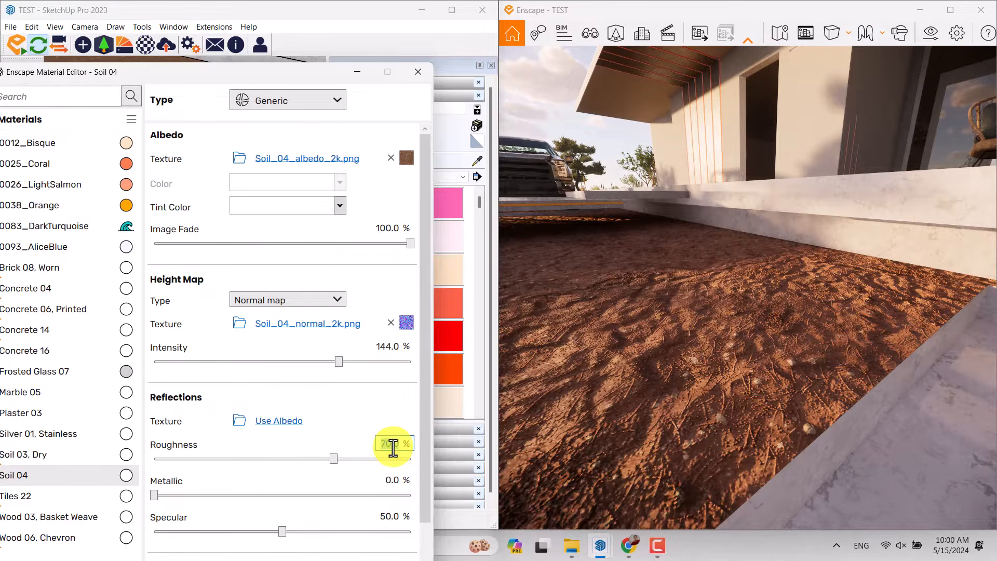
type("66")
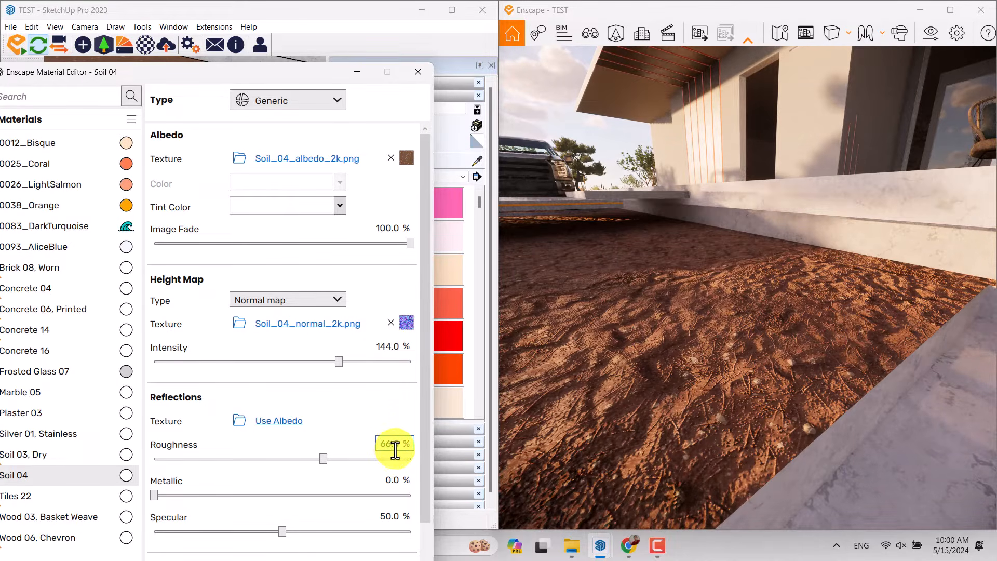
- Inspect the pool and entrance in the render and bring the orange-striped concrete feature wall into close view
left_click(616, 369)
scroll(616, 369, "down", 10)
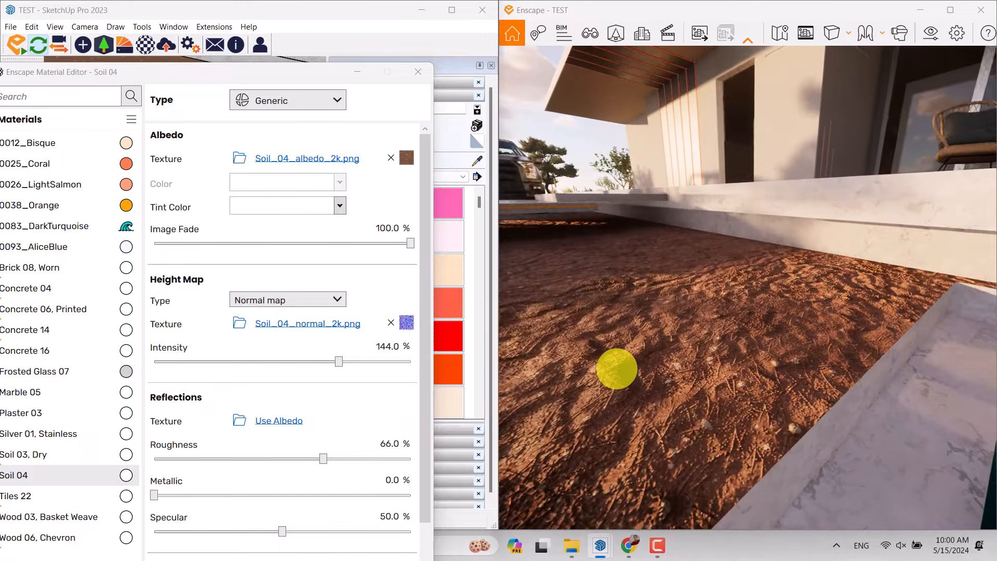
scroll(617, 369, "down", 8)
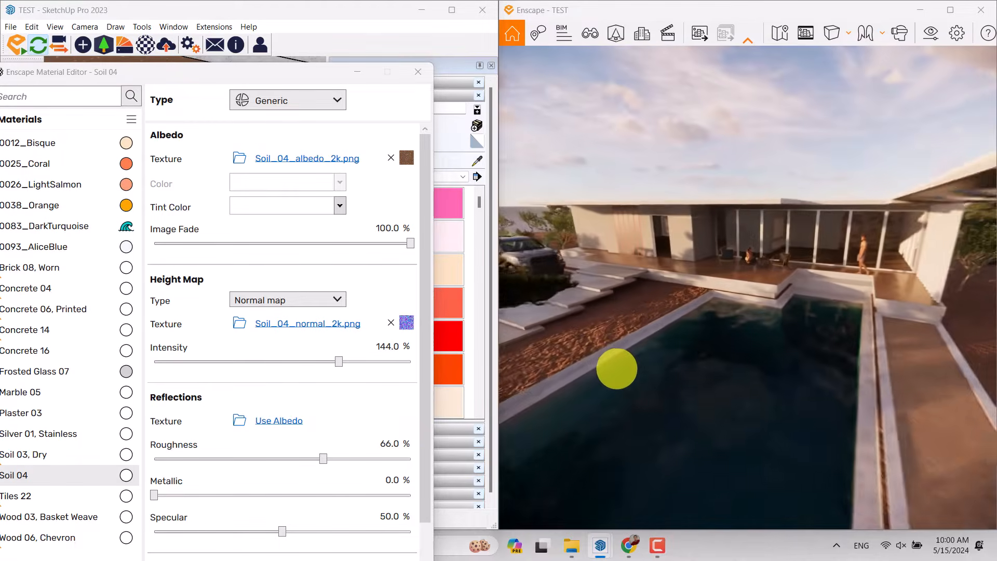
left_click_drag(617, 369, 611, 364)
scroll(611, 364, "up", 15)
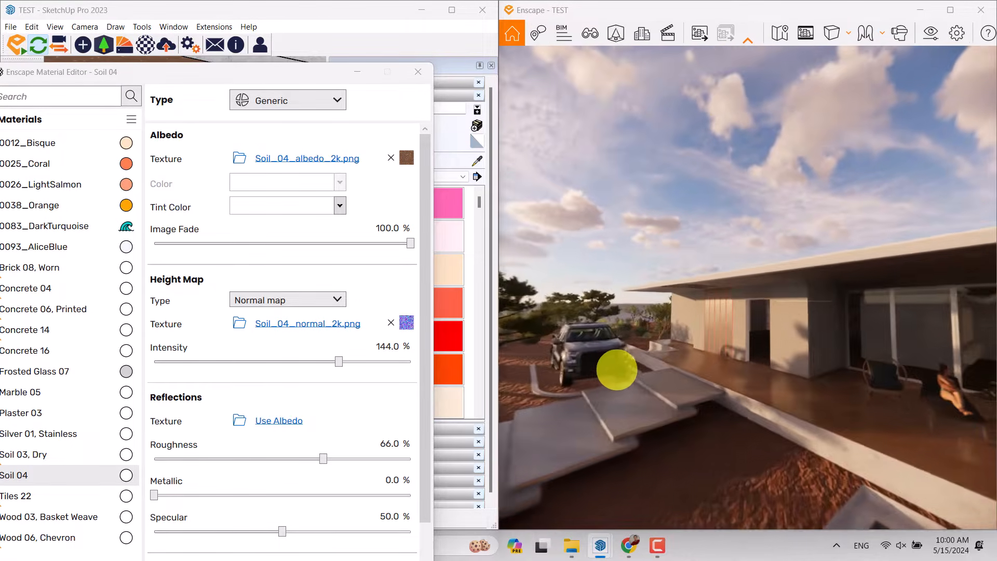
right_click_drag(616, 369, 619, 369)
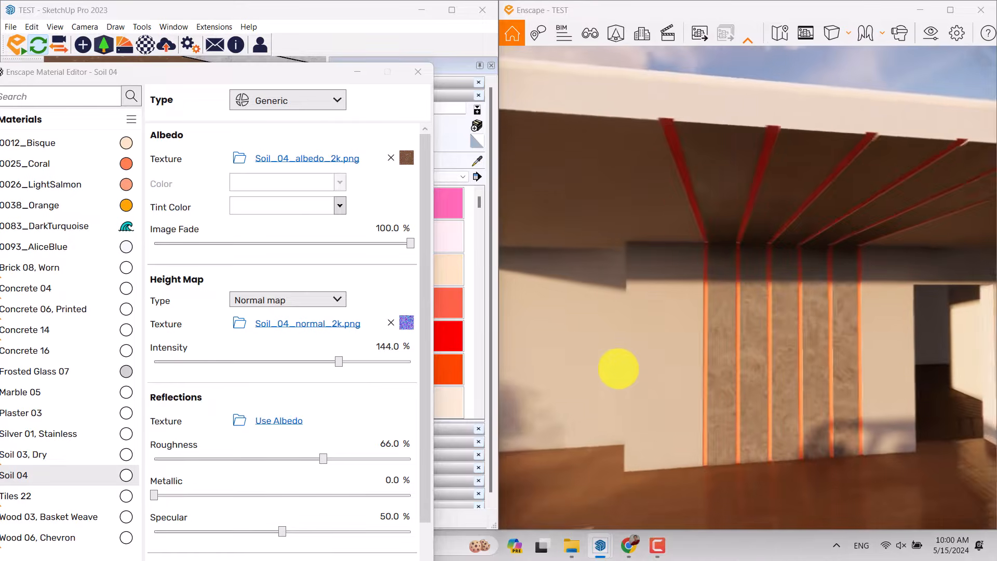
scroll(617, 369, "up", 4)
scroll(618, 369, "down", 4)
scroll(617, 369, "up", 8)
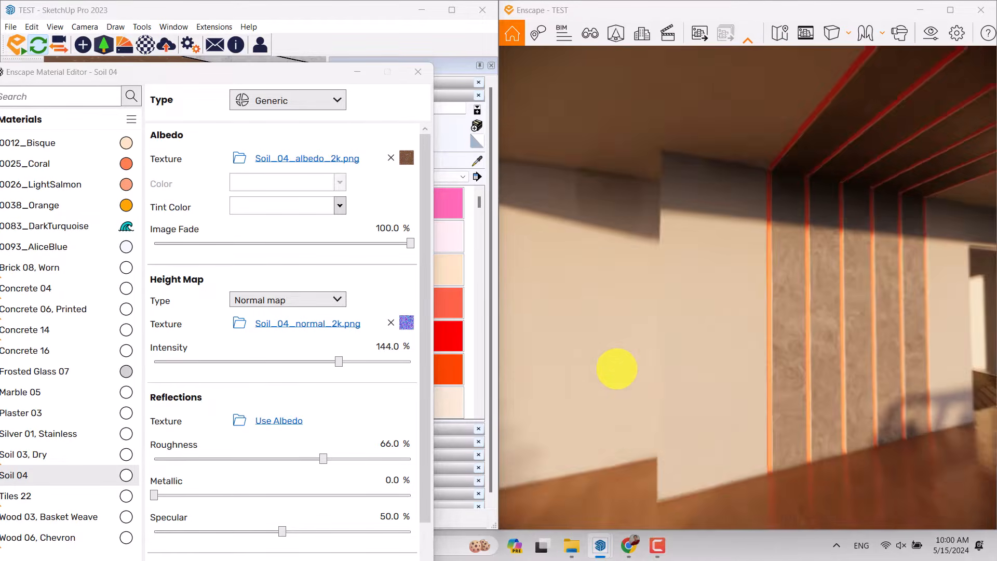
scroll(617, 368, "down", 5)
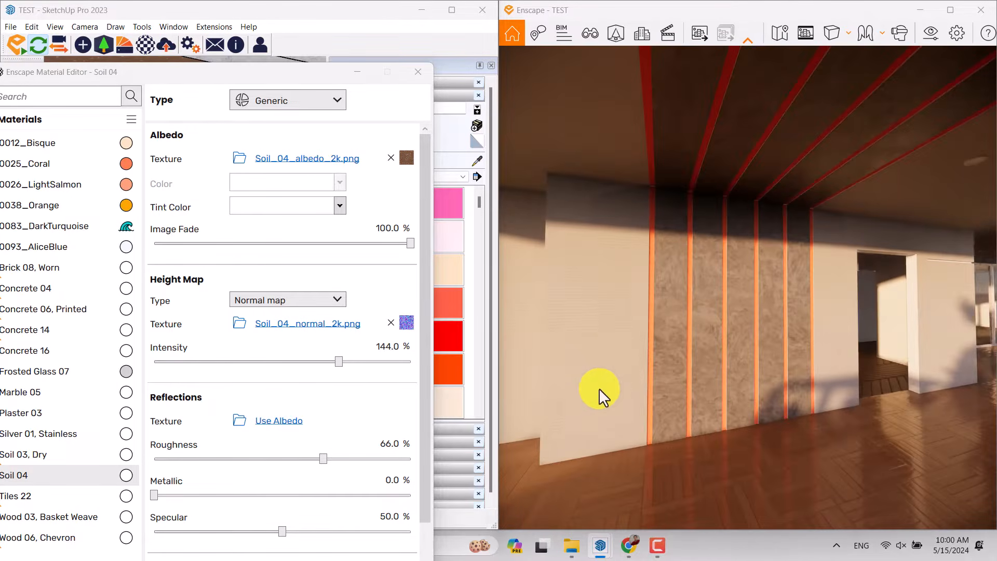
- Sample the concrete panel between the orange strips in the SketchUp model to load Concrete 04 for editing
left_click_drag(287, 87, 351, 405)
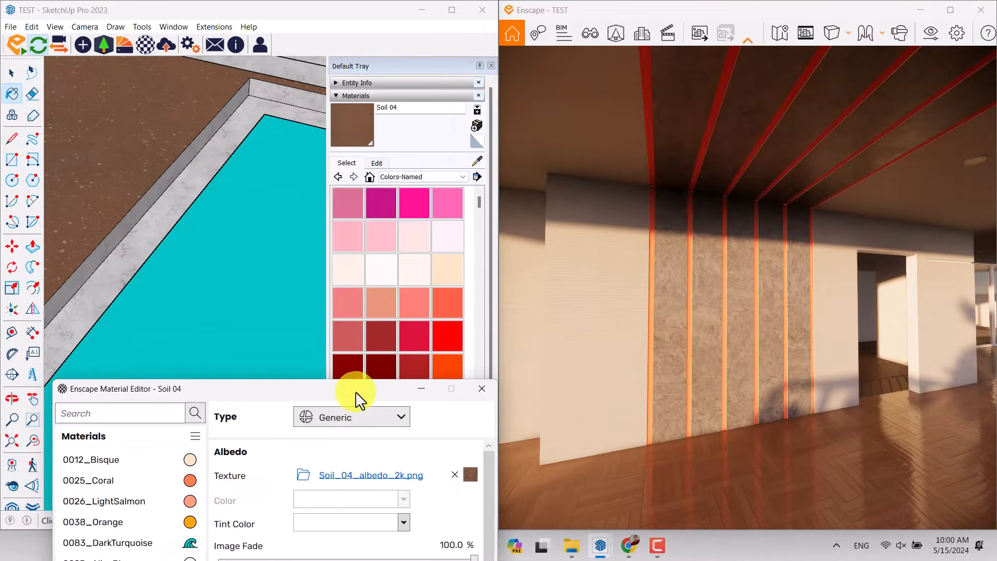
left_click(477, 161)
mouse_move(203, 188)
middle_mouse_down("shift")
mouse_move(173, 282)
mouse_move(385, 216)
mouse_move(347, 276)
middle_mouse_up("shift")
scroll(135, 285, "up", 5)
scroll(222, 274, "up", 3)
left_click(249, 245)
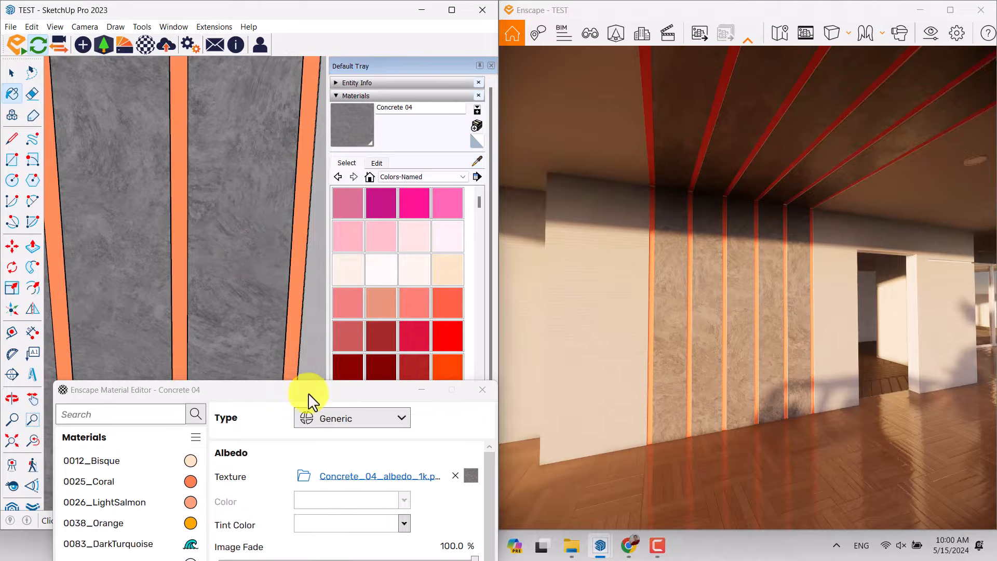
- Set Concrete 04's metallic value to 2%, edit its specular value, and set its image fade to 90%
mouse_move(309, 390)
left_mouse_down()
mouse_move(234, 100)
mouse_move(243, 72)
left_mouse_up()
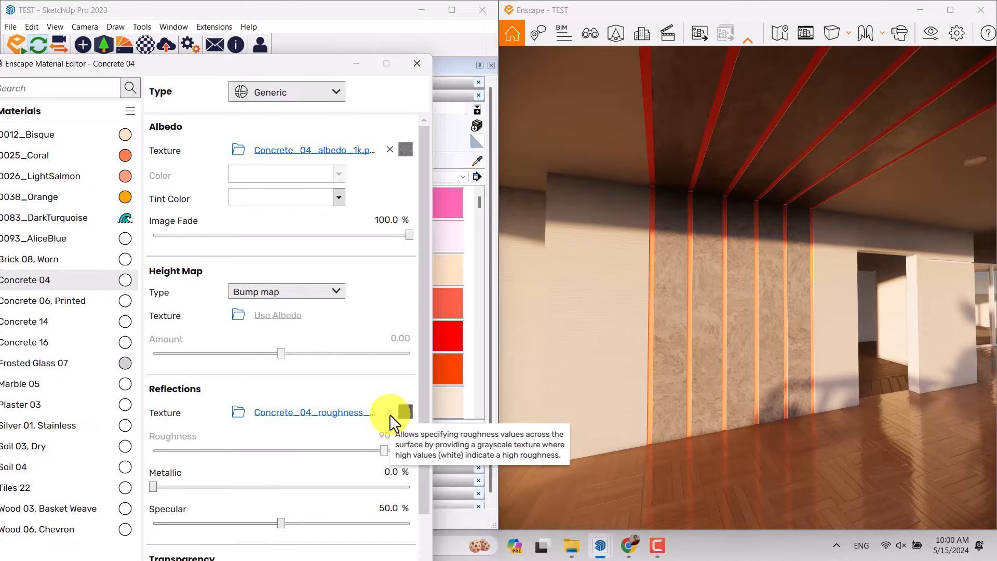
left_click(395, 474)
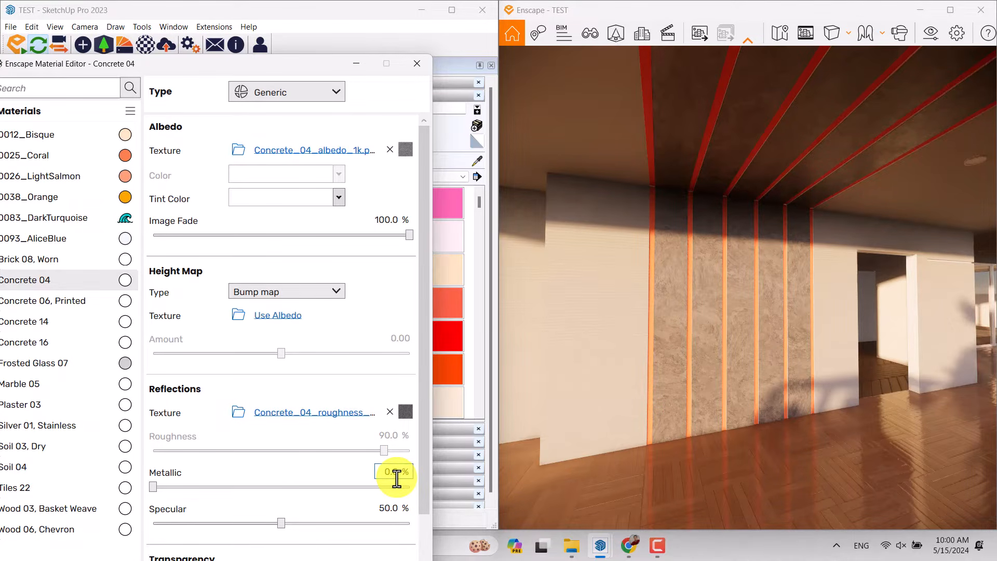
type("2")
left_click(391, 507)
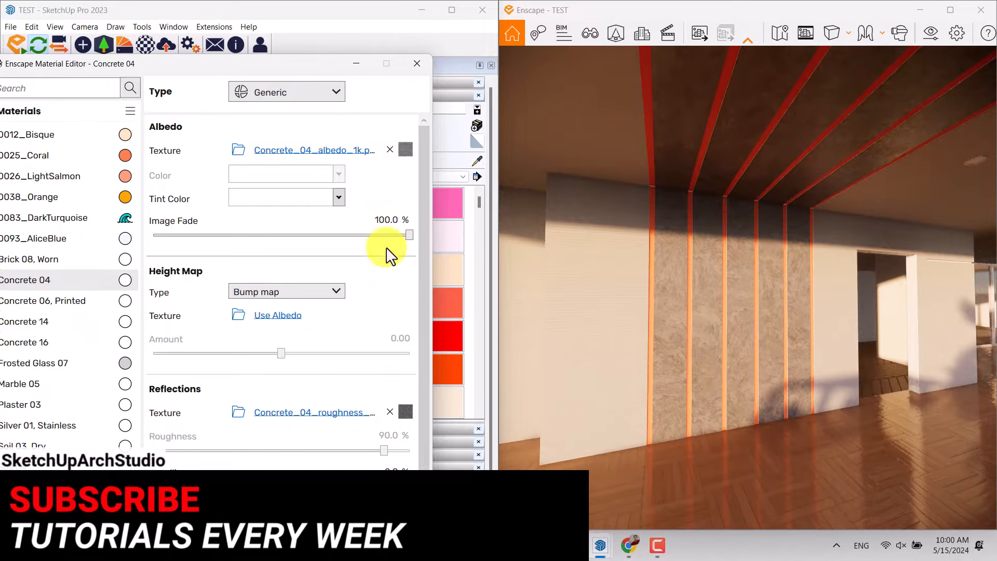
left_click(393, 219)
- Sample an orange strip on the concrete wall in the SketchUp model to load 0025_Coral for editing
left_click_drag(233, 71, 310, 324)
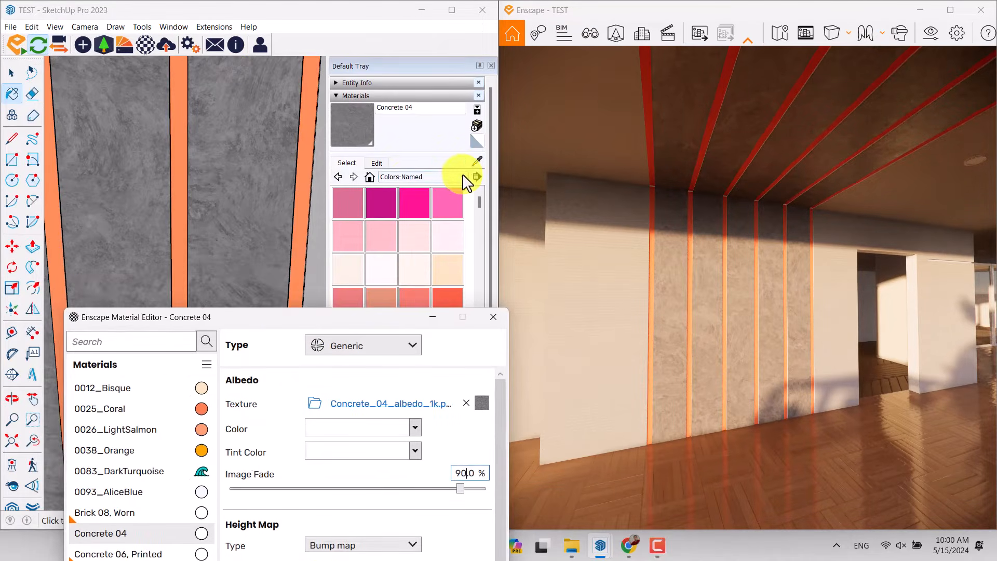
left_click(477, 161)
scroll(182, 181, "up", 3)
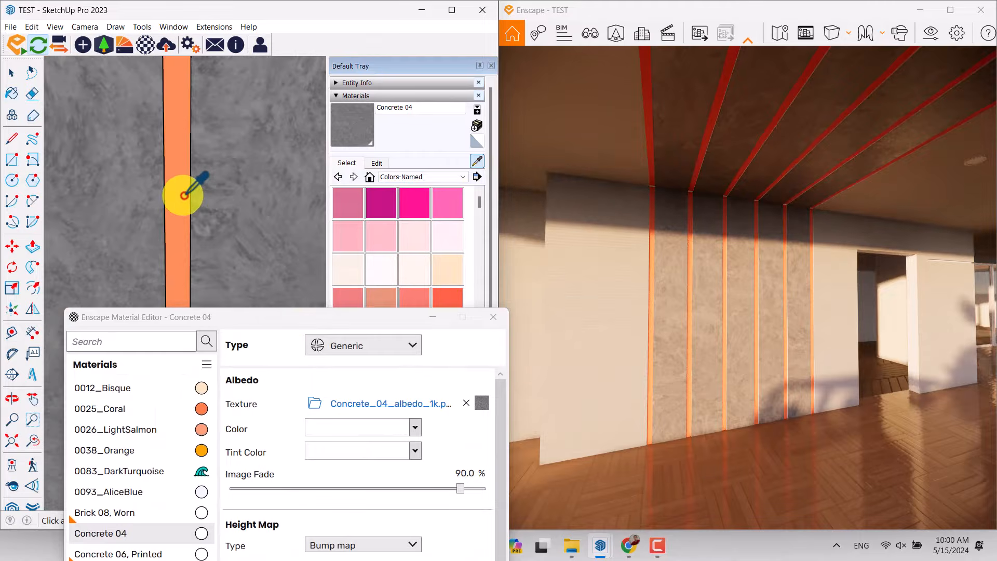
left_click(182, 183)
- Change the 0025_Coral material's type to Self-illuminated and check the glowing strips from farther back in the render
left_click_drag(334, 318, 285, 88)
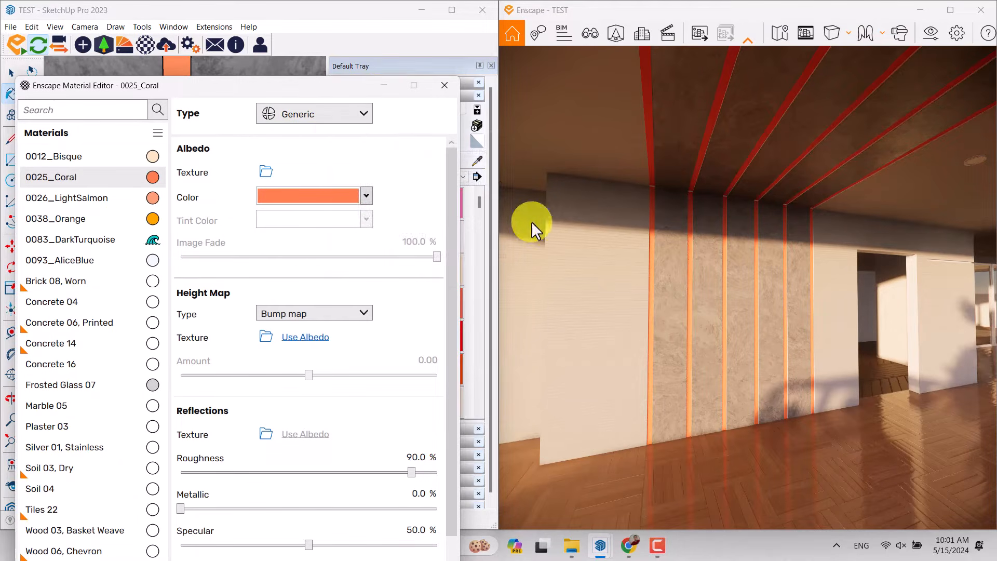
left_click(318, 115)
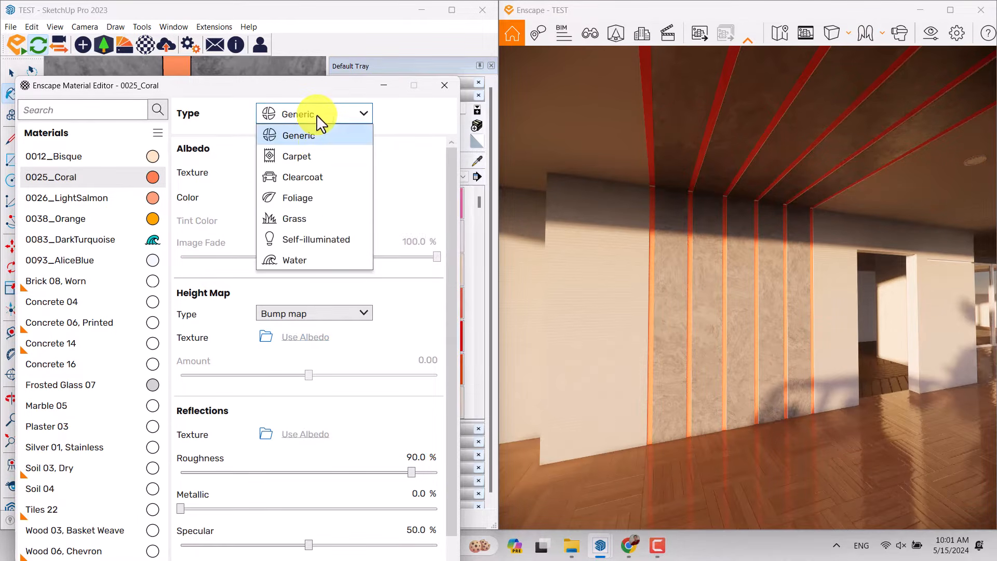
left_click(313, 236)
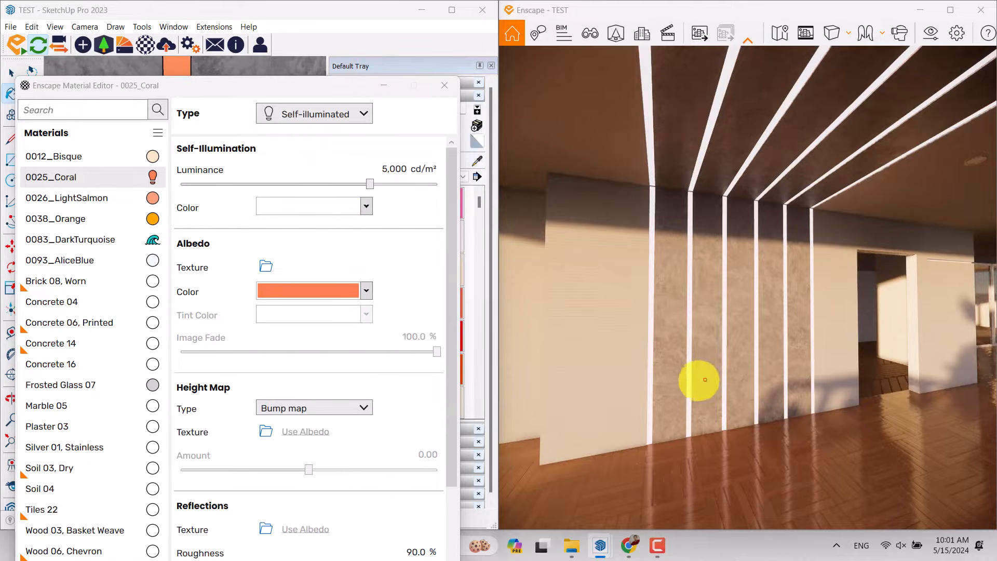
left_click_drag(702, 380, 701, 381)
key("d")
key("s")
key("s")
key("w")
key("s")
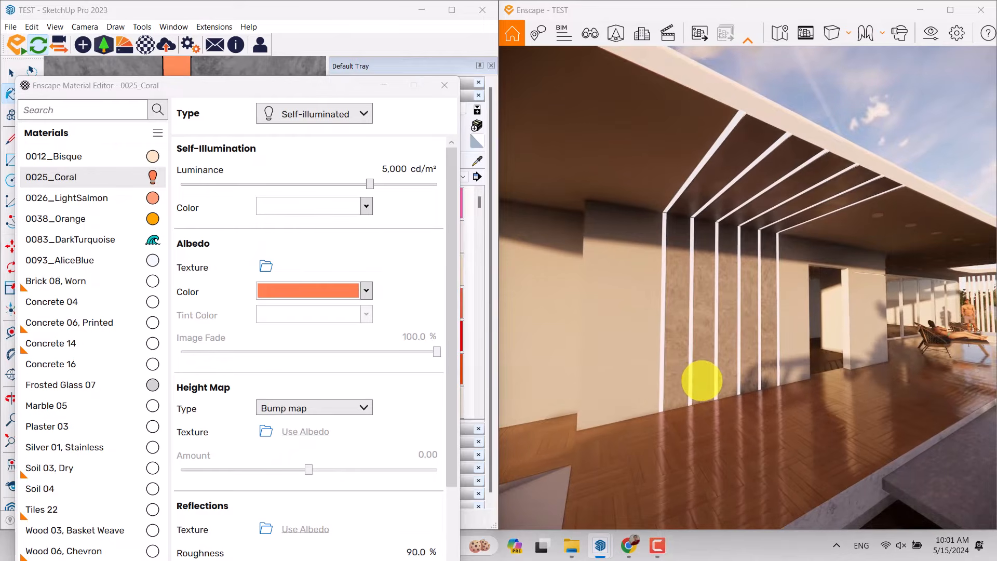
- Change 0025_Coral's albedo colour to white, adjust its luminance, and set its roughness to 0%
left_click(368, 291)
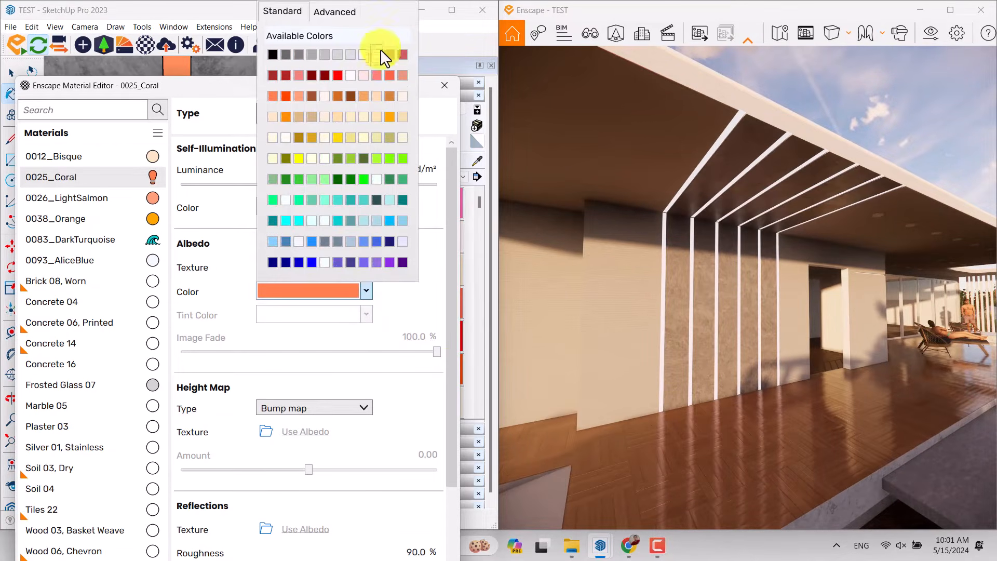
left_click(381, 48)
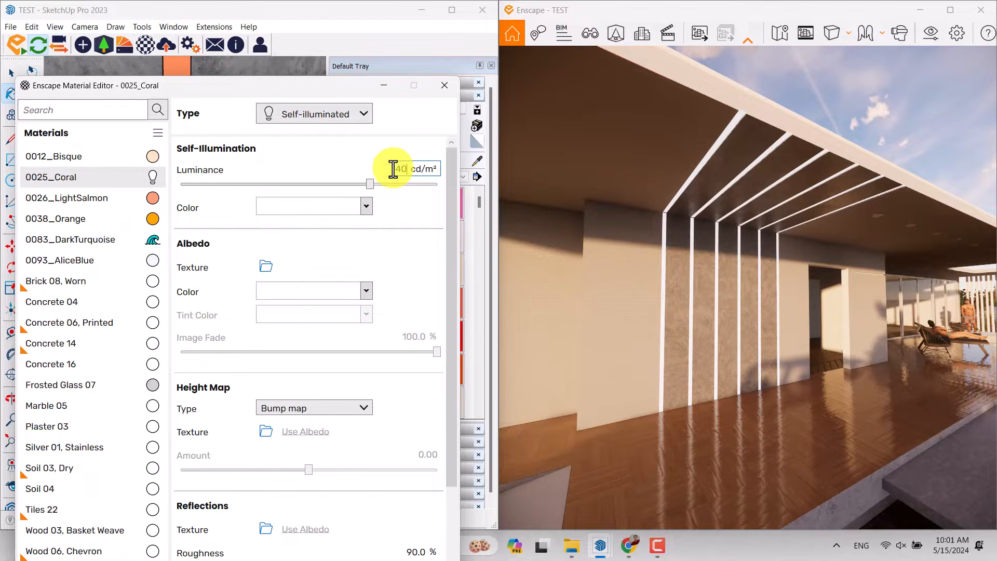
scroll(449, 385, "down", 2)
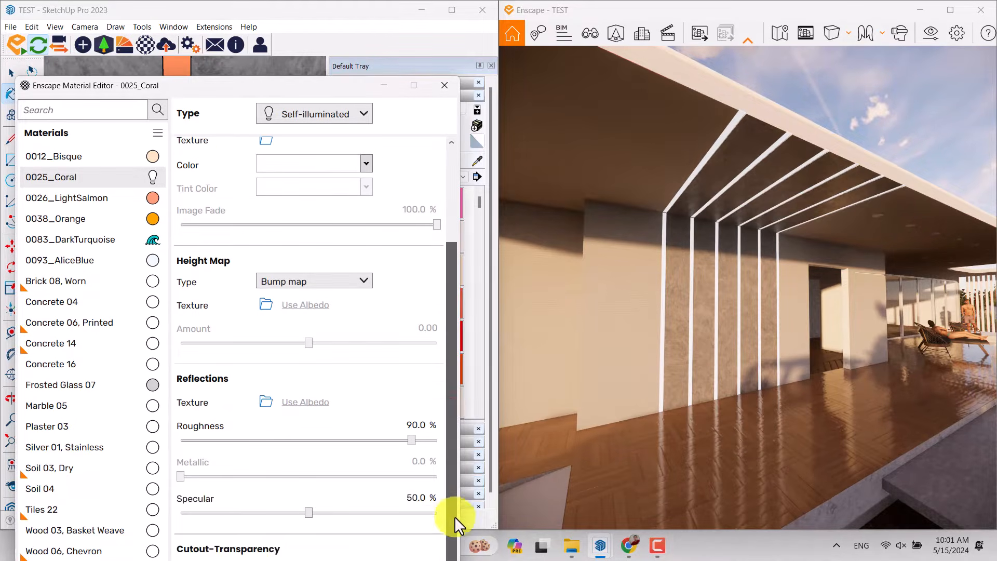
type("0")
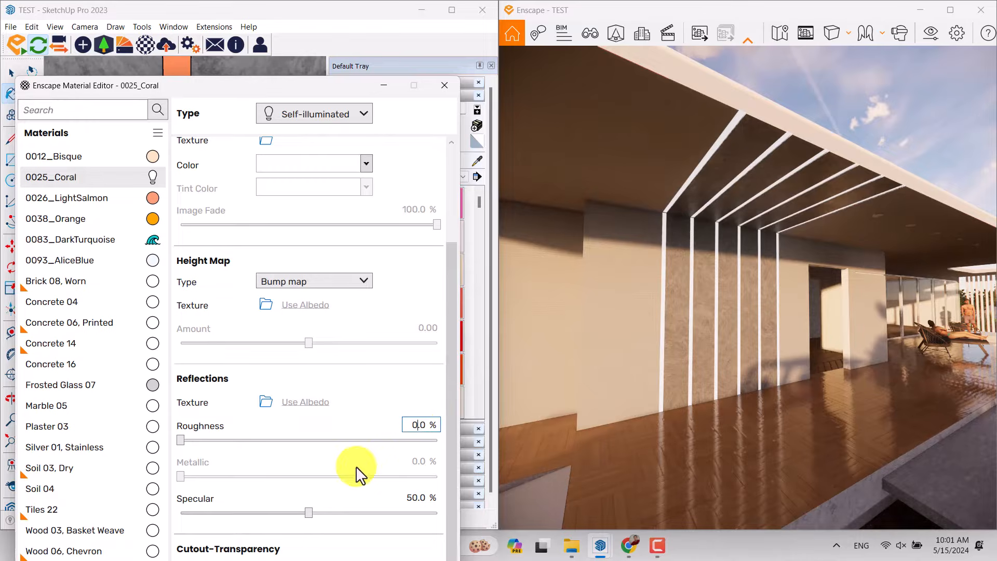
mouse_move(809, 387)
right_mouse_down()
mouse_move(820, 388)
mouse_move(809, 385)
right_mouse_up()
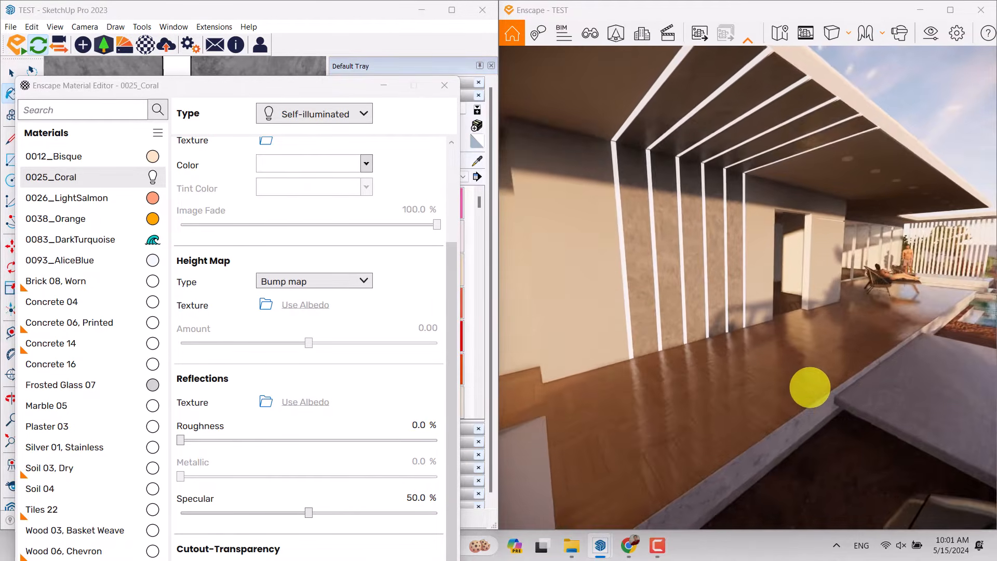
- Sample the plain concrete wall near the strips in the SketchUp model to load Concrete 06, Printed for editing
left_click(232, 91)
left_click_drag(232, 91, 271, 283)
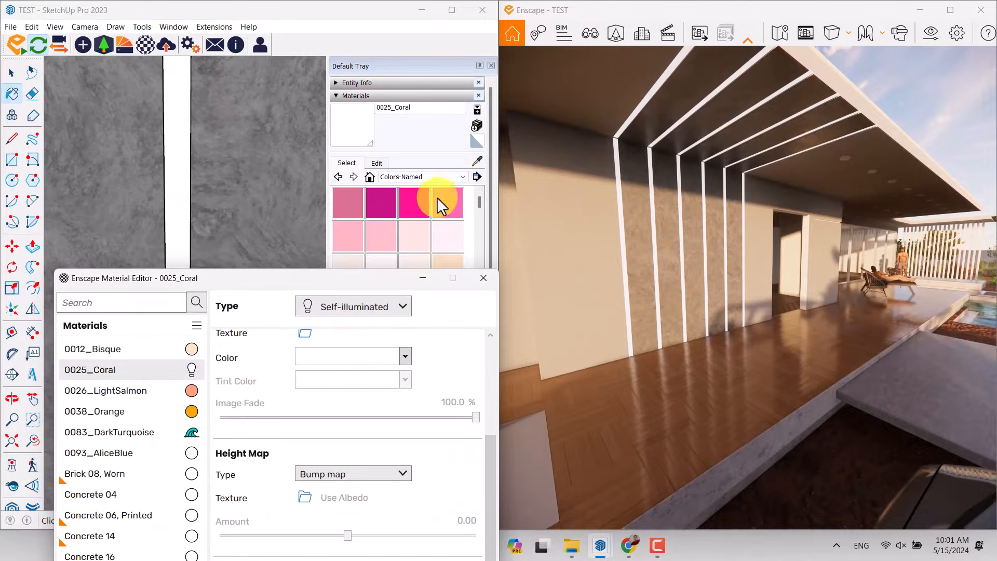
left_click(476, 160)
scroll(283, 179, "down", 5)
middle_click_drag(272, 181, 53, 189)
scroll(133, 158, "down", 4)
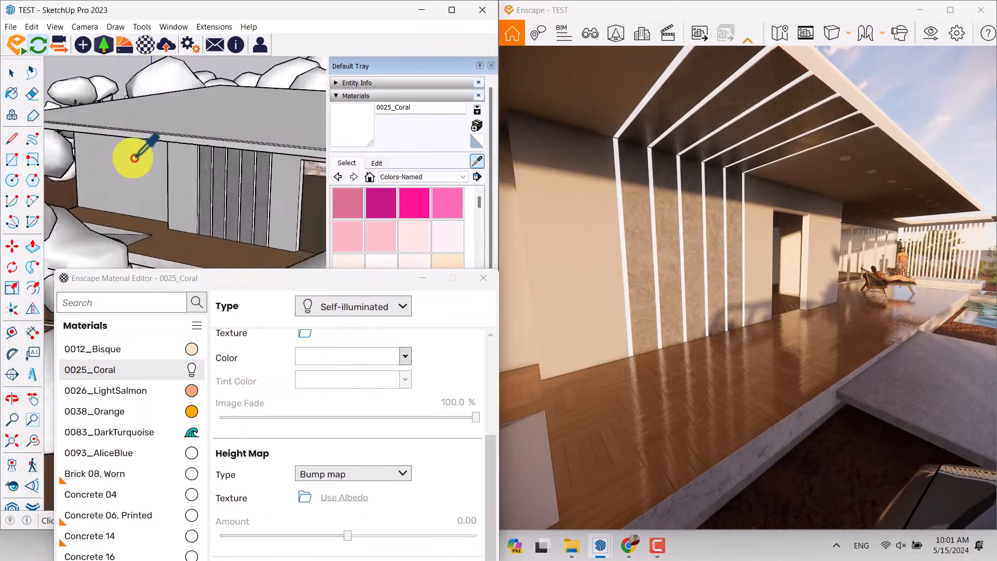
scroll(244, 183, "up", 6)
left_click(292, 182)
left_click_drag(314, 281, 273, 78)
- Try a normal map intensity of 169% on Concrete 06, Printed and examine the wall's relief up close
right_click_drag(771, 275, 771, 275)
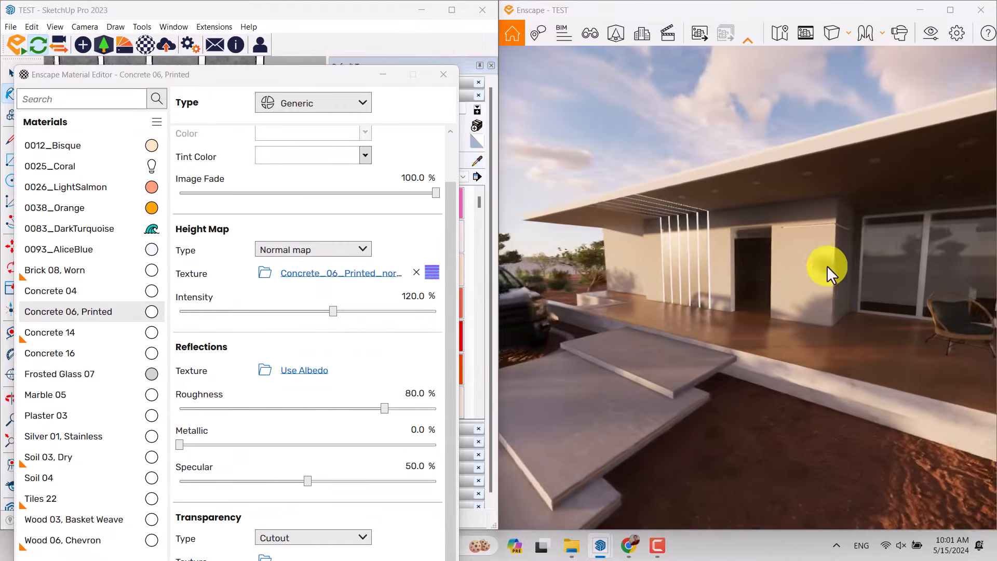
right_click_drag(828, 266, 827, 266)
scroll(827, 266, "up", 5)
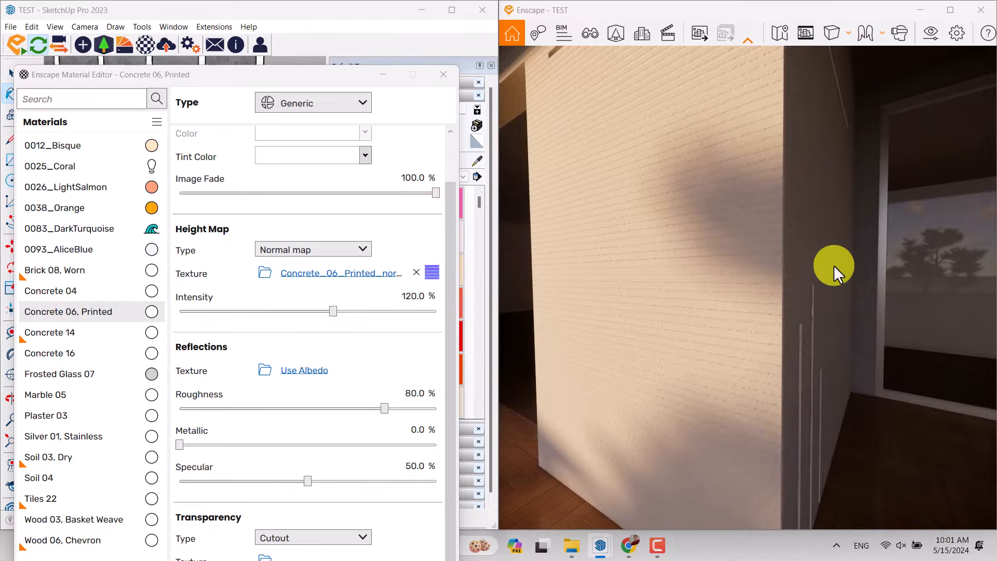
left_click_drag(329, 311, 396, 313)
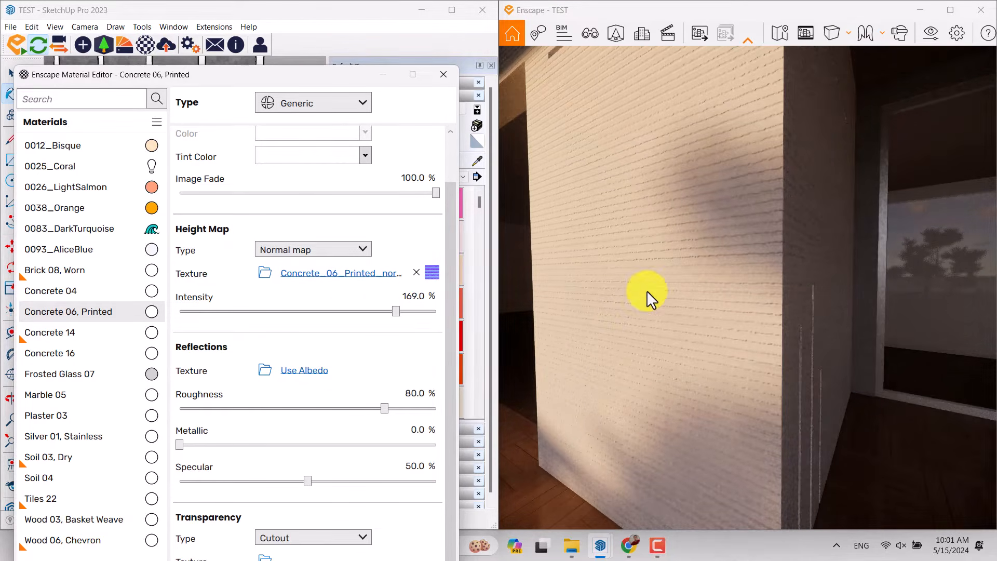
scroll(716, 284, "up", 4)
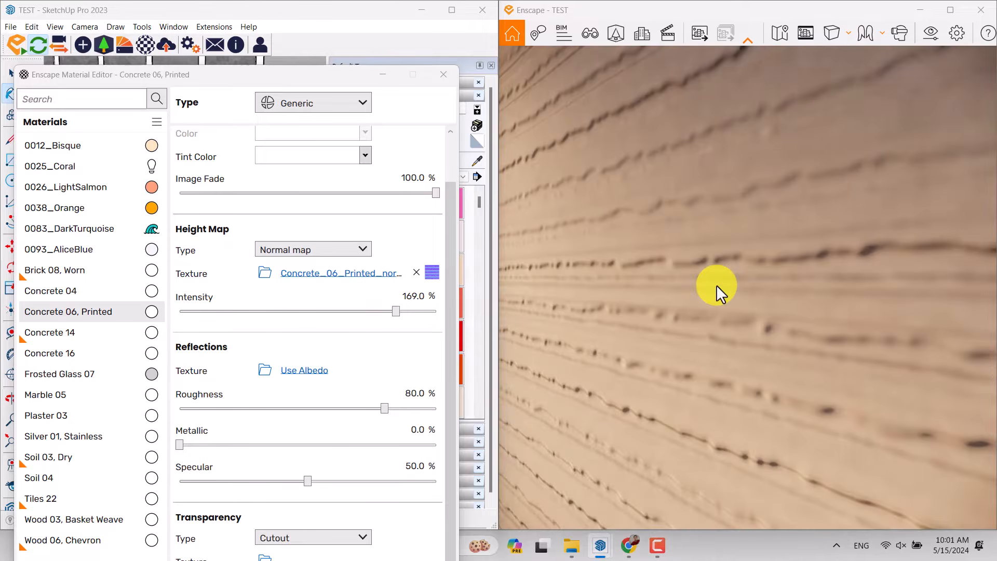
scroll(715, 285, "down", 3)
right_click_drag(716, 285, 717, 285)
- Set Concrete 06, Printed's normal map intensity to 96% after trying 78%
left_click(416, 296)
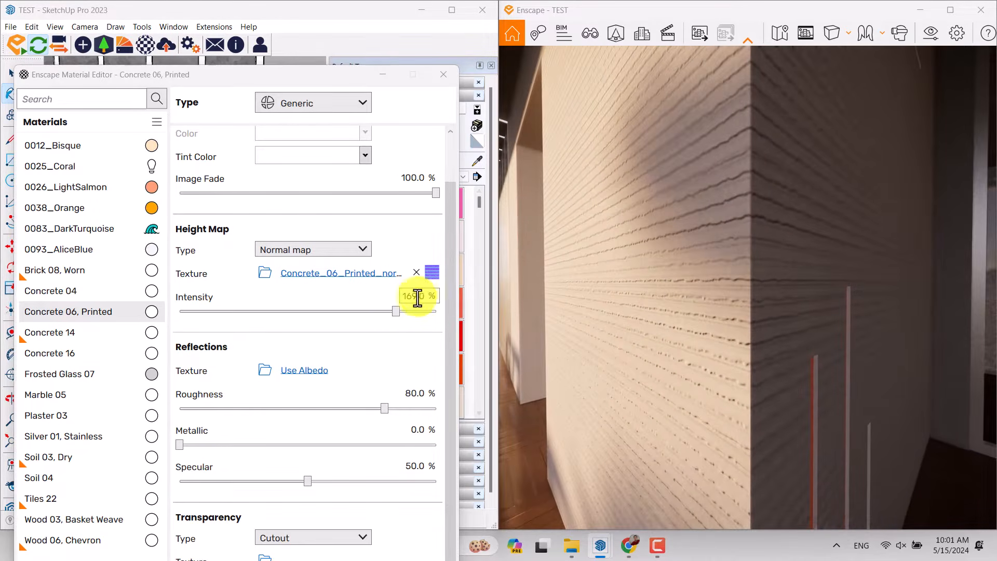
type("78")
key("Return")
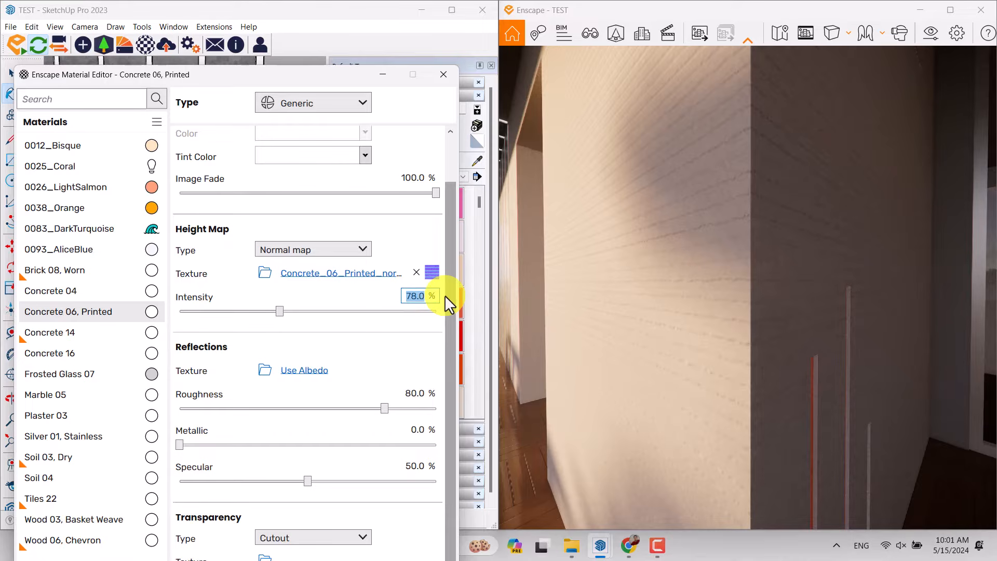
type("96")
key("Return")
- Set Concrete 06, Printed's roughness to 64%, metallic to 4% and specular to 56%, and check the wall from farther back
left_click(411, 393)
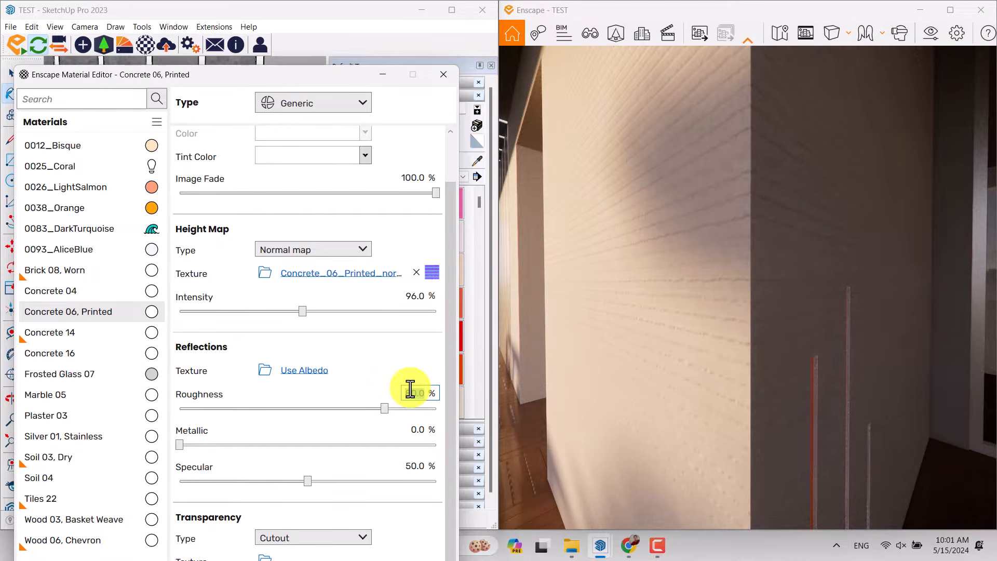
type("64")
key("Return")
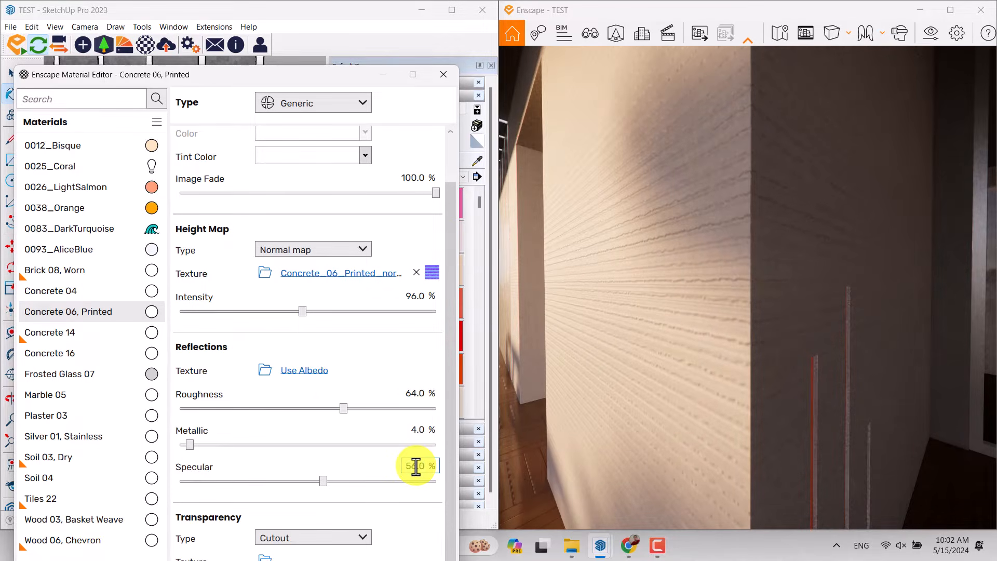
key("s")
left_click_drag(747, 357, 747, 357)
key("w")
left_click_drag(605, 291, 559, 229)
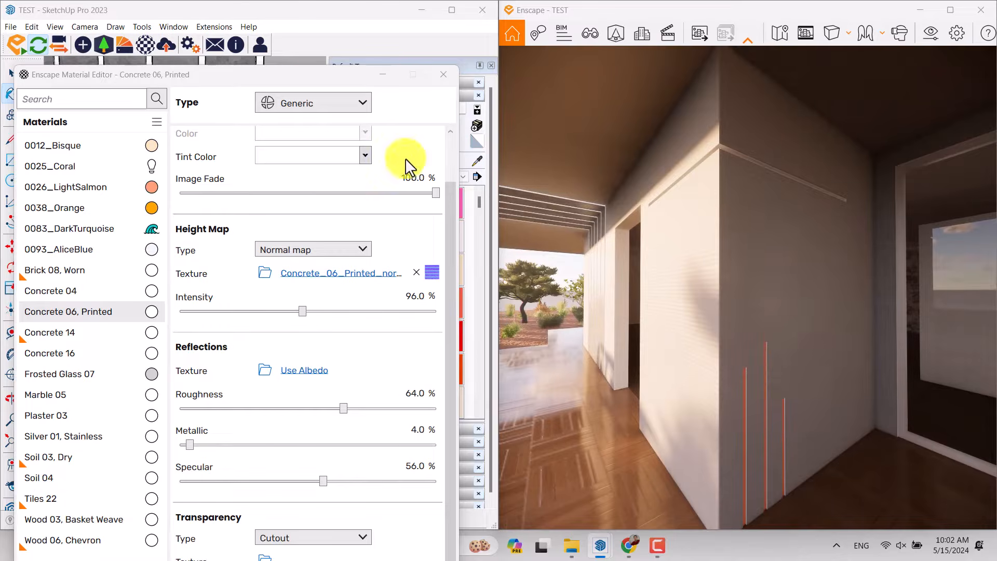
- Sample the thin white band around the wall corner in the SketchUp model to load 0093_AliceBlue for editing
left_click_drag(310, 79, 311, 328)
left_click(473, 163)
scroll(162, 225, "down", 5)
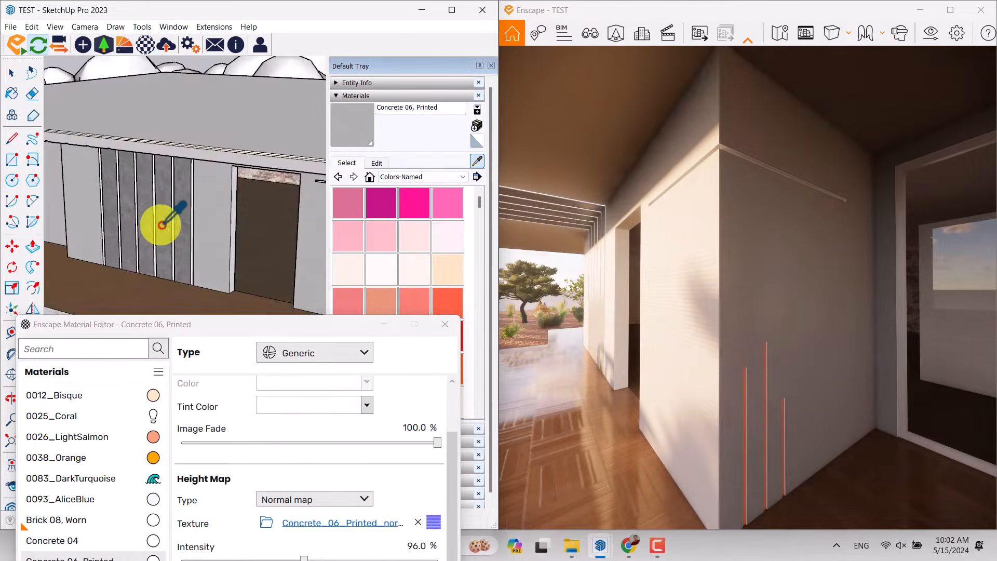
scroll(162, 225, "down", 5)
middle_click_drag(220, 231, 198, 221)
scroll(186, 169, "up", 12)
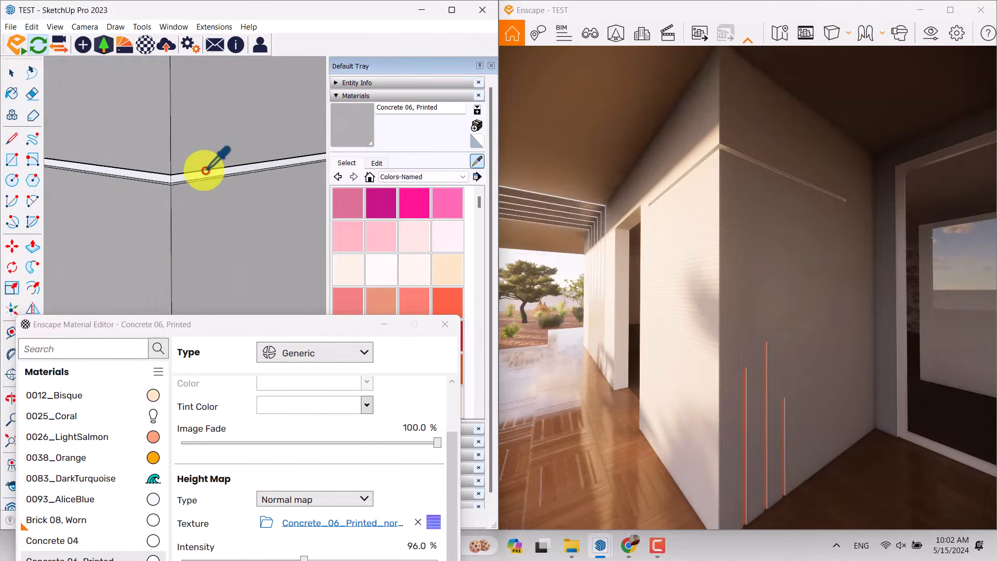
left_click(206, 171)
left_click(571, 207)
- Change the 0093_AliceBlue material's type to Self-illuminated and check the band at the wall corner in the render
left_click(329, 354)
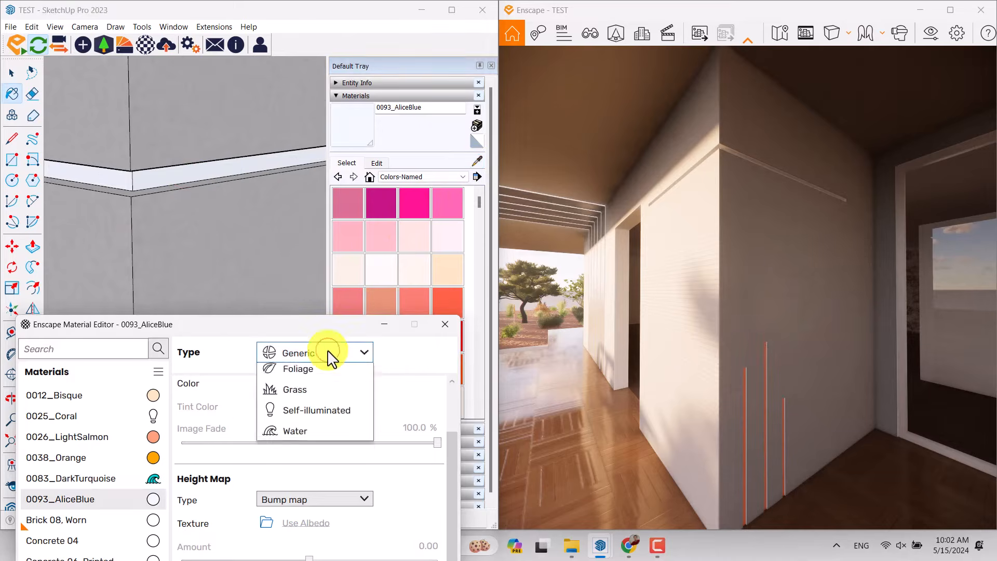
left_click(319, 474)
left_click_drag(629, 324, 722, 181)
right_click_drag(723, 180, 723, 177)
right_click_drag(718, 243, 718, 241)
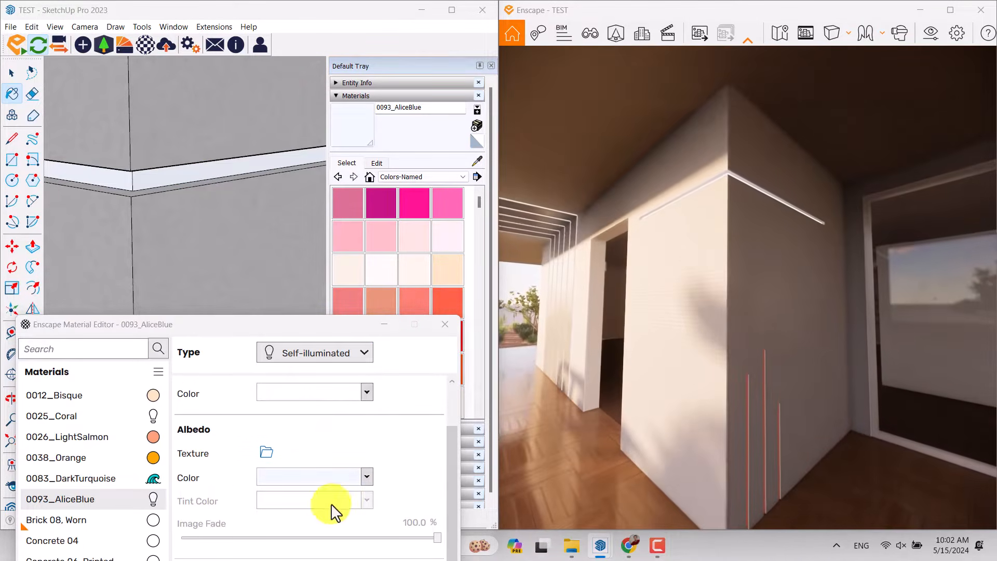
- Set both the albedo colour and the self-illumination colour of 0093_AliceBlue to DarkSalmon
left_click(366, 477)
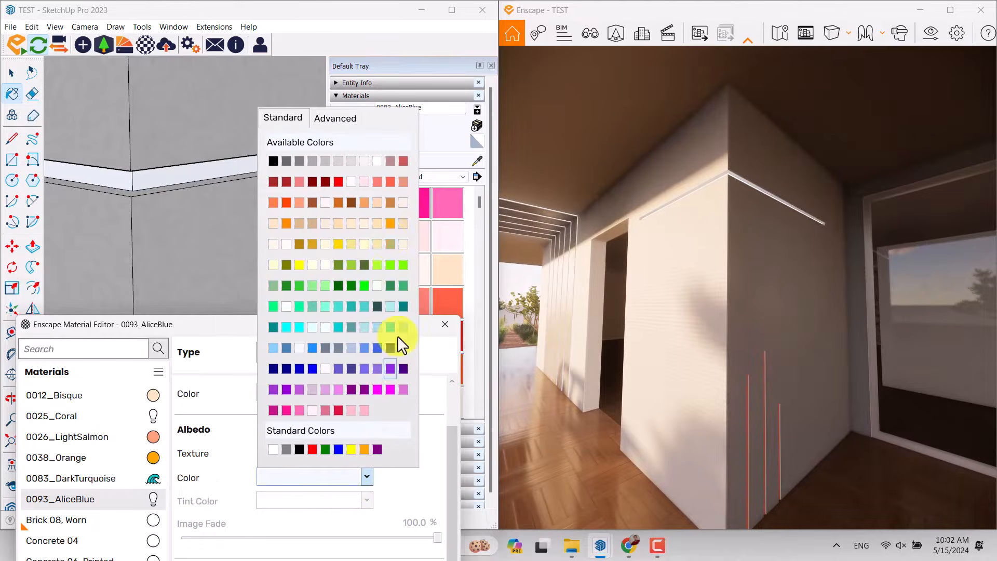
left_click(398, 182)
left_click(367, 393)
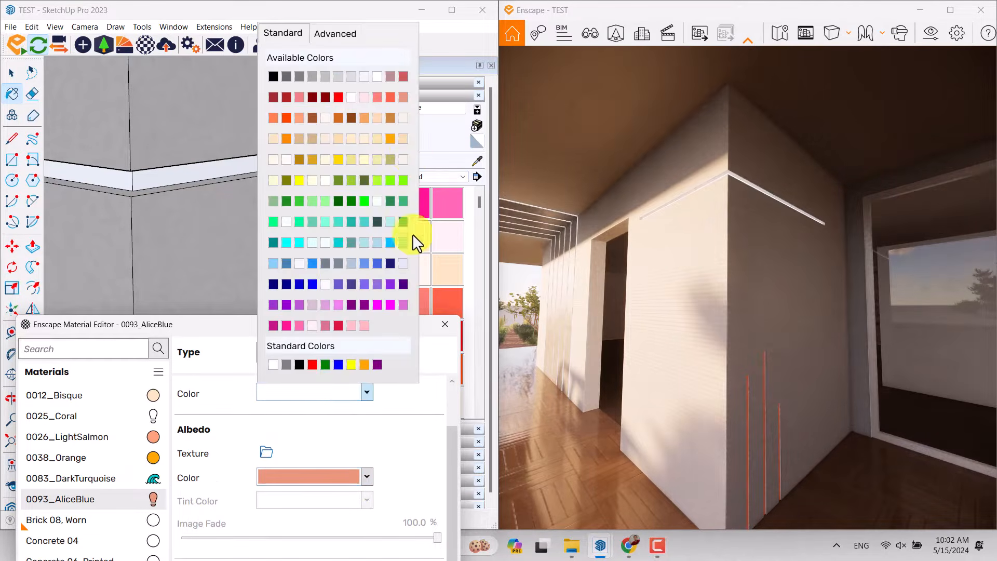
left_click(402, 101)
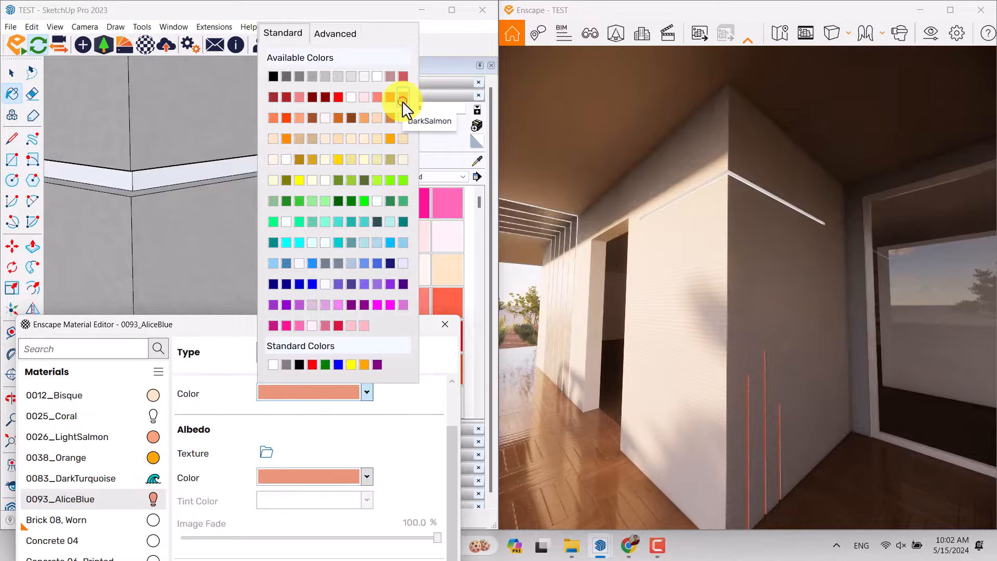
- Sample one of the three vertical orange strips low on the wall to load 0026_LightSalmon for editing
right_click_drag(756, 283, 753, 320)
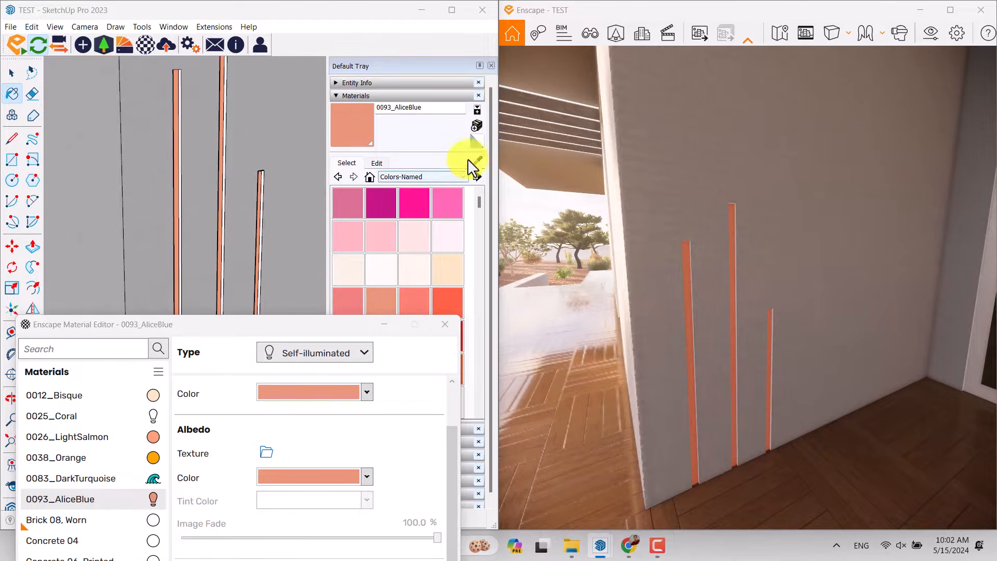
left_click(473, 162)
scroll(312, 173, "up", 1)
middle_click_drag(311, 174, 196, 187)
scroll(196, 187, "up", 3)
left_click(196, 187)
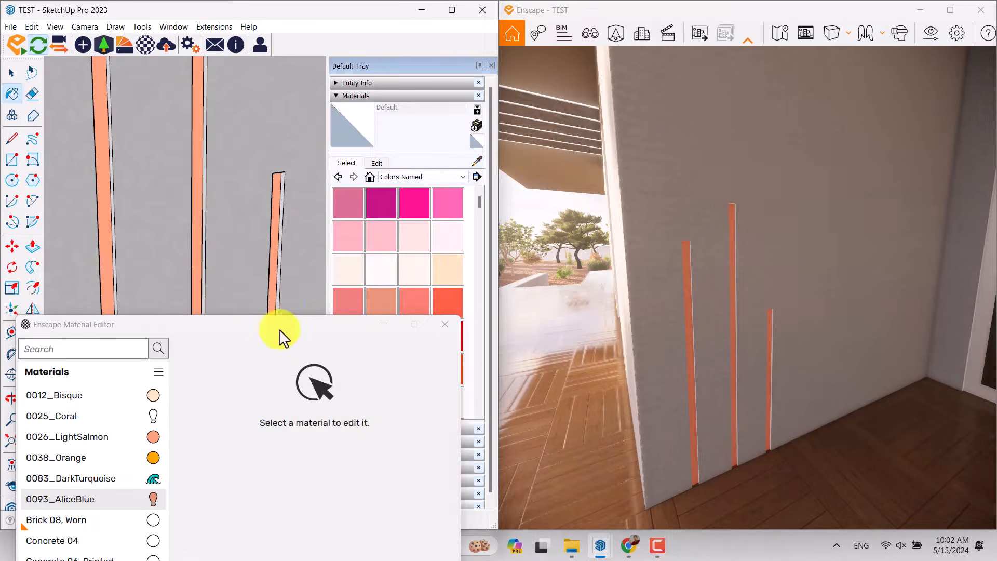
left_click(473, 159)
scroll(202, 198, "up", 3)
left_click(198, 205)
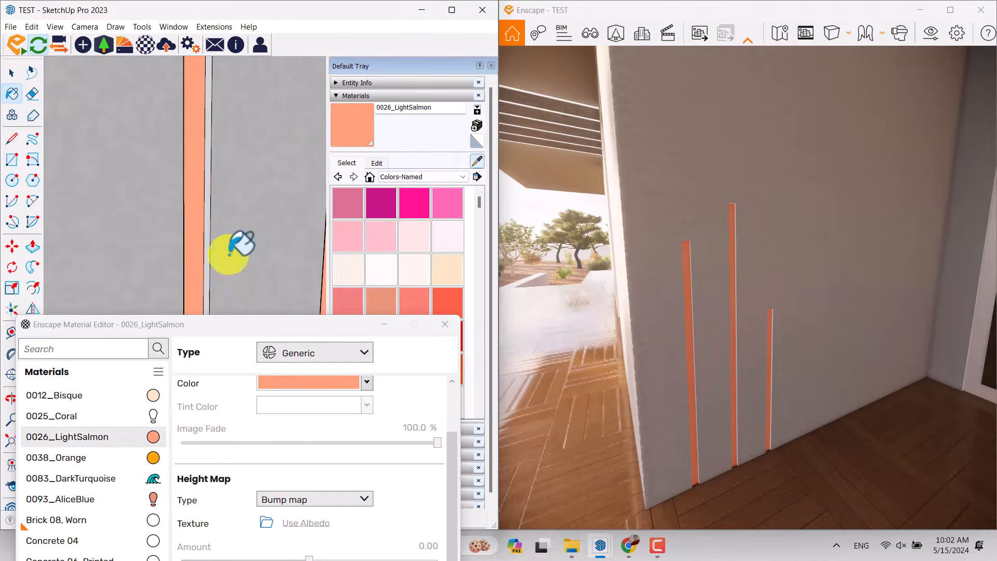
- Change the 0026_LightSalmon material's type to Self-illuminated
left_click_drag(245, 322, 216, 144)
left_click(263, 175)
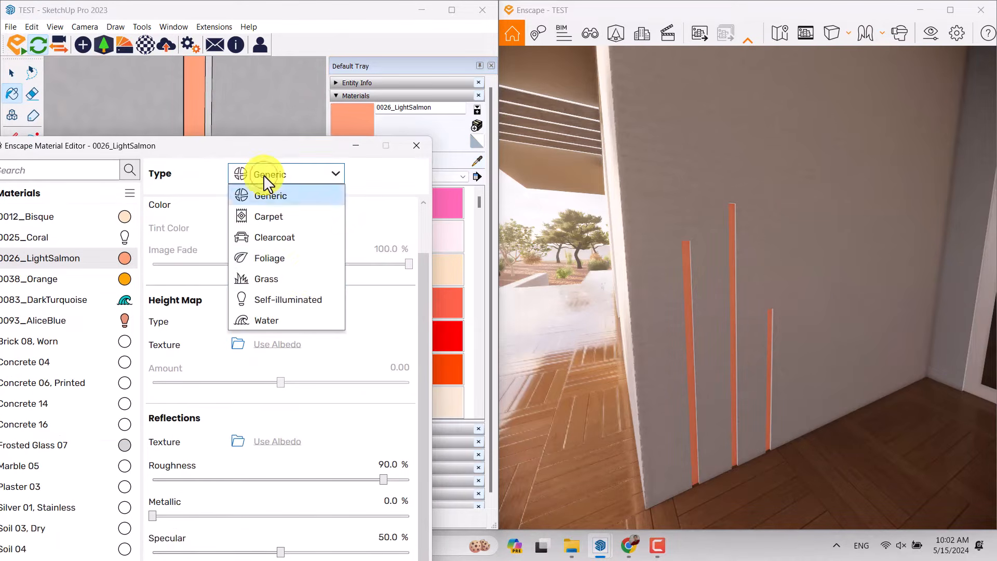
left_click(292, 296)
- Set both the albedo colour and the self-illumination colour of 0026_LightSalmon to a light tan
left_click(338, 299)
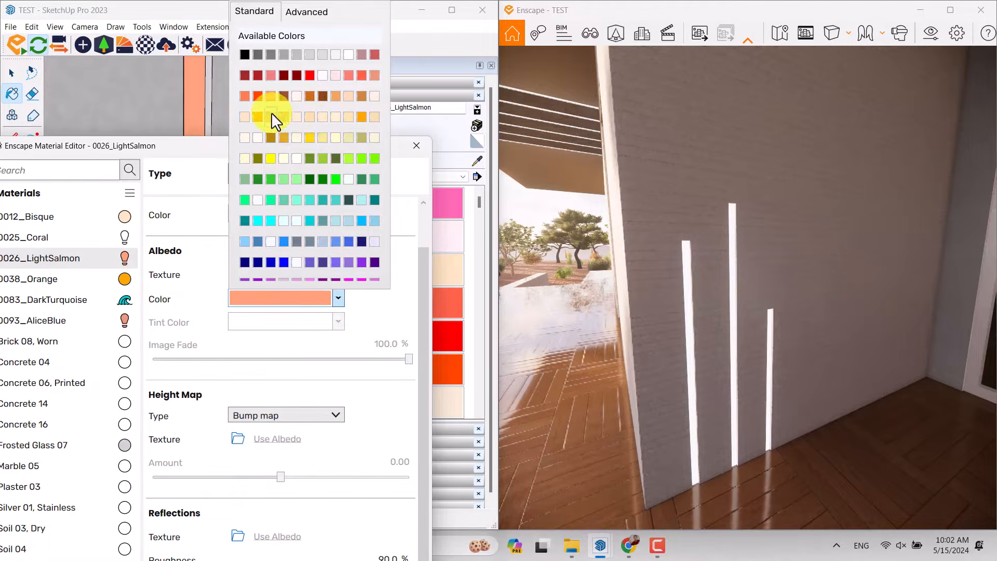
left_click(374, 117)
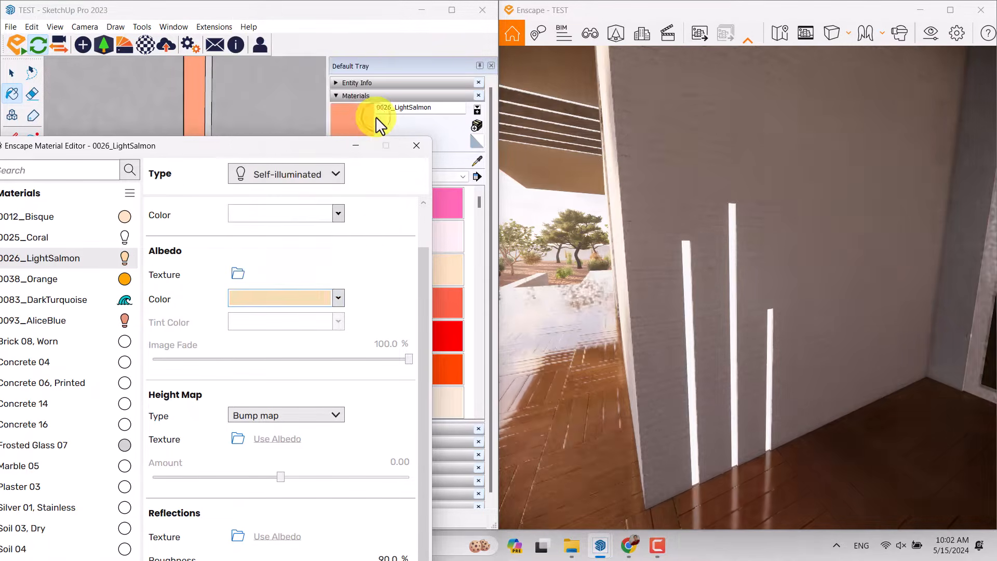
left_click(308, 217)
left_click(378, 339)
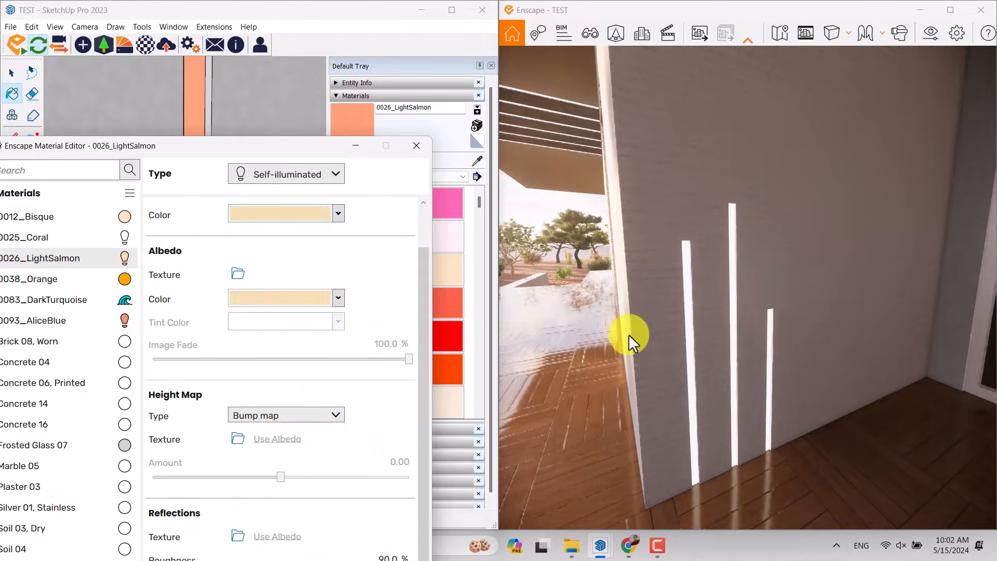
- Review the lit strips and the whole house from across the pool, and close the material editor
key("s")
left_click_drag(694, 338, 693, 338)
key("s")
key("w")
key("s")
key("s")
key("w")
left_click(418, 145)
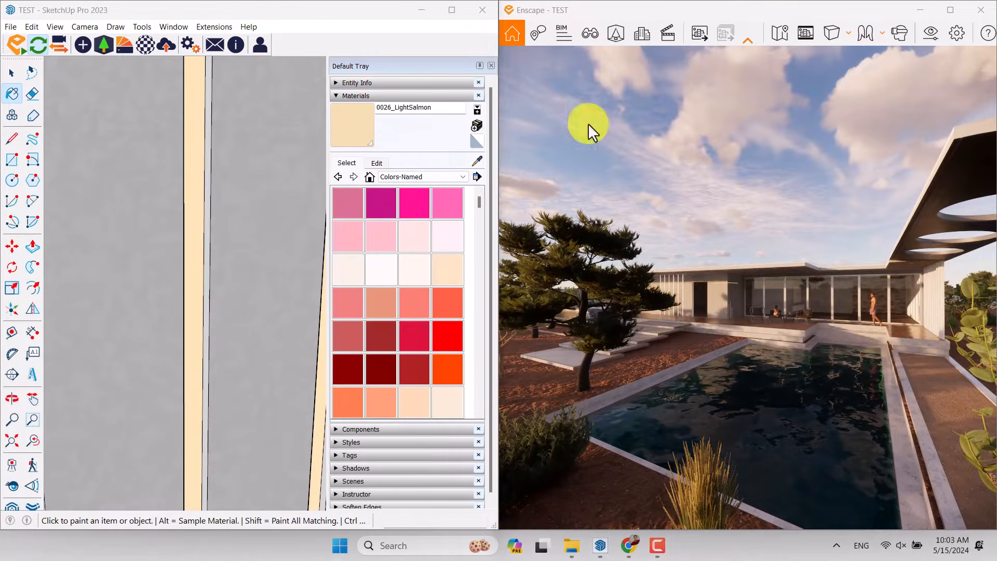
- Maximise the Enscape window and start creating a new view named Enscape scene 1
left_click(949, 10)
left_click_drag(602, 289, 602, 288)
key("w")
key("c")
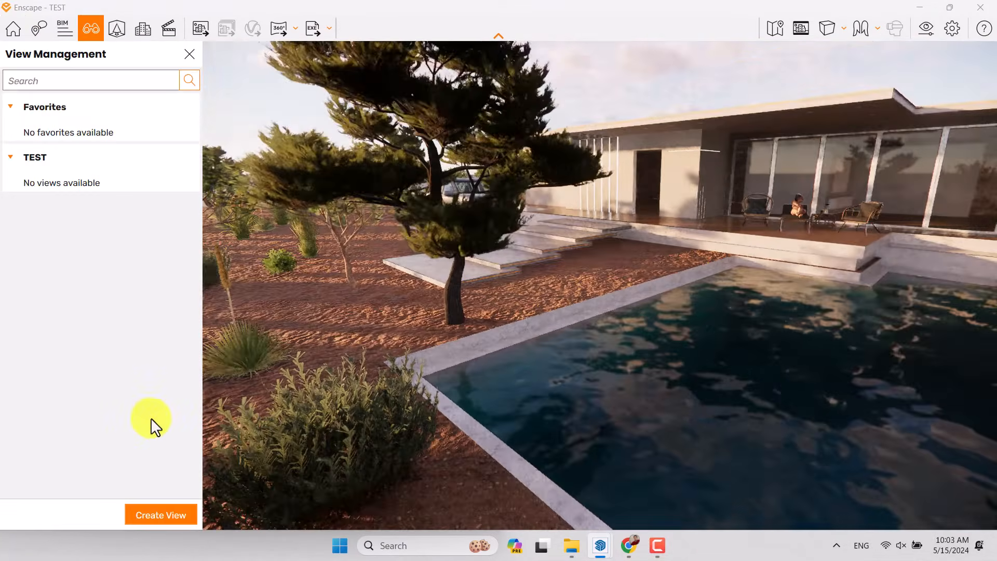
left_click(158, 515)
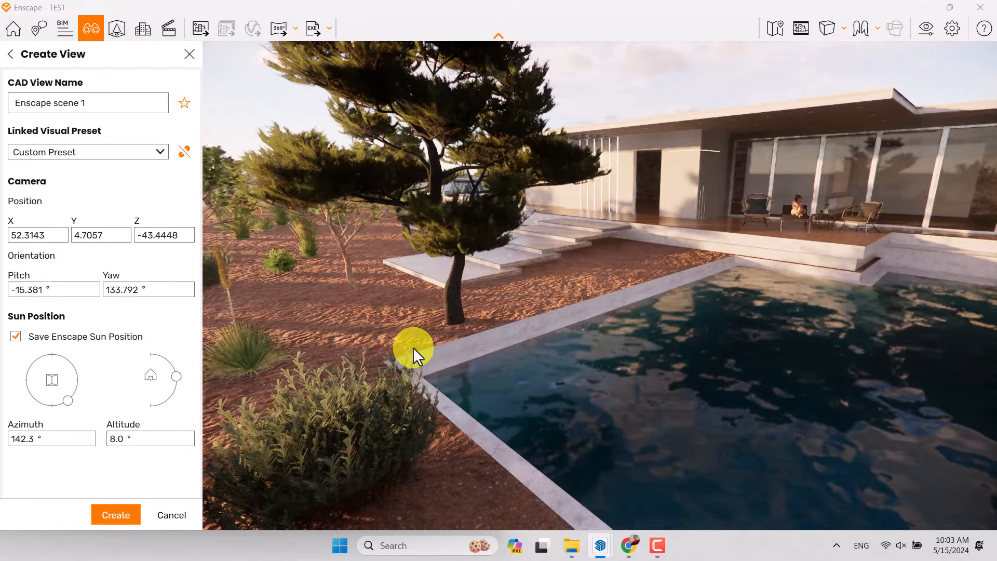
- Turn on the safe frame and compose a low view across the pool, with plants and trees framing the house
mouse_move(412, 347)
left_mouse_down()
mouse_move(431, 343)
mouse_move(423, 349)
left_mouse_up()
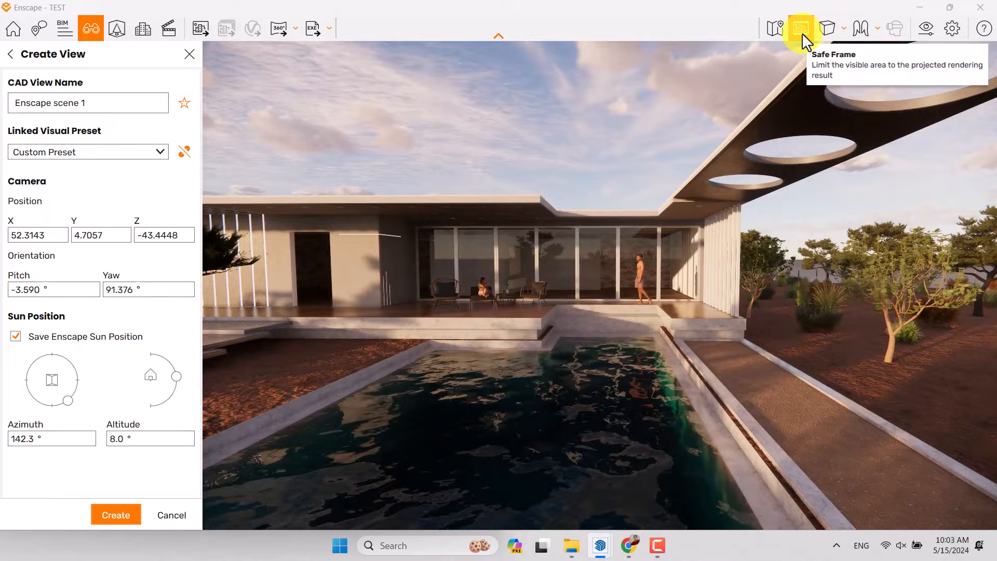
left_click(803, 29)
left_click_drag(696, 261, 648, 247)
key("s")
key("a")
key("w")
key("a")
key("d")
key("q")
key("d")
key("a")
key("e")
key("a")
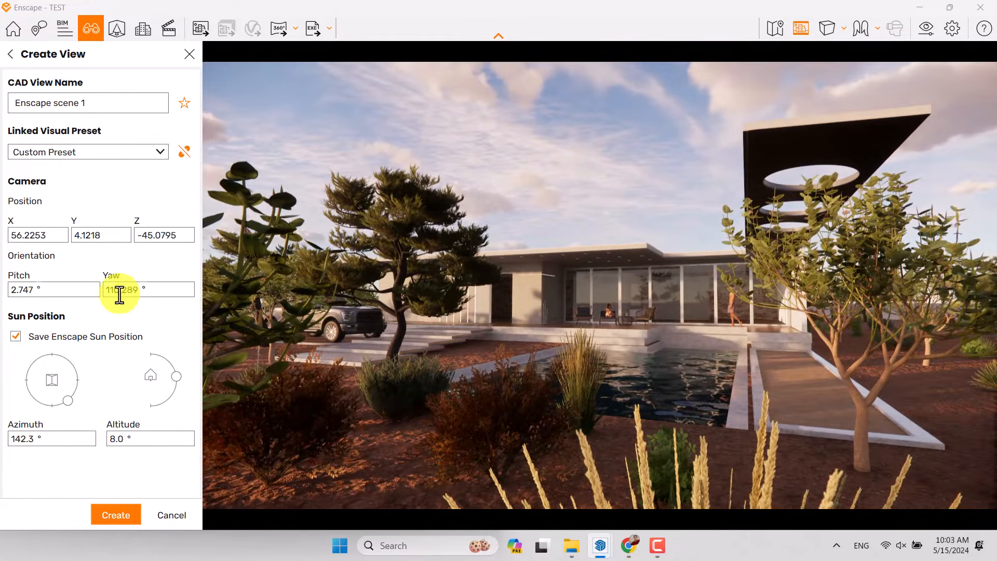
- Set the new view's camera position to X 56.2 and Y 4.2, after trying a Y value of 3.9
left_click(15, 235)
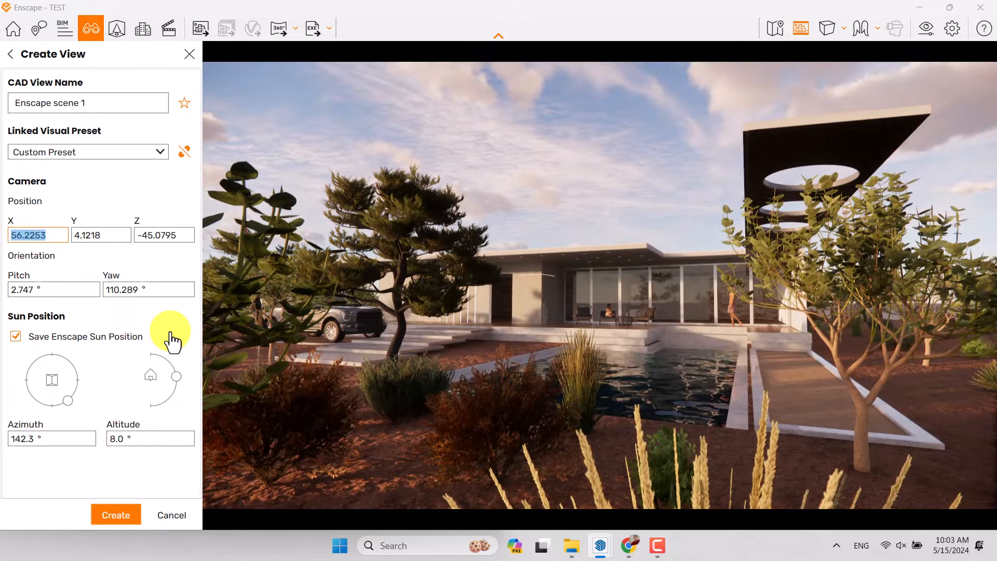
type("56")
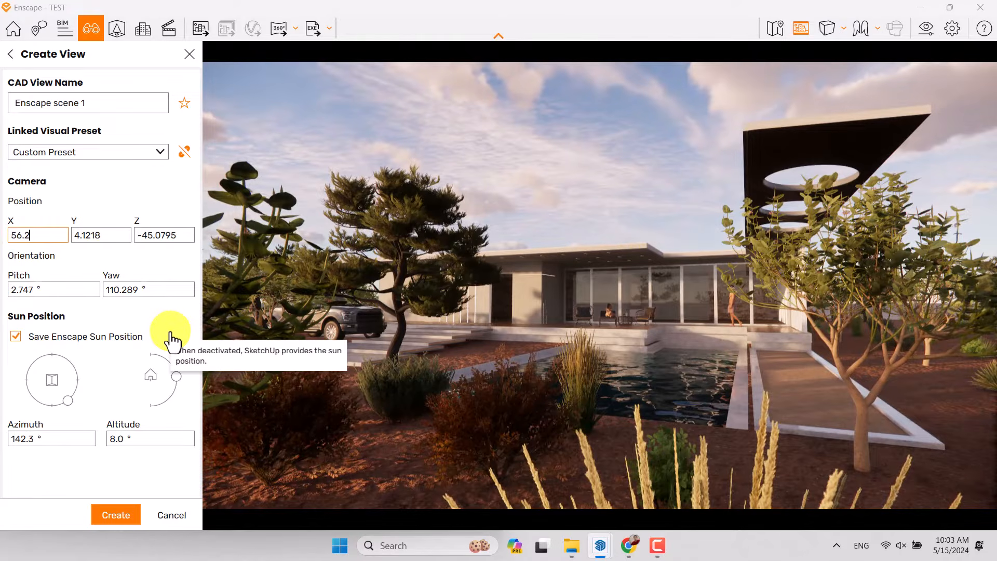
left_click(89, 234)
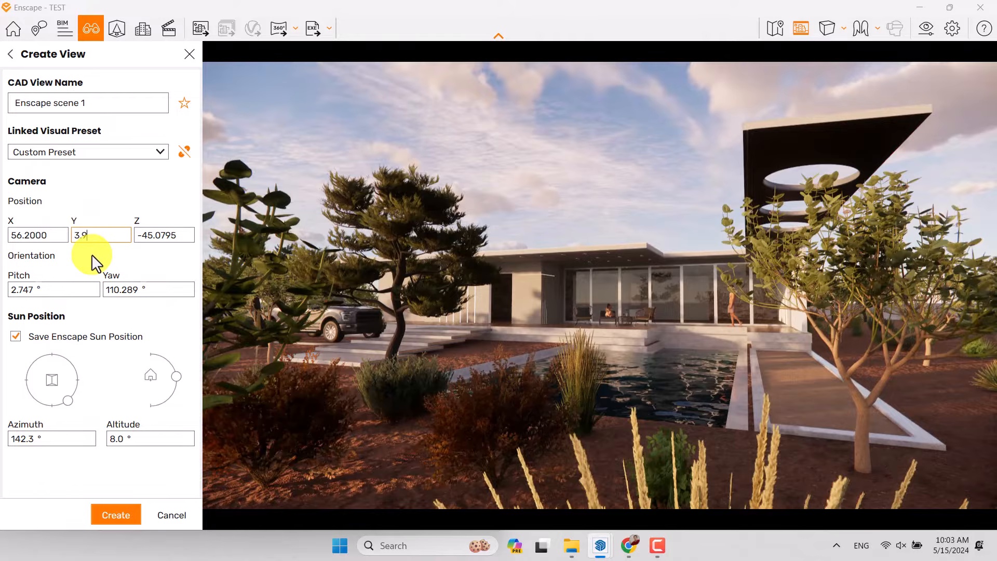
type("3.9")
key("Return")
left_click(105, 234)
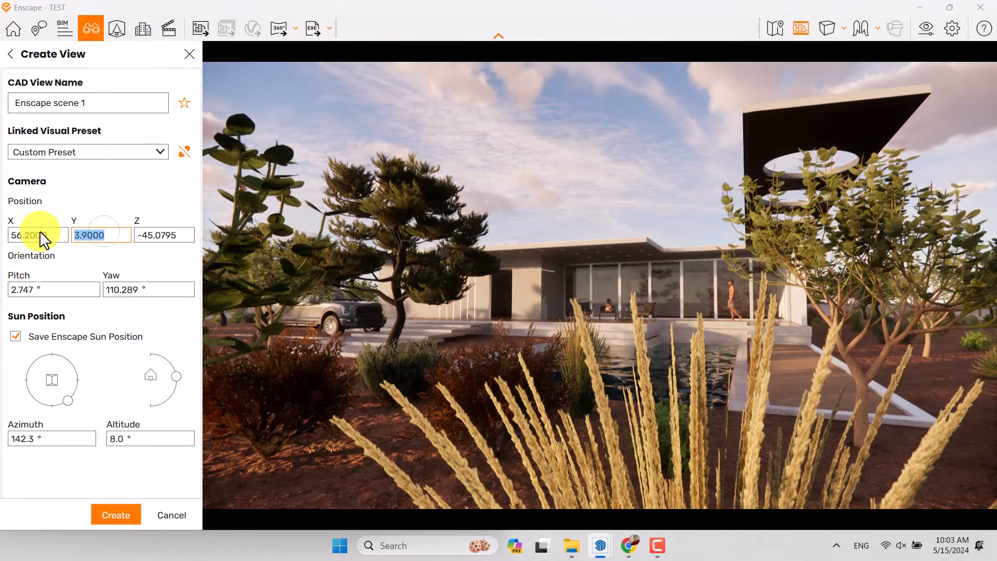
type("4.2")
key("Return")
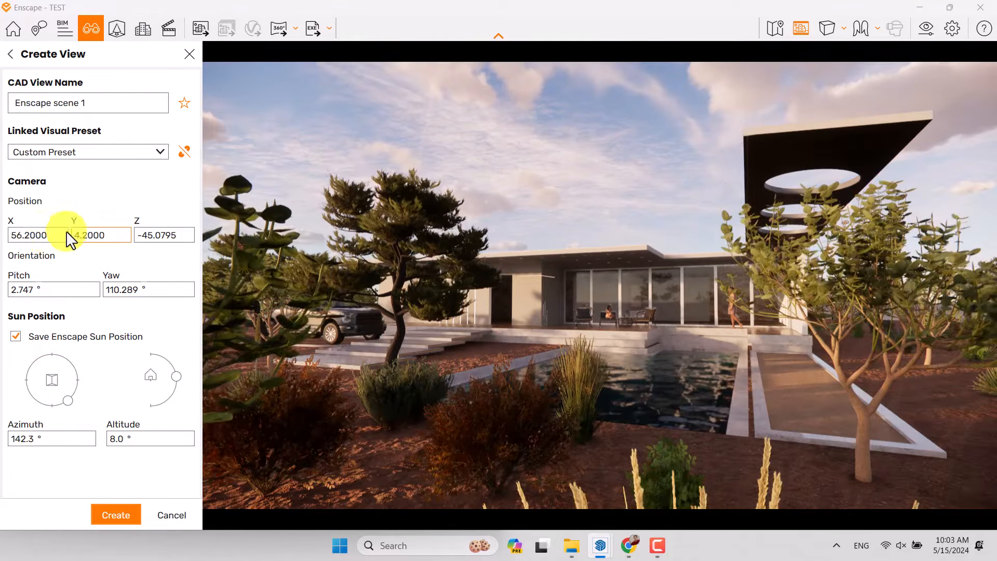
- Unlink the visual preset, name the view Camera 001 as a favourite, and set its orientation to pitch 0° and yaw 110°
left_click(183, 155)
left_click_drag(111, 102, 1, 103)
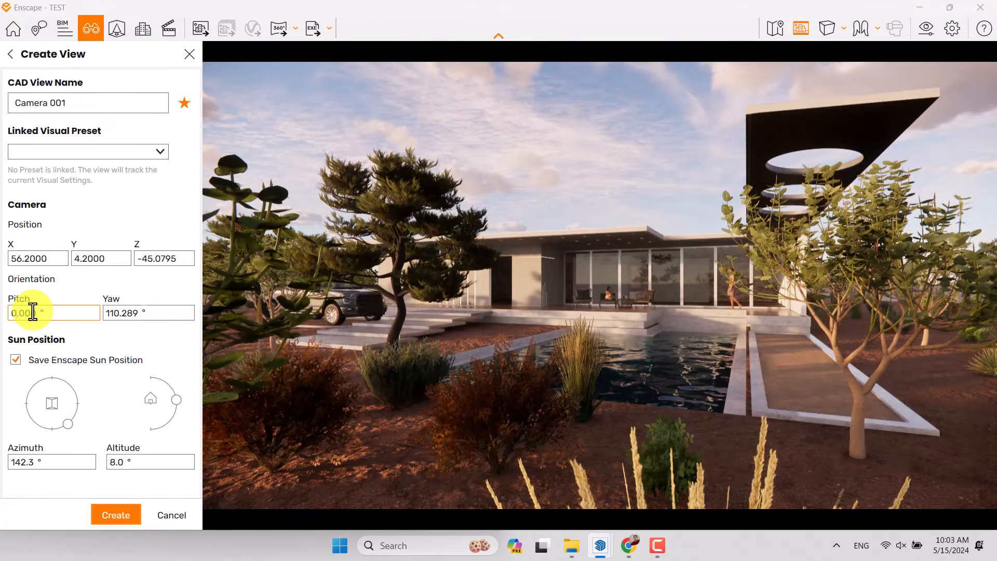
left_click(131, 314)
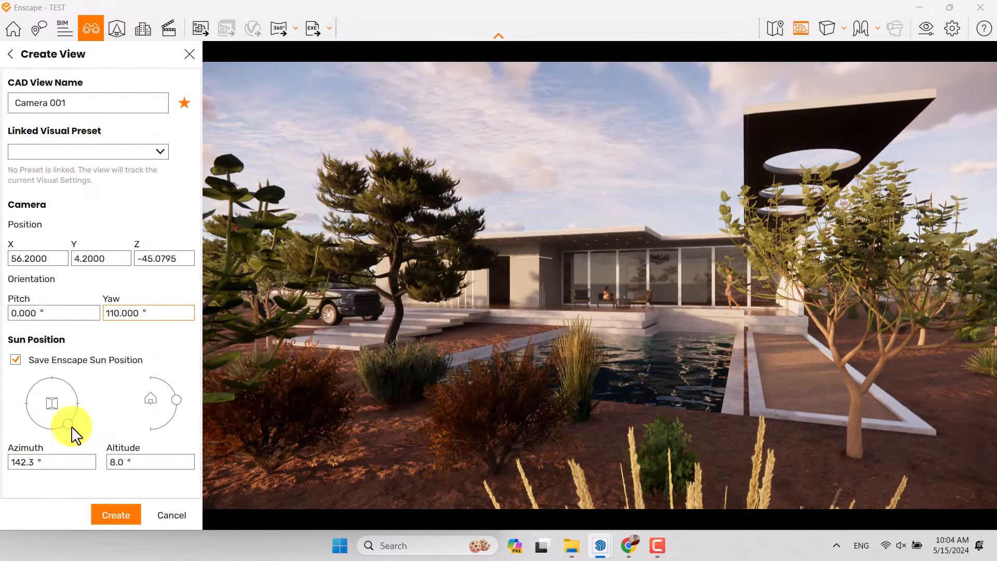
- Set the view's sun position to azimuth 130° and altitude 7°, after trying an altitude of 4°, and create the view
mouse_move(73, 436)
left_mouse_down()
mouse_move(24, 424)
mouse_move(68, 436)
mouse_move(70, 423)
mouse_move(53, 430)
mouse_move(78, 428)
left_mouse_up()
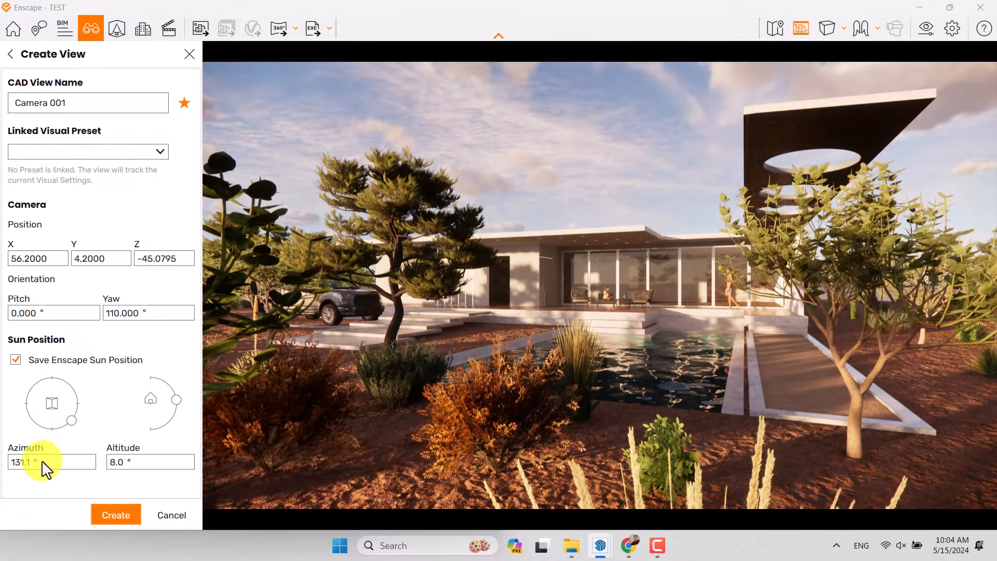
double_click(21, 462)
key("Return")
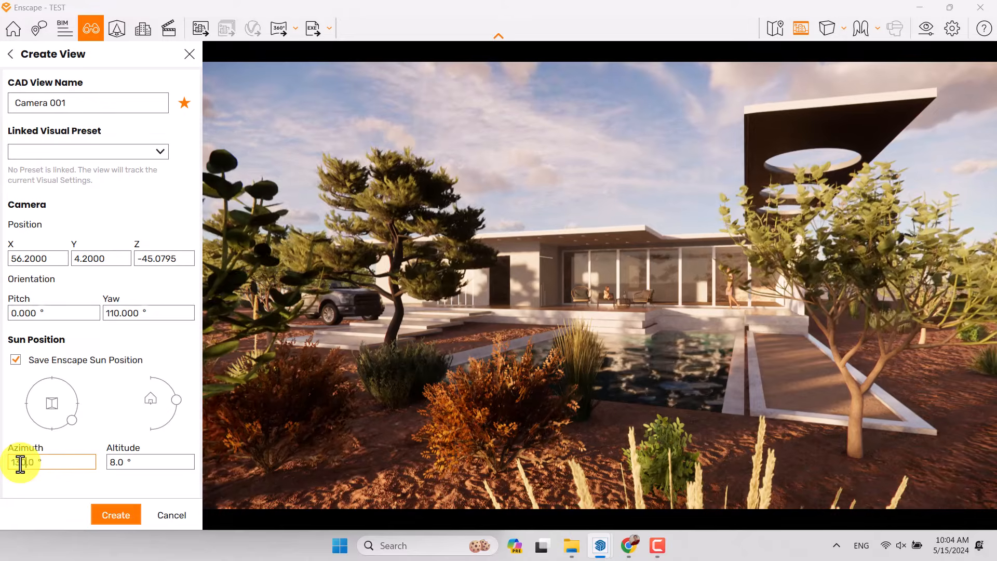
mouse_move(179, 400)
left_mouse_down()
mouse_move(188, 416)
mouse_move(198, 396)
left_mouse_up()
left_click(115, 464)
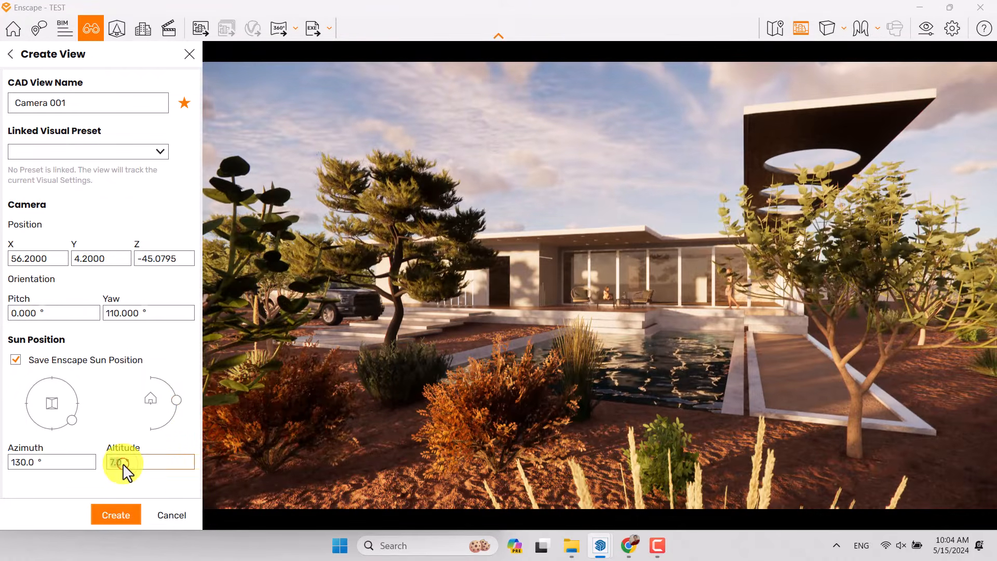
key("Return")
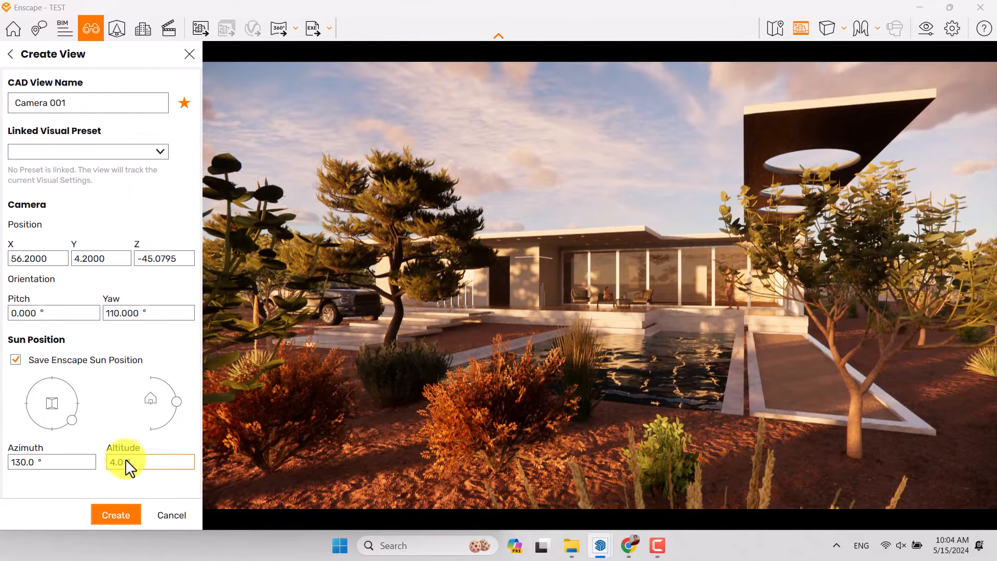
left_click(123, 462)
key("Return")
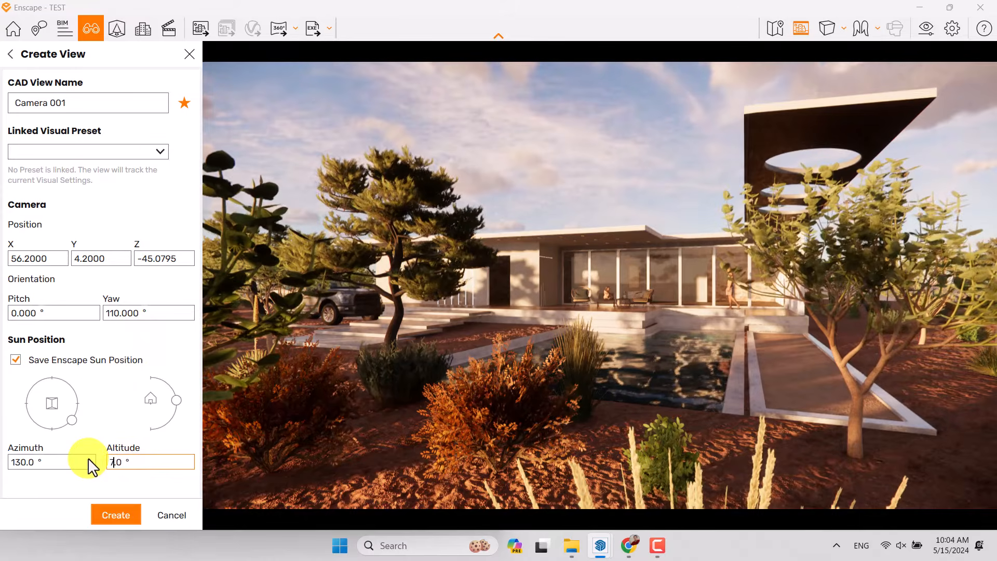
left_click(113, 519)
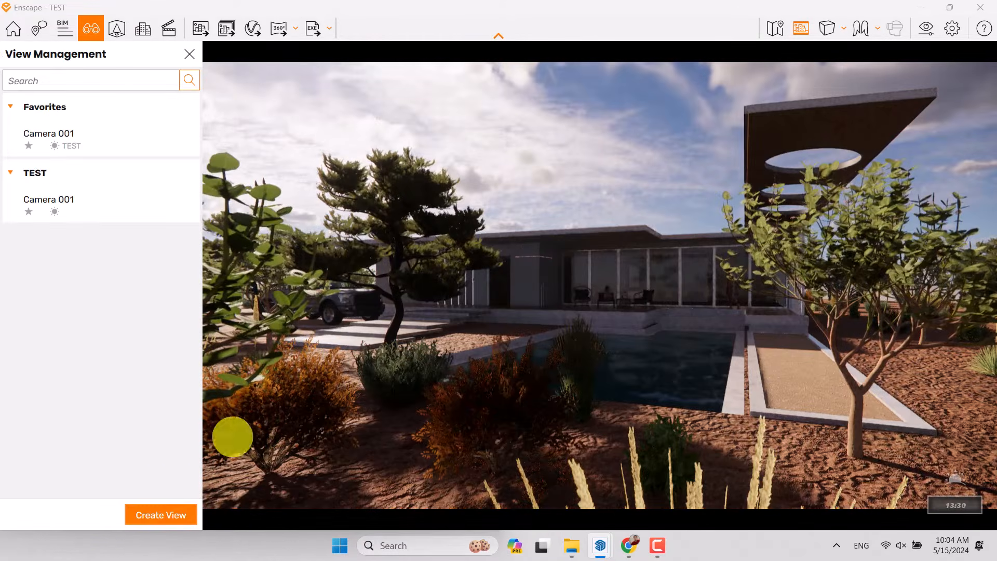
- Move the camera away, recall the saved Camera 001 view, and open the visual settings beside the scene
right_click_drag(650, 204, 617, 238)
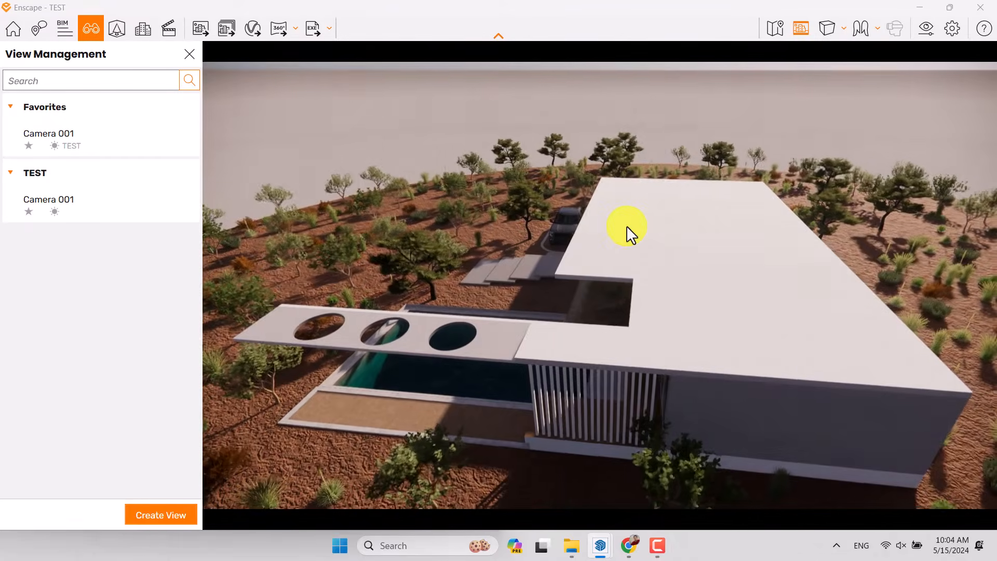
left_click(62, 207)
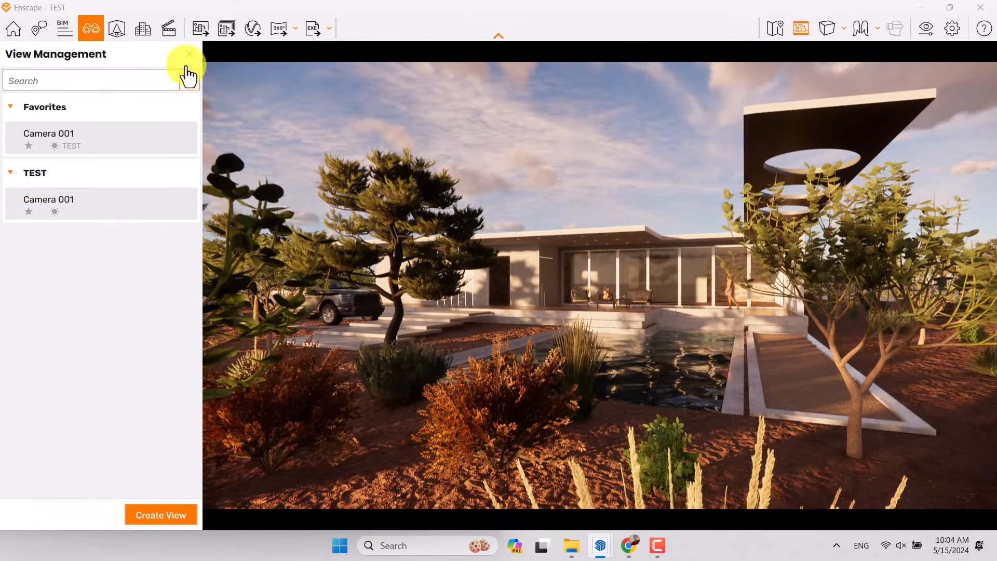
left_click(186, 66)
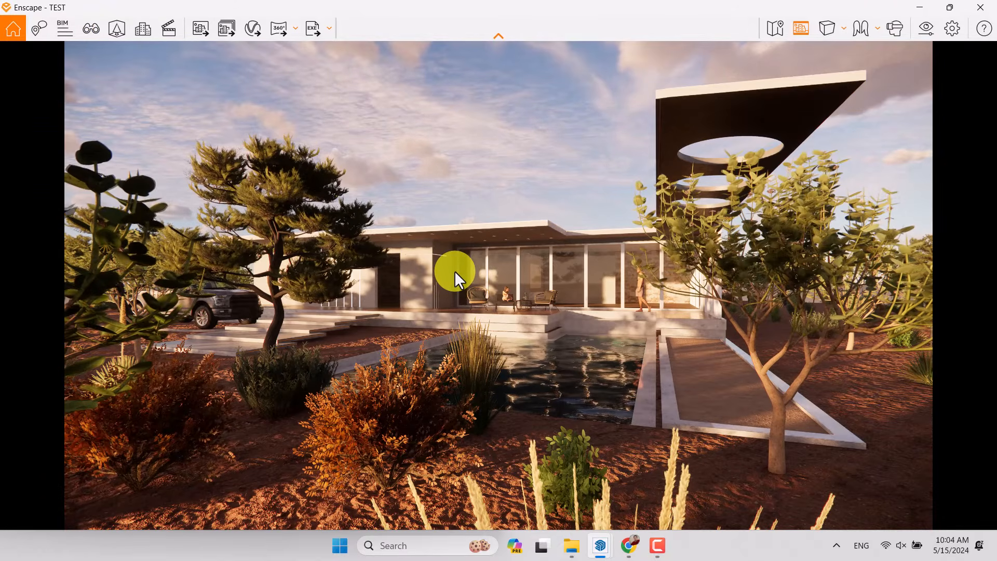
left_click(931, 29)
left_click_drag(535, 26, 230, 34)
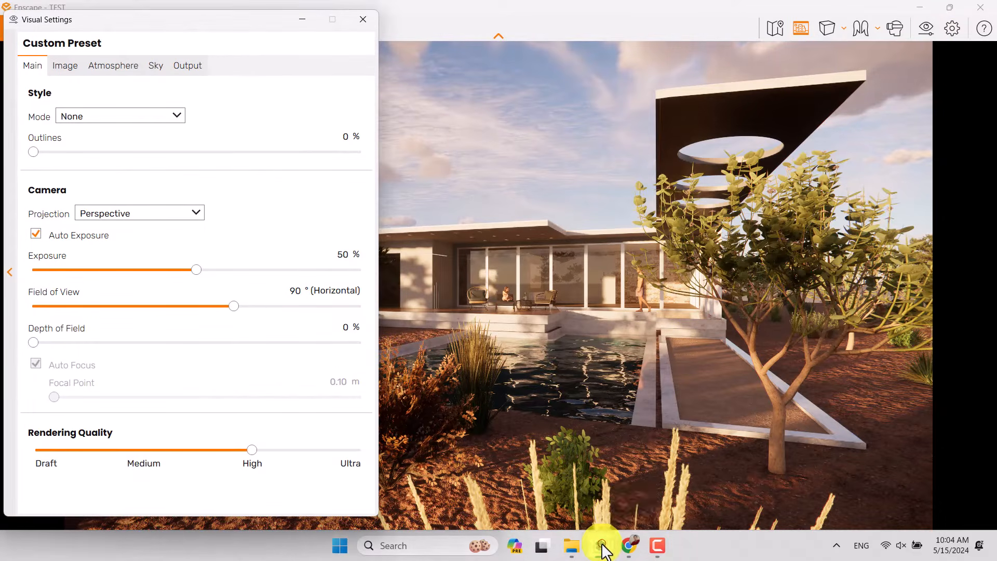
- Switch to SketchUp, maximise its window and close the Default Tray, and return to the Enscape window
mouse_move(604, 548)
left_click(507, 497)
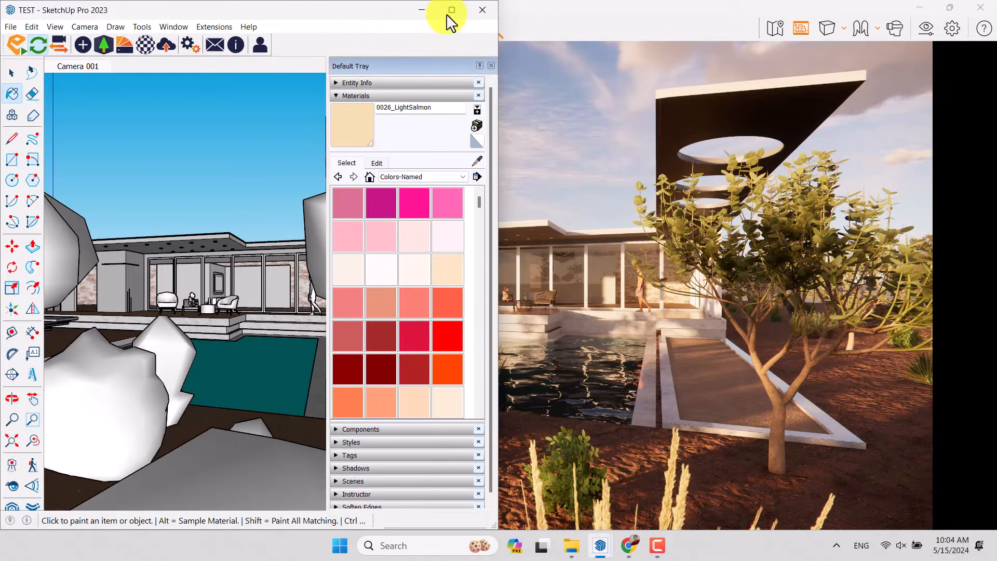
left_click(451, 10)
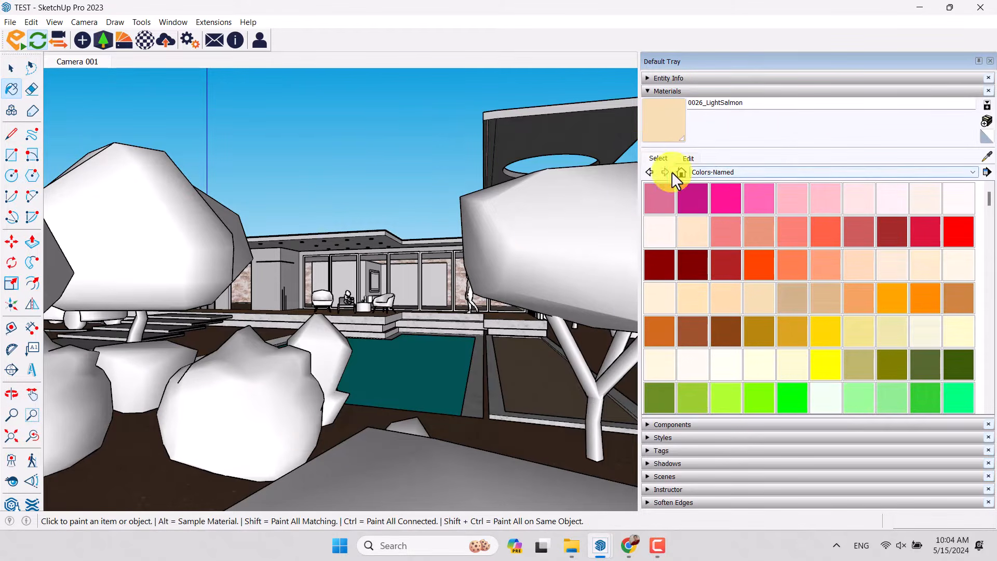
left_click_drag(638, 147, 935, 125)
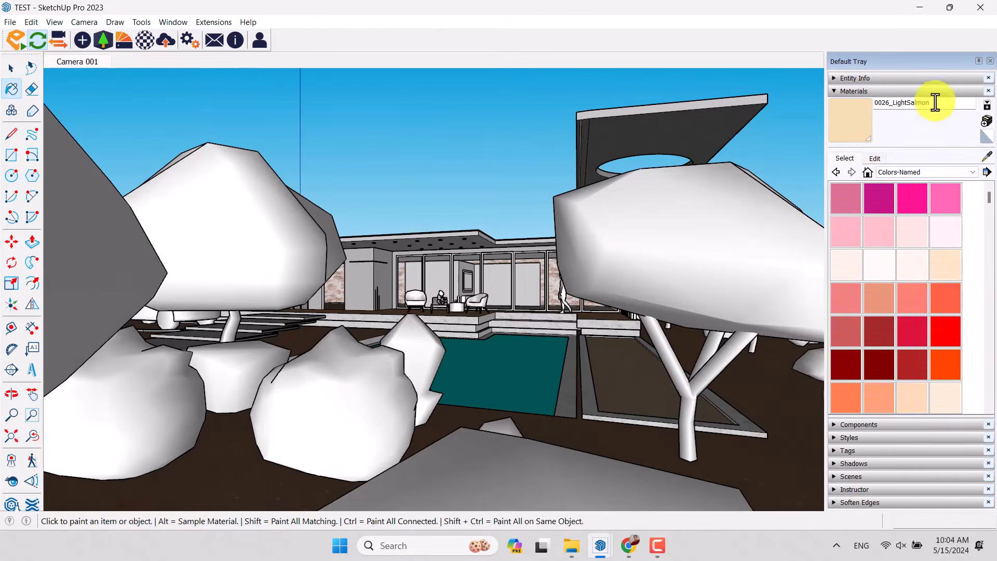
left_click(935, 94)
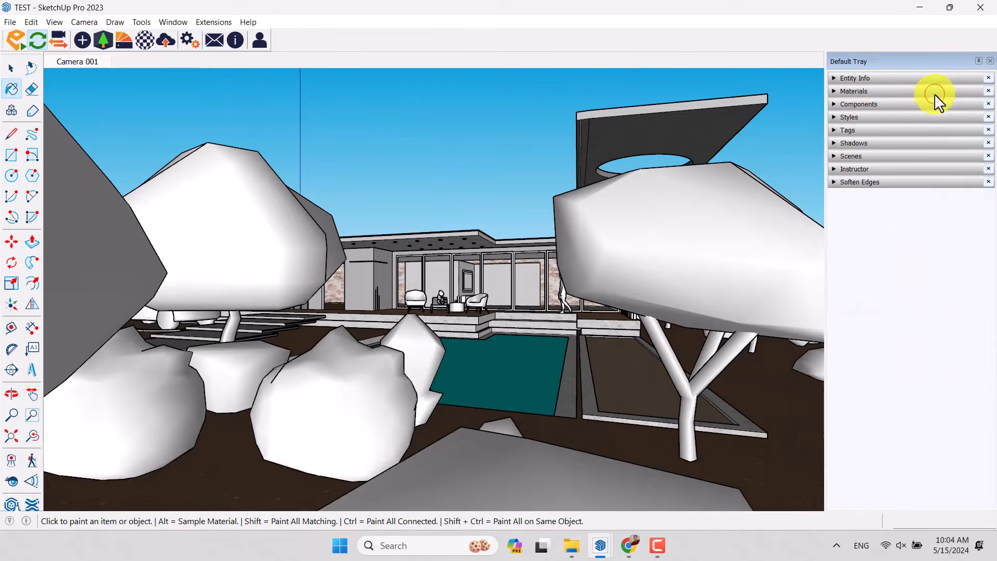
left_click(990, 61)
key("space")
mouse_move(600, 545)
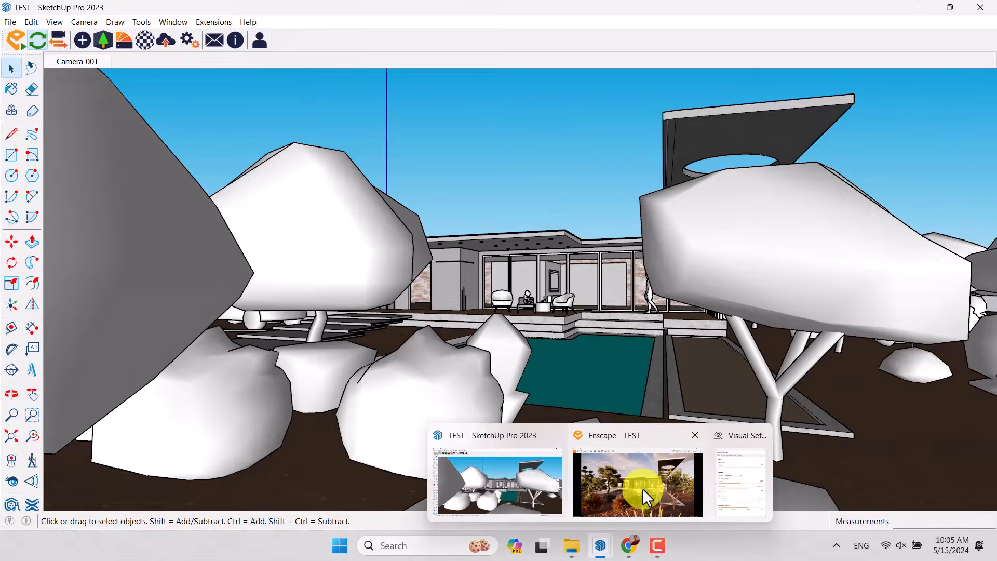
left_click(643, 491)
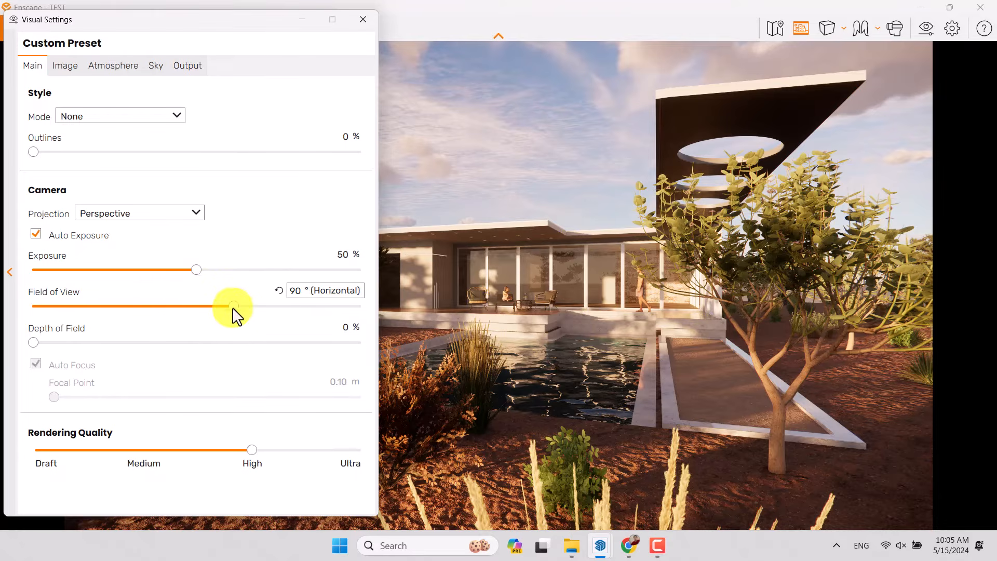
- Set the field of view to 44° and the exposure to 51%, leaving auto exposure on after comparing it off
left_click_drag(234, 306, 117, 307)
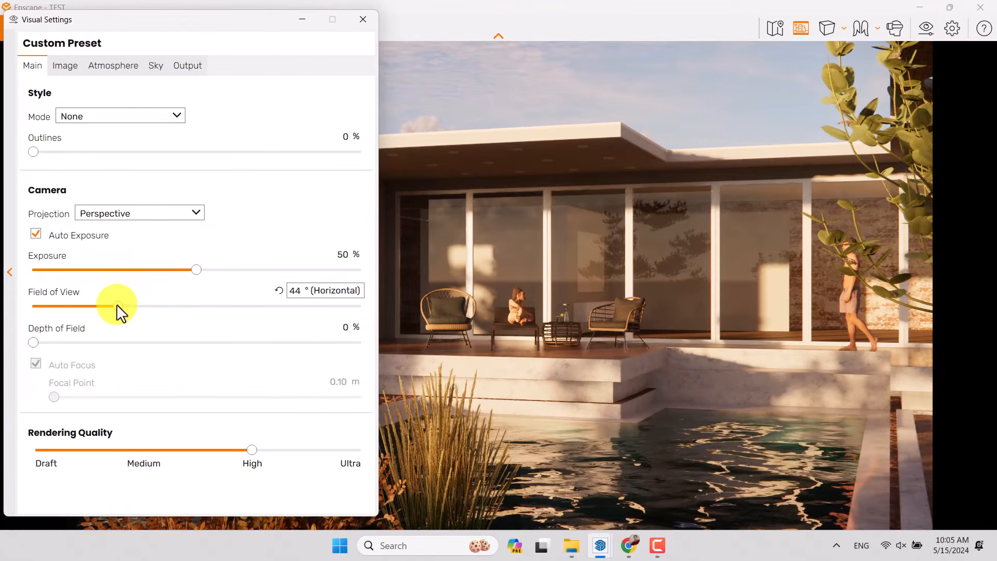
left_click(291, 294)
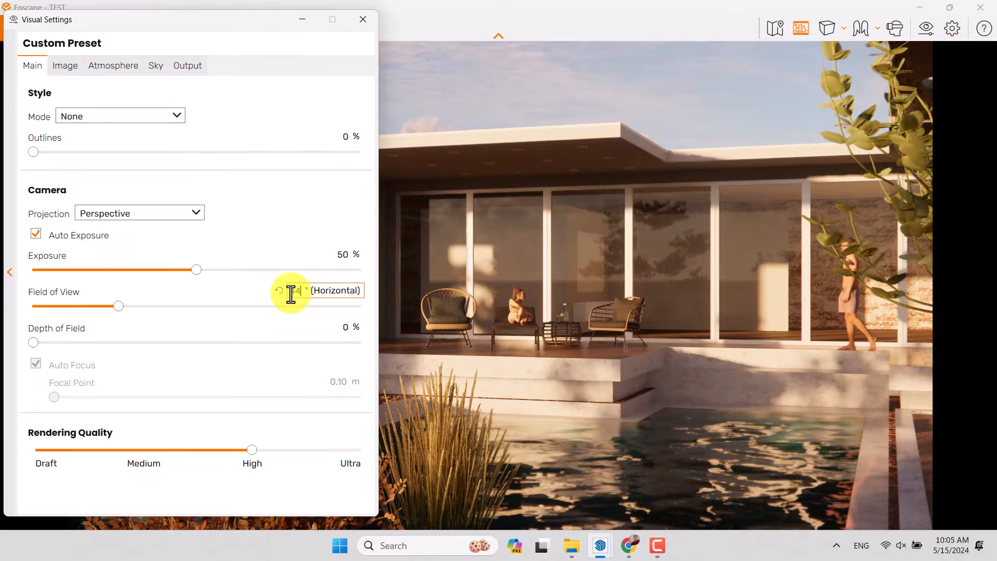
left_click(80, 238)
left_click(79, 240)
left_click(79, 240)
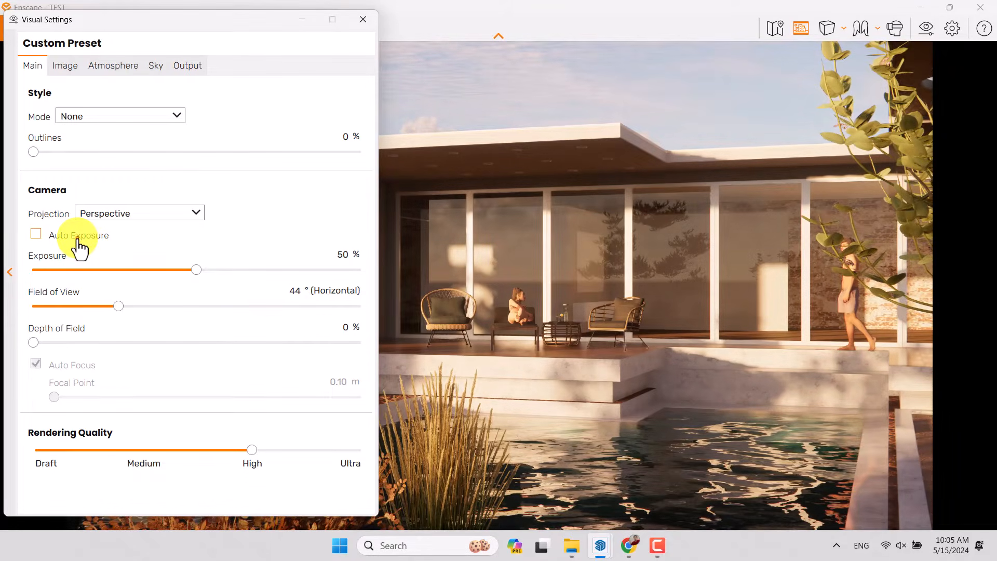
left_click(79, 240)
left_click(78, 240)
left_click(79, 240)
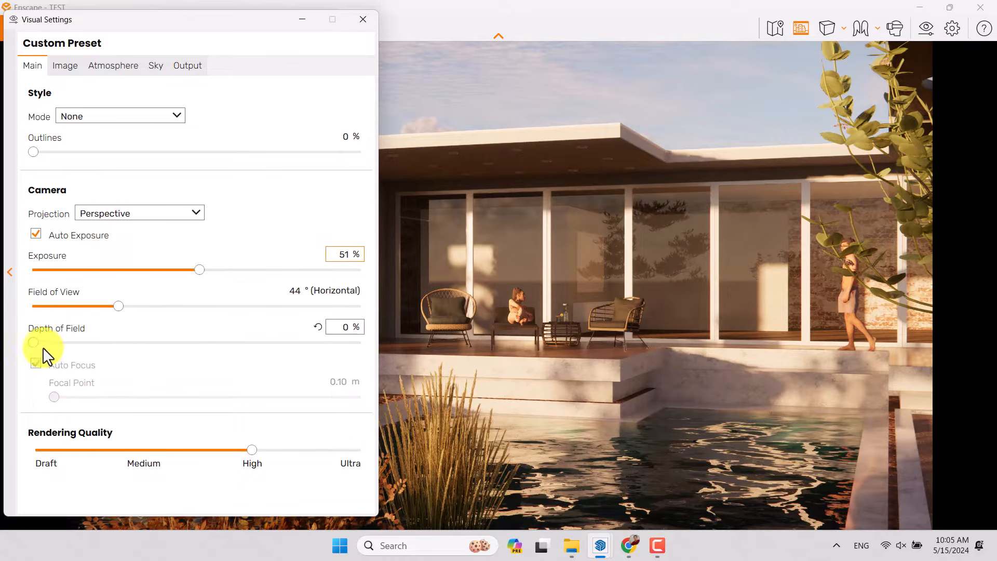
- Add depth of field, turn off auto focus, set the focal point to 18 m, and reduce the depth of field to 13%
left_click_drag(33, 343, 97, 344)
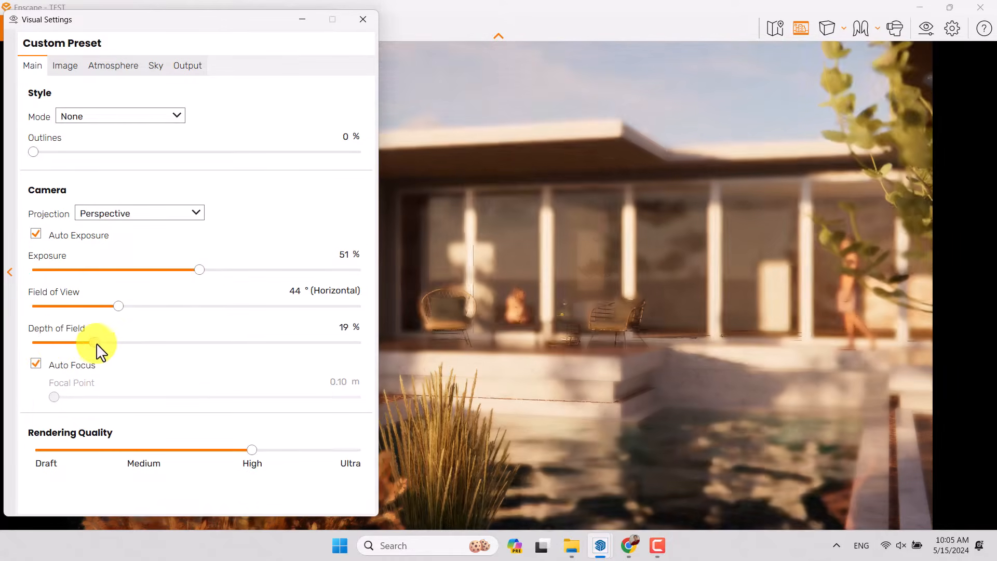
left_click(55, 363)
left_click_drag(142, 397, 283, 397)
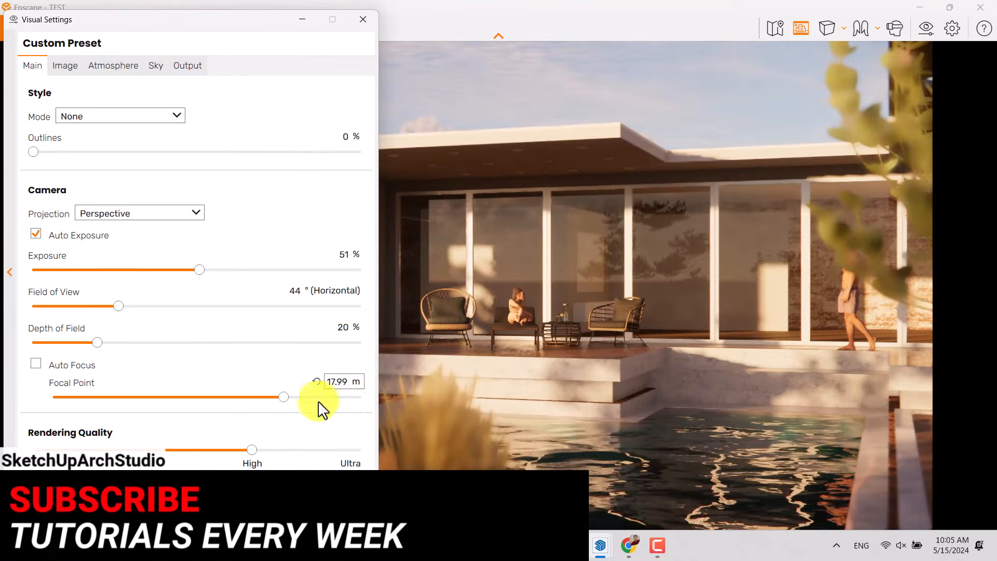
type("18")
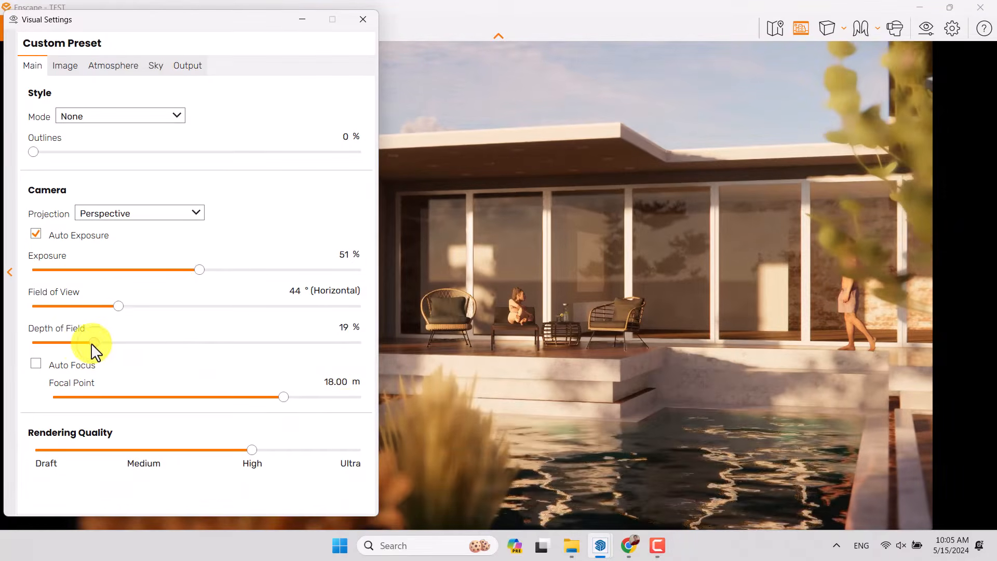
mouse_move(92, 344)
left_mouse_down()
mouse_move(64, 343)
mouse_move(73, 344)
left_mouse_up()
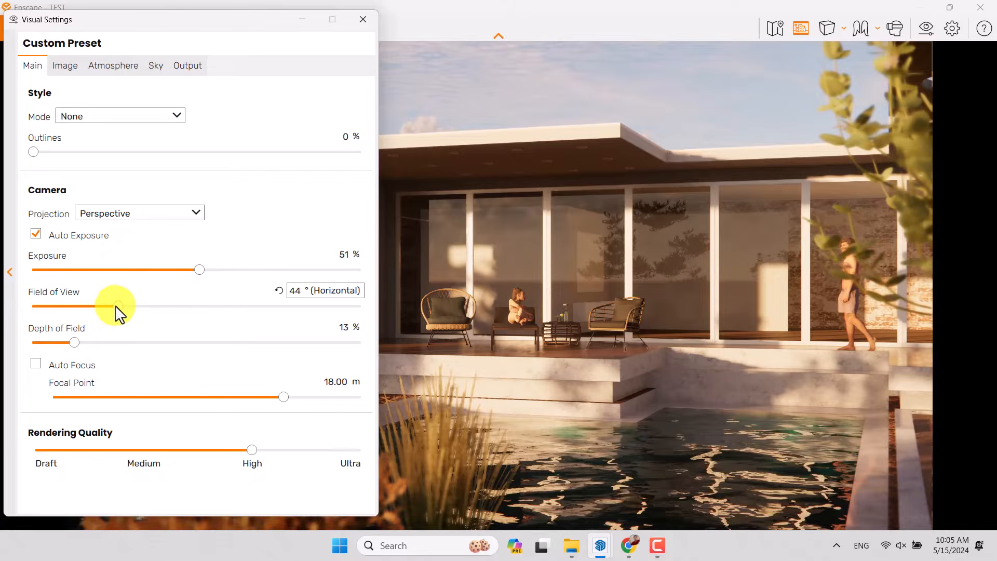
- Try a field of view of 42° and restore it to 44°
mouse_move(118, 312)
left_mouse_down()
mouse_move(156, 314)
mouse_move(116, 316)
left_mouse_up()
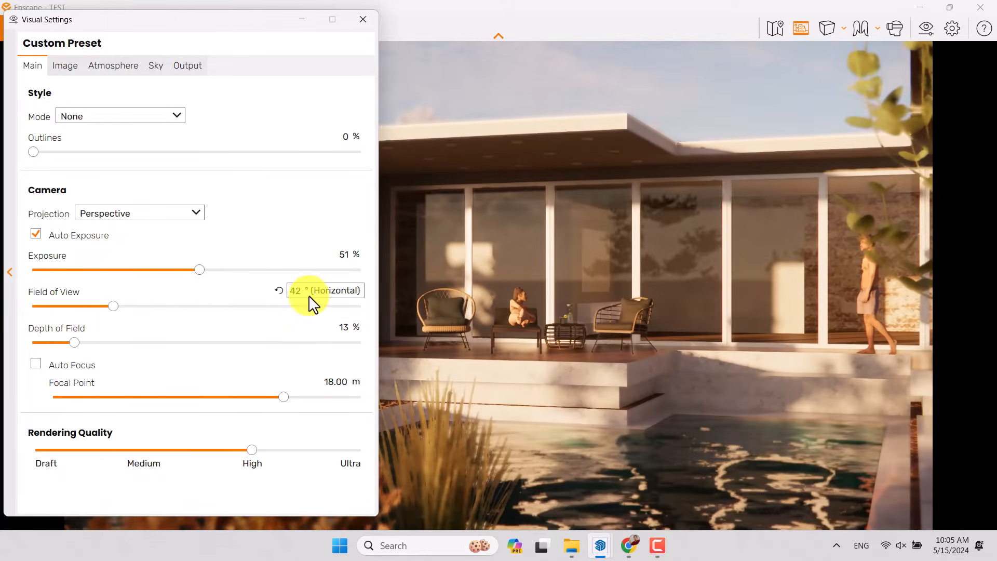
double_click(294, 293)
type("44")
key("Return")
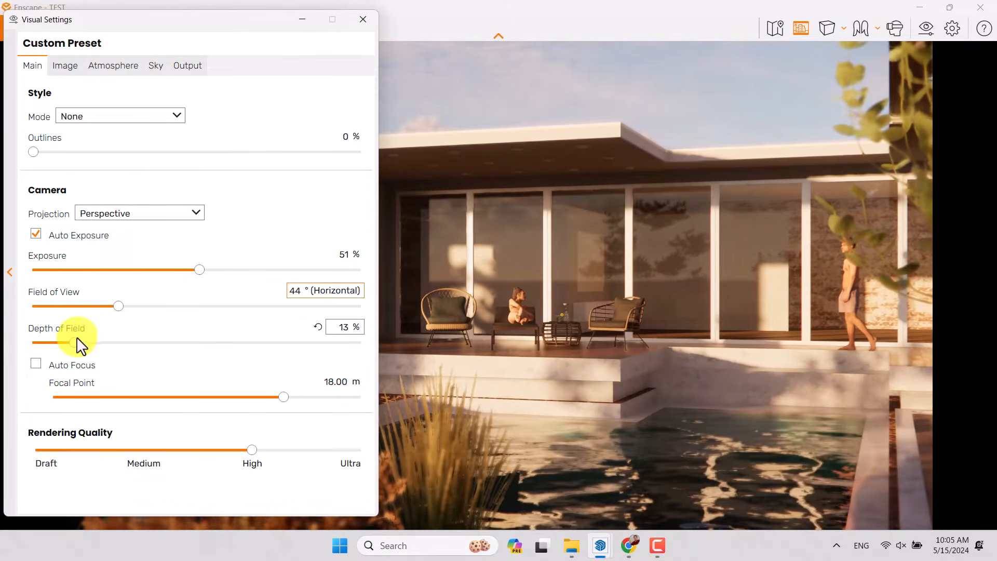
- Set the depth of field to 12%, after trying 30%, and the outlines to 6%
left_click_drag(78, 345, 136, 350)
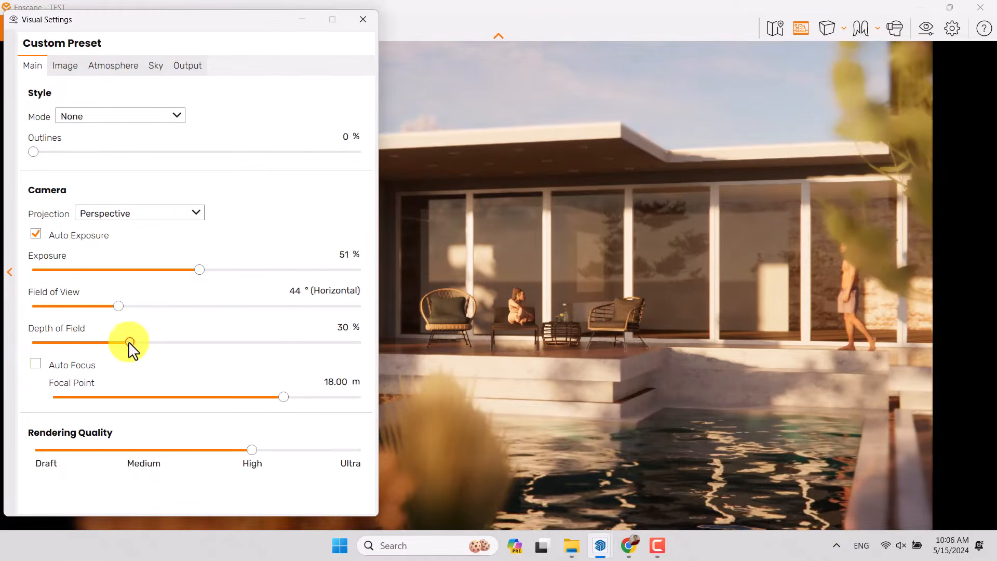
left_click_drag(131, 343, 77, 344)
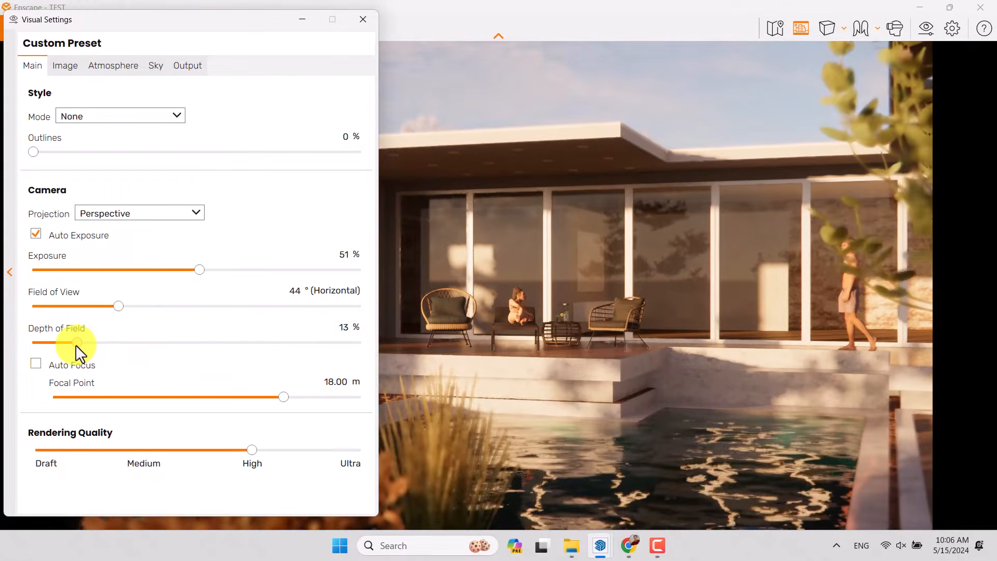
left_click(348, 329)
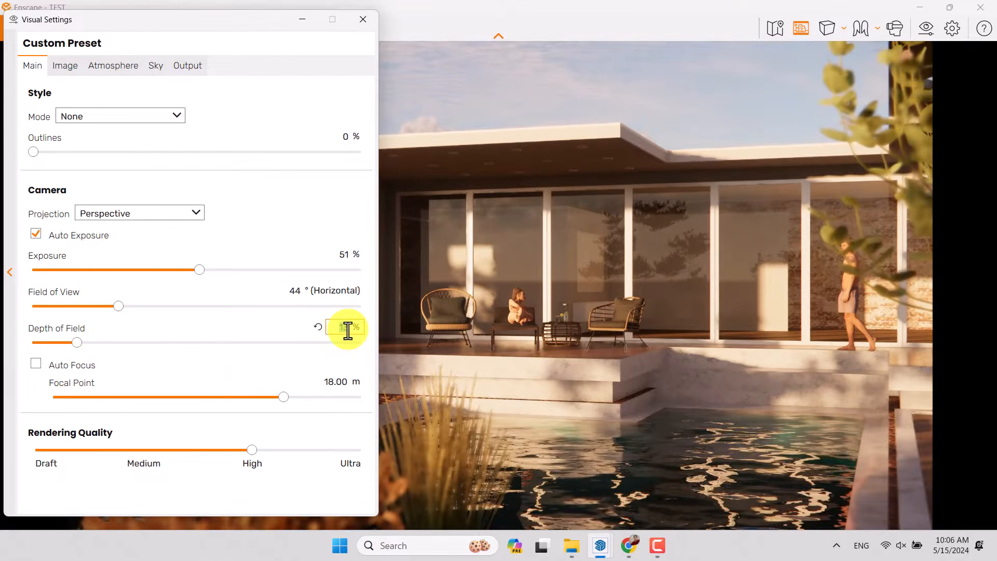
type("12")
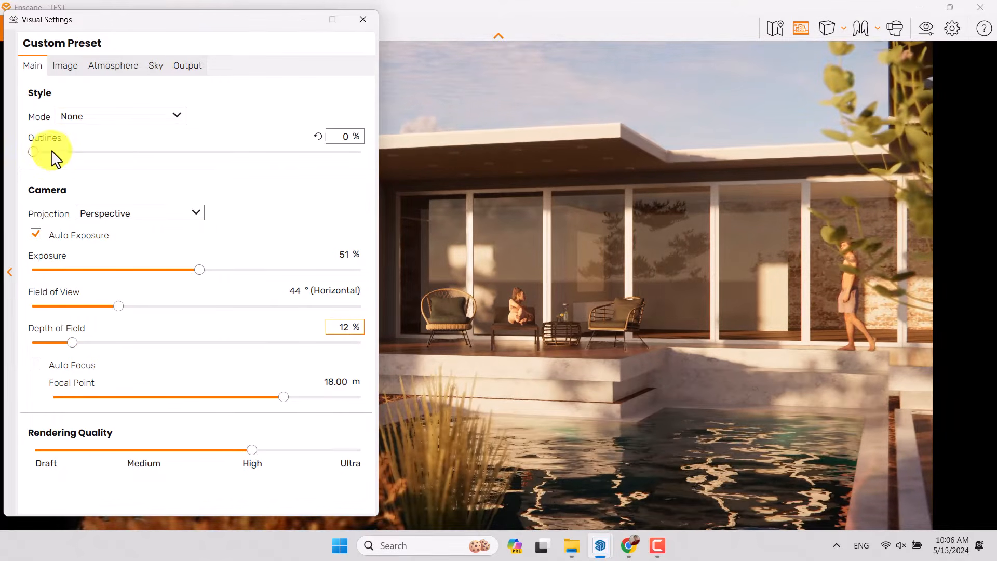
left_click_drag(36, 155, 47, 156)
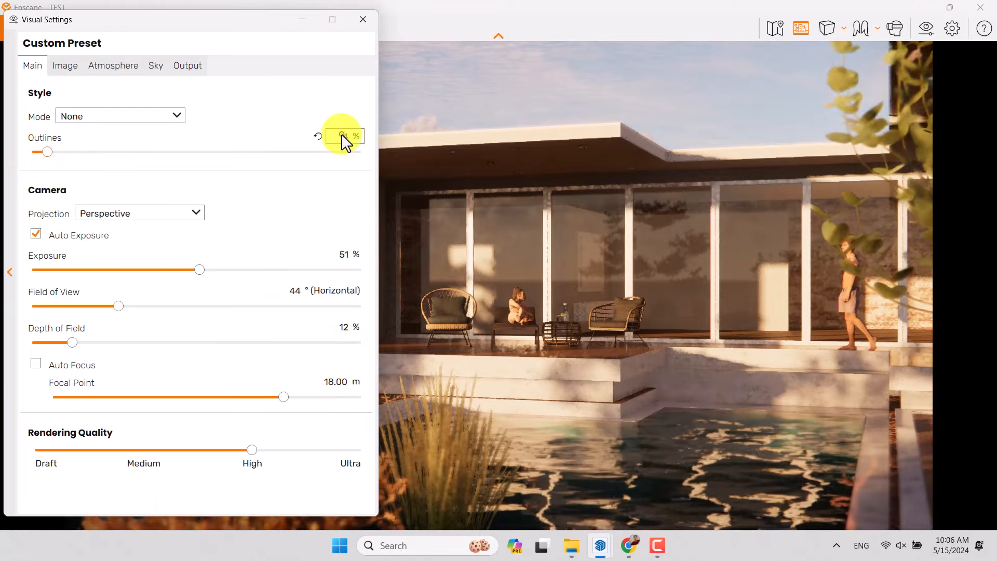
type("6")
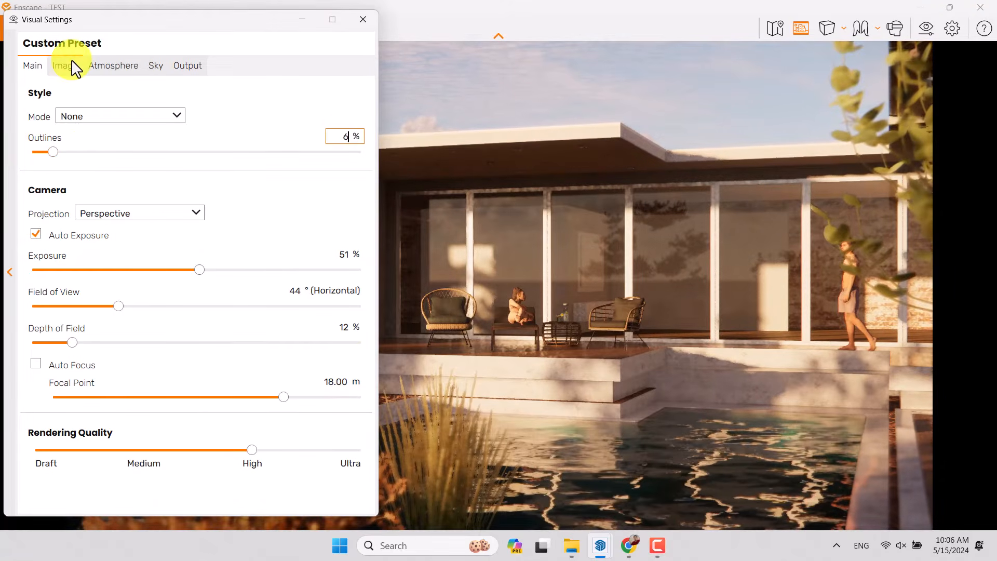
- Turn on auto contrast in the image corrections
left_click(67, 66)
left_click(46, 117)
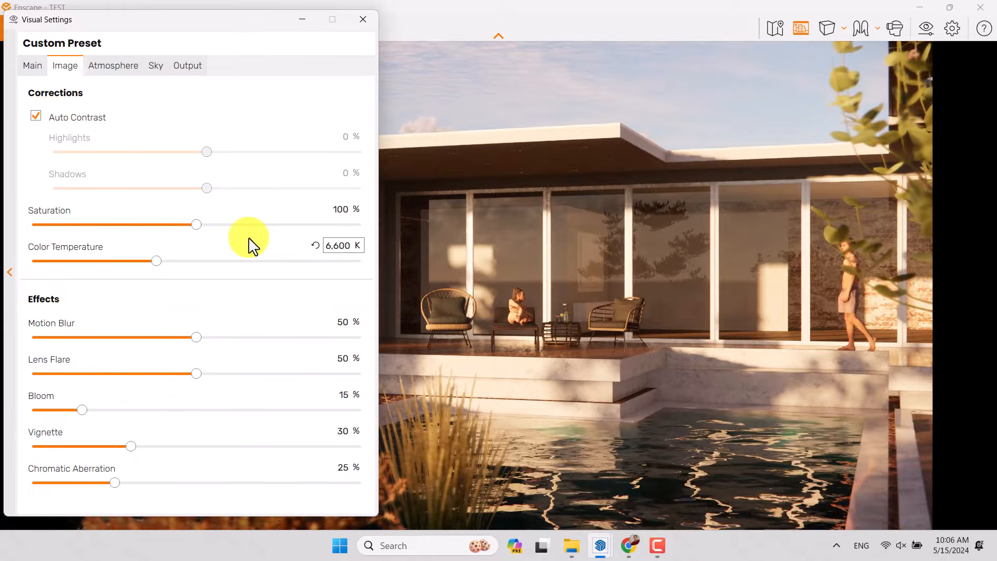
- Reduce the sky's cloud density, variety and cirrus amount to 0%
left_click(156, 66)
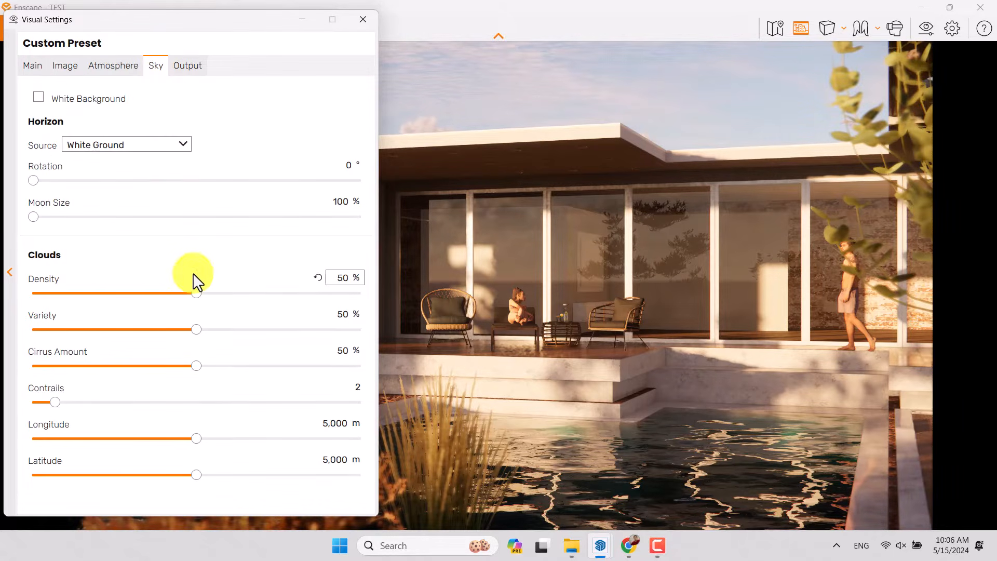
left_click_drag(196, 294, 31, 302)
left_click_drag(196, 329, 31, 335)
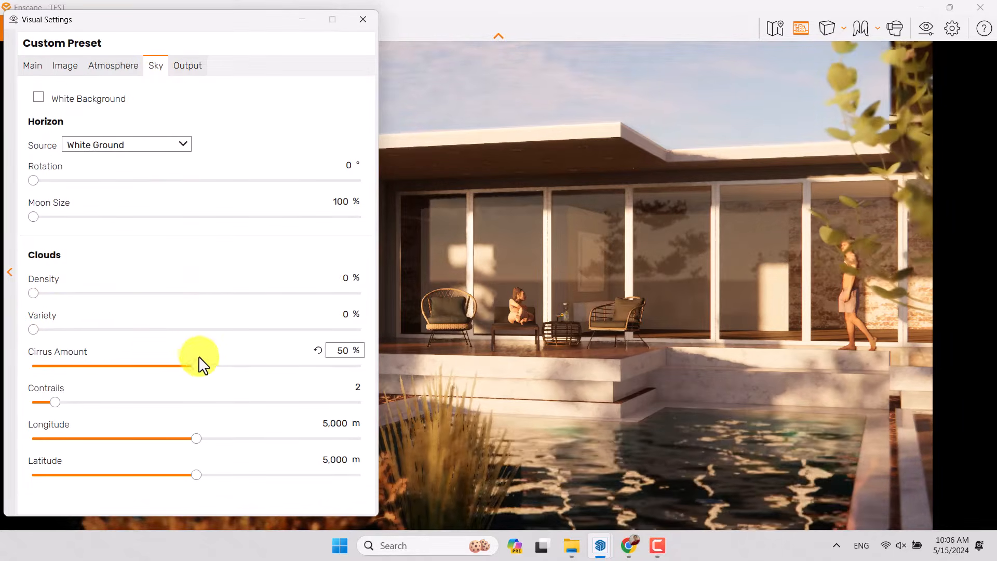
left_click_drag(196, 365, 5, 368)
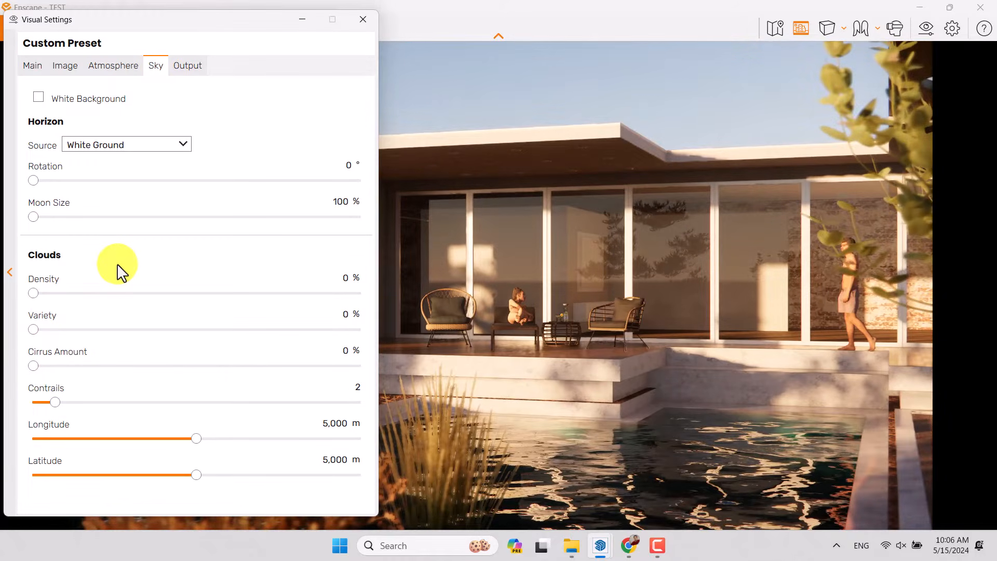
- Switch the horizon source to Skybox and load lonely_road_afternoon_8k.hdr from the Downloads folder
left_click(122, 151)
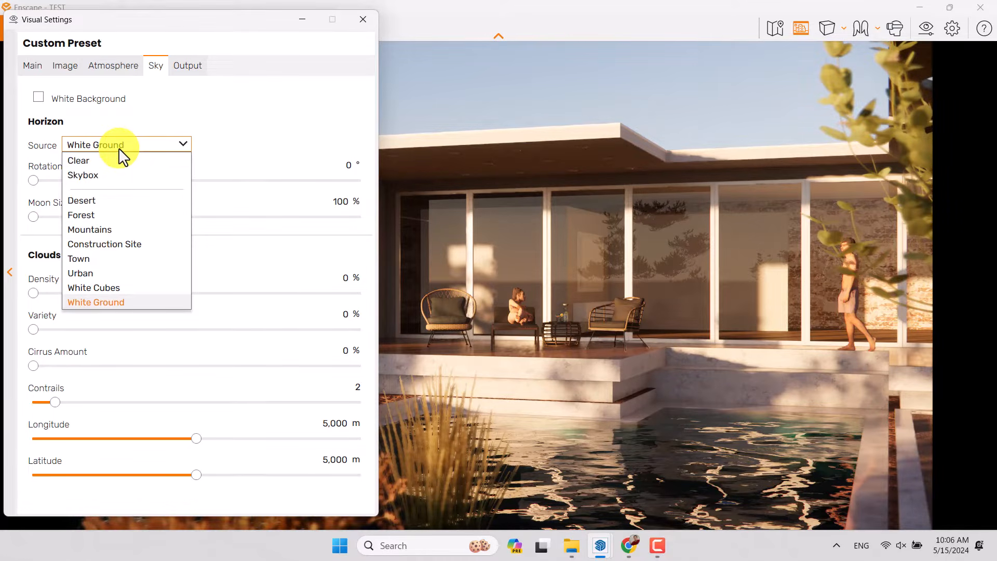
left_click(90, 175)
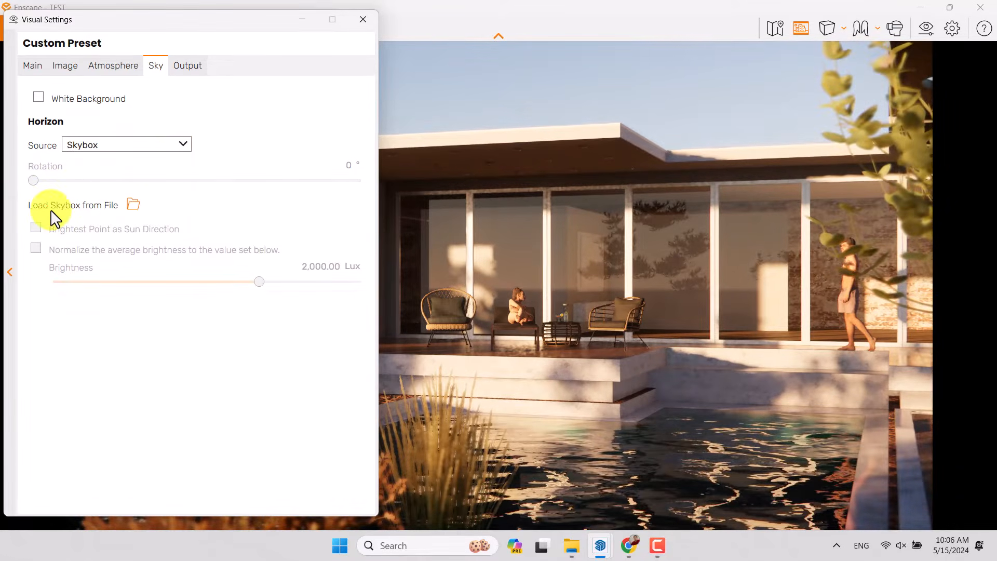
left_click(131, 207)
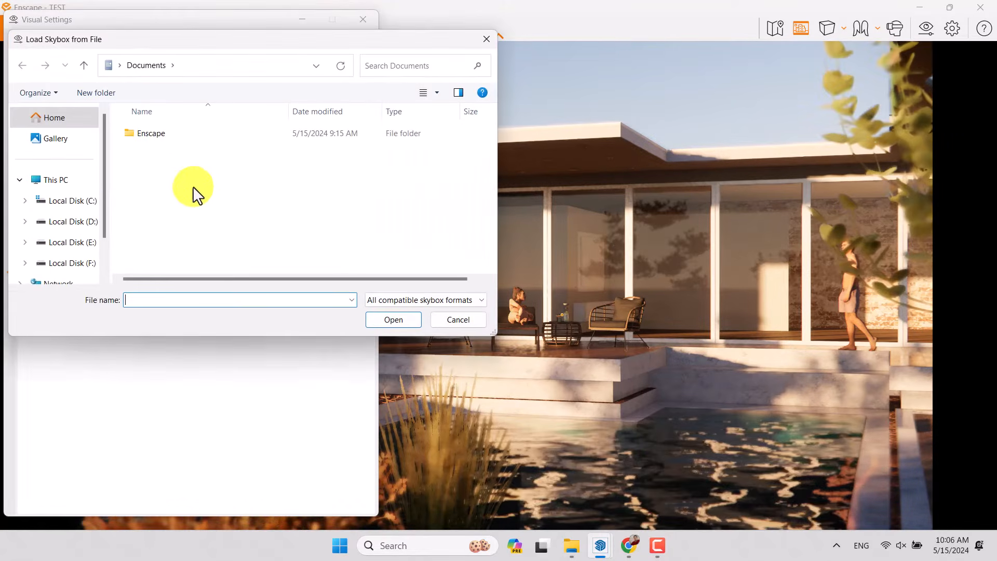
left_click(119, 65)
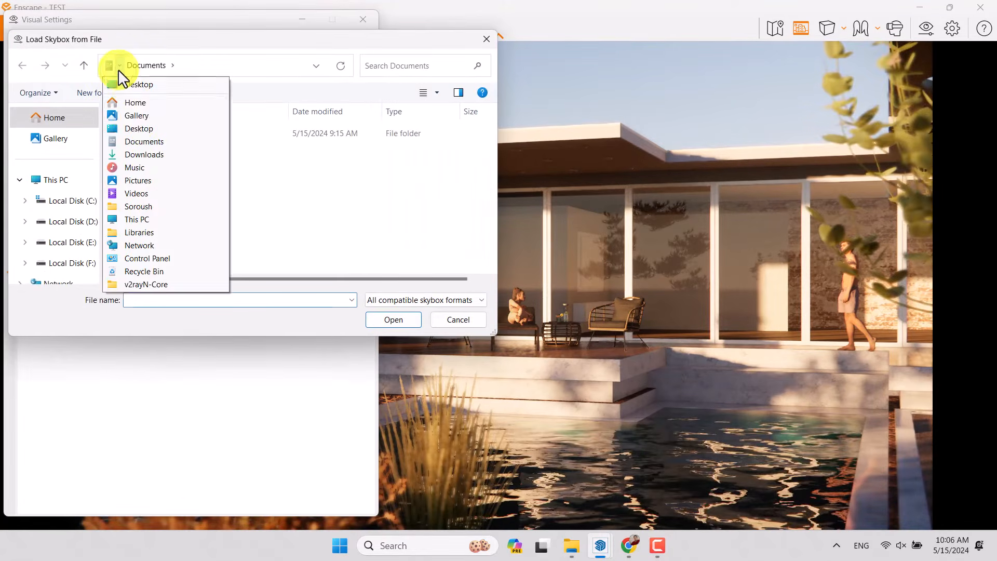
left_click(143, 152)
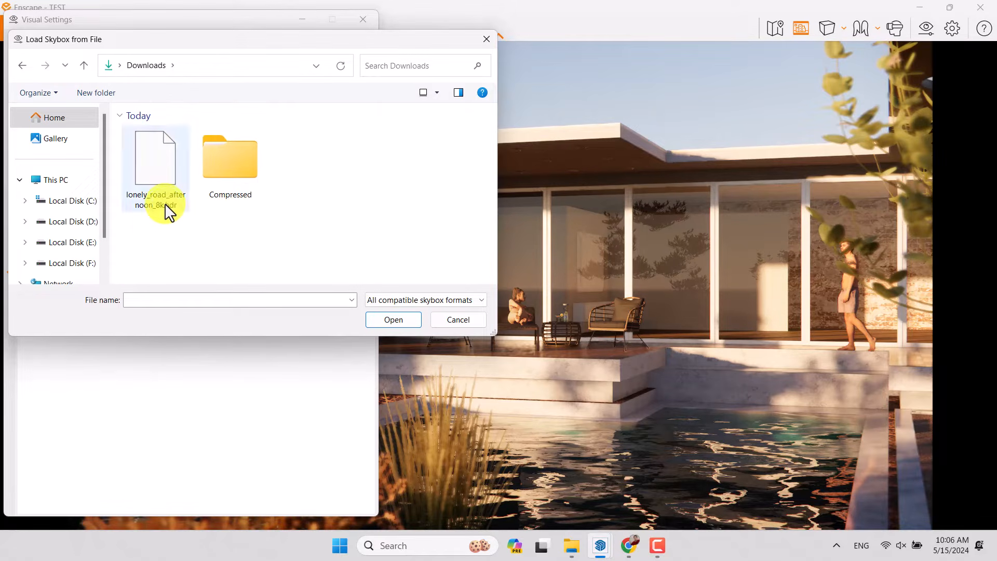
left_click(167, 210)
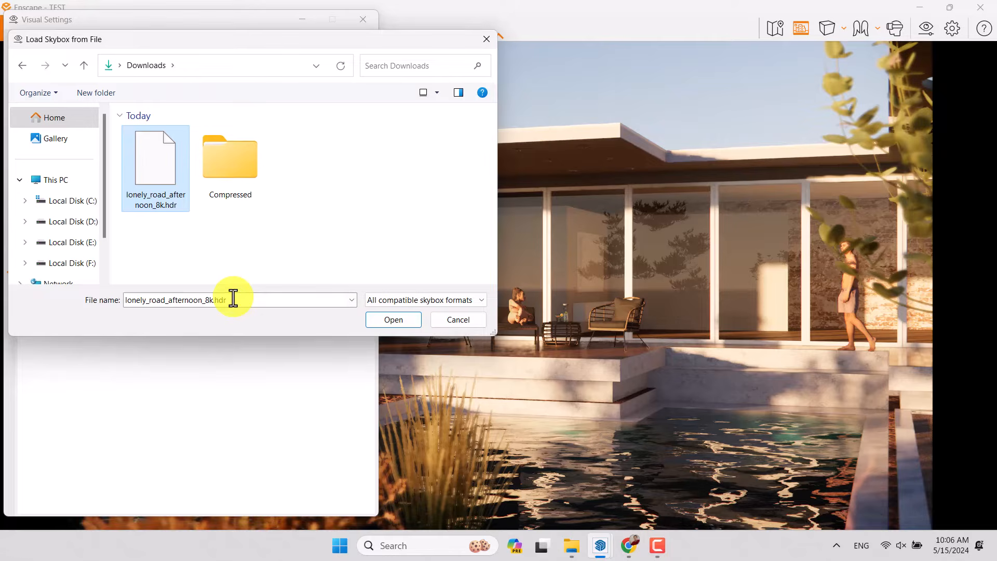
left_click(390, 316)
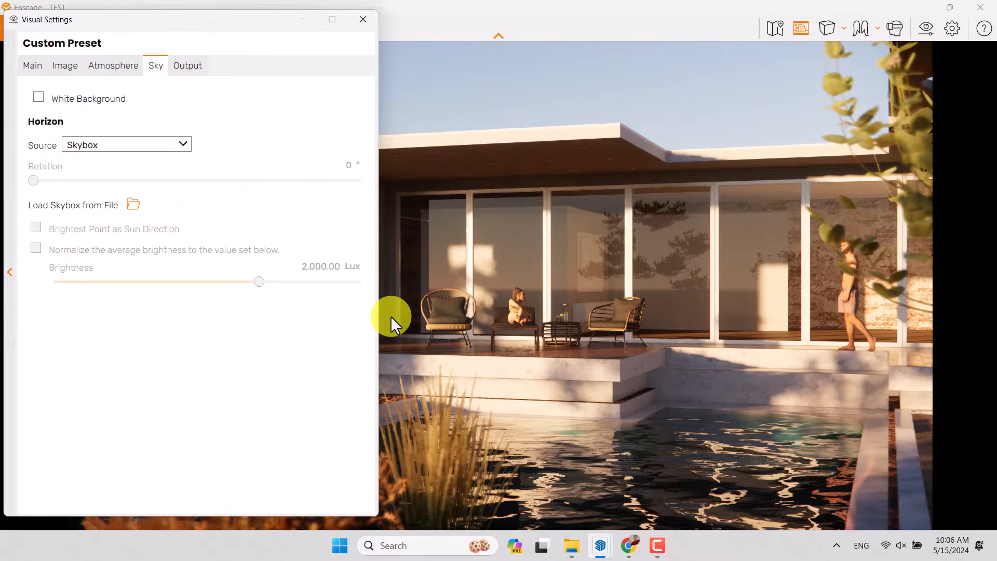
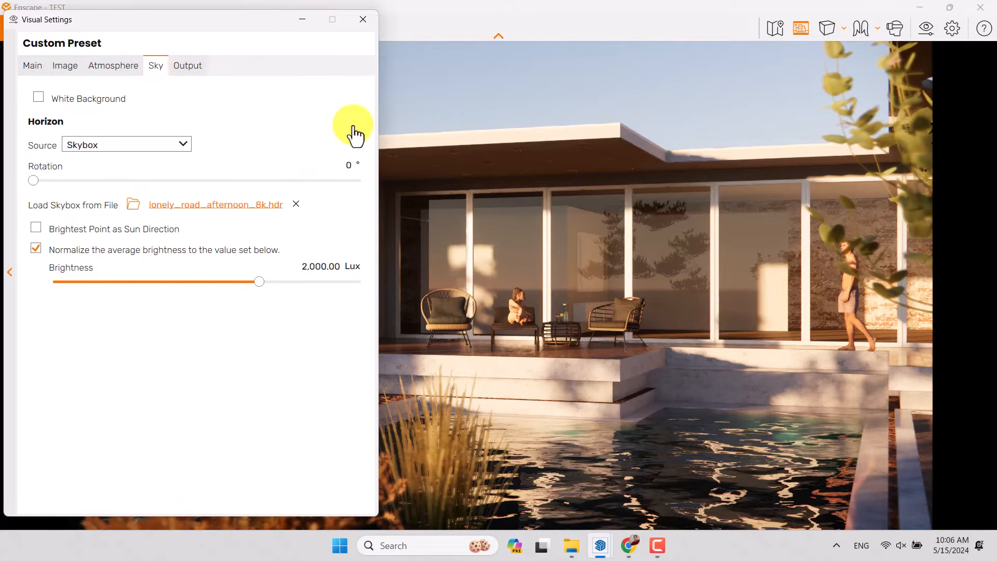
left_click(191, 69)
left_click(155, 71)
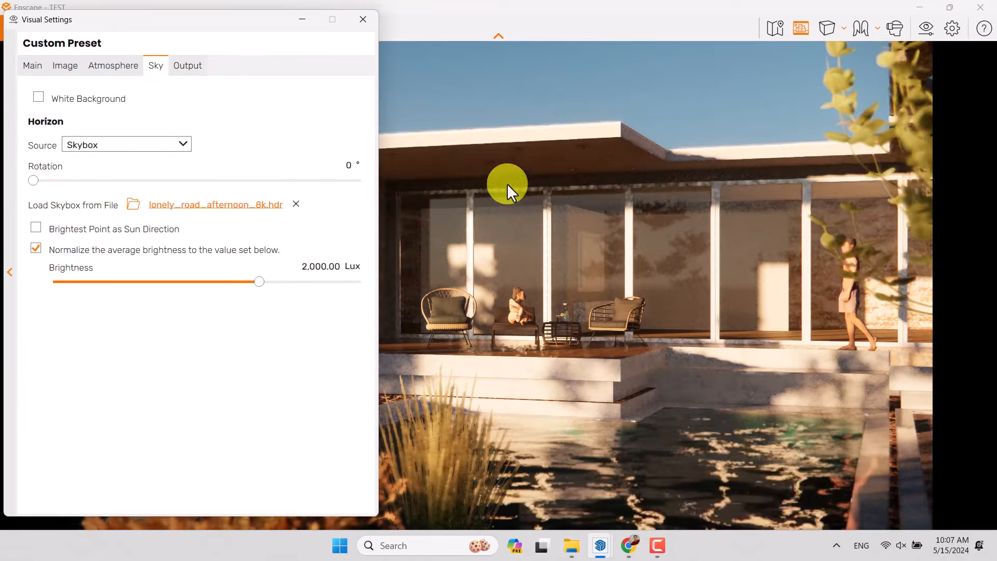
- Inspect the skybox surroundings from above the house and return to the saved Camera 001 view
left_click(364, 19)
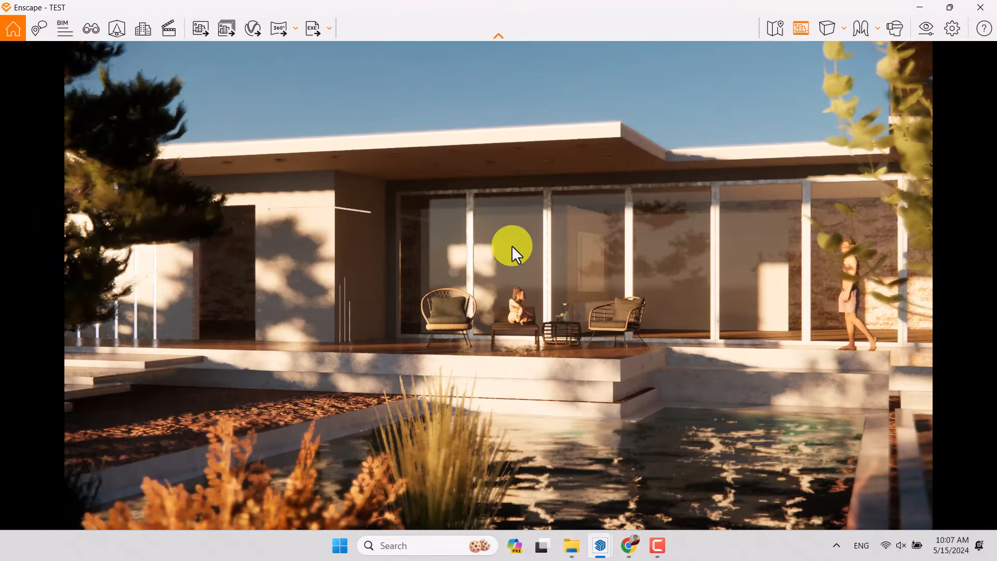
right_click_drag(618, 187, 624, 175)
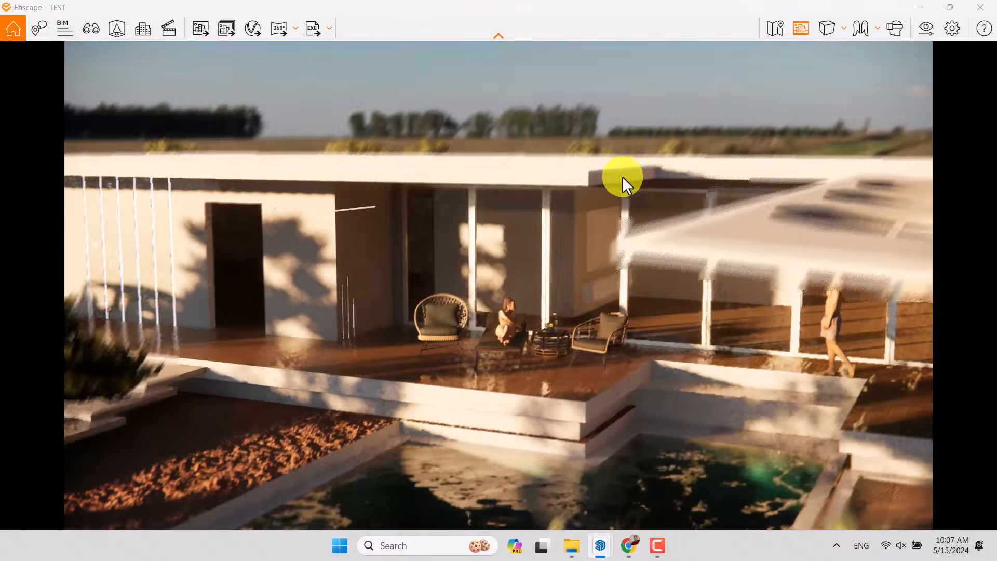
left_click_drag(566, 158, 564, 160)
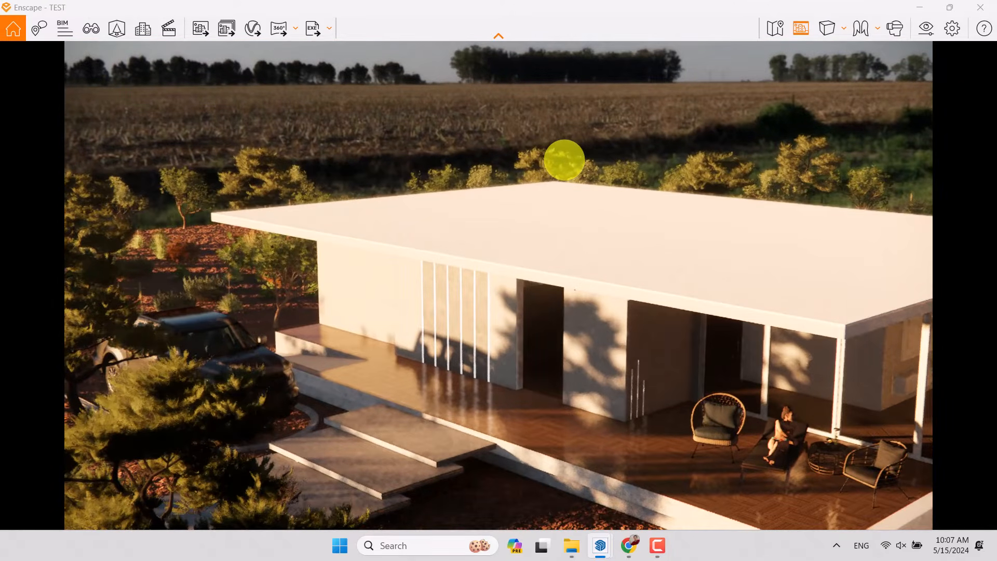
key("f")
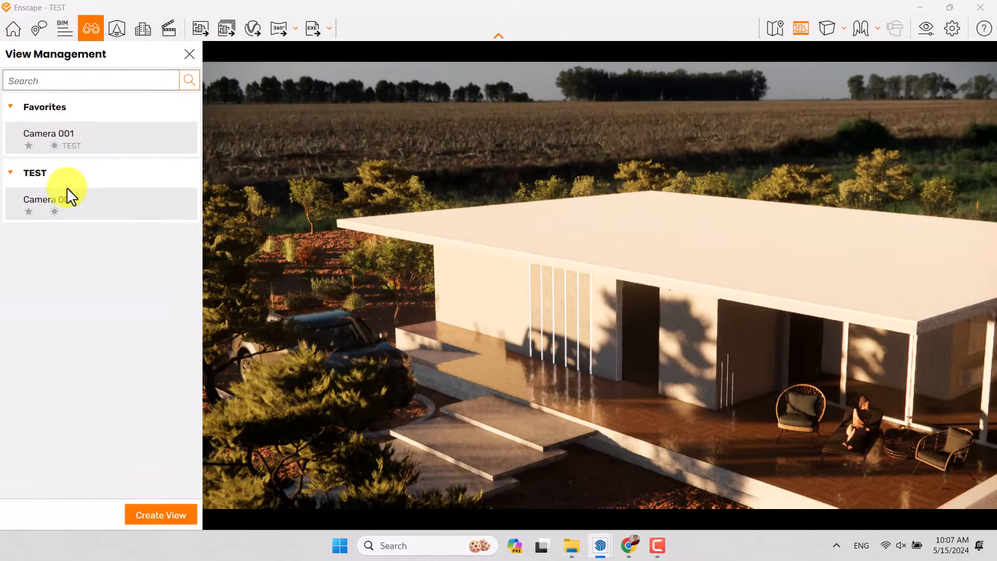
left_click(68, 198)
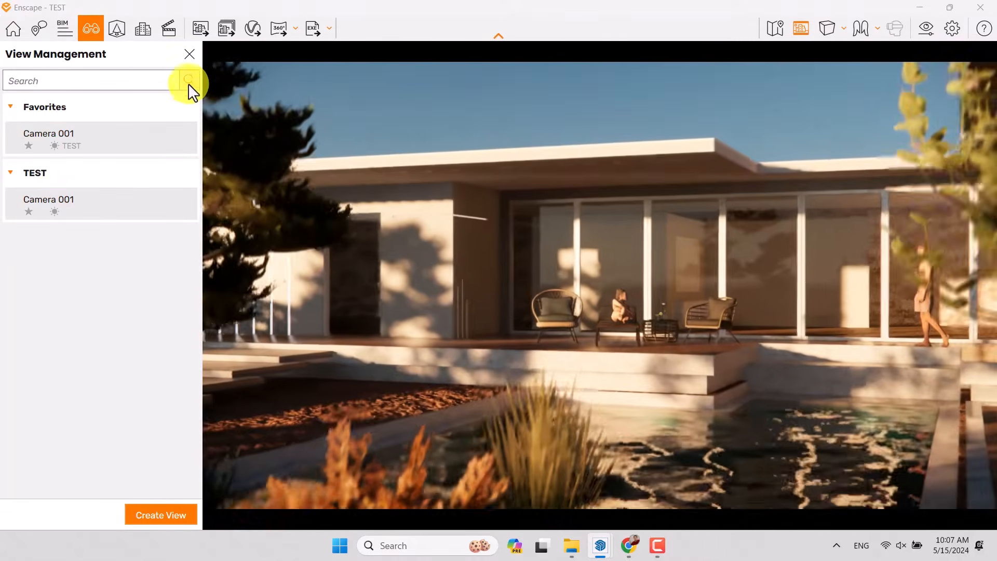
left_click(189, 54)
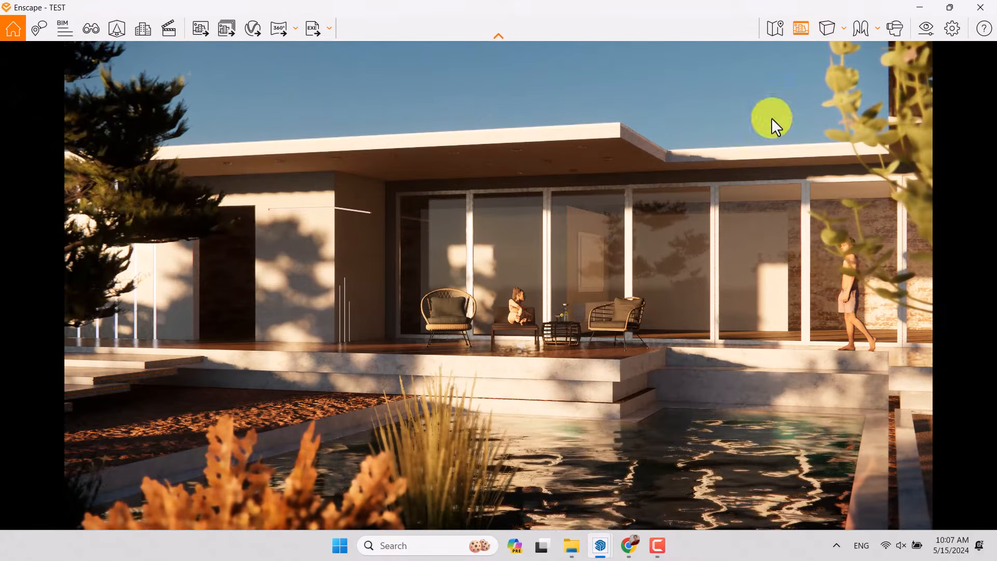
- Try using the skybox's brightest point as the sun direction
left_click(923, 29)
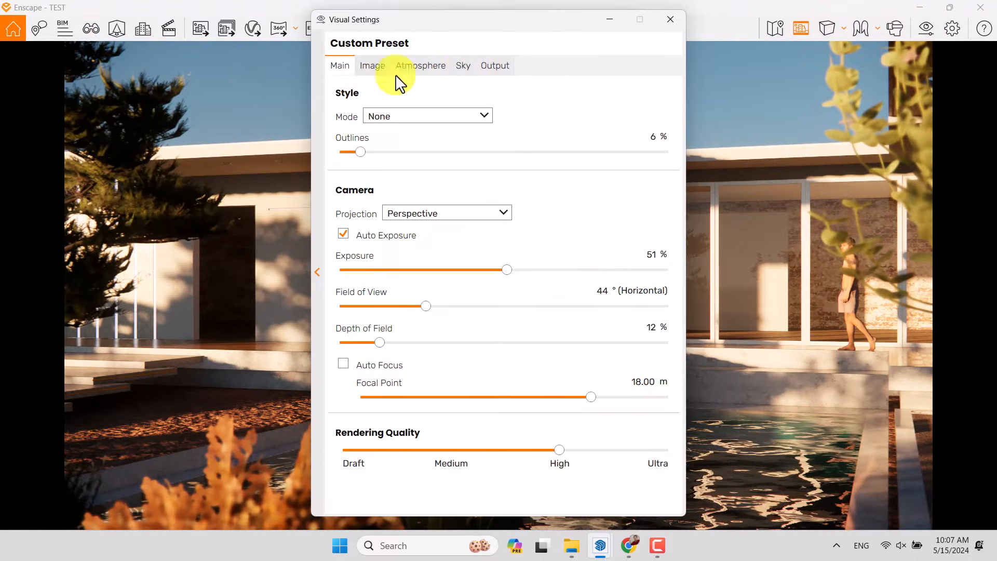
left_click(464, 66)
left_click_drag(325, 21, 26, 25)
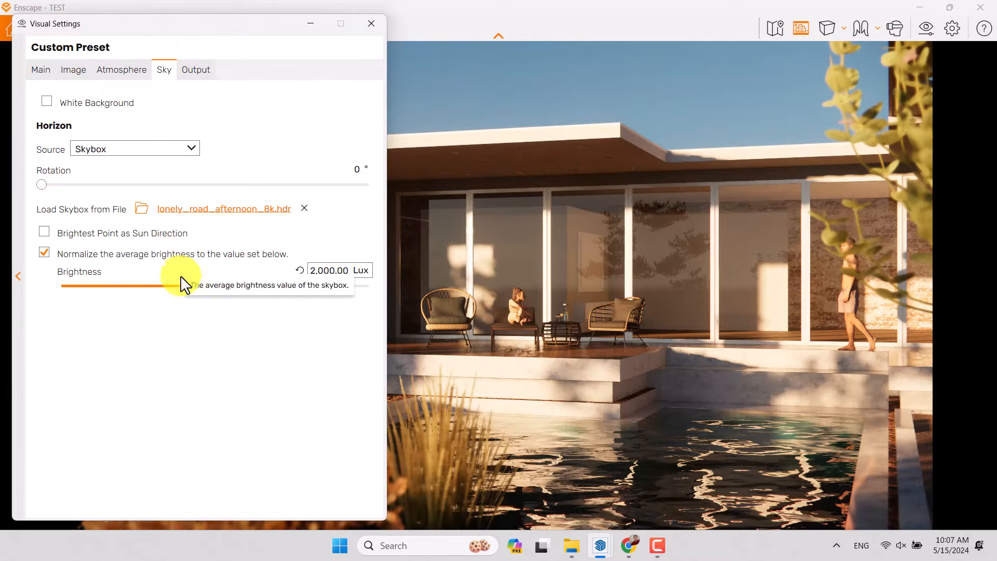
mouse_move(73, 248)
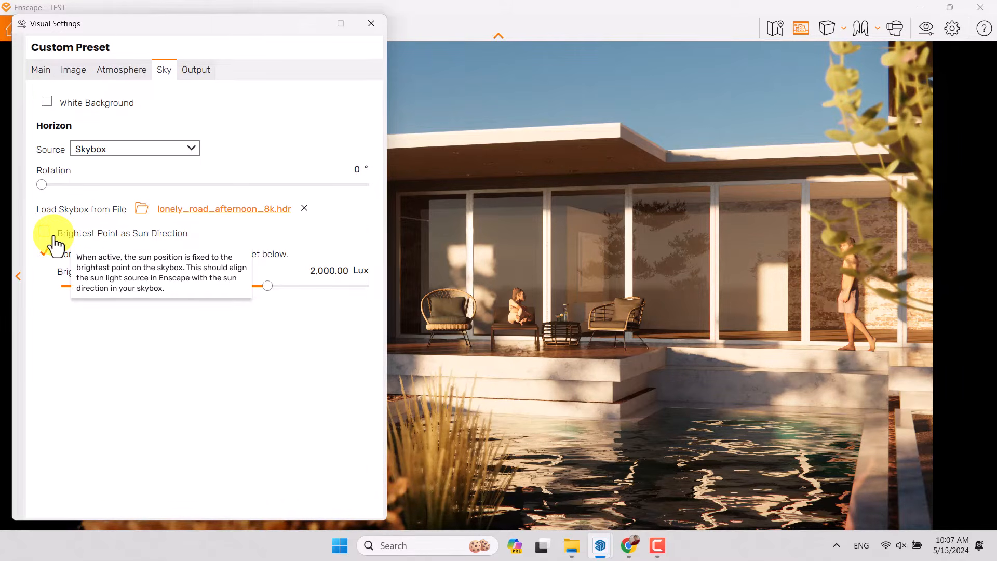
left_click(53, 234)
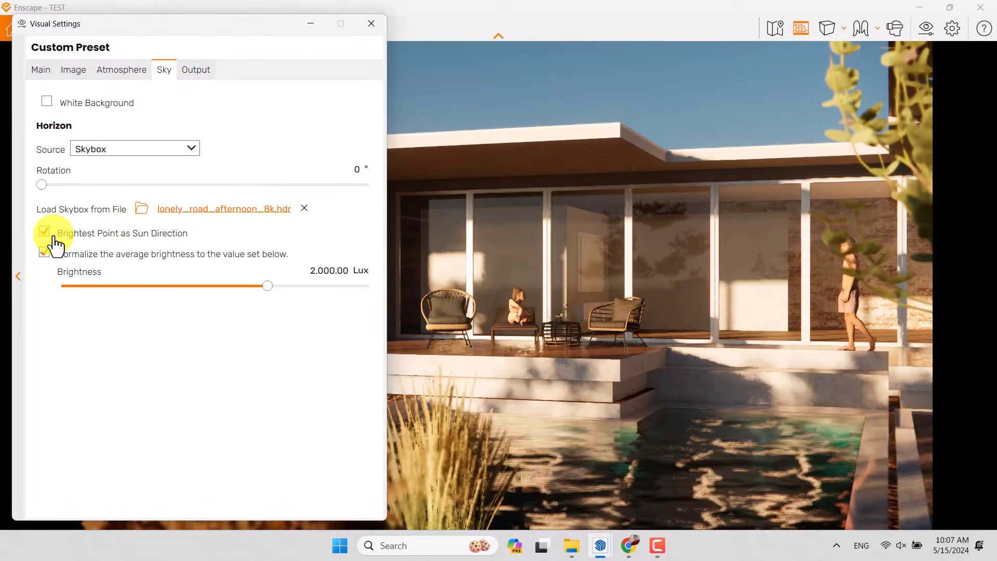
left_click(631, 317)
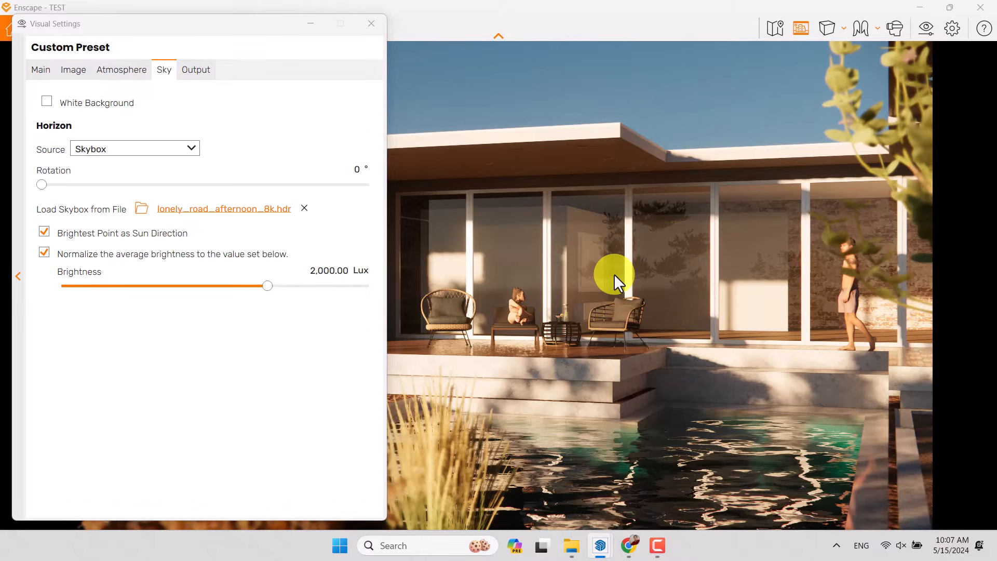
- Turn off Brightest Point as Sun Direction and set the skybox brightness to 4,000 lux, after trying 5,448.34 lux
left_click(271, 286)
left_click_drag(270, 286, 289, 286)
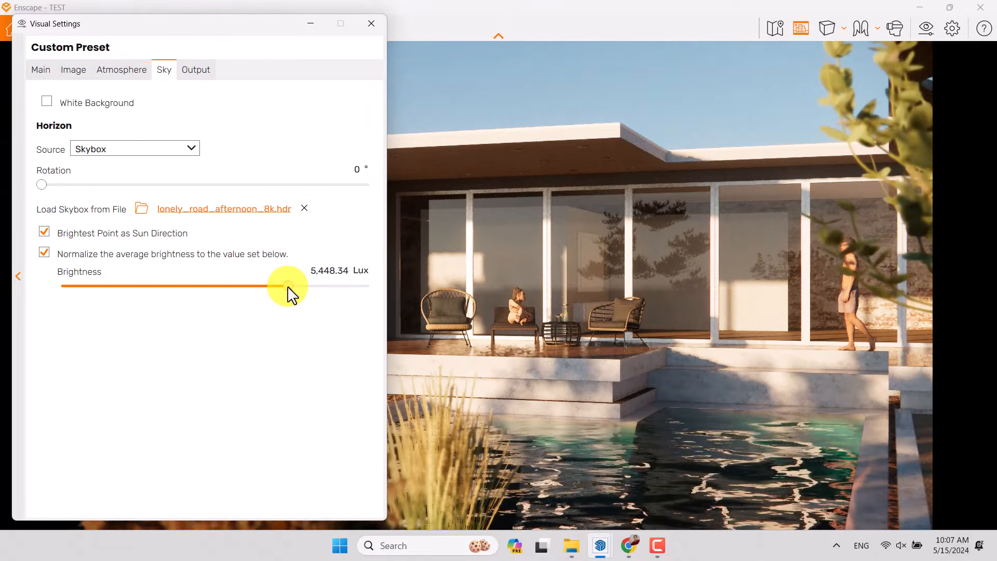
left_click(65, 239)
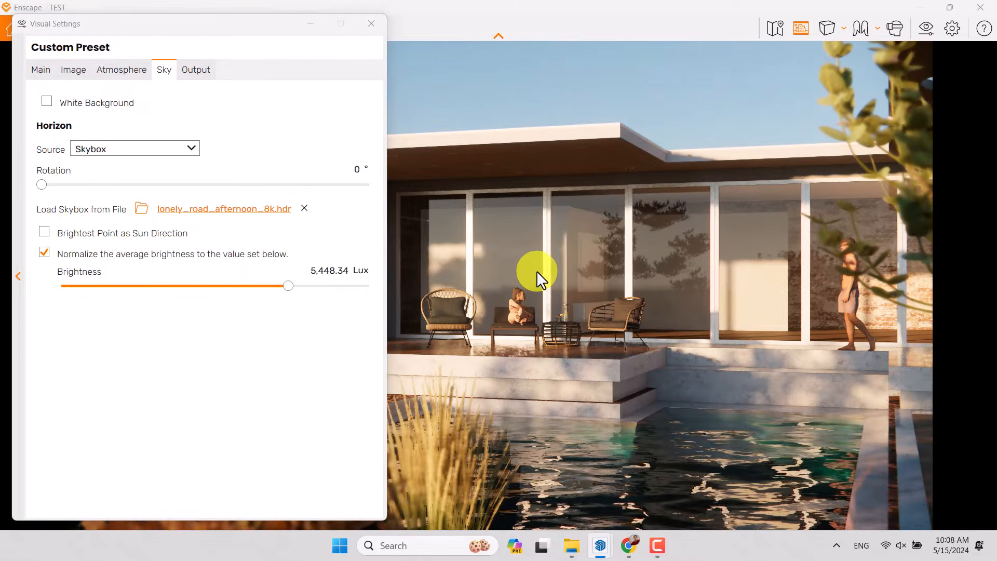
right_click_drag(591, 254, 592, 255, "shift")
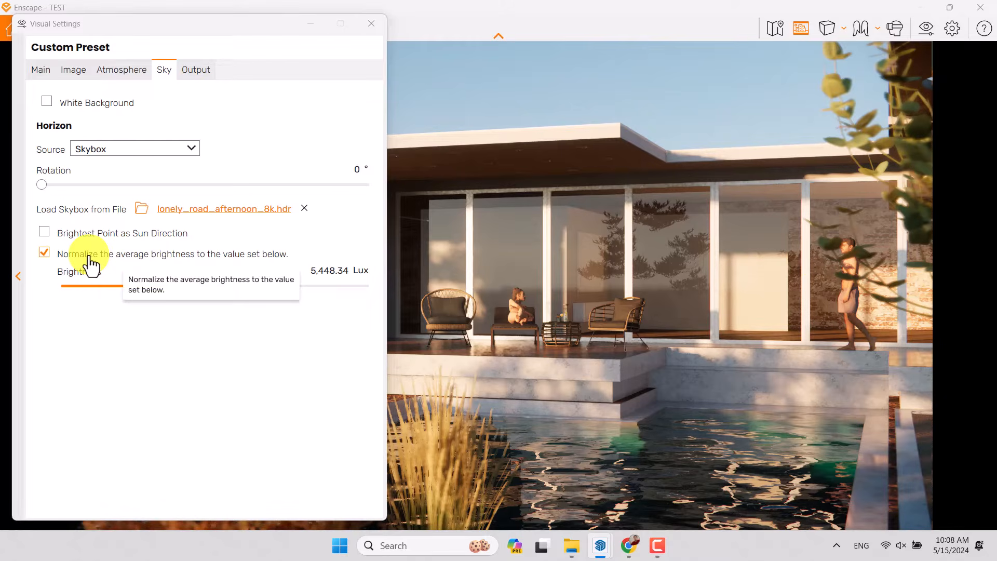
double_click(329, 271)
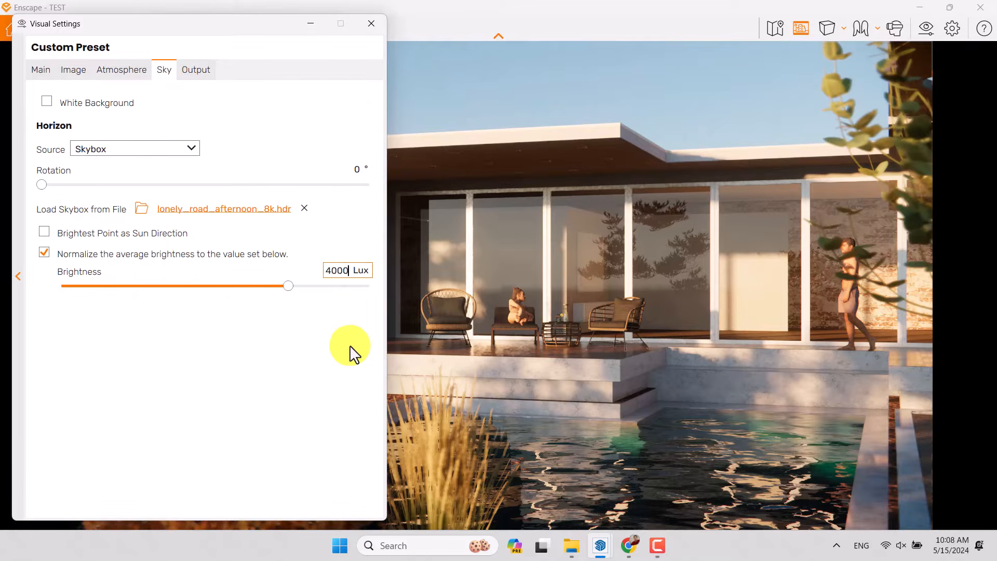
type("4000")
key("Return")
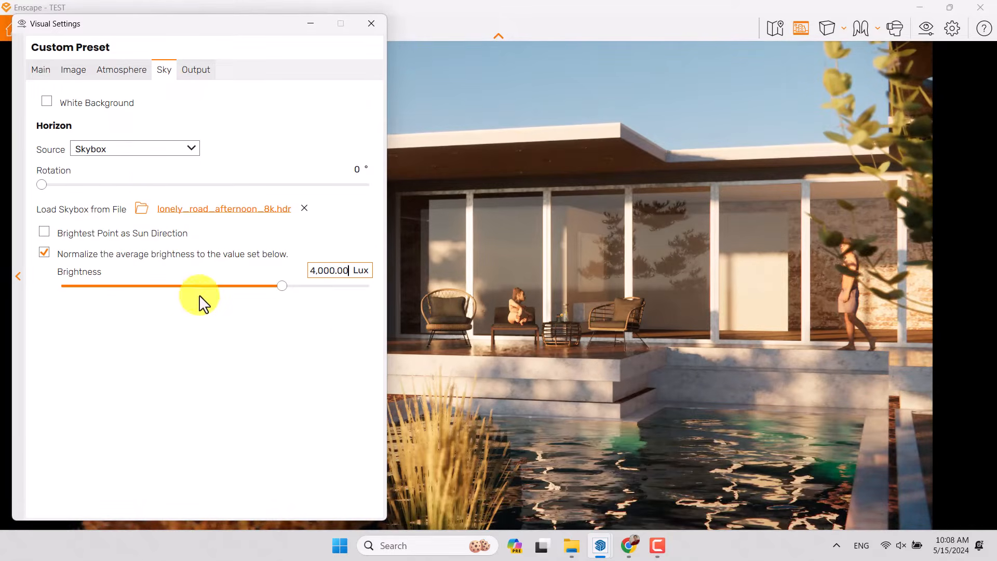
left_click(645, 246)
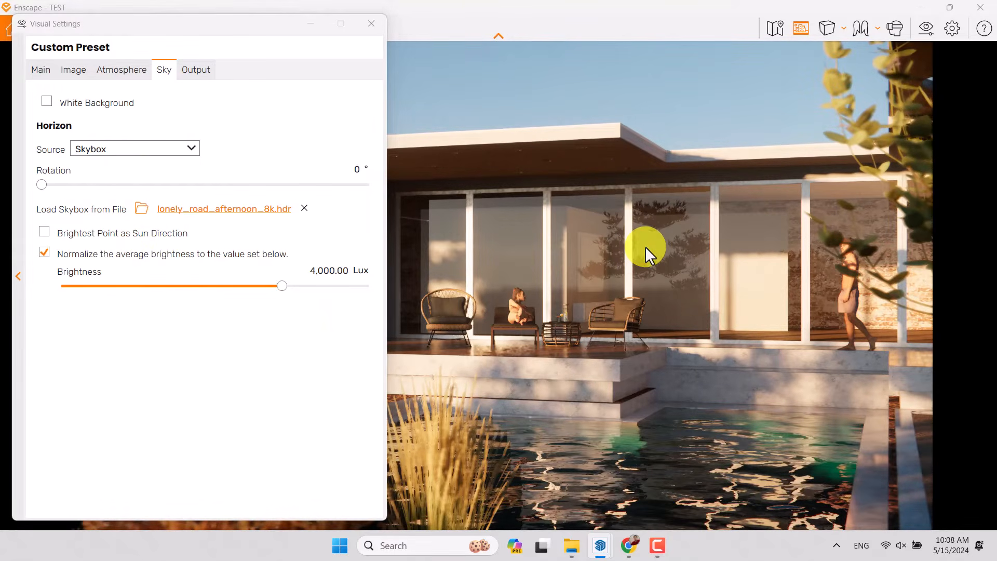
- Restore the saved Camera 001 view with its sun position
left_click(371, 23)
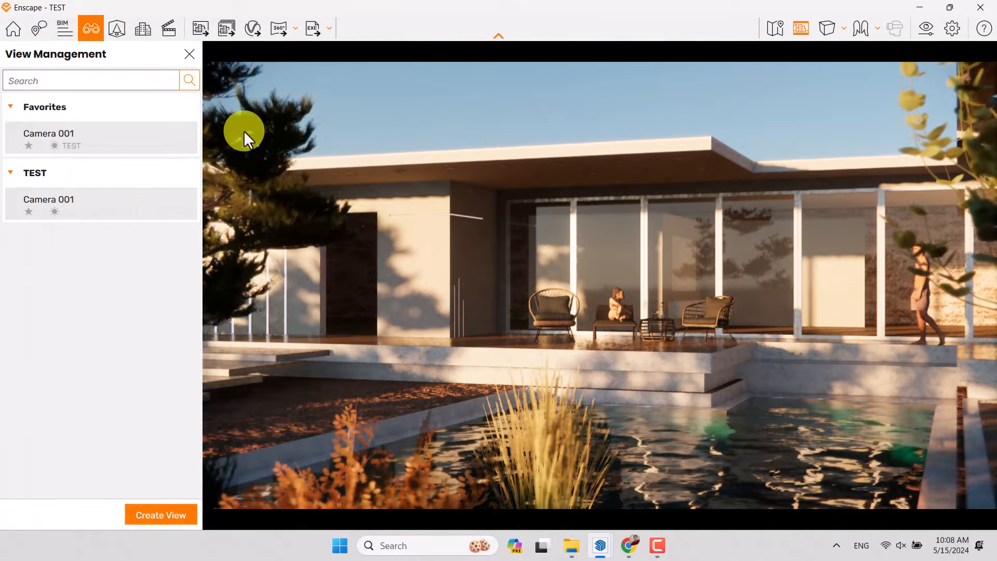
left_click(69, 203)
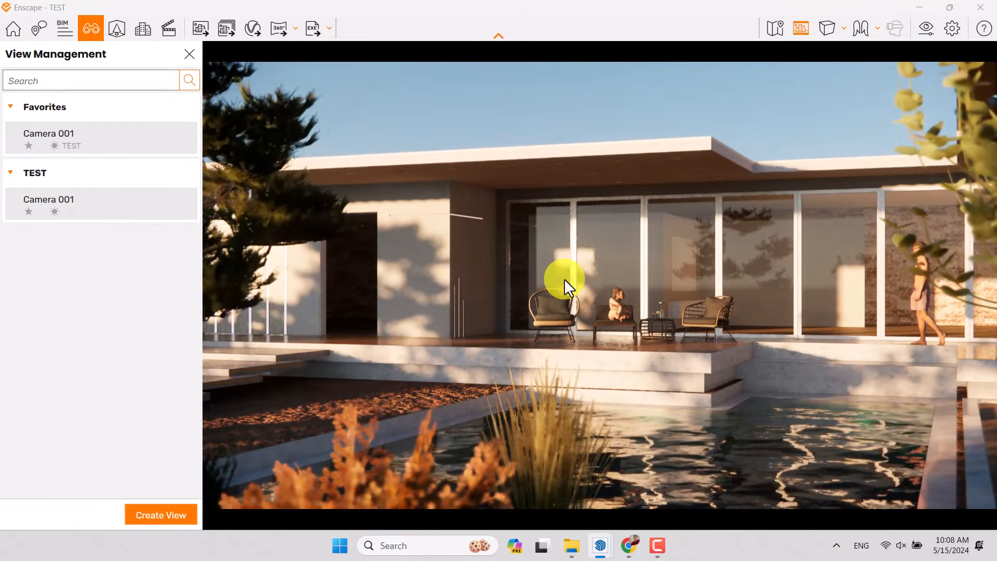
left_click(189, 56)
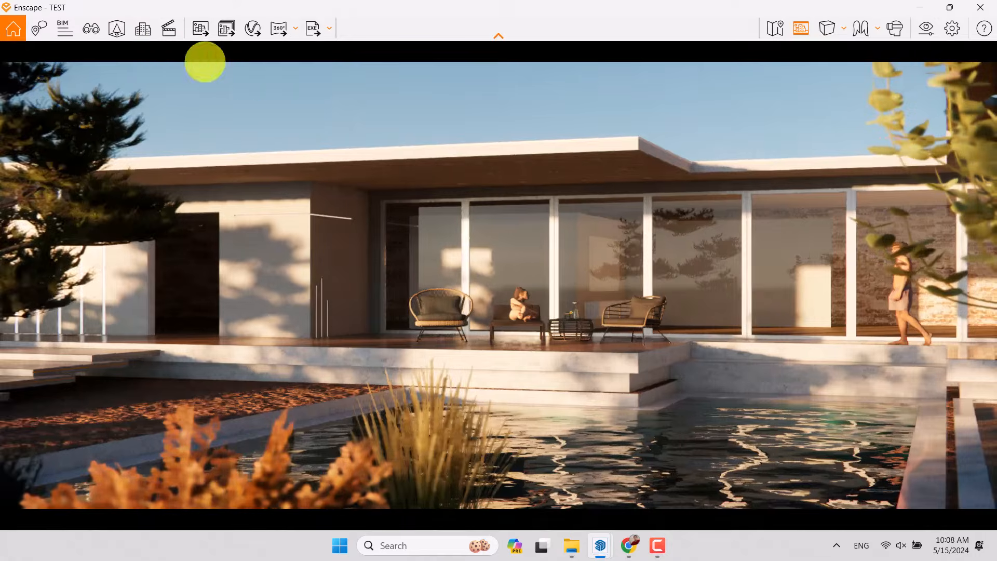
- Set the skybox rotation to 40° in the visual settings
left_click(925, 29)
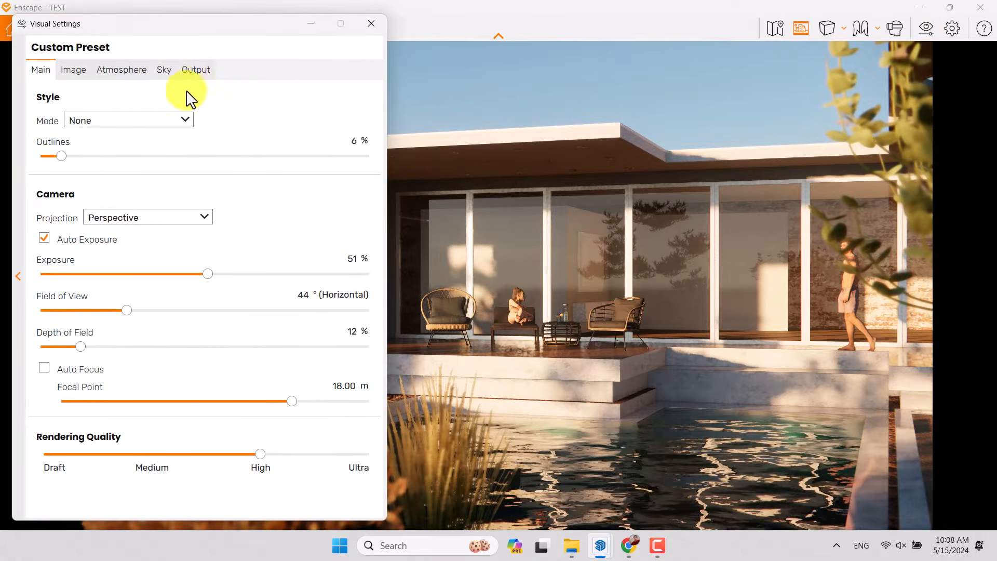
left_click(164, 69)
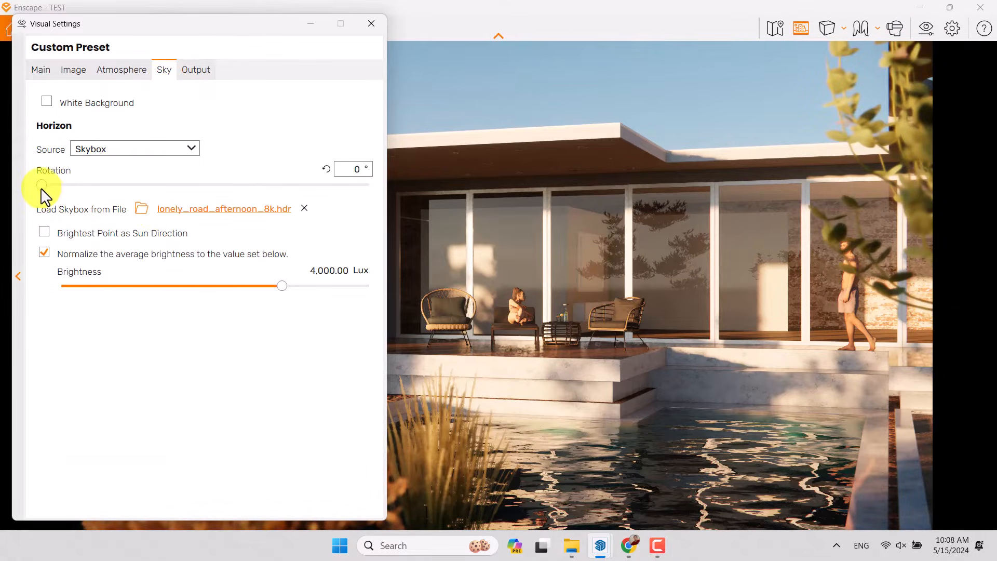
left_click_drag(41, 188, 107, 187)
double_click(357, 169)
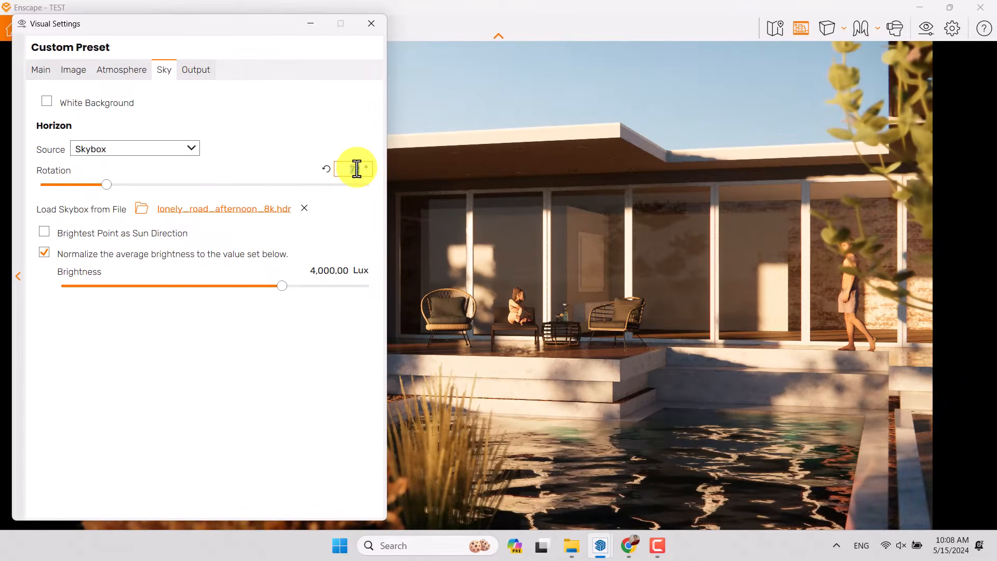
type("40")
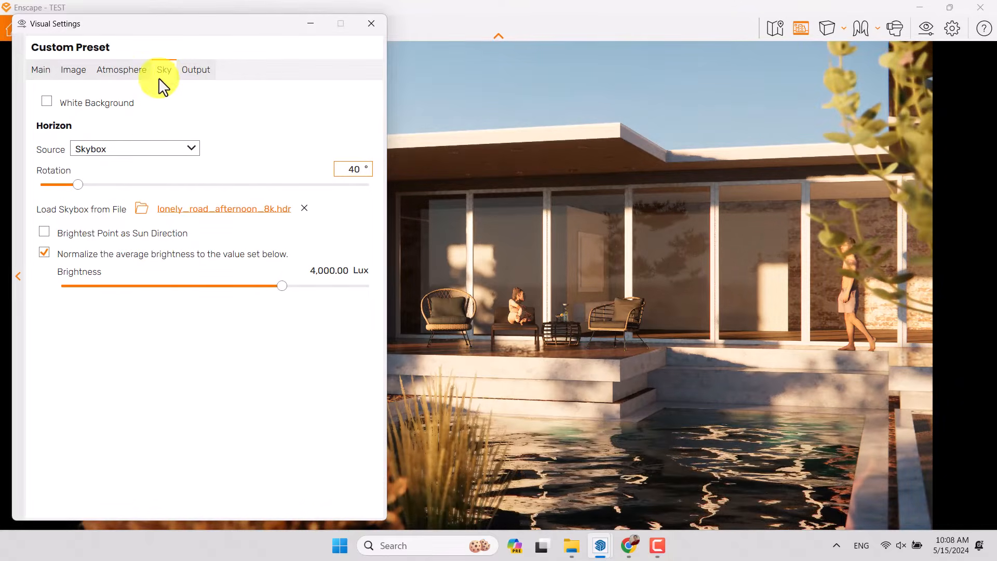
- Set the output resolution to Ultra HD
left_click(184, 79)
left_click(149, 122)
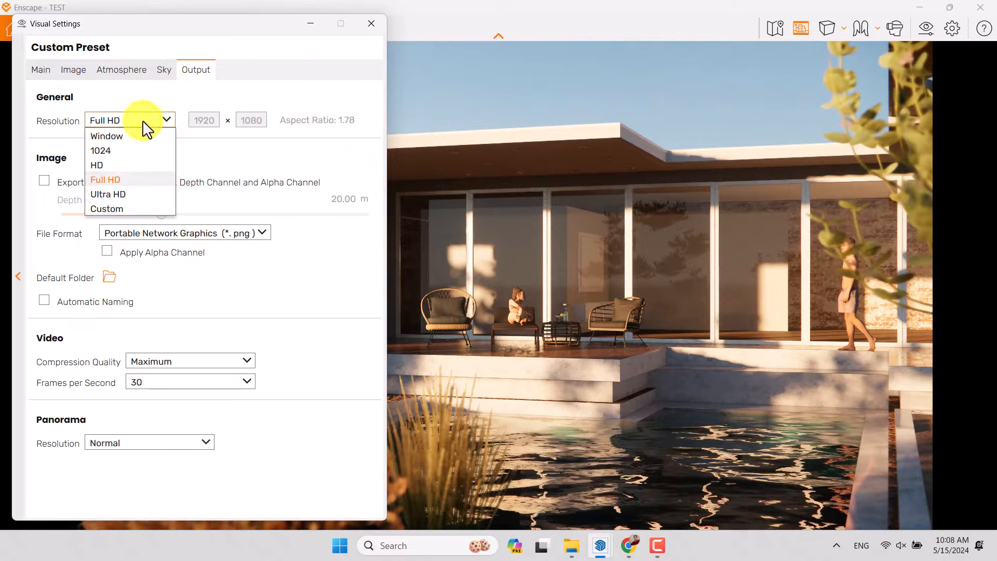
left_click(123, 193)
left_click(587, 304)
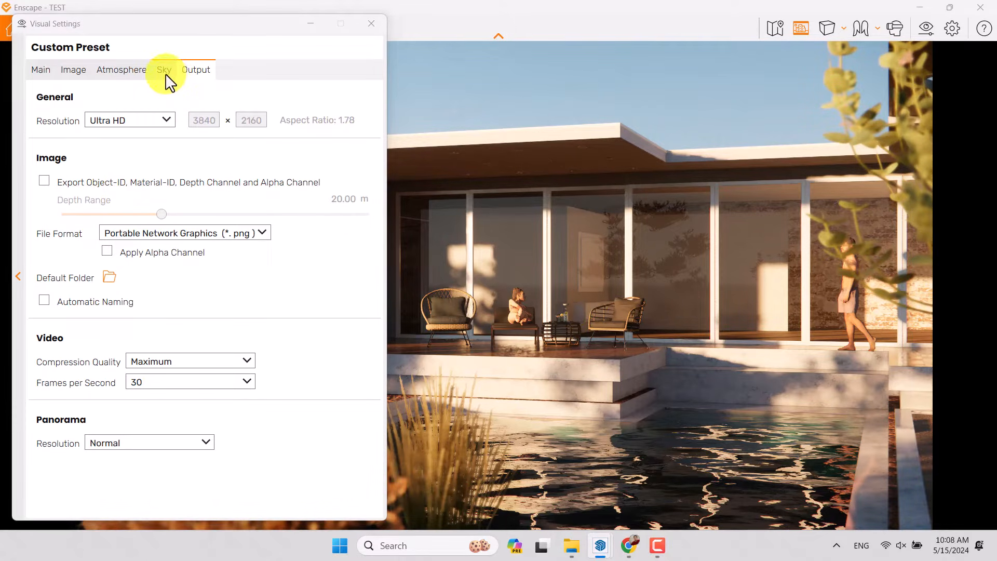
- Set the fog intensity to 0%, after trying 35%
left_click(116, 73)
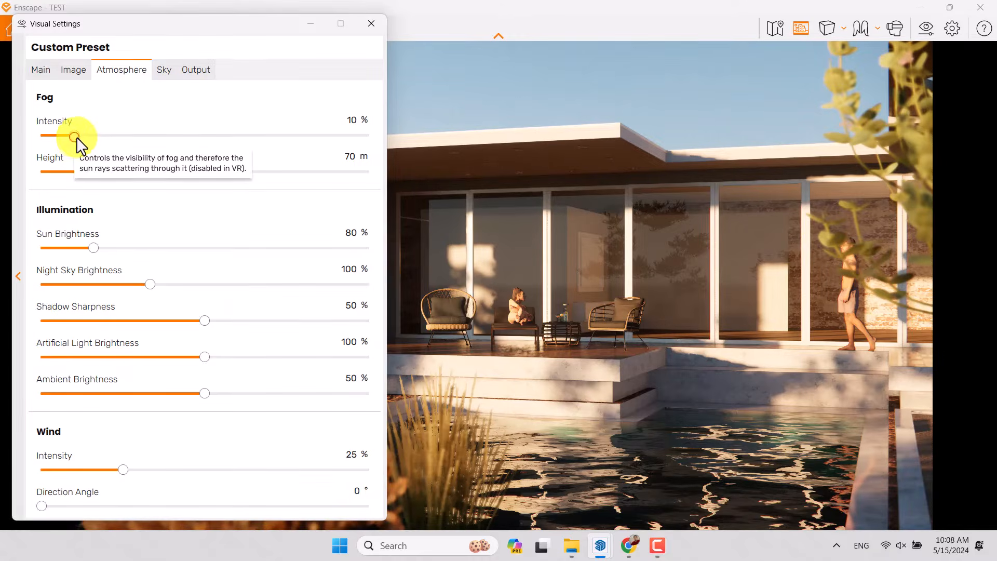
left_click_drag(76, 137, 158, 150)
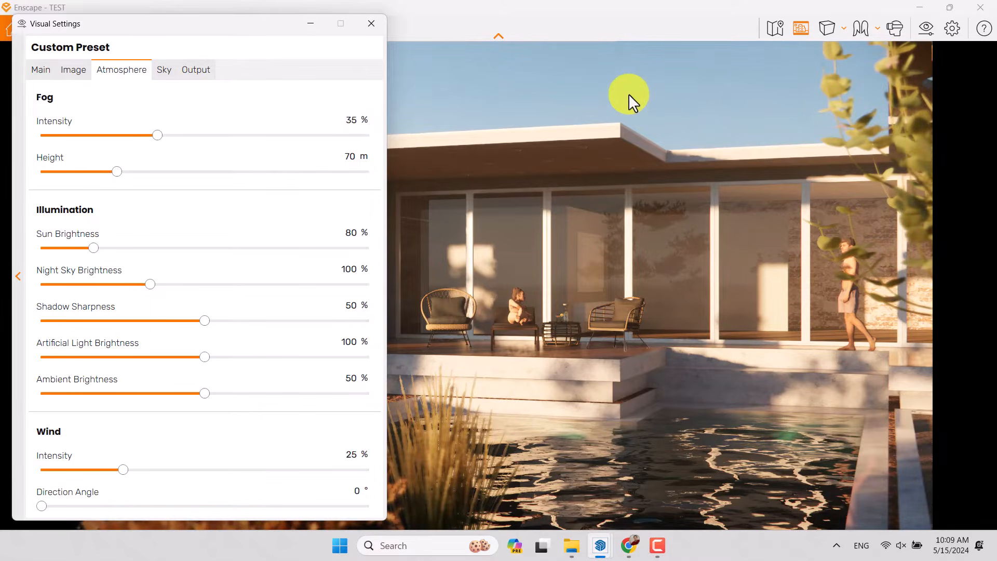
key("Return")
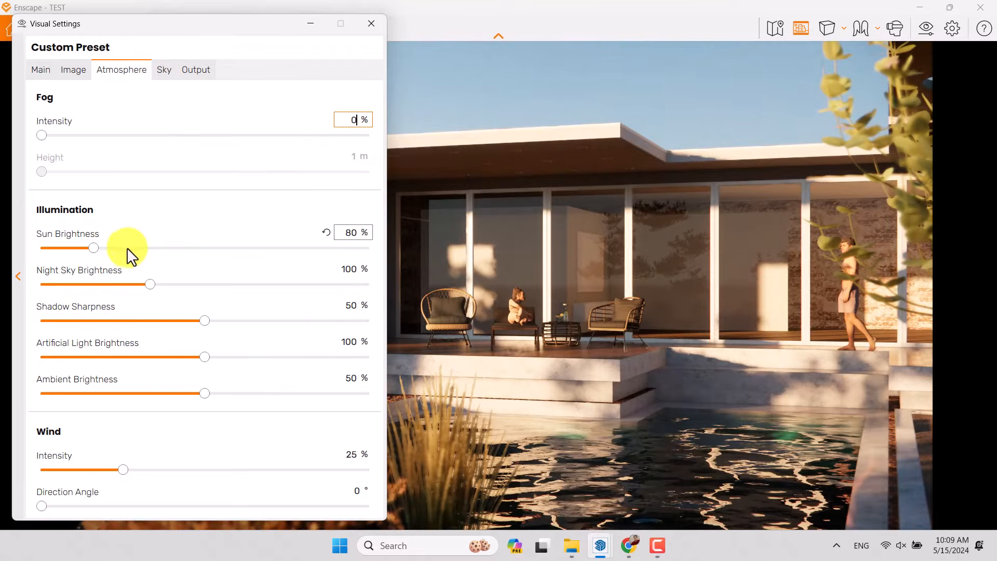
- Set the sun brightness to 56% and the shadow sharpness to 96%, after trying 100% sharpness
mouse_move(97, 253)
left_mouse_down()
mouse_move(41, 253)
mouse_move(110, 258)
left_mouse_up()
left_click(356, 231)
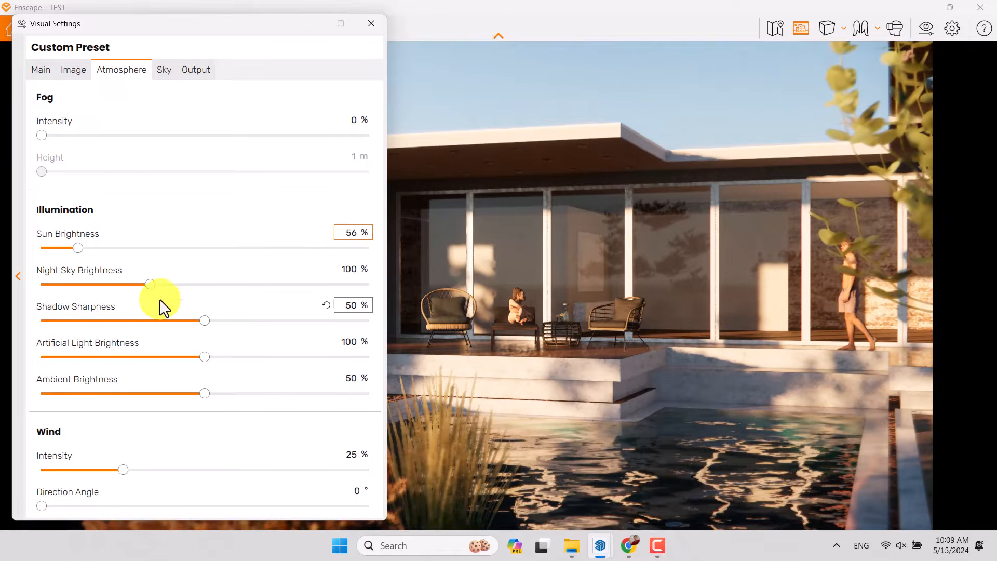
mouse_move(151, 291)
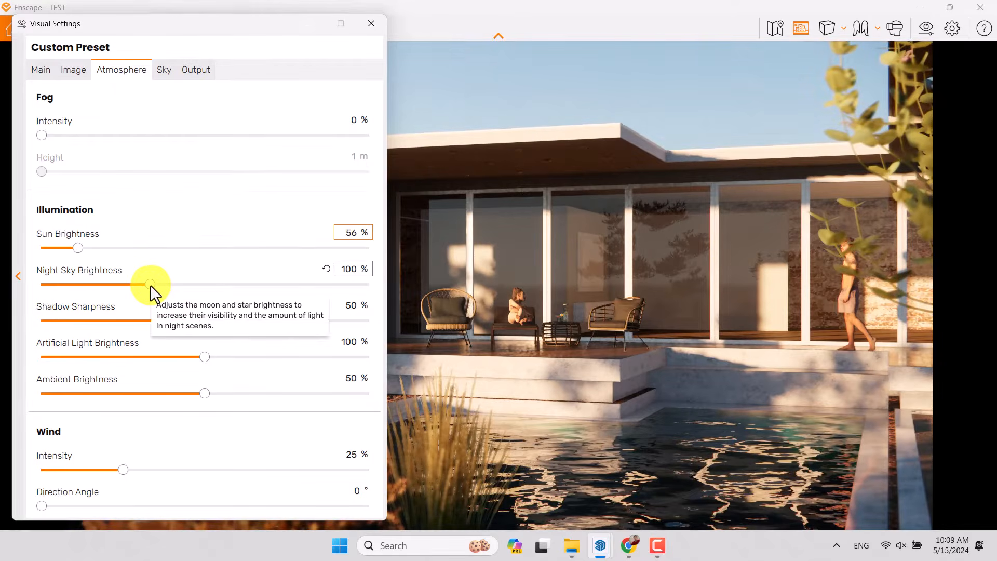
mouse_move(200, 355)
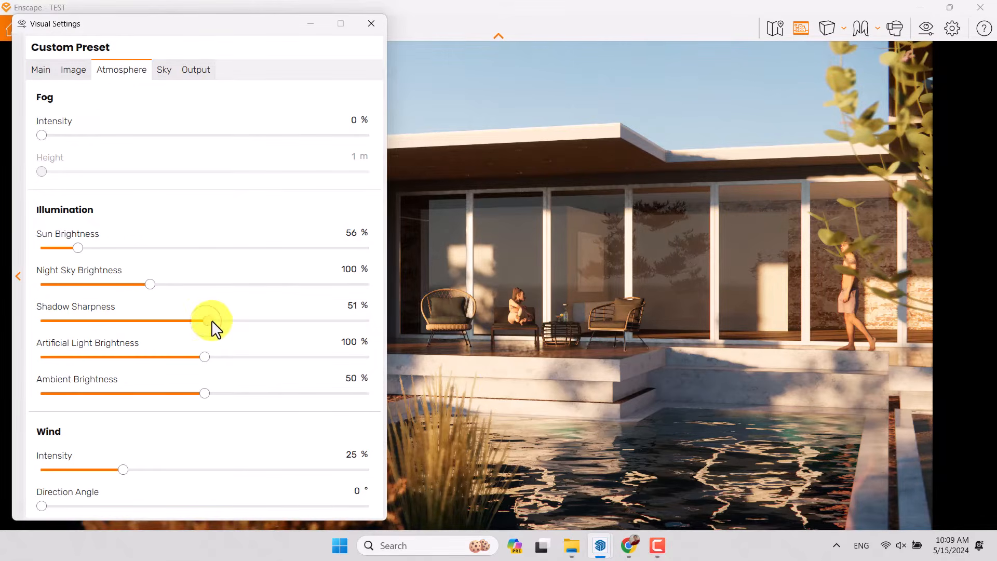
left_click_drag(213, 325, 390, 325)
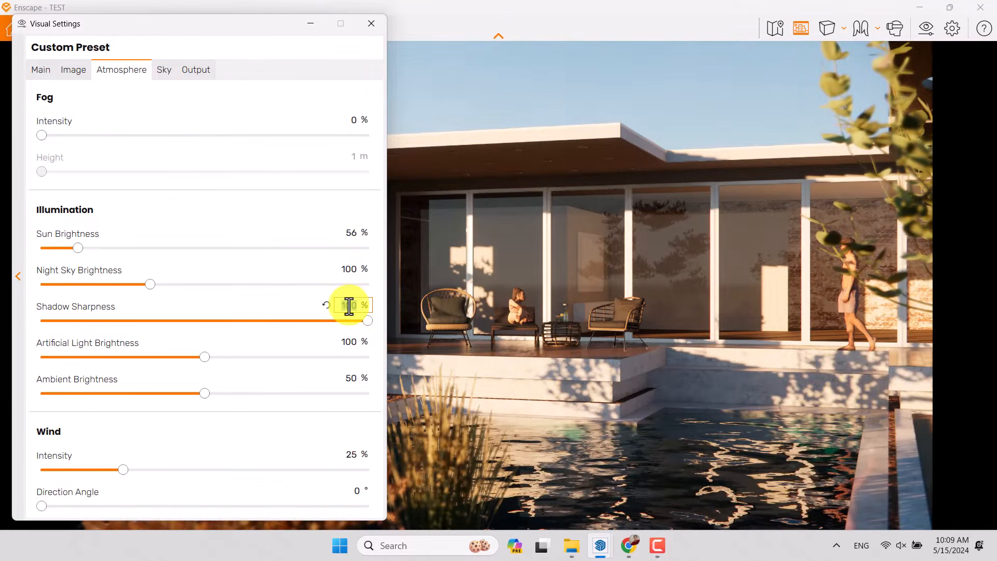
type("6")
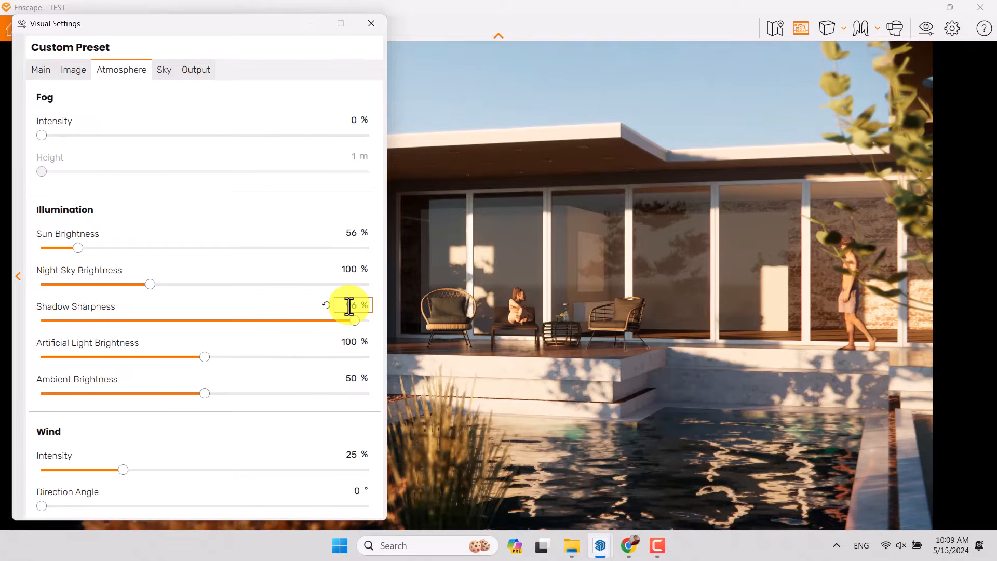
key("Return")
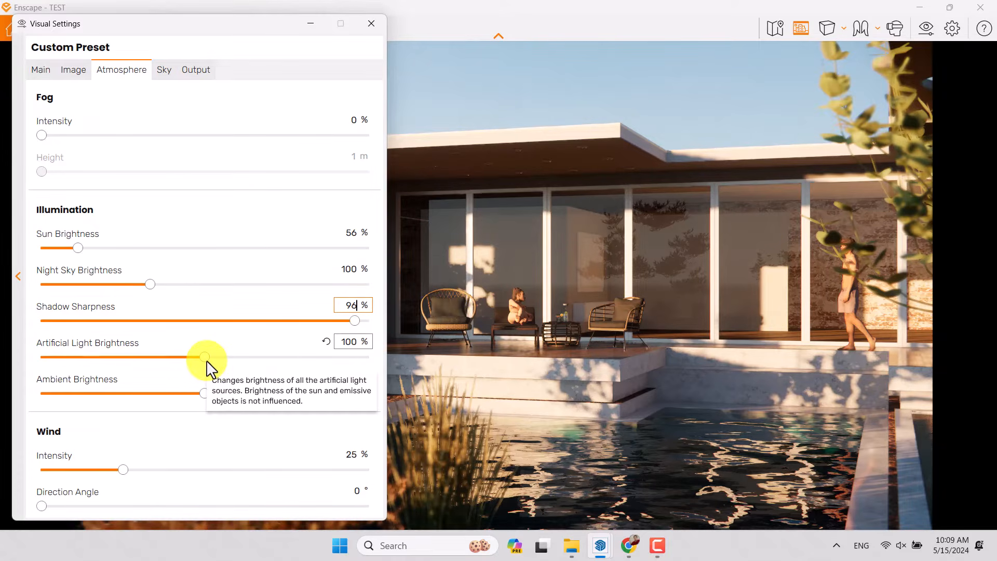
- Set the artificial light brightness to 114% and the ambient brightness to 60%
left_click_drag(203, 357, 225, 359)
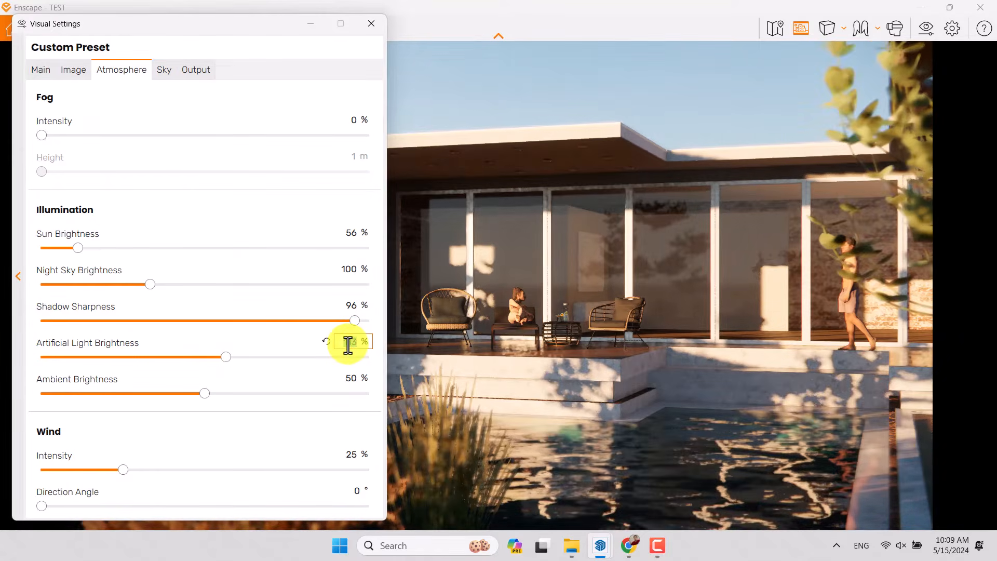
left_click(348, 345)
type("114")
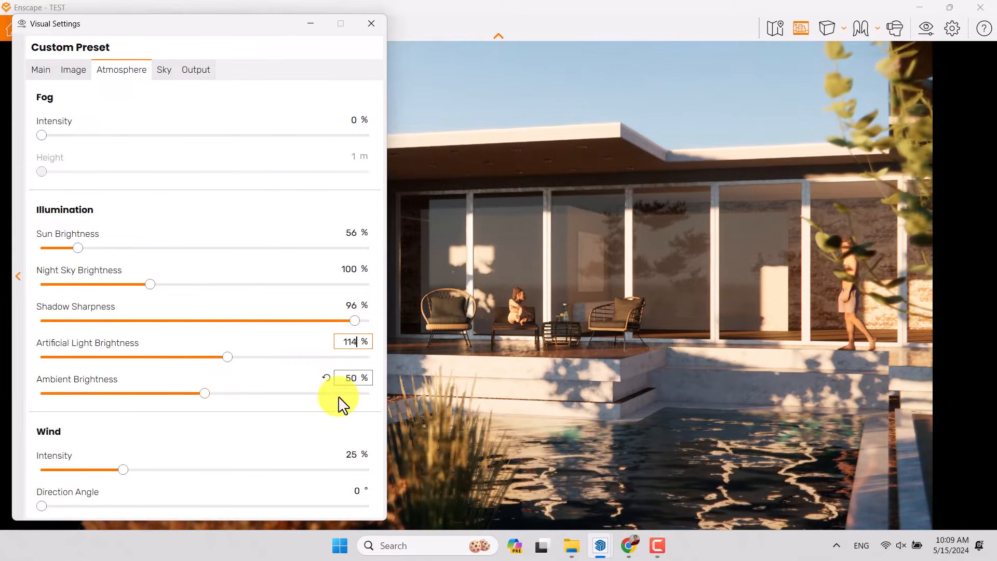
left_click(356, 383)
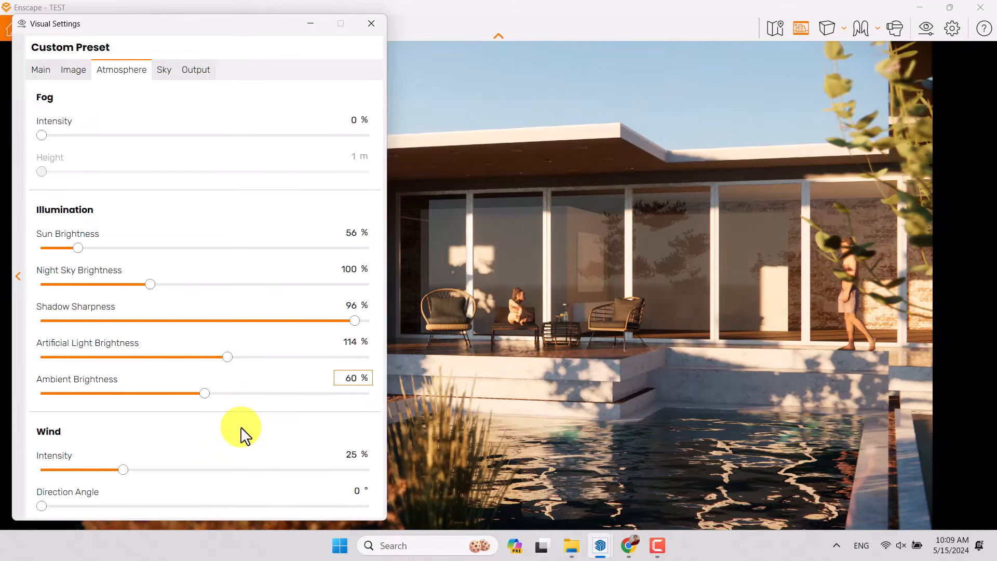
key("Return")
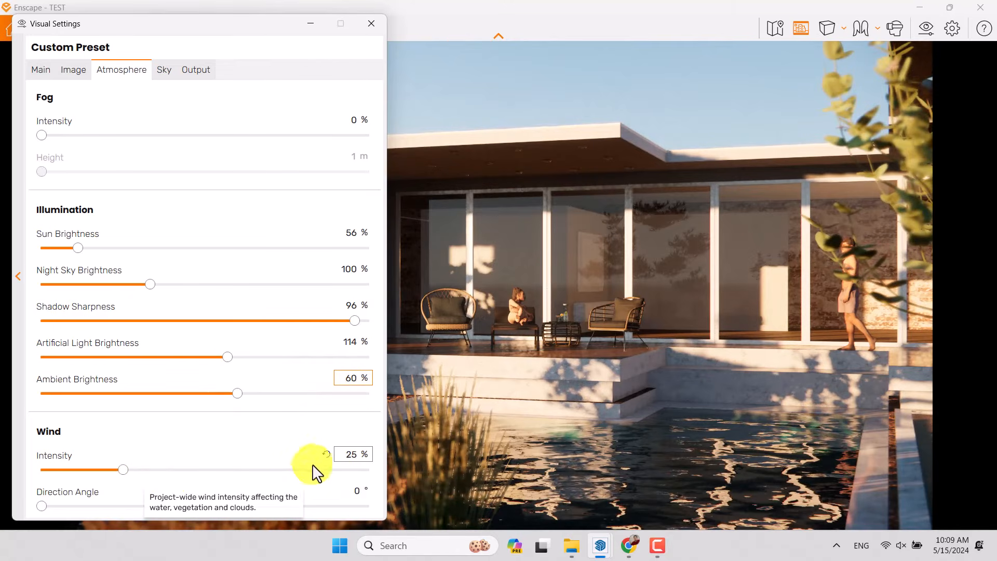
- Set the wind intensity to 16% and its direction angle to 44°
left_click(352, 460)
type("16")
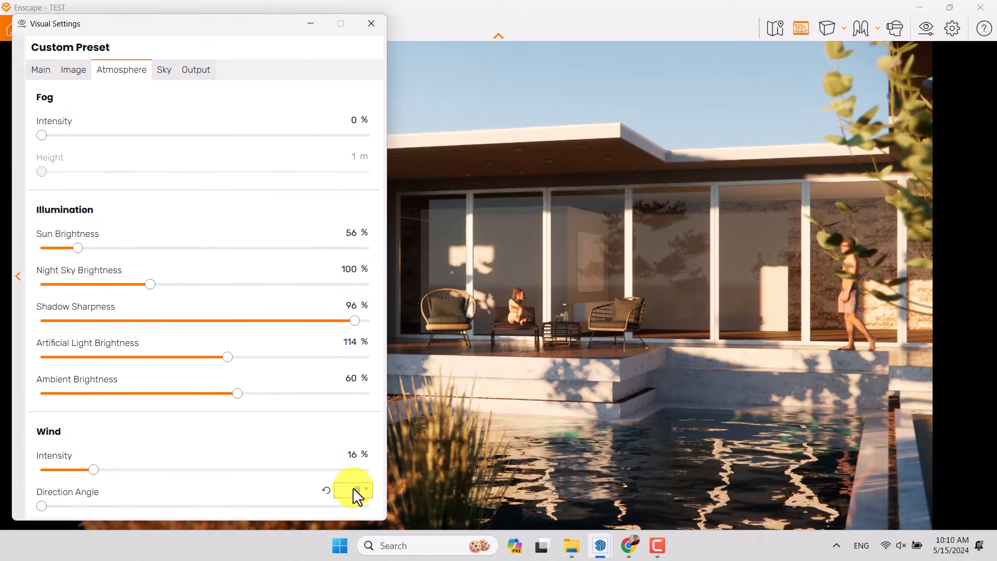
type("44")
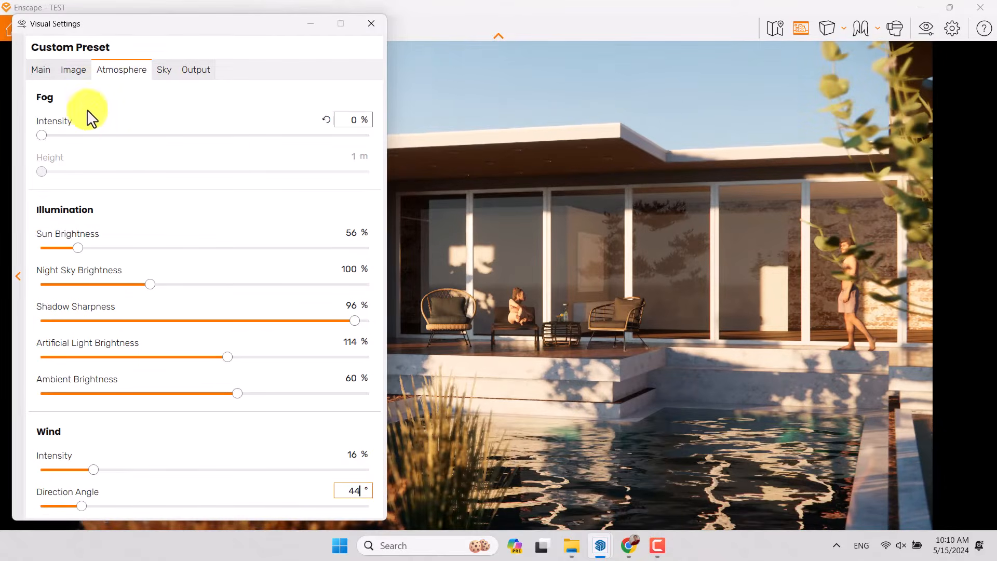
key("Return")
- Set the image saturation to 104%, after trying 149%, and the color temperature to 7,600 K
left_click(68, 75)
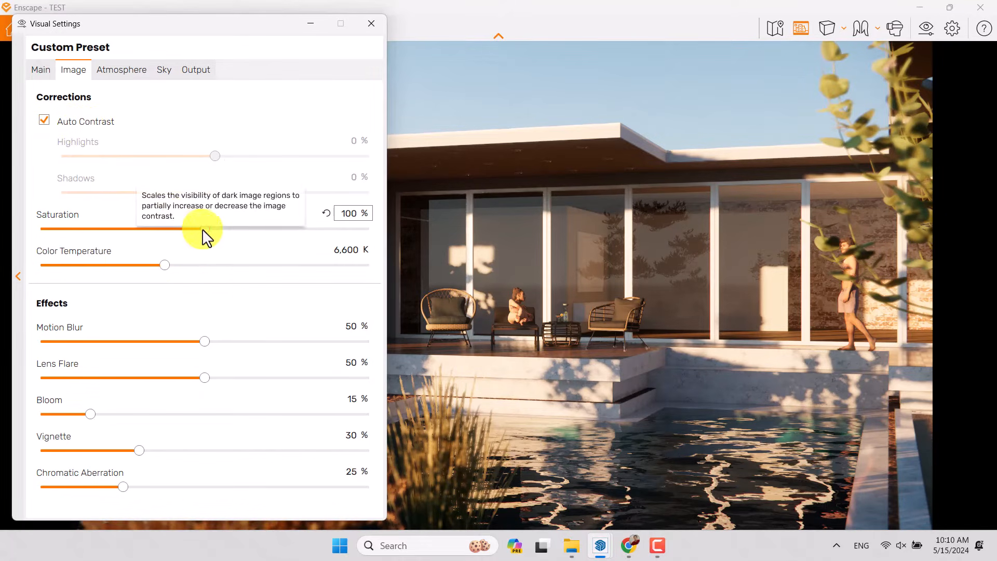
left_click_drag(206, 230, 210, 233)
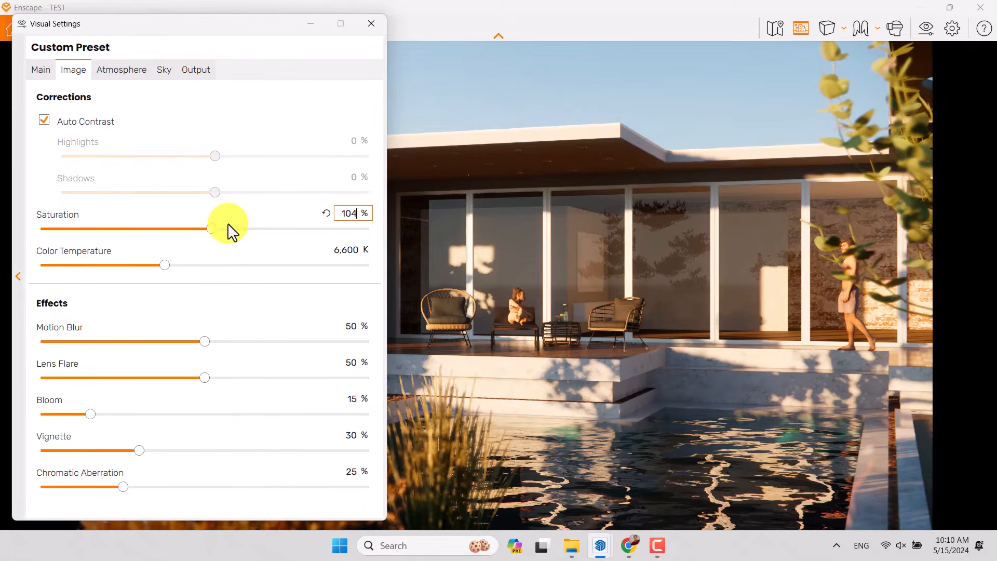
left_click_drag(212, 232, 280, 233)
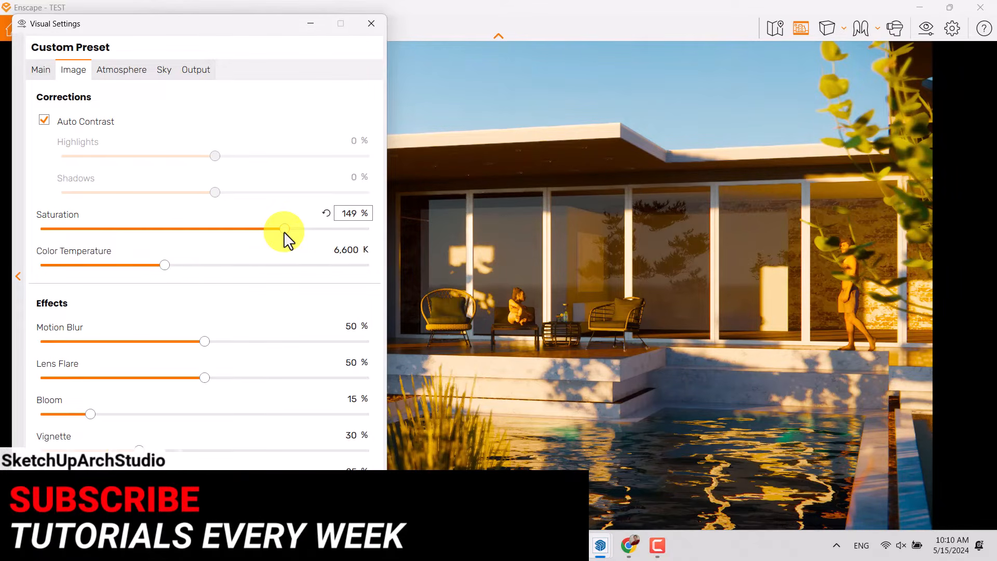
double_click(349, 214)
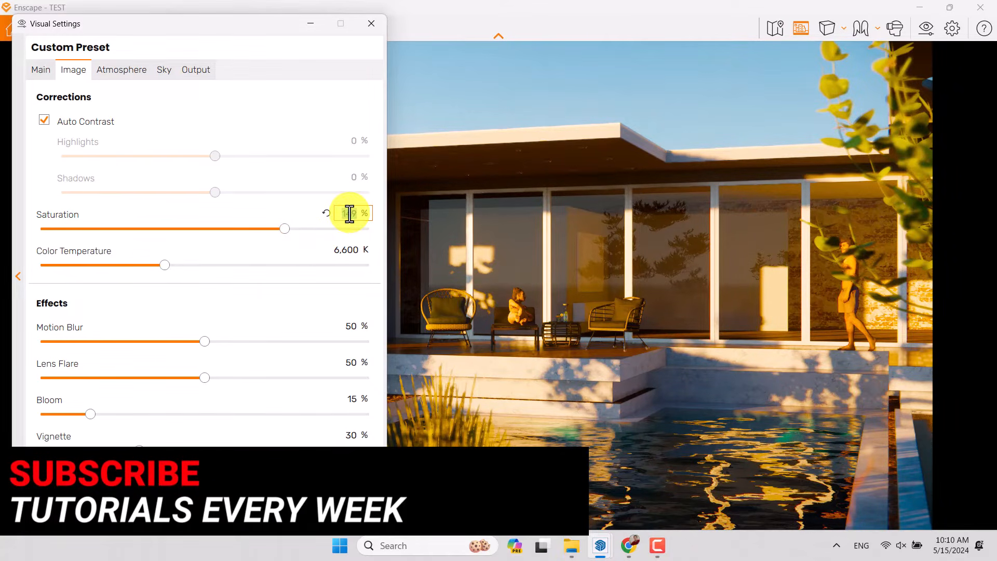
type("104")
key("Return")
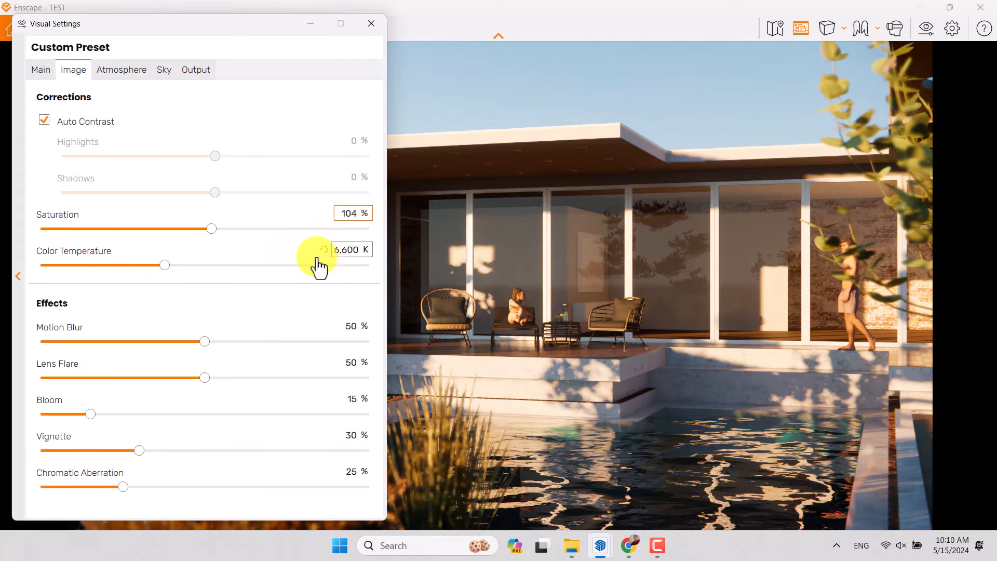
double_click(336, 250)
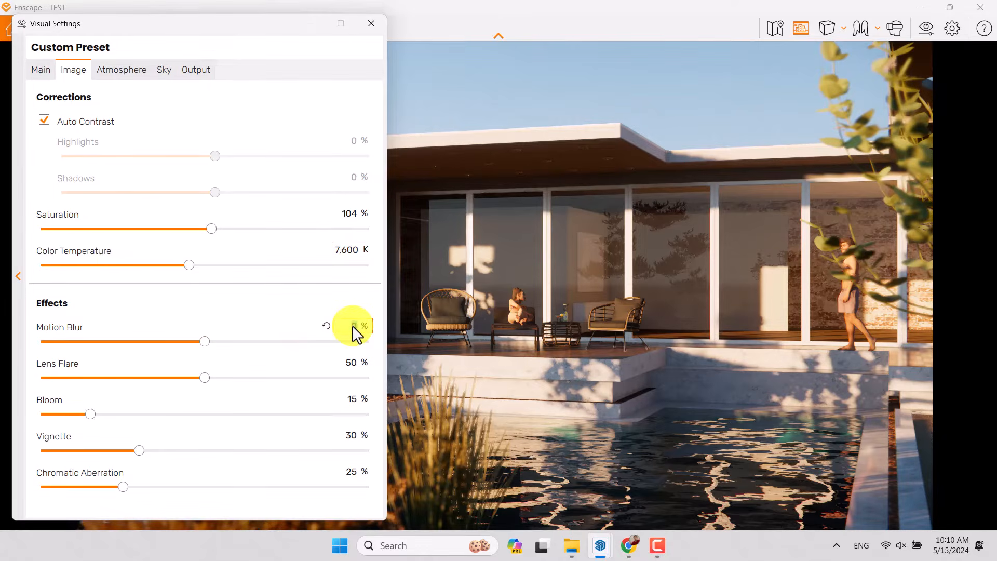
- Set the image effects to motion blur 0%, lens flare 36%, bloom 4%, vignette 26% and chromatic aberration 6%, and close the visual settings
key("Return")
double_click(351, 364)
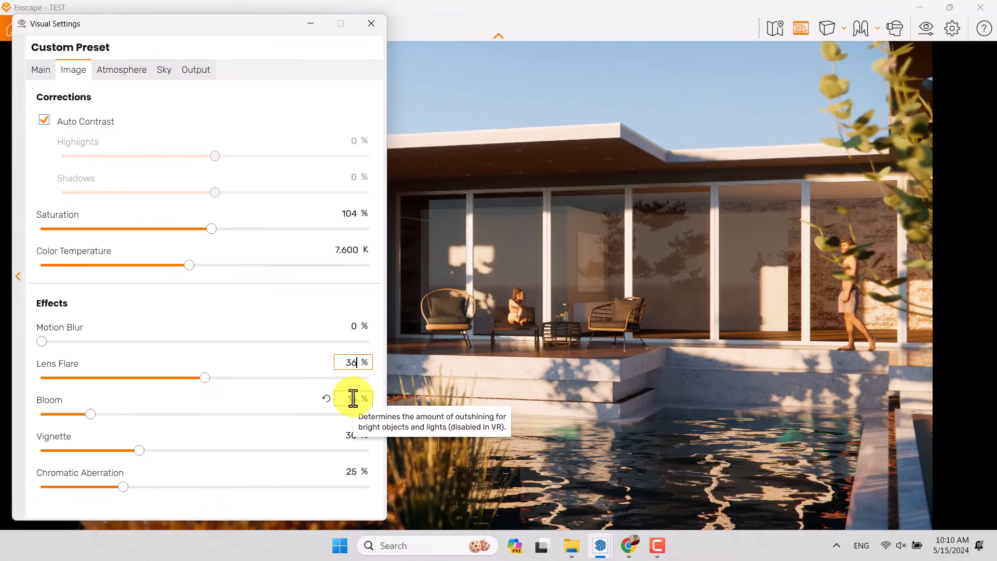
type("36")
key("Return")
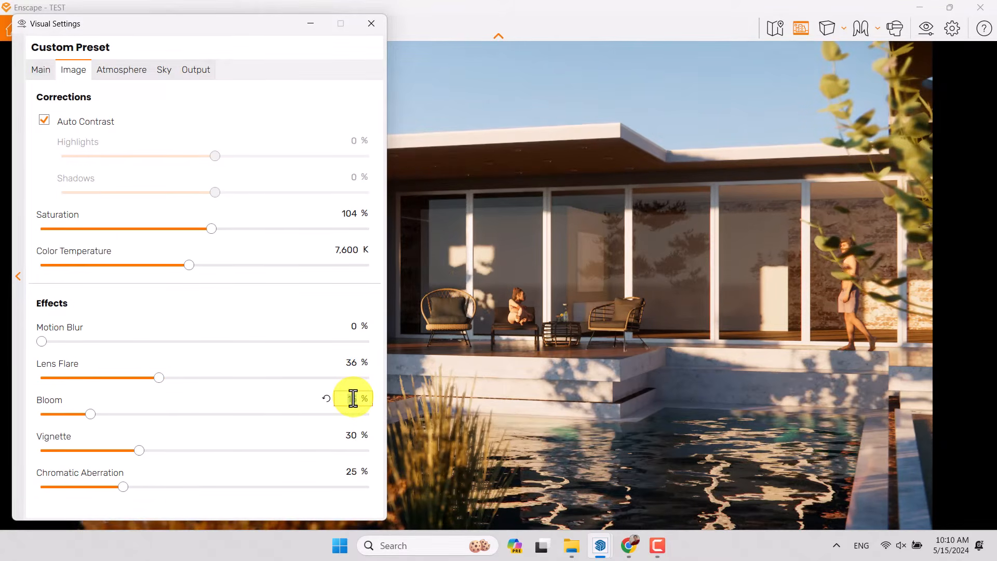
type("4")
key("Return")
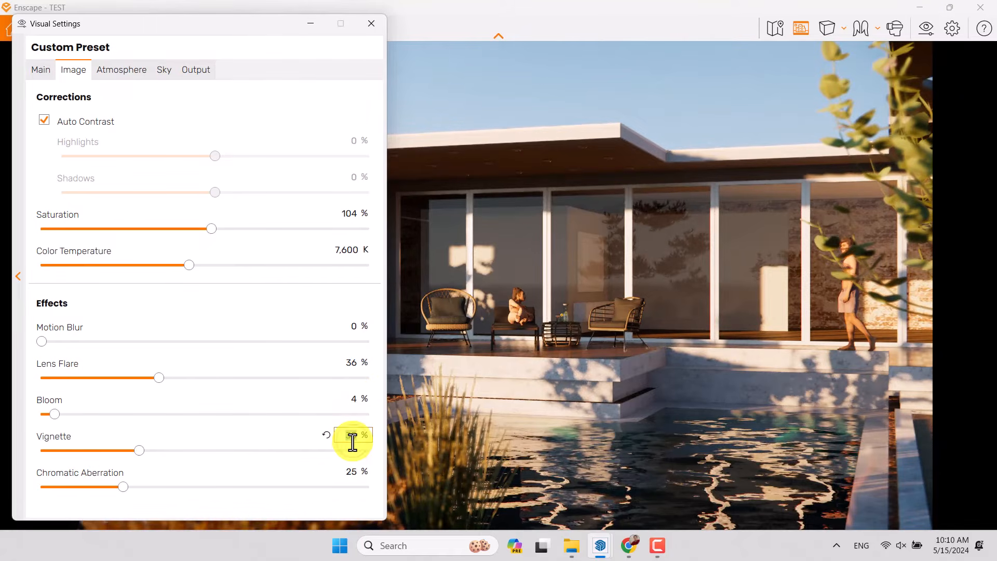
type("26")
key("Return")
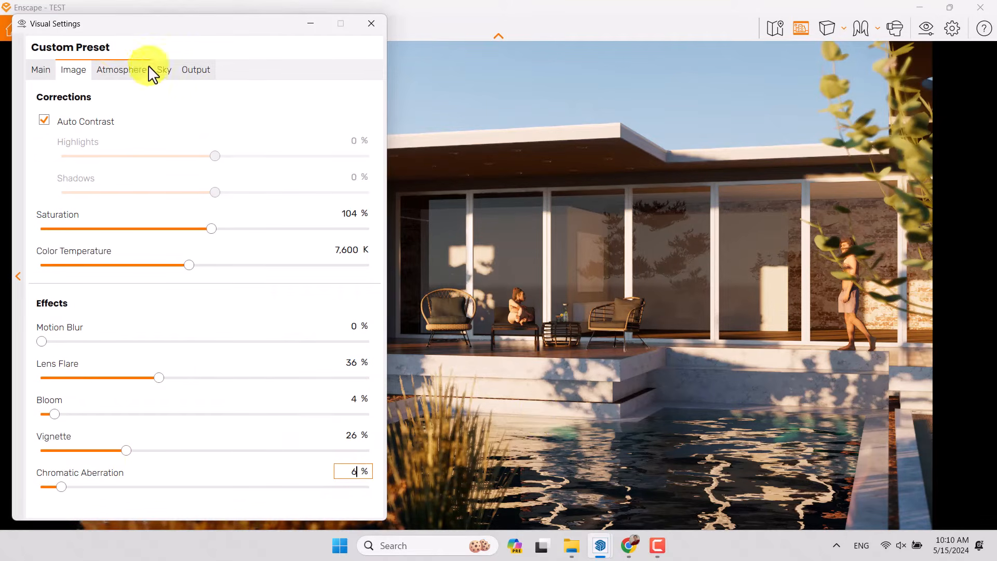
left_click(50, 76)
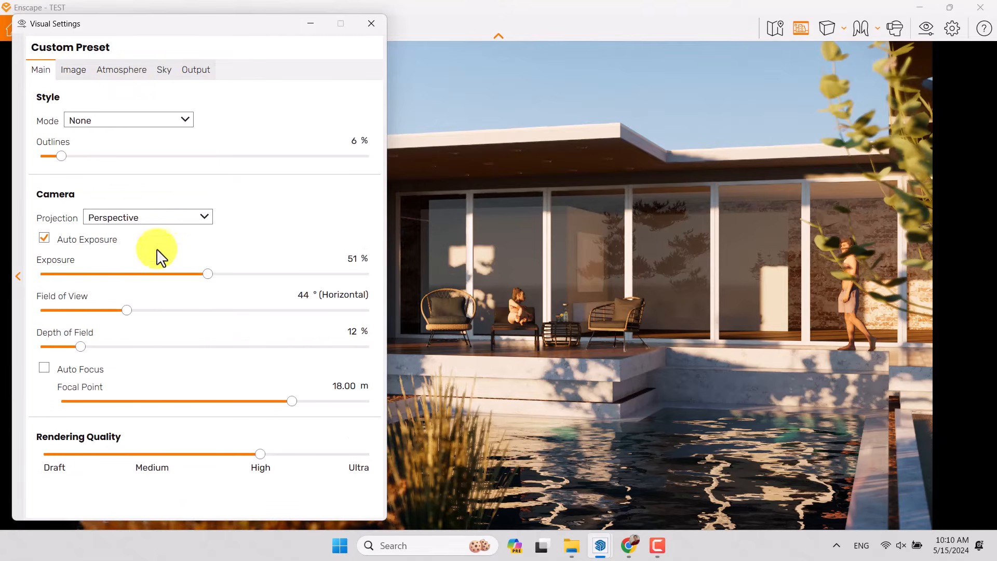
left_click(370, 26)
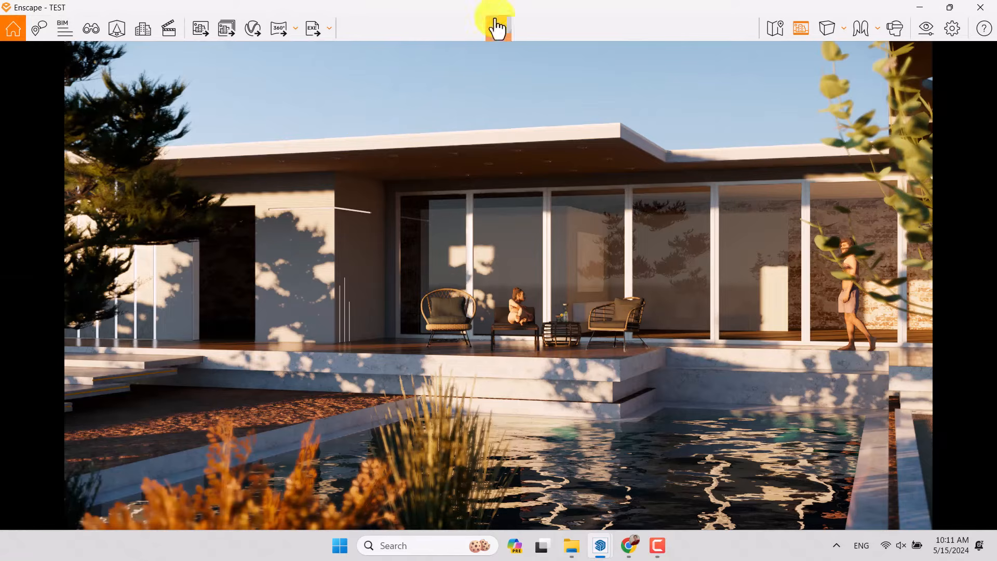
- Place the Enscape render window side by side with the SketchUp model window
mouse_move(508, 9)
left_mouse_down()
mouse_move(646, 40)
mouse_move(993, 238)
left_mouse_up()
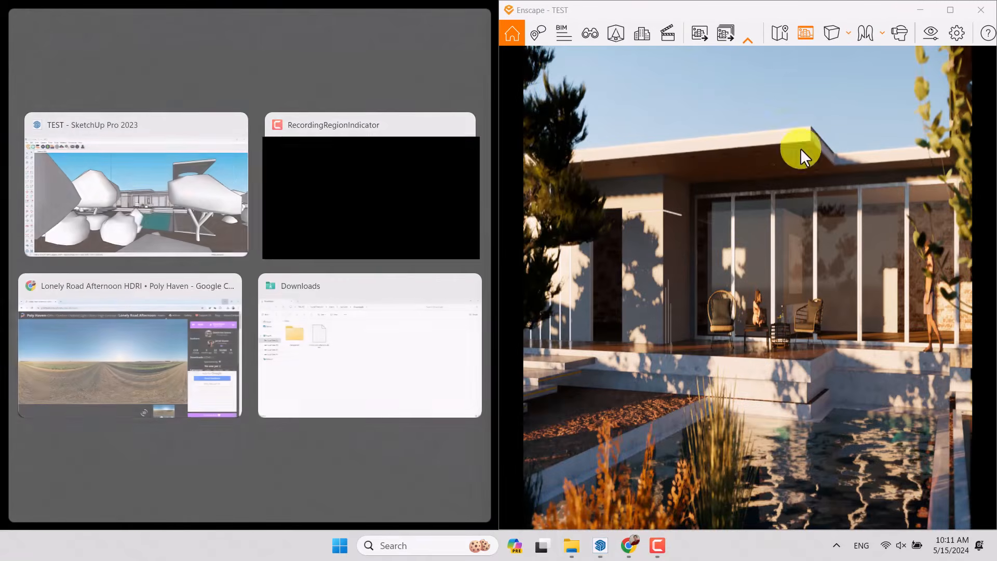
left_click(112, 211)
mouse_move(117, 211)
middle_mouse_down()
mouse_move(228, 230)
mouse_move(211, 335)
middle_mouse_up()
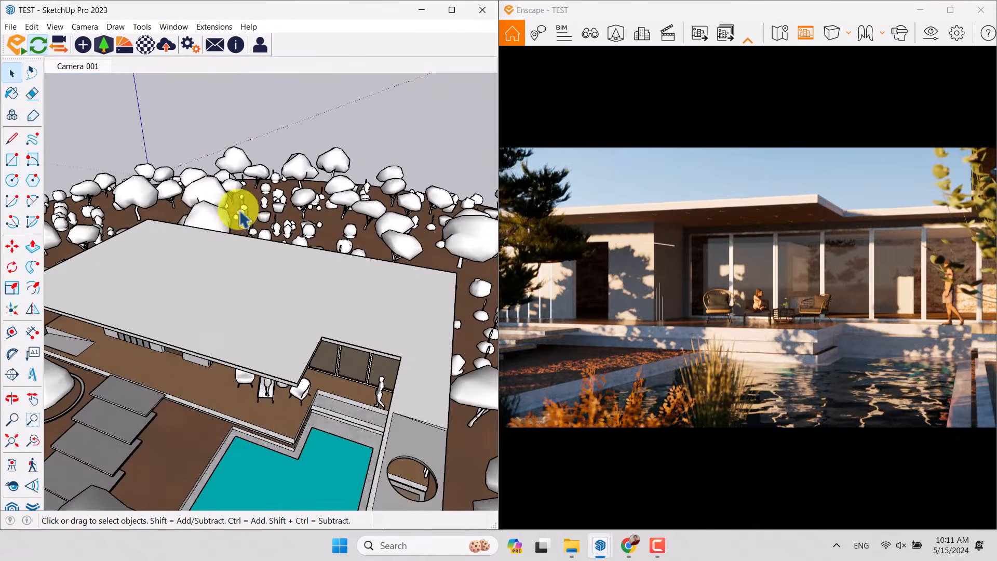
- Move the large tree on the near side of the pool about 0.52 m away from the pool
scroll(243, 214, "down", 5)
middle_click_drag(247, 219, 347, 304)
scroll(249, 242, "up", 3)
scroll(250, 249, "up", 3)
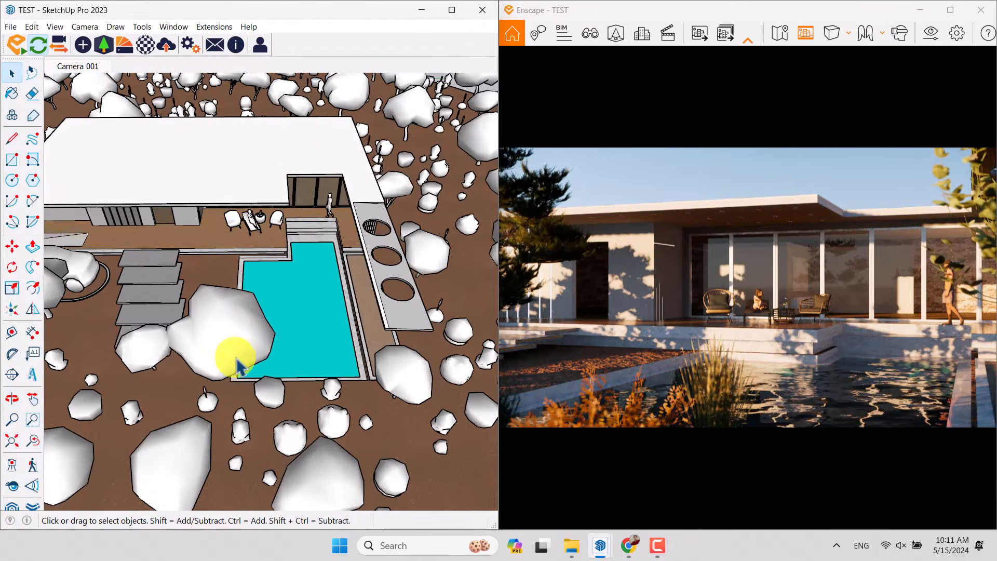
left_click(234, 340)
left_click(12, 247)
scroll(167, 412, "up", 3)
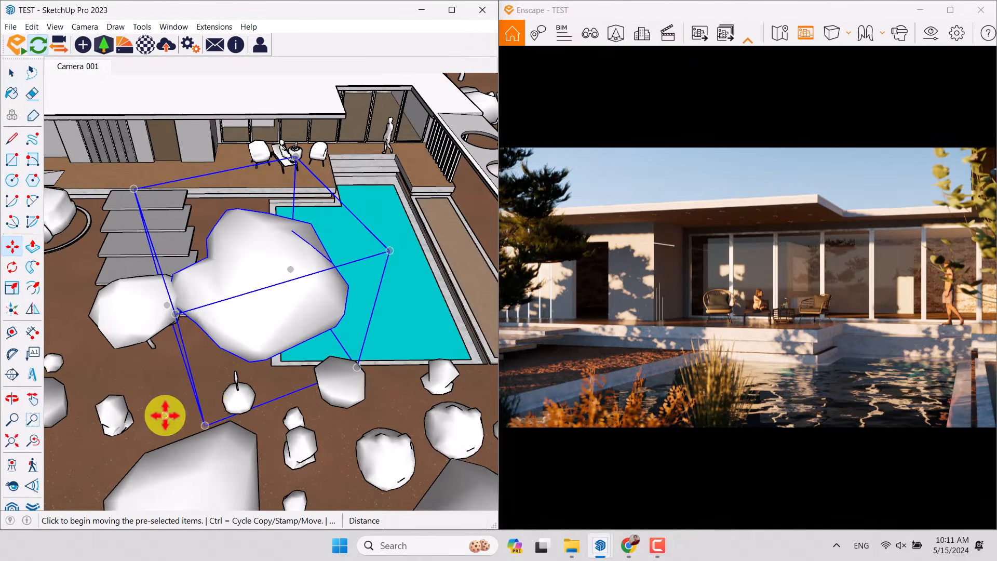
scroll(229, 405, "up", 3)
left_click(253, 372)
scroll(253, 372, "up", 2)
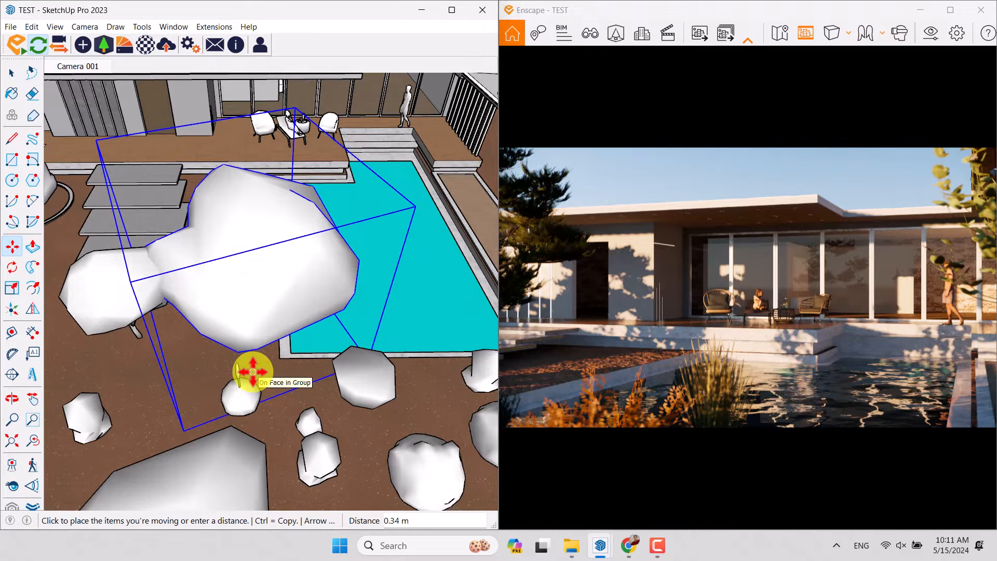
left_click(245, 372)
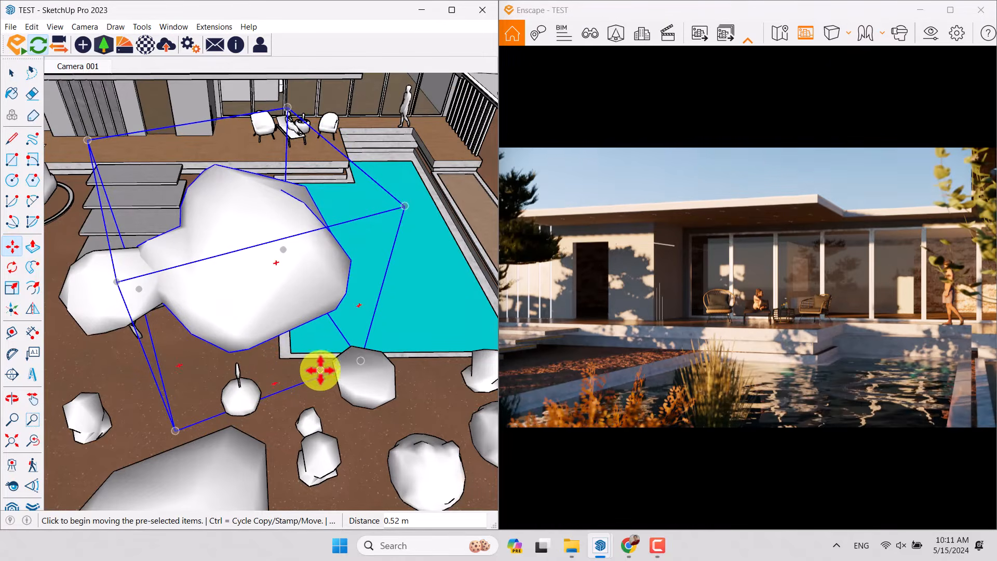
- Fine-tune the same tree's position by shifting it about 0.32 m, then about 0.39 m back toward the pool
mouse_move(320, 381)
middle_mouse_down()
mouse_move(193, 416)
mouse_move(209, 380)
middle_mouse_up()
left_click(209, 380)
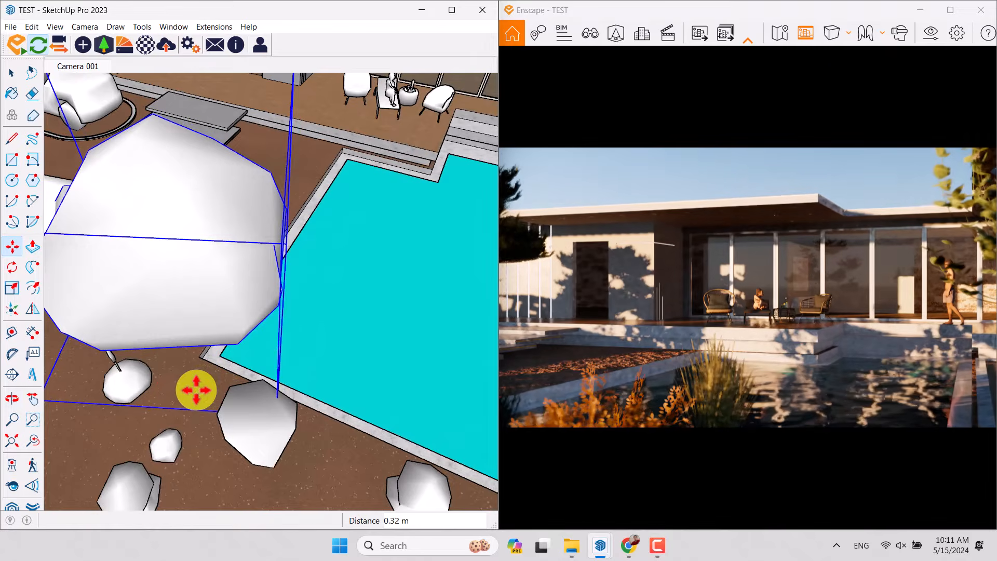
left_click(196, 387)
left_click(198, 388)
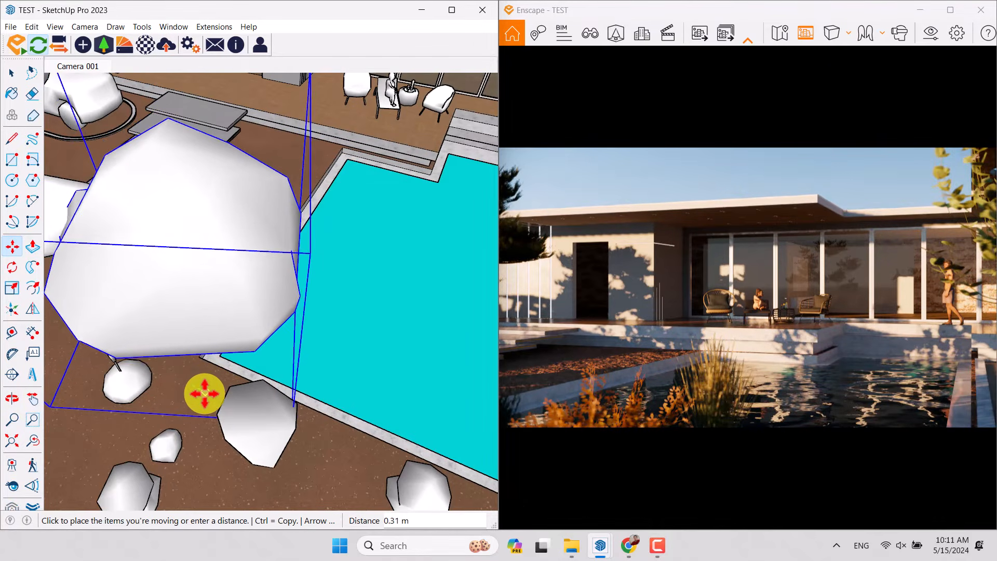
left_click(208, 395)
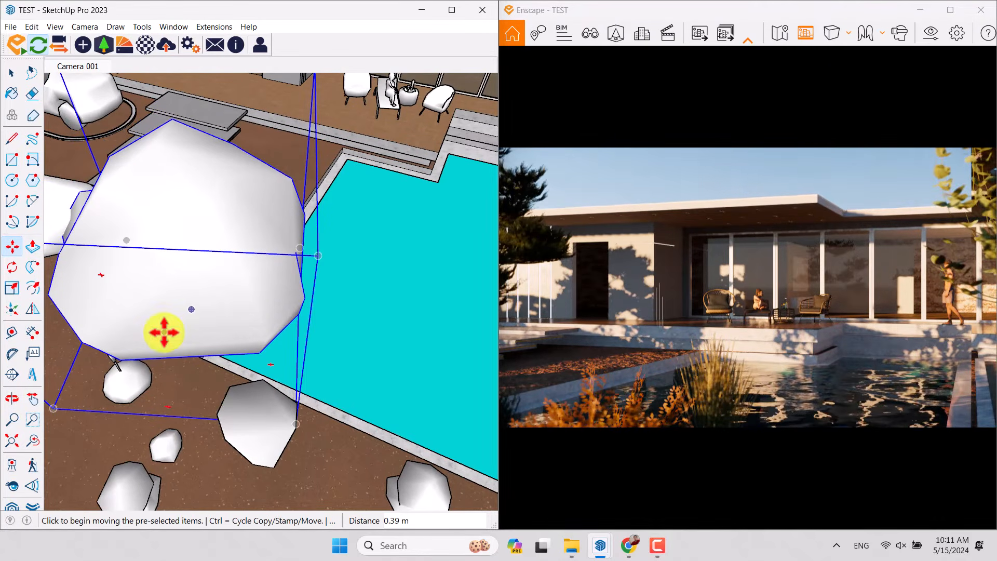
- Move the tree beside the planting strip along the pool's long edge about 0.15 m away from the pool
scroll(165, 331, "down", 5)
middle_click_drag(165, 331, 296, 311)
scroll(161, 298, "down", 2)
key("space")
scroll(282, 351, "up", 5)
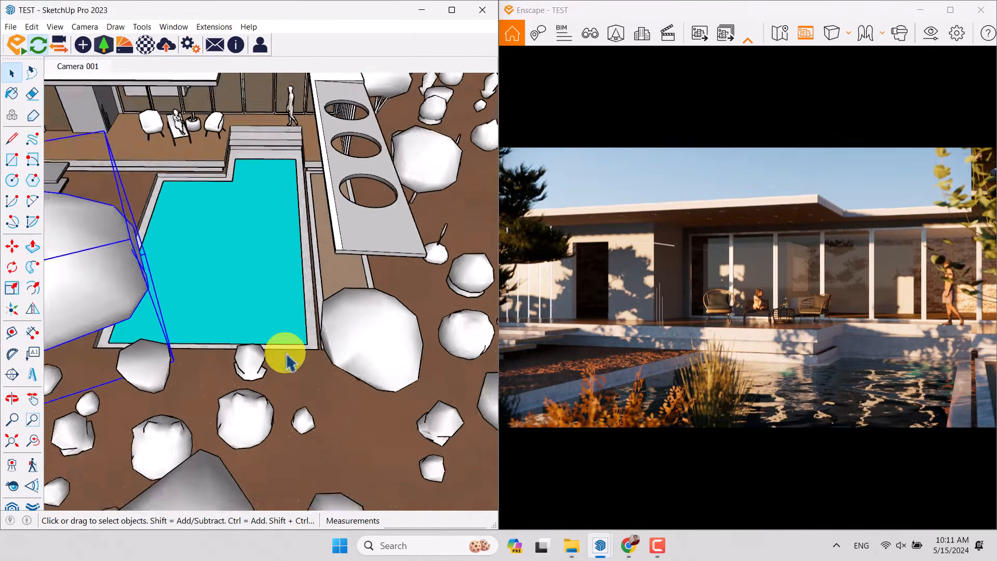
scroll(378, 349, "up", 3)
mouse_move(379, 349)
middle_mouse_down()
mouse_move(368, 296)
mouse_move(414, 305)
middle_mouse_up()
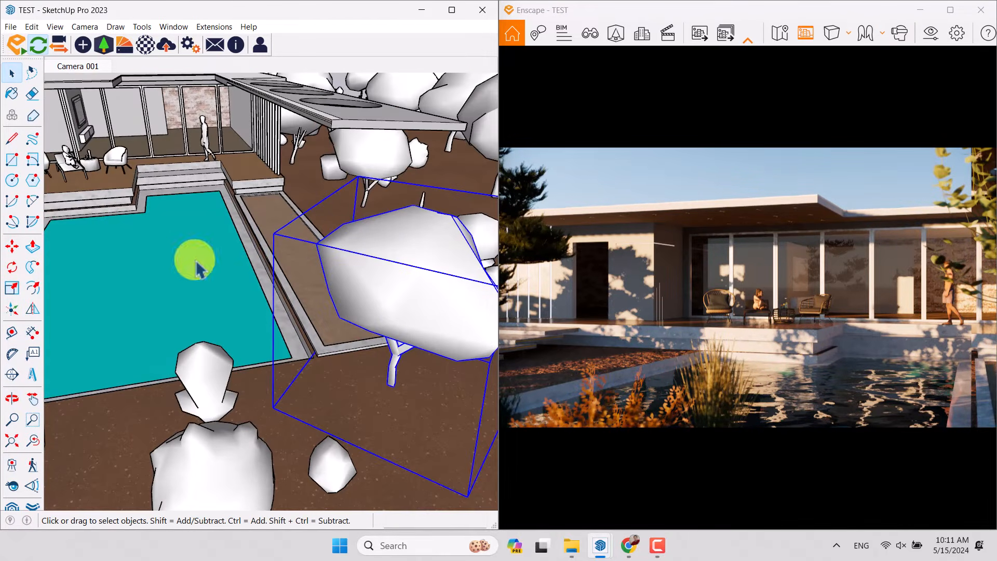
left_click(11, 246)
left_click(344, 394)
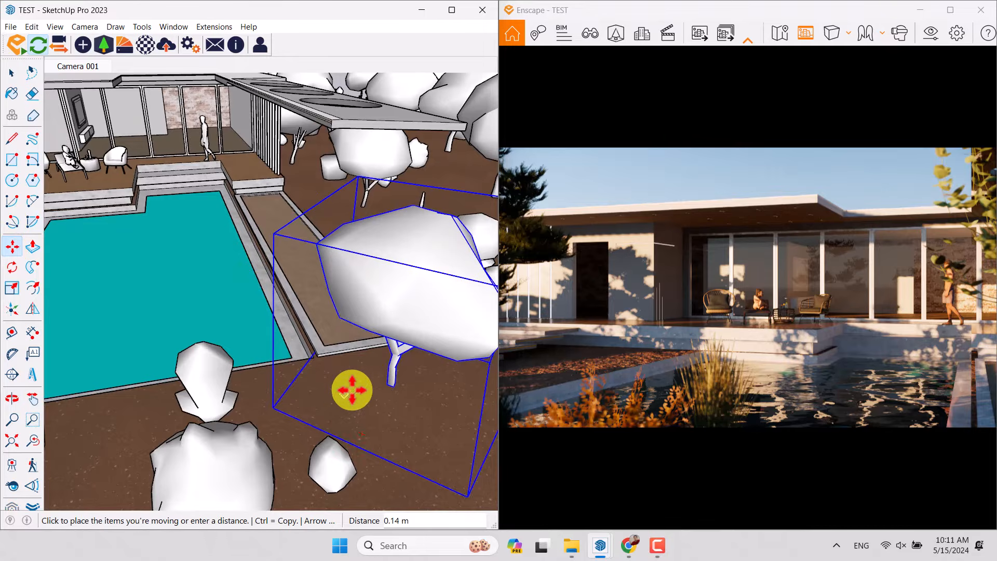
left_click(351, 390)
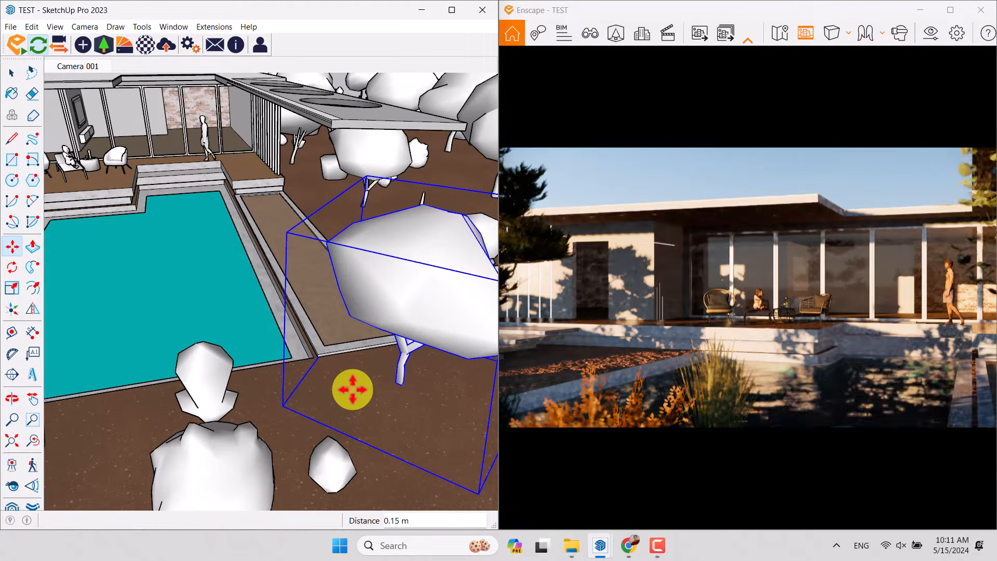
key("space")
- Try the feather reed grass bush in the soil bed beside the deck, moving it about 10.63 m across the pool
scroll(190, 307, "down", 5)
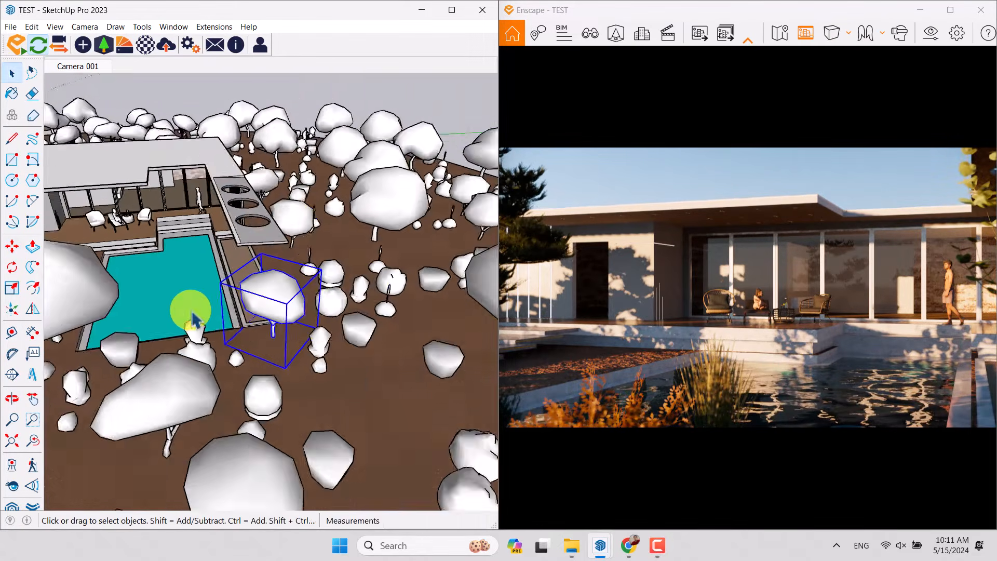
middle_click_drag(194, 316, 127, 349)
scroll(127, 349, "up", 7)
left_click(159, 338)
left_click(11, 248)
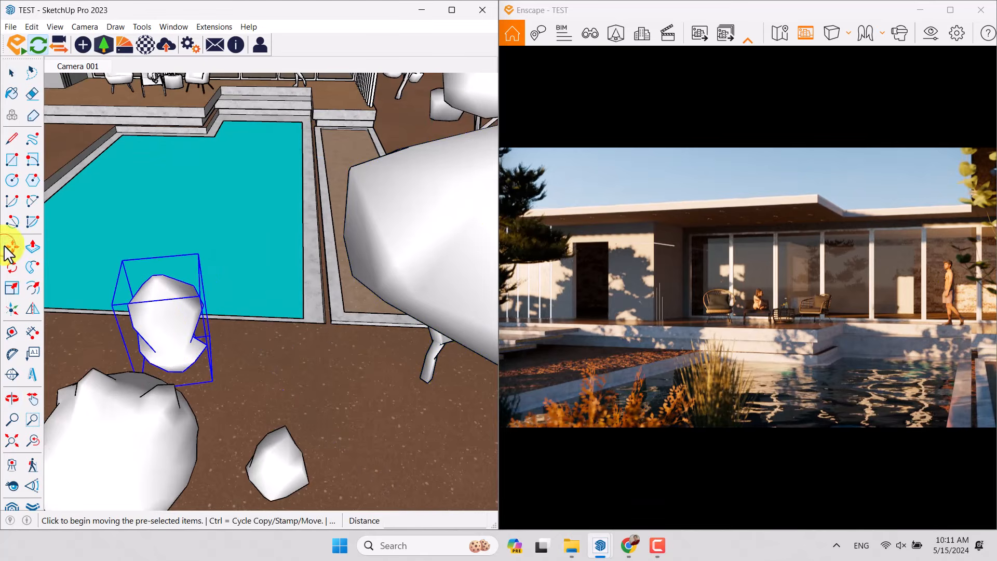
left_click(217, 385)
scroll(218, 386, "down", 5)
scroll(147, 182, "up", 6)
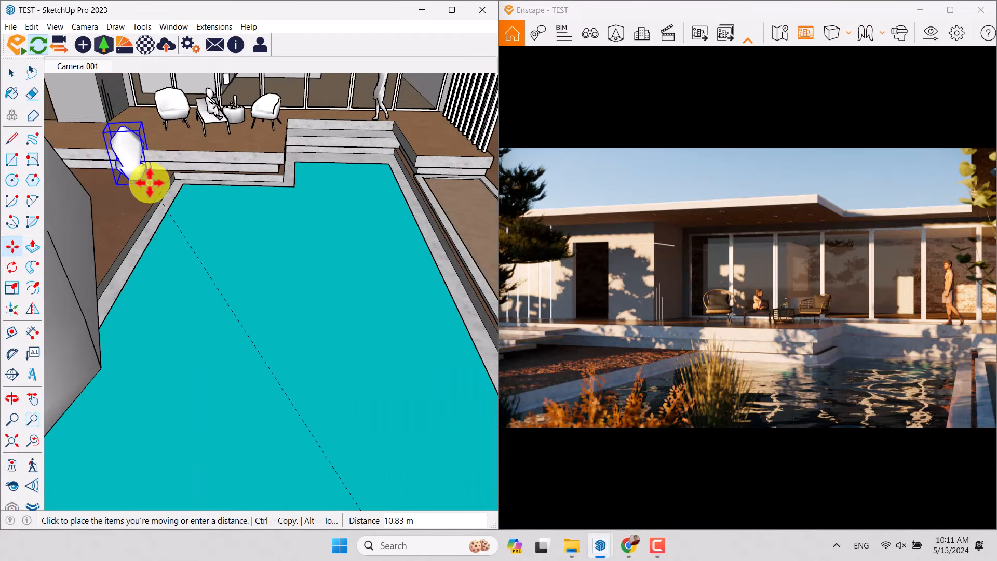
left_click(150, 186)
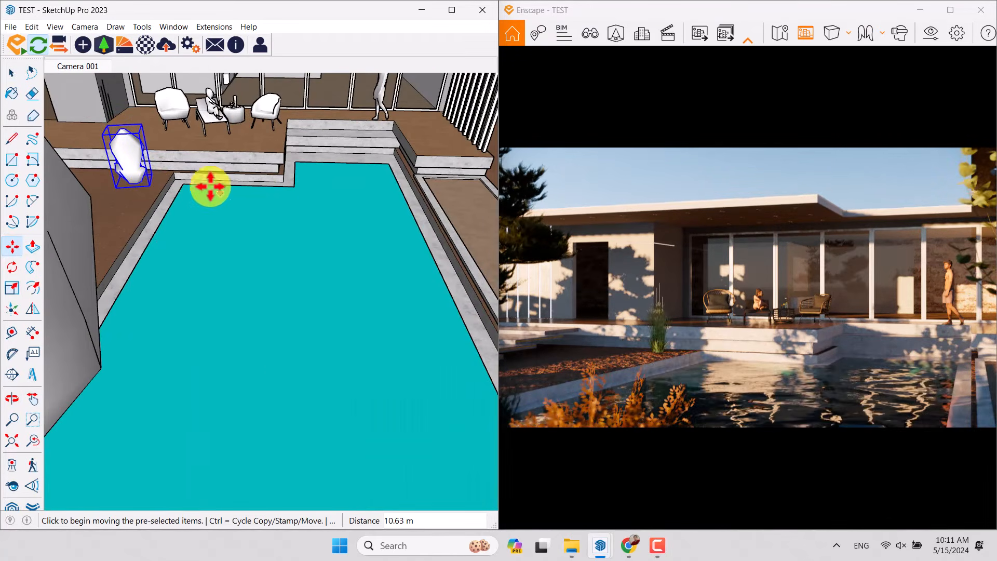
- Move the reed grass bush about 9.75 m back to the pool's near side, then shift it about 0.57 m toward the neighbouring tree
scroll(145, 185, "up", 3)
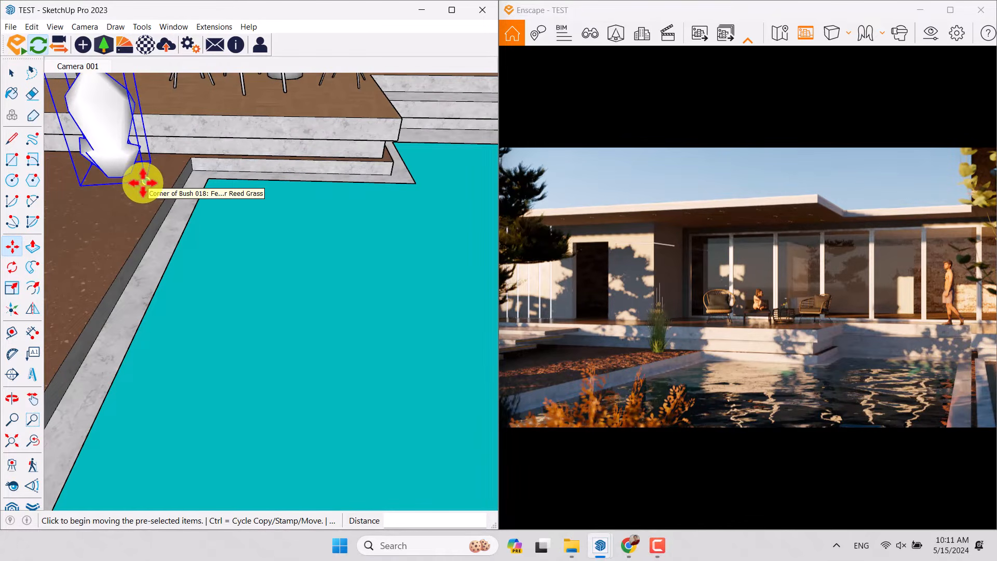
left_click(143, 183)
scroll(141, 183, "down", 5)
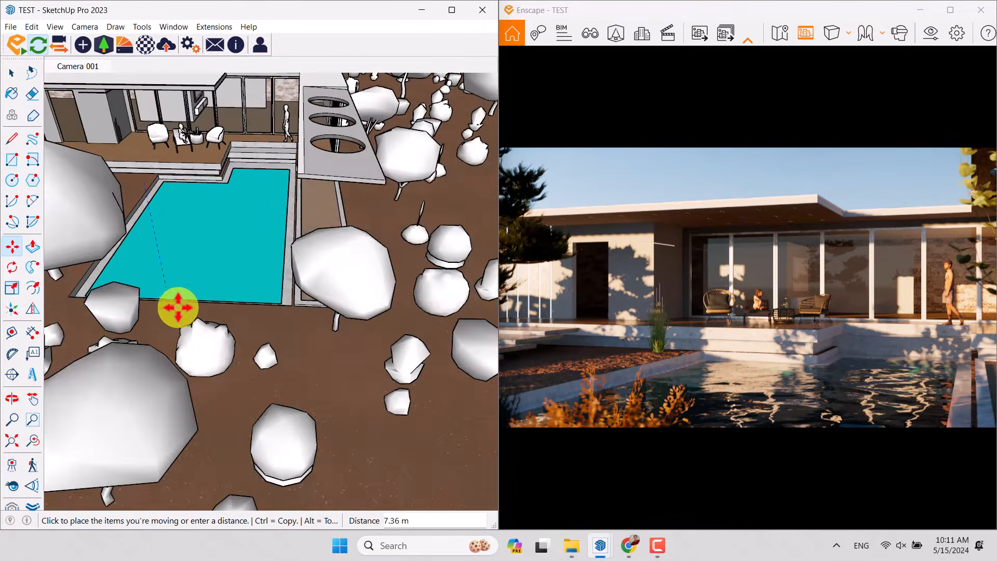
scroll(181, 312, "up", 3)
left_click(199, 331)
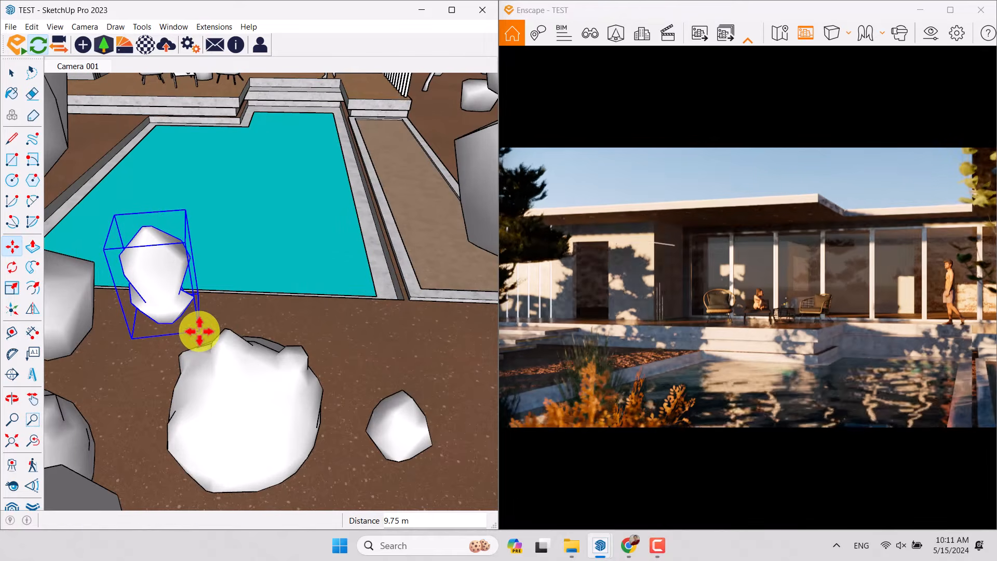
scroll(147, 363, "up", 5)
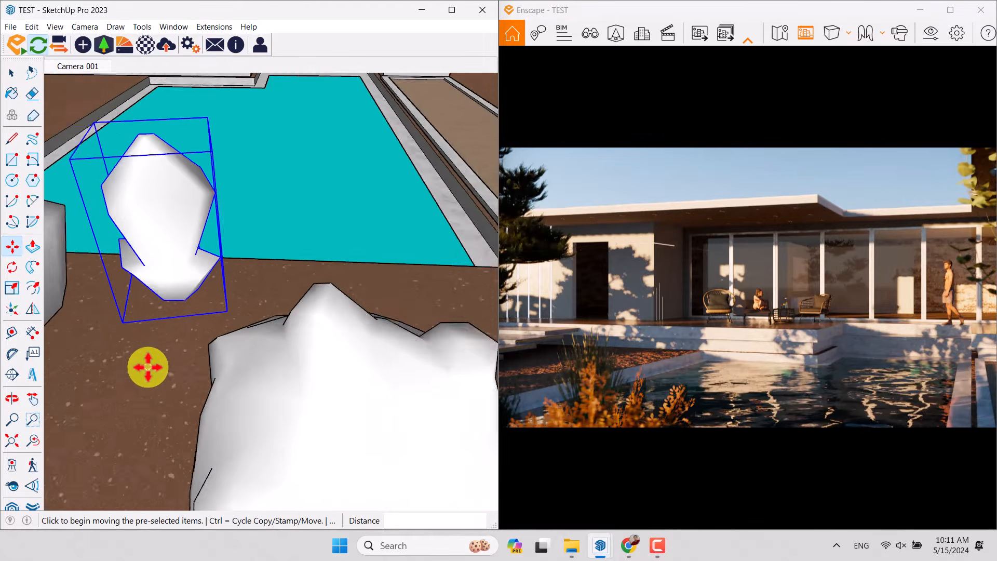
left_click(221, 328)
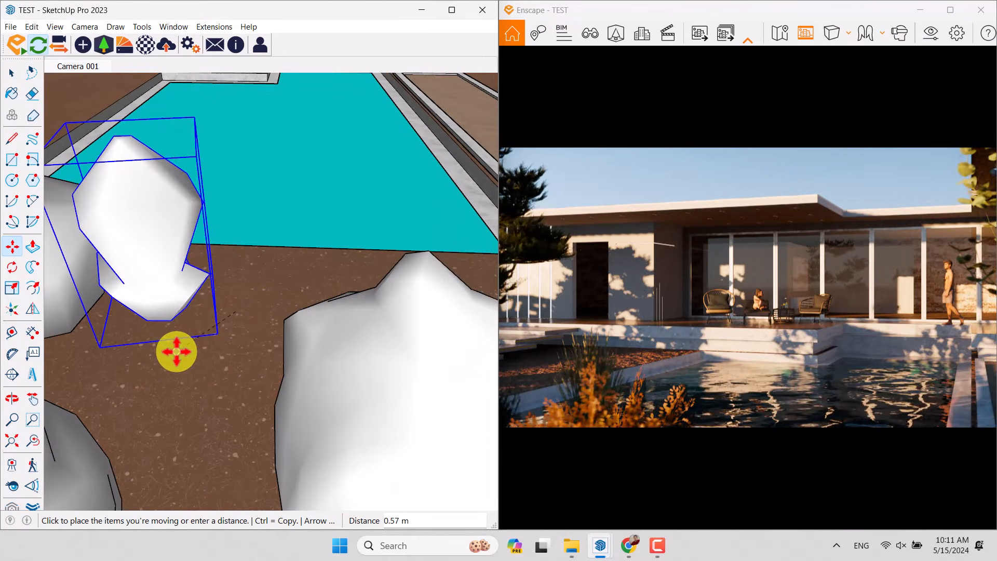
left_click(176, 351)
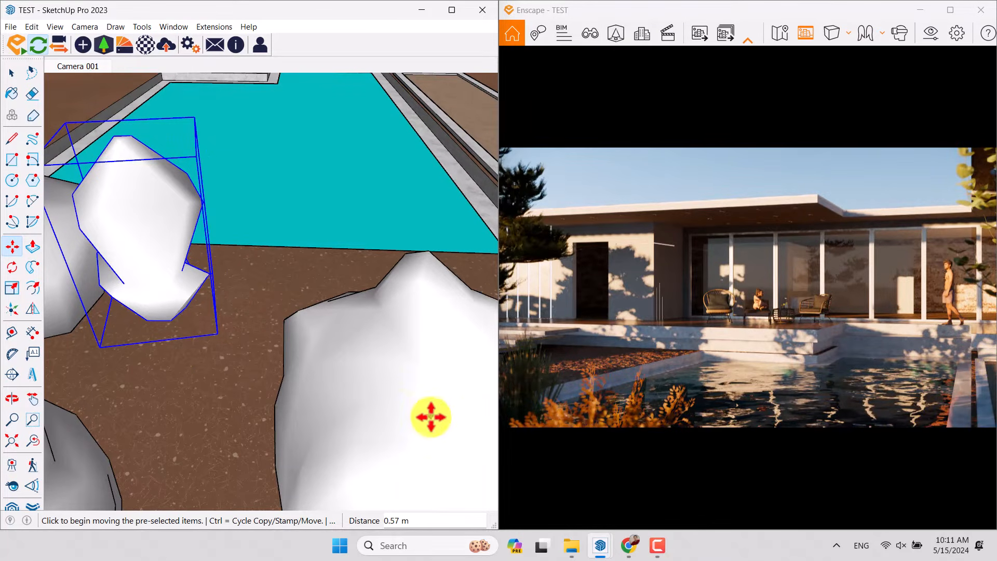
key("space")
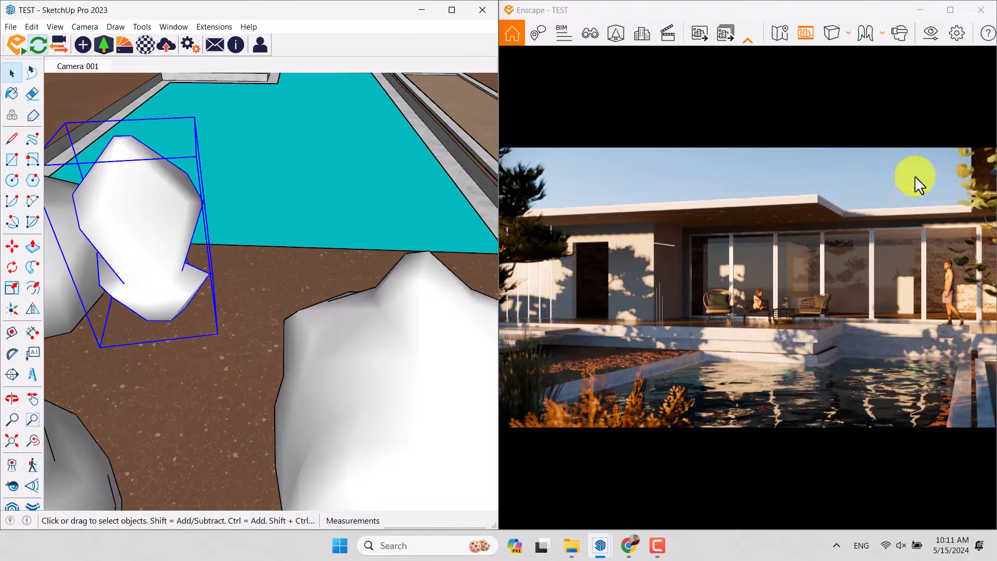
- Set the camera exposure to 56% in the Enscape visual settings
left_click(934, 36)
double_click(358, 258)
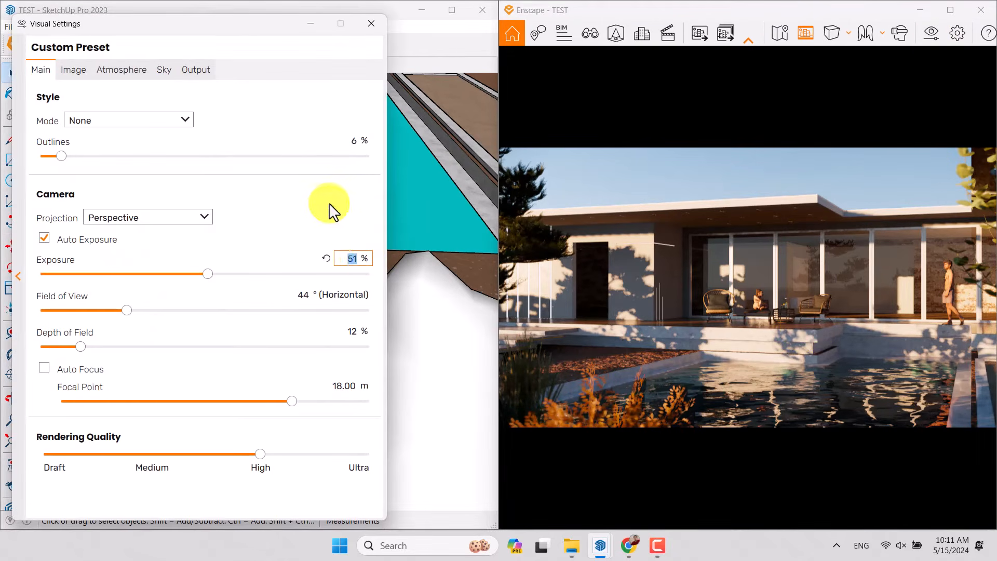
type("56")
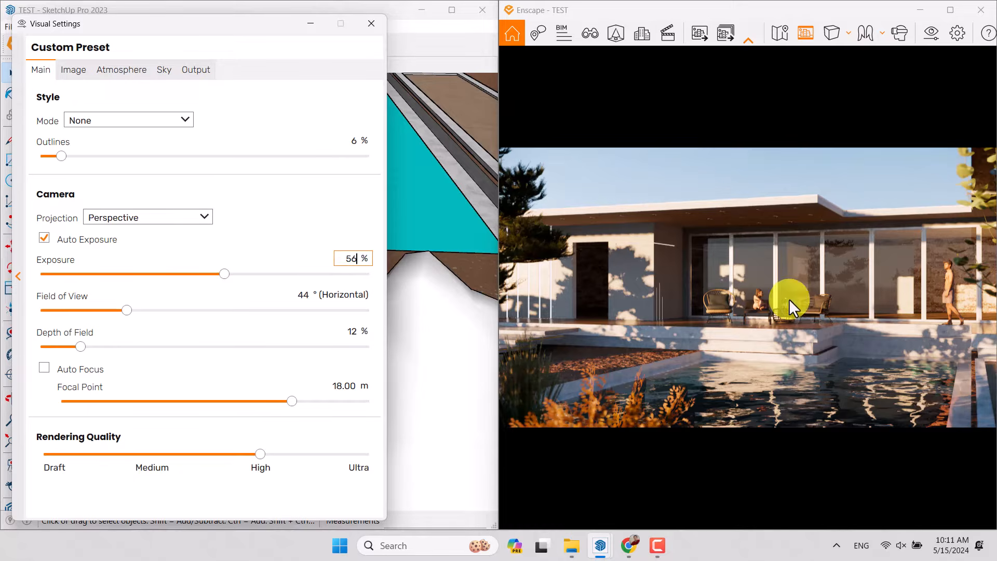
- Set the sun brightness to 50%, review the remaining visual settings and close them
left_click(80, 73)
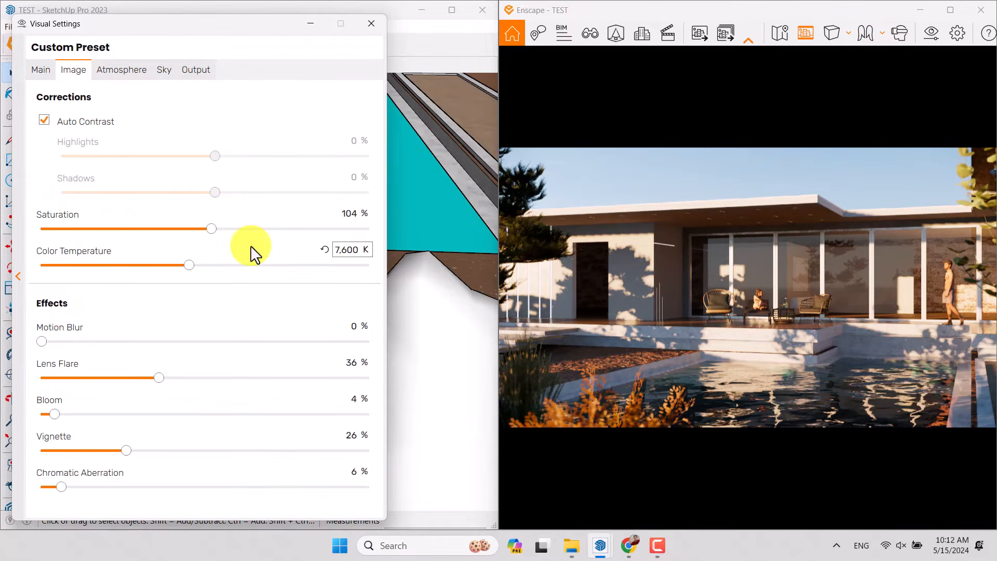
left_click(107, 74)
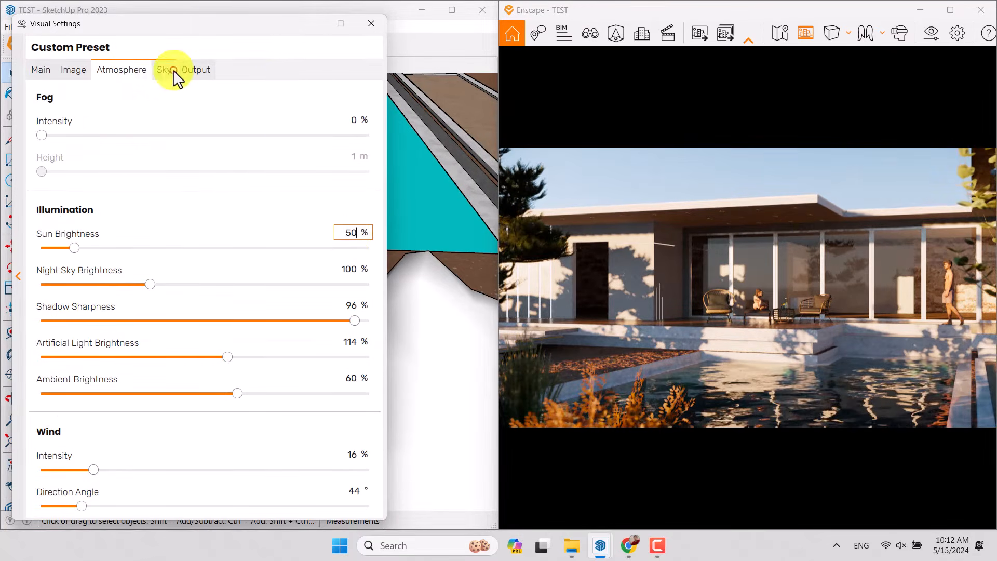
left_click(172, 75)
left_click(210, 78)
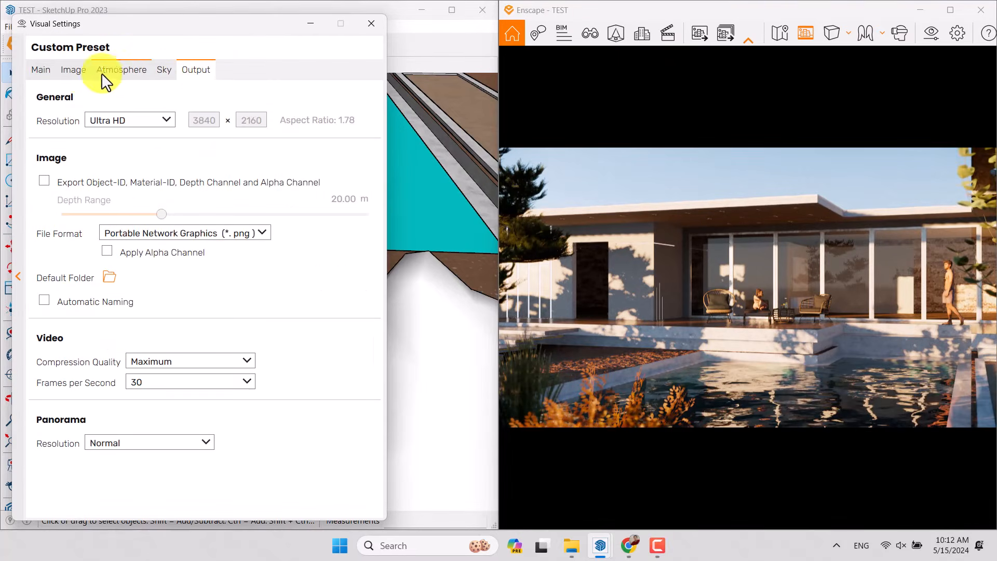
left_click(46, 70)
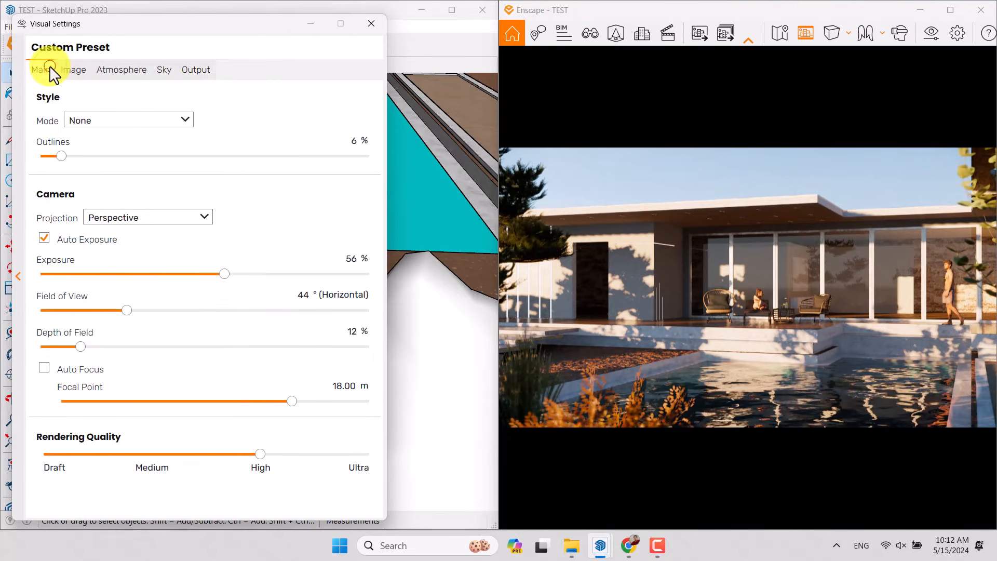
left_click(371, 24)
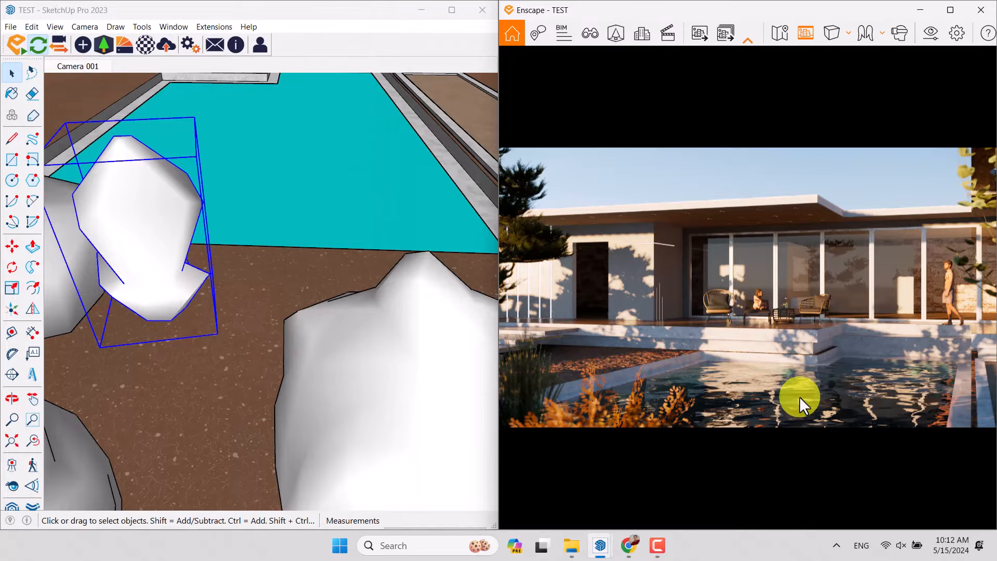
- Override the global wind settings in the pool's 0083_DarkTurquoise water material and set its wind intensity to 6%
scroll(440, 341, "down", 1)
scroll(330, 100, "up", 5)
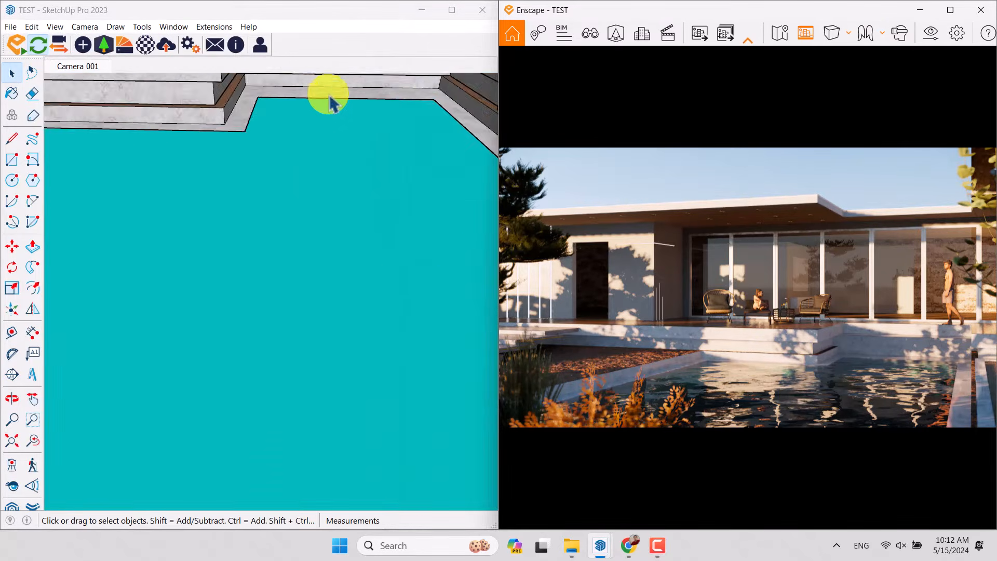
mouse_move(345, 189)
middle_mouse_down()
mouse_move(318, 243)
mouse_move(326, 166)
mouse_move(234, 205)
middle_mouse_up()
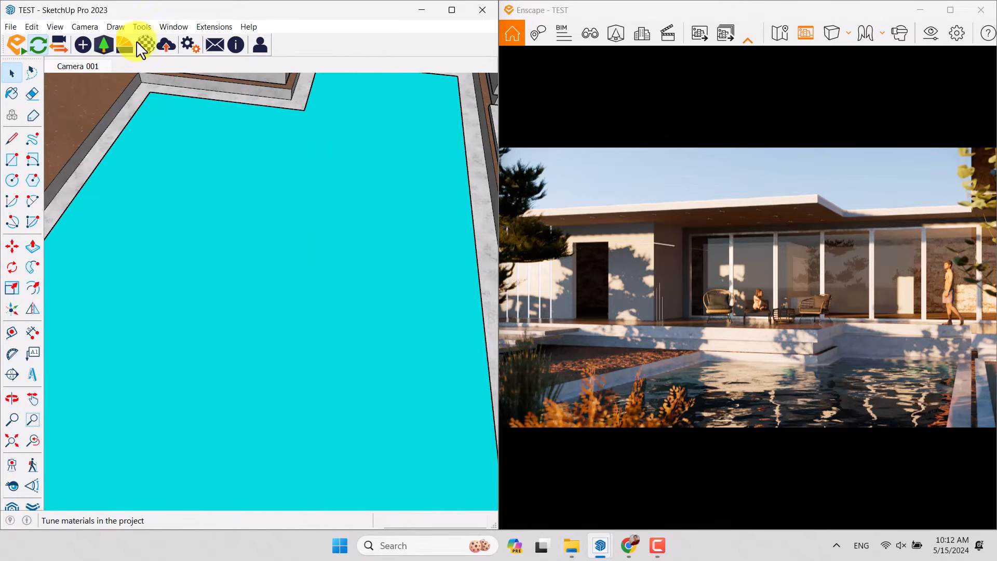
left_click(144, 42)
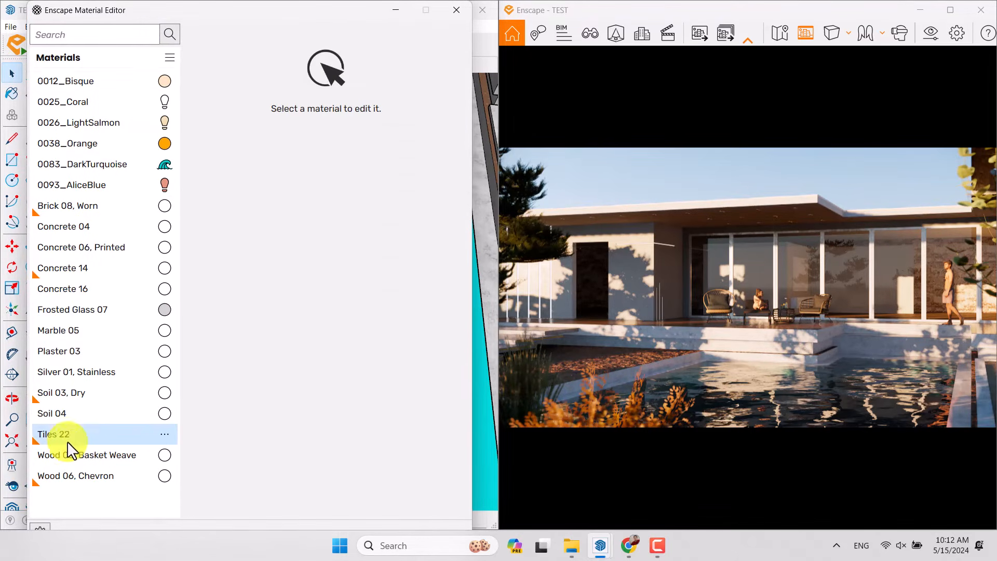
left_click(96, 165)
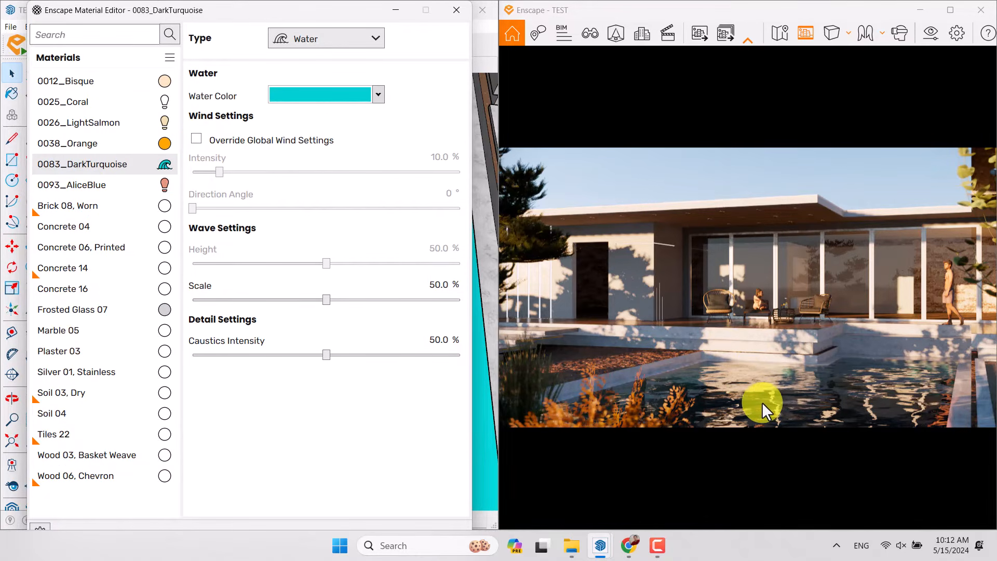
left_click(200, 139)
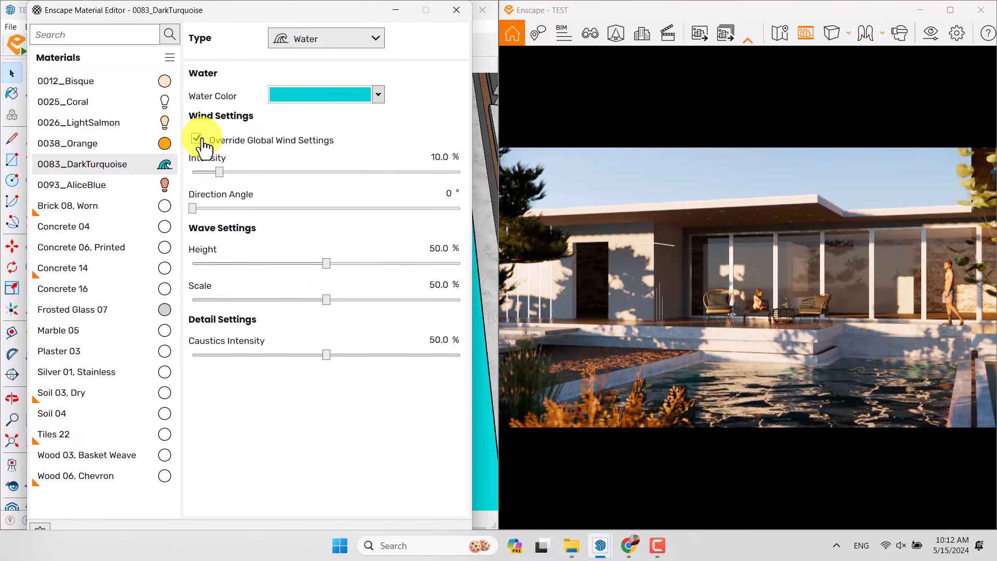
left_click_drag(218, 175, 279, 181)
left_click_drag(302, 185, 315, 190)
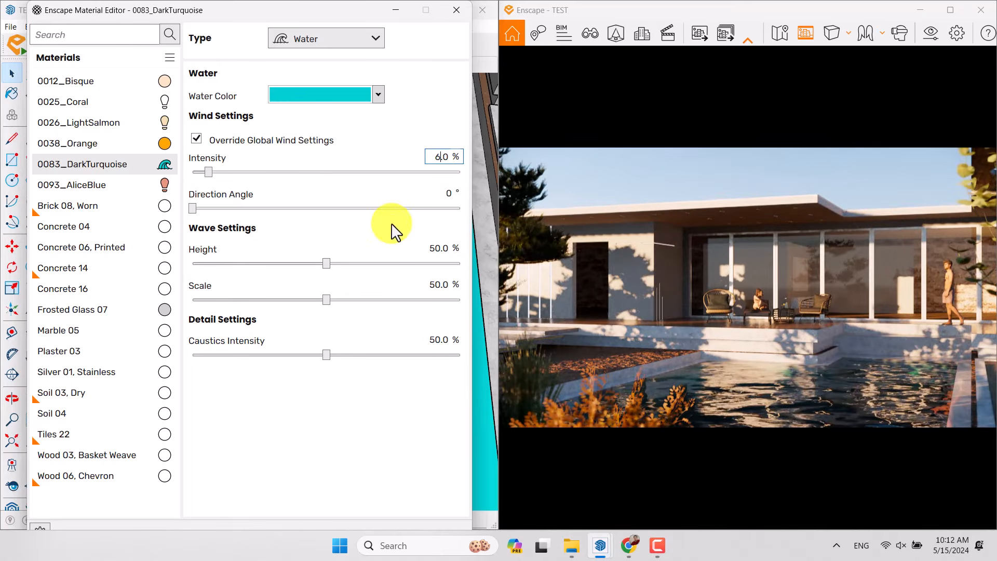
- Set the water's wave height and wave scale to 0%
left_click_drag(324, 262, 215, 263)
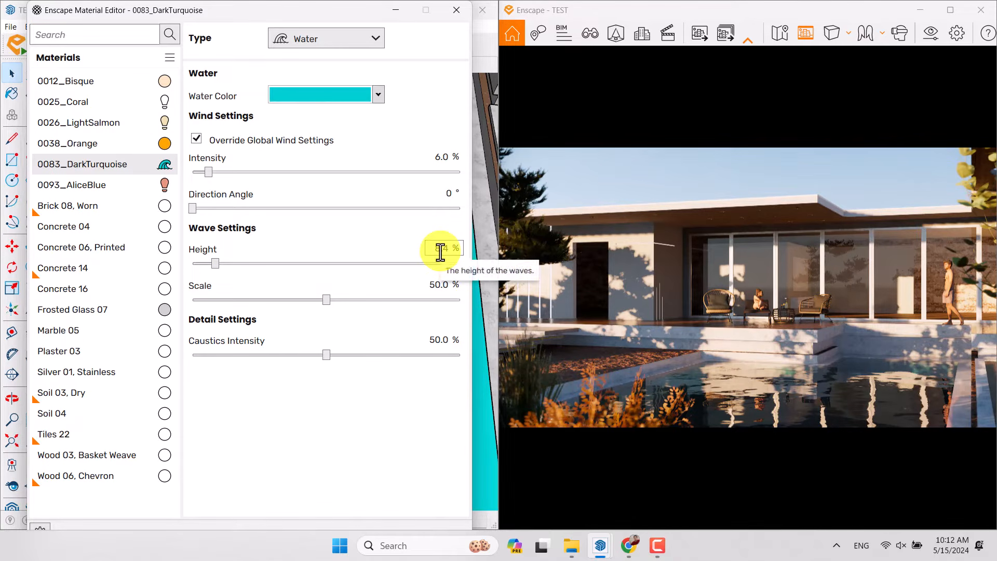
key("Return")
left_click(437, 291)
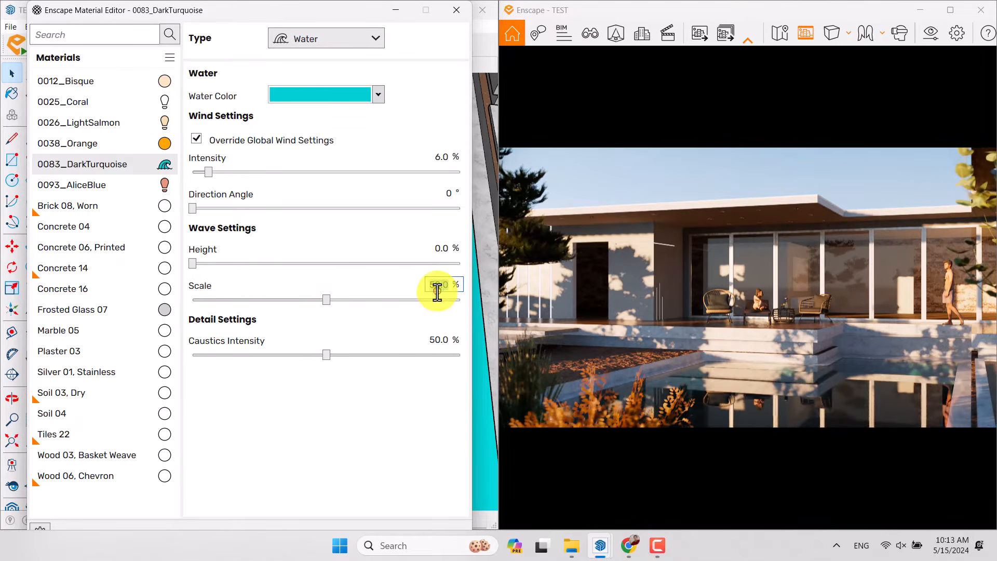
type("0")
key("Return")
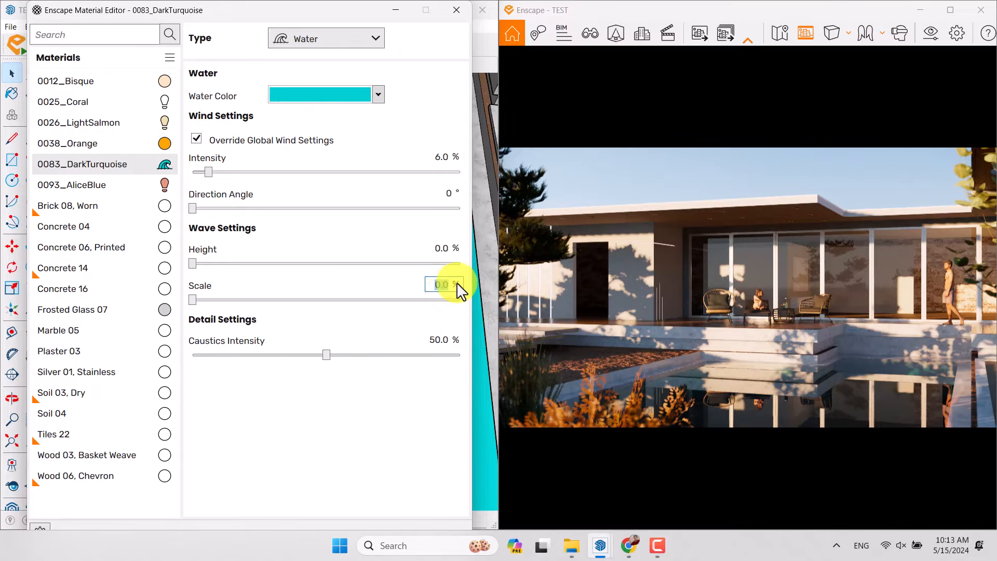
- Raise the water's wave scale and wave height to 3.6% each
type("3.6")
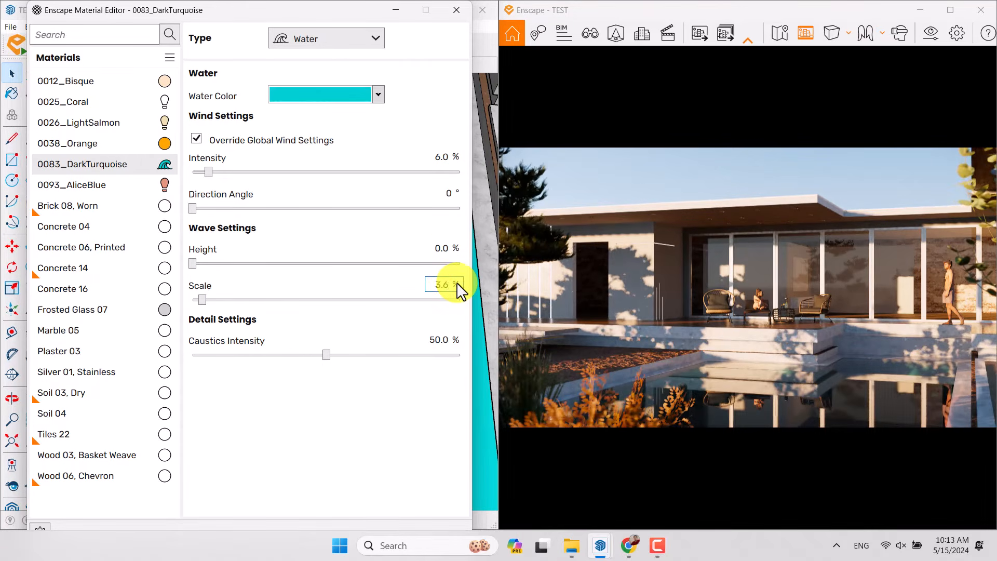
left_click(441, 248)
type("3.6")
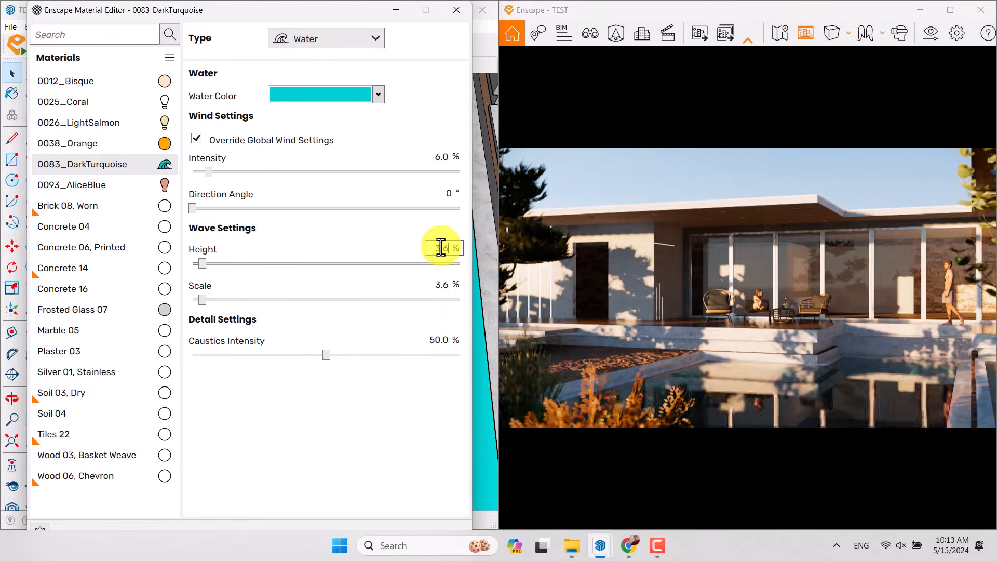
key("Return")
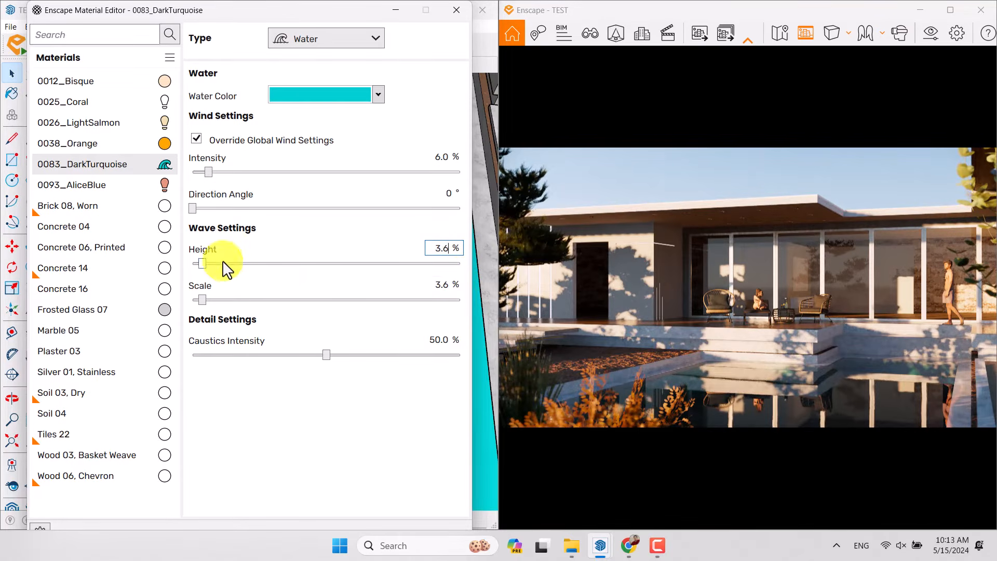
- Set the wave height to 8.6%, wave scale to 10% and caustics intensity to 100%, and make the water color white
left_click_drag(203, 264, 218, 265)
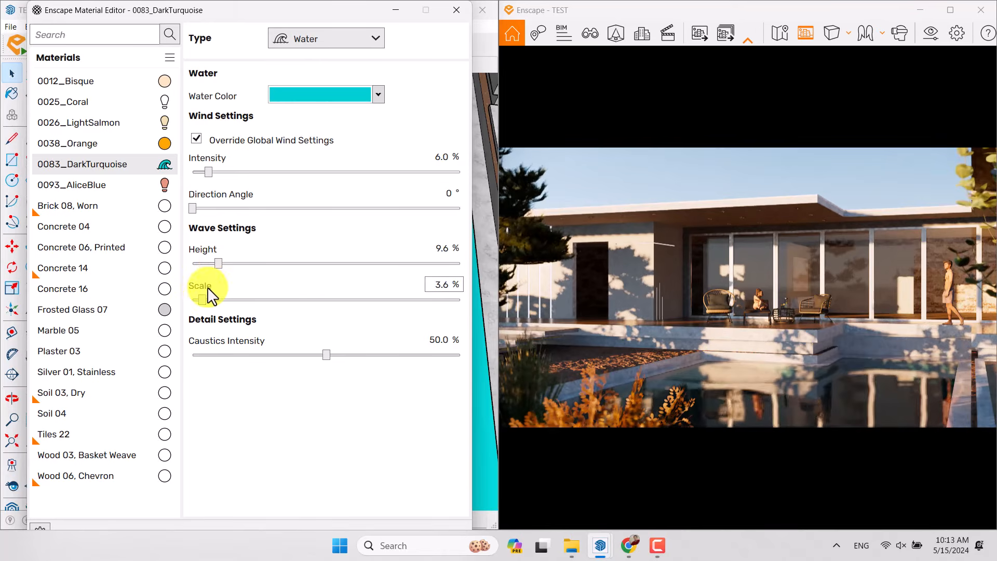
left_click_drag(204, 300, 220, 300)
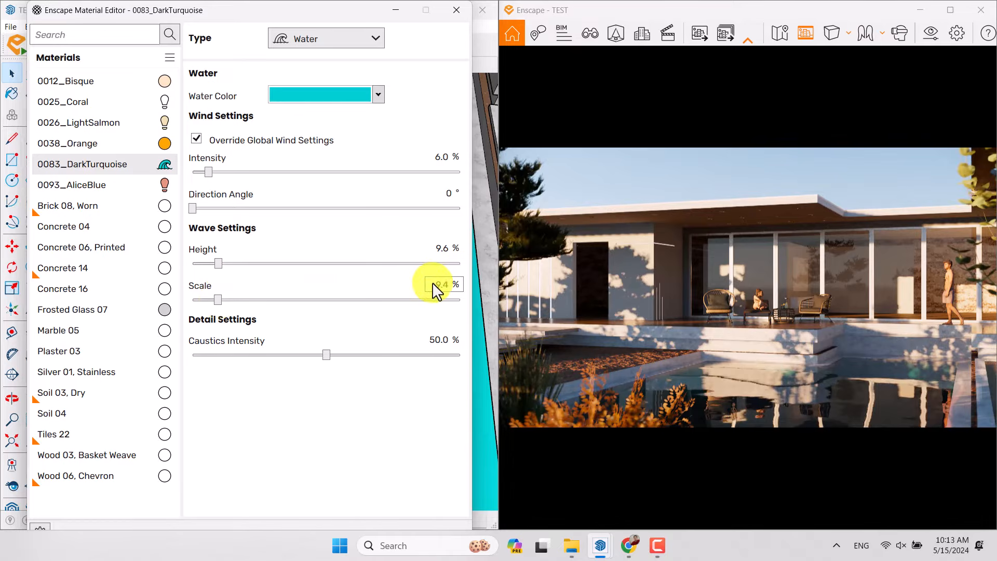
type("10")
key("Return")
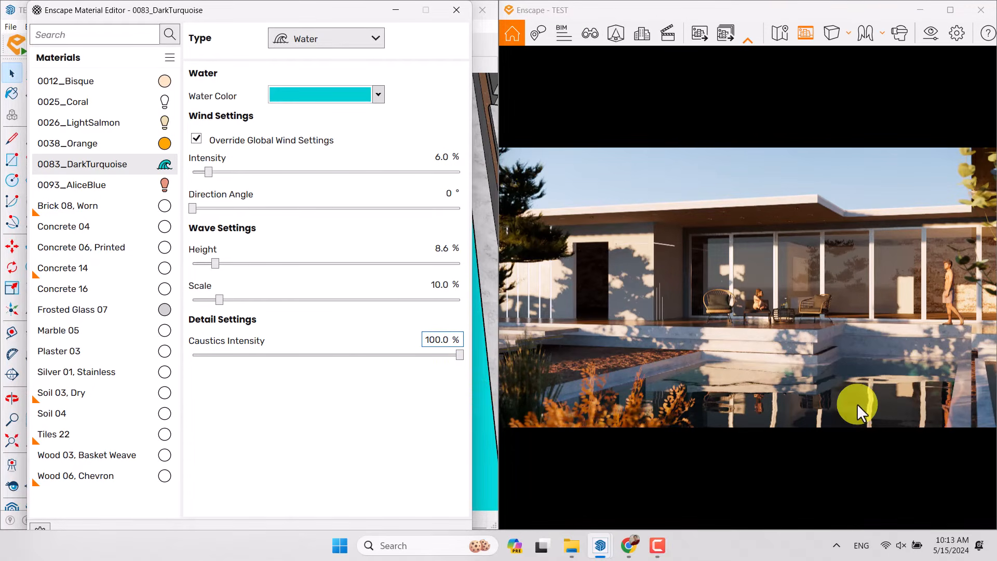
left_click(372, 95)
left_click(391, 158)
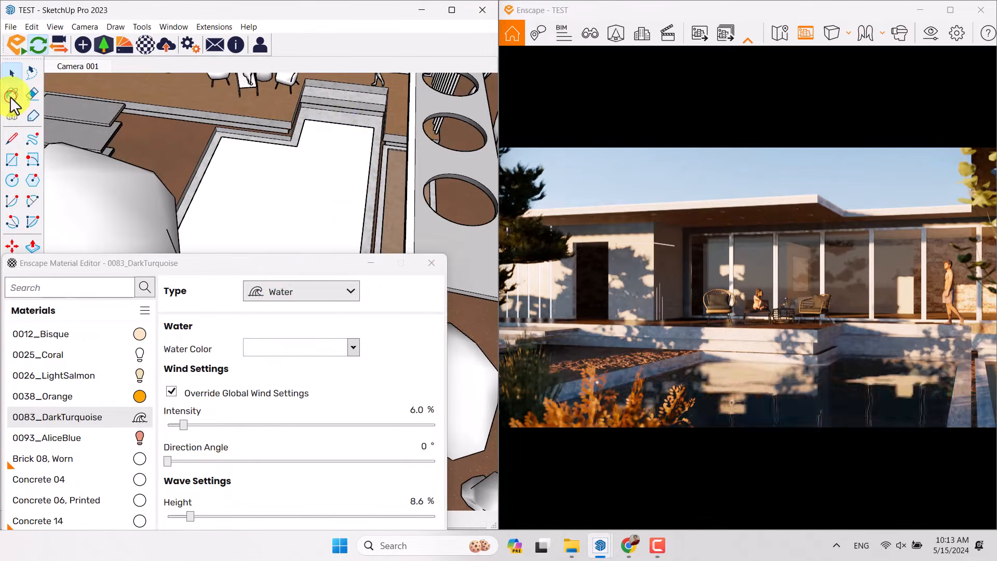
- Sample the 0012_Bisque material from the strip along the roof edge and change its Enscape material type to Self-illuminated
left_click(12, 94)
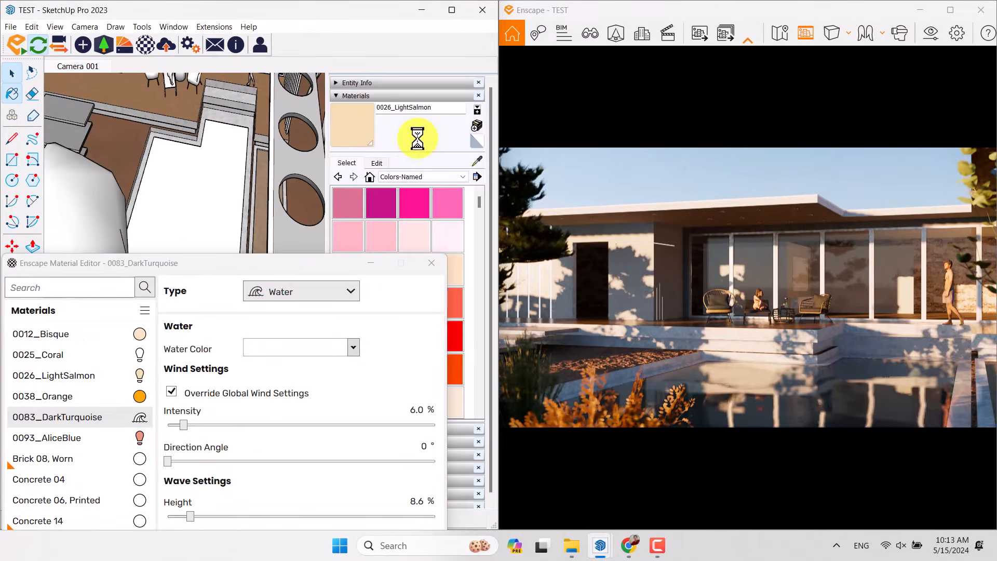
left_click(477, 161)
scroll(184, 121, "up", 4)
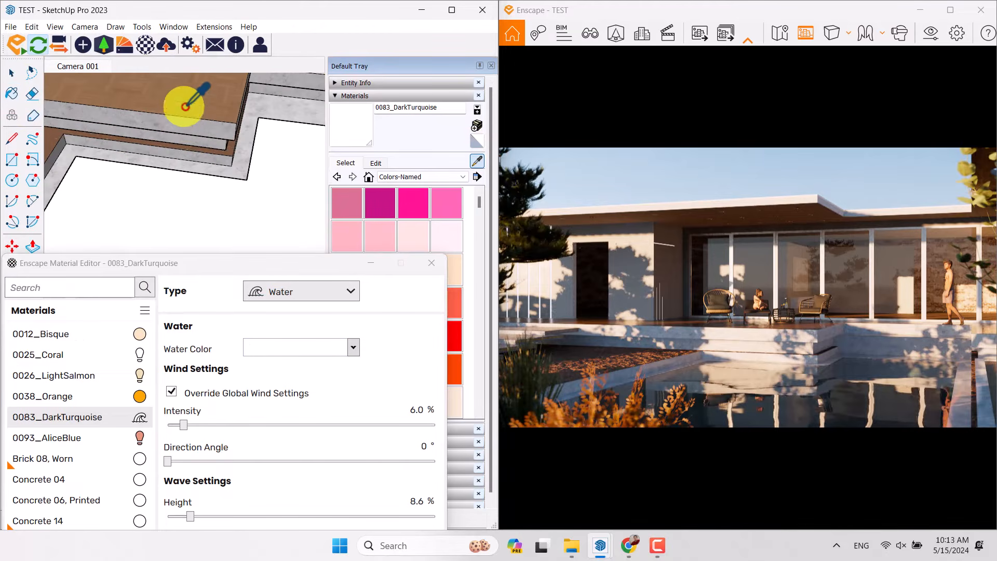
mouse_move(185, 106)
middle_mouse_down("shift")
mouse_move(205, 384)
mouse_move(177, 246)
mouse_move(269, 112)
middle_mouse_up("shift")
scroll(276, 97, "up", 4)
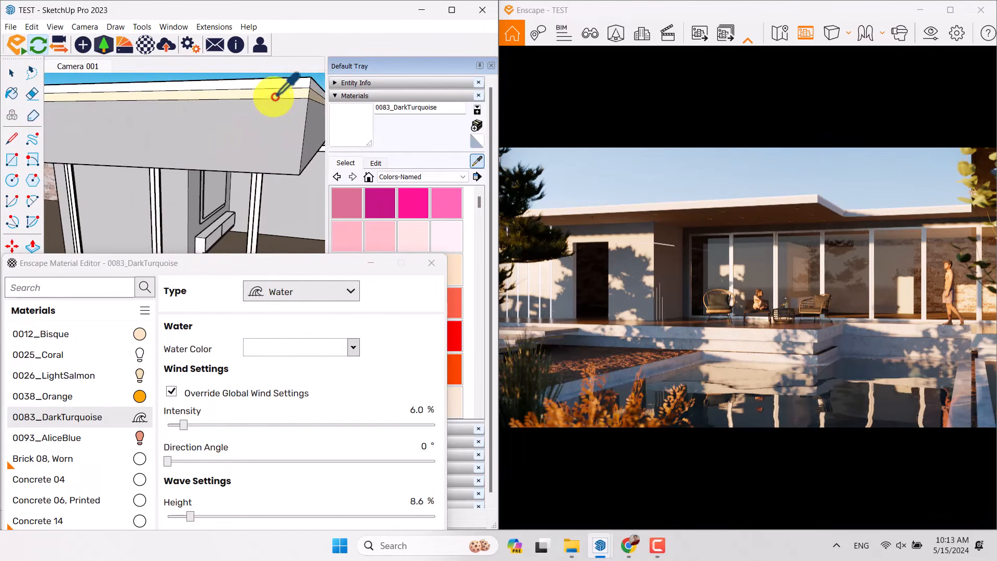
left_click(276, 95)
left_click_drag(275, 270, 246, 115)
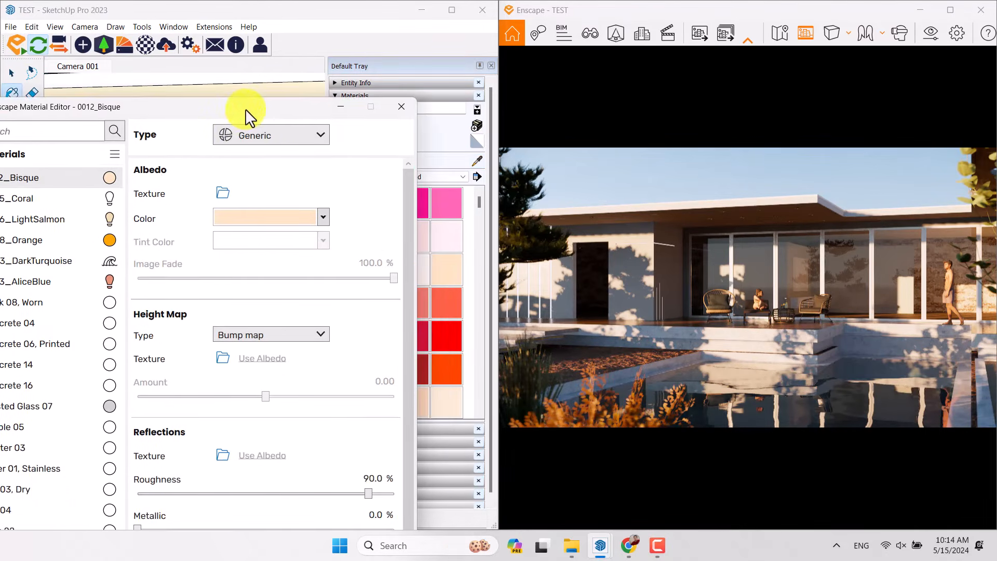
left_click(259, 134)
left_click(266, 259)
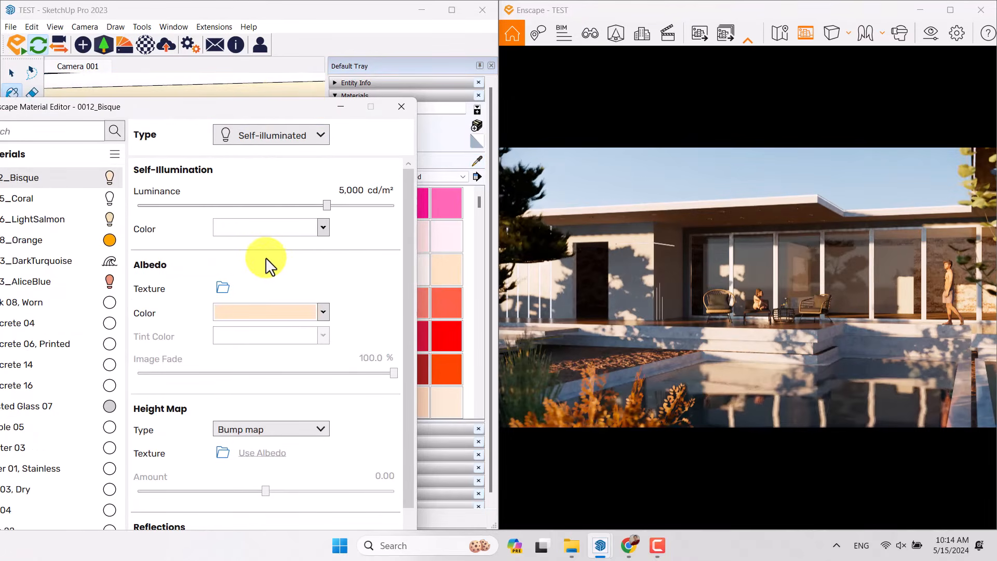
- Set both the self-illumination color and the albedo color of 0012_Bisque to red
left_click(311, 228)
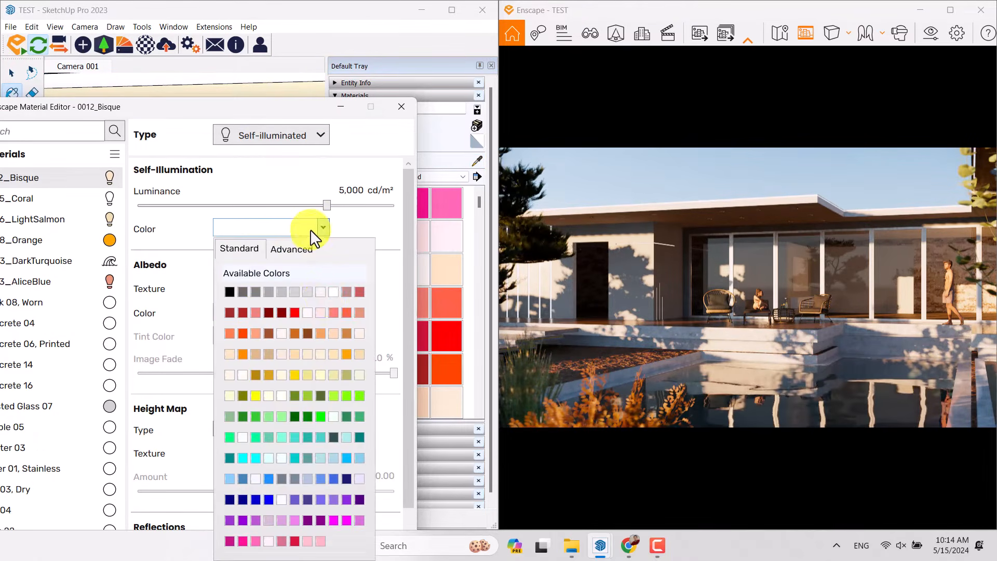
left_click(295, 312)
left_click(323, 312)
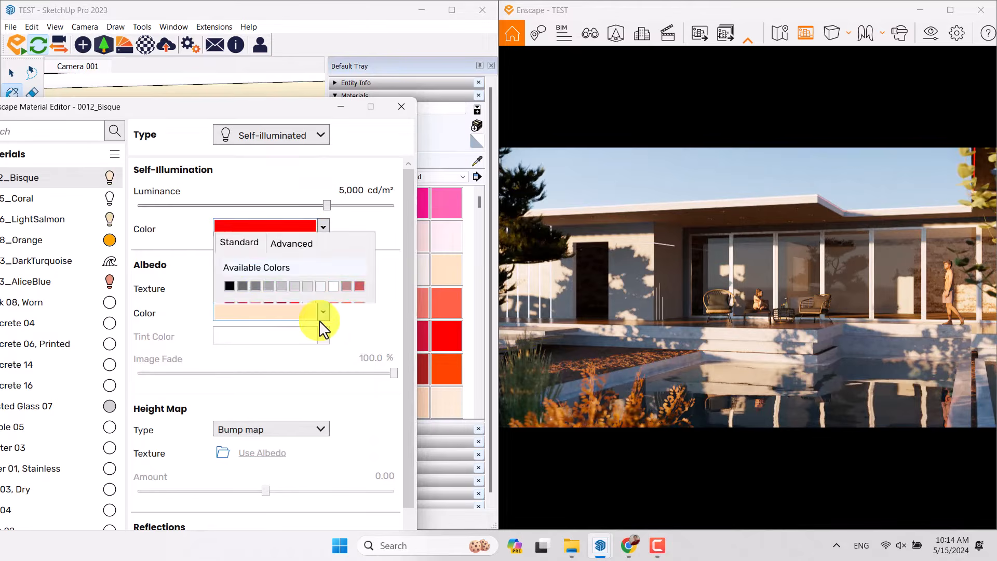
left_click(292, 82)
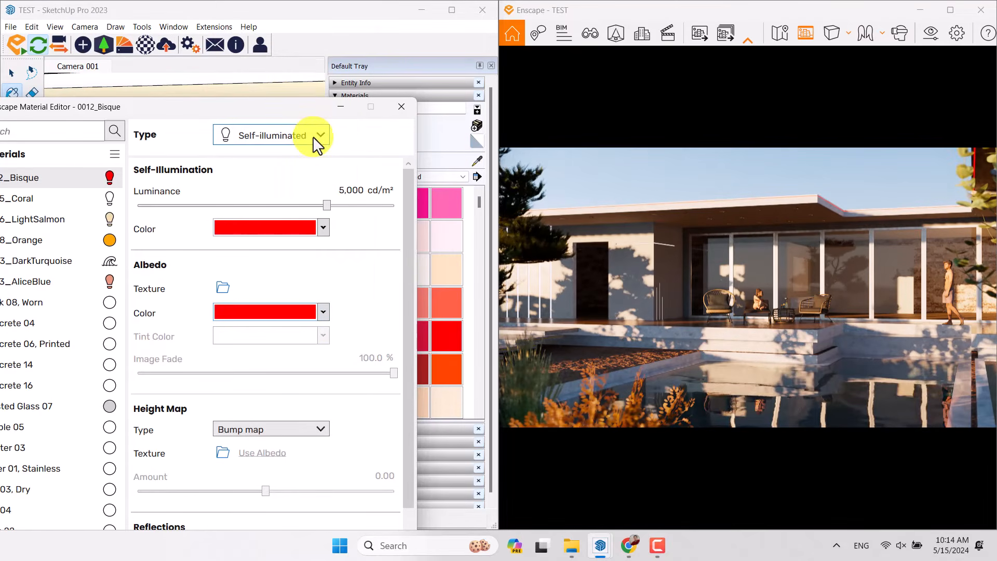
- Change the self-illumination color of 0012_Bisque to turquoise and its albedo color to a darker sea green
left_click(299, 227)
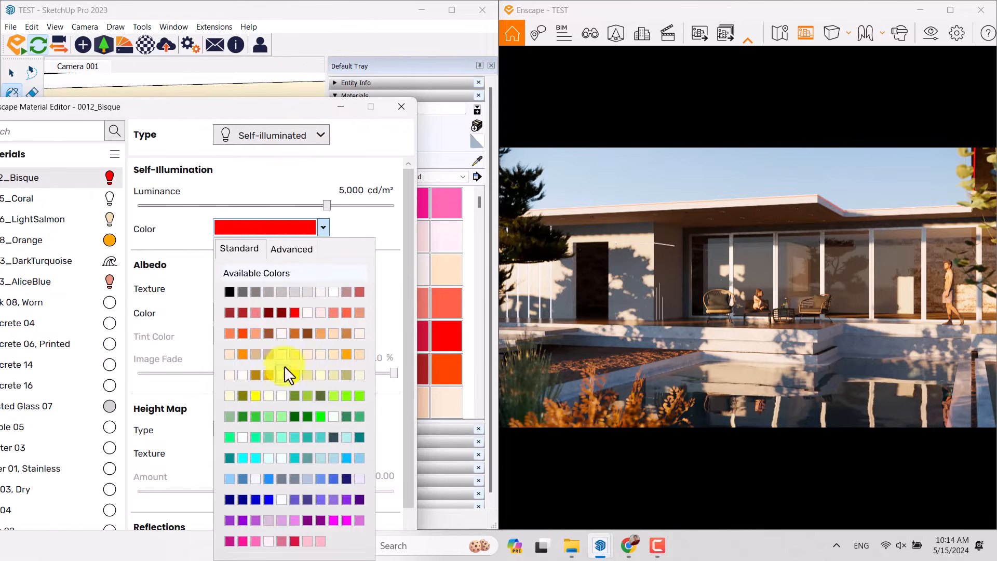
left_click(320, 438)
left_click(322, 311)
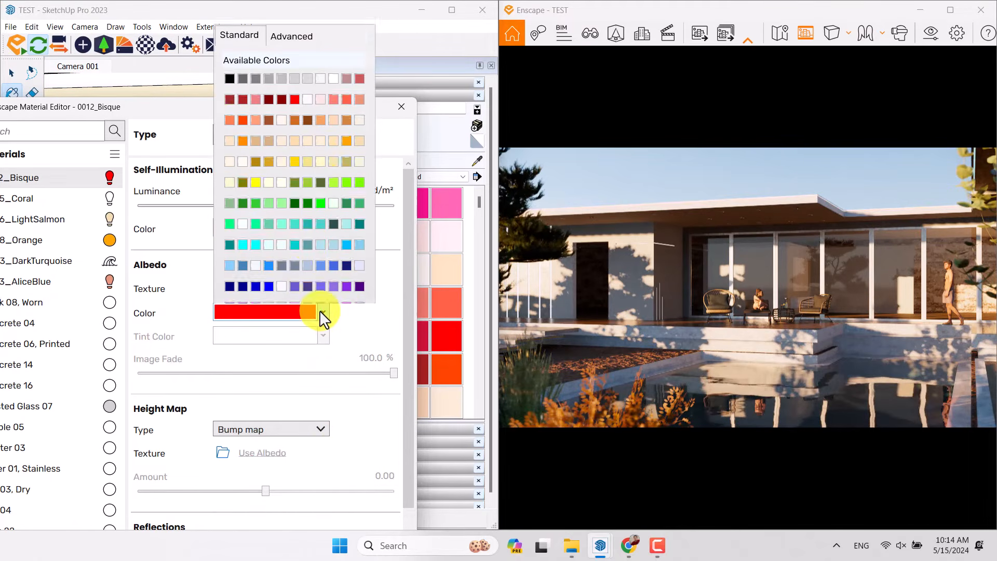
left_click(310, 207)
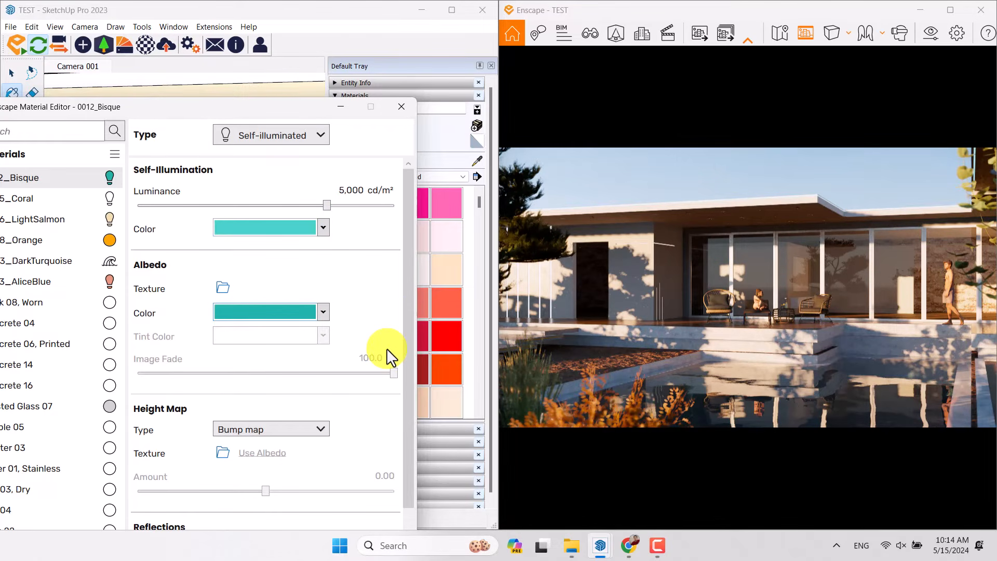
- Make the self-illumination and albedo colors of 0012_Bisque white, set its luminance to 6,000 cd/m² and close the material editor
left_click(323, 224)
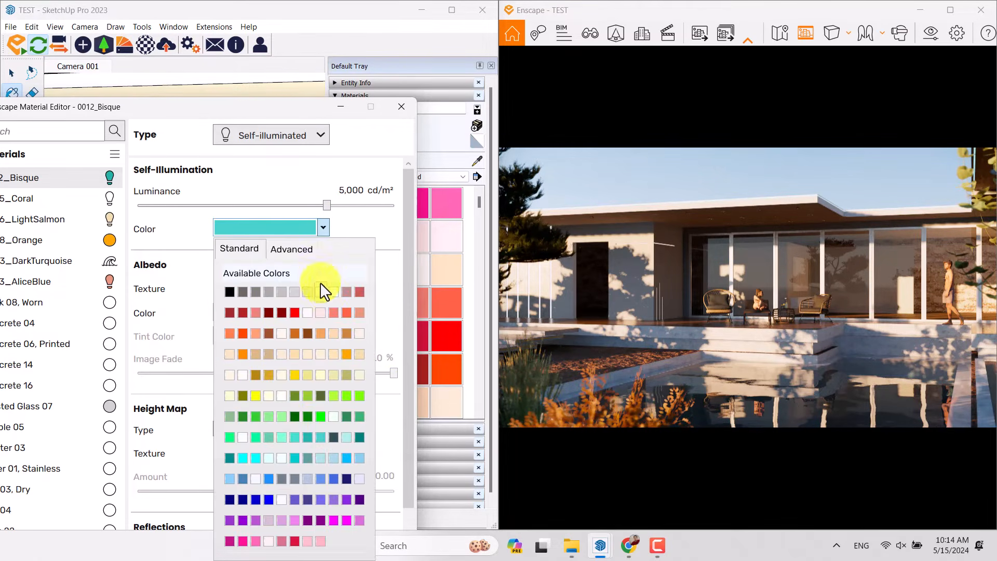
left_click(323, 291)
left_click(323, 312)
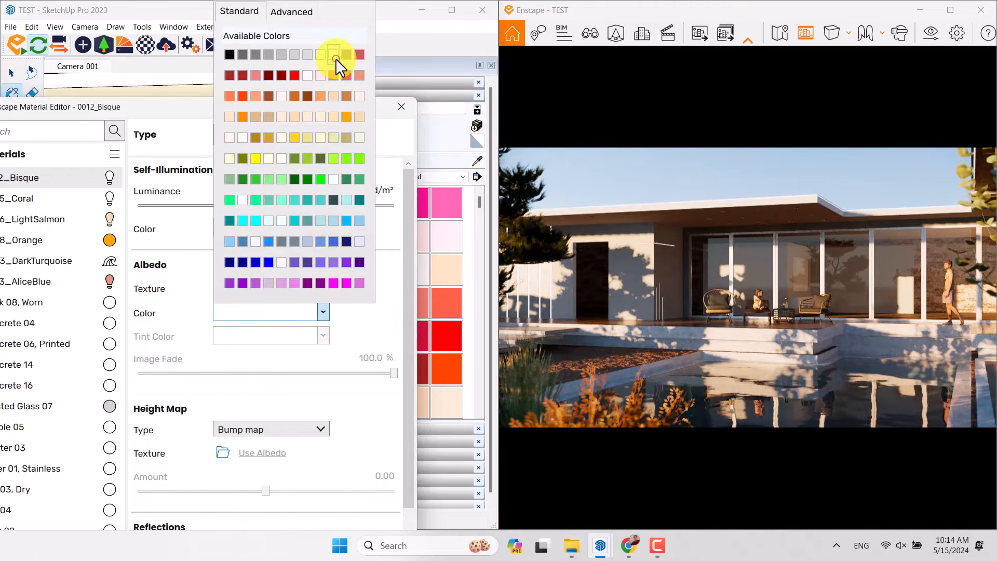
left_click(335, 58)
double_click(351, 188)
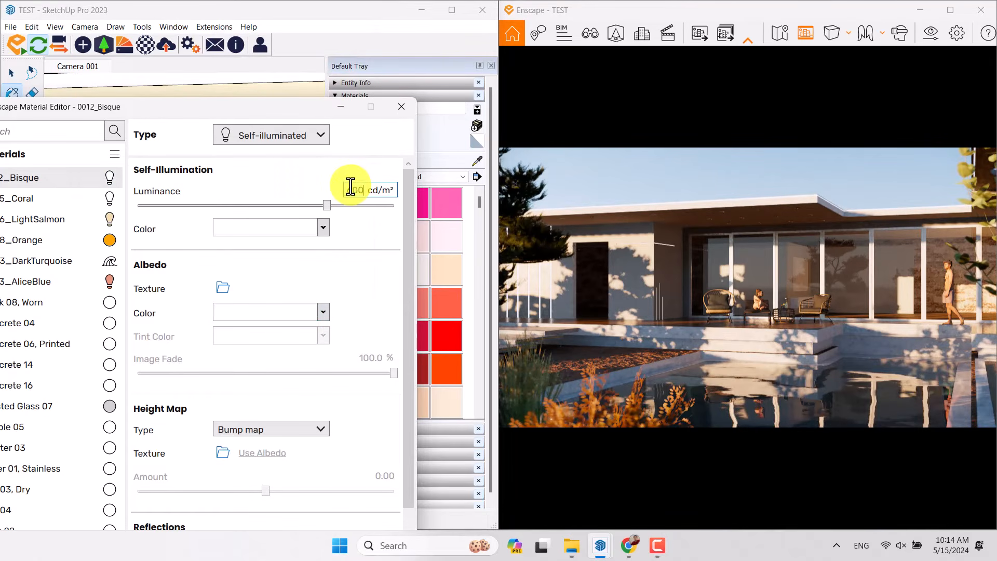
type("6000")
key("Return")
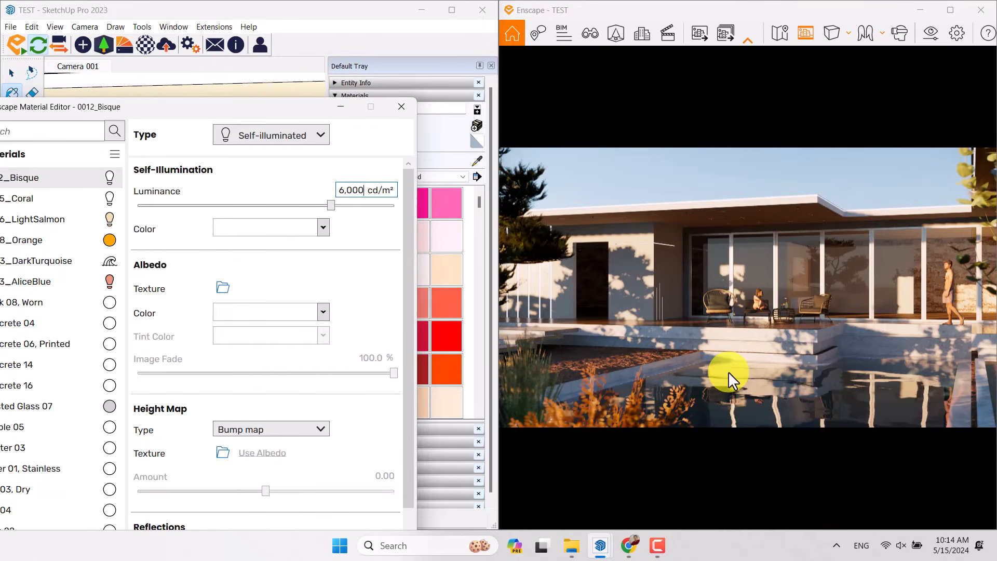
left_click(402, 107)
scroll(183, 268, "down", 10)
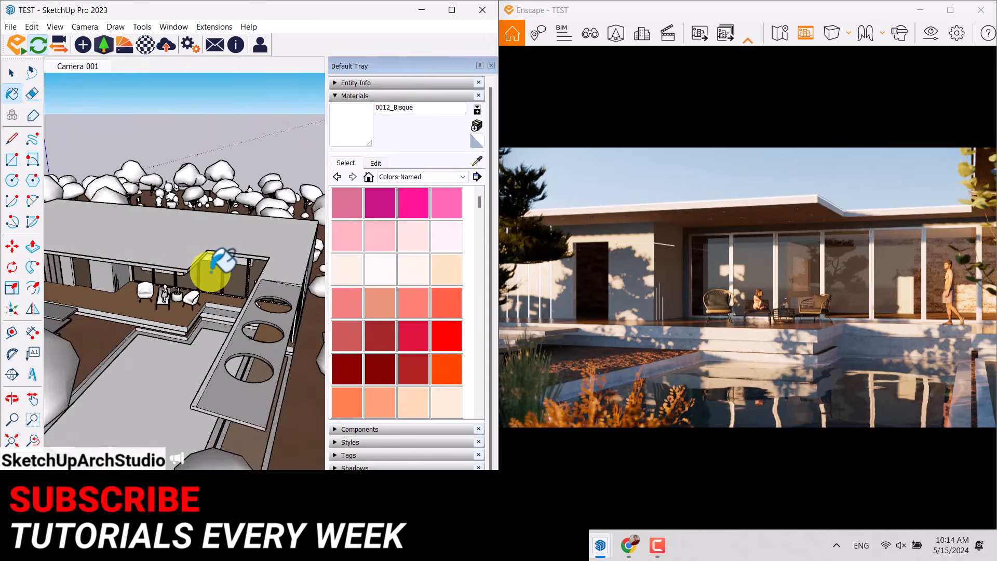
- Maximize the Enscape window, open the Asset Library and restrict it to the vegetation category
left_click(955, 11)
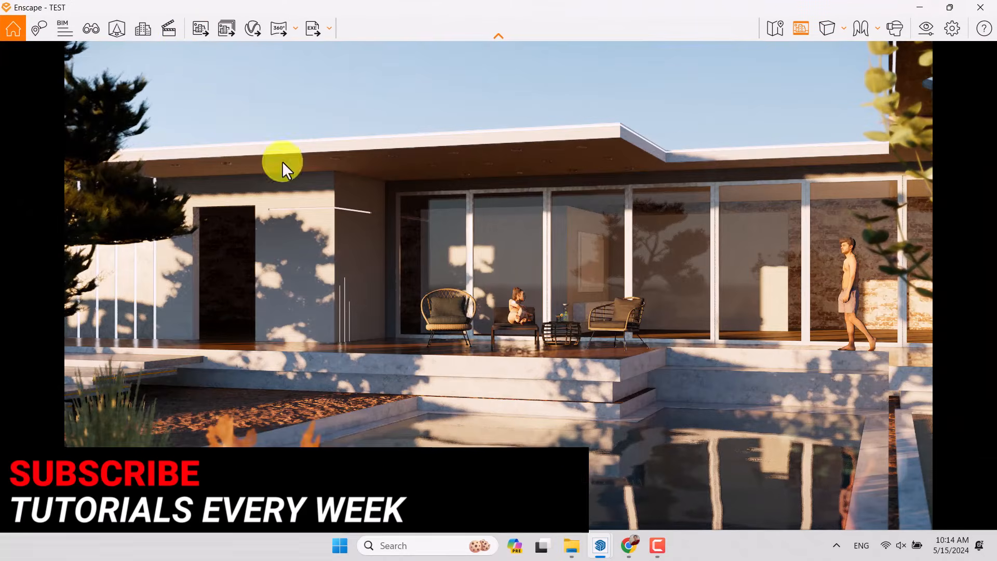
left_click(117, 27)
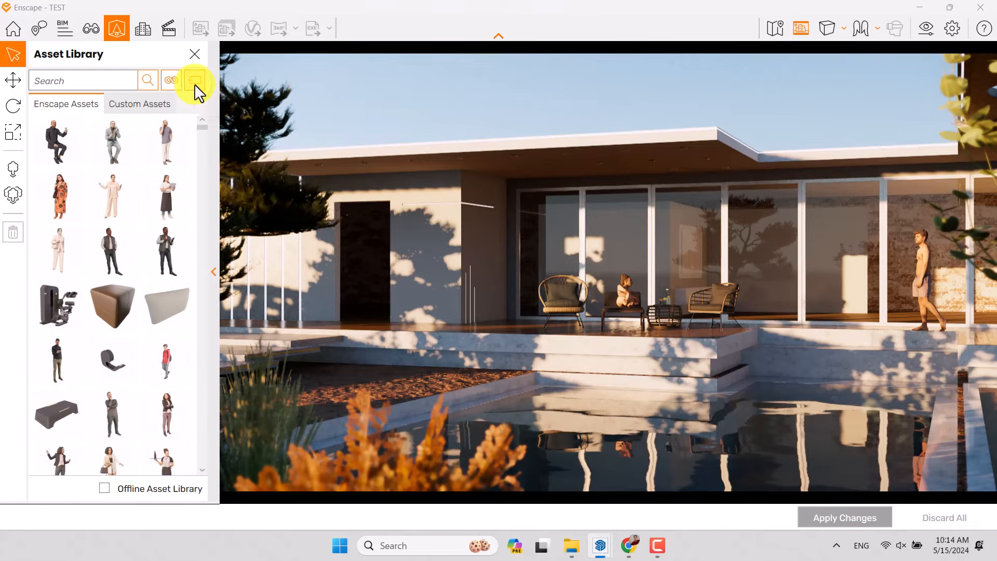
left_click(194, 83)
scroll(224, 186, "down", 1)
scroll(223, 186, "down", 2)
left_click(176, 82)
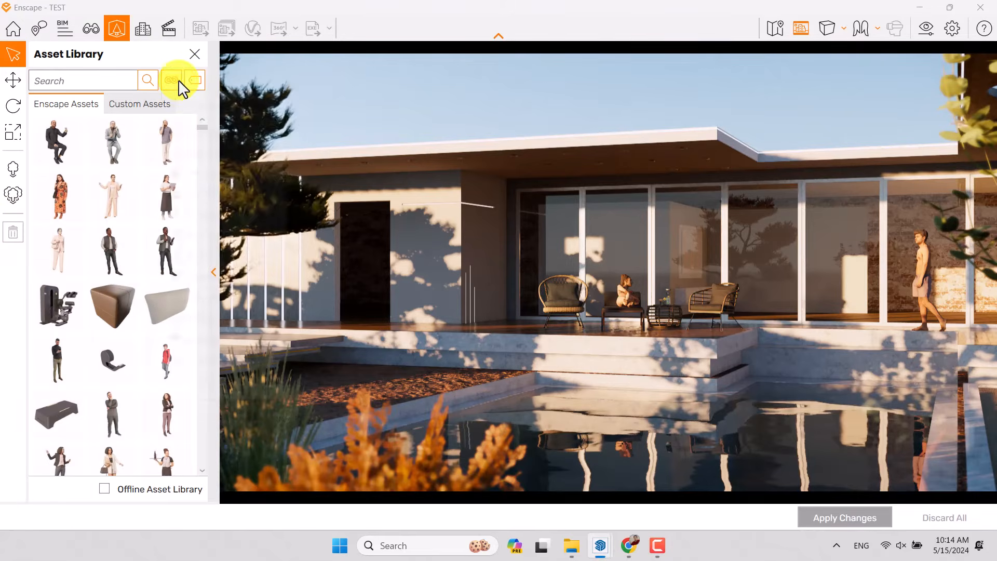
left_click(208, 340)
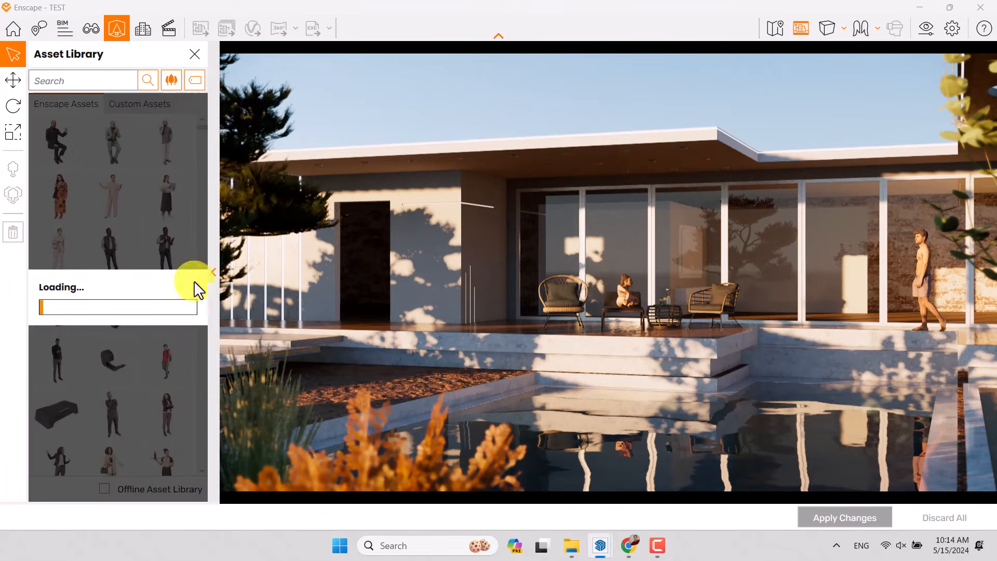
- Filter the vegetation assets by the Groundcover tag
left_click(194, 80)
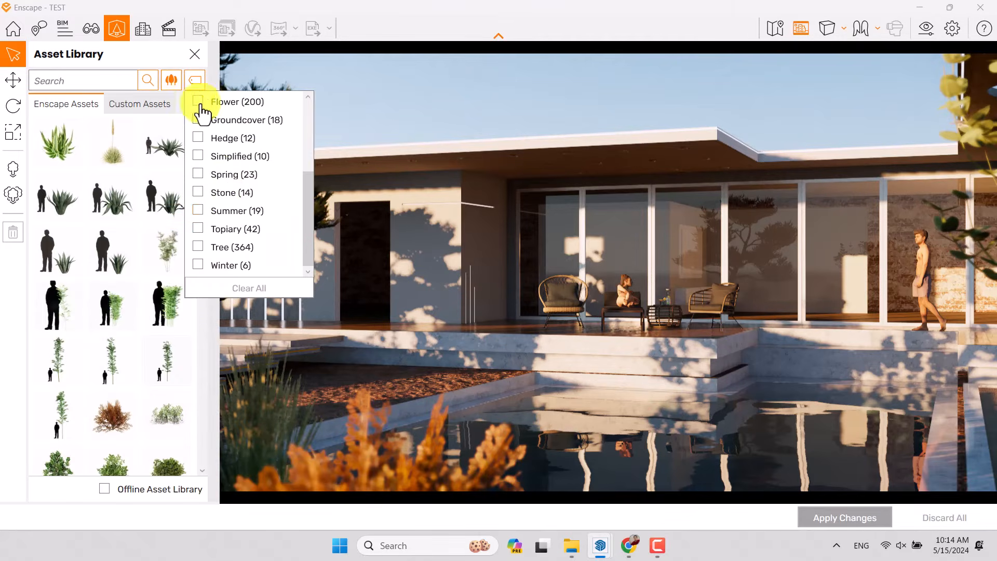
scroll(227, 257, "up", 1)
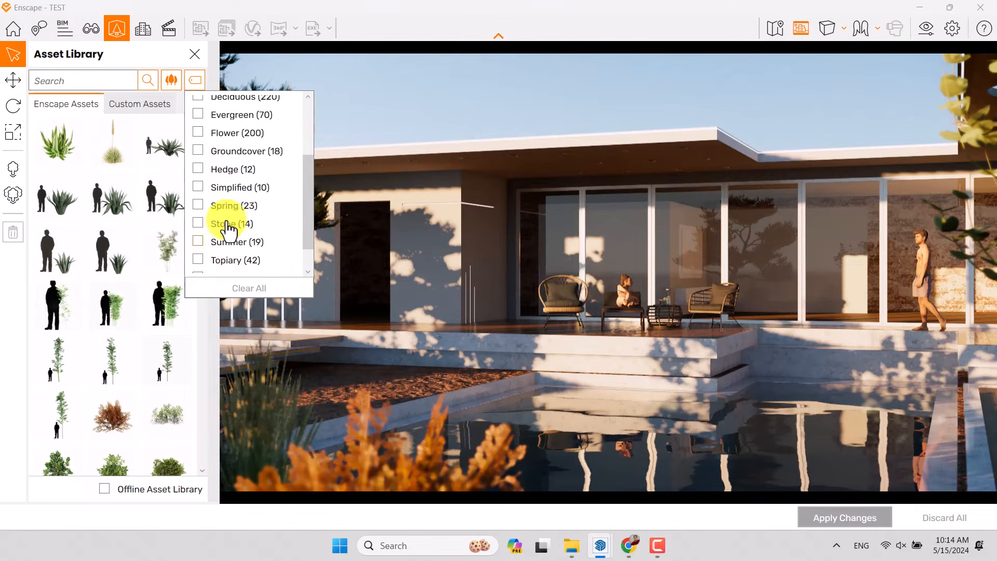
left_click(199, 153)
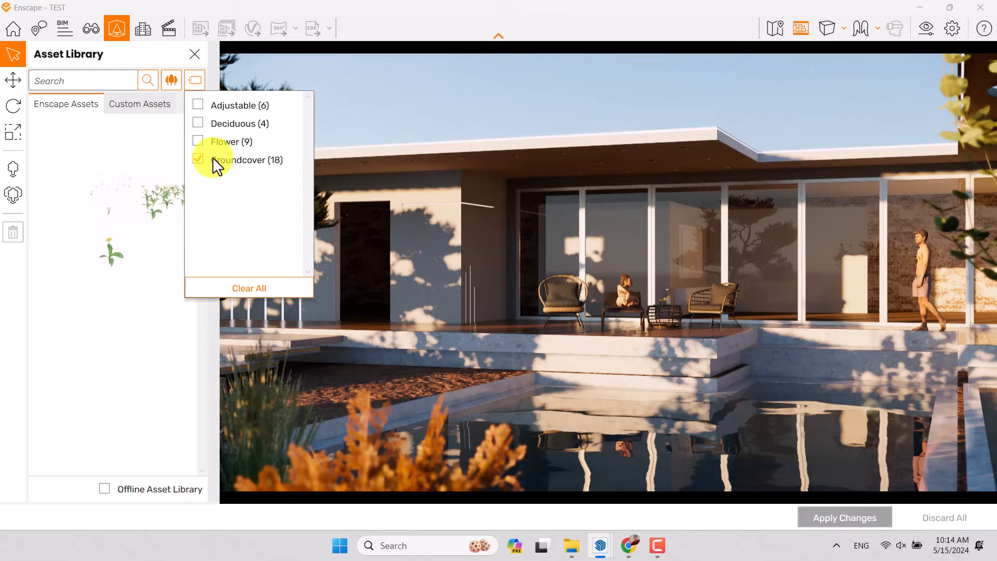
left_click(13, 194)
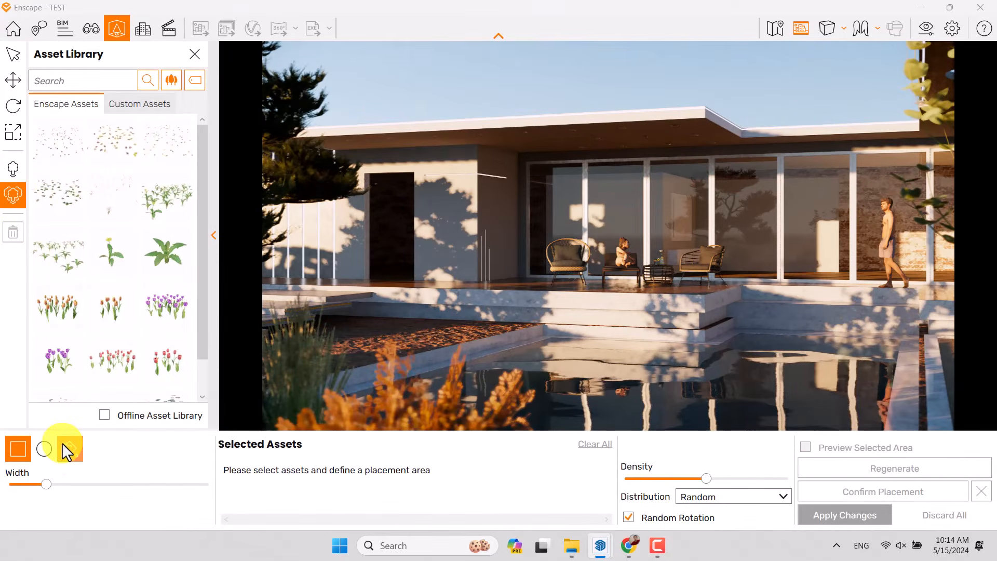
left_click(66, 449)
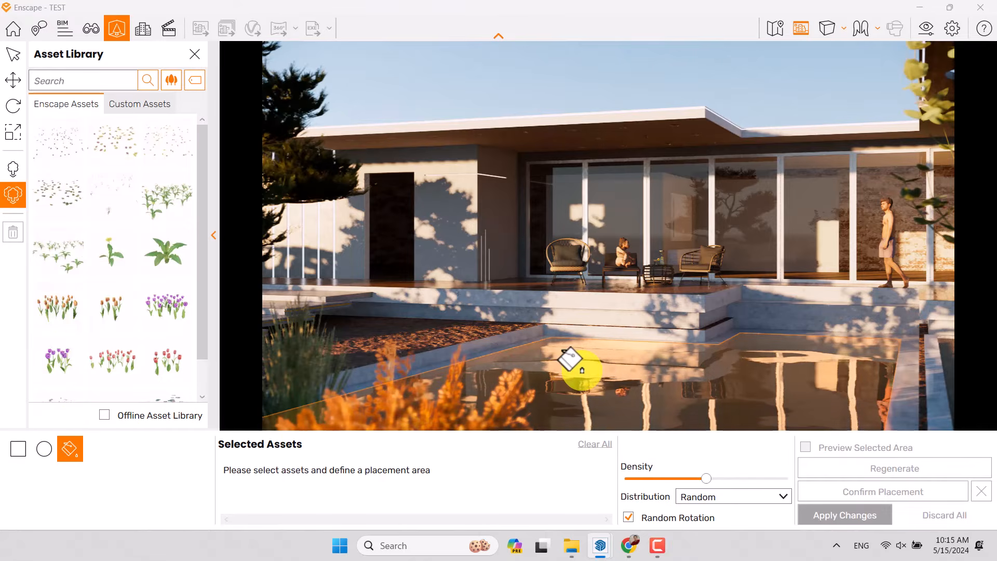
scroll(171, 205, "down", 1)
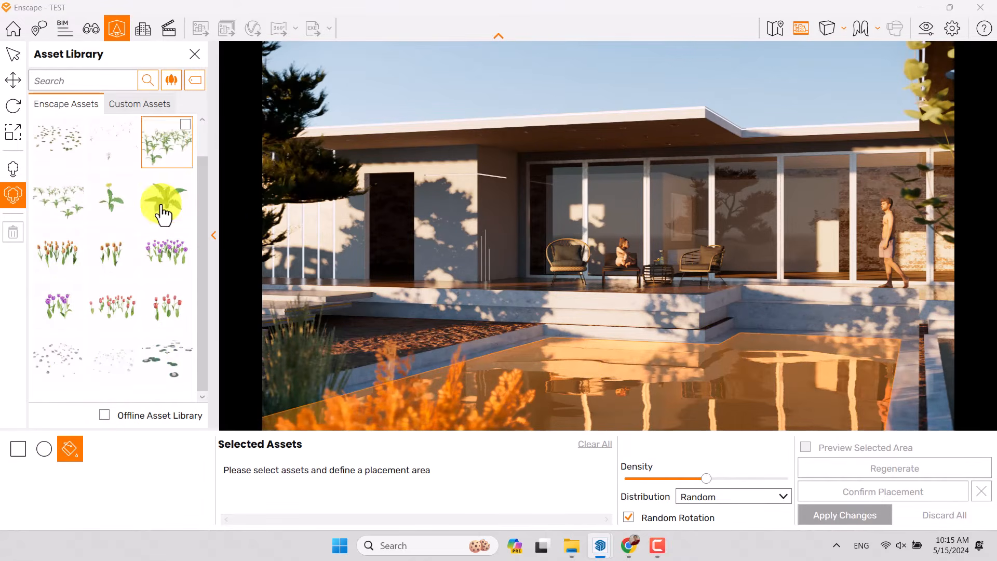
left_click(164, 365)
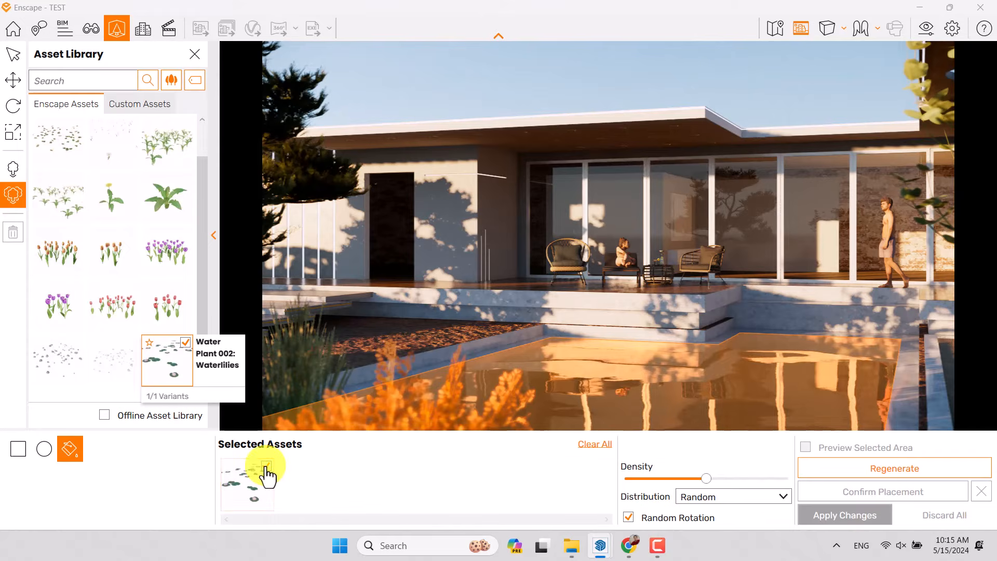
- Place Water Plant 002: Waterlilies at several spots on the pool surface as single assets and apply the changes
left_click(13, 168)
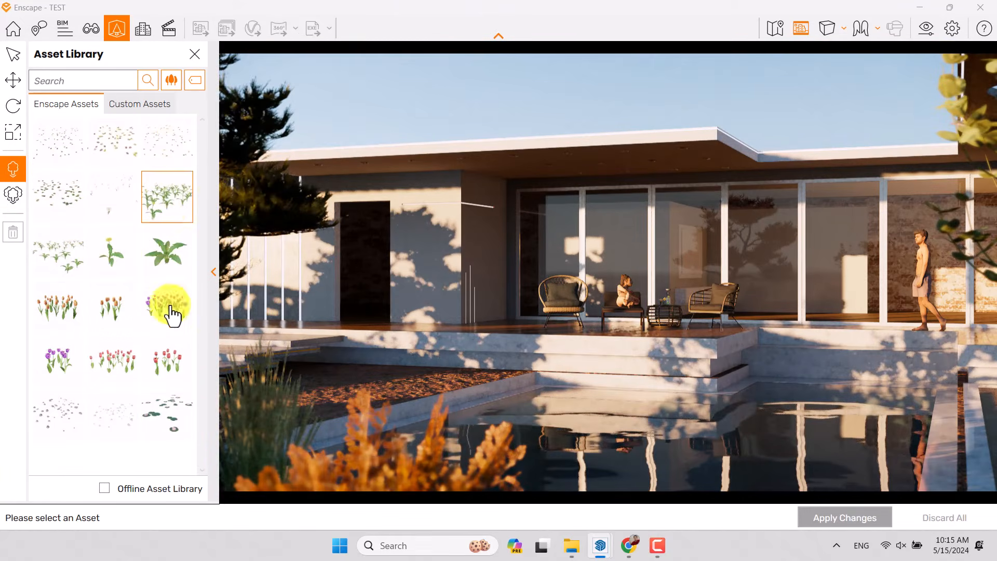
left_click(176, 411)
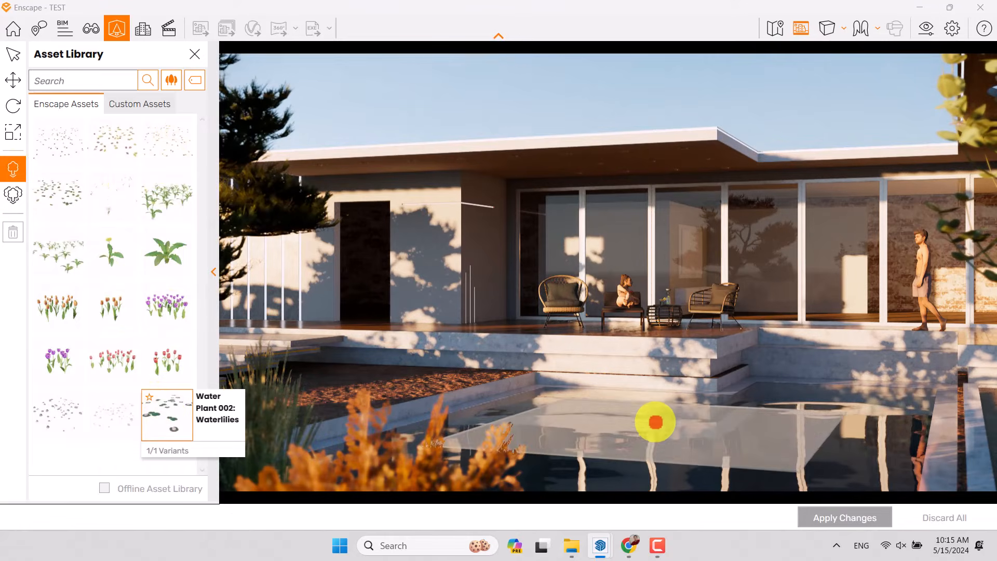
left_click(656, 418)
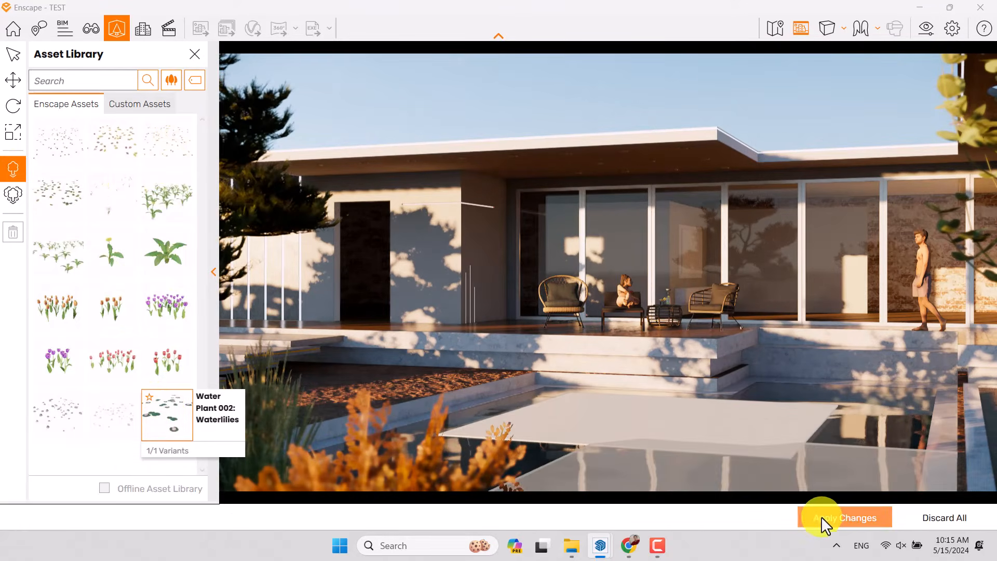
left_click(822, 516)
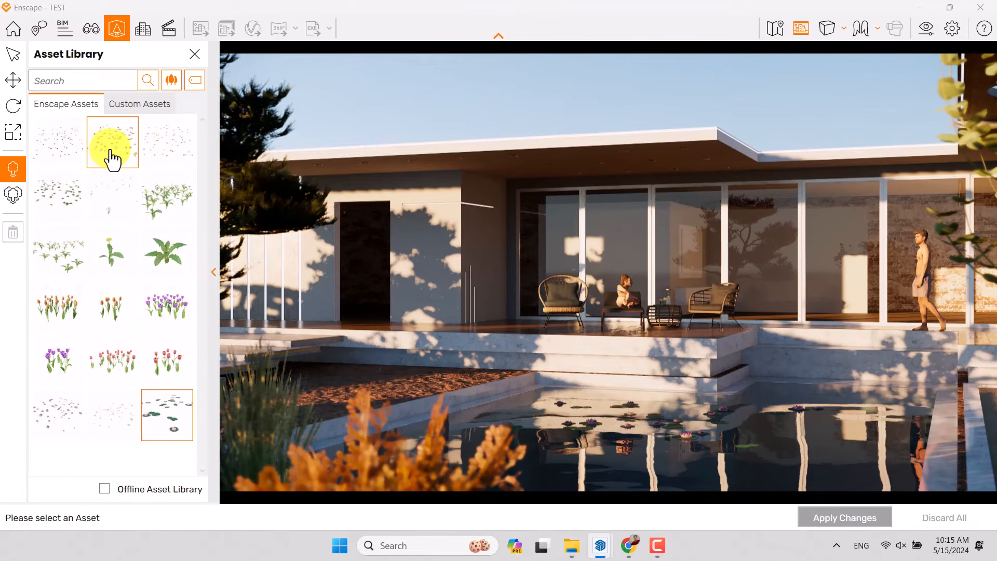
- Place the scattered-leaf groundcover asset on the soil bed beside the pool and on the water, apply the changes and close the Asset Library
left_click(56, 194)
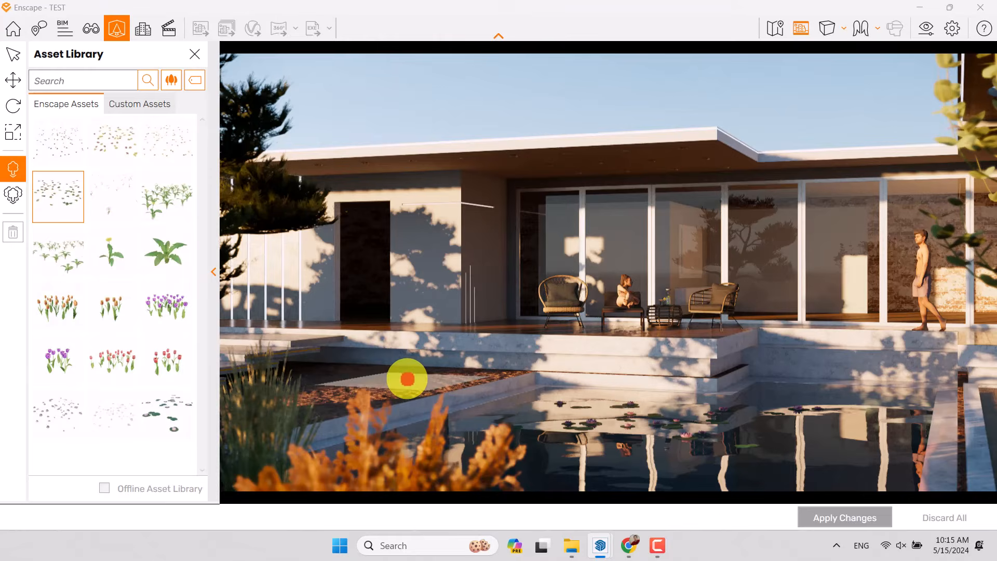
left_click(425, 386)
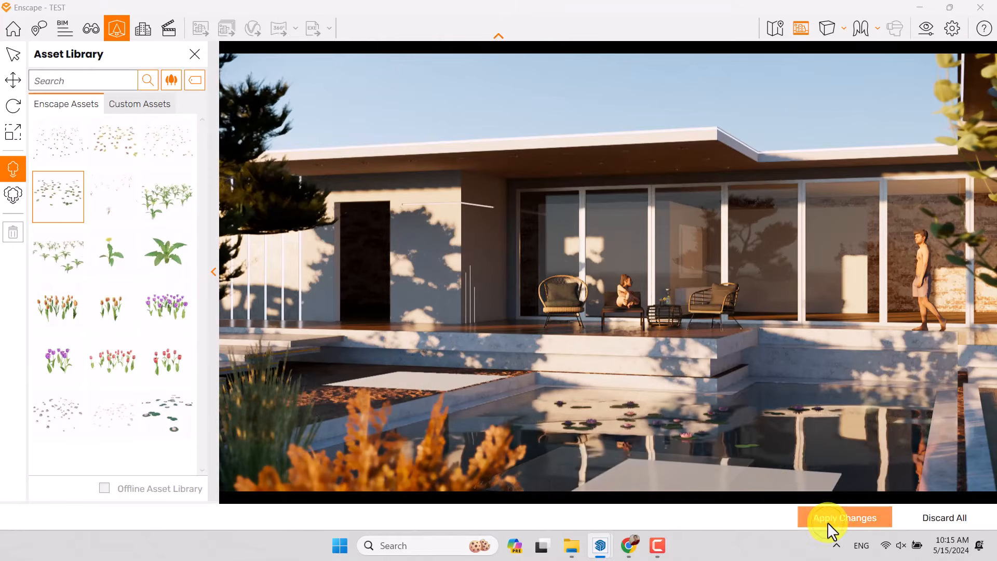
left_click(827, 522)
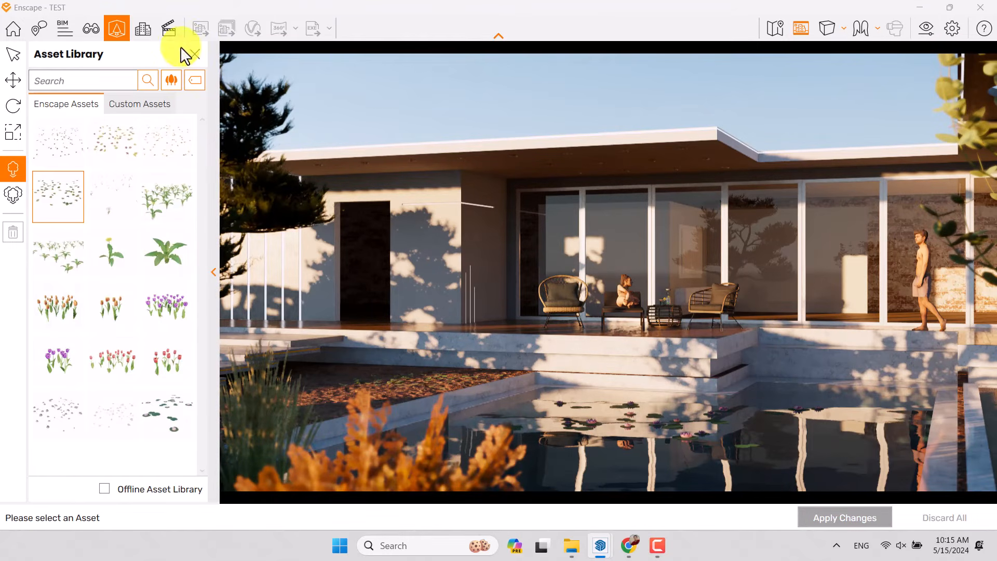
left_click(195, 54)
- Restore the side-by-side SketchUp and Enscape layout and open the window glass material Frosted Glass 07 in the Enscape Material Editor
mouse_move(527, 23)
left_mouse_down()
mouse_move(767, 108)
mouse_move(990, 247)
left_mouse_up()
scroll(195, 285, "up", 3)
scroll(249, 224, "up", 3)
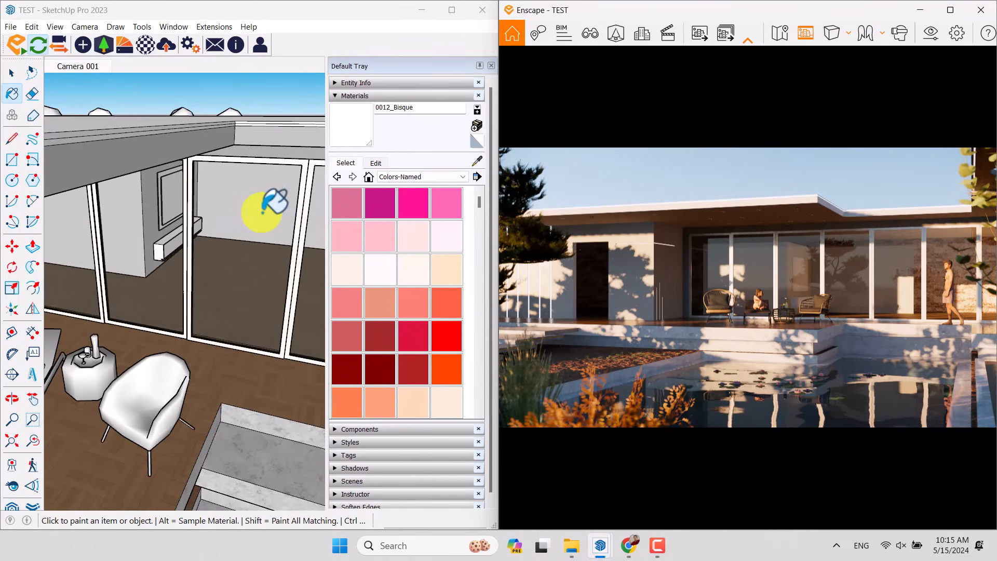
mouse_move(232, 232)
middle_mouse_down()
mouse_move(227, 218)
mouse_move(163, 195)
middle_mouse_up()
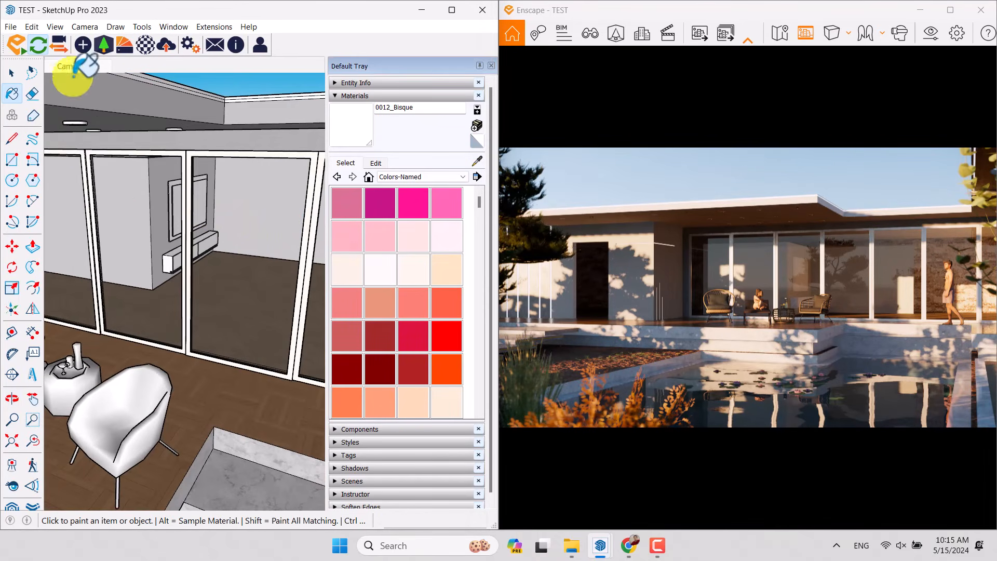
left_click(474, 160)
left_click(219, 179)
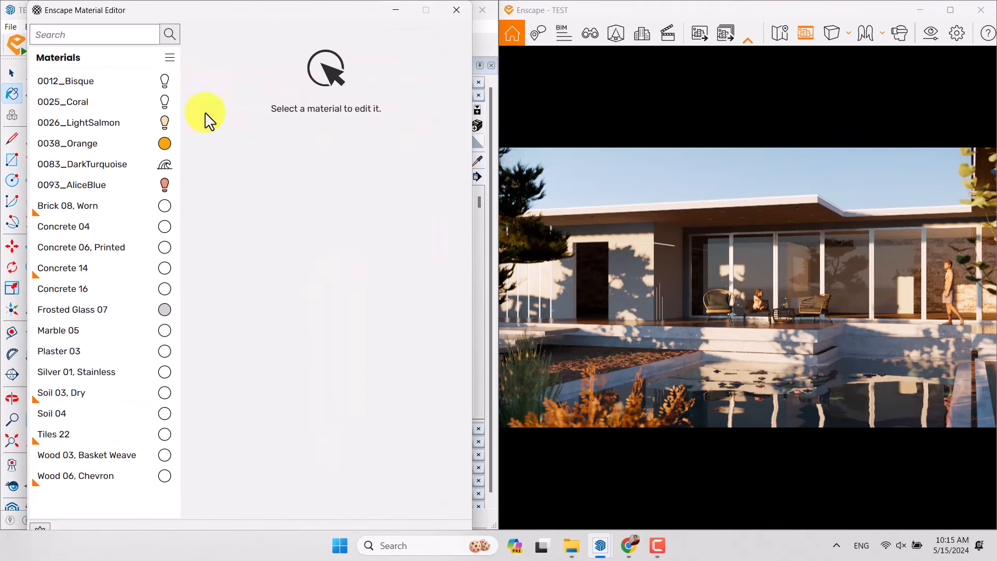
left_click(66, 309)
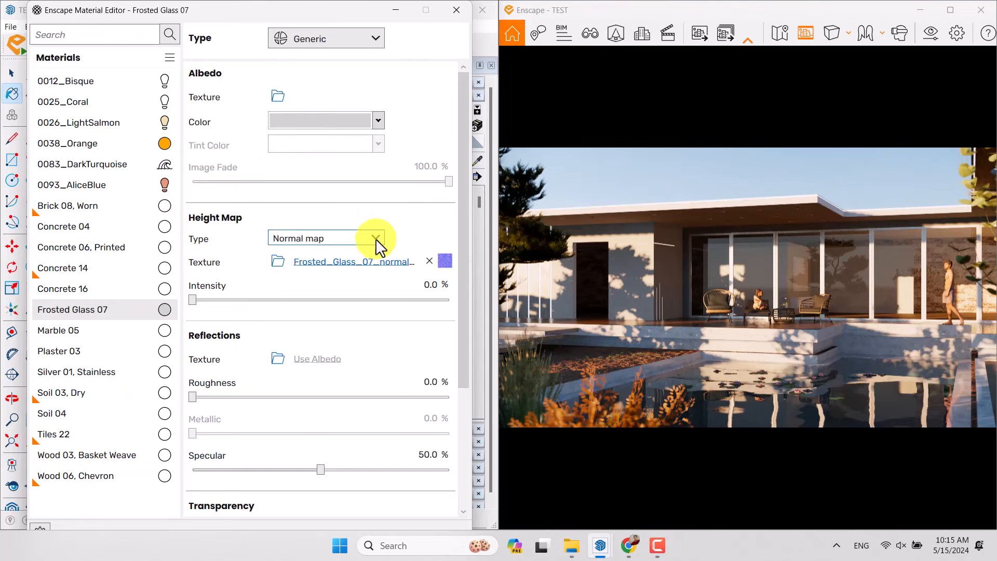
- Set the specular reflection of Frosted Glass 07 to 83%
left_click_drag(460, 240, 462, 391)
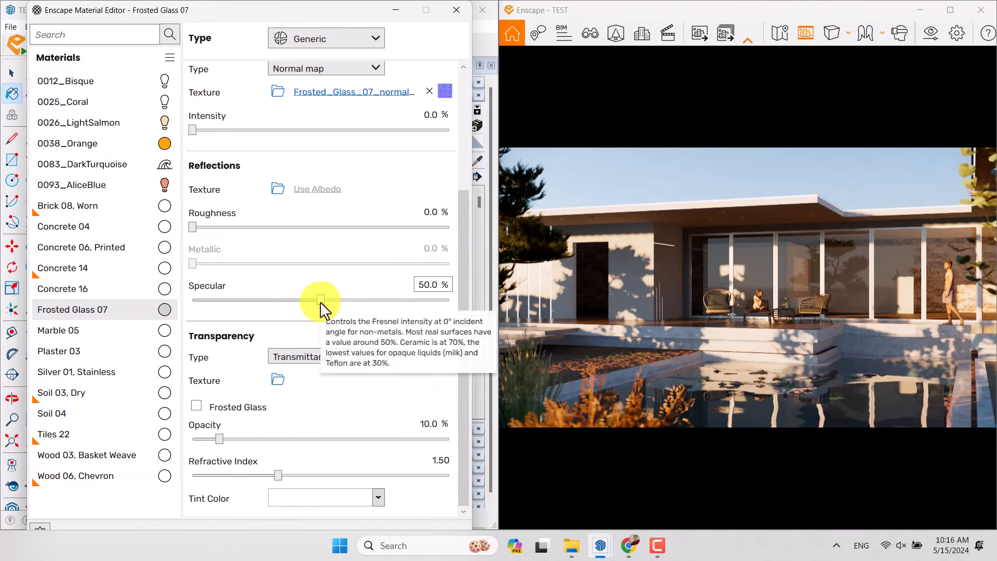
left_click_drag(321, 301, 410, 309)
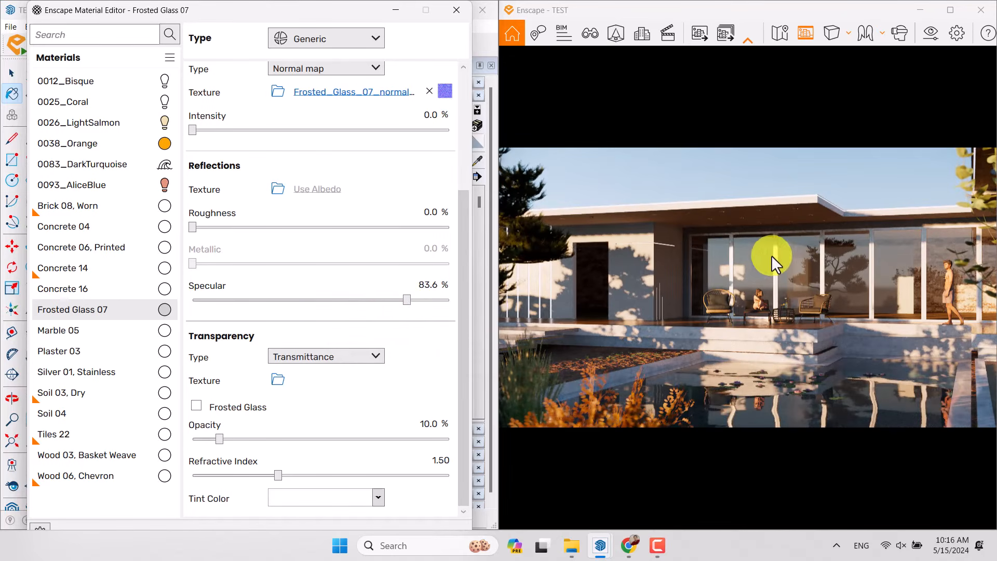
left_click(434, 281)
type("83")
key("Return")
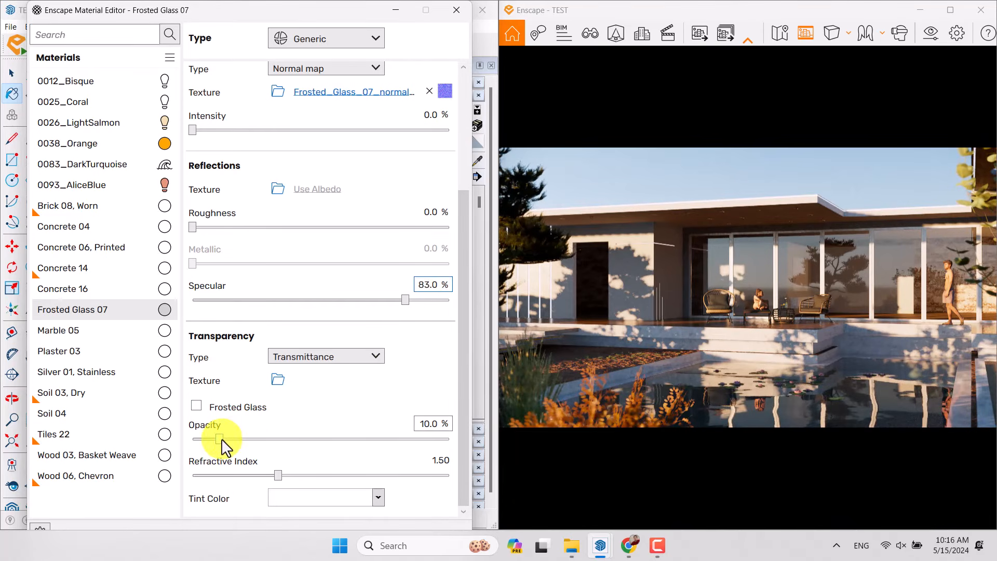
- Set the opacity of Frosted Glass 07 to 6% and its refractive index to 1.00
left_click_drag(219, 440, 204, 441)
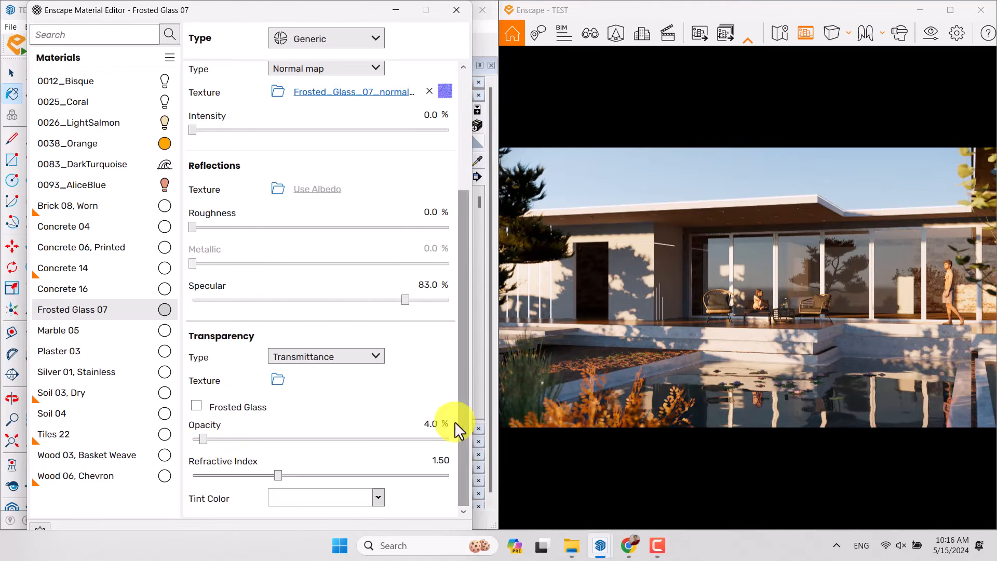
double_click(434, 423)
type("5")
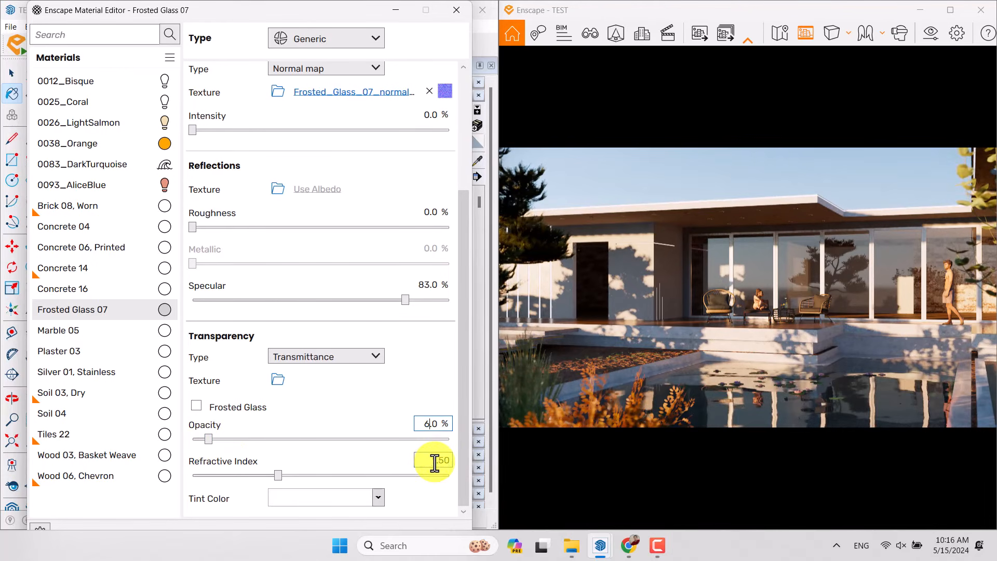
double_click(434, 462)
type("1")
key("Return")
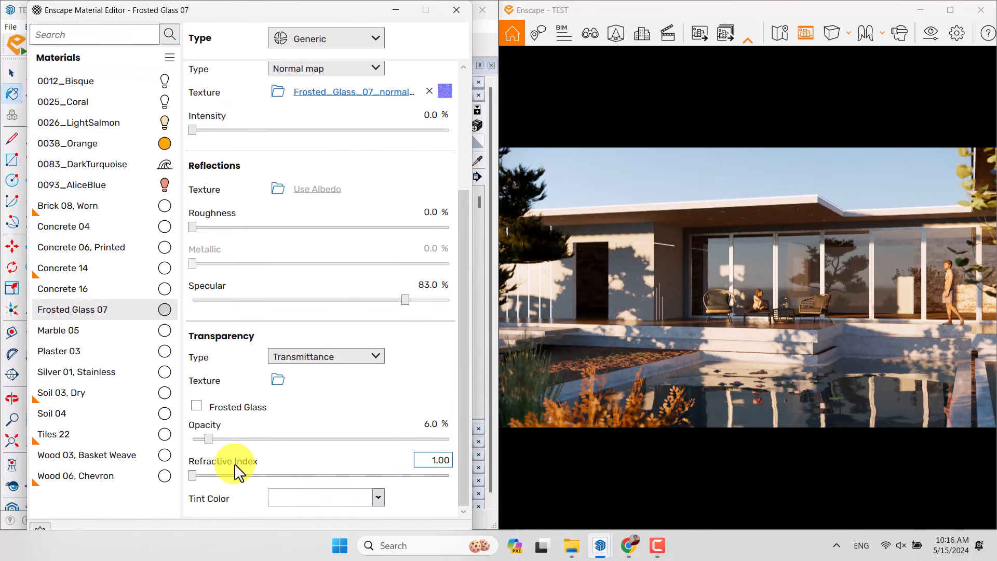
- Give Frosted Glass 07 a light gray transparency tint and a roughness of 6%, and close the material editor
mouse_move(235, 464)
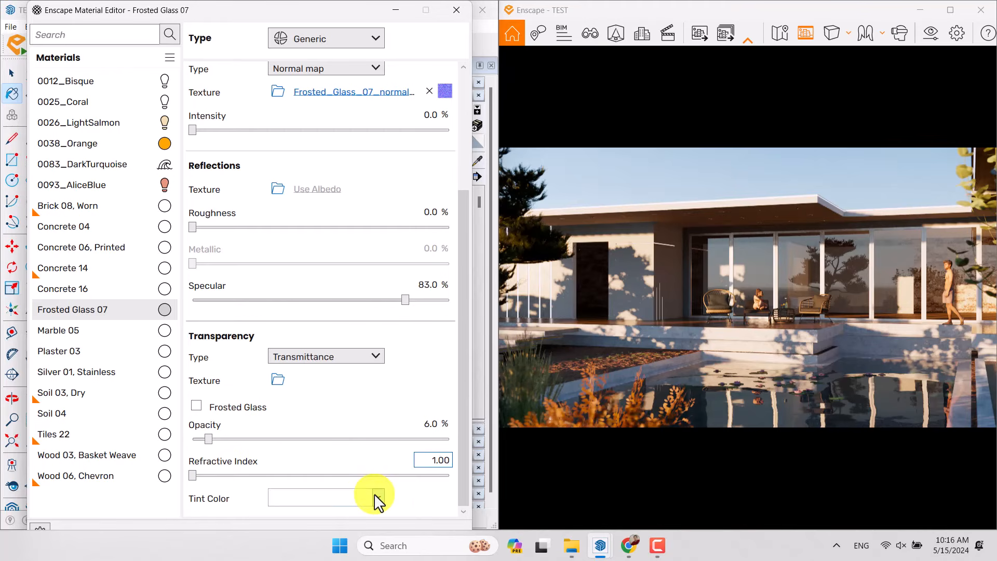
left_click(378, 499)
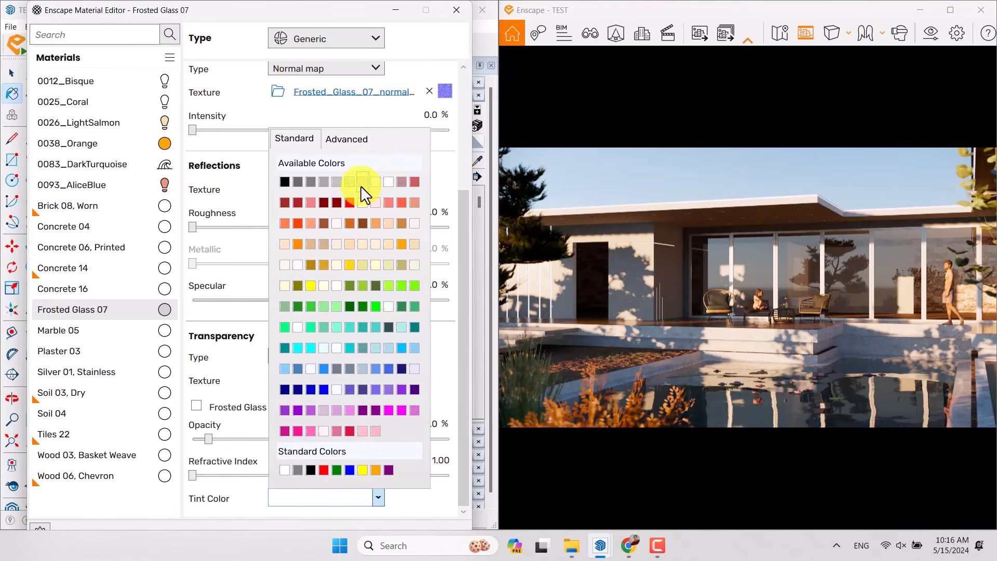
left_click(361, 183)
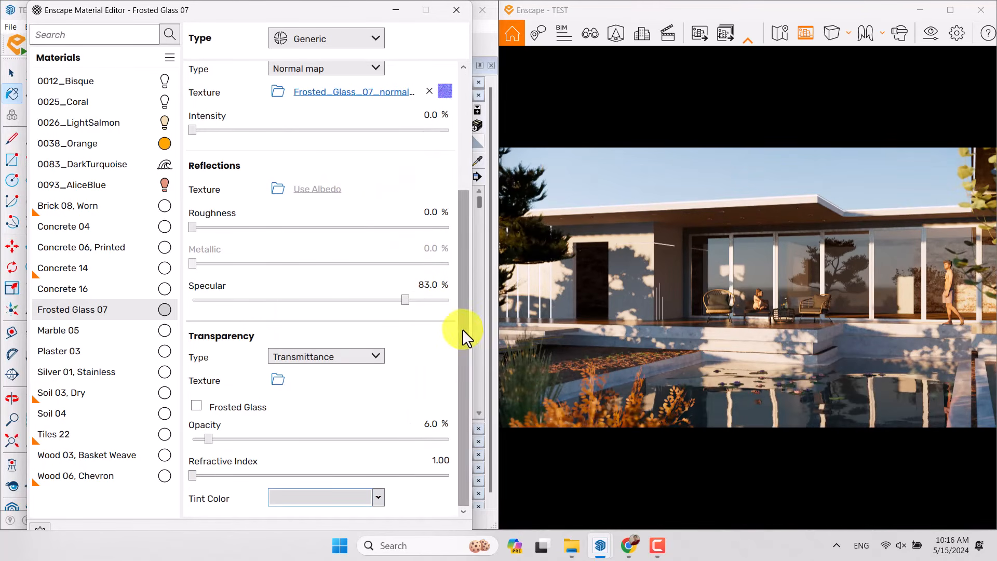
left_click(426, 212)
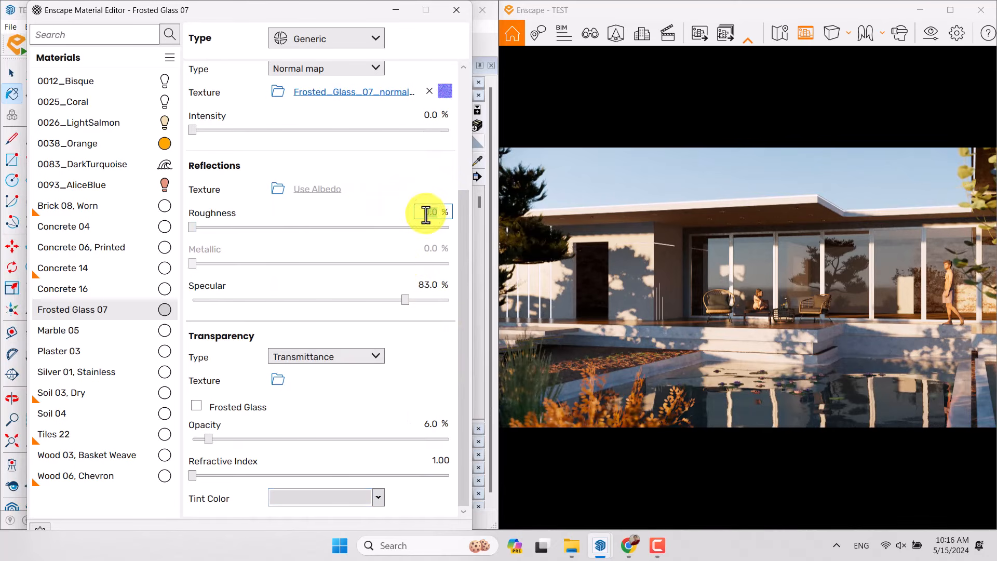
type("6")
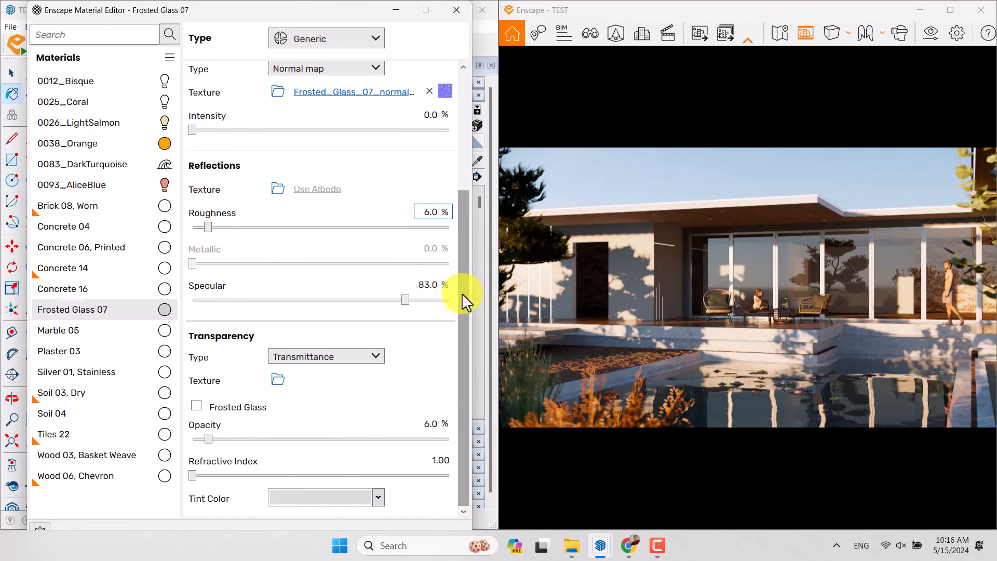
left_click_drag(462, 293, 480, 141)
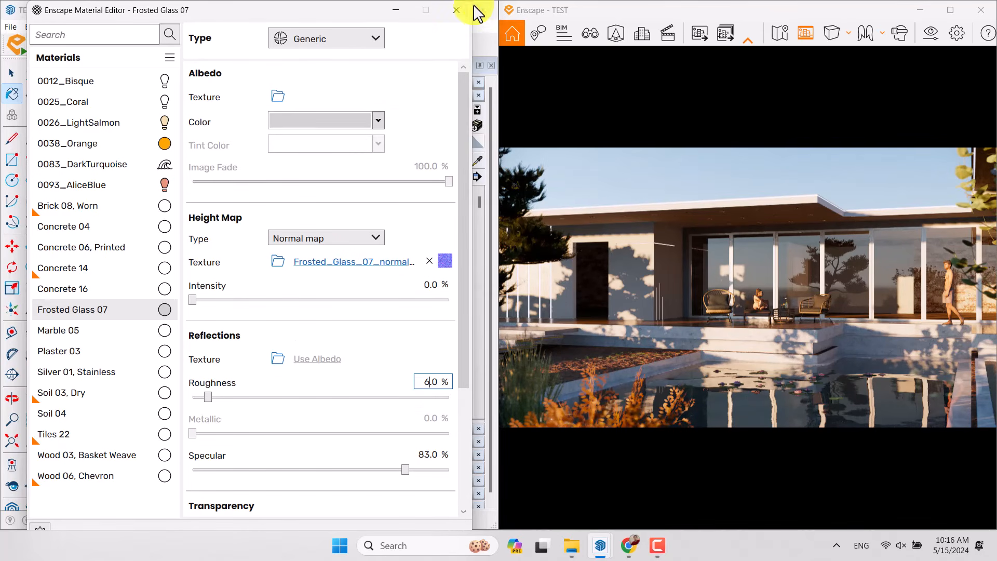
left_click(456, 10)
- Return to the Camera 001 scene in SketchUp, close the Default Tray and maximize the Enscape window
scroll(133, 278, "down", 6)
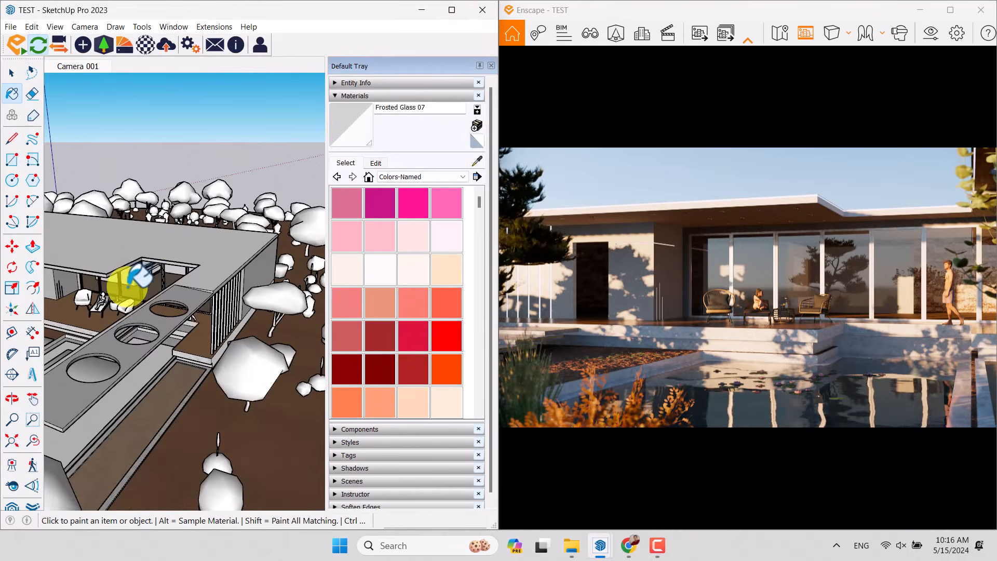
scroll(127, 287, "down", 4)
mouse_move(128, 287)
middle_mouse_down()
mouse_move(325, 289)
mouse_move(382, 347)
middle_mouse_up()
key("space")
scroll(195, 333, "up", 4)
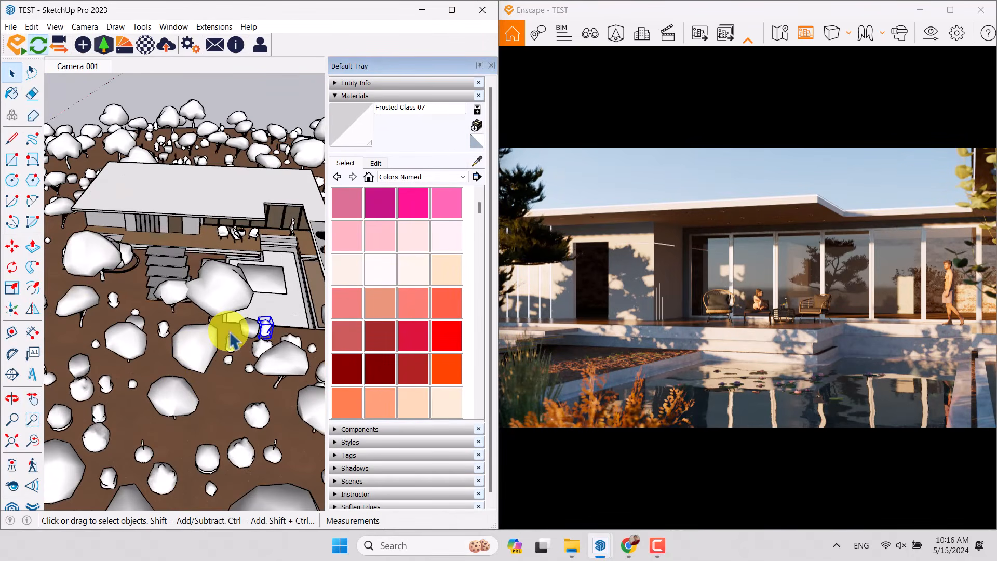
left_click(78, 66)
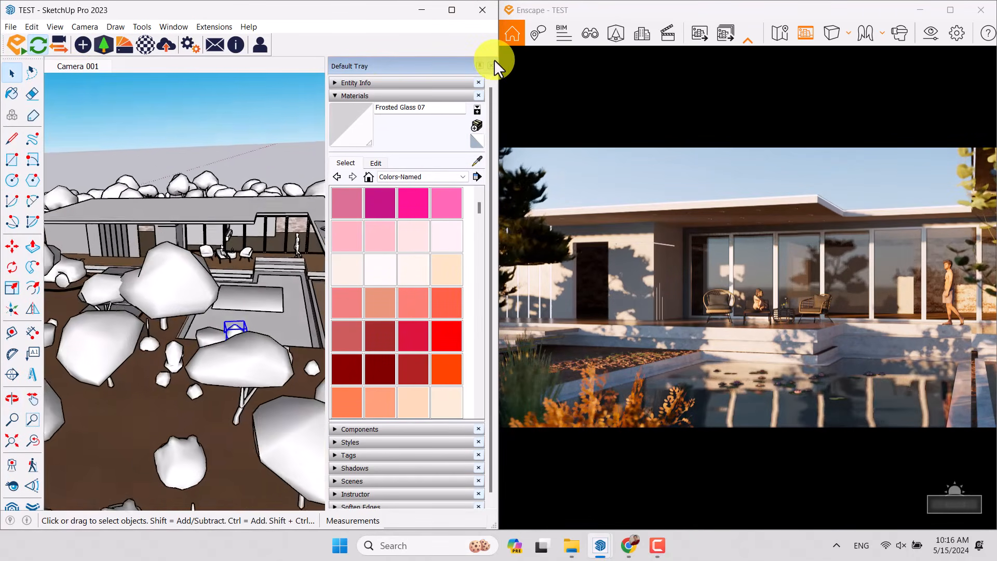
left_click(491, 65)
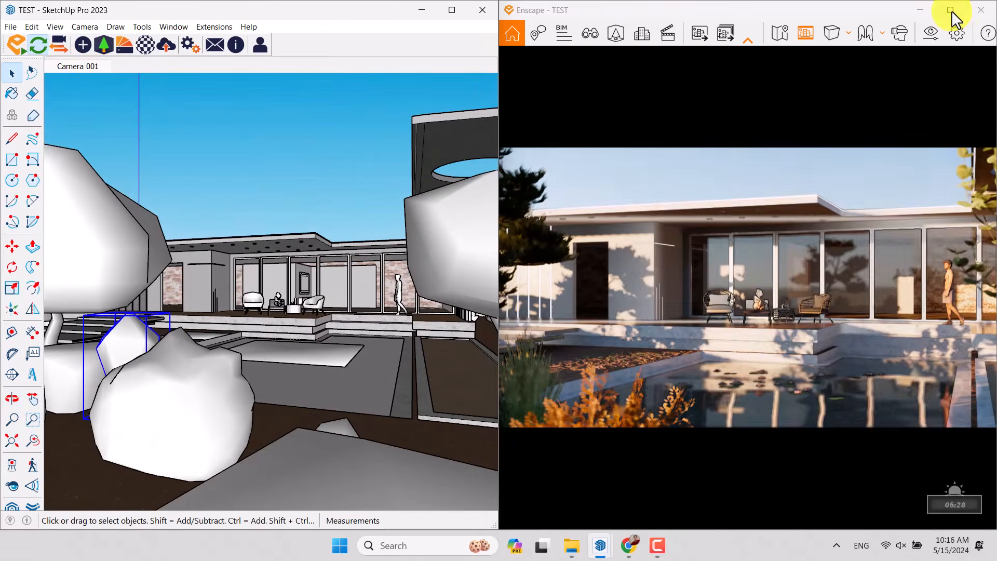
left_click(951, 9)
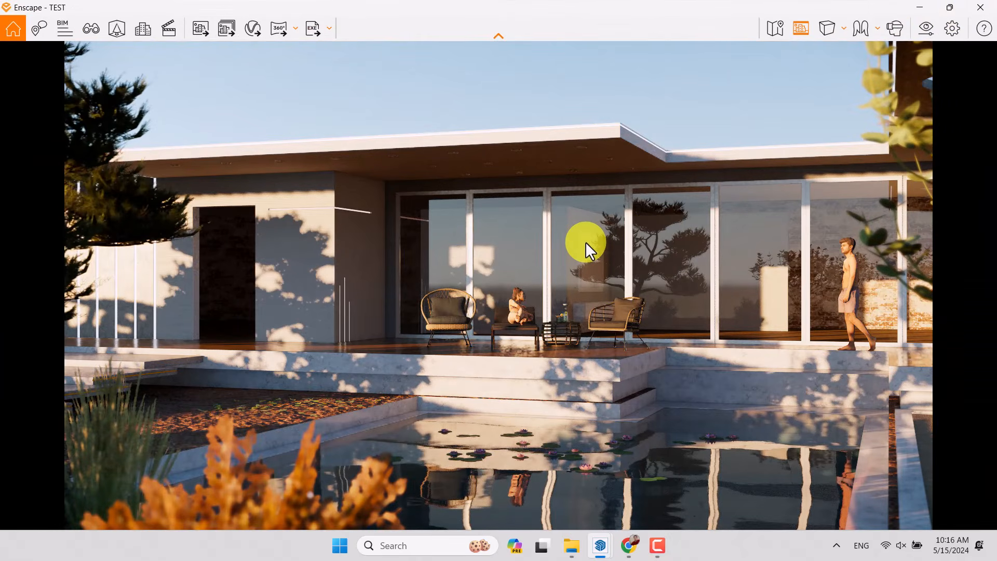
- Open the Camera 001 view for editing and set the horizontal field of view to 47° in the visual settings
key("v")
left_click(182, 204)
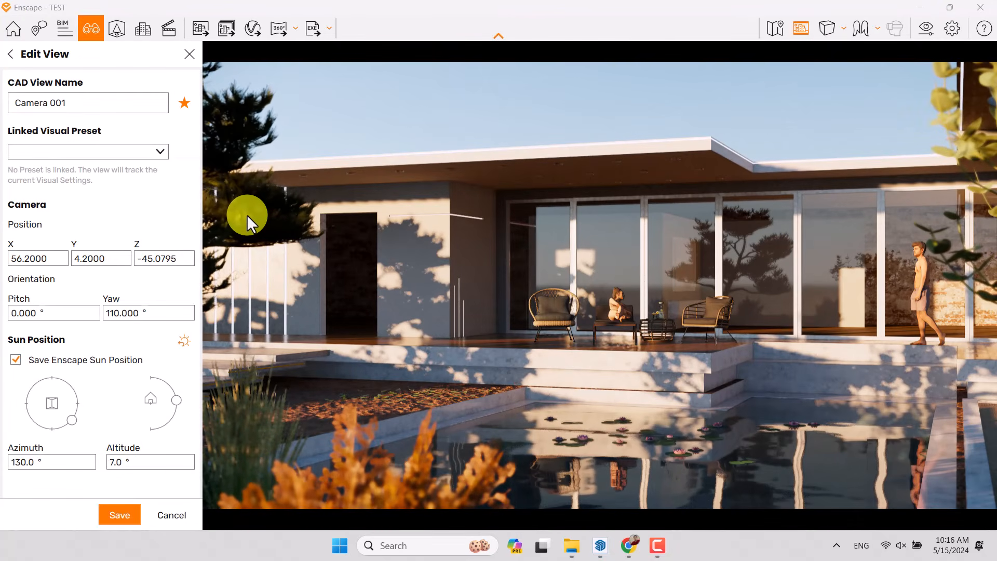
left_click(926, 28)
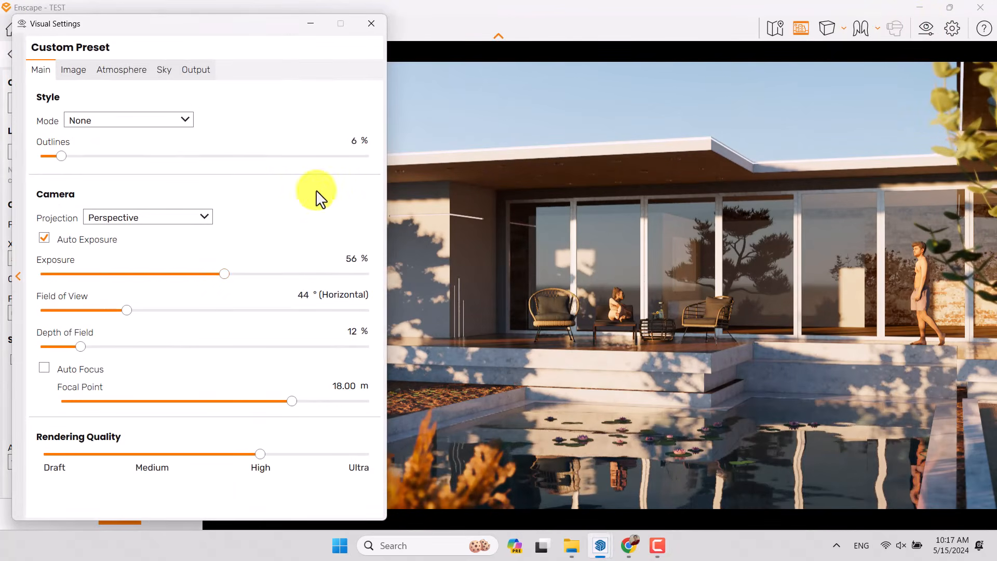
left_click(301, 296)
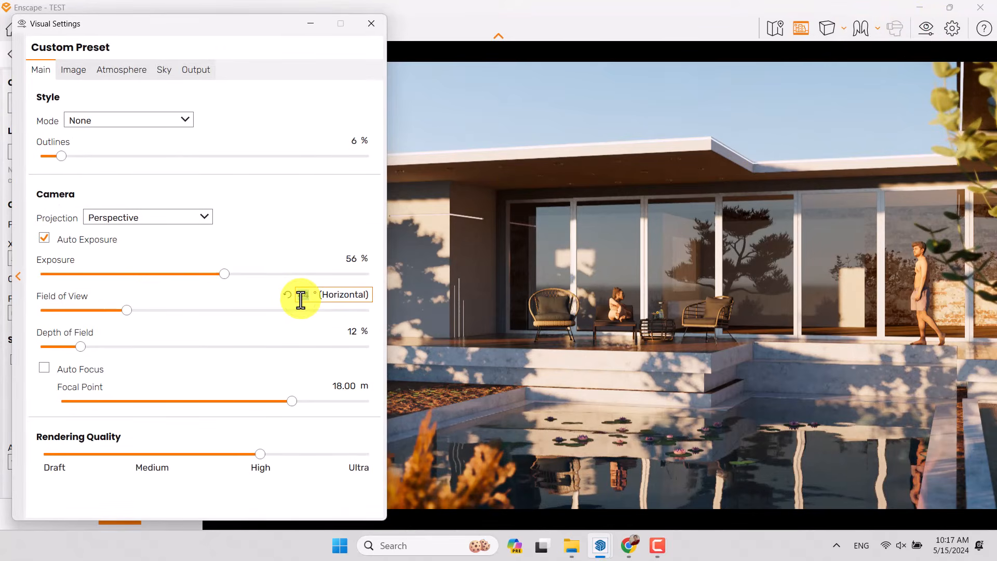
type("47")
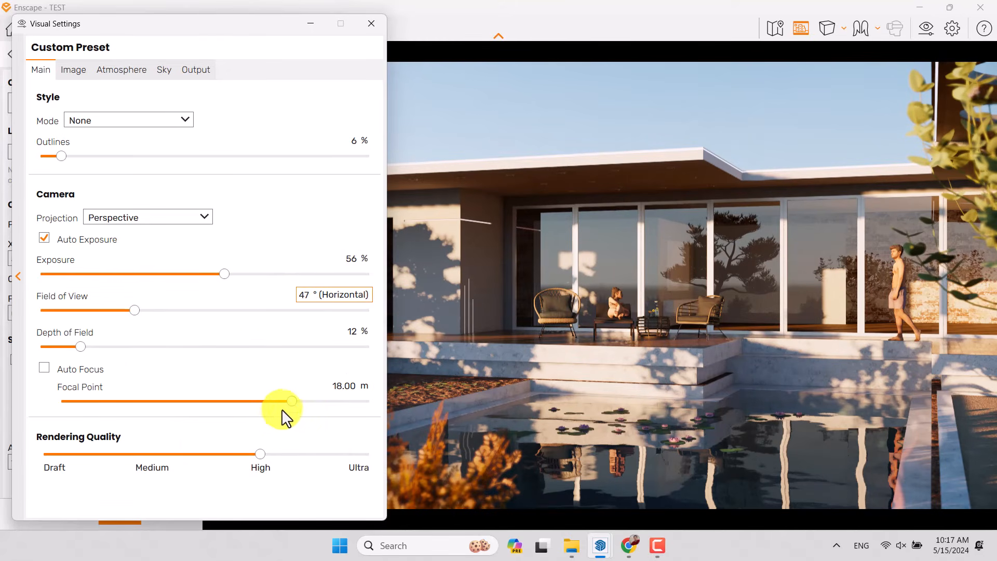
left_click(372, 24)
- Set the Camera 001 view's Y position to 3.96 and its pitch to 4°
left_click_drag(81, 259, 102, 261)
double_click(102, 261)
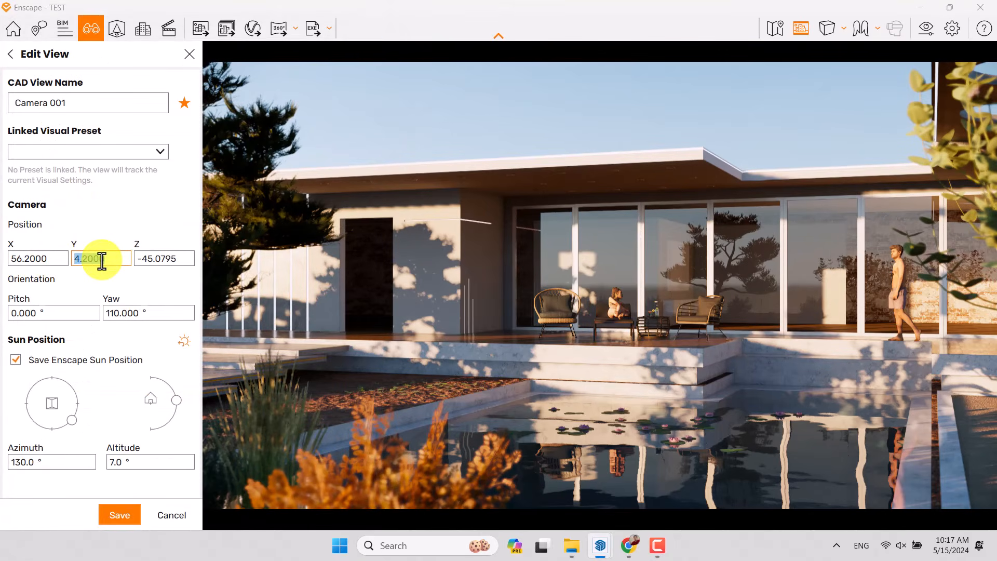
type("3.96")
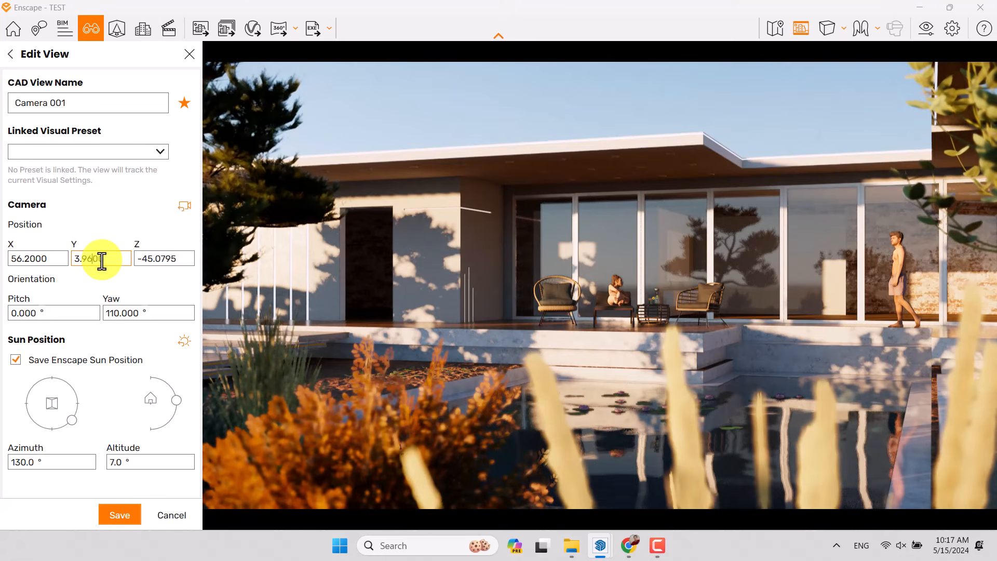
double_click(26, 315)
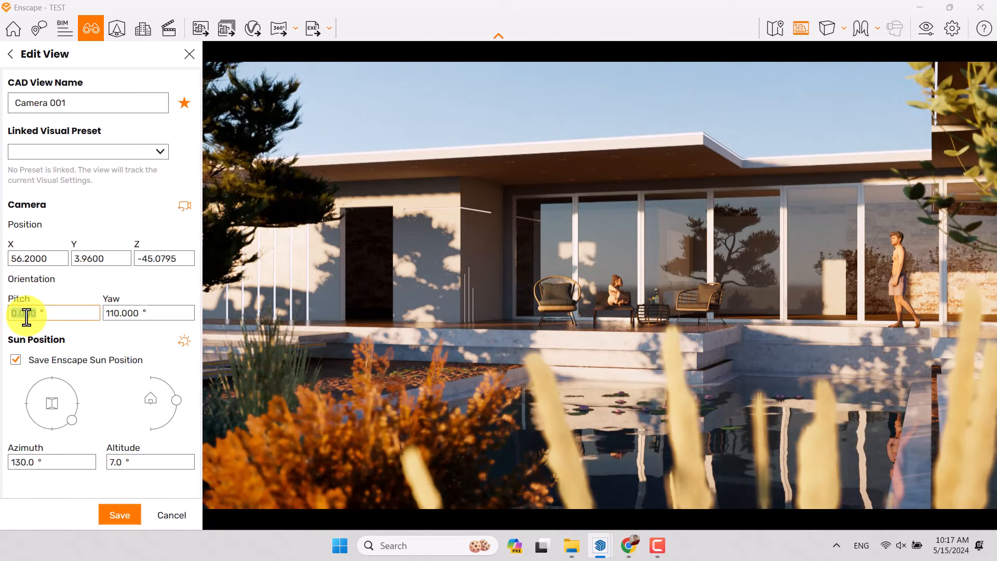
type("4")
key("Return")
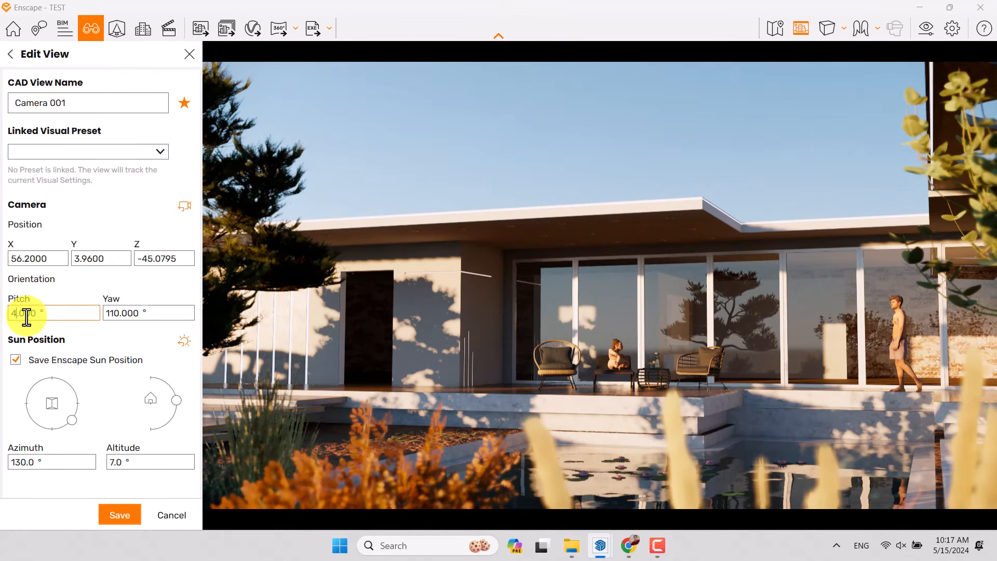
- Set the Camera 001 view's Y position to 4.16 and its Z position to -45.06
double_click(91, 257)
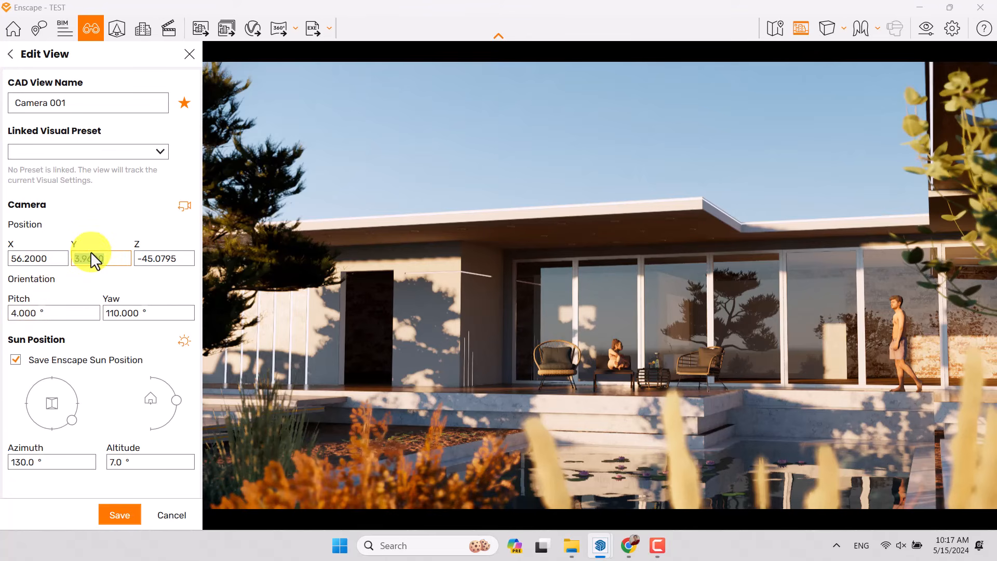
type("4.16")
key("Return")
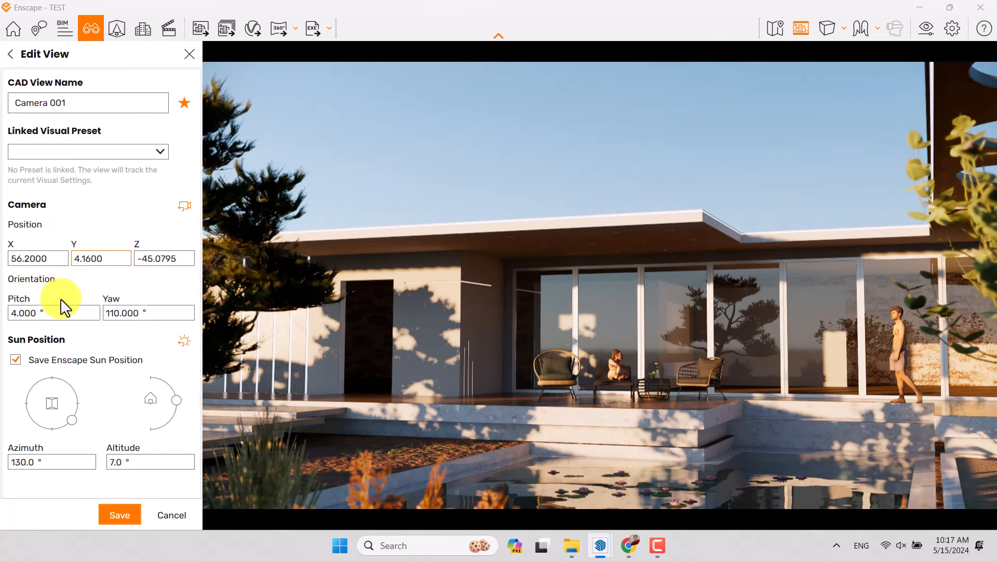
left_click(163, 264)
type("-45.06")
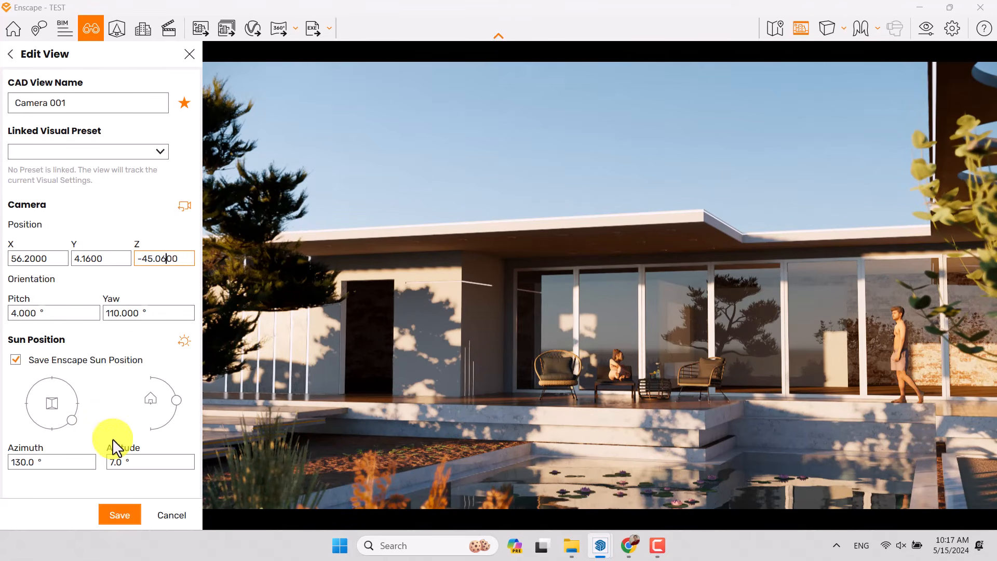
- Save the edited Camera 001 view, load it and close the view management
left_click(119, 517)
left_click(145, 205)
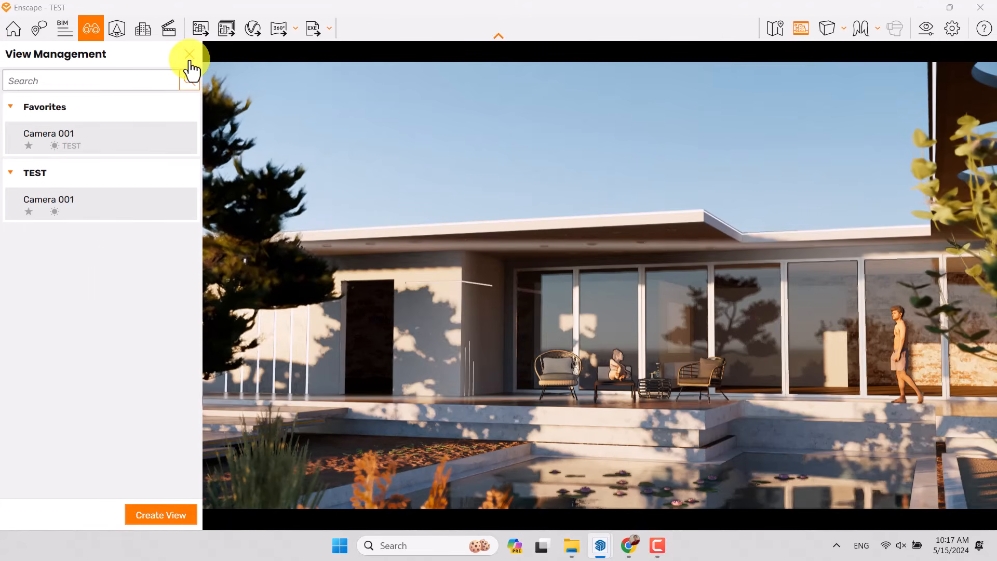
left_click(190, 56)
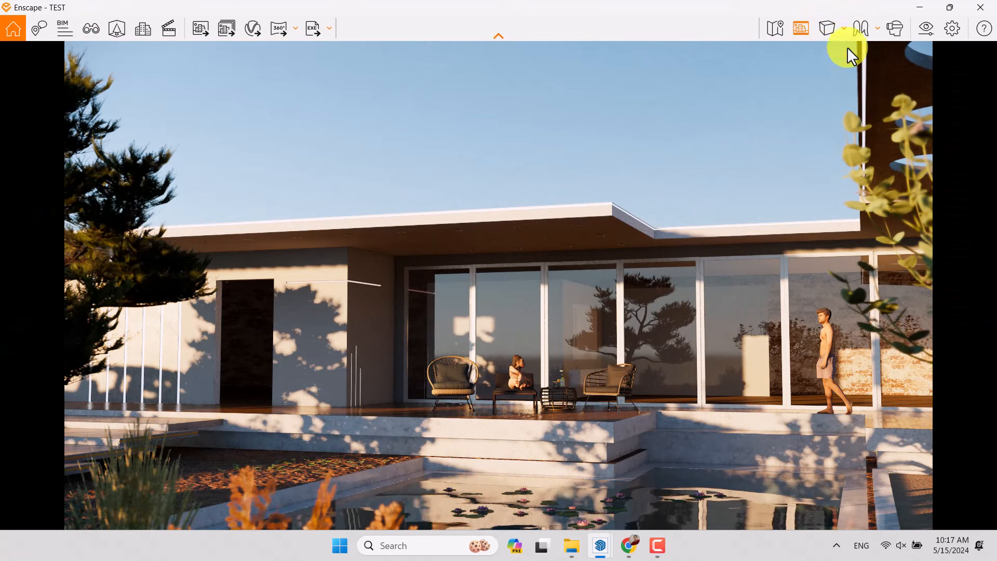
- Switch the camera projection to Two-Point and raise the rendering quality to Ultra
left_click(839, 30)
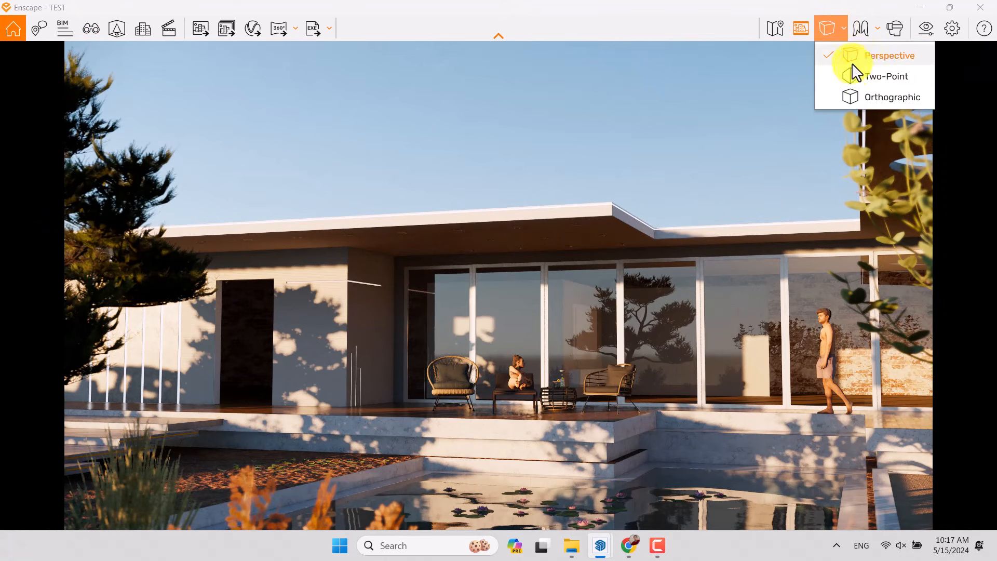
left_click(861, 85)
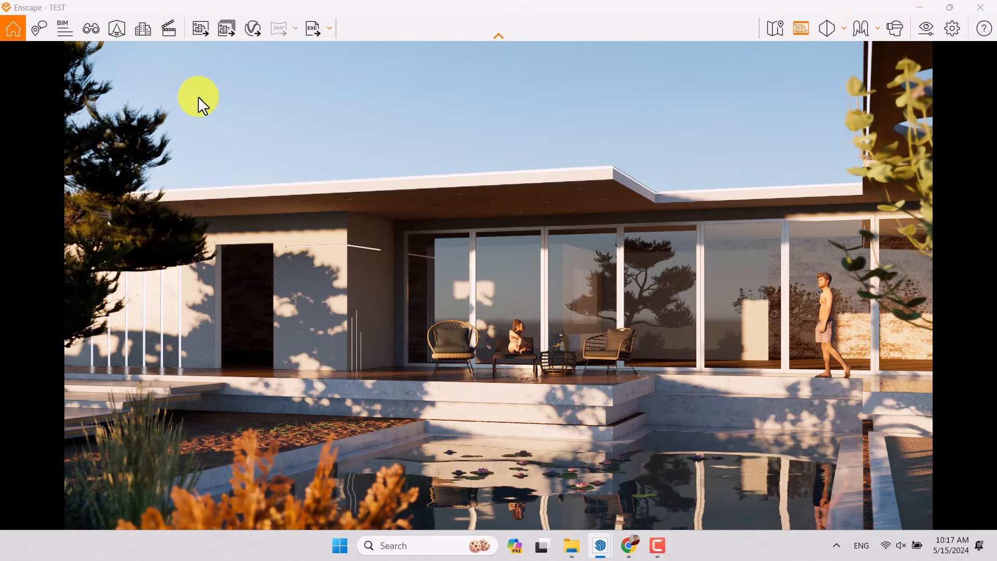
left_click(928, 38)
left_click_drag(261, 454, 387, 455)
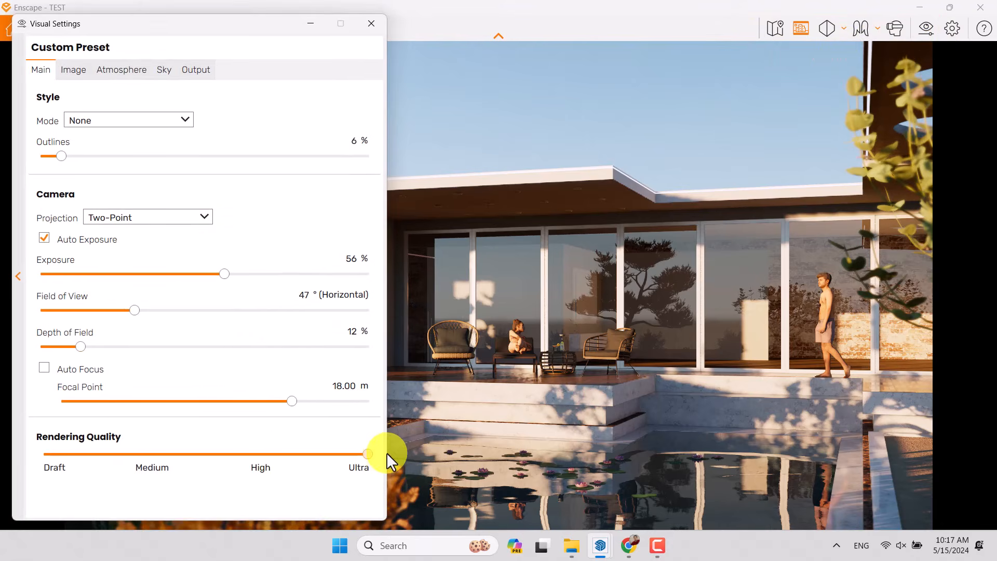
left_click(371, 29)
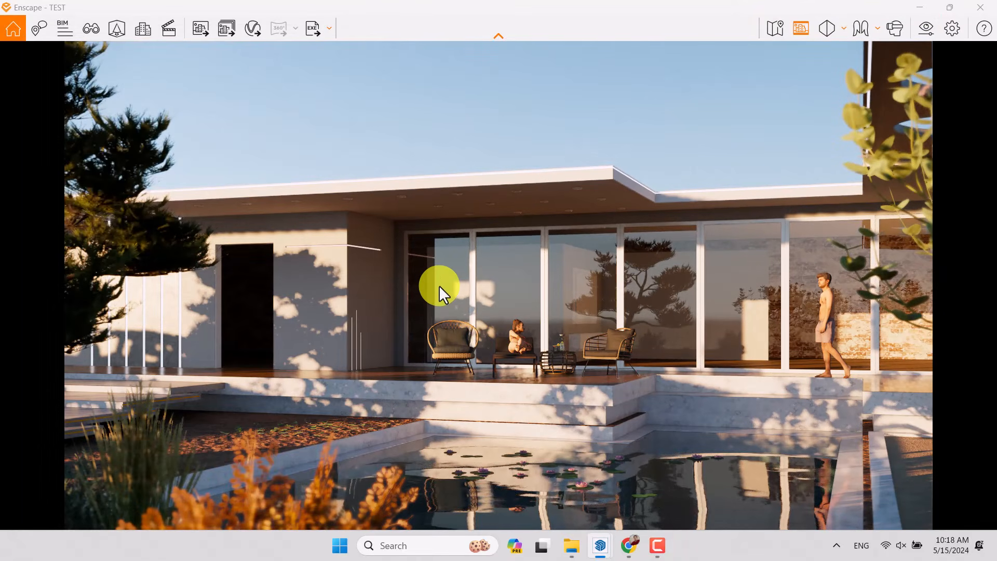
- Start a batch rendering of the Camera 001 view using the Render Images option
left_click(91, 27)
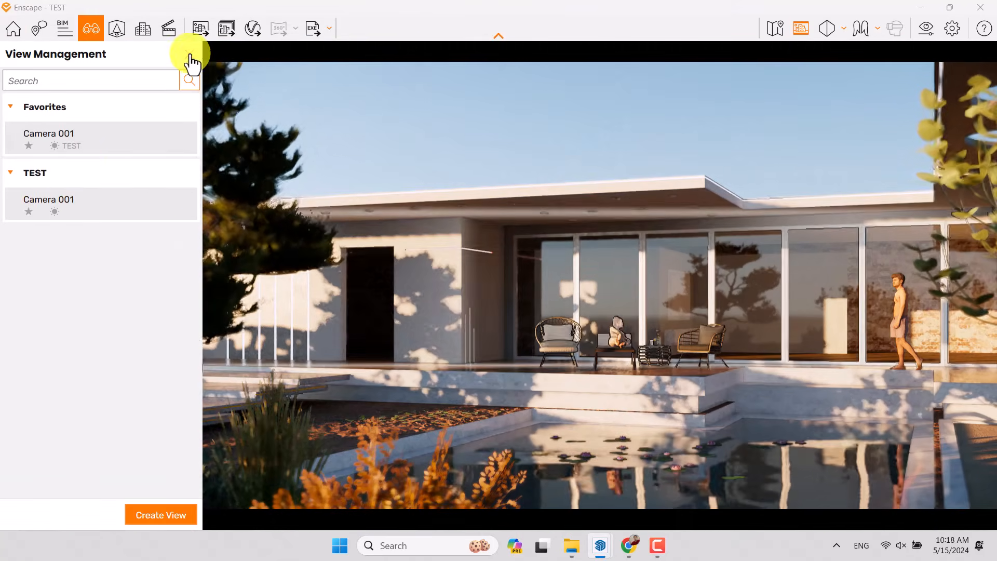
left_click(190, 55)
left_click(223, 30)
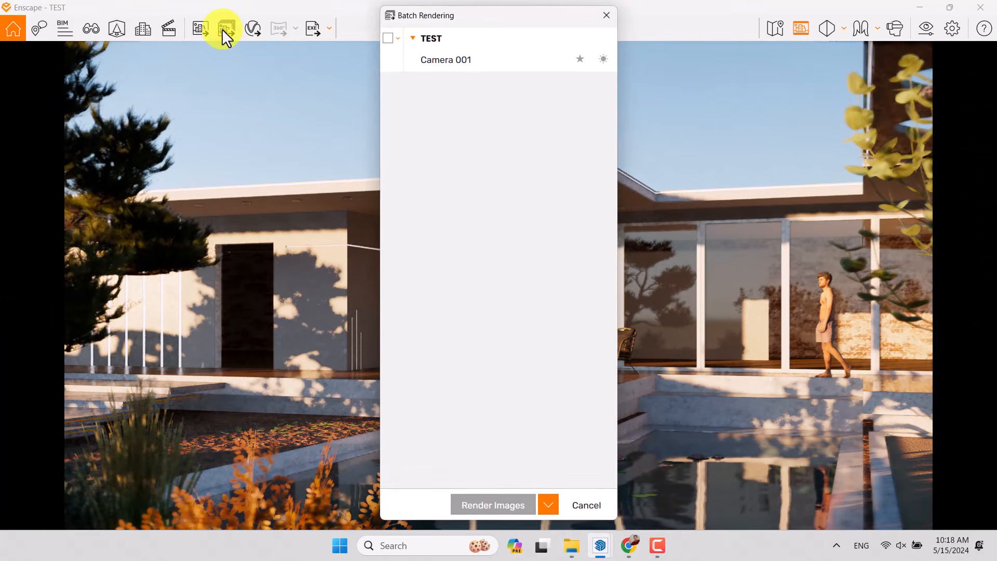
left_click(389, 59)
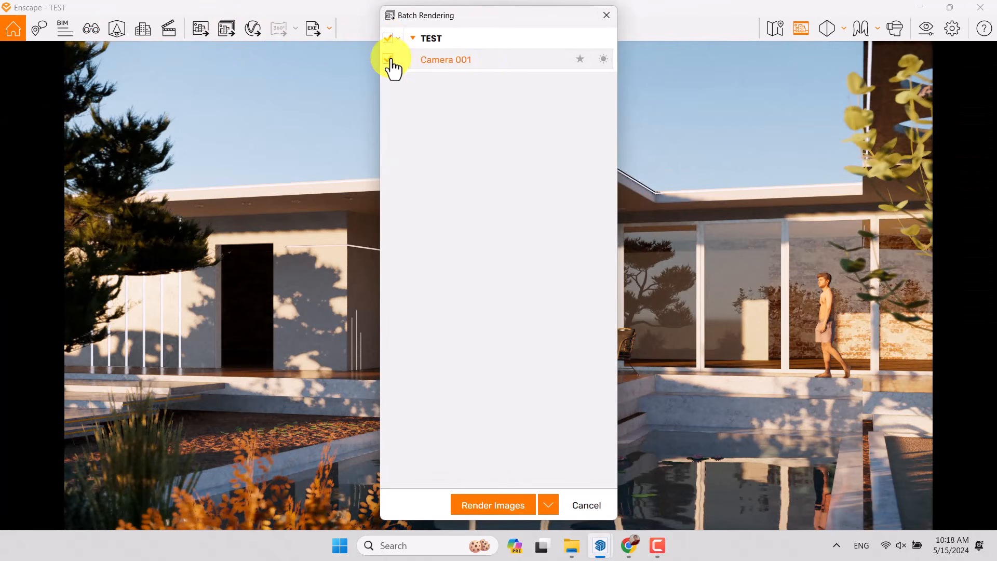
left_click(544, 501)
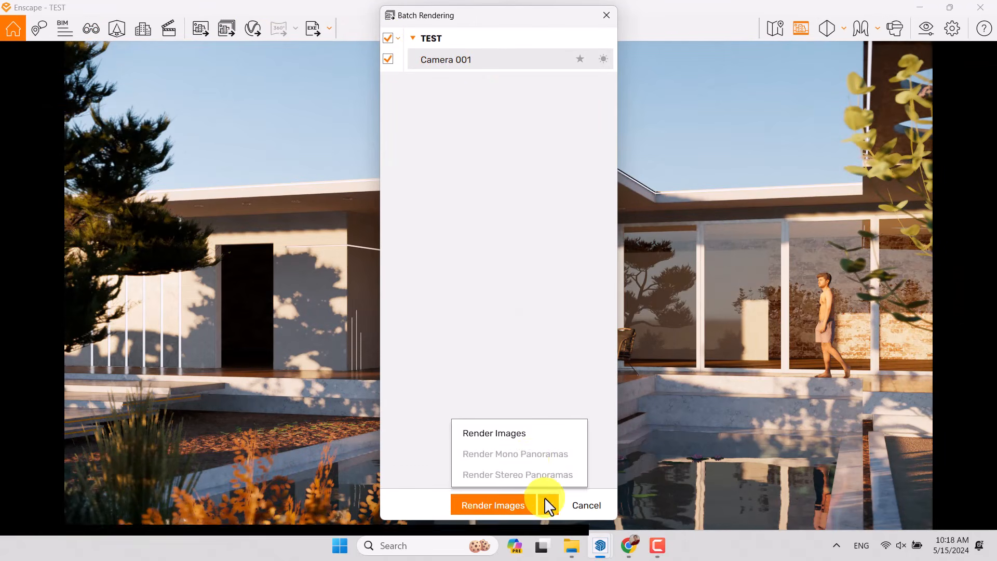
left_click(510, 437)
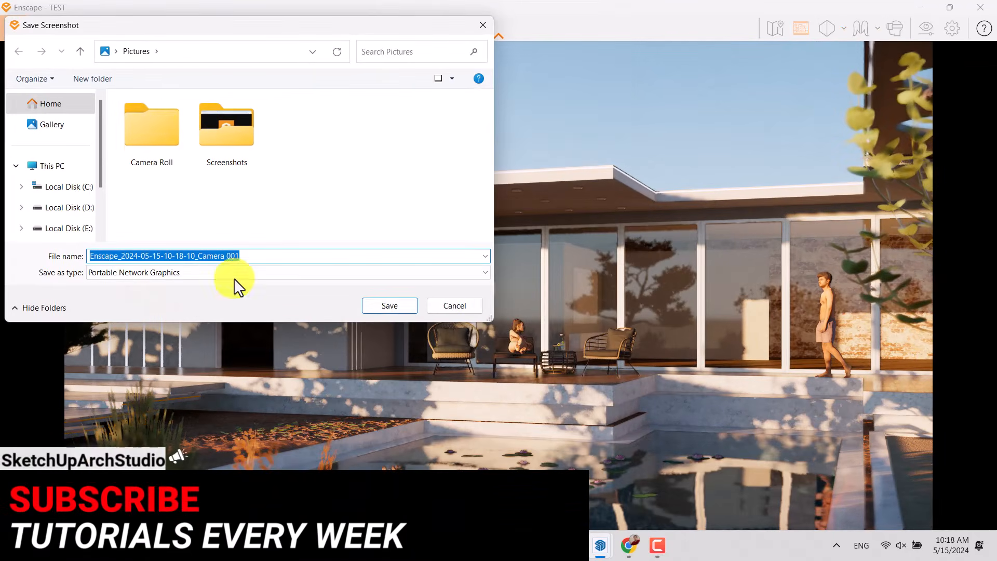
- Save the Camera 001 render to the Desktop as a Portable Network Graphics file and start the export
left_click(115, 51)
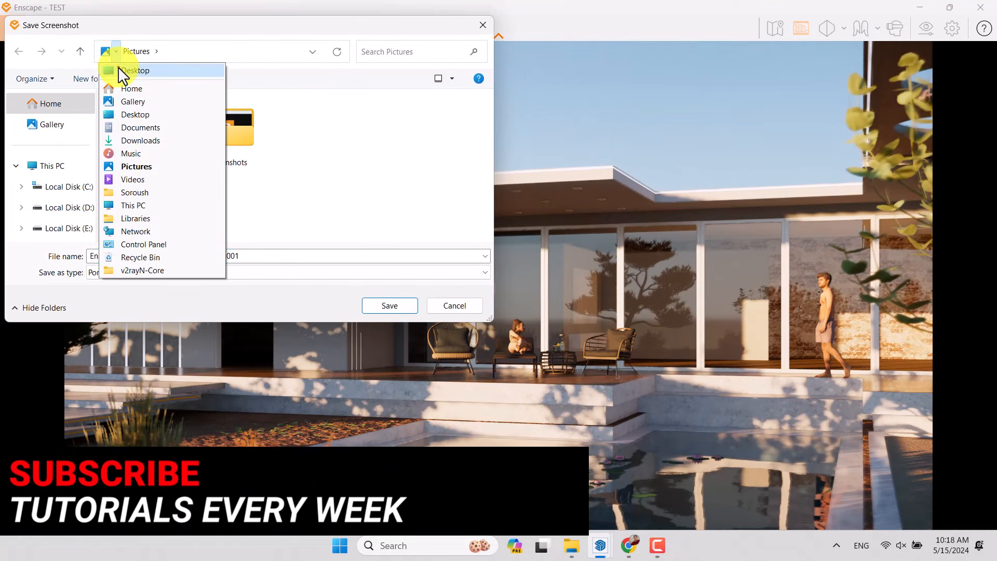
left_click(134, 109)
left_click(386, 306)
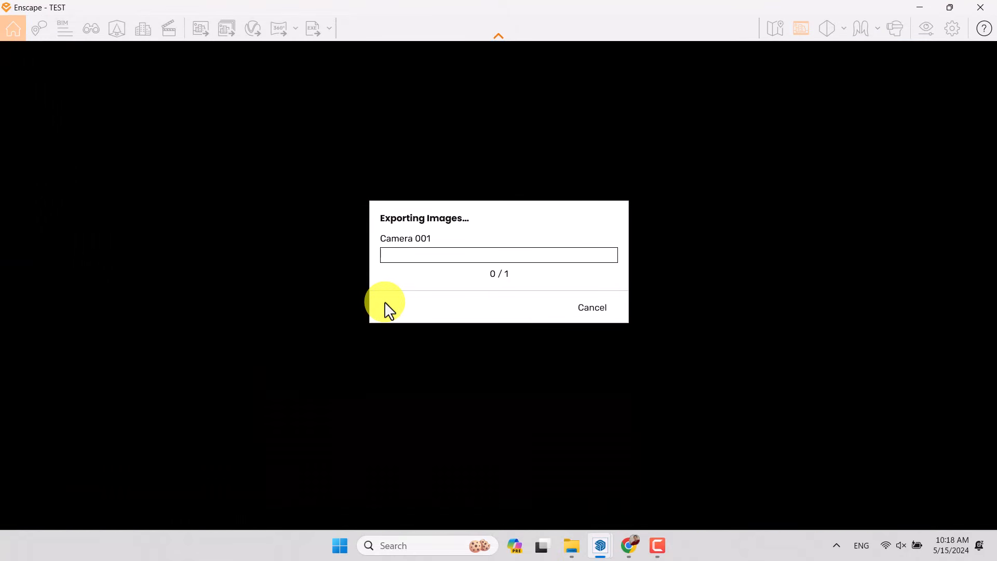
left_click(657, 545)
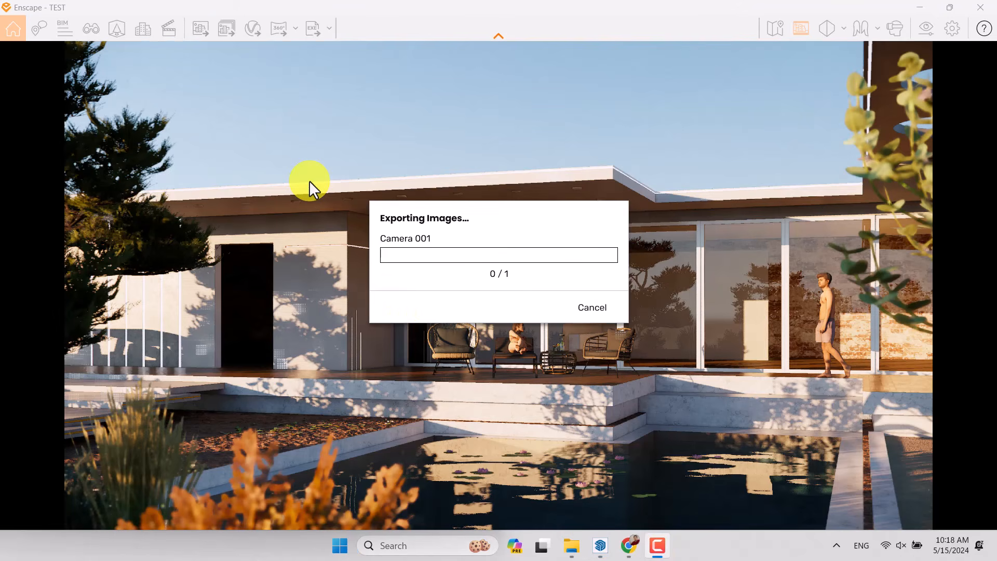